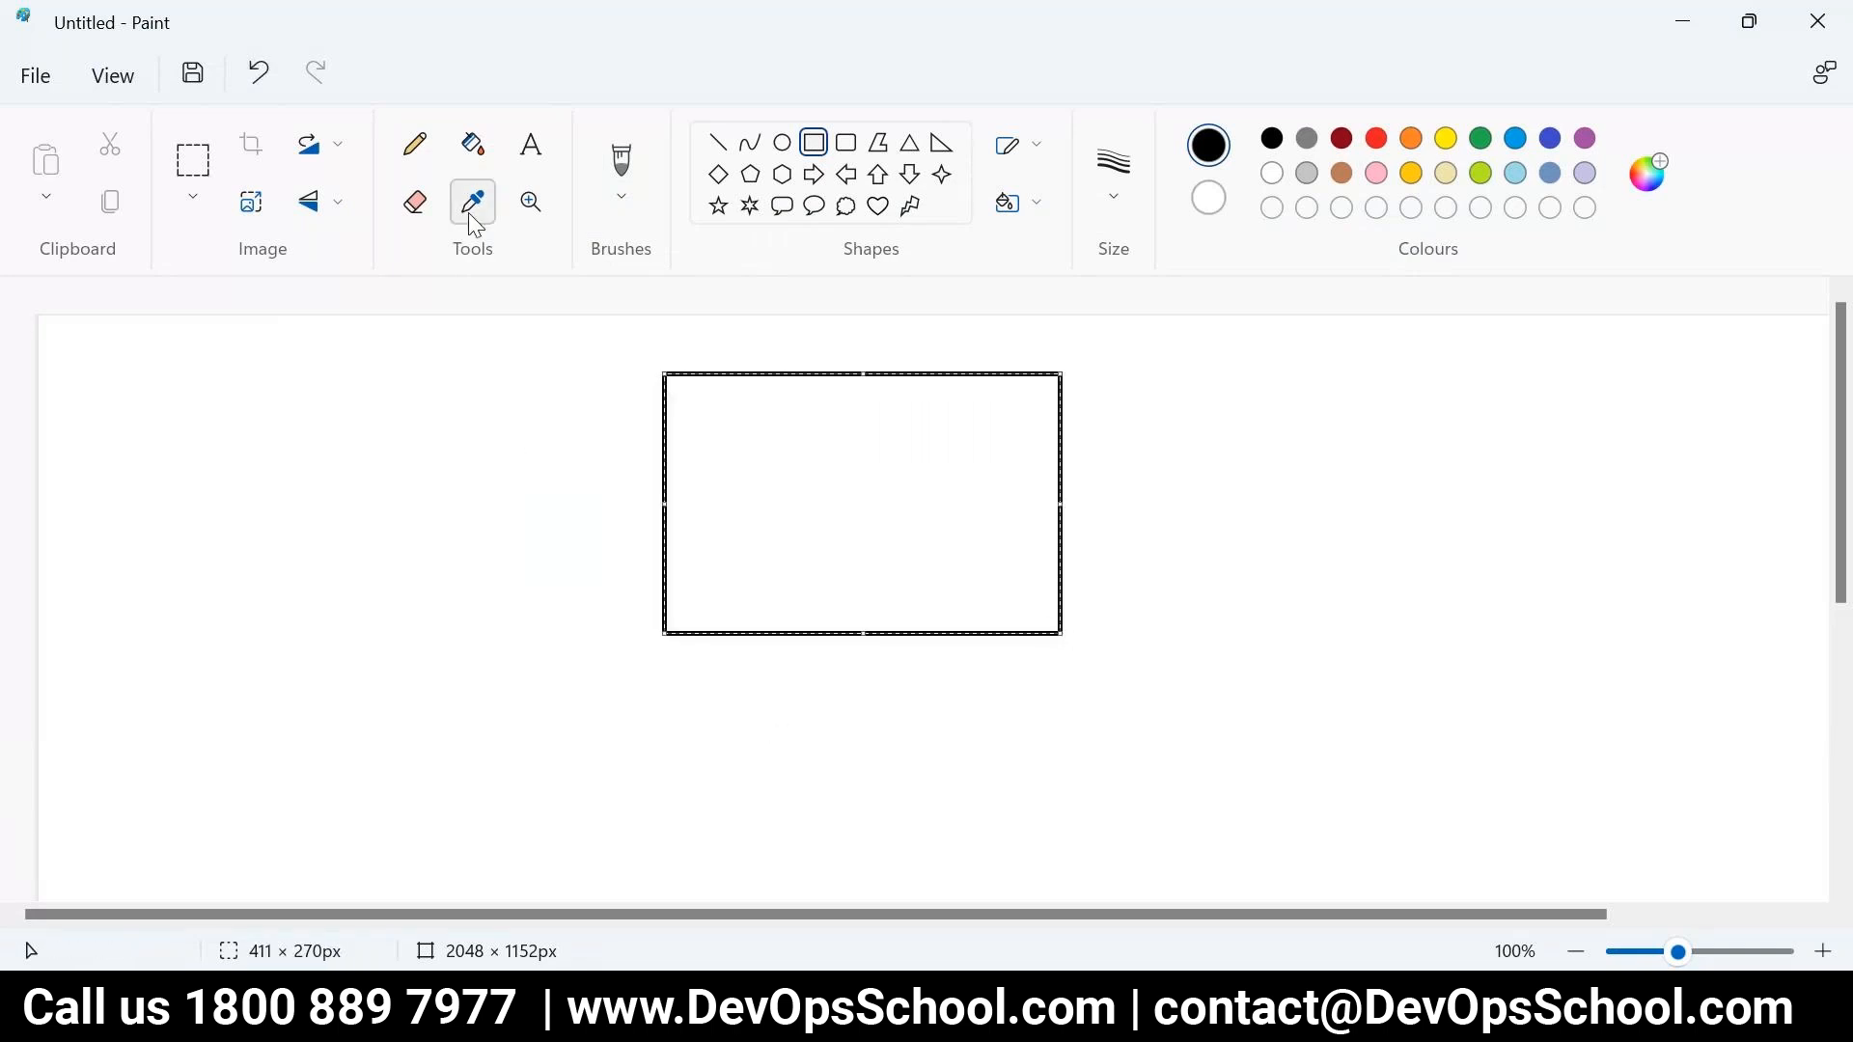
- Draw a small rounded box below the rectangle, then a larger rounded box around it
{"action": "left_click", "coordinate": [845, 142]}
{"action": "left_click_drag", "start_coordinate": [795, 754], "coordinate": [935, 877]}
{"action": "left_click", "coordinate": [457, 540]}
{"action": "left_click", "coordinate": [415, 143]}
{"action": "left_click", "coordinate": [845, 142]}
{"action": "left_click_drag", "start_coordinate": [673, 715], "coordinate": [1044, 894]}
- Pencil a line from the inner box up to the rectangle and split the rectangle horizontally
{"action": "left_click", "coordinate": [415, 143]}
{"action": "mouse_move", "coordinate": [869, 829]}
{"action": "left_mouse_down"}
{"action": "mouse_move", "coordinate": [867, 607]}
{"action": "mouse_move", "coordinate": [901, 643]}
{"action": "left_mouse_up"}
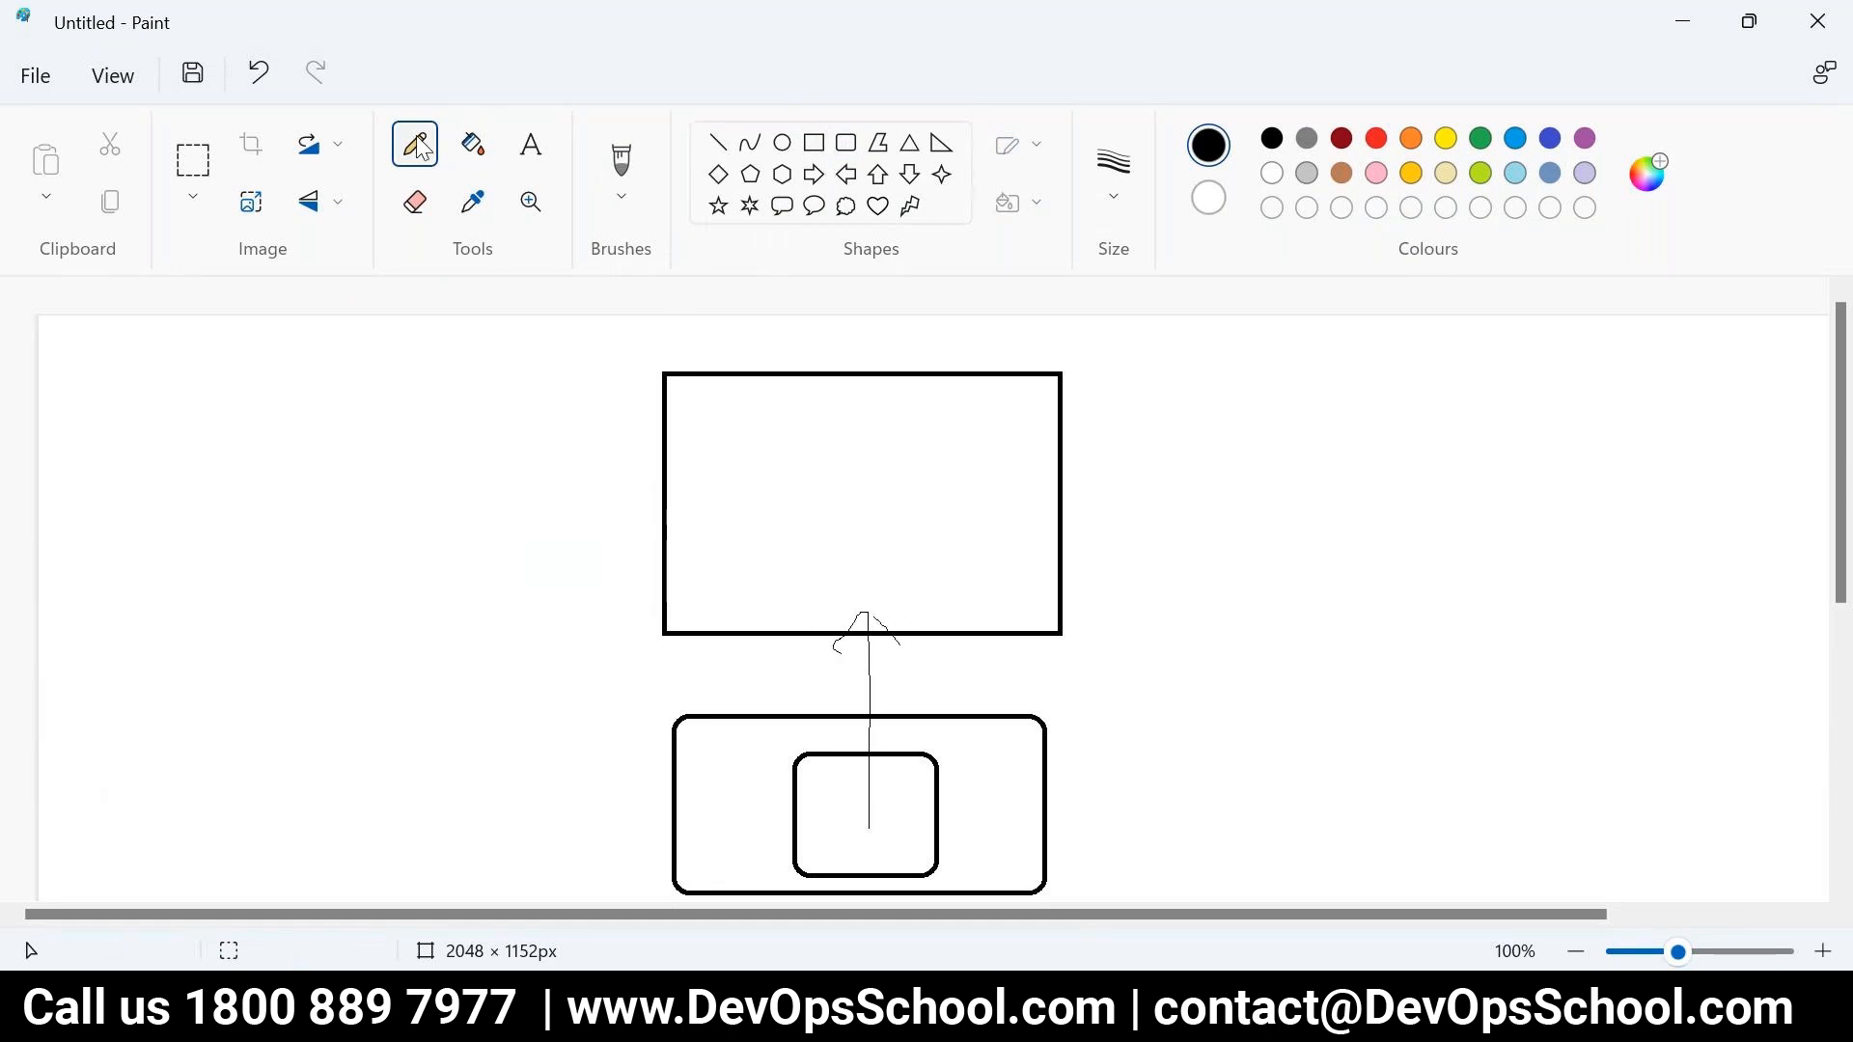
{"action": "left_click_drag", "start_coordinate": [667, 514], "coordinate": [1056, 523]}
- Hand-letter characters in the rectangle's upper and lower halves
{"action": "mouse_move", "coordinate": [805, 422]}
{"action": "left_mouse_down"}
{"action": "mouse_move", "coordinate": [842, 485]}
{"action": "mouse_move", "coordinate": [857, 470]}
{"action": "left_mouse_up"}
{"action": "mouse_move", "coordinate": [875, 409]}
{"action": "left_mouse_down"}
{"action": "mouse_move", "coordinate": [889, 473]}
{"action": "mouse_move", "coordinate": [880, 442]}
{"action": "left_mouse_up"}
{"action": "mouse_move", "coordinate": [826, 546]}
{"action": "left_mouse_down"}
{"action": "mouse_move", "coordinate": [823, 584]}
{"action": "mouse_move", "coordinate": [836, 544]}
{"action": "mouse_move", "coordinate": [842, 584]}
{"action": "left_mouse_up"}
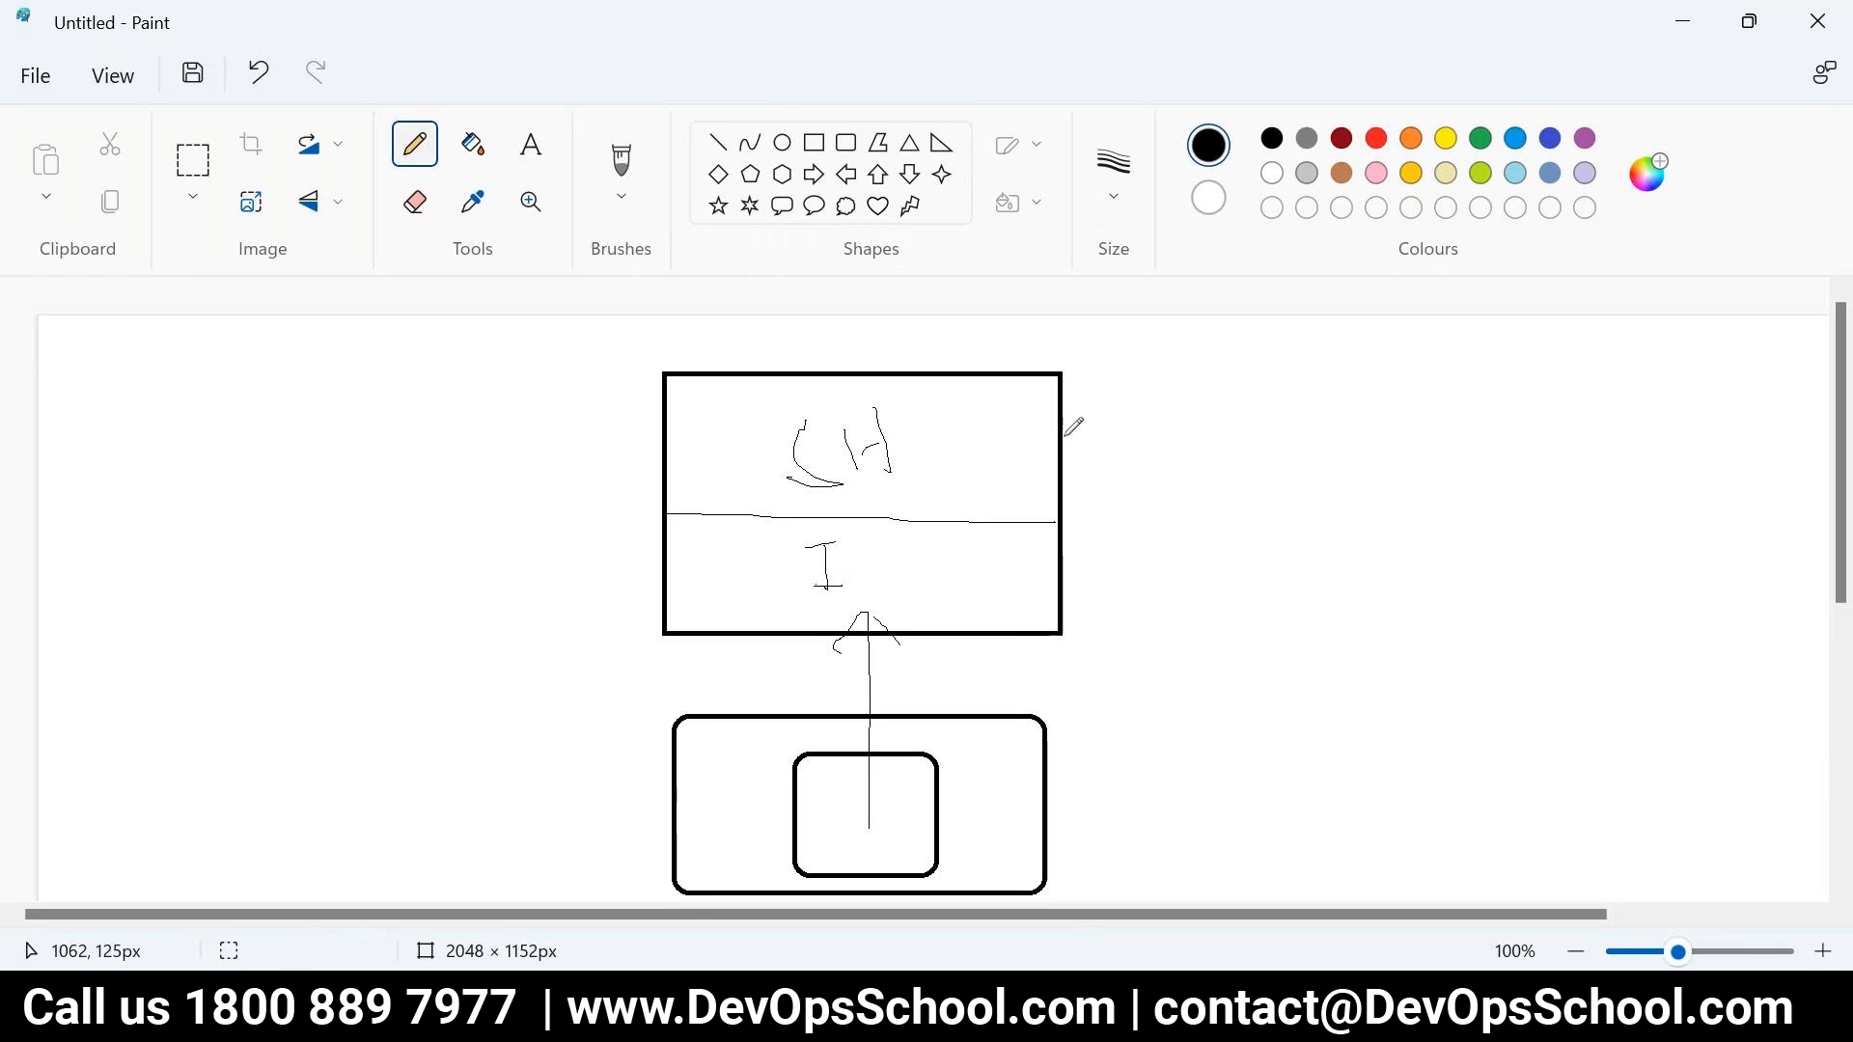
{"action": "left_click_drag", "start_coordinate": [1062, 428], "coordinate": [1062, 578]}
- Draw a side flap on the rectangle, add extra strokes, and loop around the upper contents and inner box
{"action": "mouse_move", "coordinate": [1044, 439]}
{"action": "left_mouse_down"}
{"action": "mouse_move", "coordinate": [1107, 538]}
{"action": "mouse_move", "coordinate": [1094, 592]}
{"action": "mouse_move", "coordinate": [1061, 585]}
{"action": "mouse_move", "coordinate": [1105, 591]}
{"action": "left_mouse_up"}
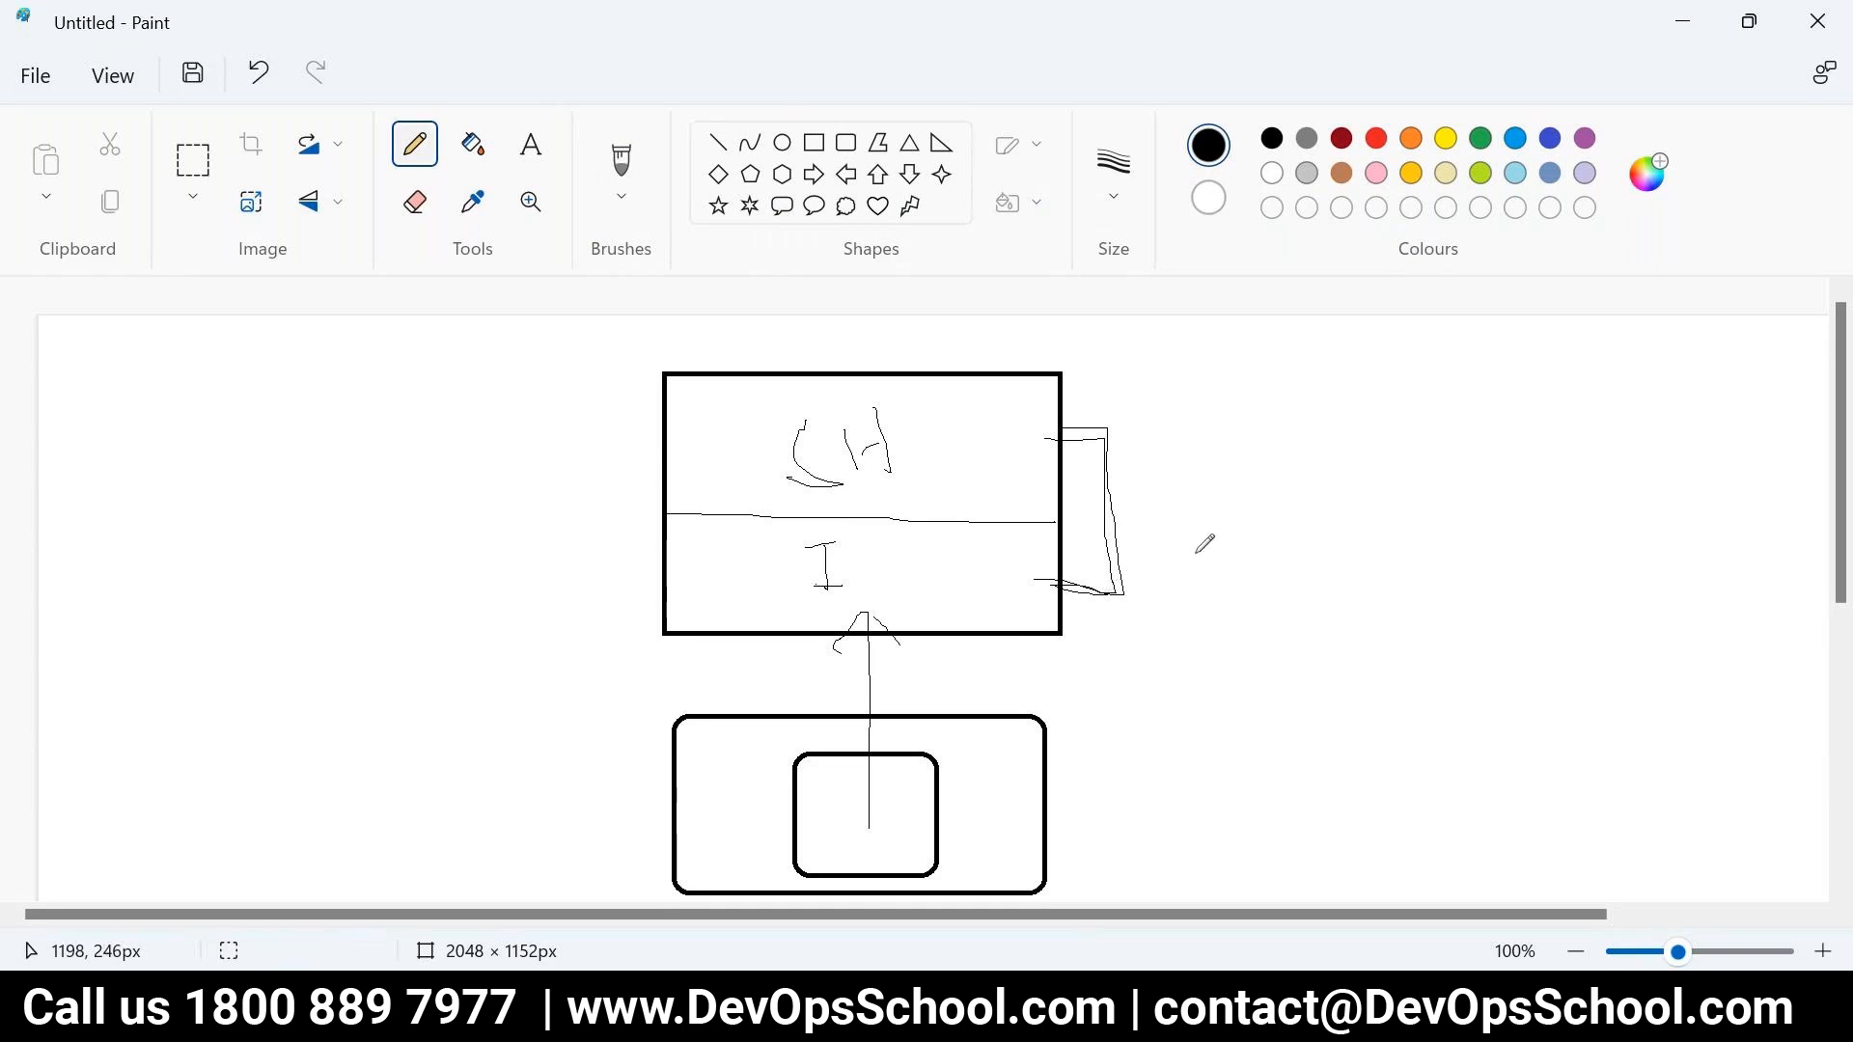
{"action": "mouse_move", "coordinate": [1106, 454]}
{"action": "left_mouse_down"}
{"action": "mouse_move", "coordinate": [1109, 551]}
{"action": "mouse_move", "coordinate": [1068, 582]}
{"action": "left_mouse_up"}
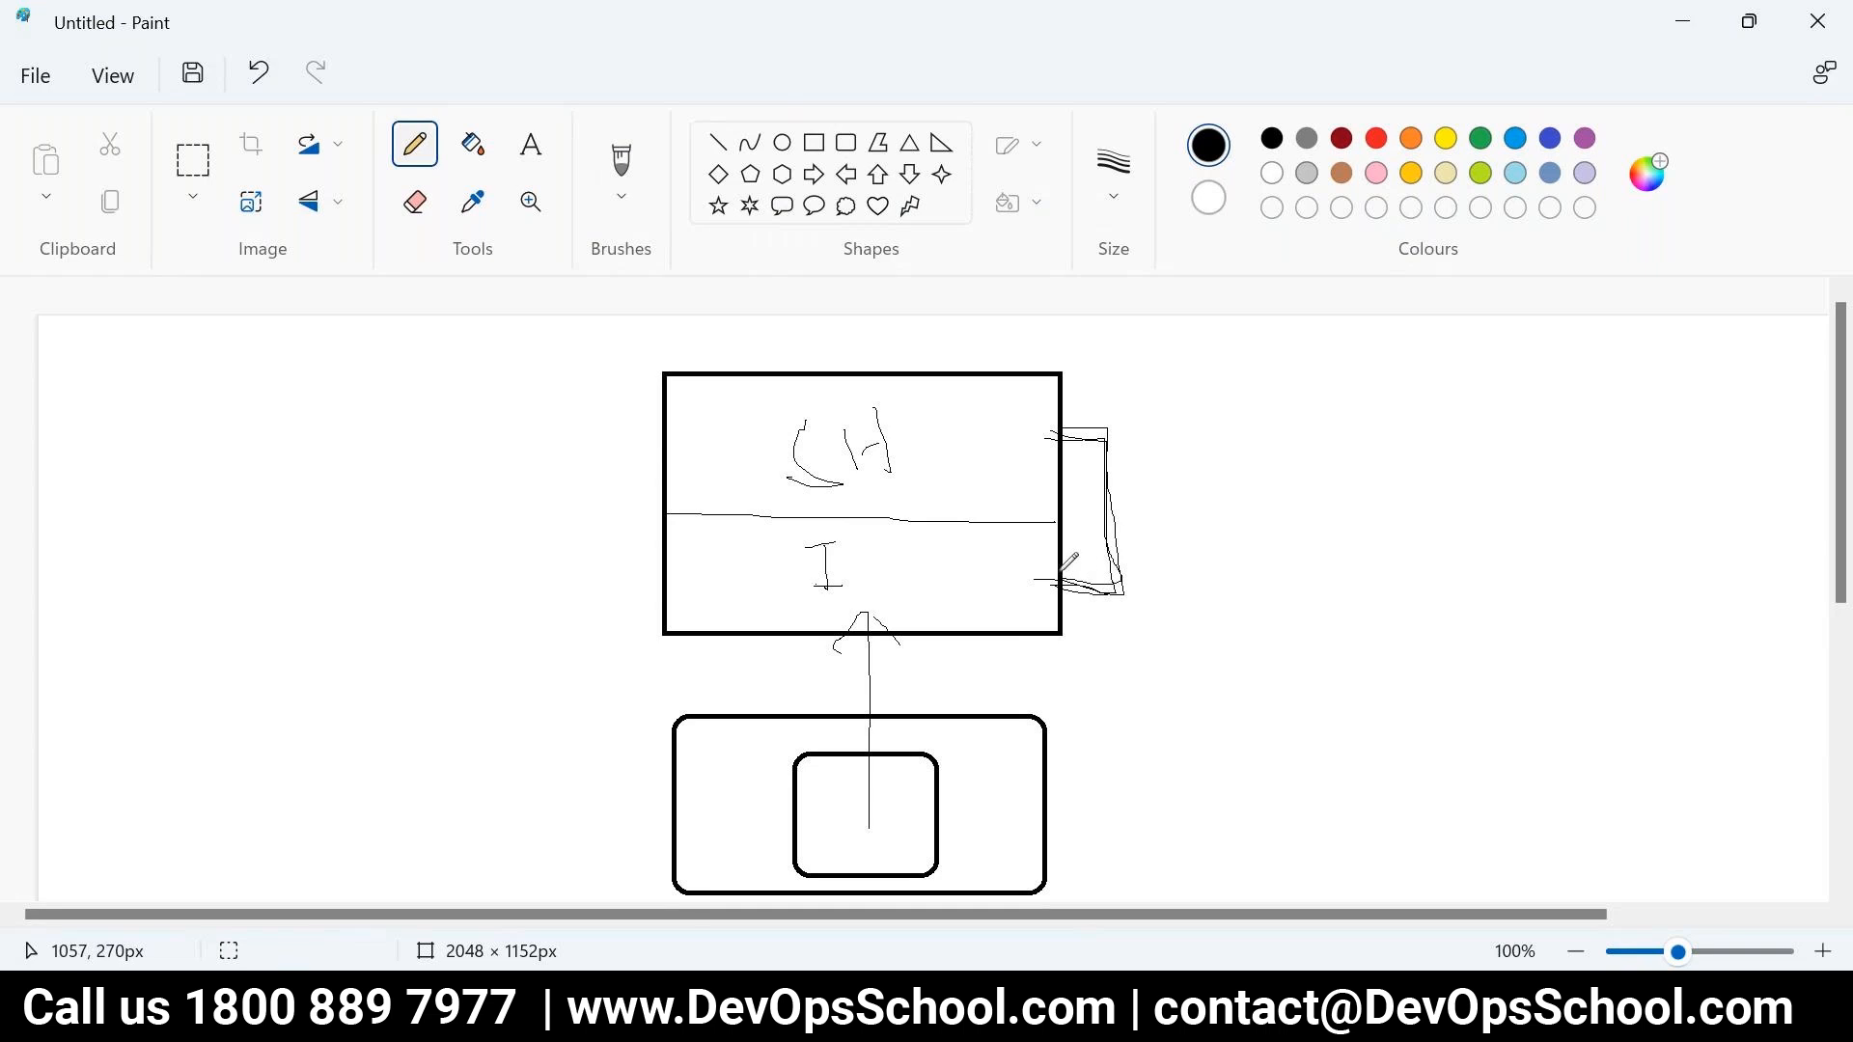
{"action": "left_click_drag", "start_coordinate": [909, 434], "coordinate": [924, 409]}
{"action": "left_click_drag", "start_coordinate": [889, 514], "coordinate": [870, 561]}
{"action": "mouse_move", "coordinate": [929, 379]}
{"action": "left_mouse_down"}
{"action": "mouse_move", "coordinate": [742, 455]}
{"action": "mouse_move", "coordinate": [1049, 563]}
{"action": "mouse_move", "coordinate": [849, 378]}
{"action": "left_mouse_up"}
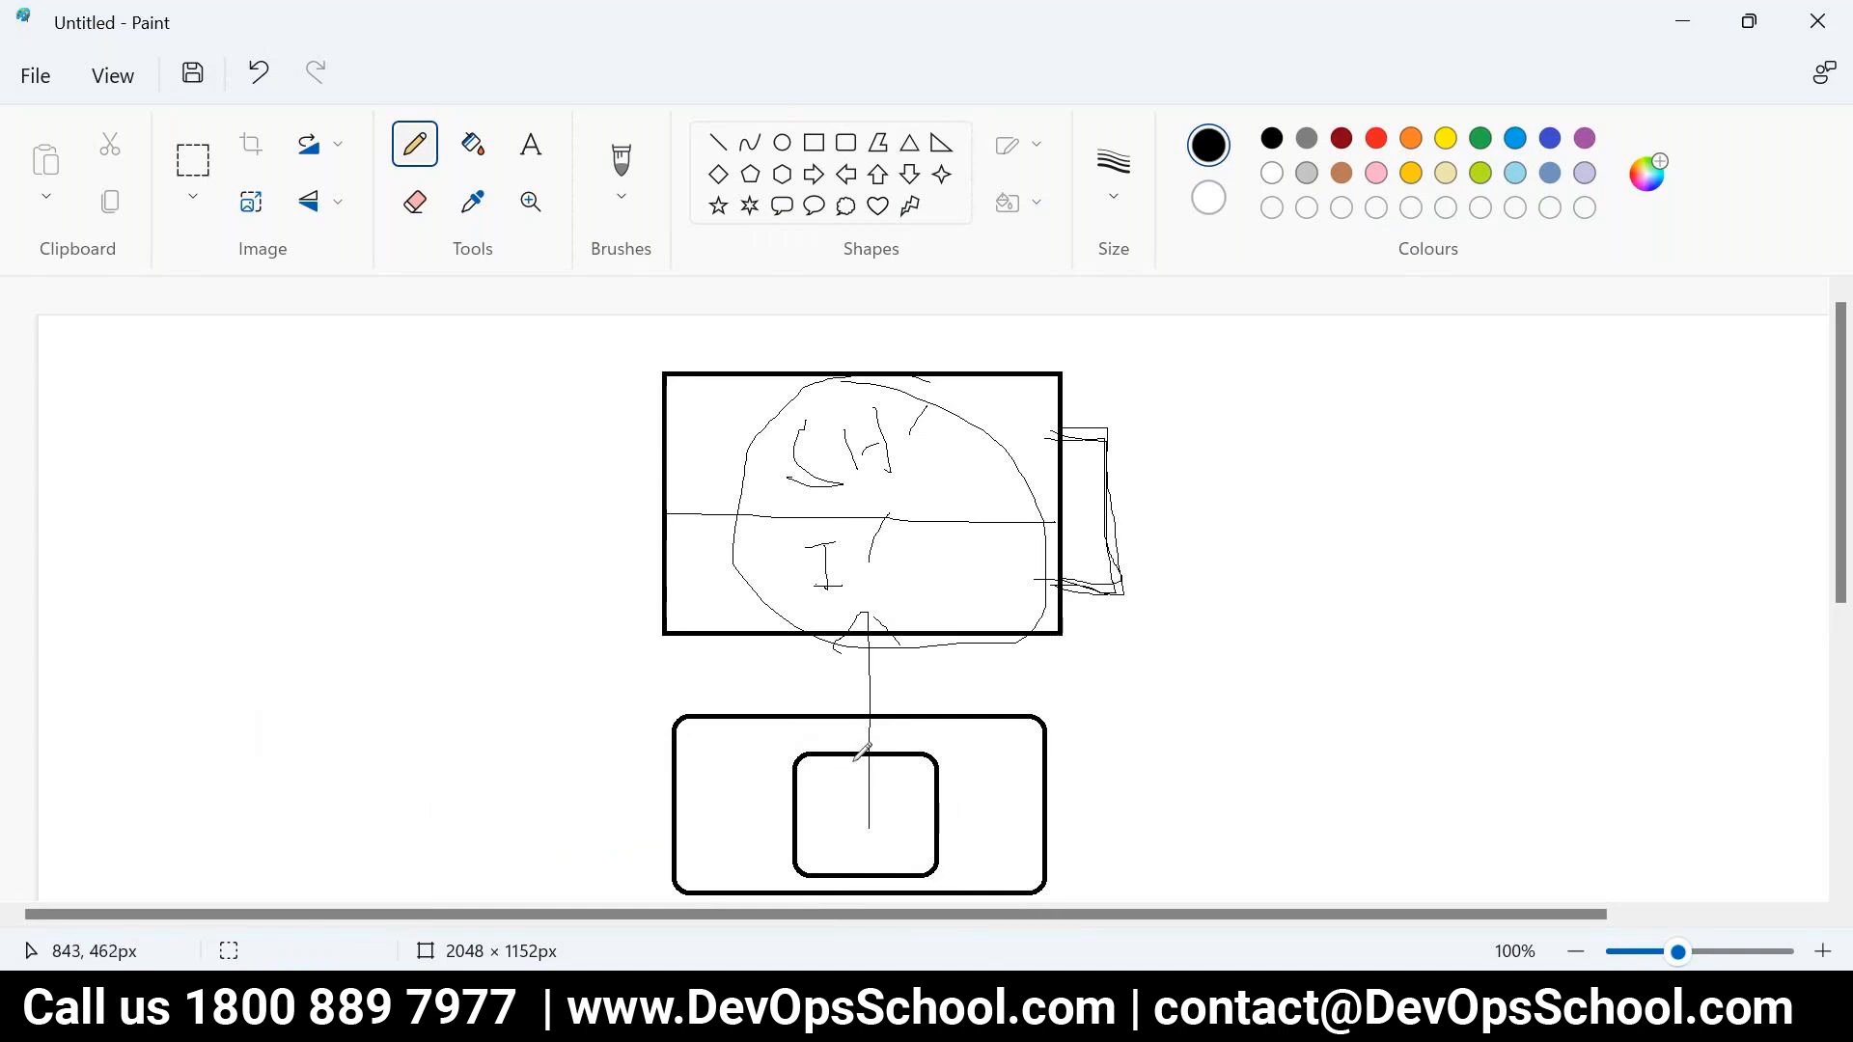
{"action": "mouse_move", "coordinate": [871, 746]}
{"action": "left_mouse_down"}
{"action": "mouse_move", "coordinate": [828, 866]}
{"action": "mouse_move", "coordinate": [912, 873]}
{"action": "mouse_move", "coordinate": [894, 741]}
{"action": "mouse_move", "coordinate": [785, 788]}
{"action": "mouse_move", "coordinate": [796, 852]}
{"action": "mouse_move", "coordinate": [903, 760]}
{"action": "mouse_move", "coordinate": [787, 775]}
{"action": "mouse_move", "coordinate": [799, 875]}
{"action": "mouse_move", "coordinate": [912, 820]}
{"action": "left_mouse_up"}
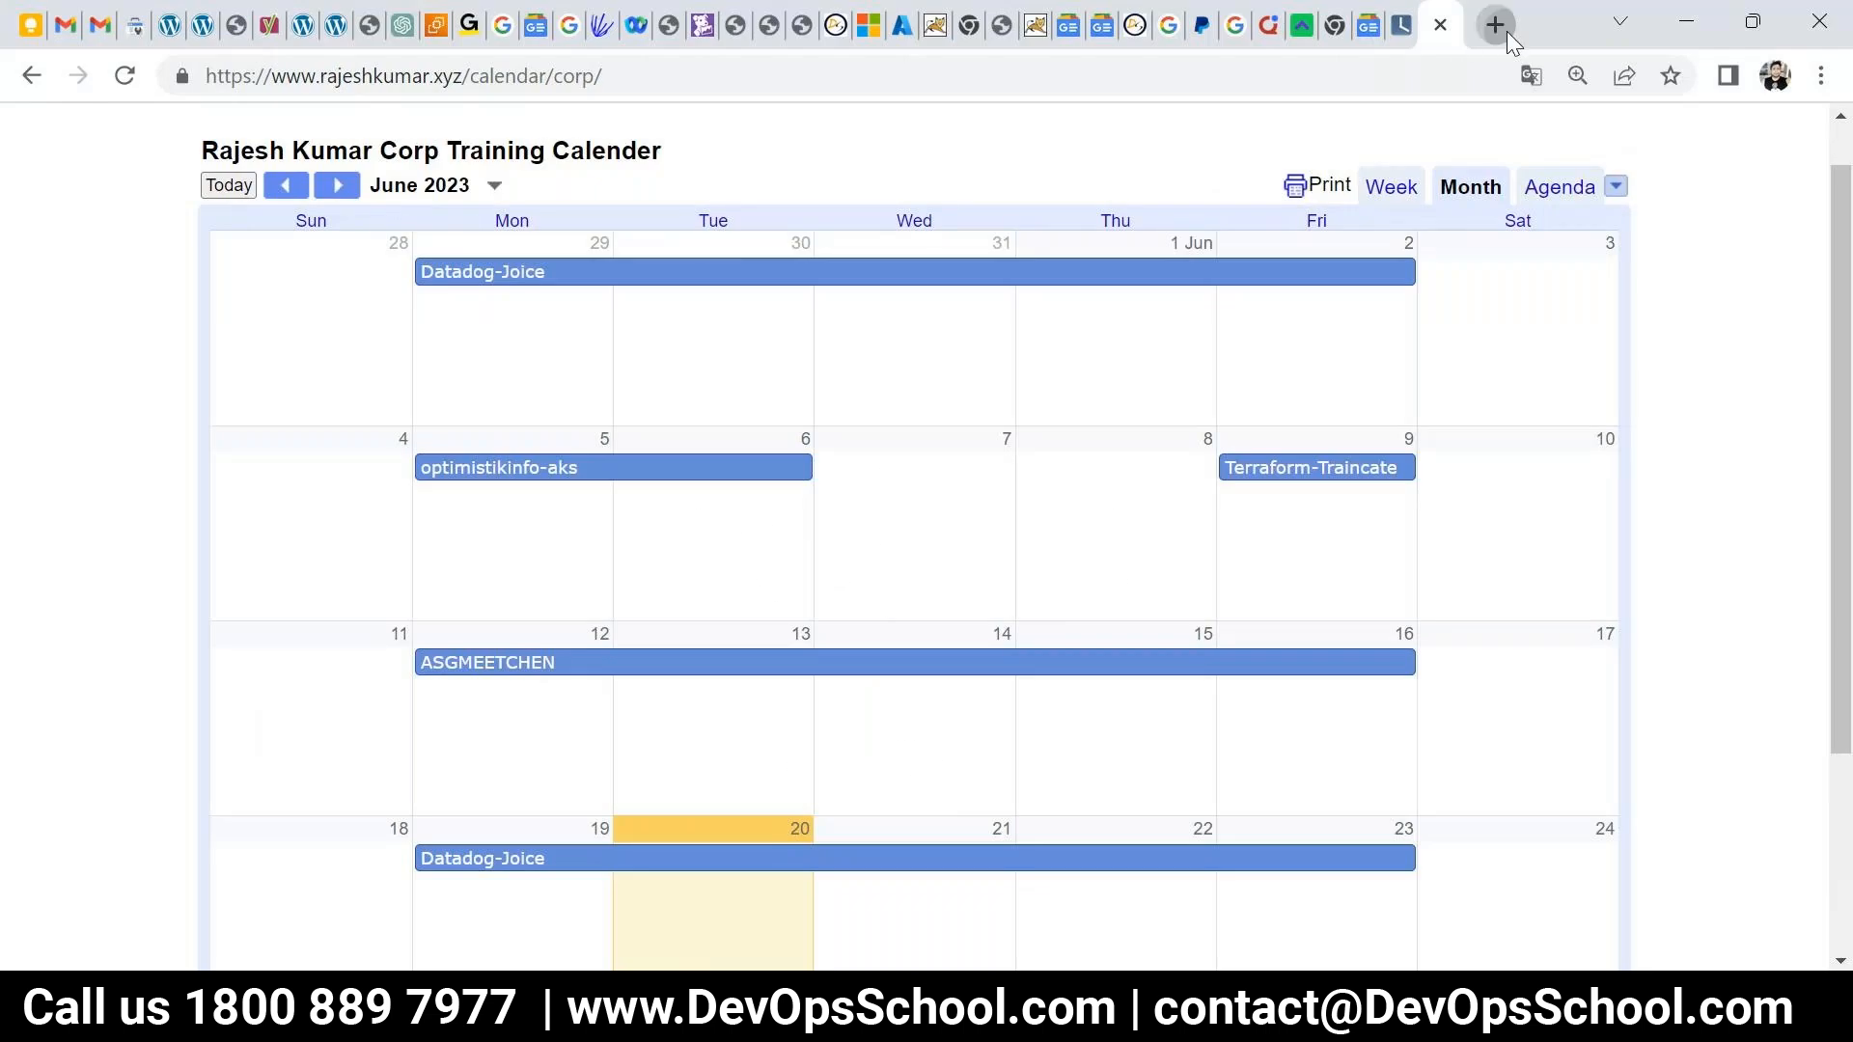
- Open aws.amazon.com in a new browser tab
{"action": "left_click", "coordinate": [1496, 26]}
{"action": "type", "text": "aws.amazon.com"}
{"action": "key", "text": "Return"}
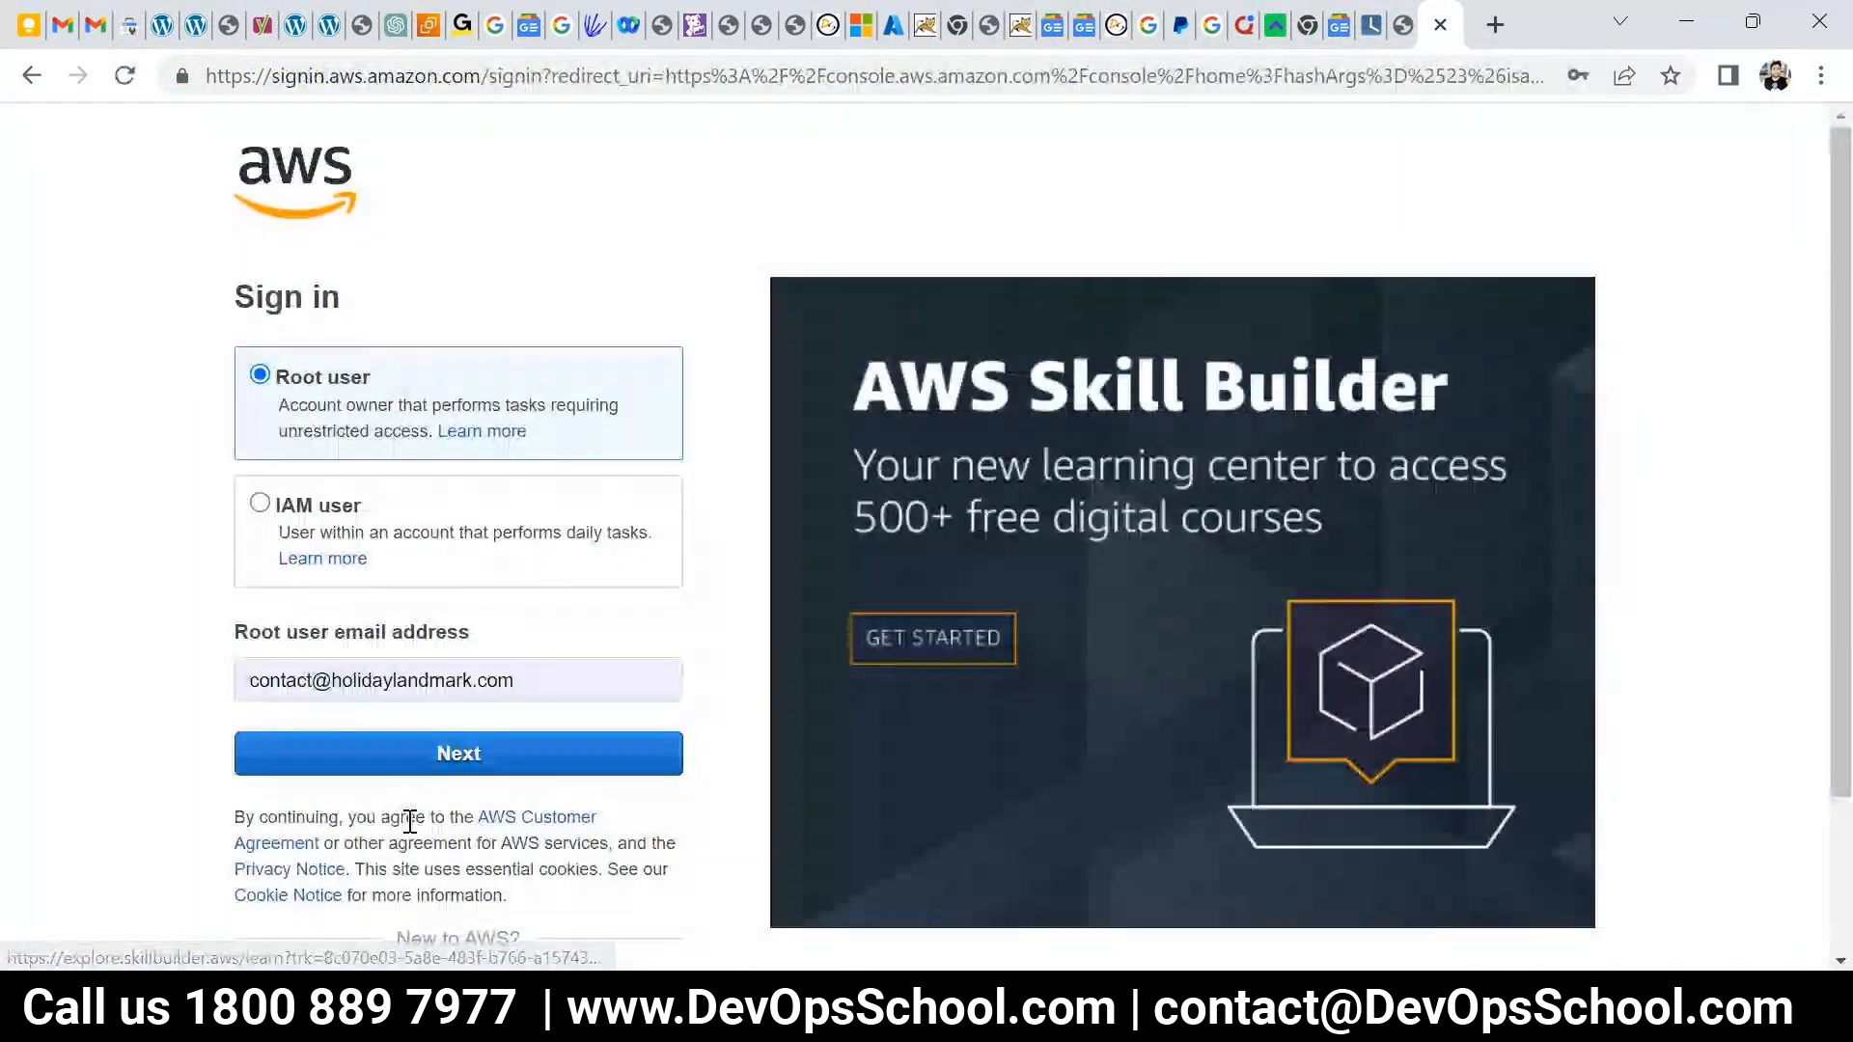
- Sign in as root with the saved password and open EC2's launch instance options
{"action": "left_click", "coordinate": [430, 757]}
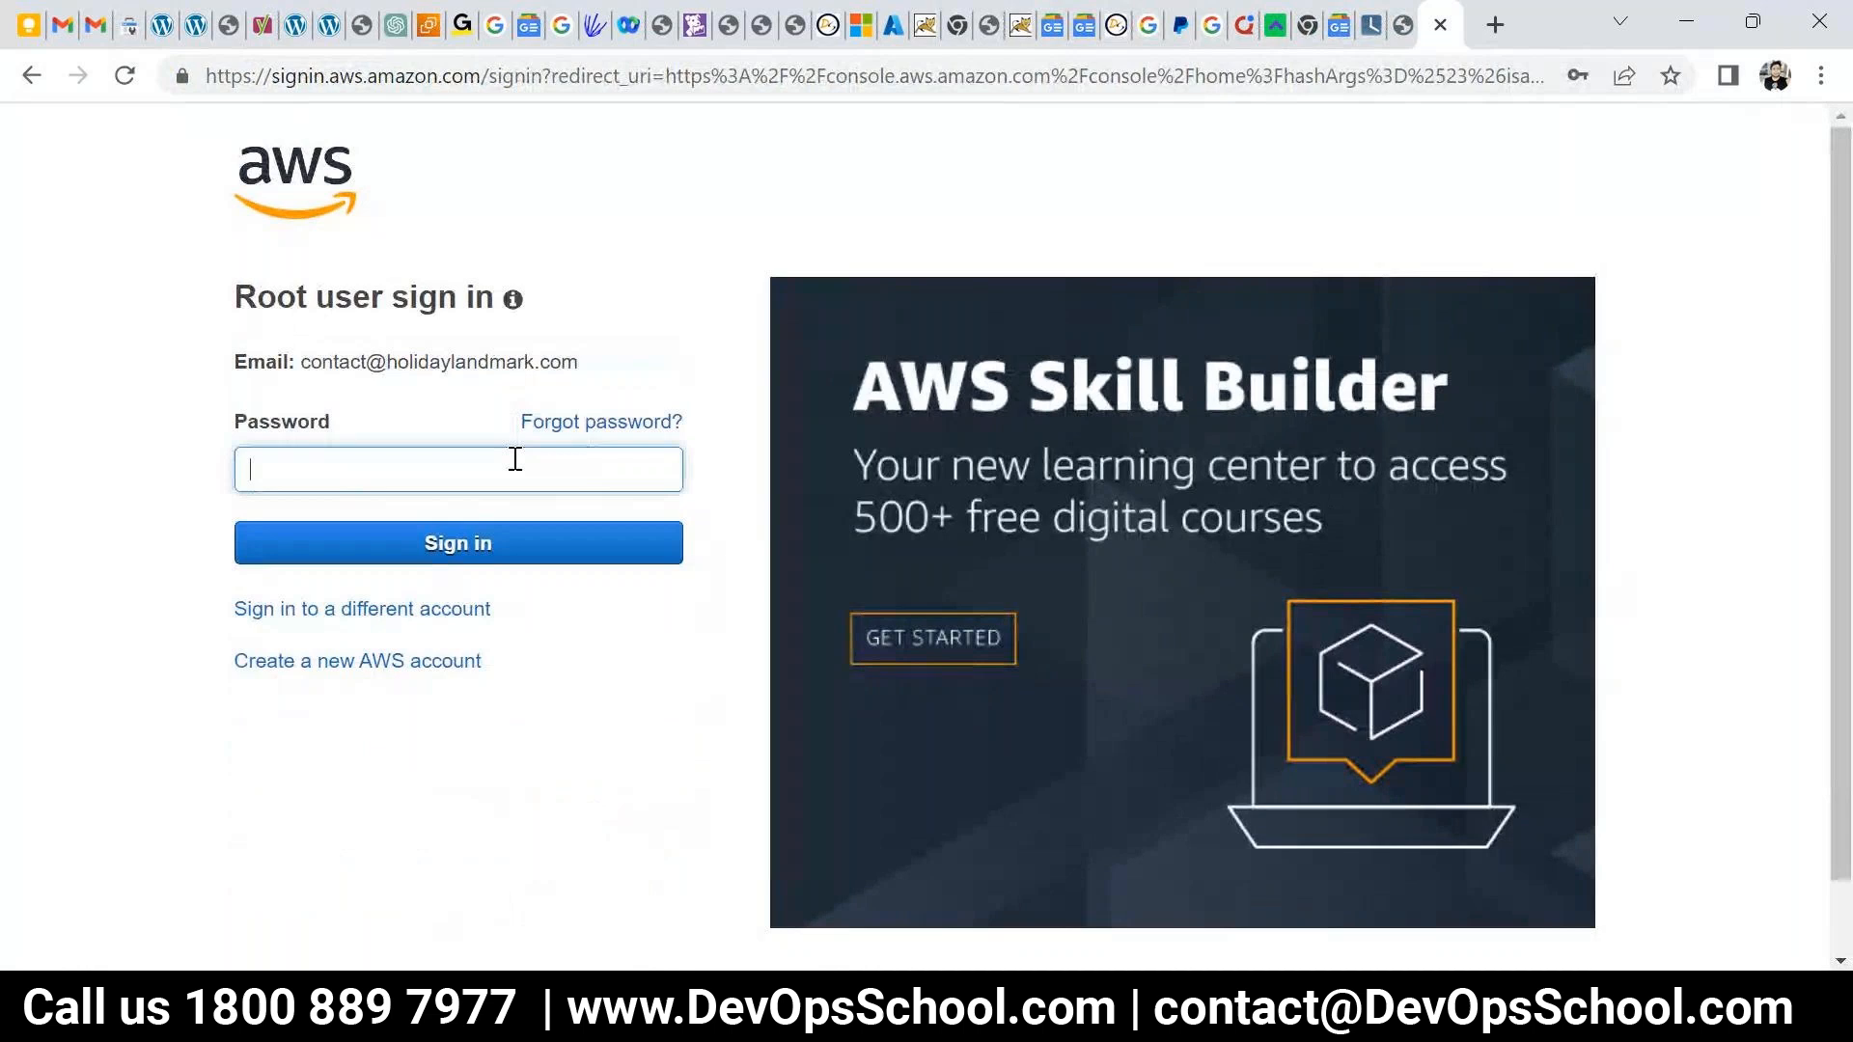
{"action": "left_click", "coordinate": [521, 453]}
{"action": "left_click", "coordinate": [811, 482]}
{"action": "left_click", "coordinate": [483, 544]}
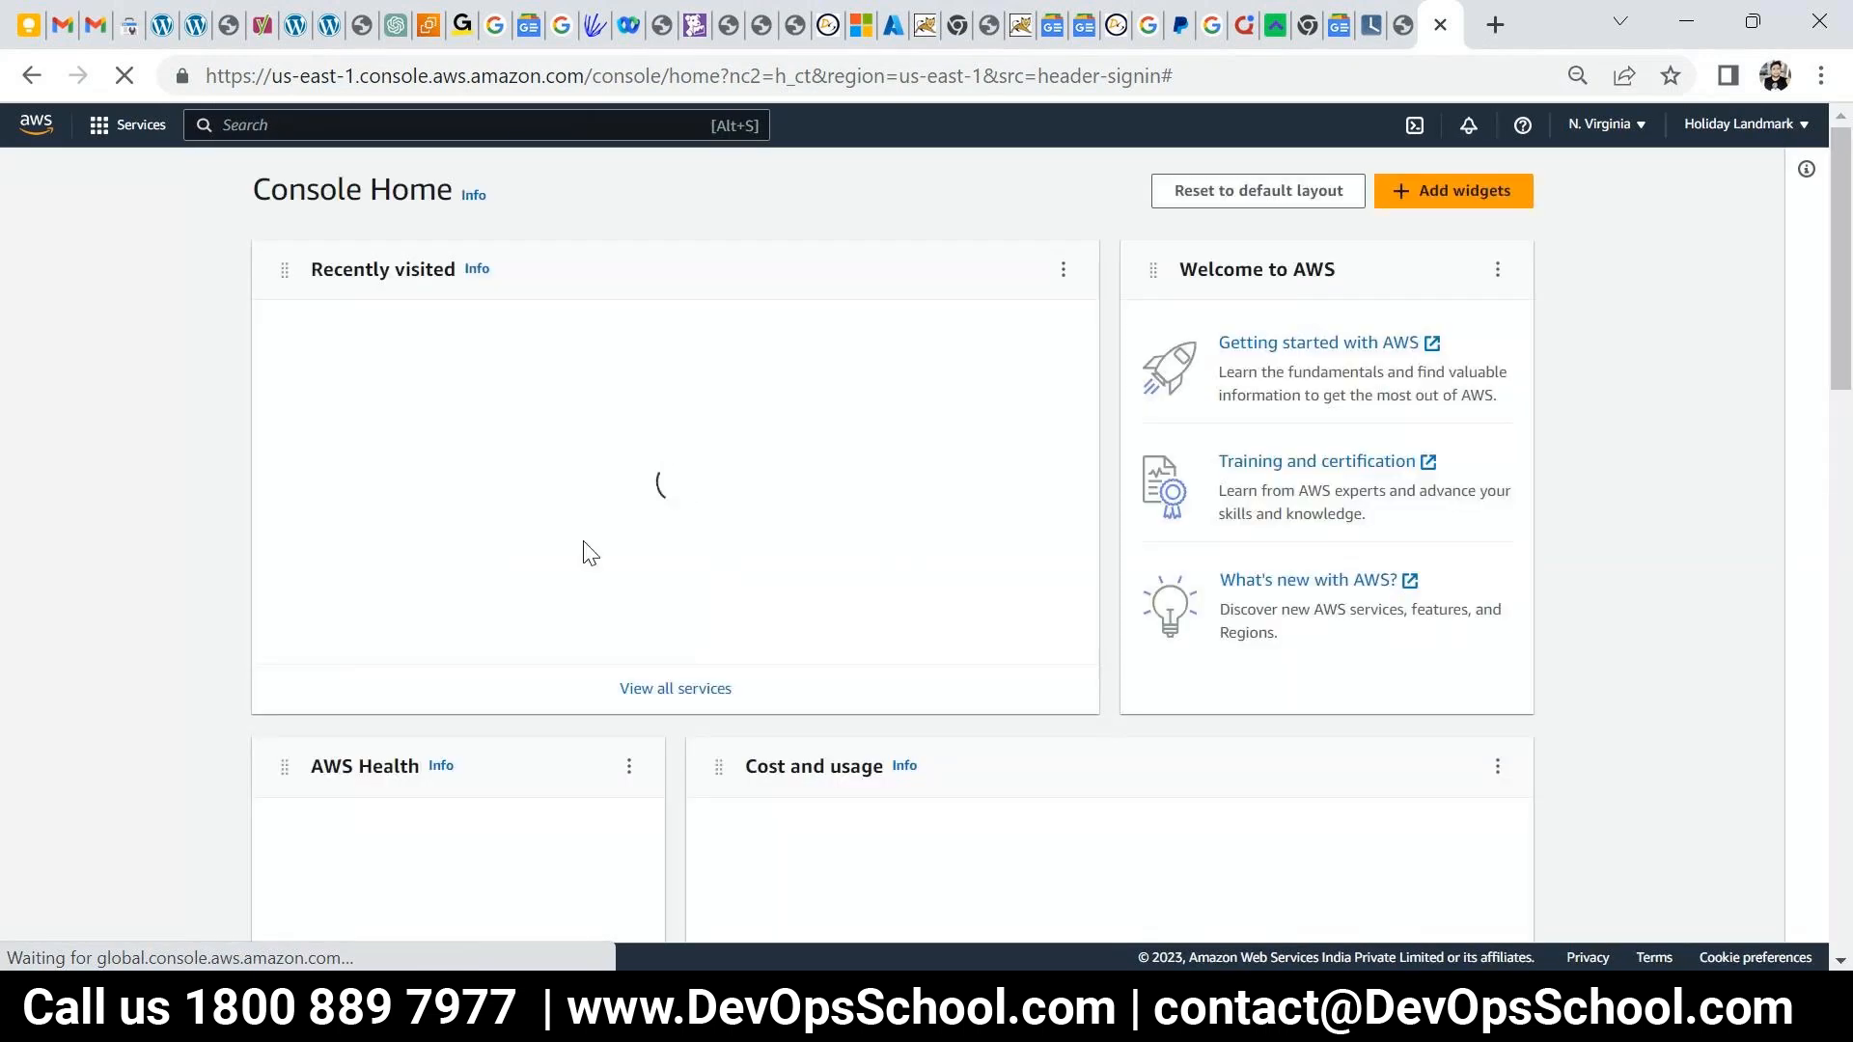
{"action": "left_click", "coordinate": [331, 338]}
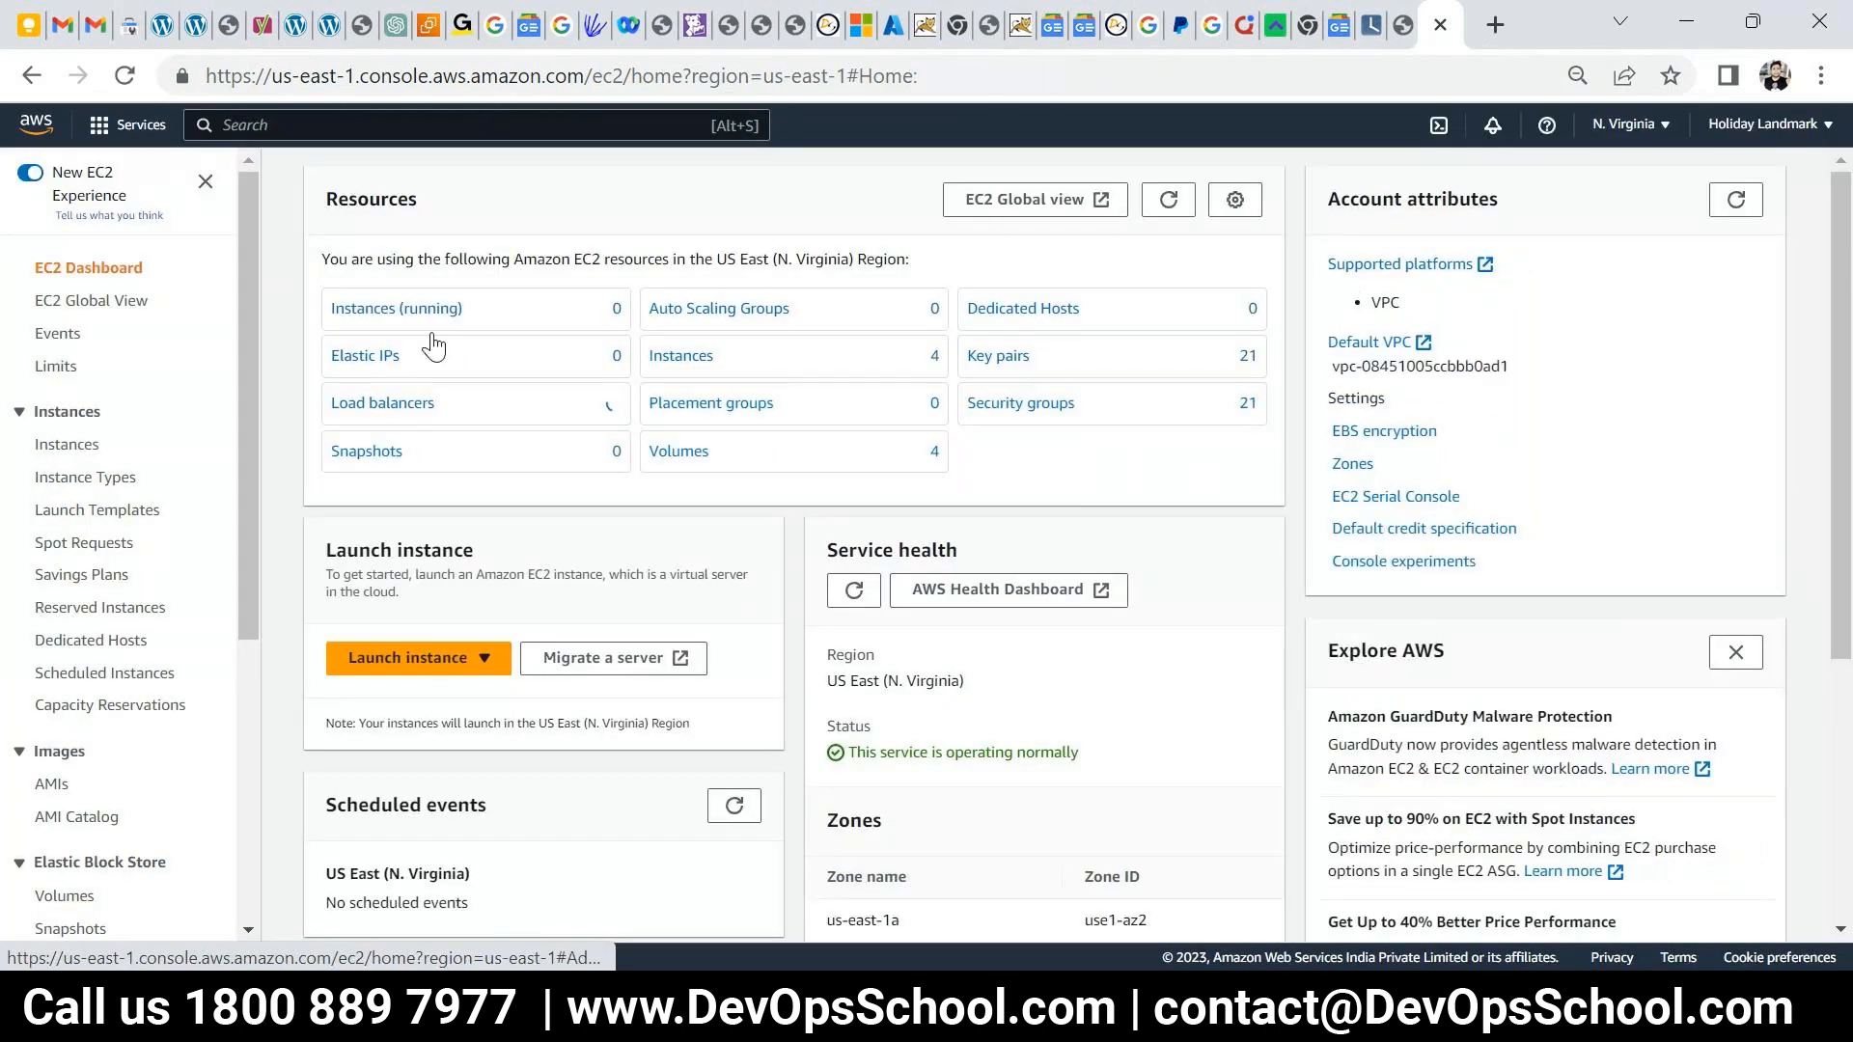
{"action": "left_click", "coordinate": [410, 665]}
- Start a new instance launch and name it 'splunk'
{"action": "left_click", "coordinate": [412, 689]}
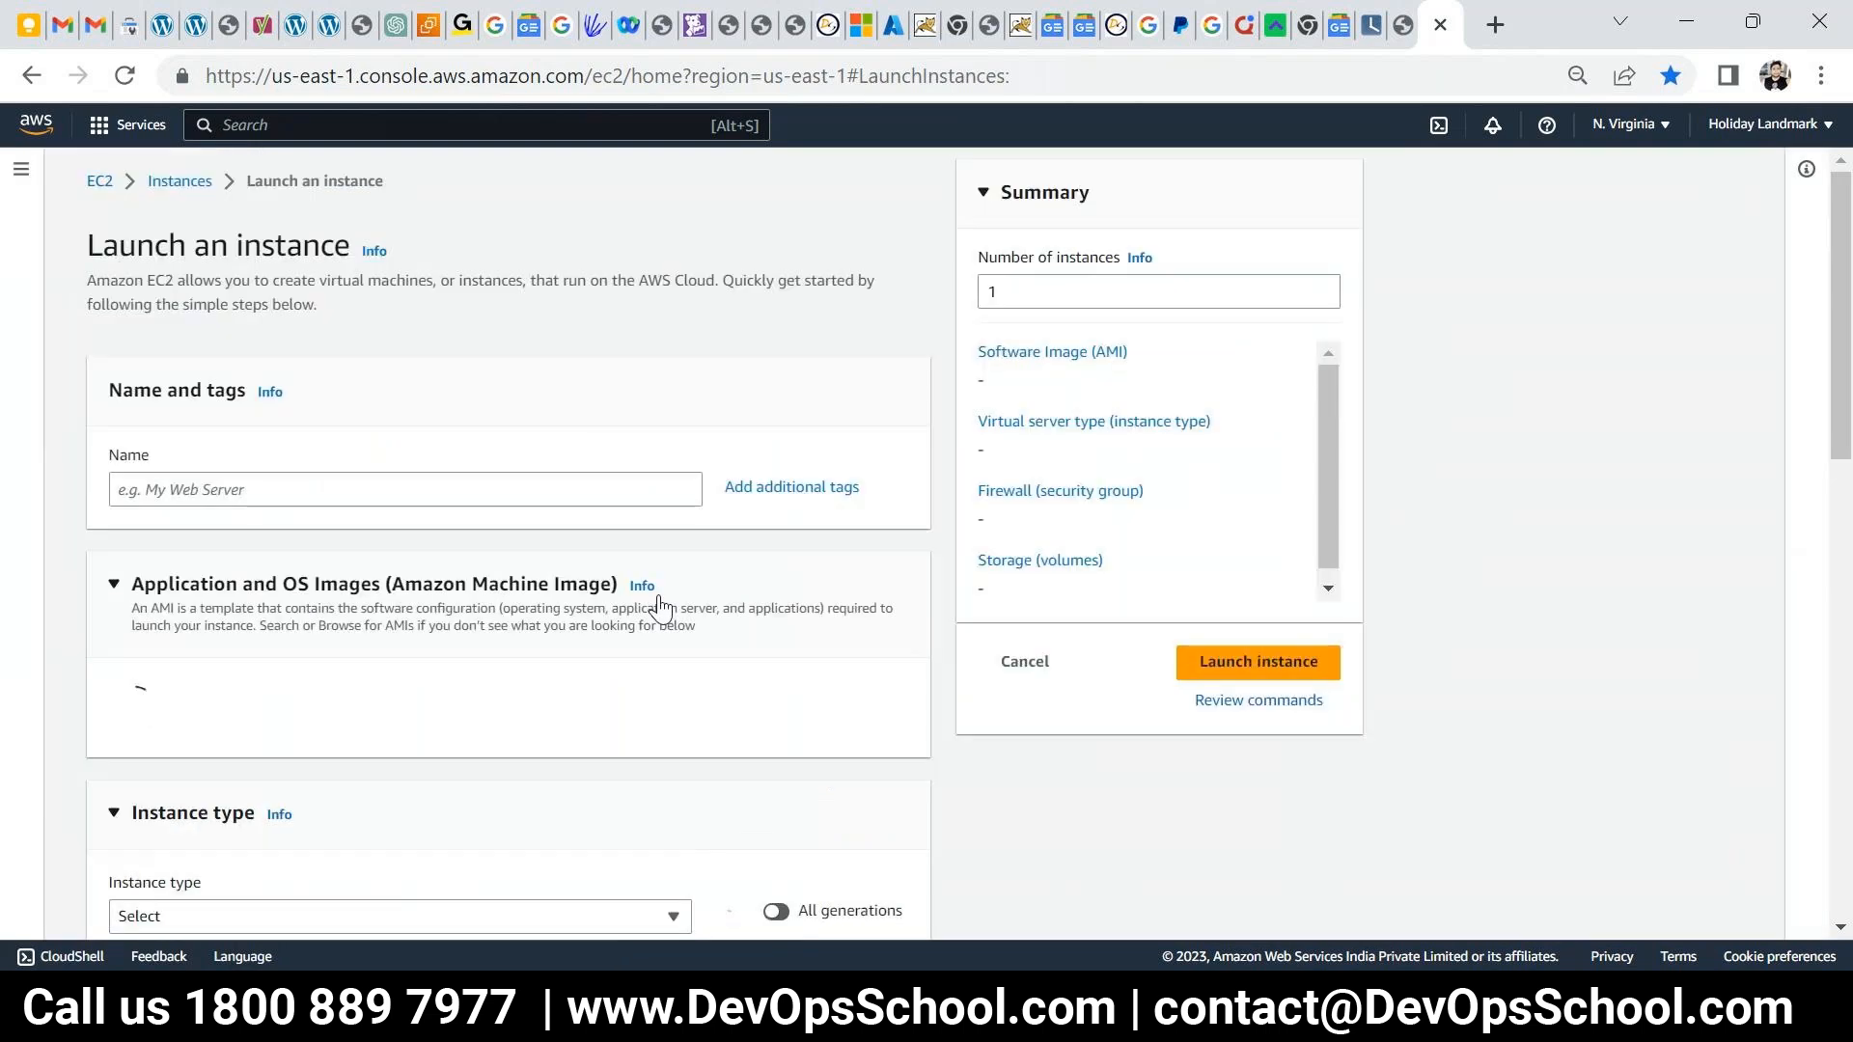
{"action": "left_click", "coordinate": [354, 480]}
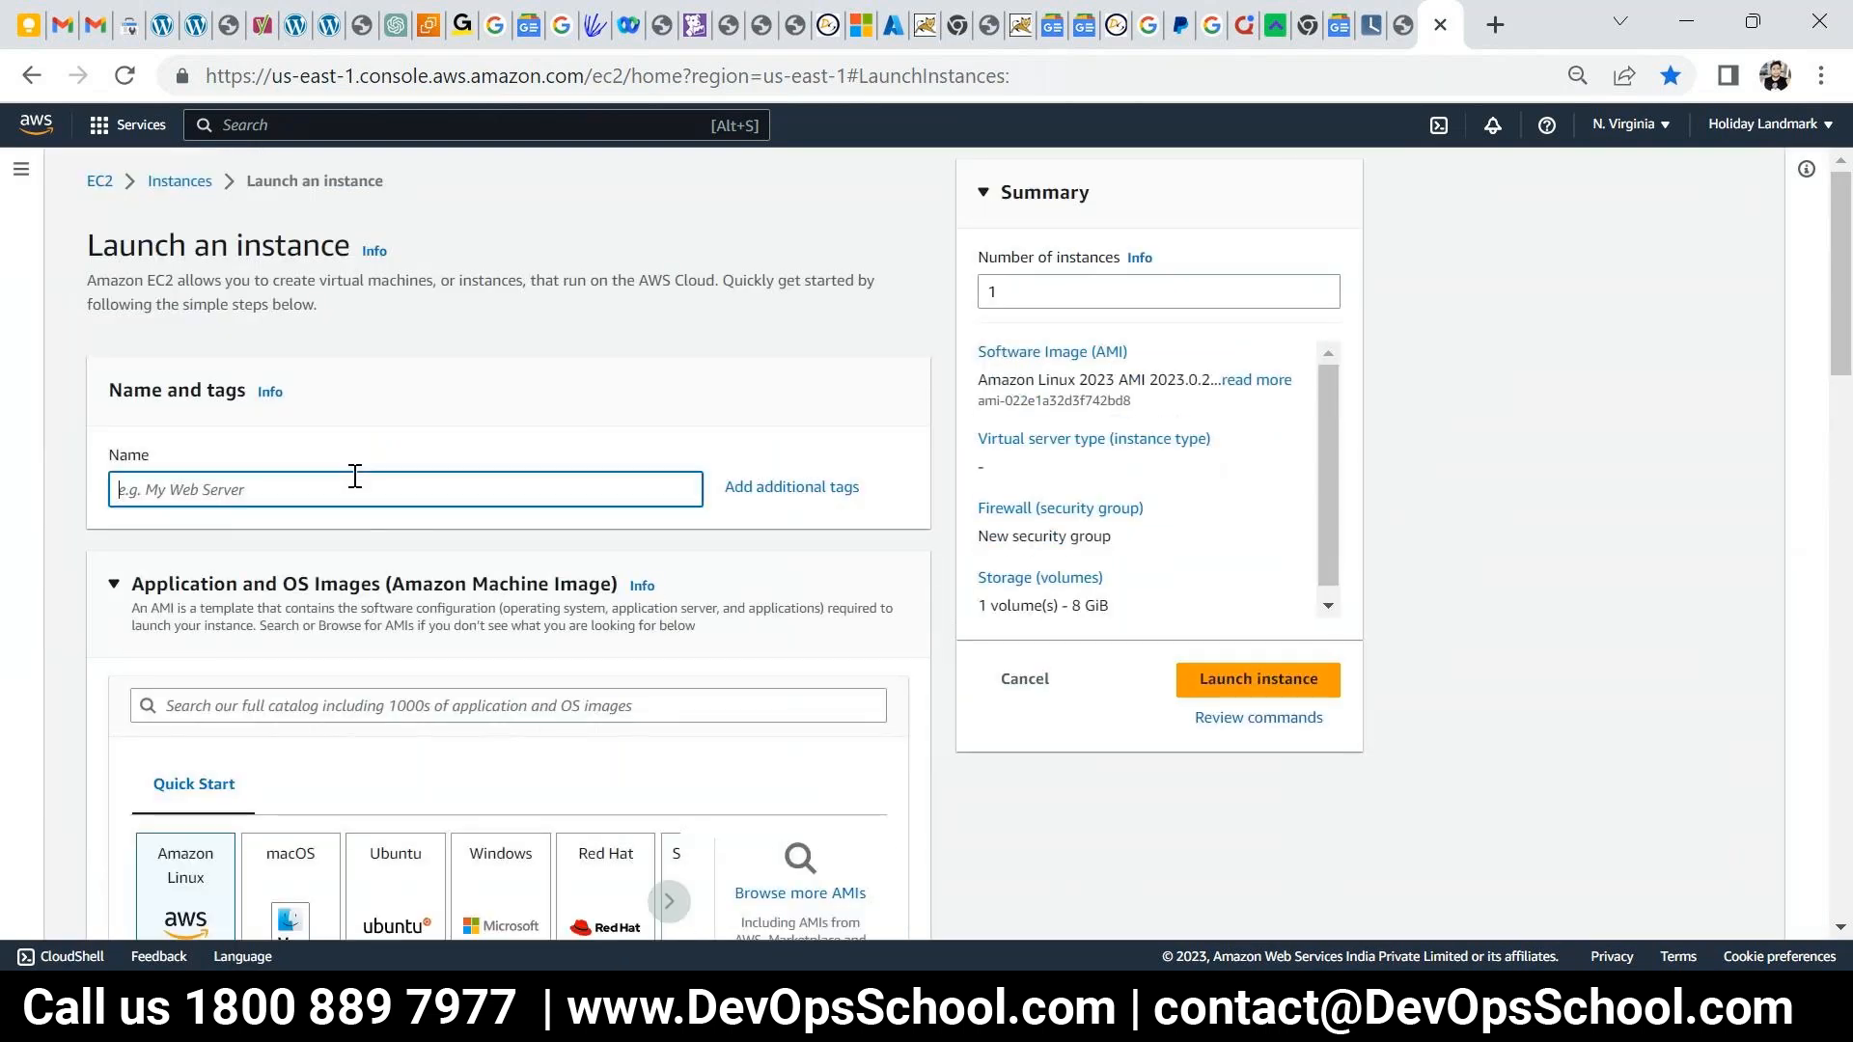
{"action": "type", "text": "splunksplunk"}
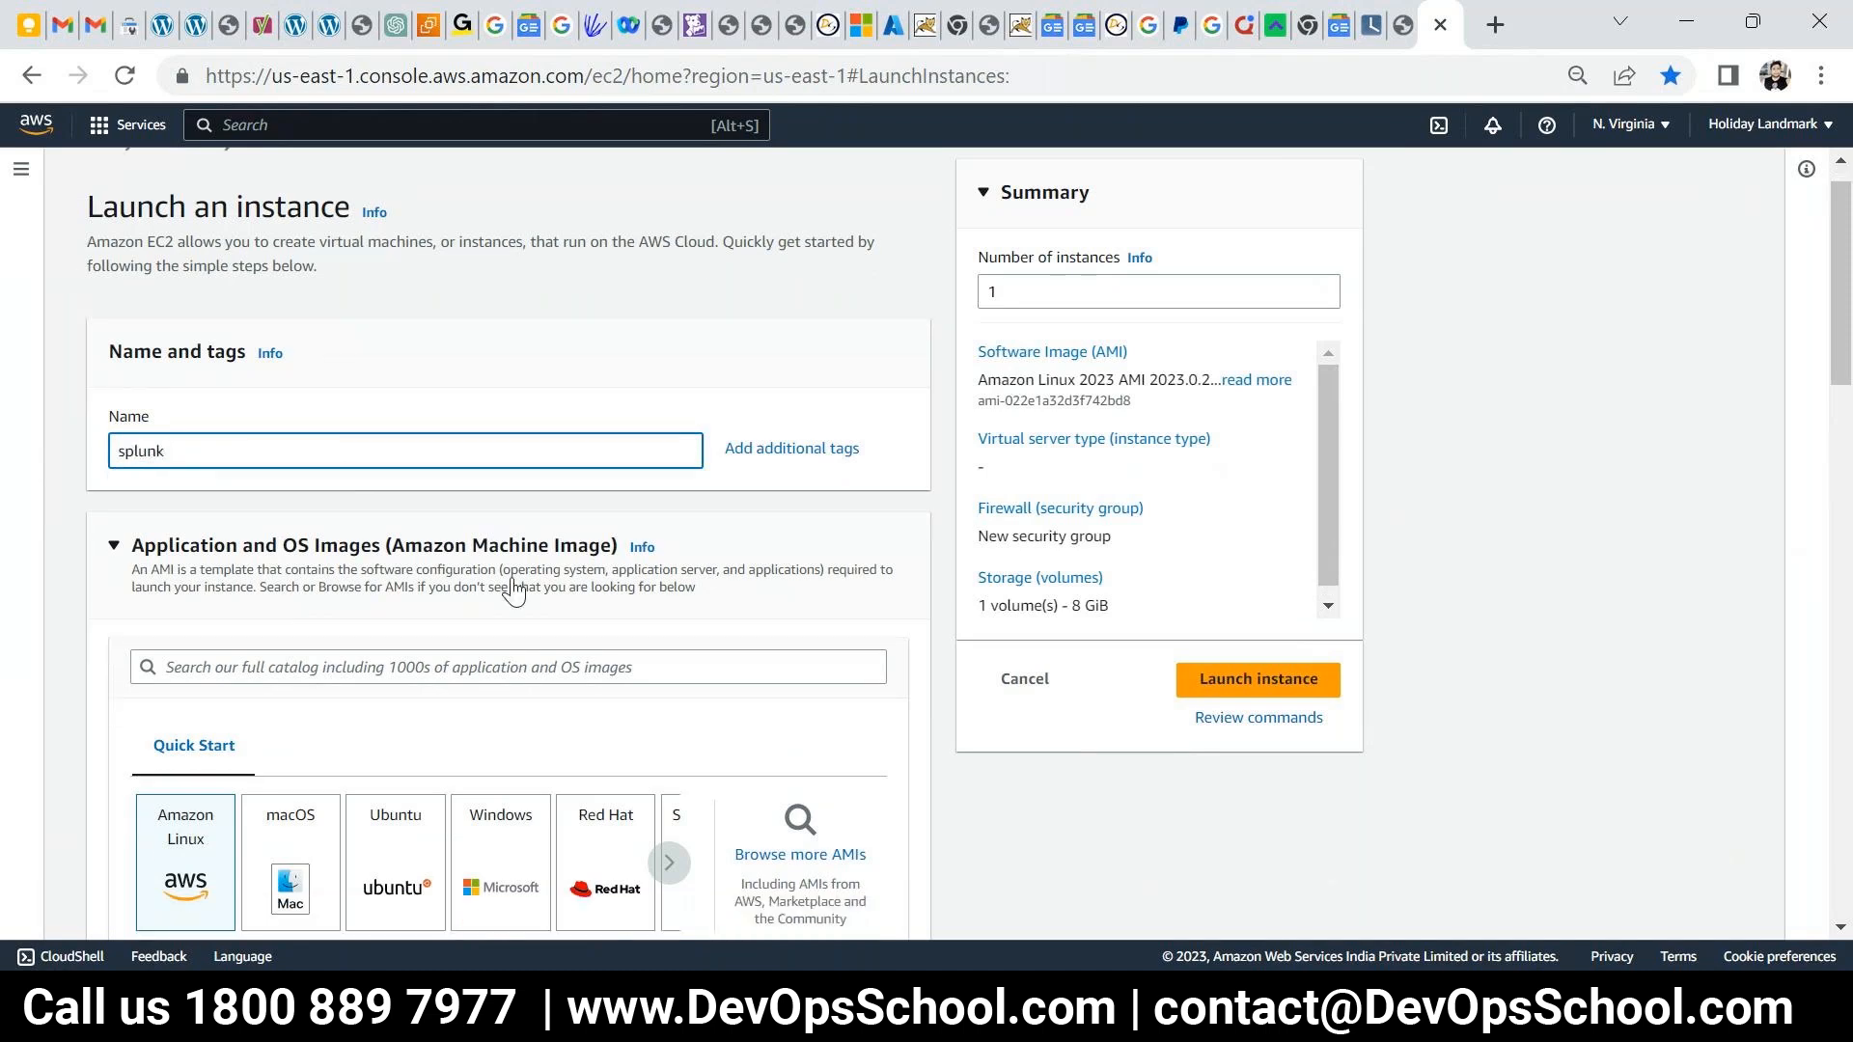
- Select Ubuntu in Quick Start and choose an image from its AMI list
{"action": "scroll", "coordinate": [509, 589], "scroll_direction": "down", "scroll_amount": 5}
{"action": "left_click", "coordinate": [395, 463]}
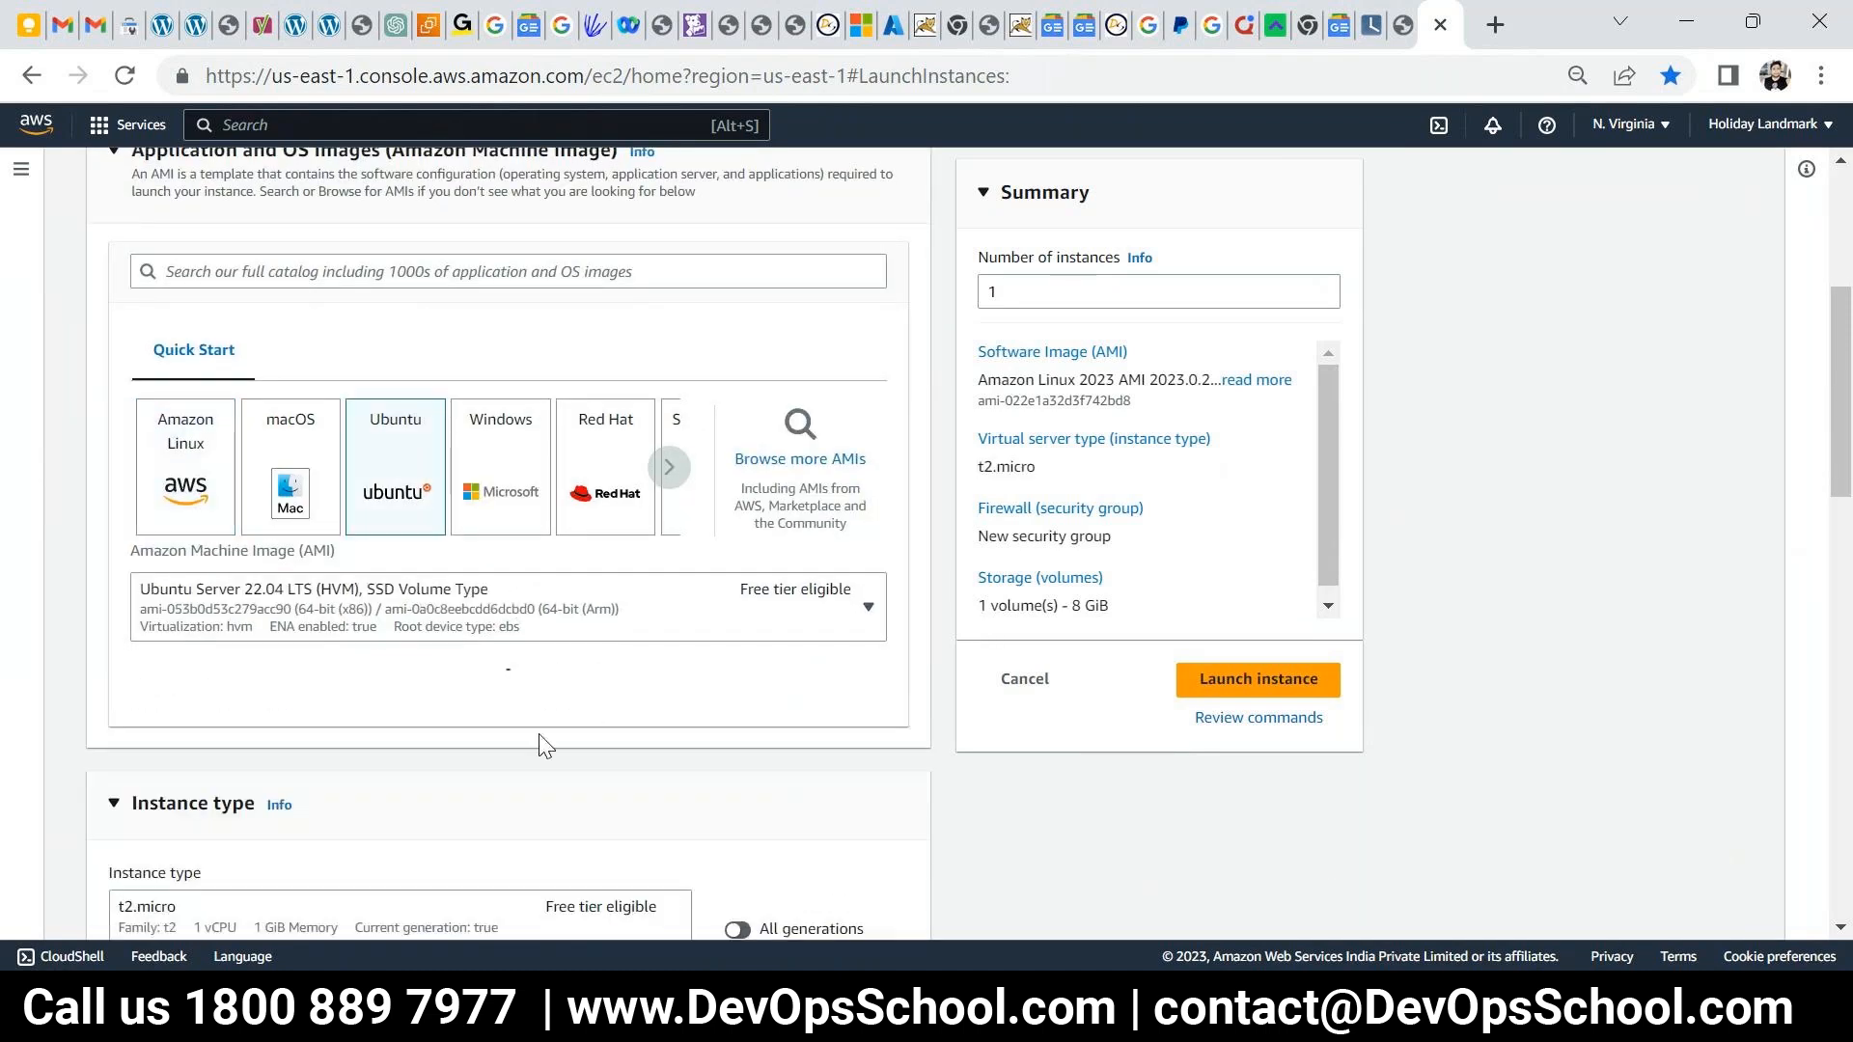
{"action": "left_click", "coordinate": [359, 606]}
{"action": "left_click", "coordinate": [288, 382]}
{"action": "scroll", "coordinate": [401, 695], "scroll_direction": "down", "scroll_amount": 2}
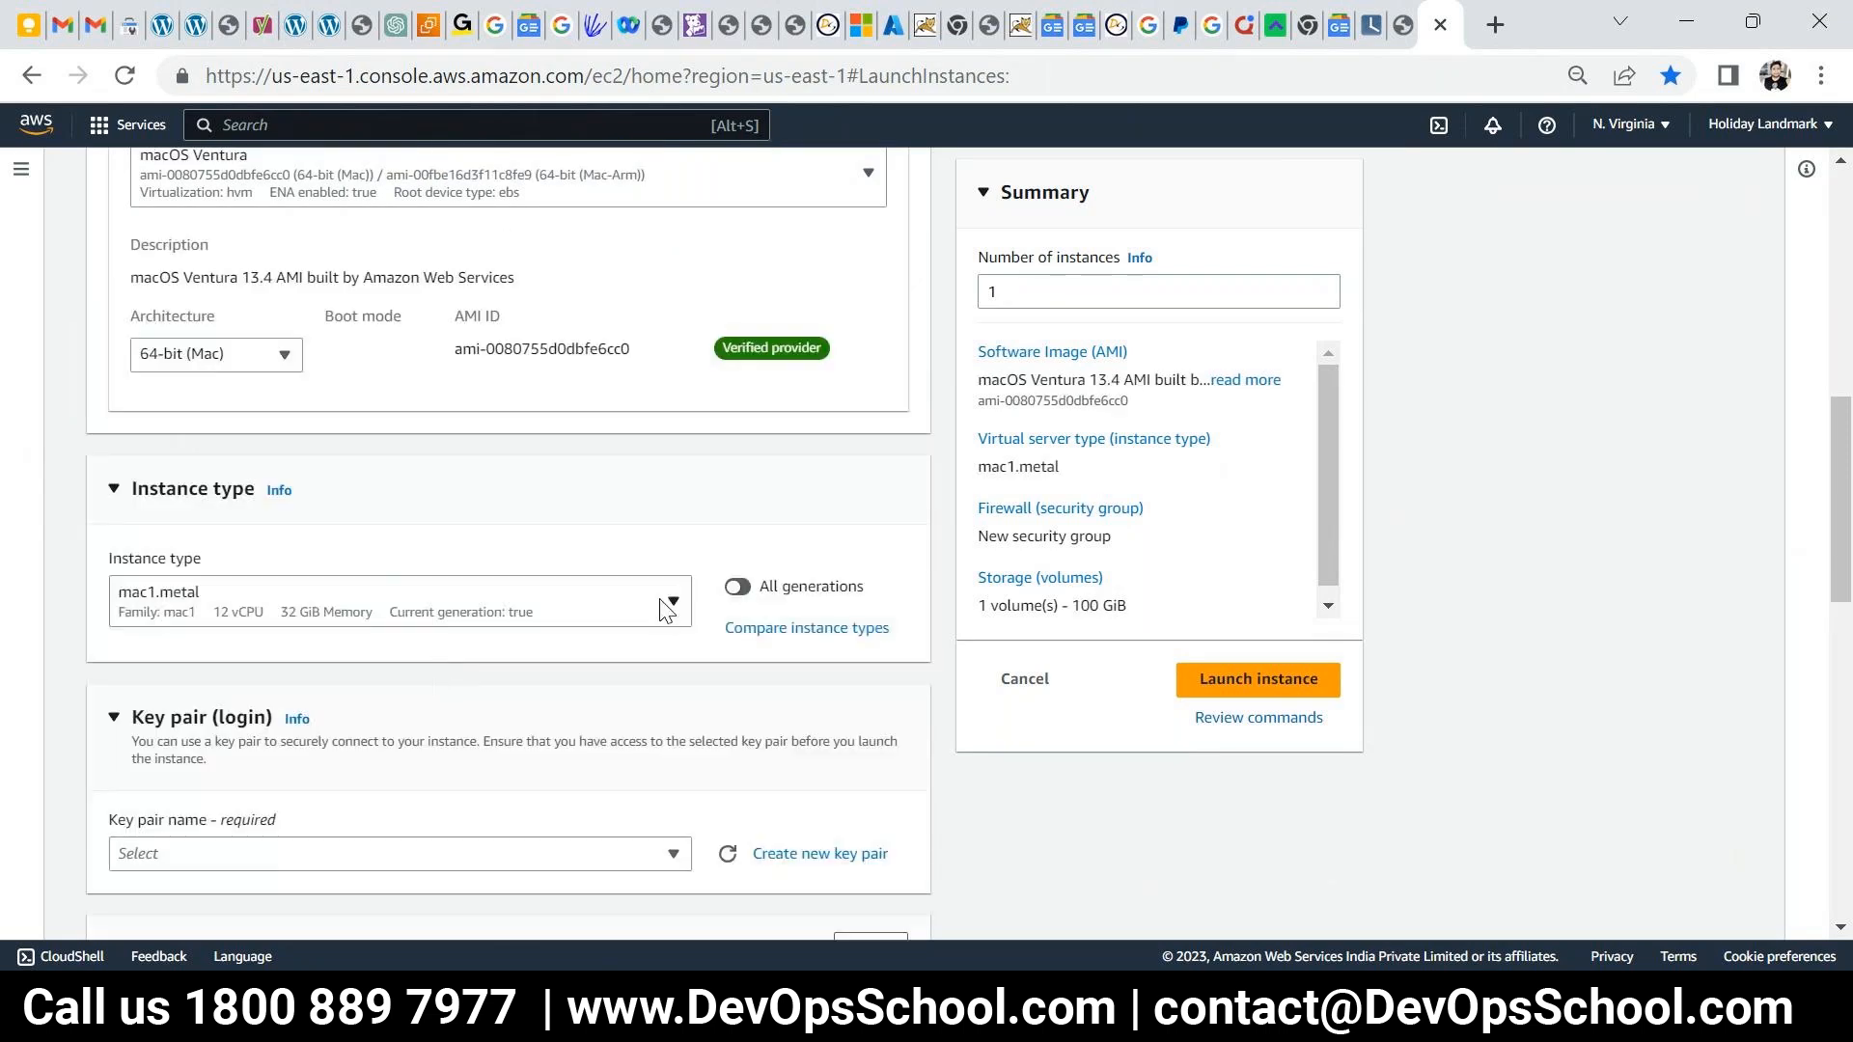
- Browse the t2 instance types and the architecture choices
{"action": "left_click", "coordinate": [665, 608]}
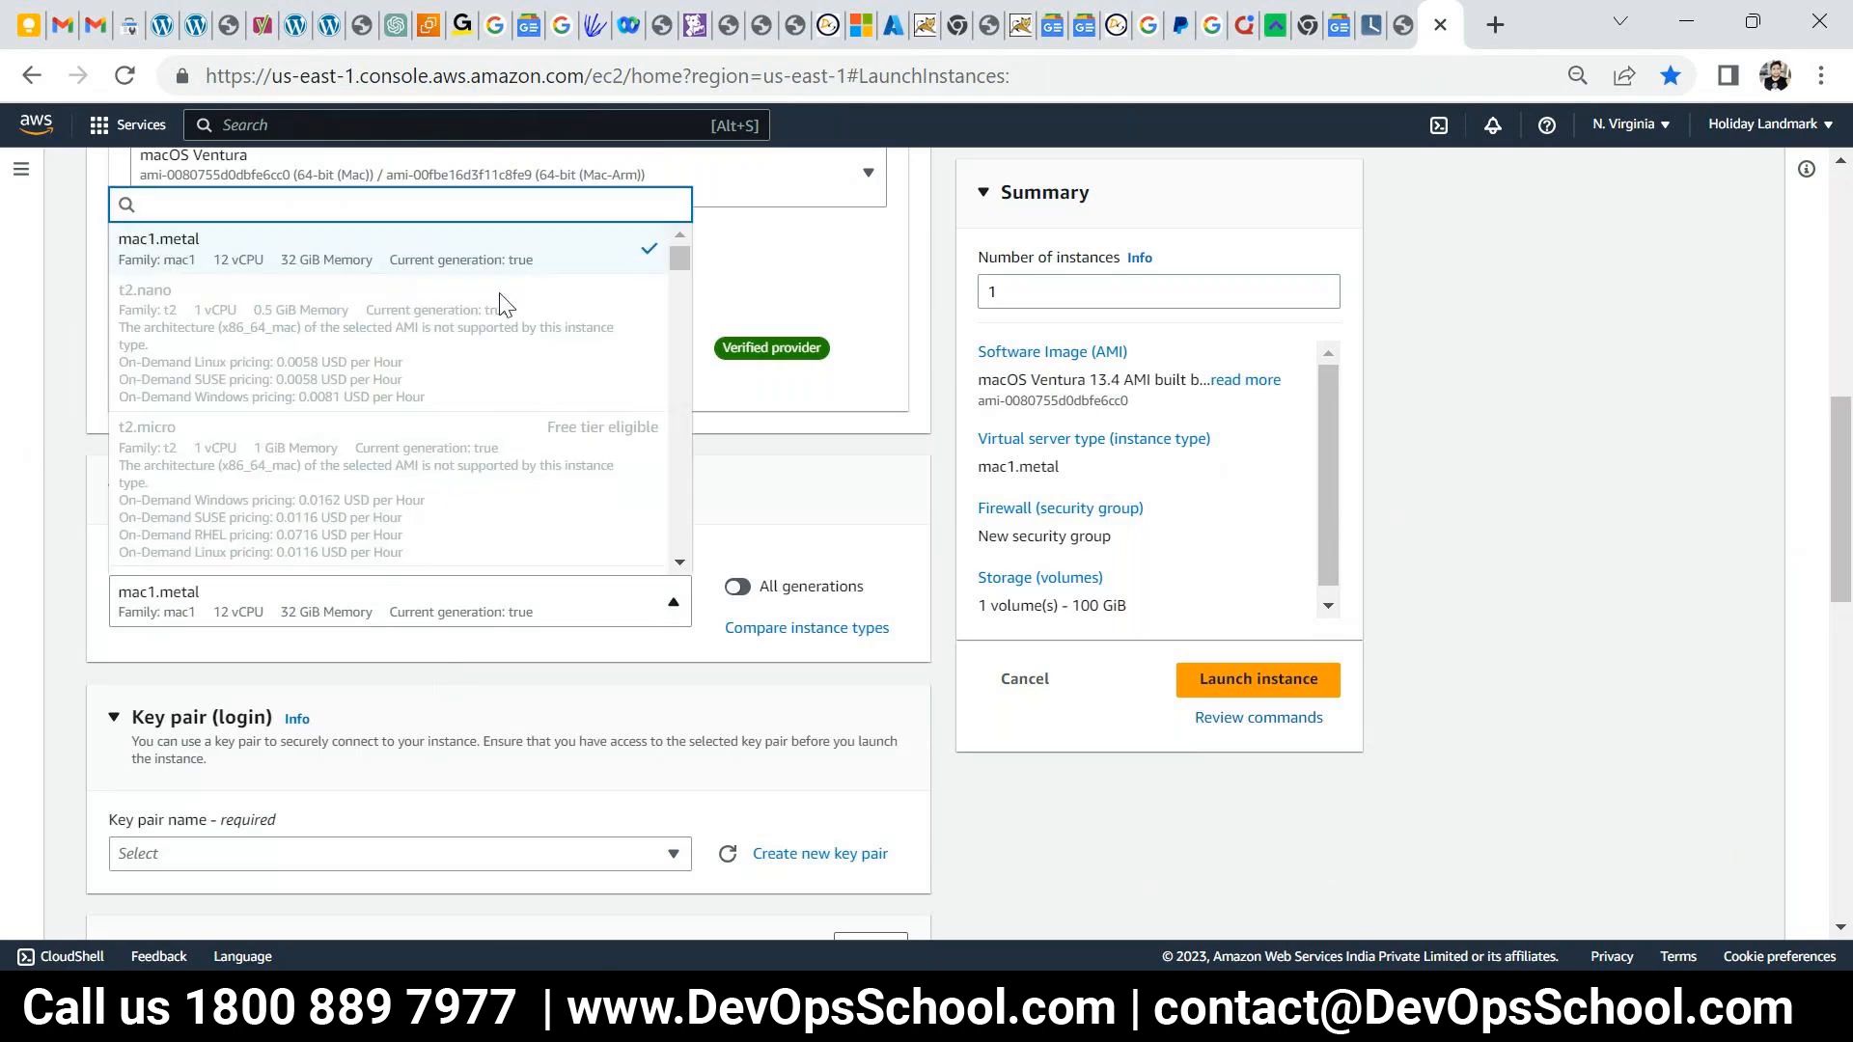
{"action": "left_click", "coordinate": [650, 255]}
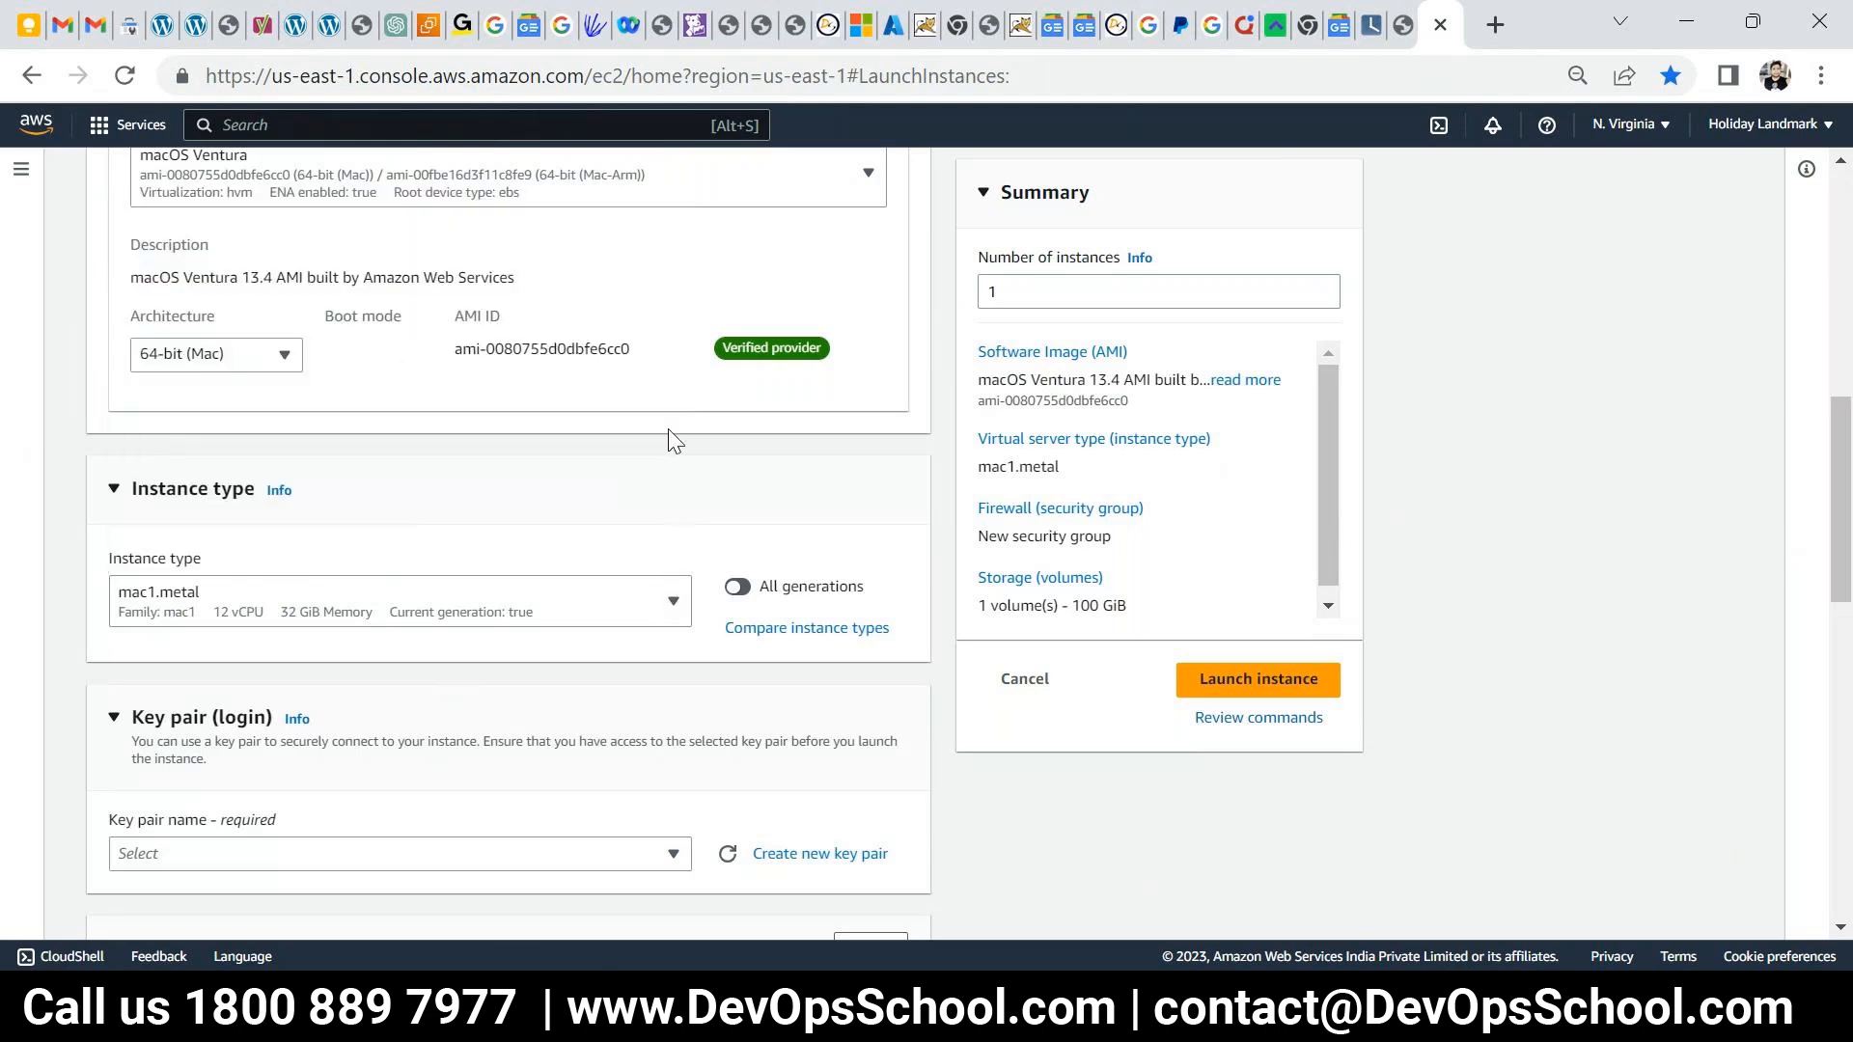
{"action": "left_click", "coordinate": [666, 606]}
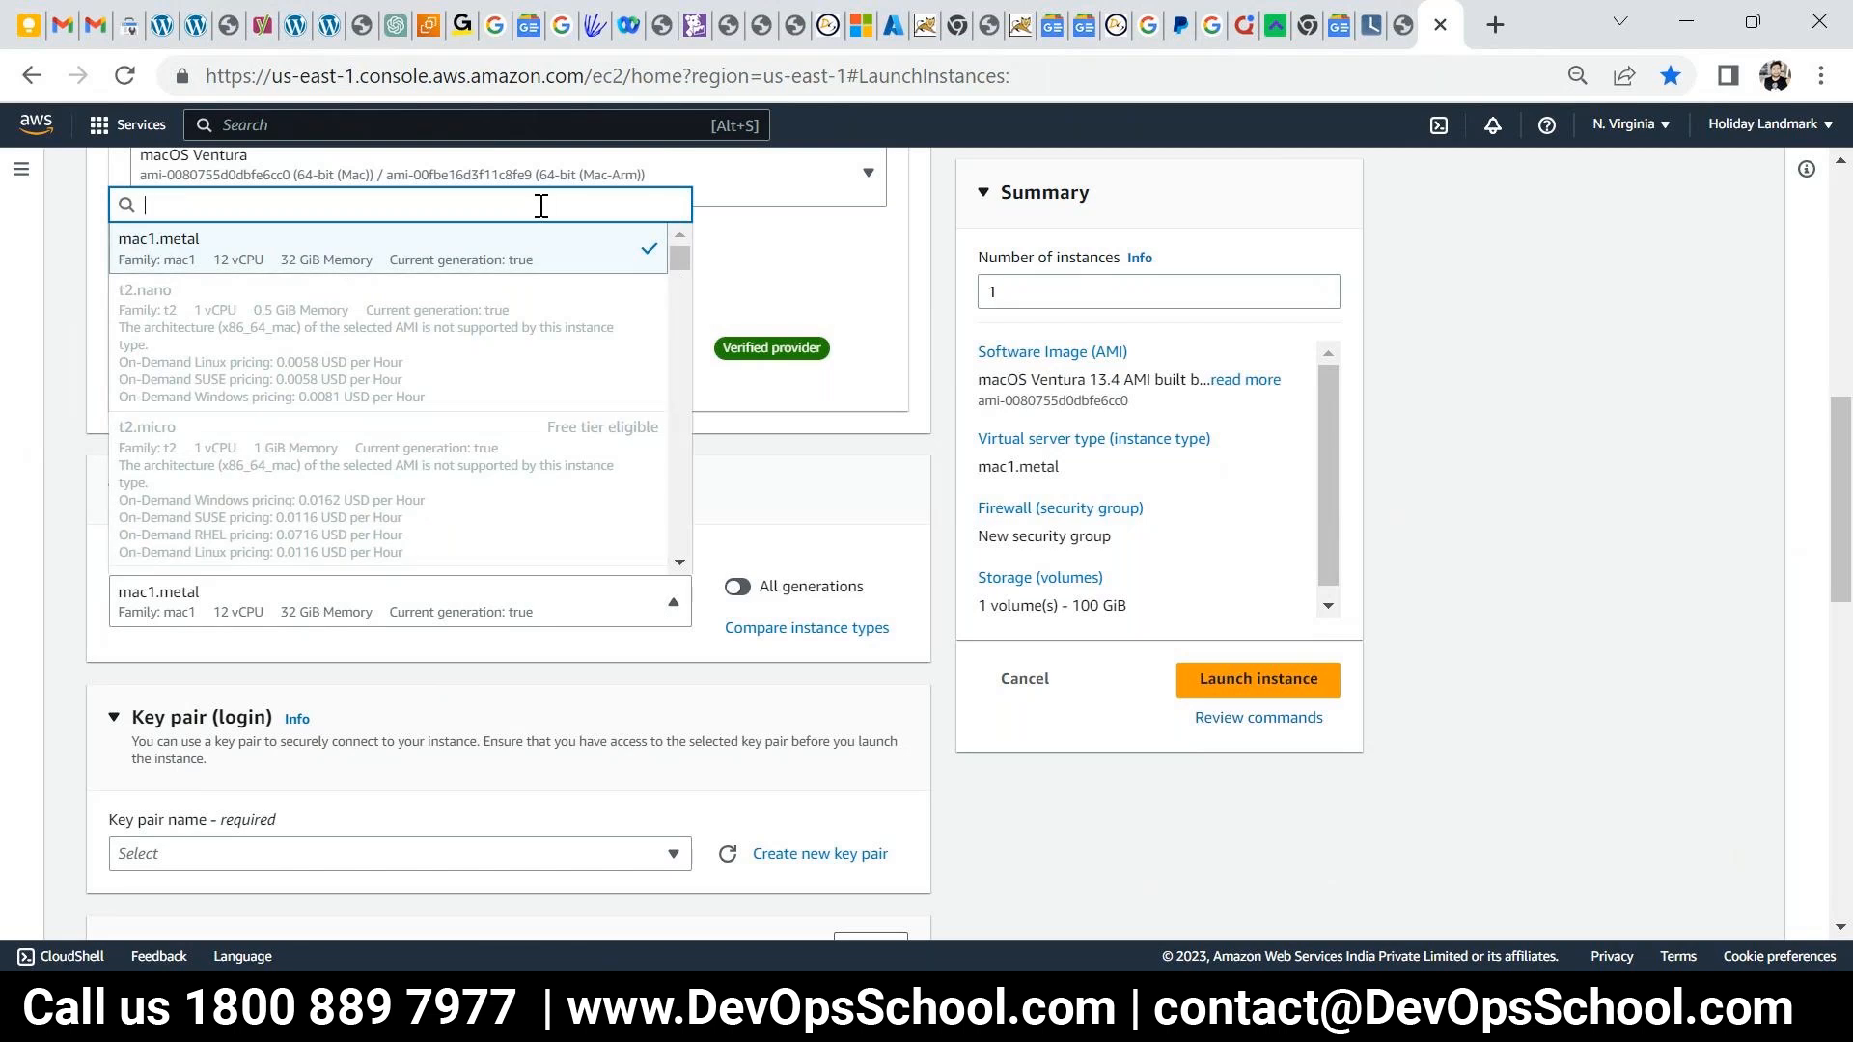
{"action": "type", "text": "t2"}
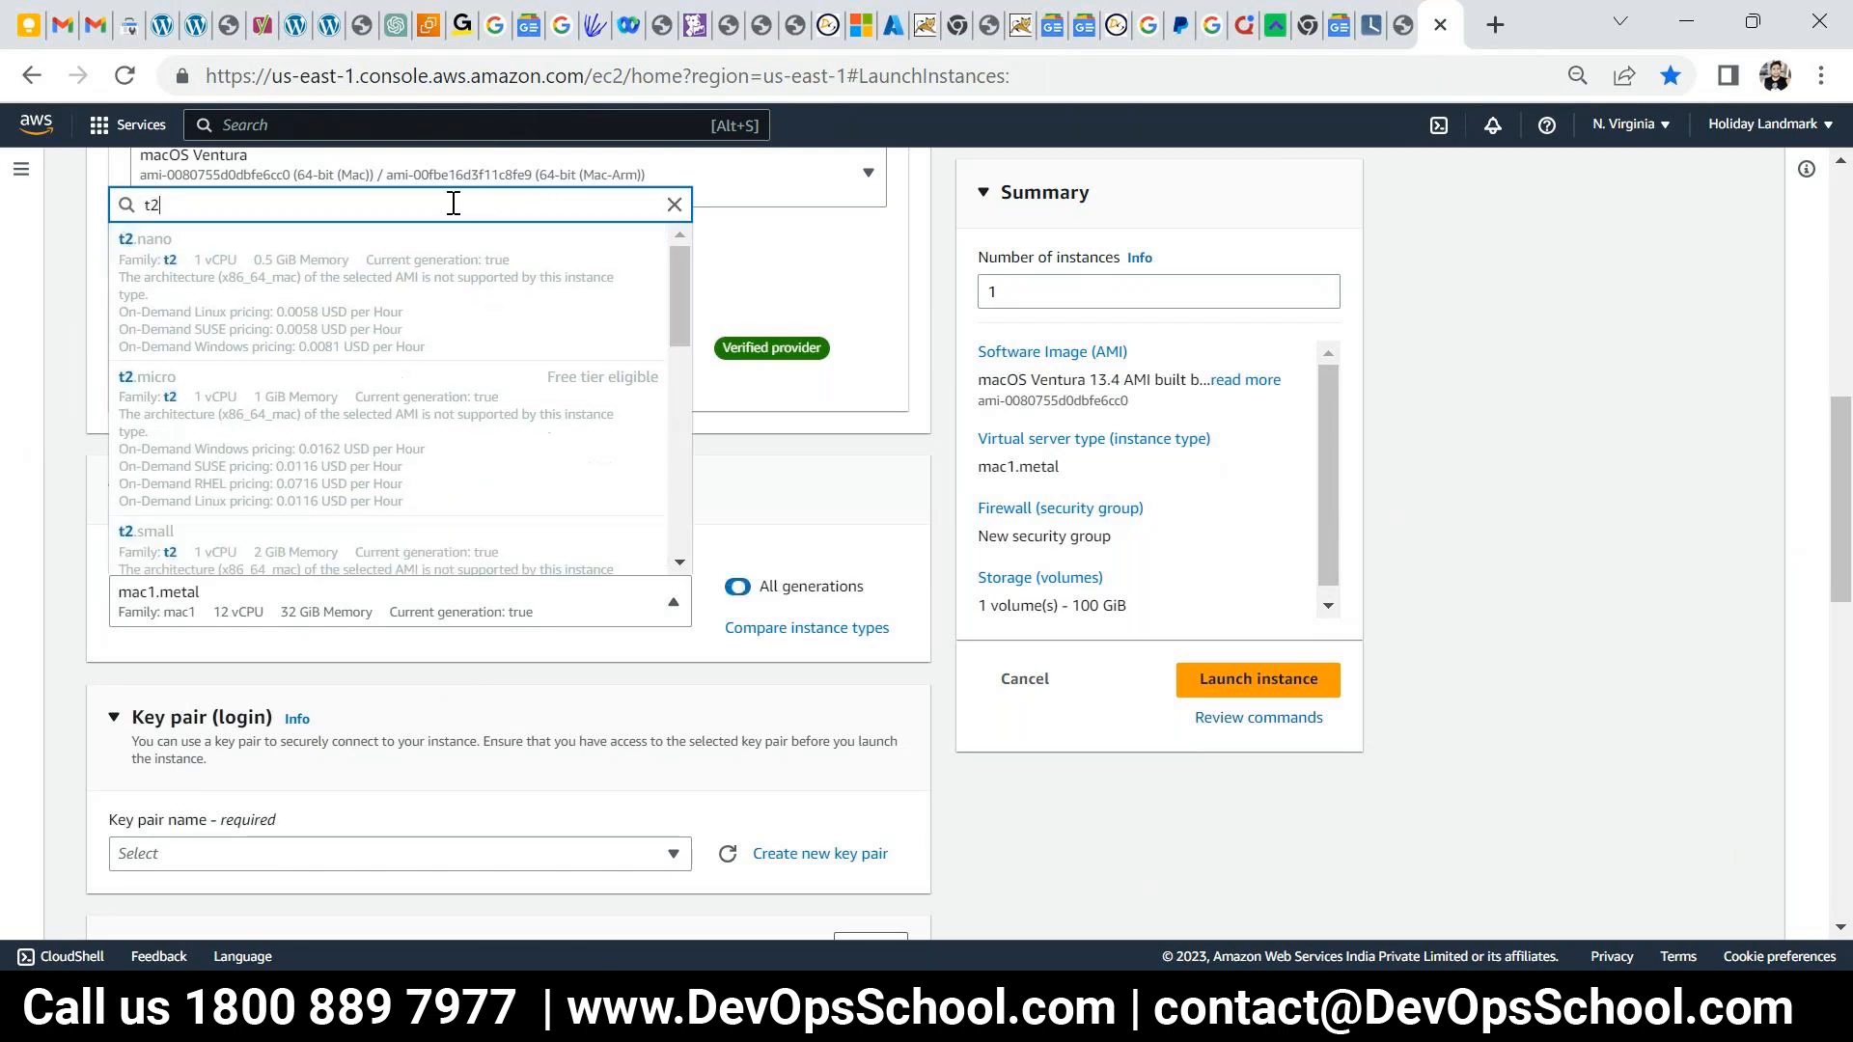
{"action": "scroll", "coordinate": [295, 519], "scroll_direction": "down", "scroll_amount": 2}
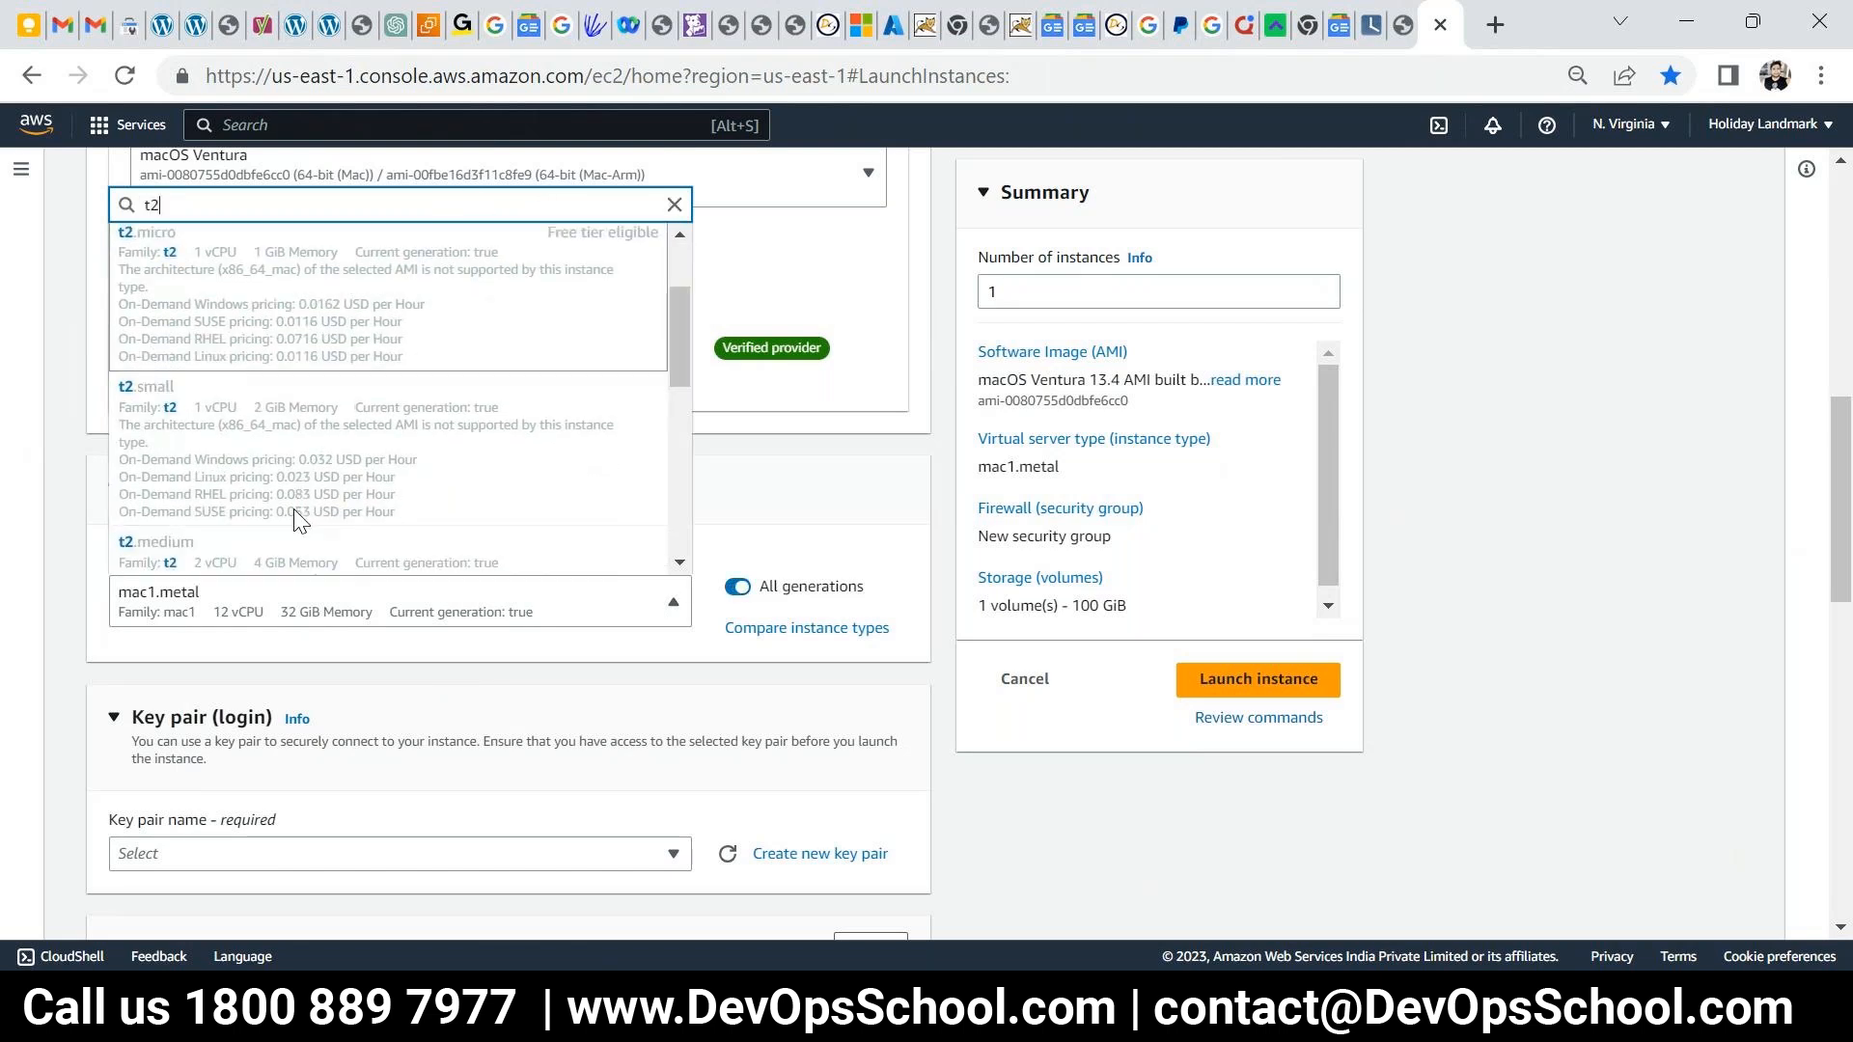
{"action": "scroll", "coordinate": [295, 520], "scroll_direction": "down", "scroll_amount": 4}
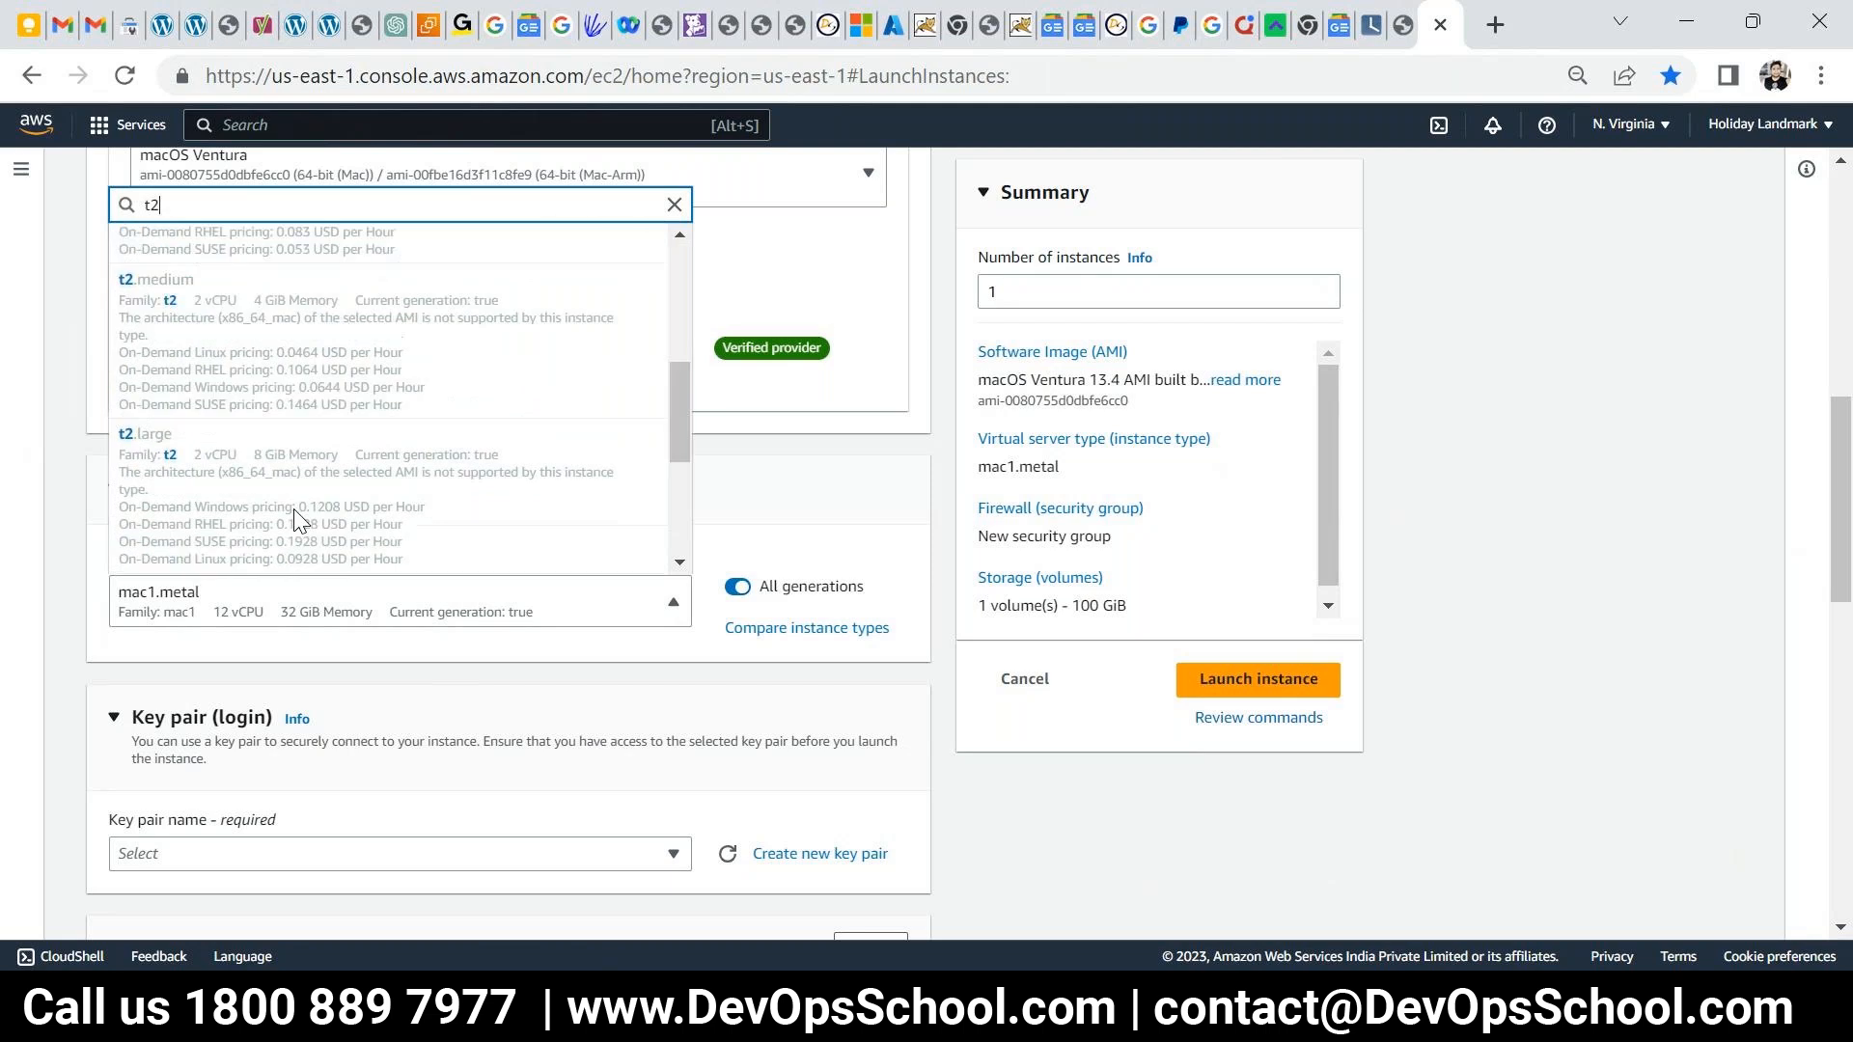
{"action": "left_click", "coordinate": [115, 644]}
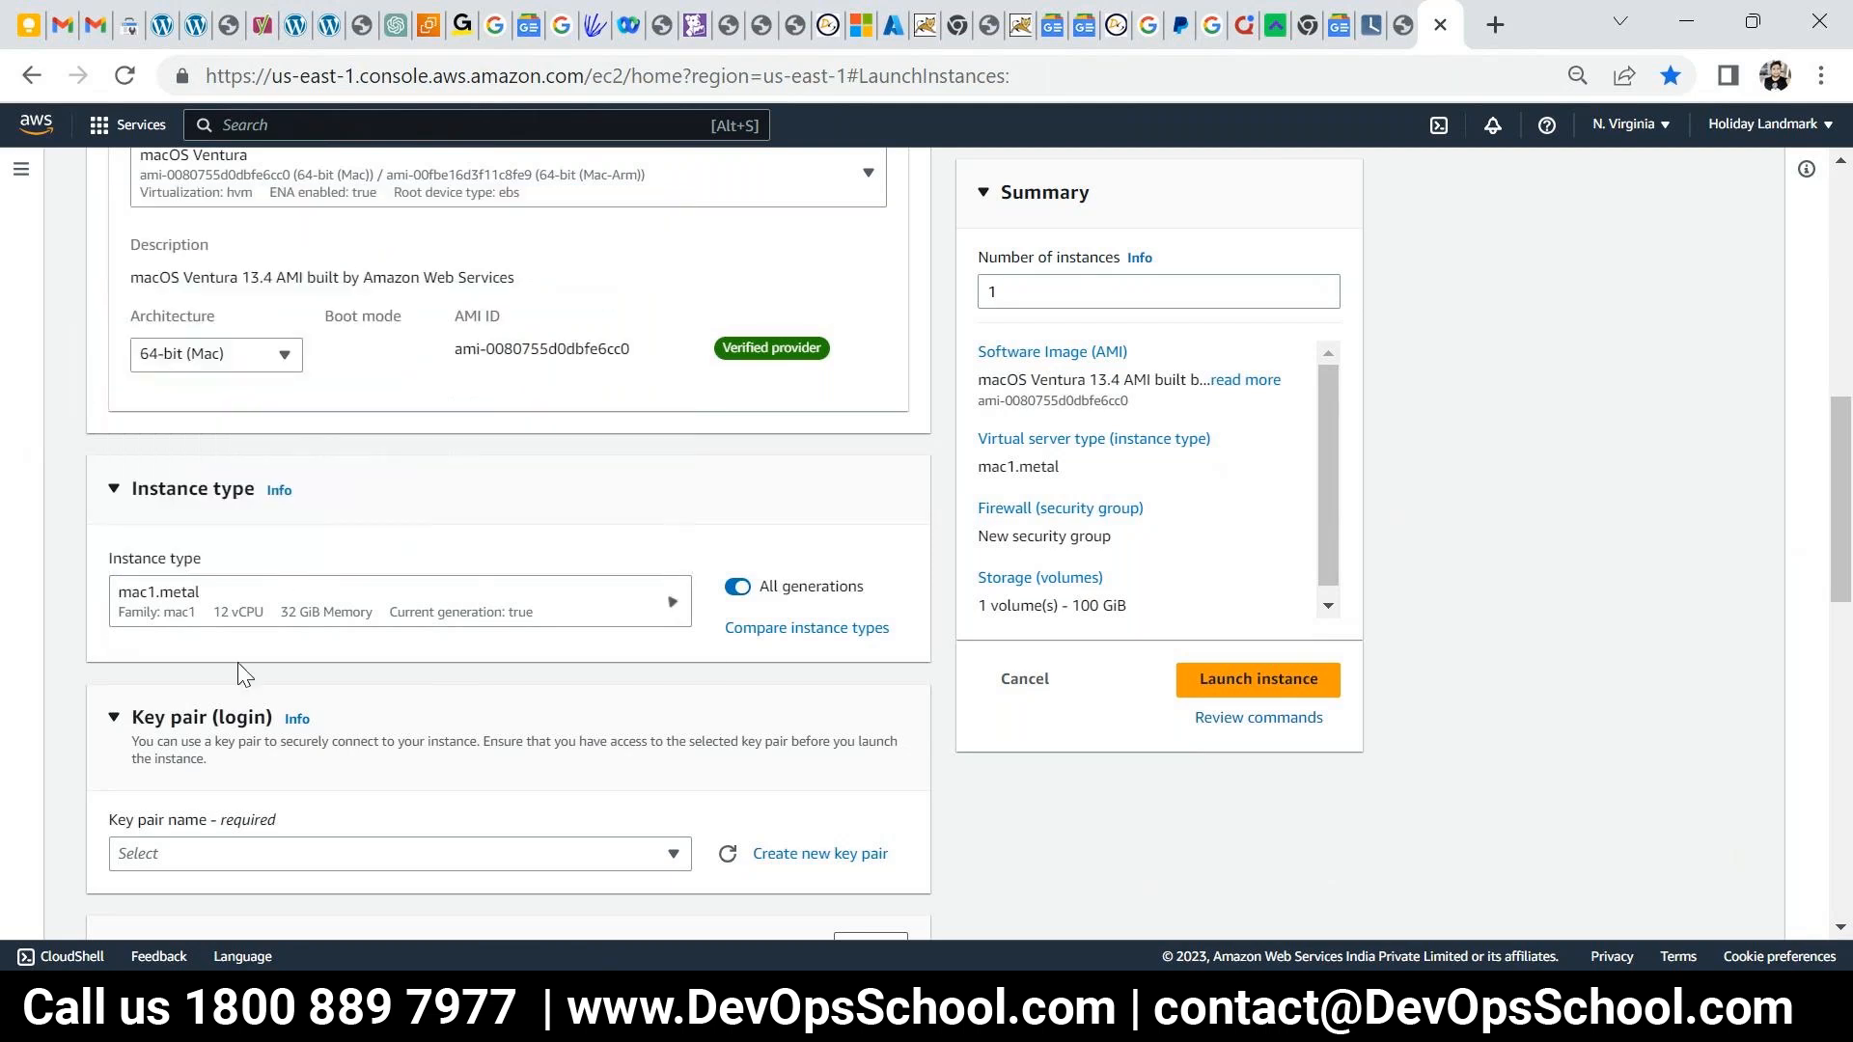
{"action": "left_click", "coordinate": [674, 615]}
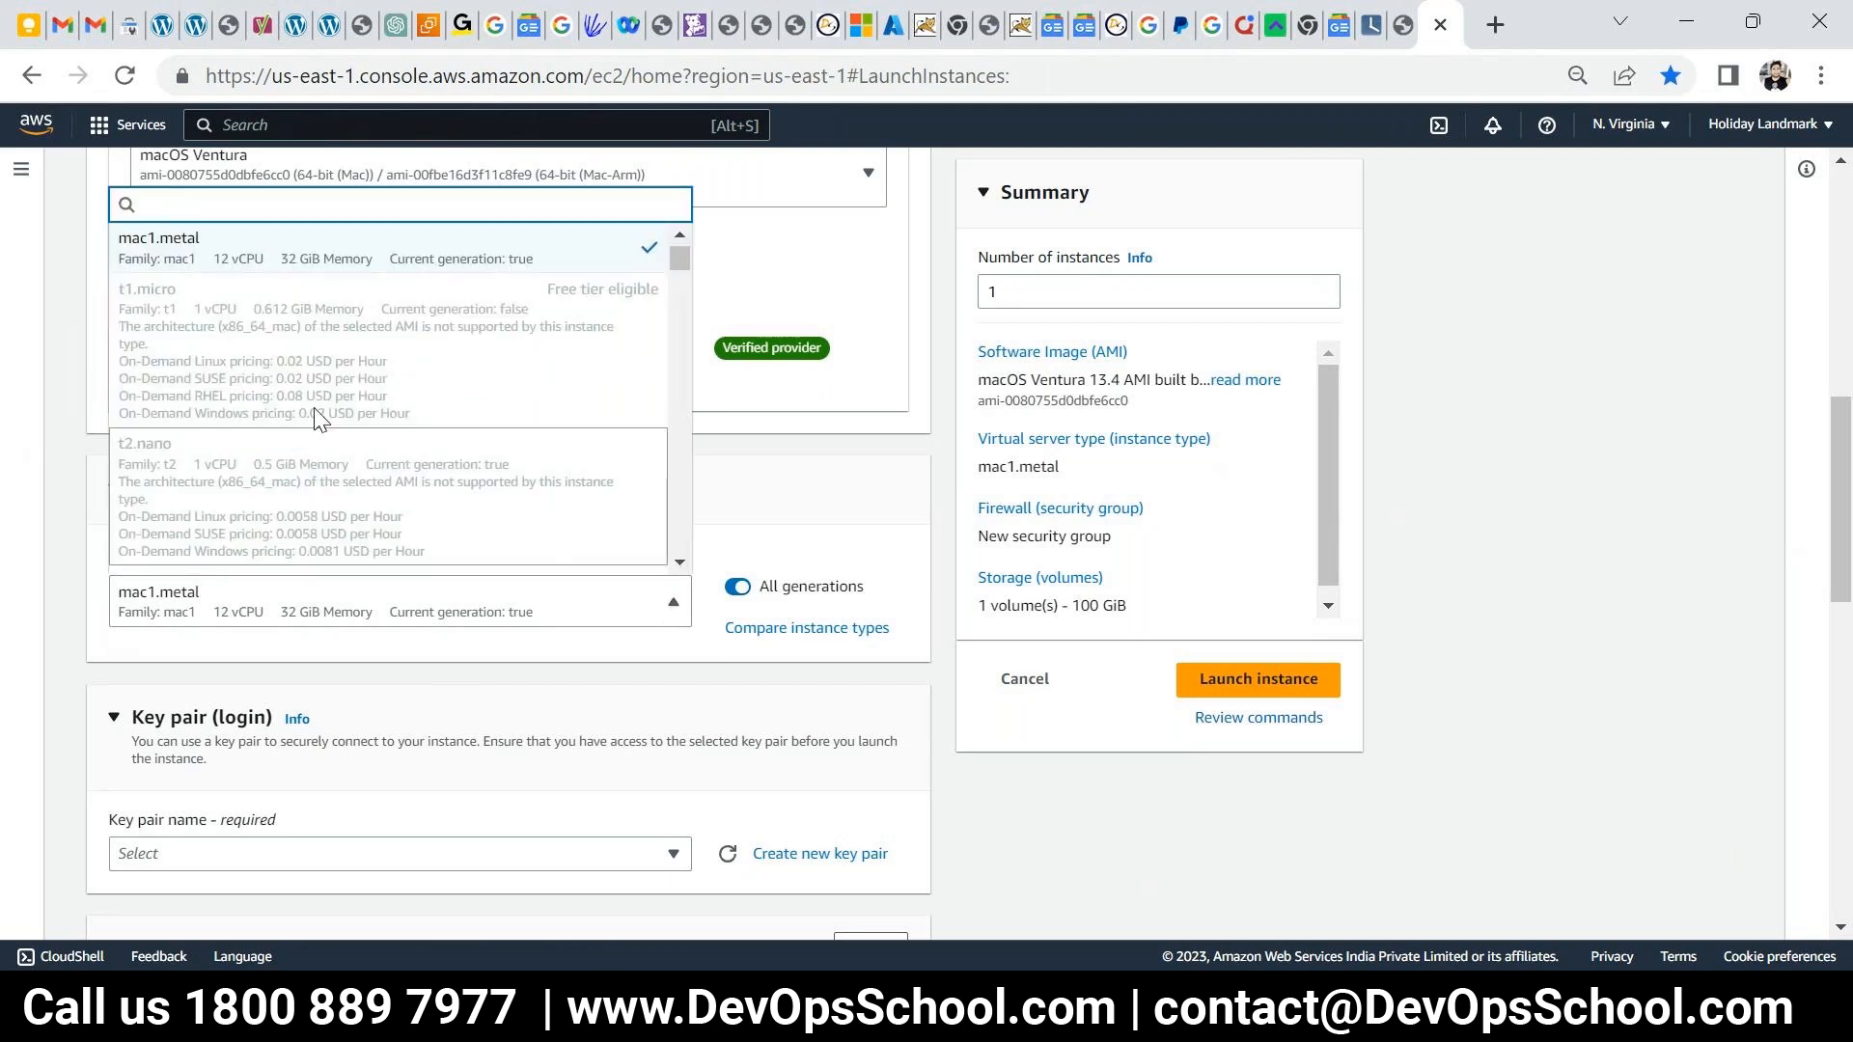
{"action": "left_click", "coordinate": [808, 429]}
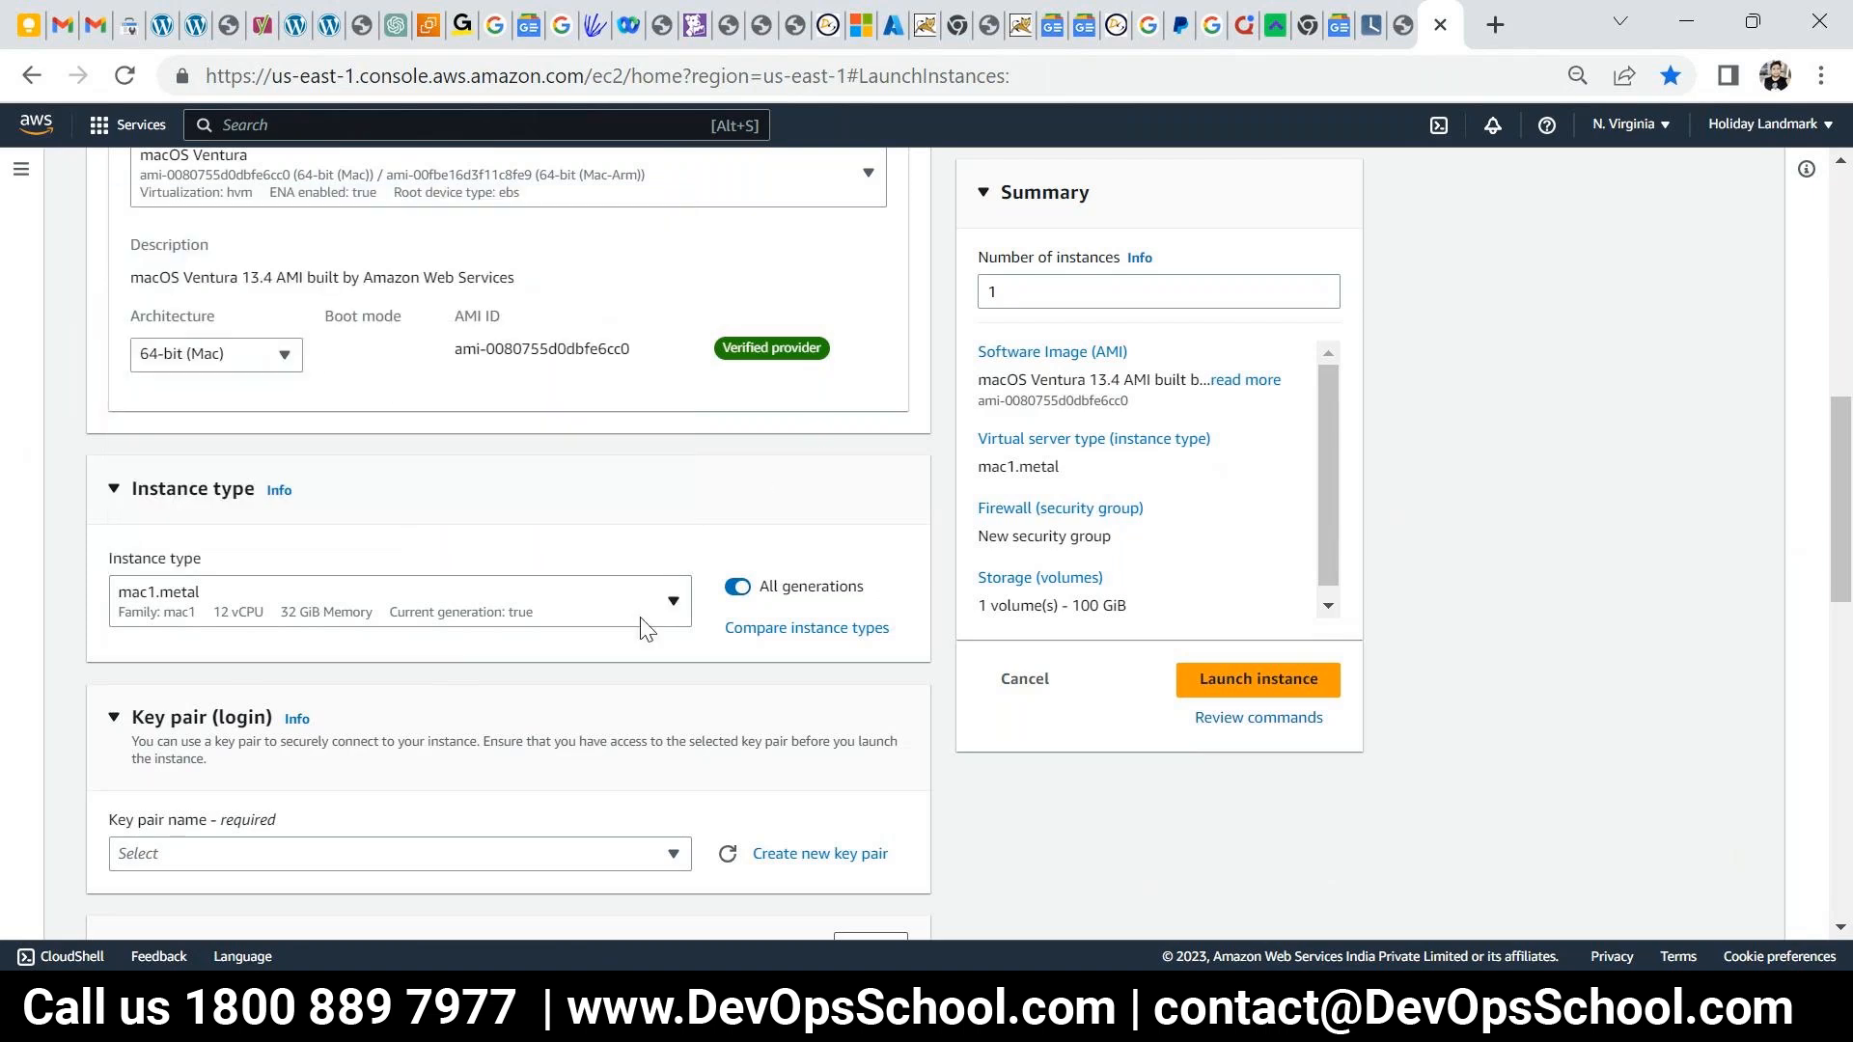
{"action": "left_click", "coordinate": [263, 365]}
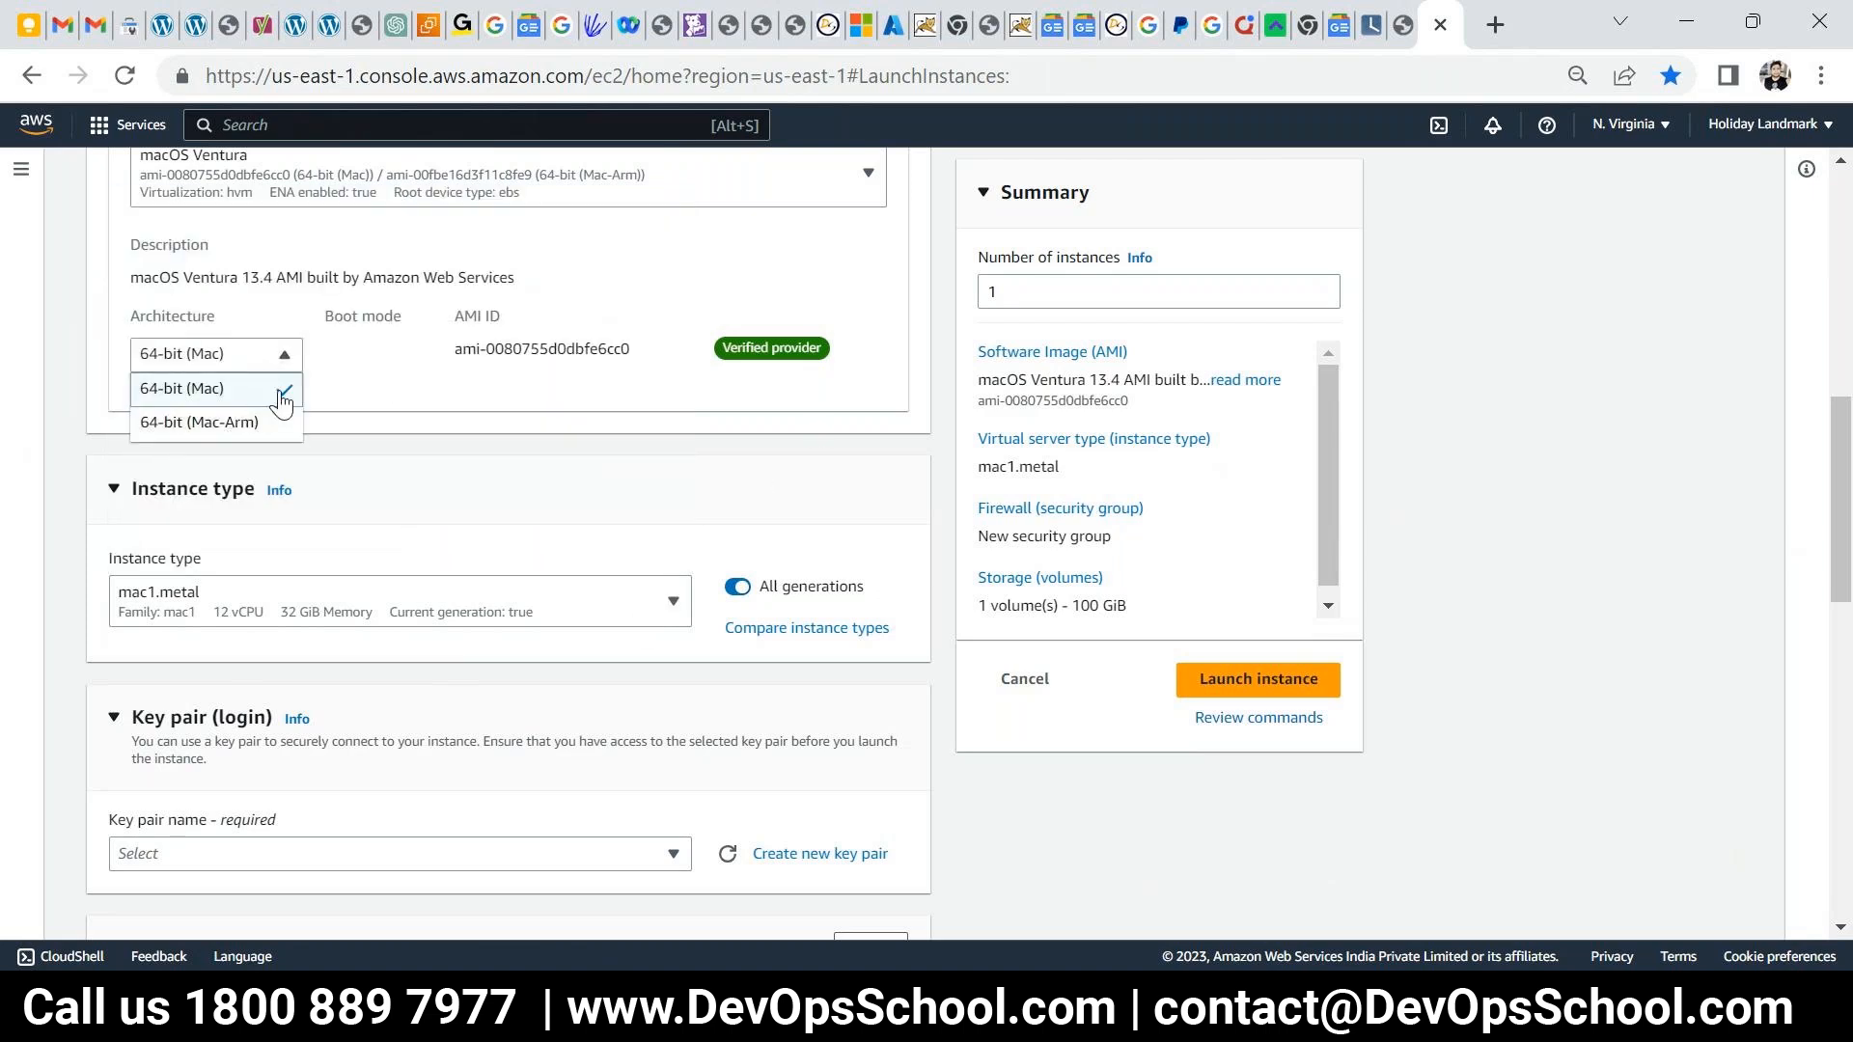
- Switch the machine image back to Ubuntu Server 20.04 LTS
{"action": "scroll", "coordinate": [357, 565], "scroll_direction": "up", "scroll_amount": 3}
{"action": "left_click", "coordinate": [234, 471]}
{"action": "left_click", "coordinate": [383, 325]}
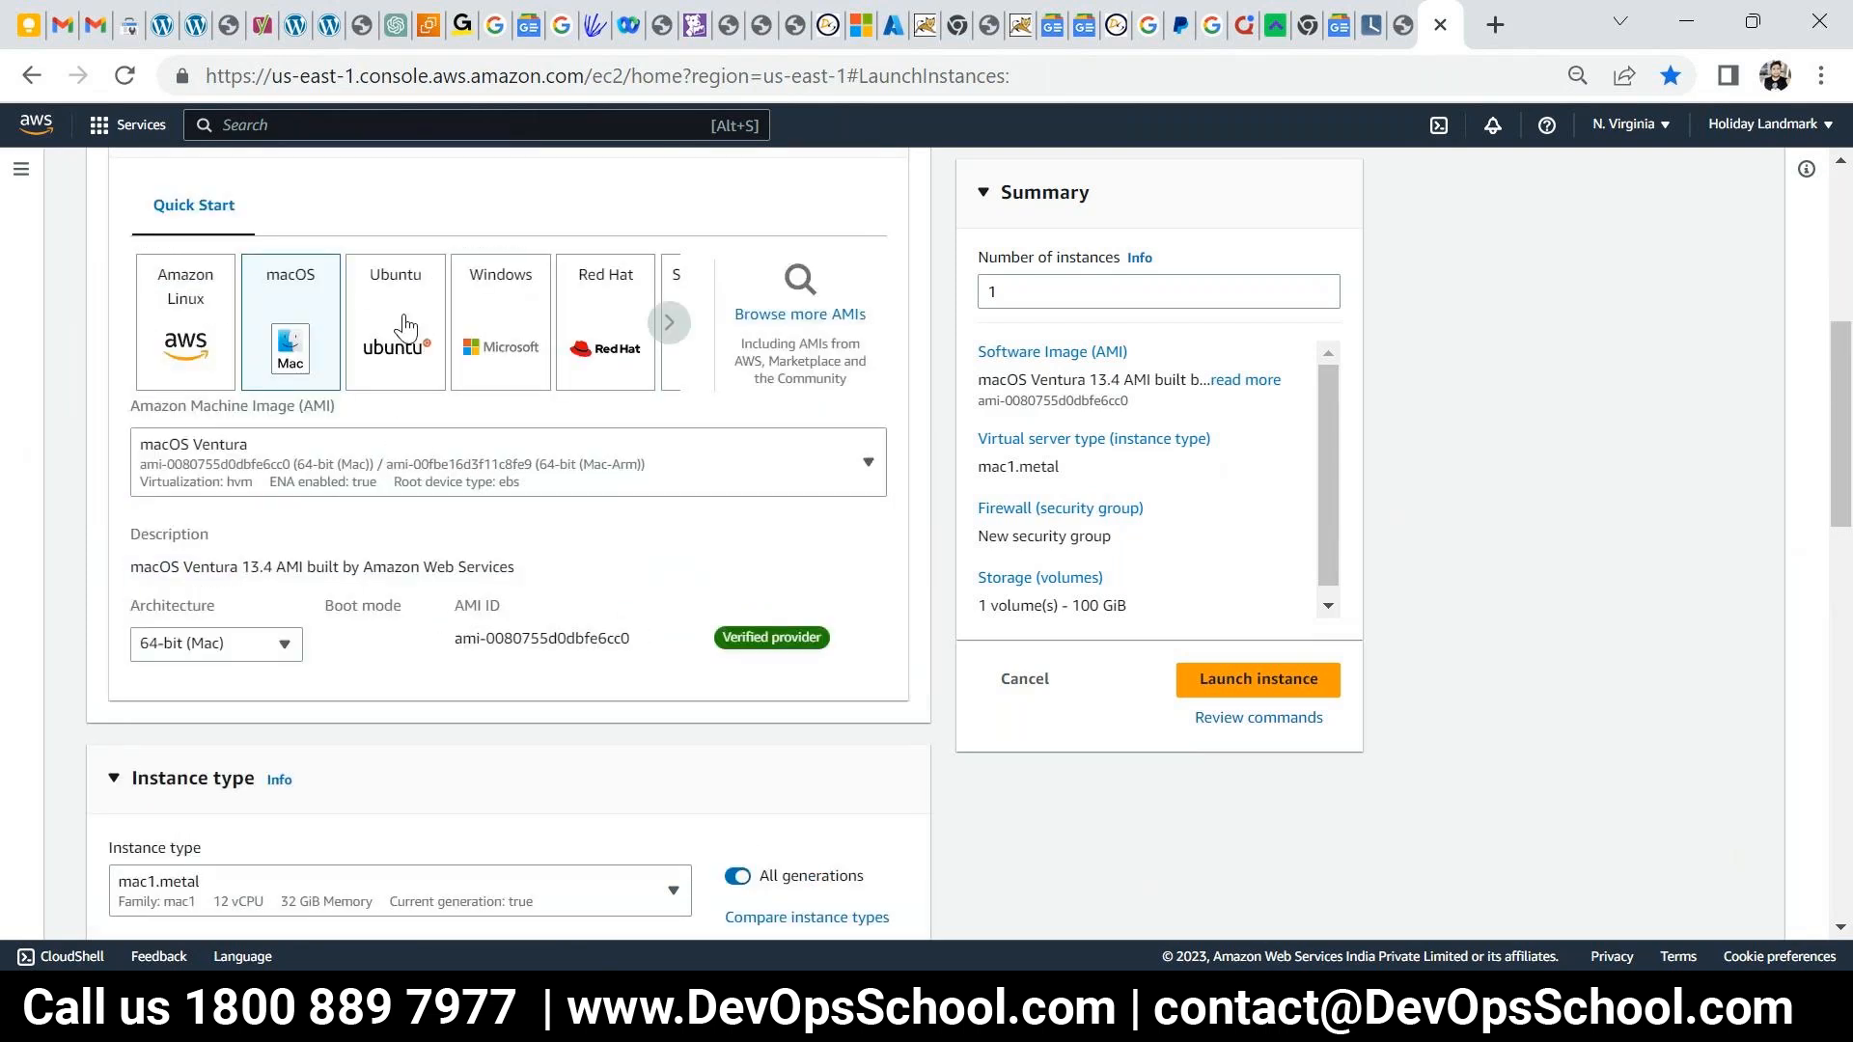
{"action": "left_click", "coordinate": [405, 328]}
{"action": "left_click", "coordinate": [357, 473]}
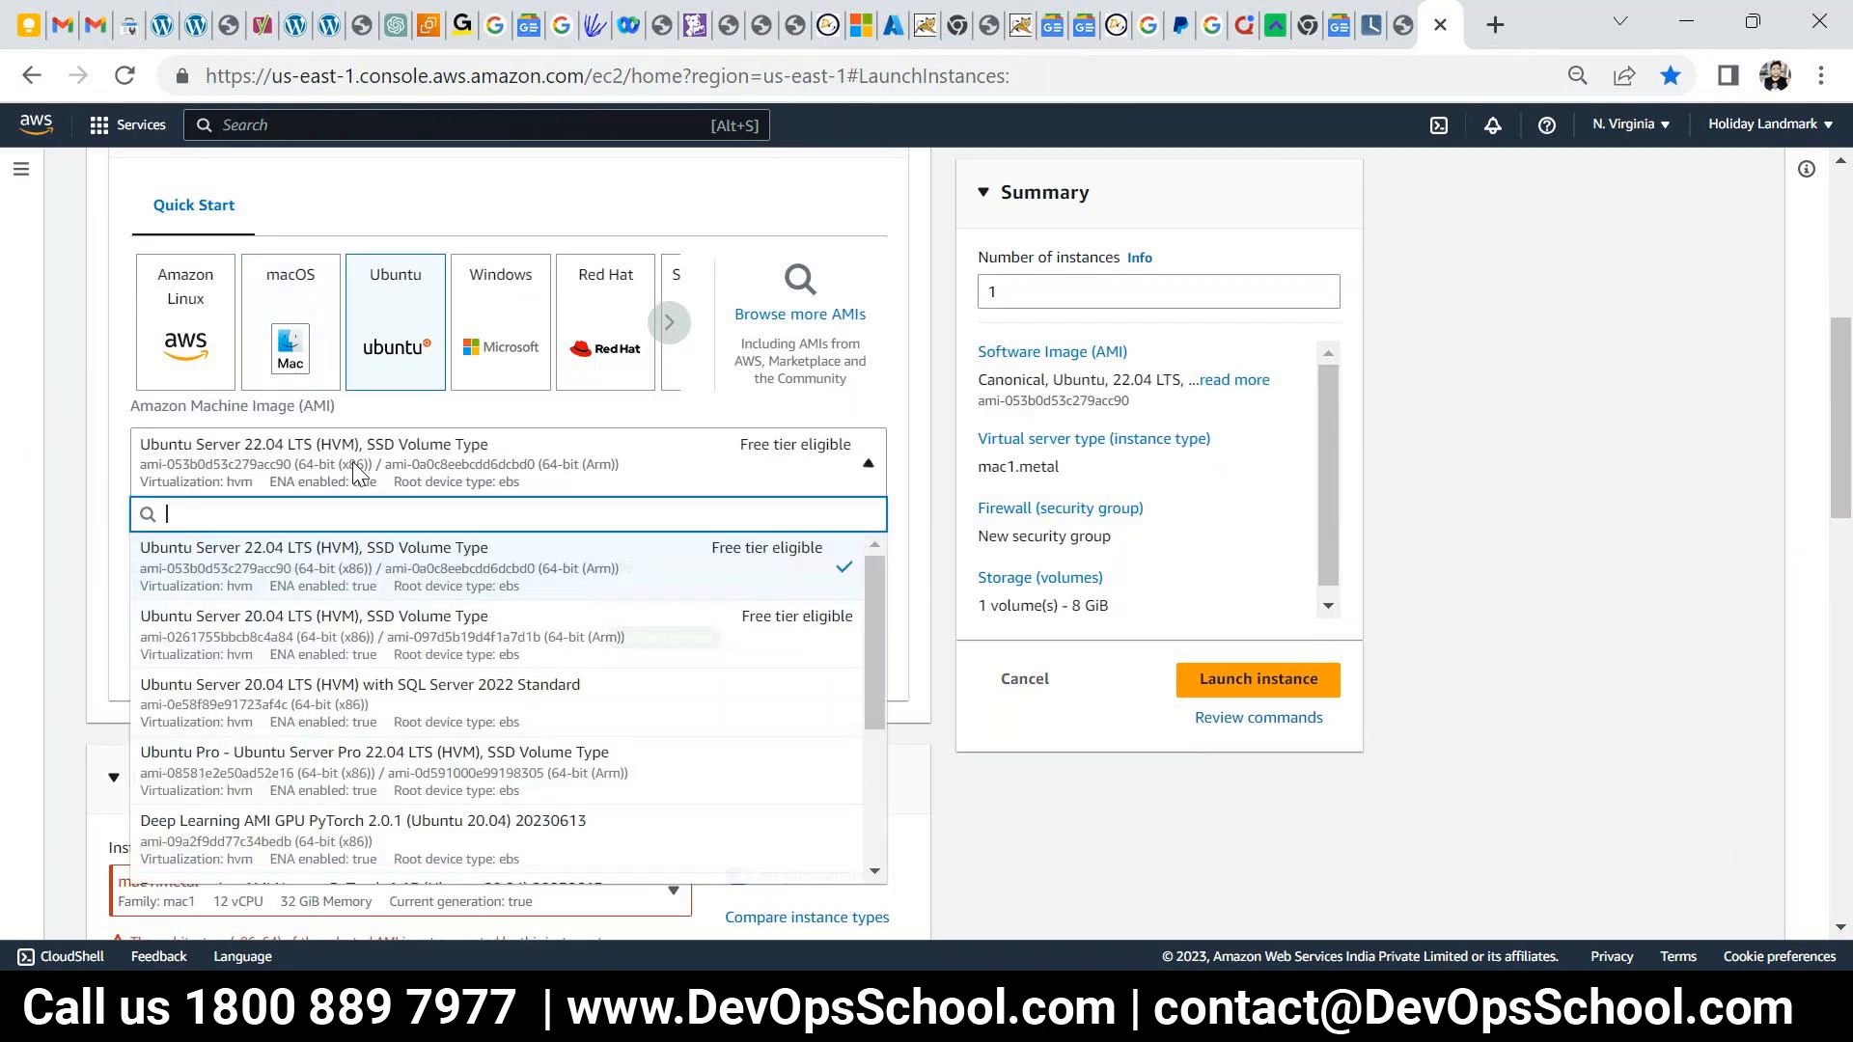
{"action": "left_click", "coordinate": [322, 652]}
{"action": "scroll", "coordinate": [454, 646], "scroll_direction": "down", "scroll_amount": 3}
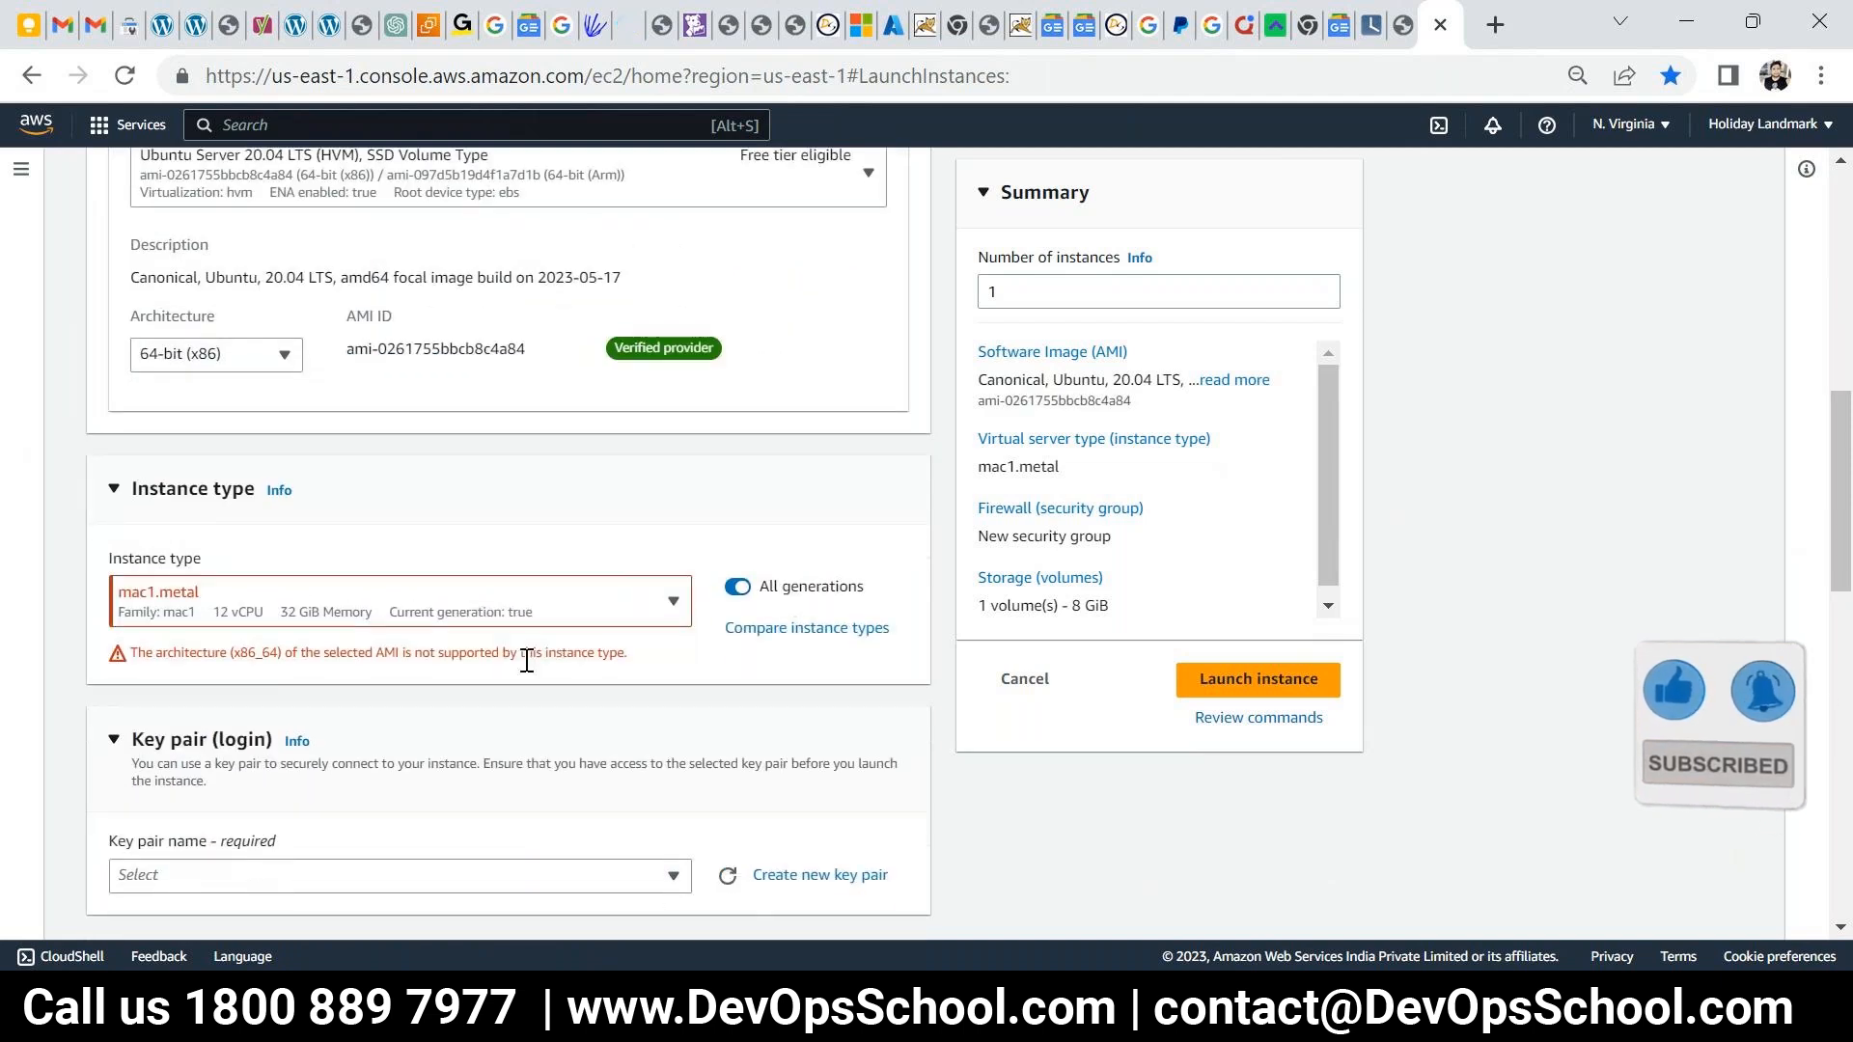
- Set the instance type to t2.large and start creating a new key pair
{"action": "left_click", "coordinate": [674, 615]}
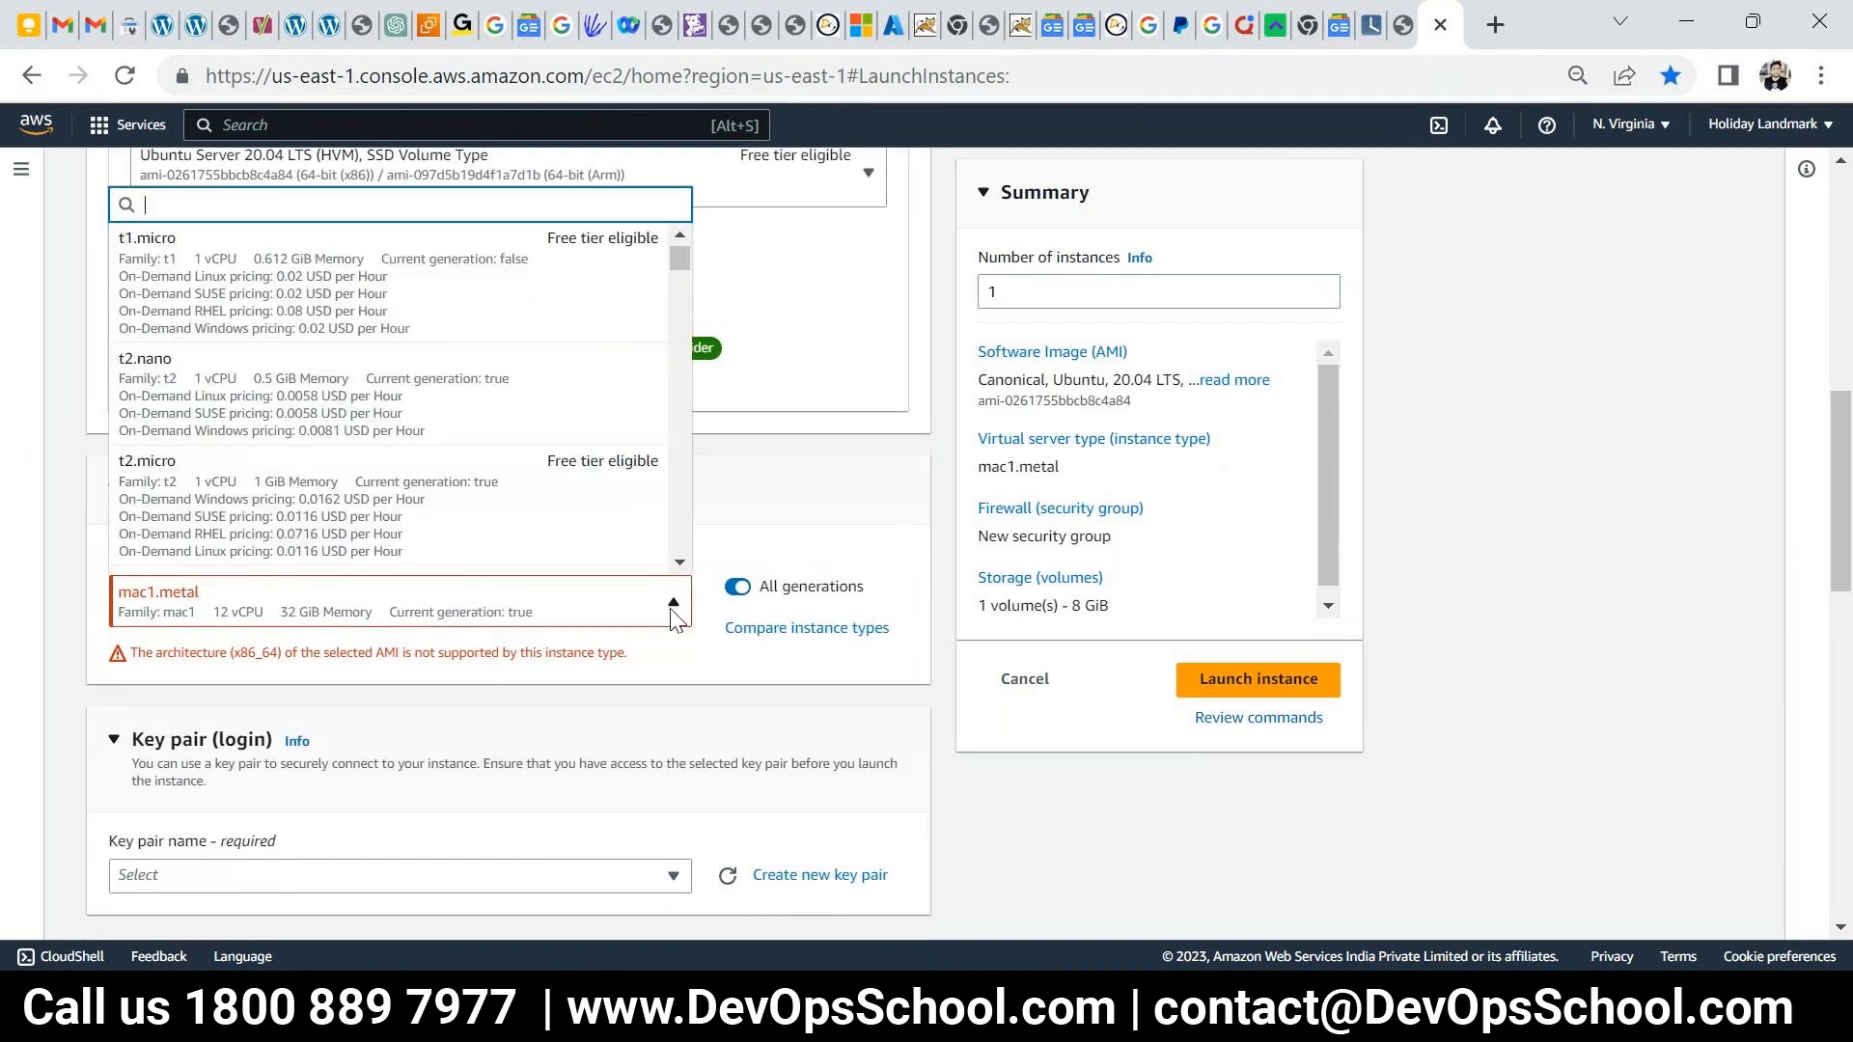
{"action": "scroll", "coordinate": [364, 476], "scroll_direction": "down", "scroll_amount": 5}
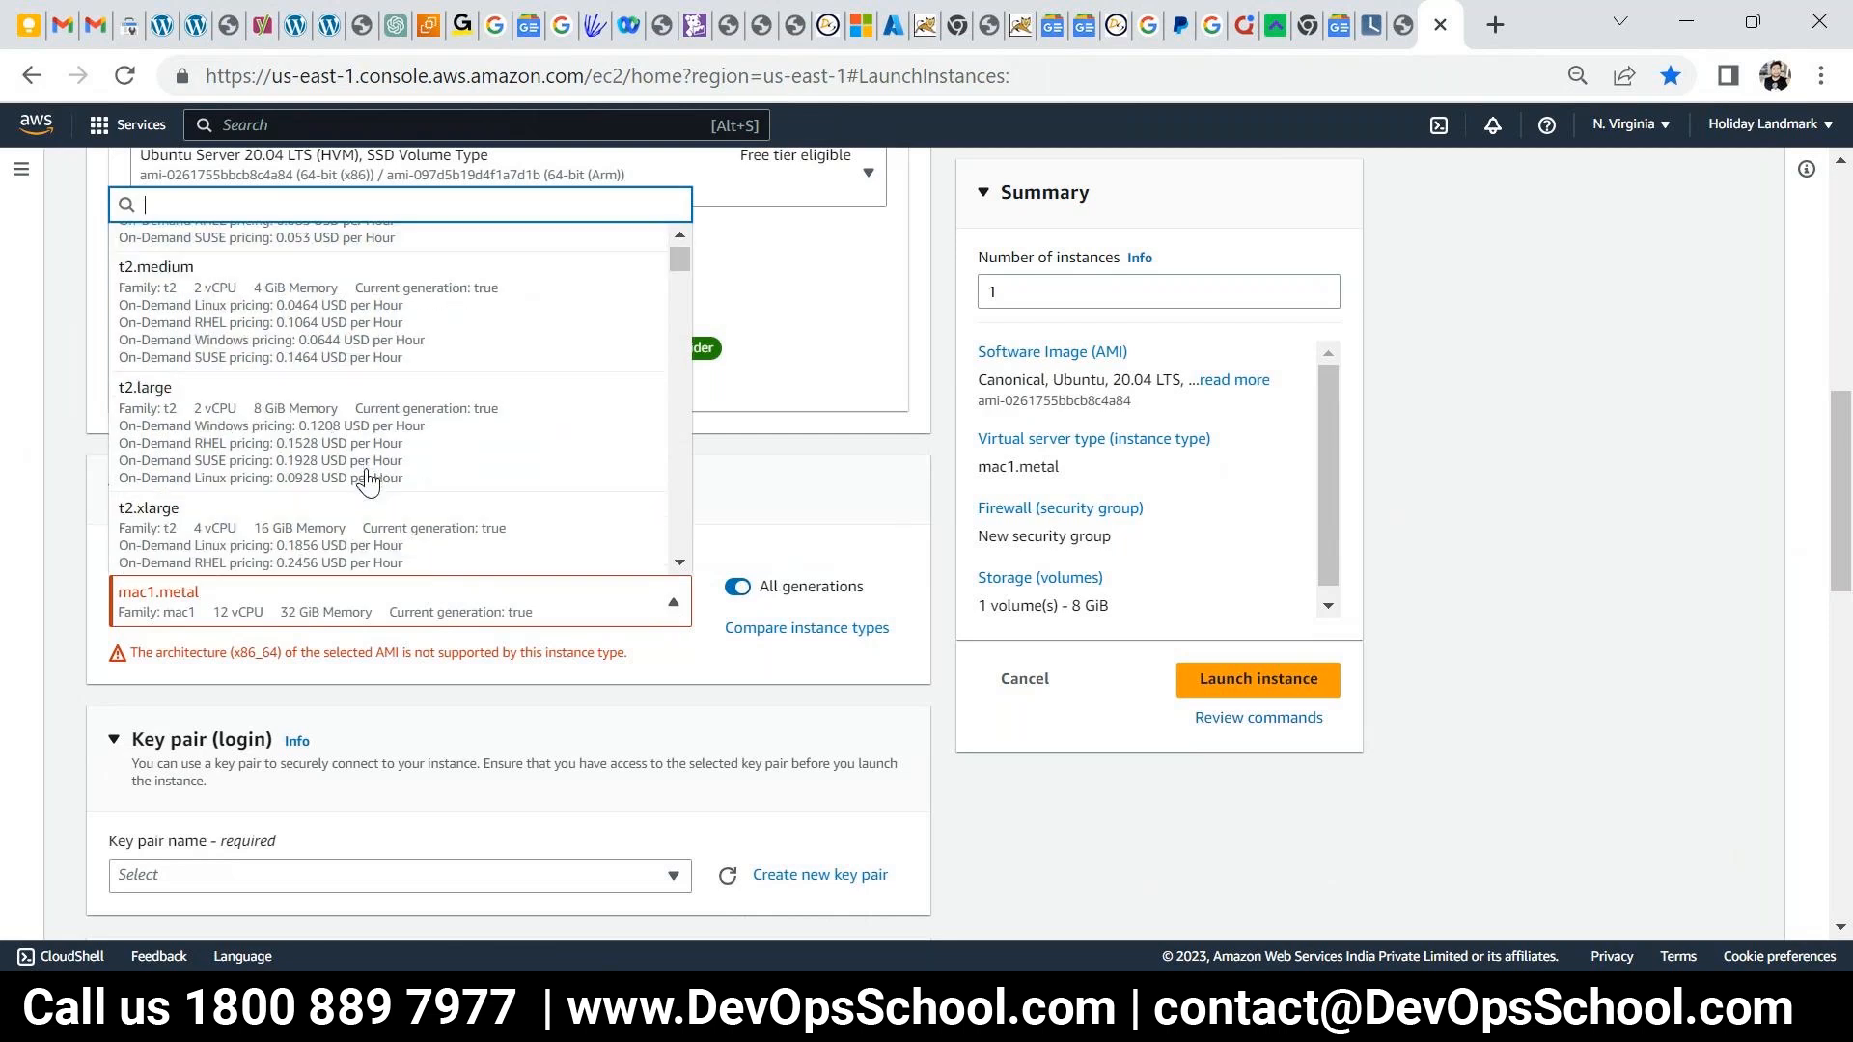
{"action": "left_click", "coordinate": [304, 413]}
{"action": "scroll", "coordinate": [700, 656], "scroll_direction": "down", "scroll_amount": 3}
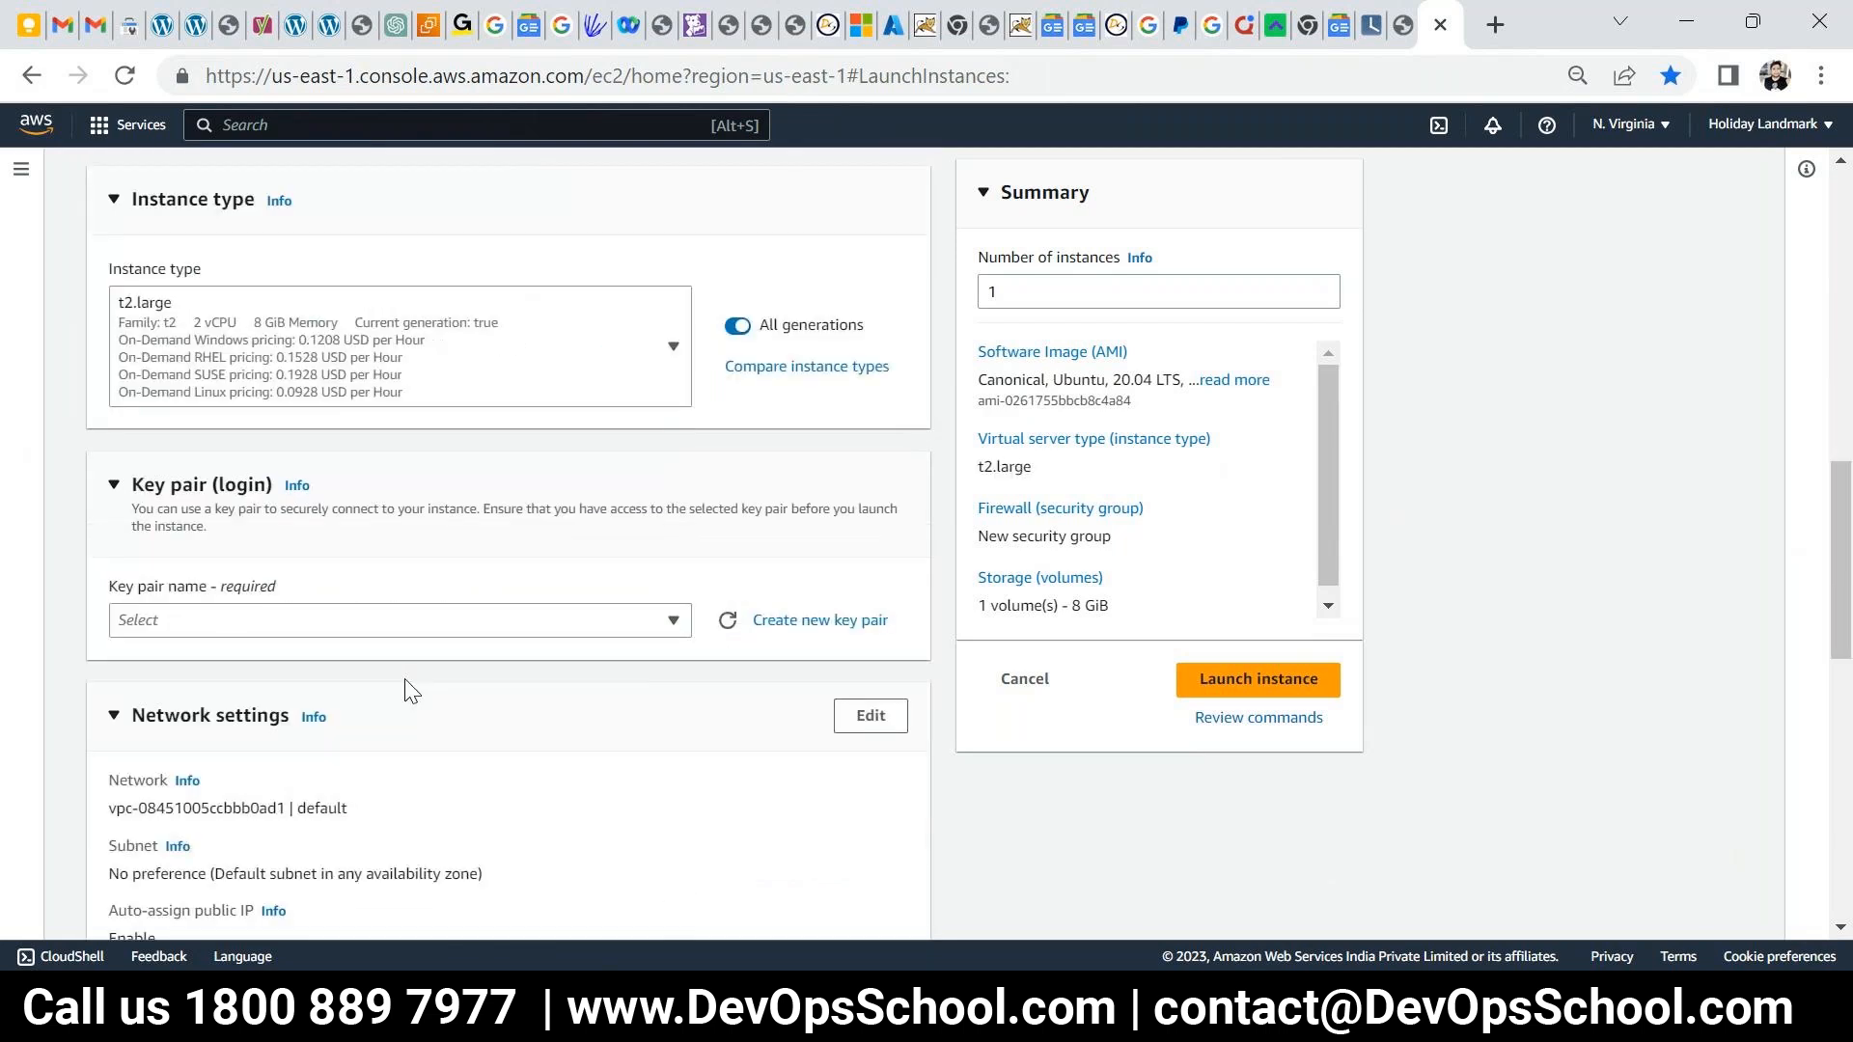
{"action": "left_click", "coordinate": [674, 626]}
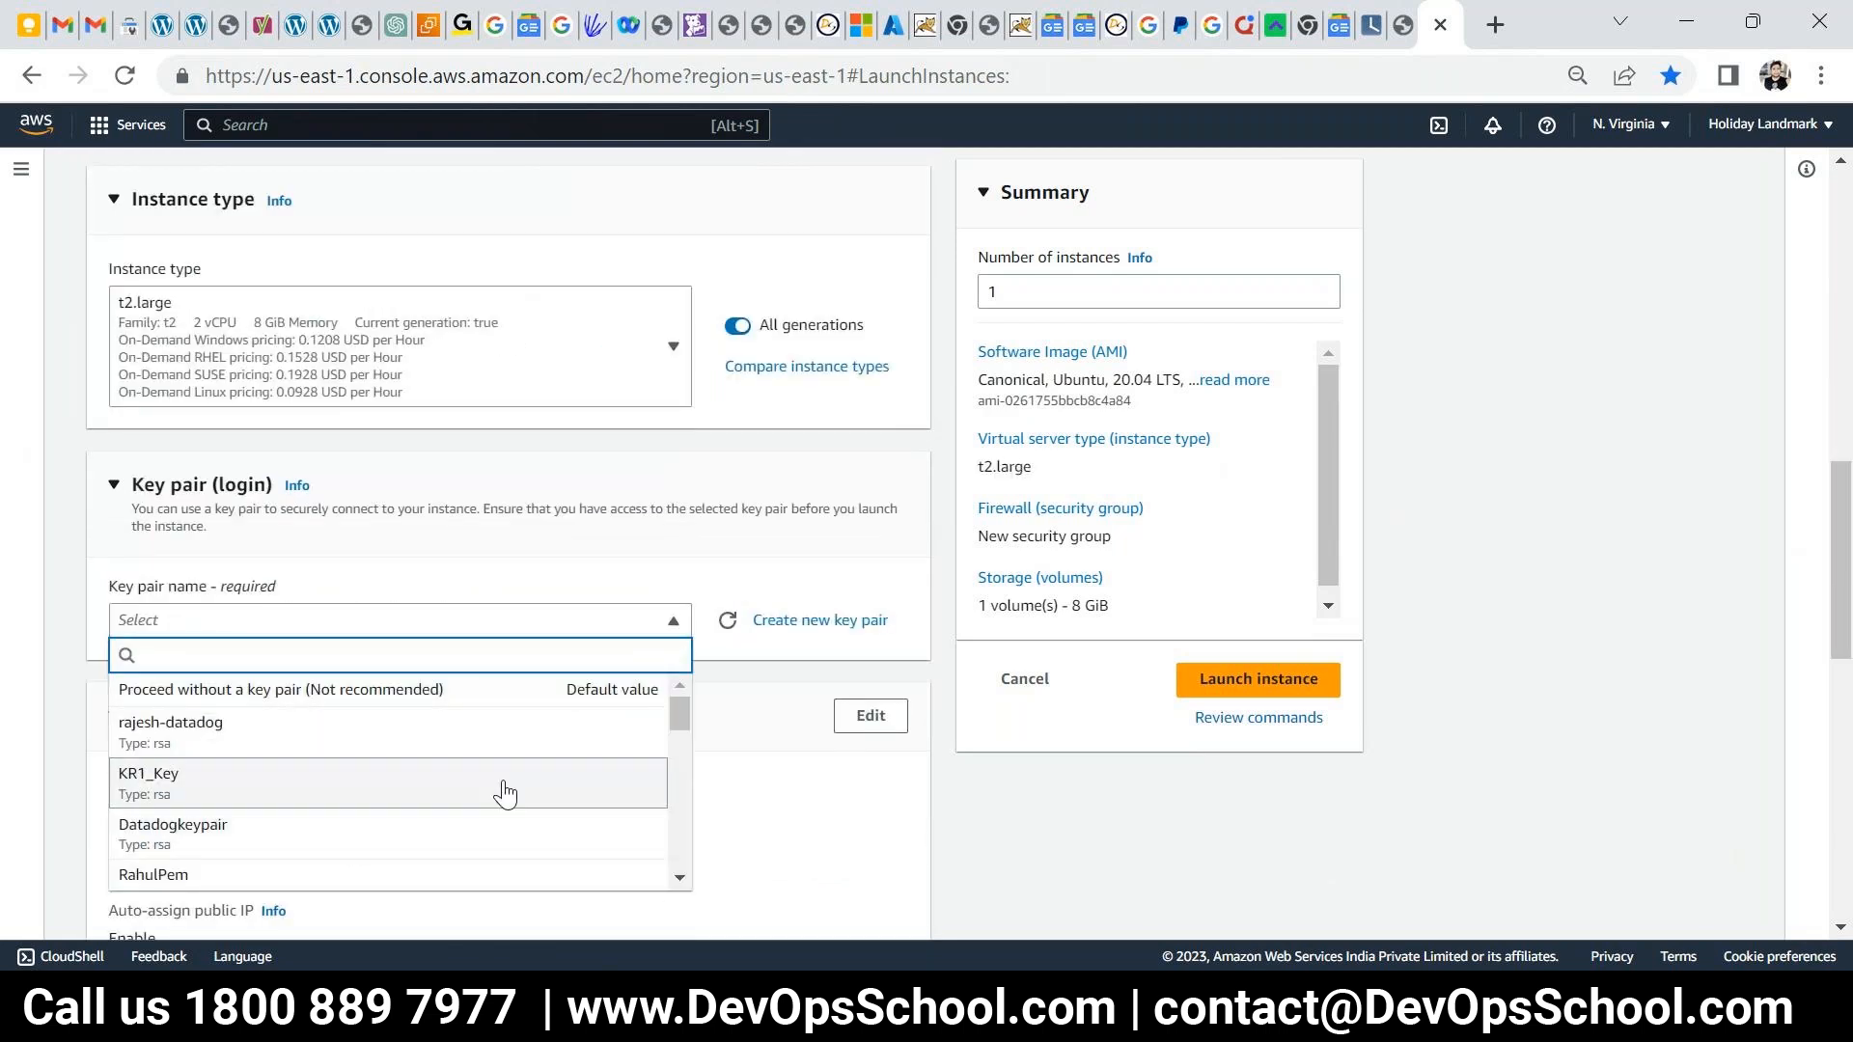
{"action": "left_click", "coordinate": [819, 619]}
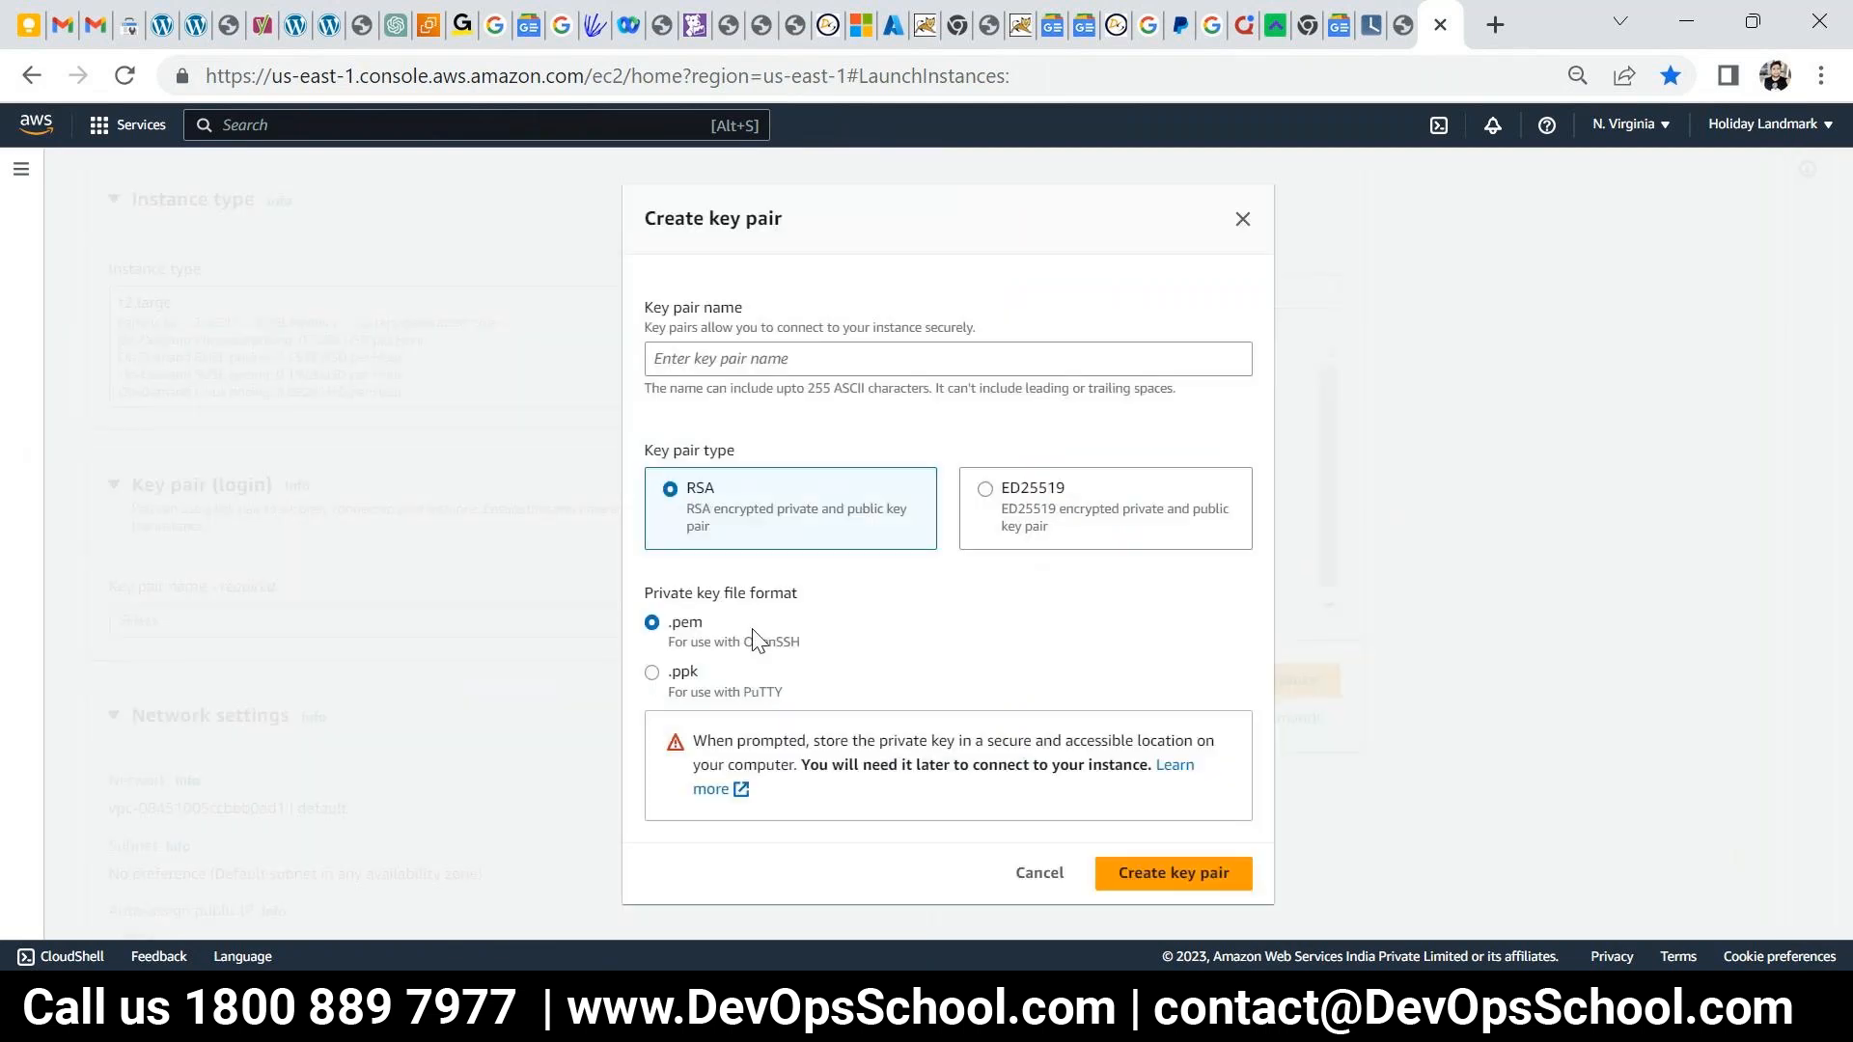
- Create a named Splunk key pair with the PuTTY .ppk private key format
{"action": "left_click", "coordinate": [667, 672]}
{"action": "left_click", "coordinate": [765, 350]}
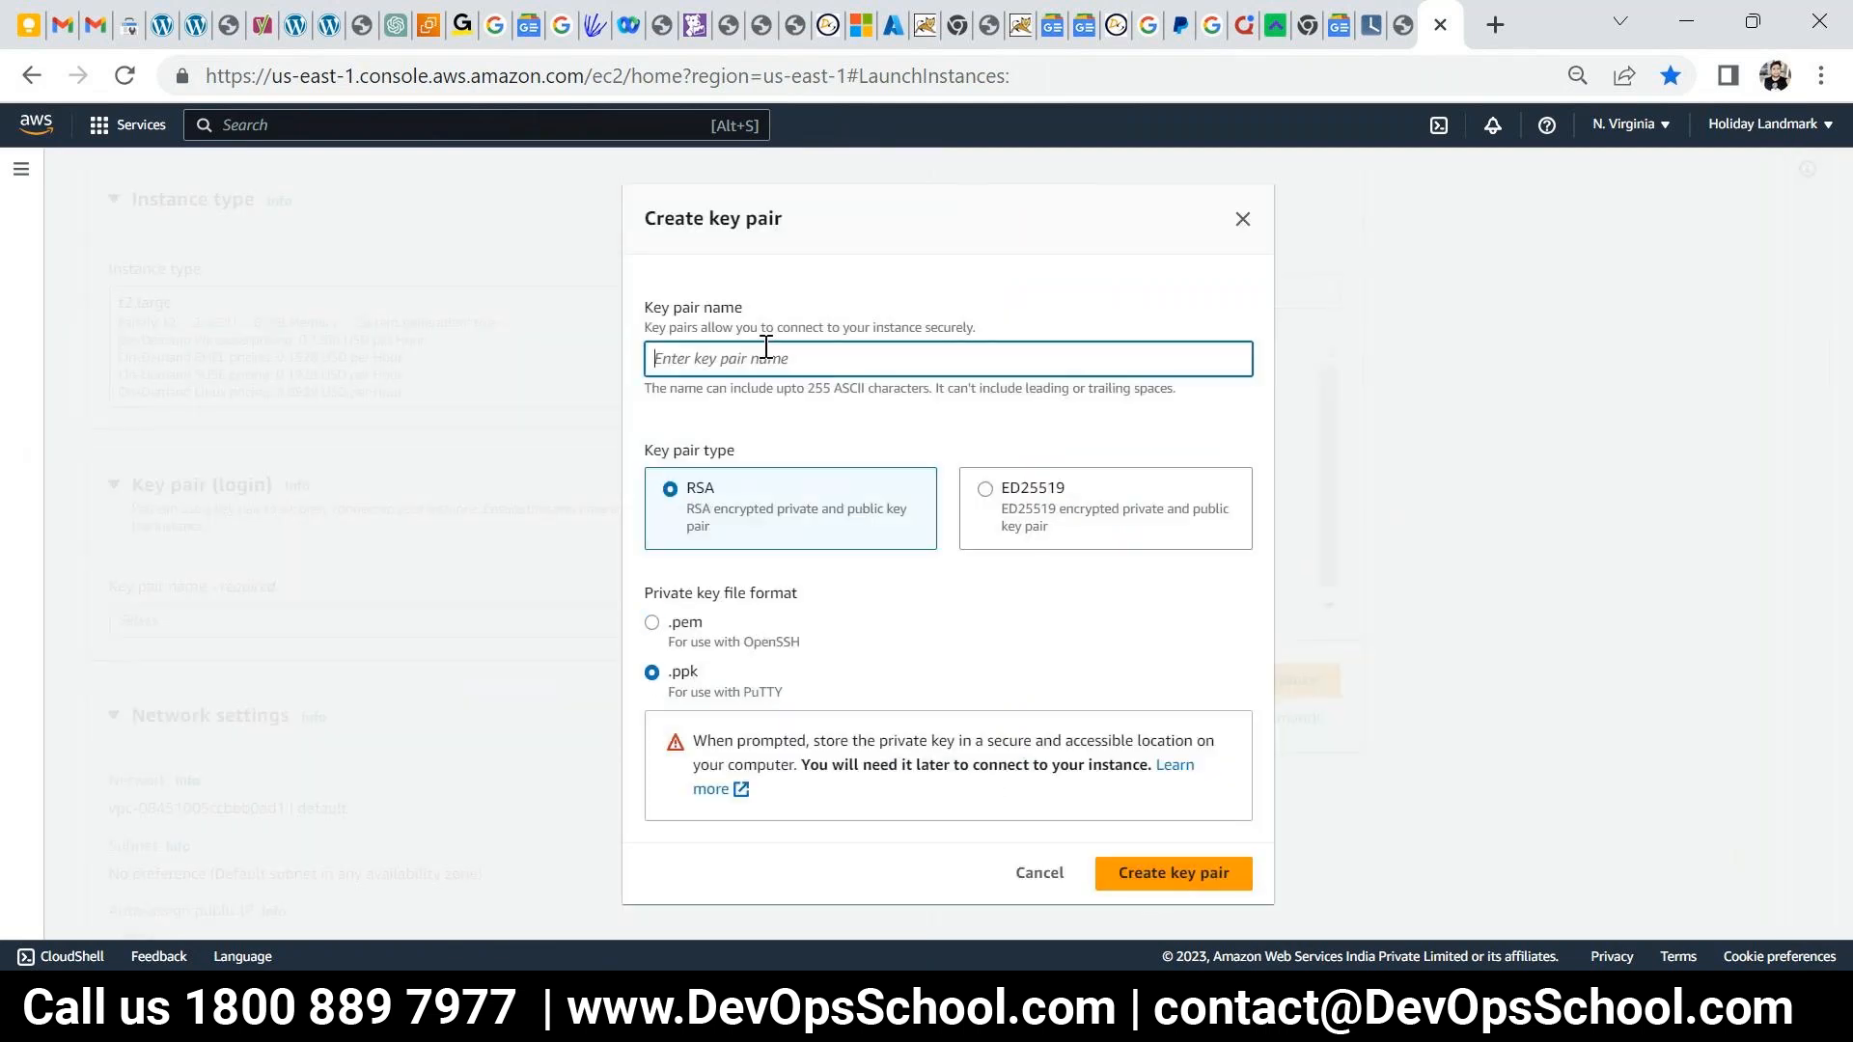
{"action": "type", "text": "splunk"}
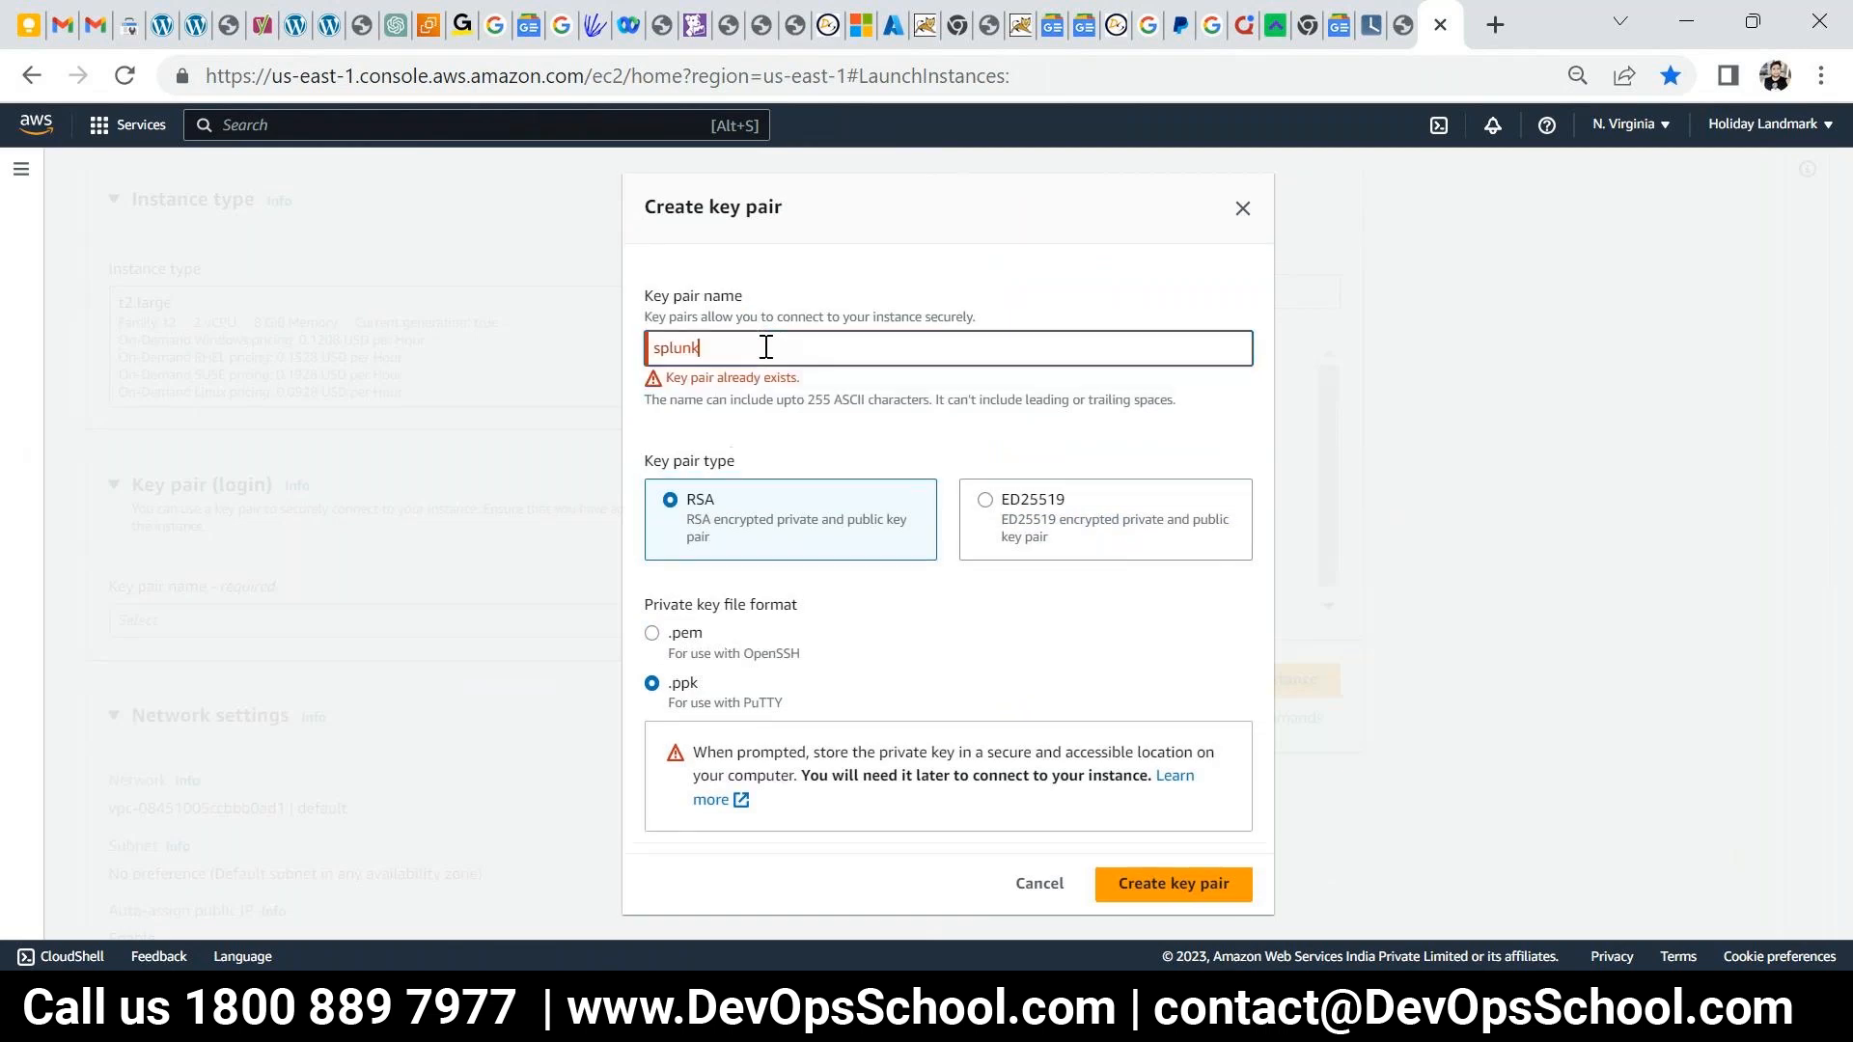
{"action": "type", "text": "-"}
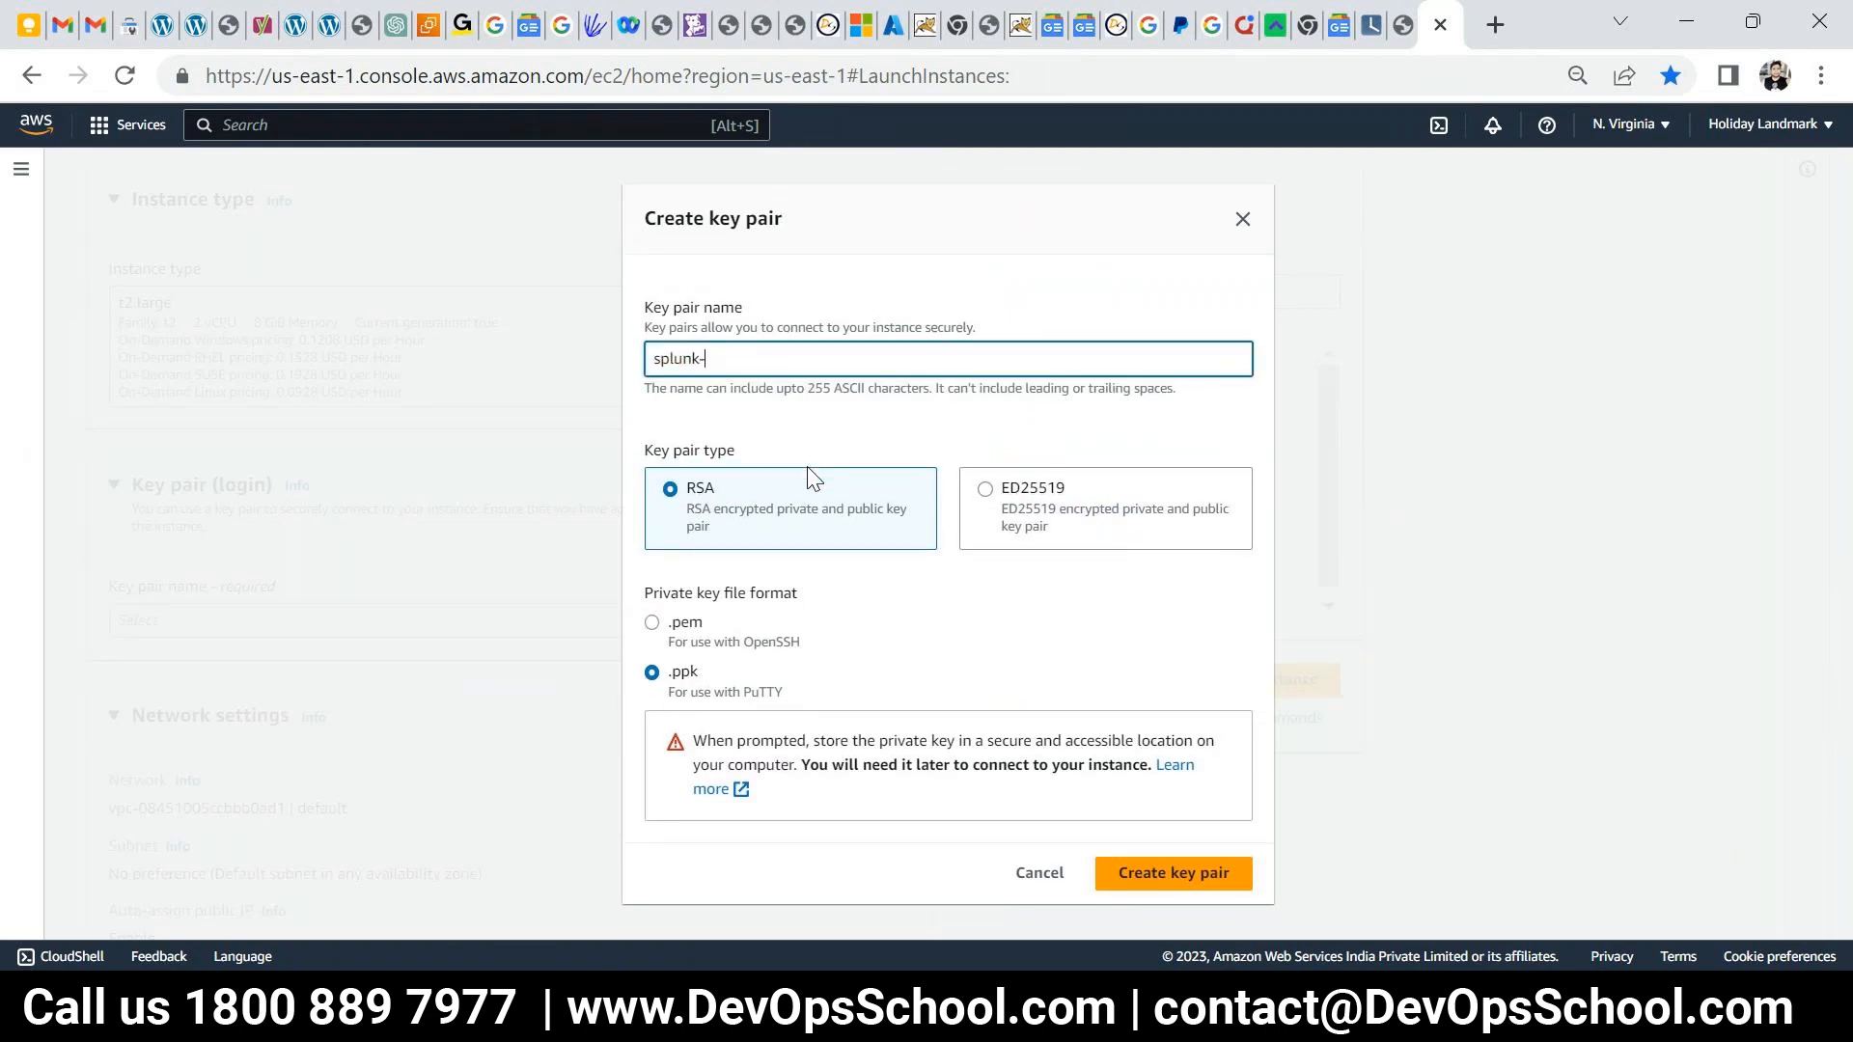
{"action": "type", "text": "ahmad"}
{"action": "left_click", "coordinate": [1153, 881]}
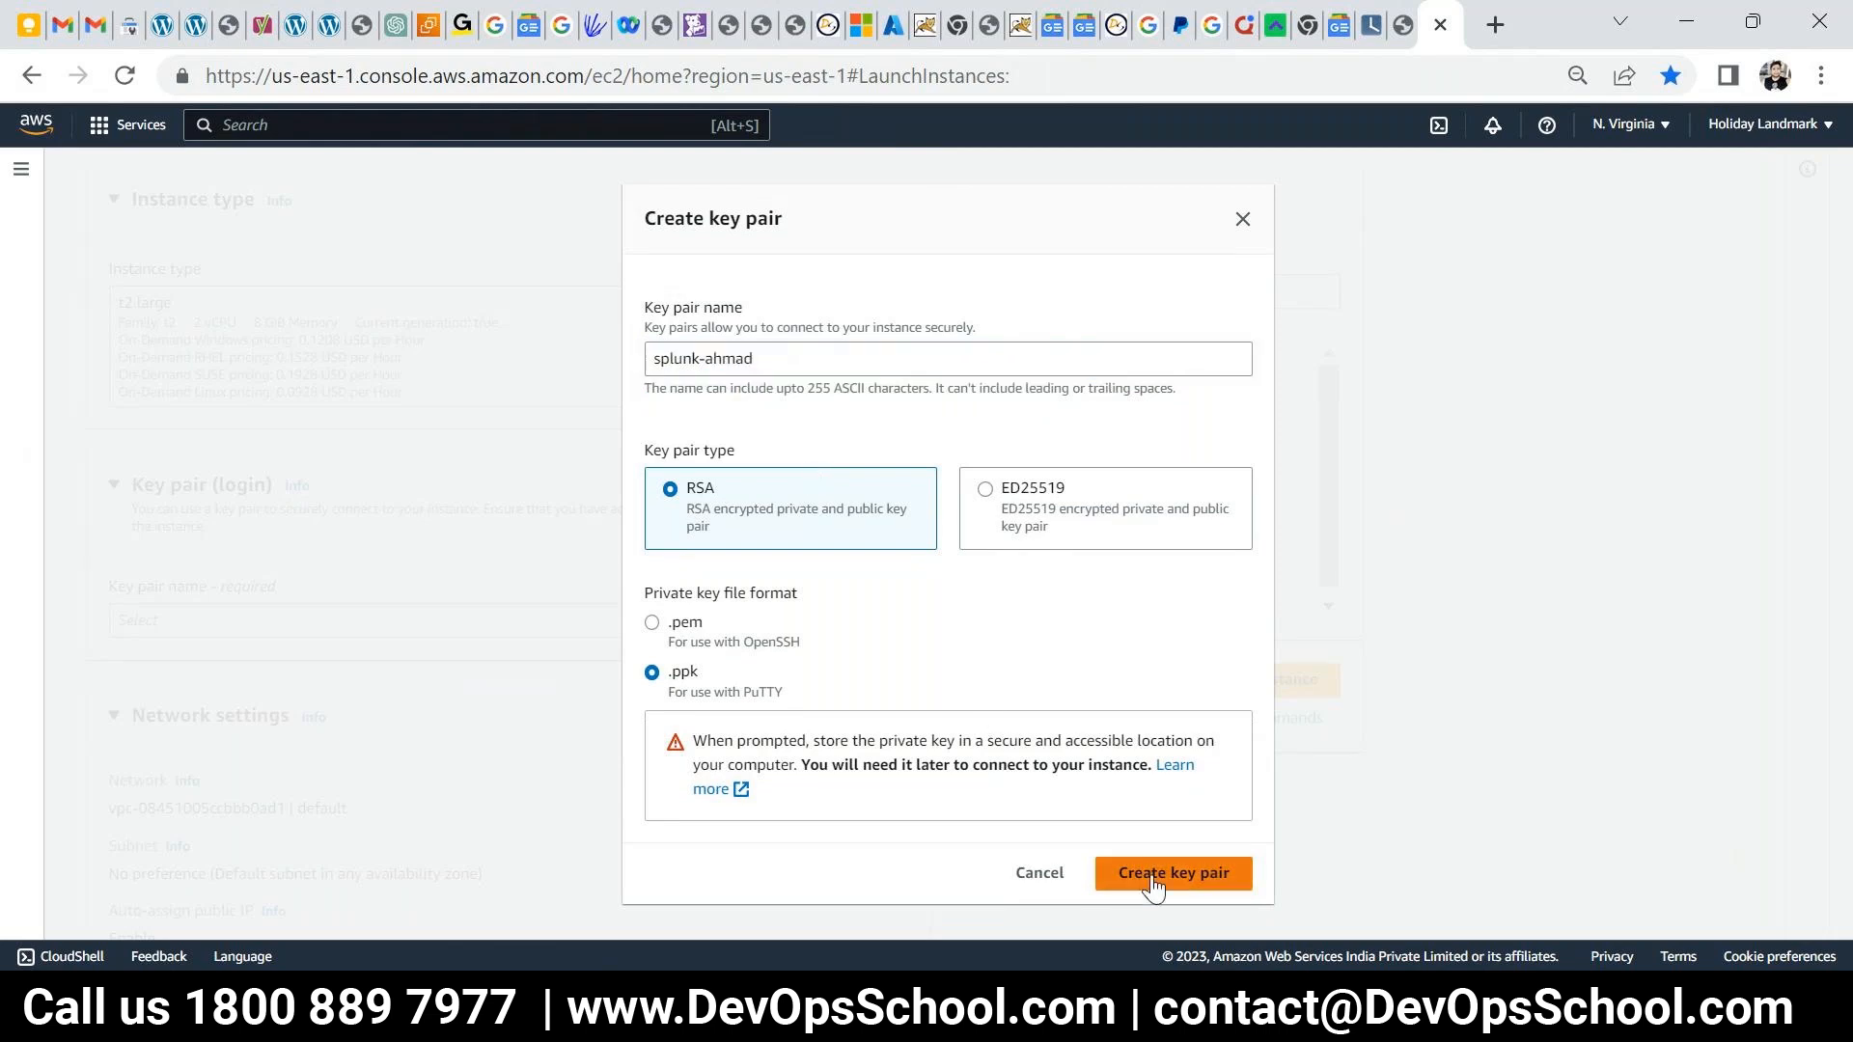
- Allow HTTPS and HTTP traffic and raise the root volume from 8 to 30 GiB
{"action": "scroll", "coordinate": [406, 749], "scroll_direction": "down", "scroll_amount": 8}
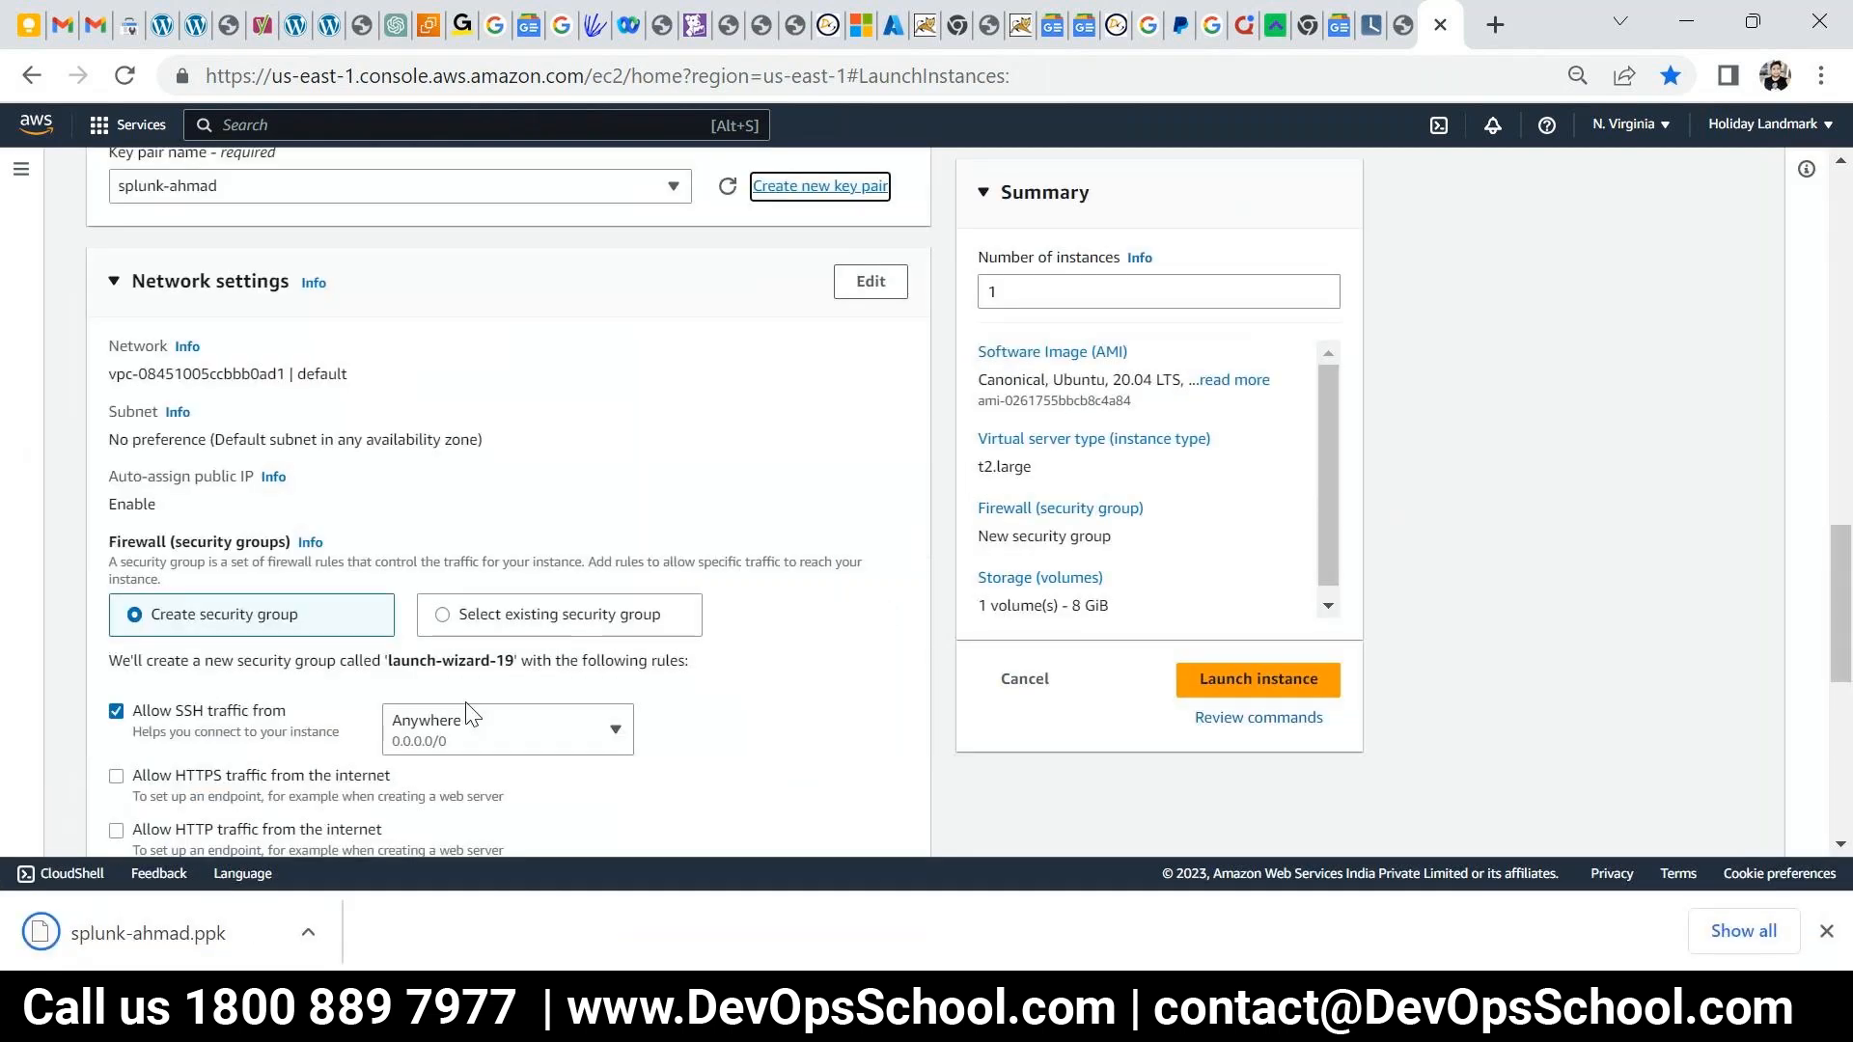
{"action": "left_click", "coordinate": [115, 486]}
{"action": "left_click", "coordinate": [116, 540]}
{"action": "scroll", "coordinate": [714, 589], "scroll_direction": "down", "scroll_amount": 2}
{"action": "scroll", "coordinate": [706, 594], "scroll_direction": "down", "scroll_amount": 3}
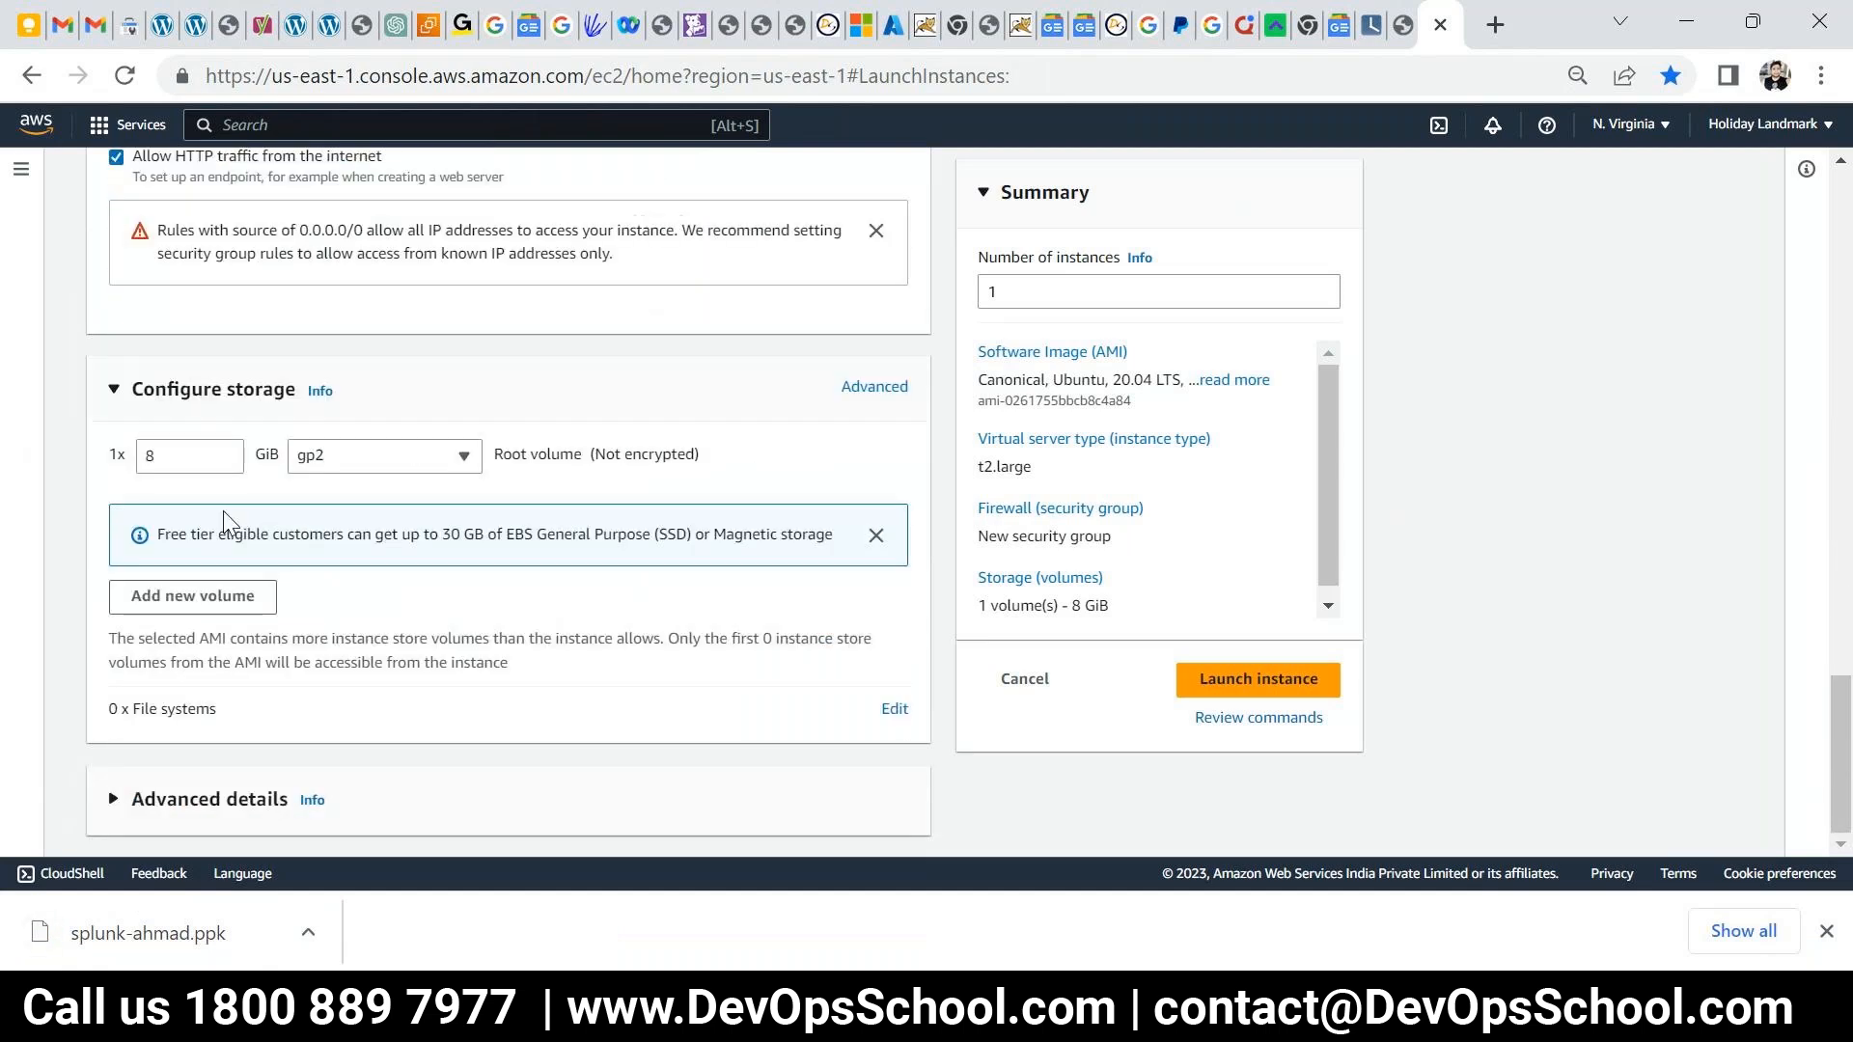
{"action": "left_click_drag", "start_coordinate": [170, 457], "coordinate": [89, 459]}
{"action": "type", "text": "30"}
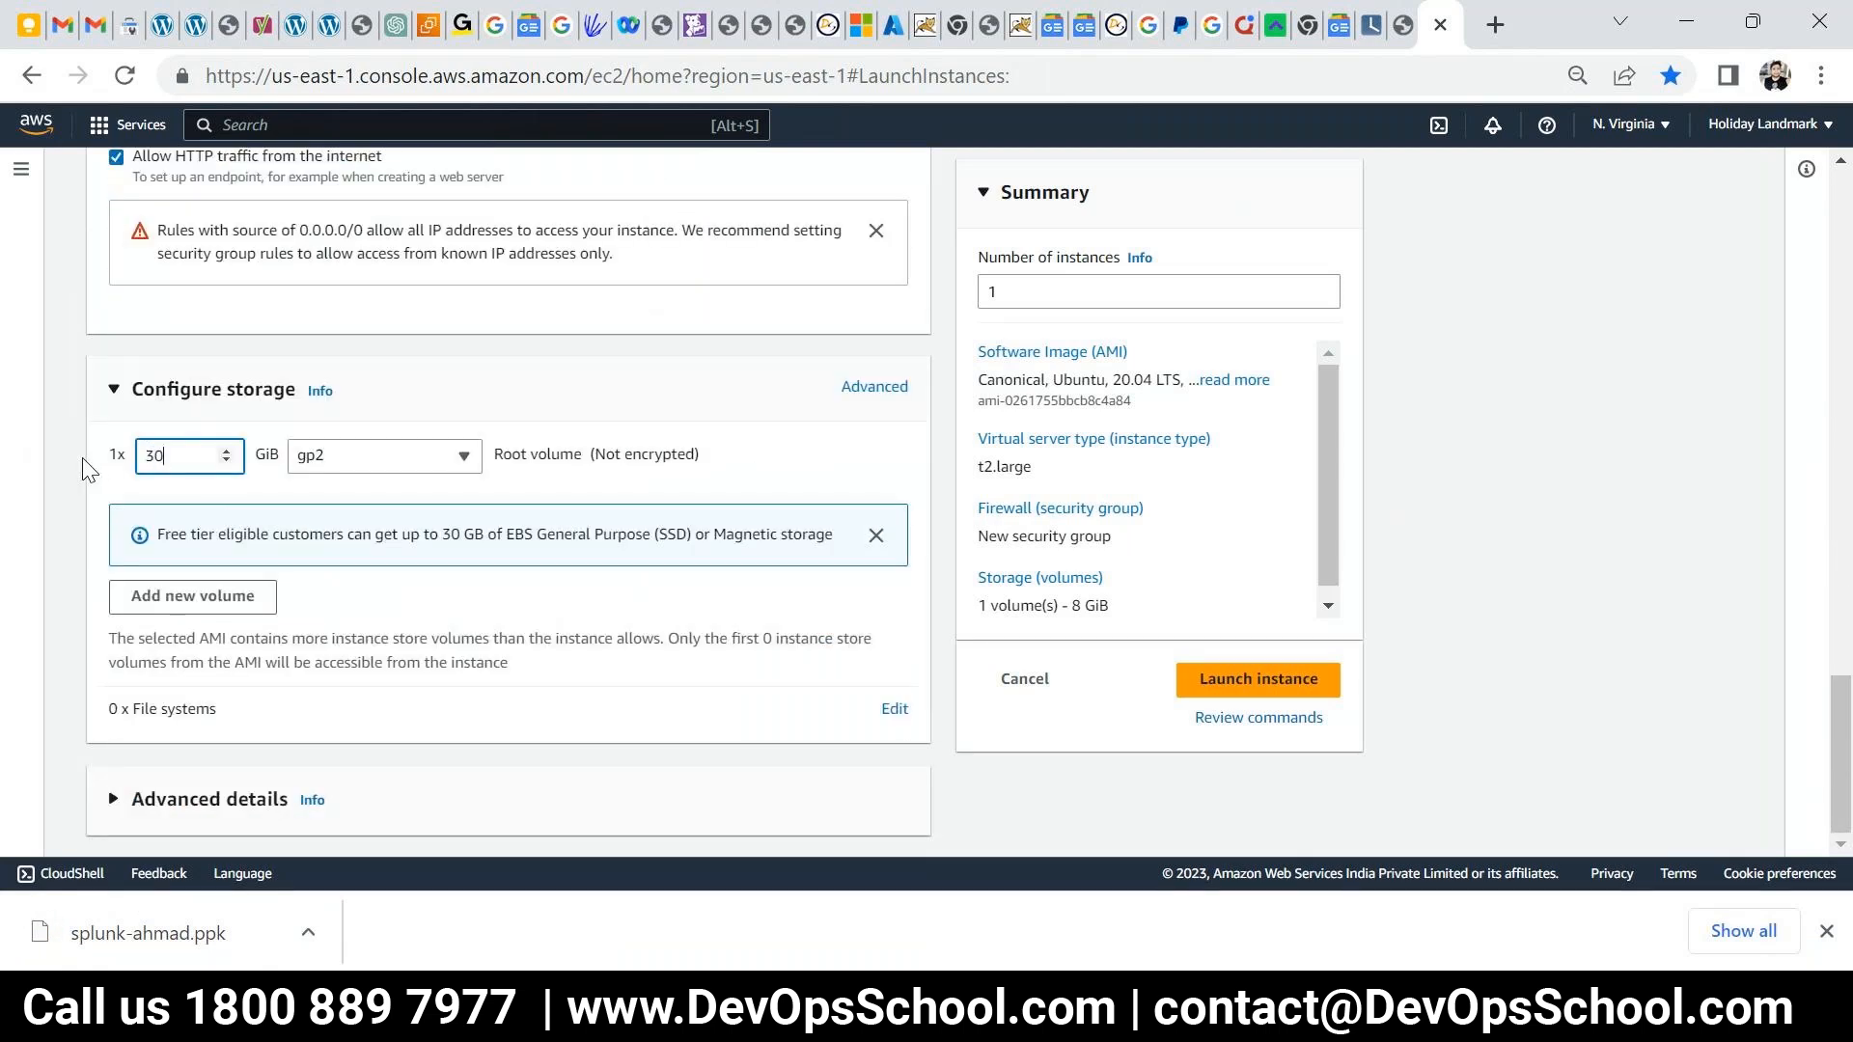
- Launch the instance and copy its public IPv4 address from the instances list
{"action": "scroll", "coordinate": [1252, 530], "scroll_direction": "down", "scroll_amount": 1}
{"action": "left_click", "coordinate": [1251, 680]}
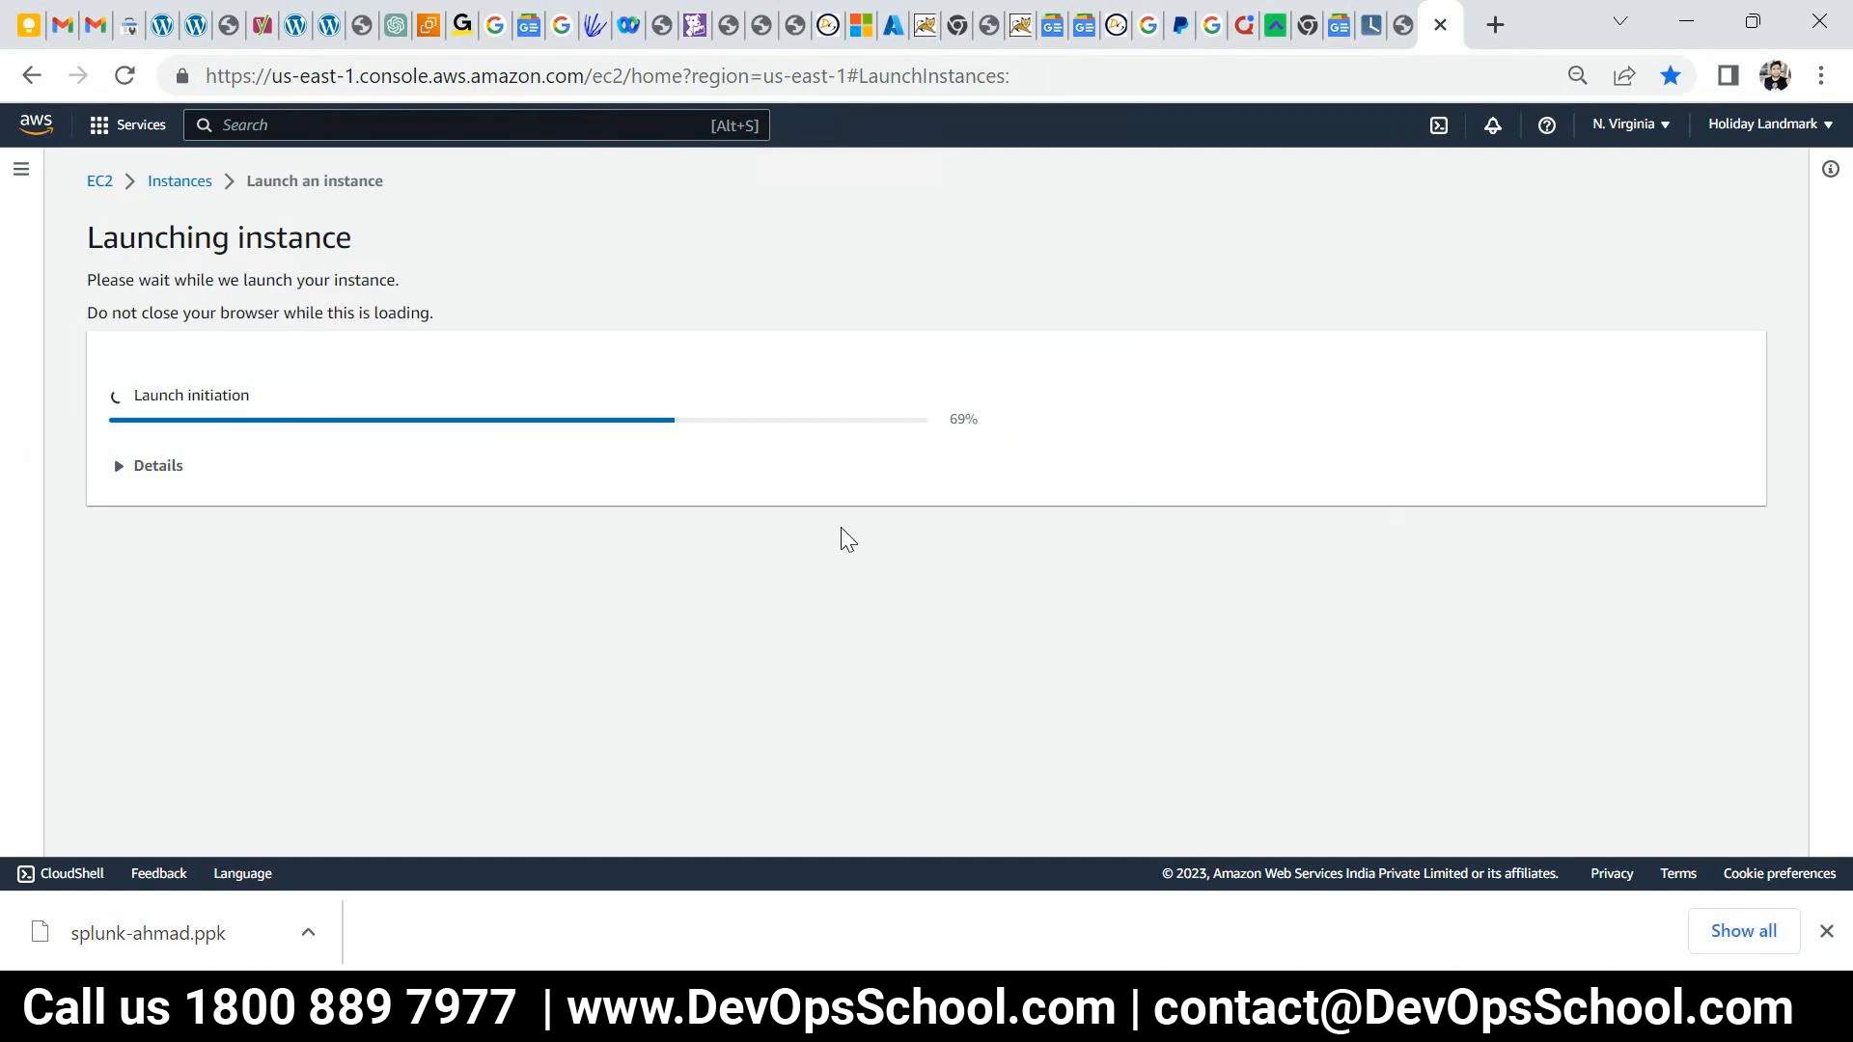
{"action": "scroll", "coordinate": [1659, 842], "scroll_direction": "down", "scroll_amount": 4}
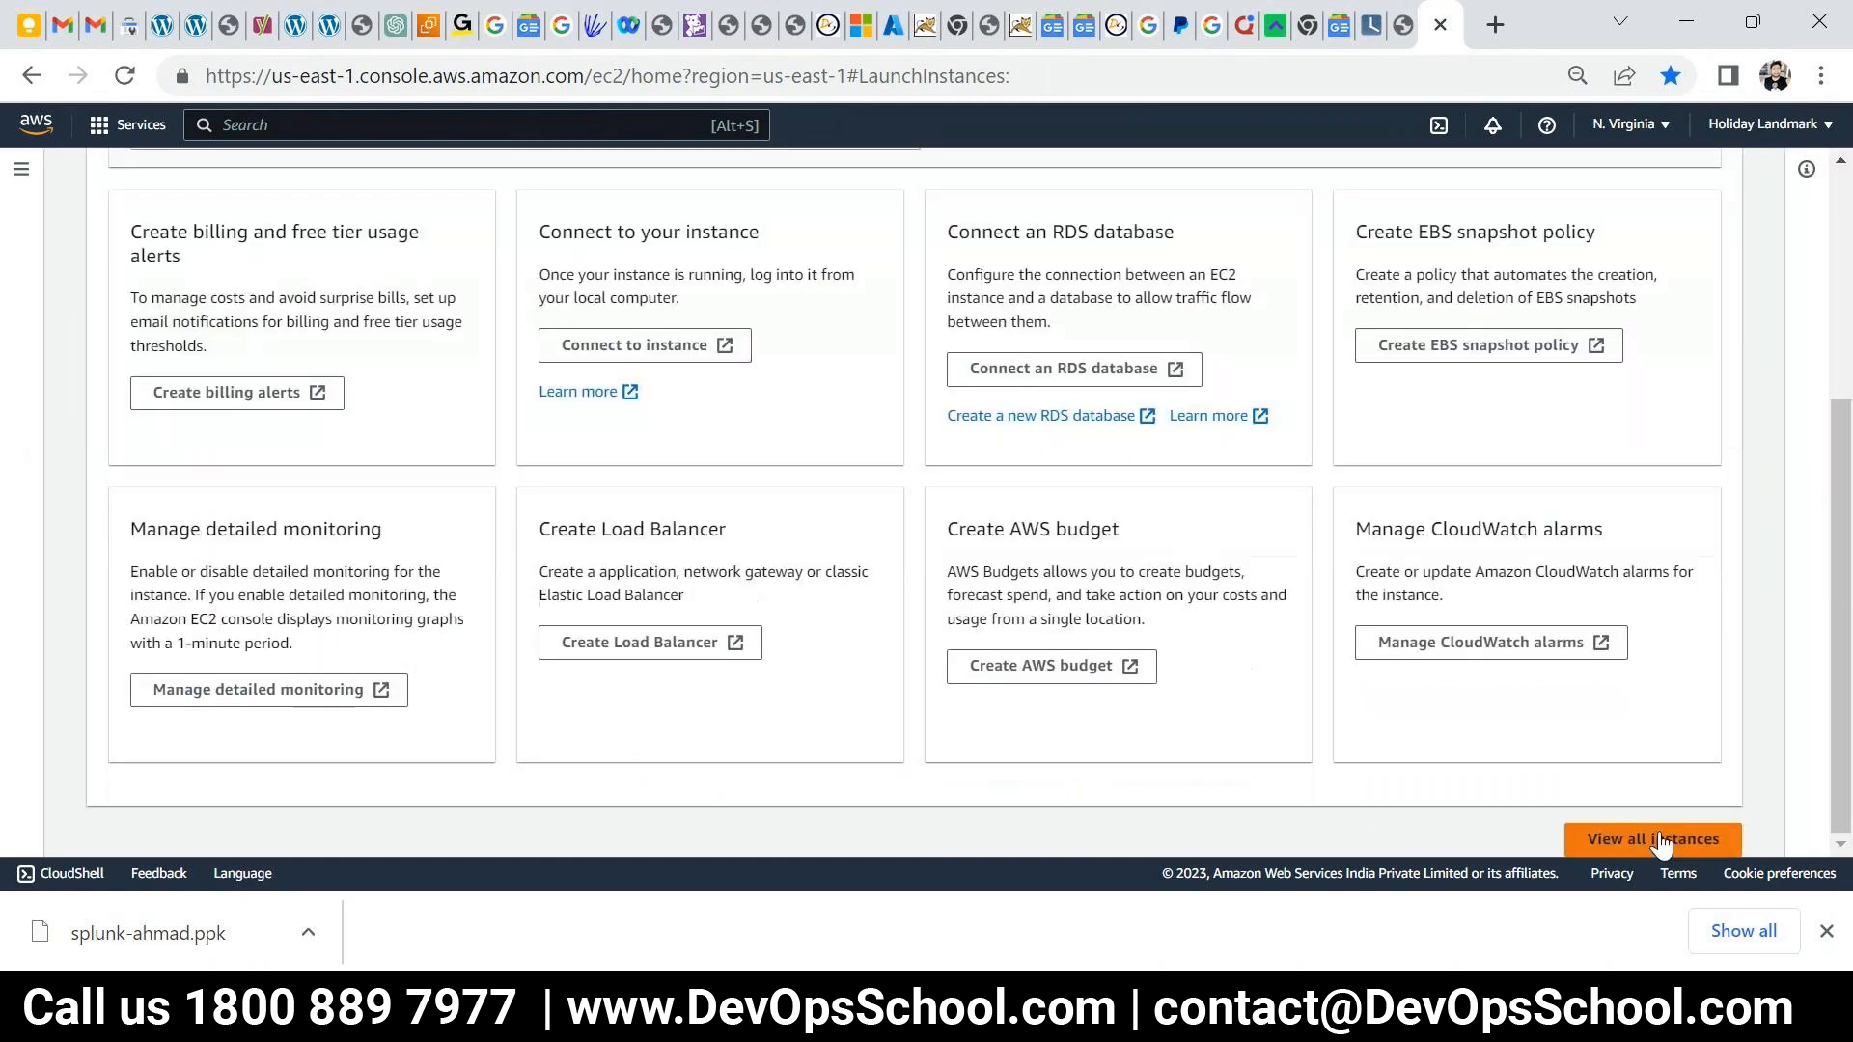
{"action": "left_click", "coordinate": [1660, 842]}
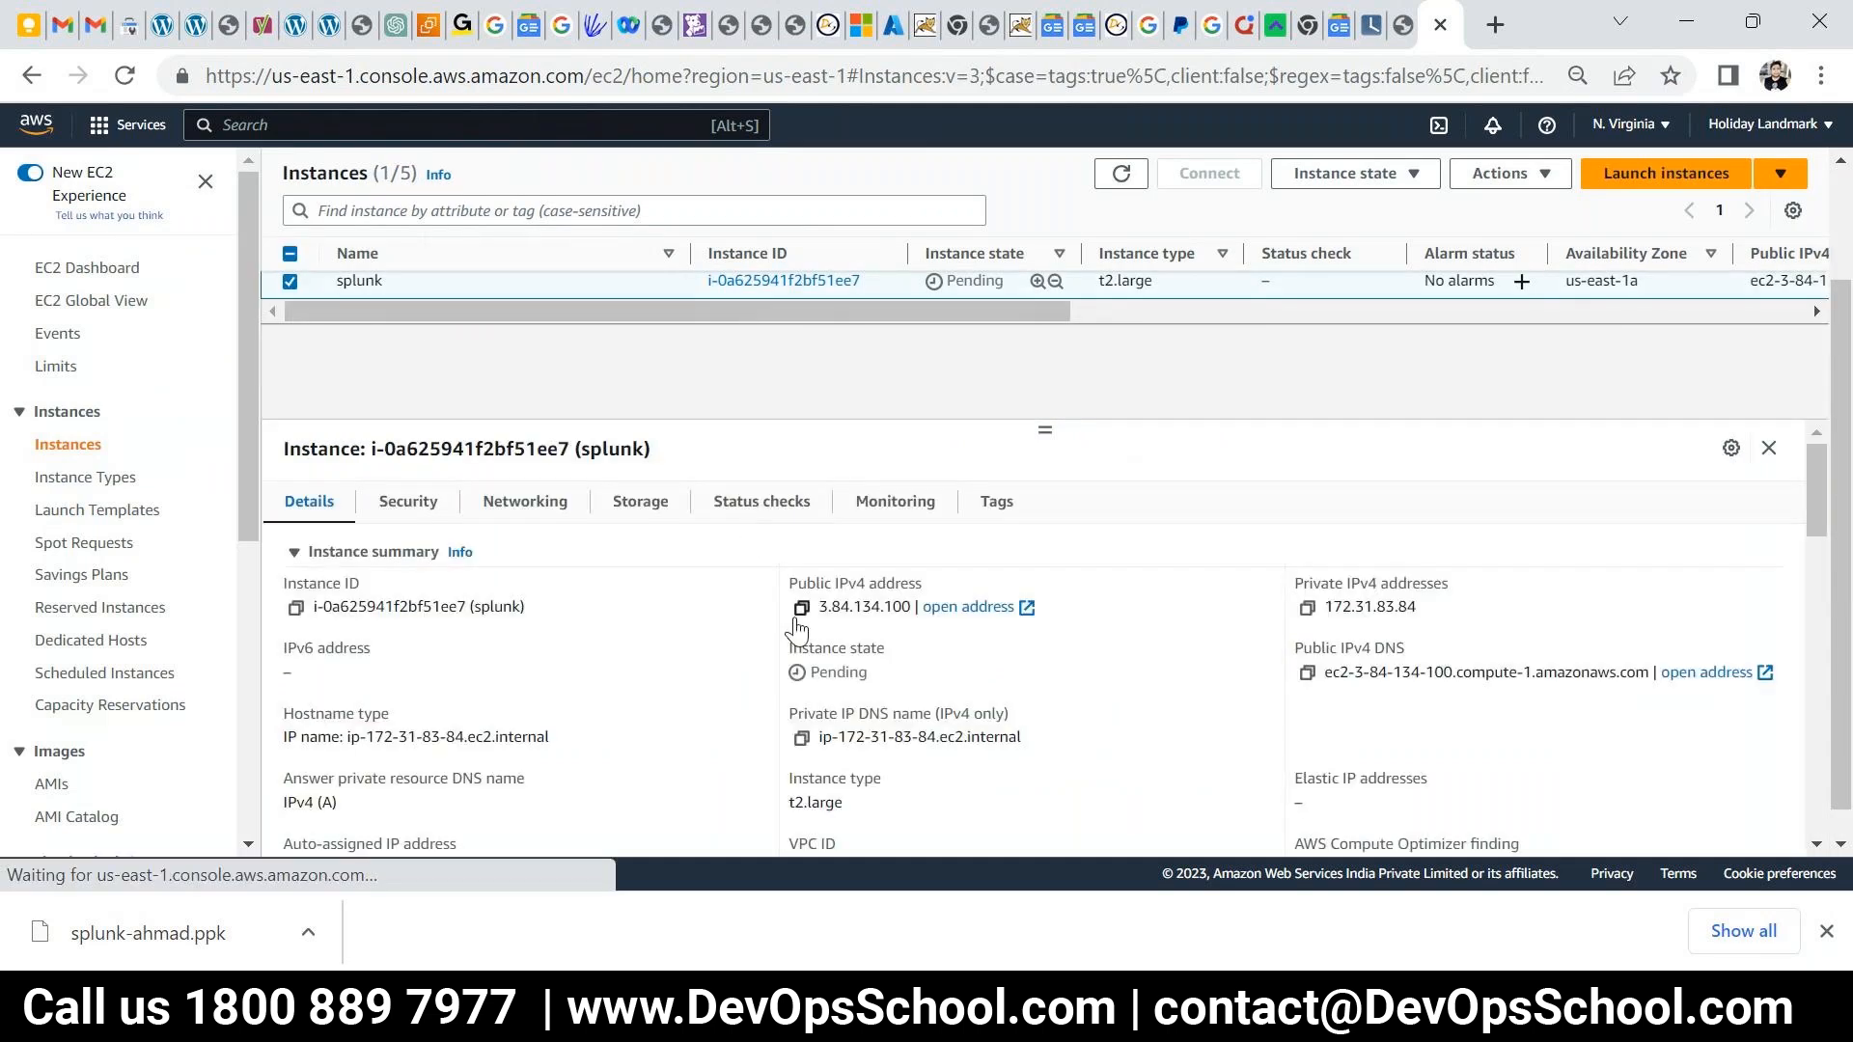
{"action": "left_click", "coordinate": [801, 607]}
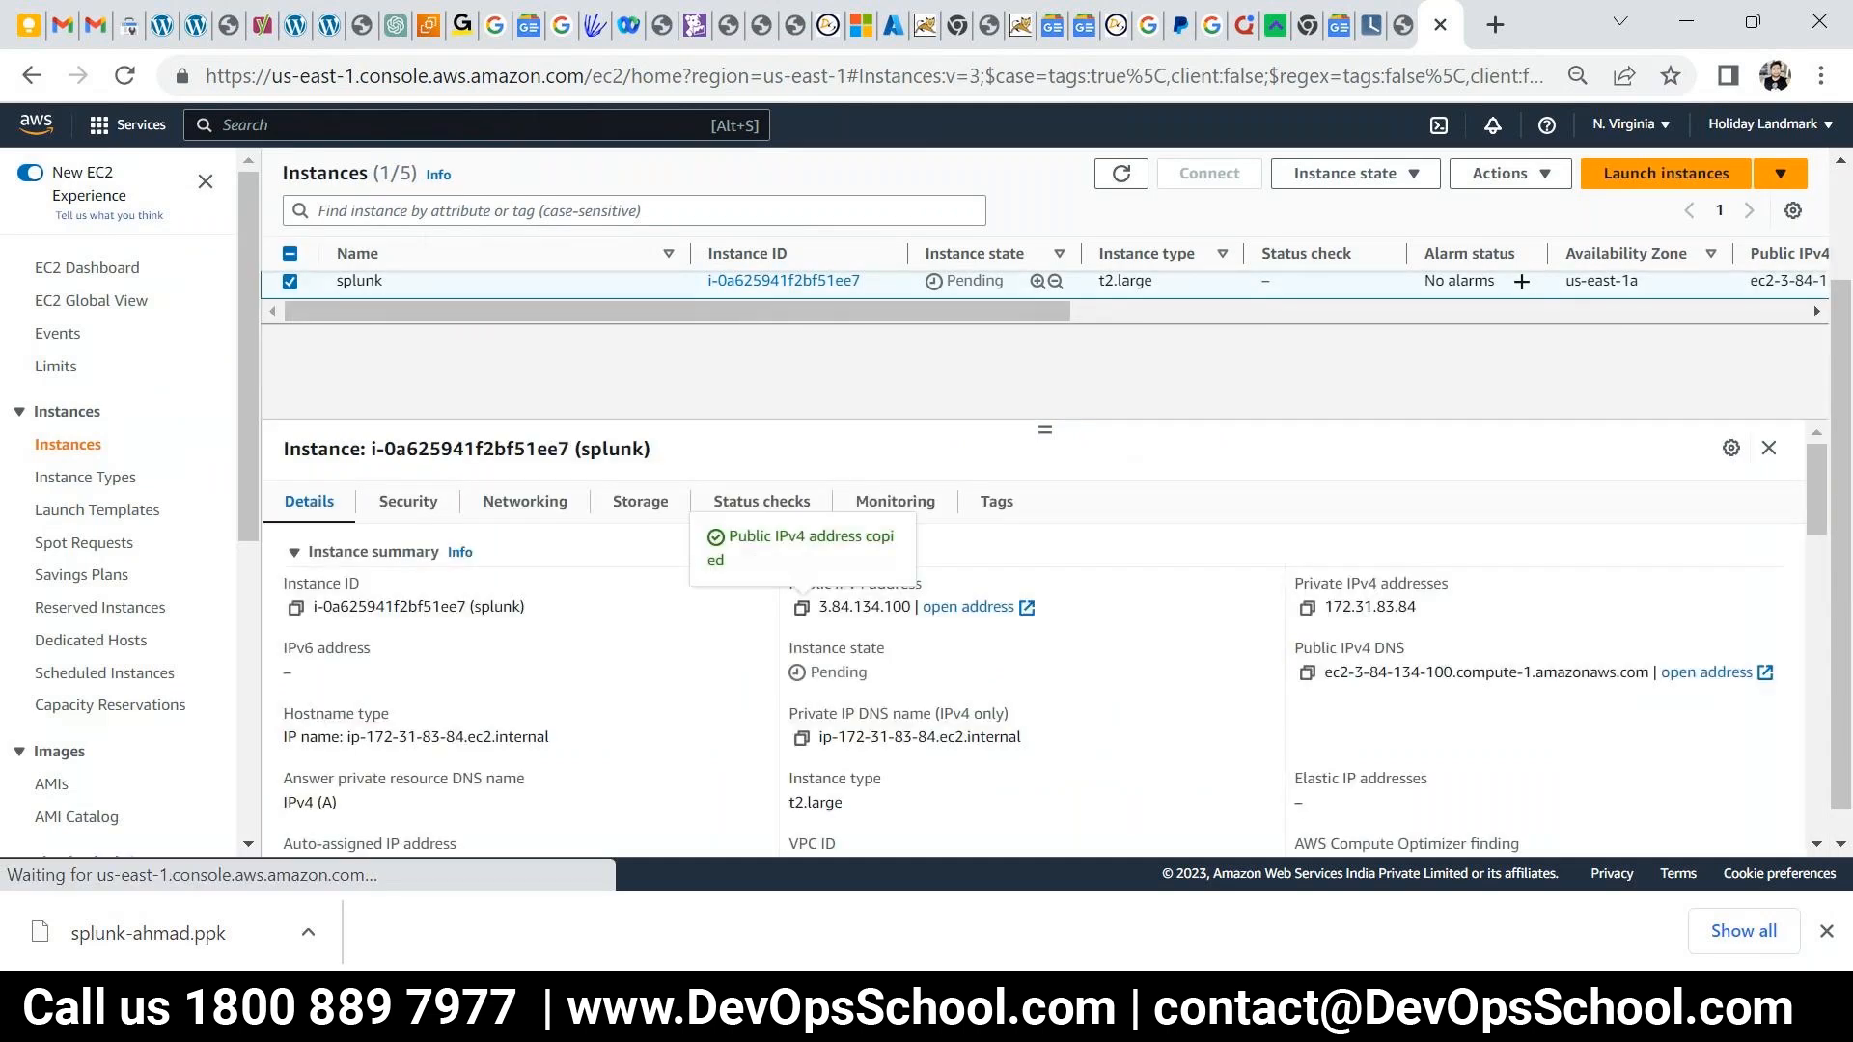
- Start a new session from the existing PuTTY terminal window
{"action": "mouse_move", "coordinate": [1069, 1011]}
{"action": "left_click", "coordinate": [1452, 876]}
{"action": "right_click", "coordinate": [820, 27]}
{"action": "left_click", "coordinate": [918, 394]}
- Enter 3.84.134.100 as host and reach the SSH Auth Credentials settings
{"action": "key", "text": "ctrl+v"}
{"action": "double_click", "coordinate": [680, 599]}
{"action": "left_click", "coordinate": [681, 598]}
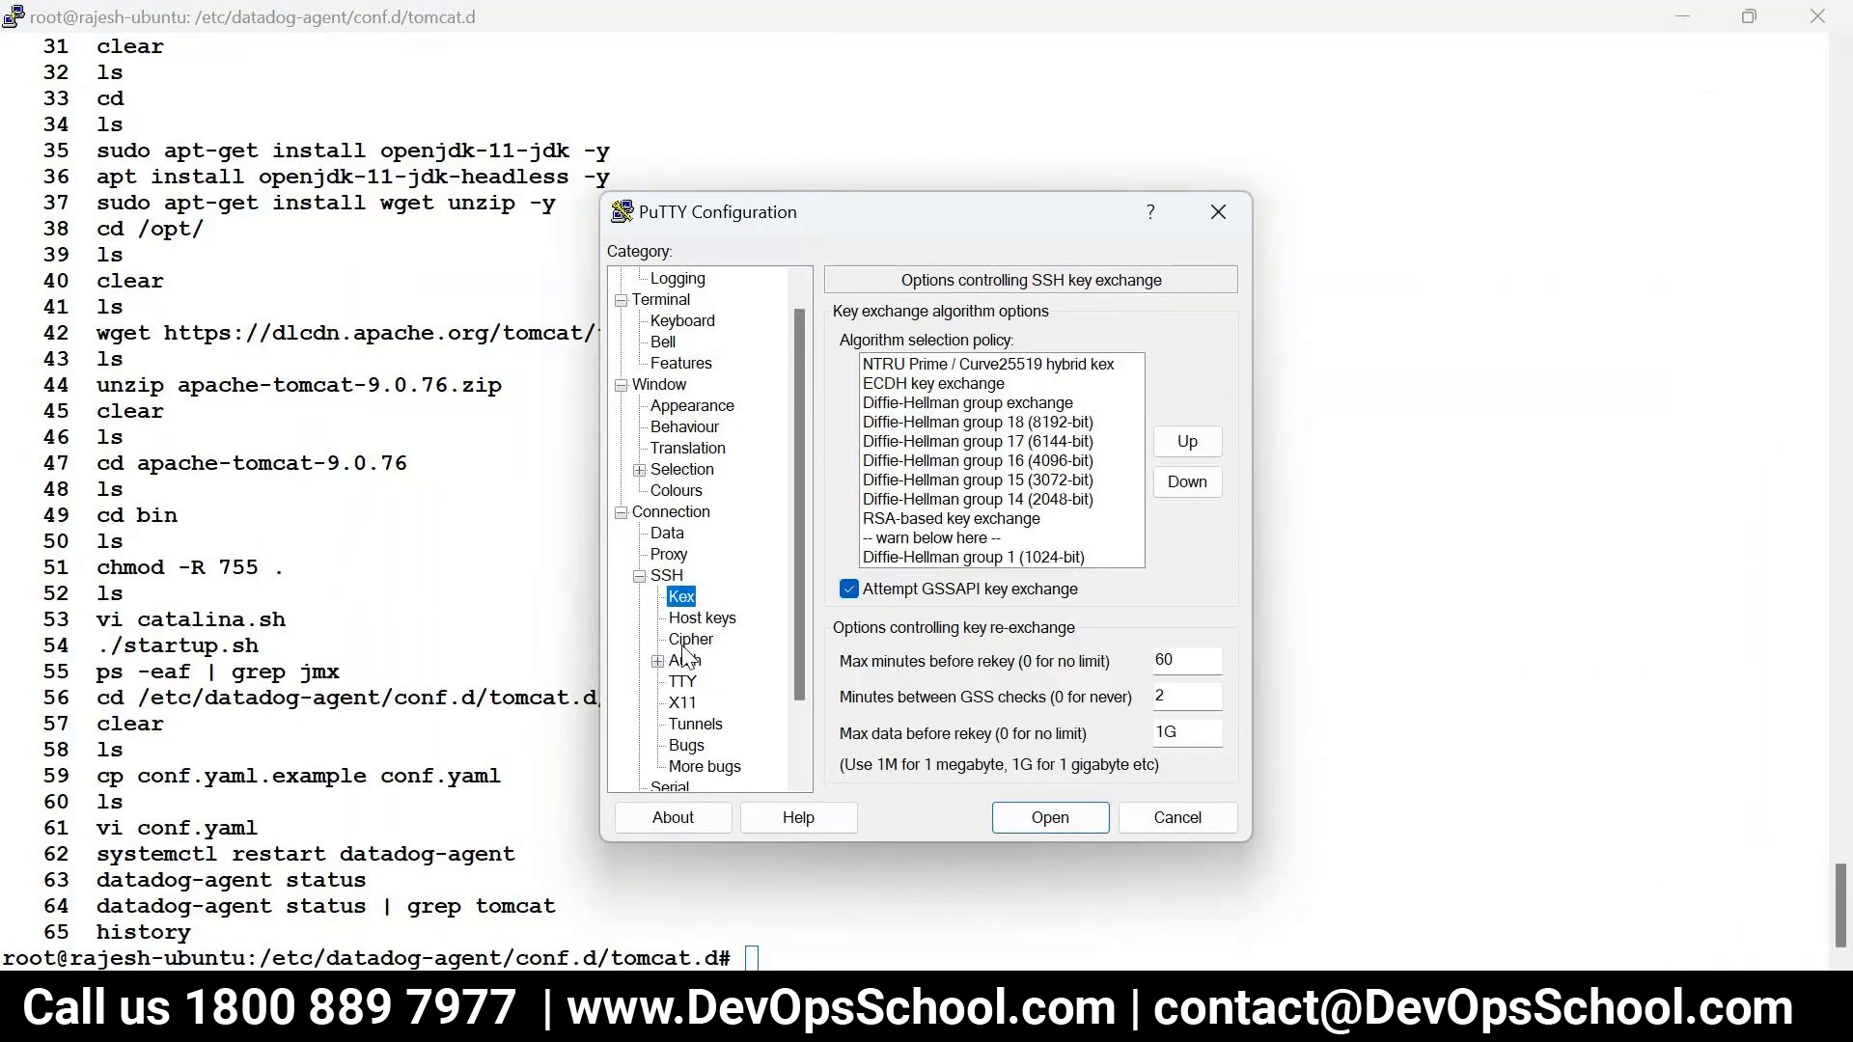
{"action": "left_click", "coordinate": [685, 660]}
{"action": "left_click", "coordinate": [657, 662]}
{"action": "left_click", "coordinate": [726, 681]}
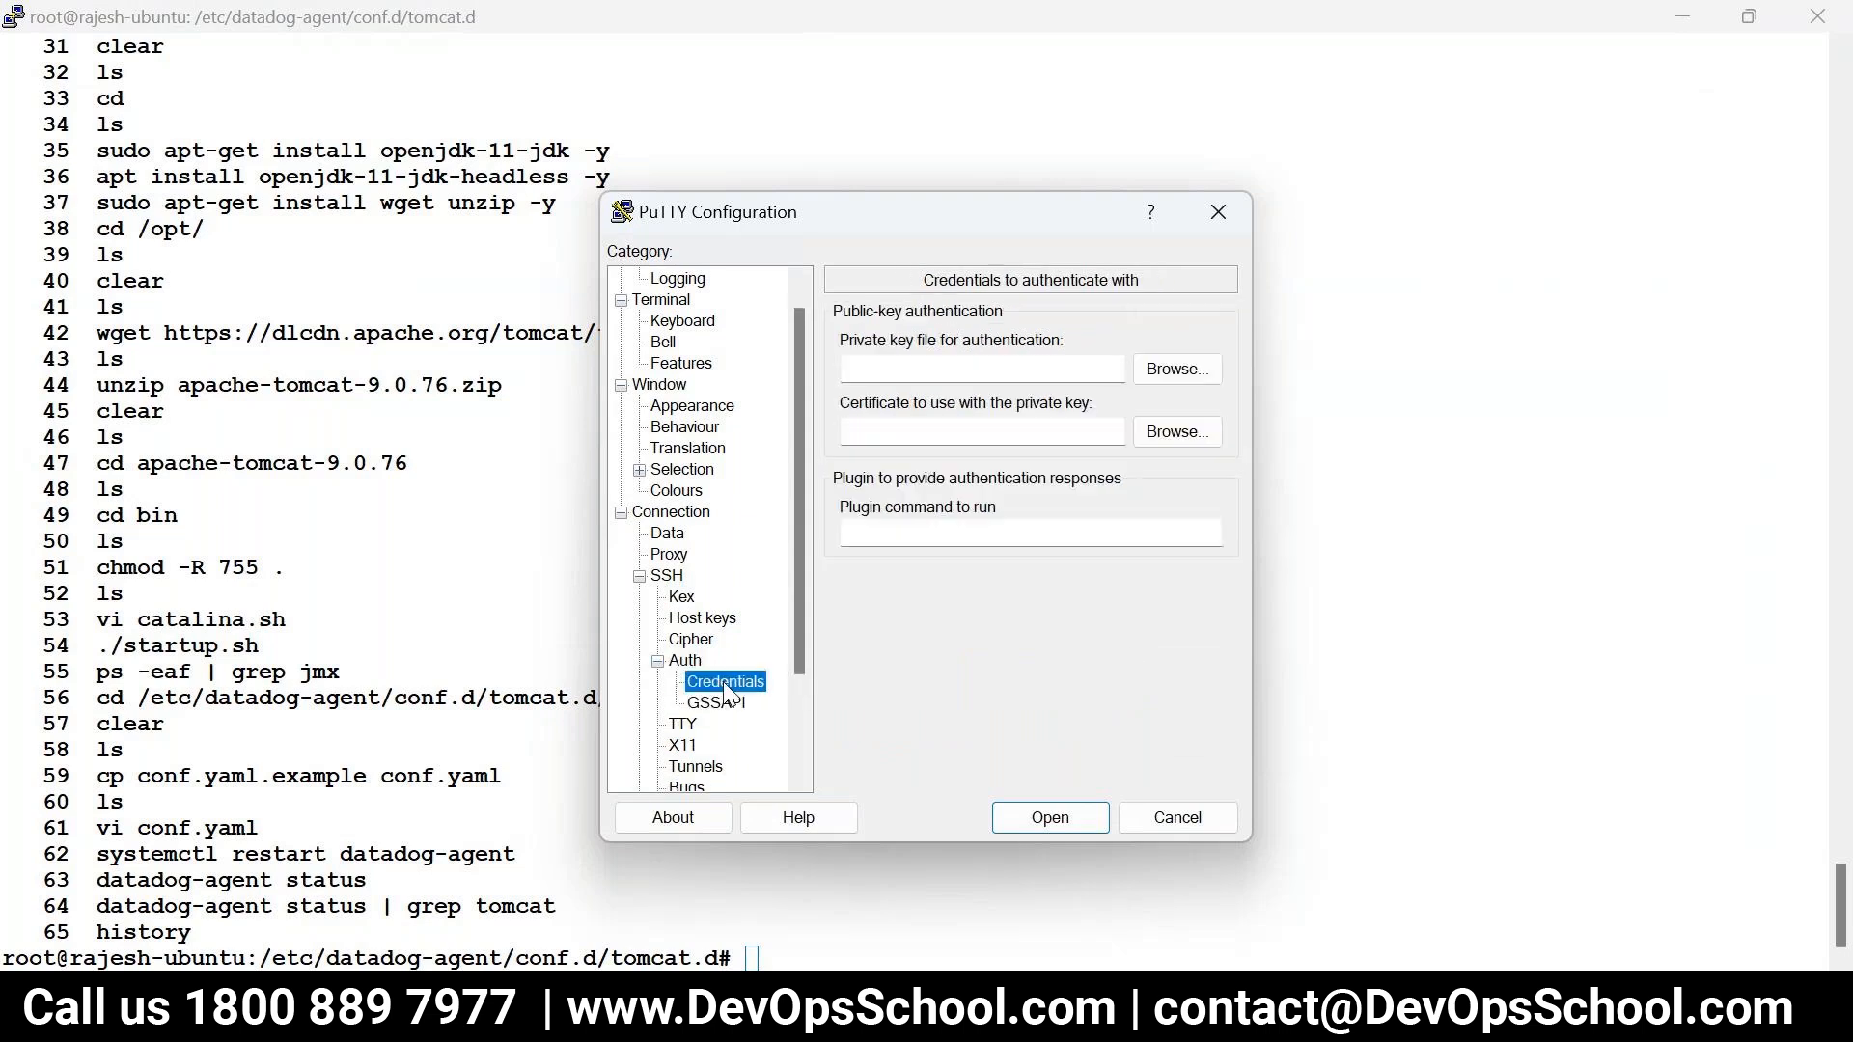
- Load the downloaded .ppk private key and open the session window
{"action": "left_click", "coordinate": [1187, 372]}
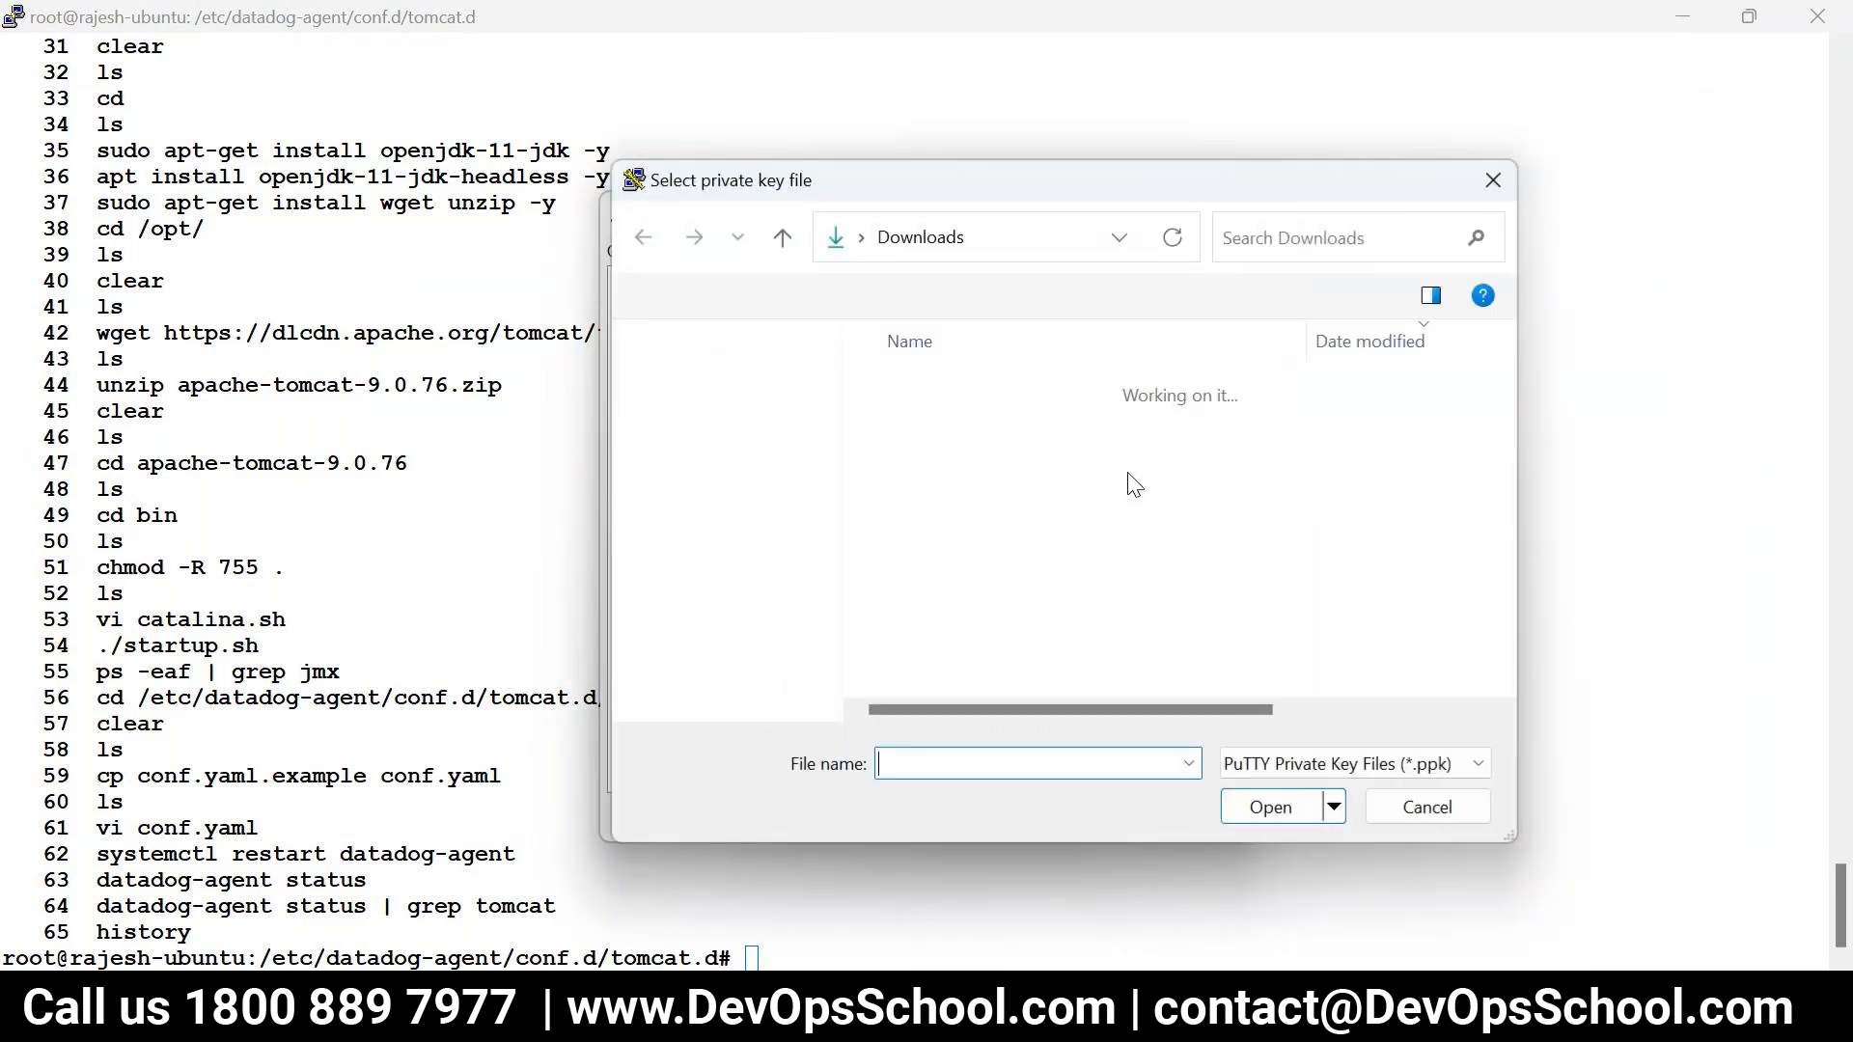
{"action": "left_click", "coordinate": [975, 418]}
{"action": "left_click", "coordinate": [1264, 809]}
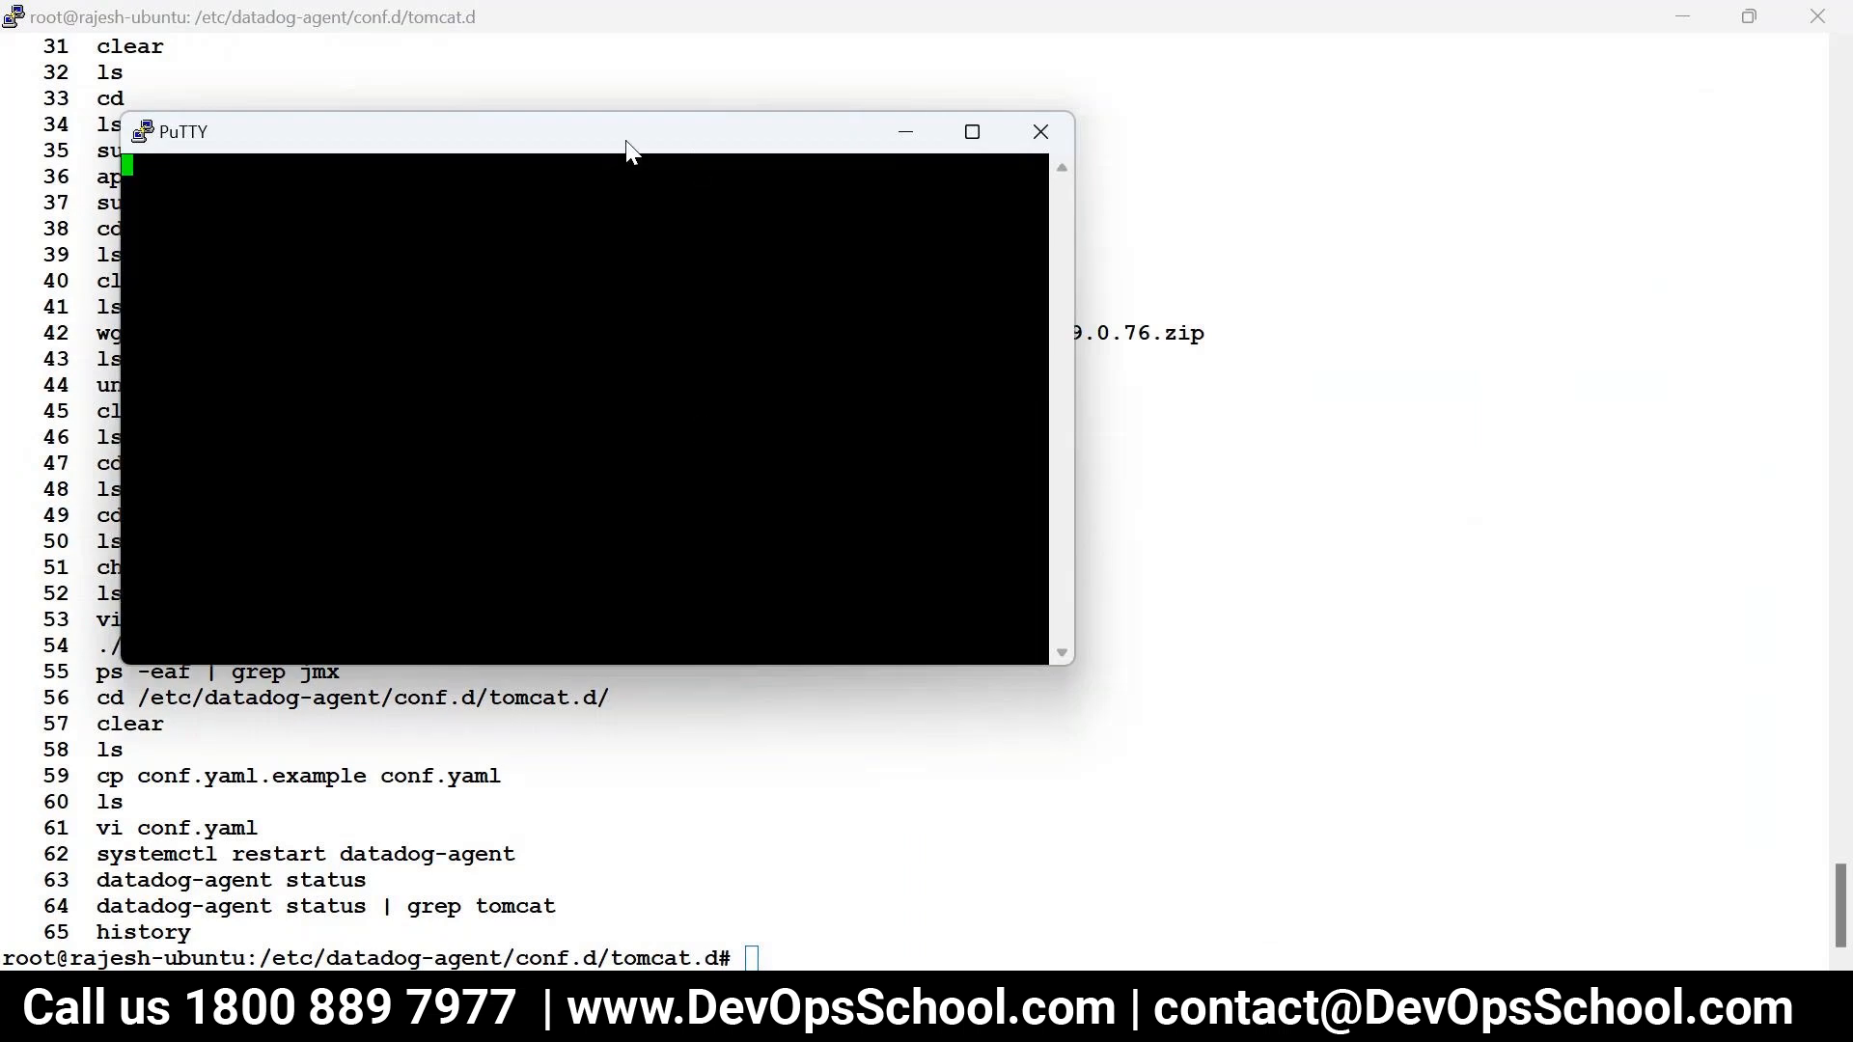
{"action": "left_click_drag", "start_coordinate": [627, 149], "coordinate": [864, 159]}
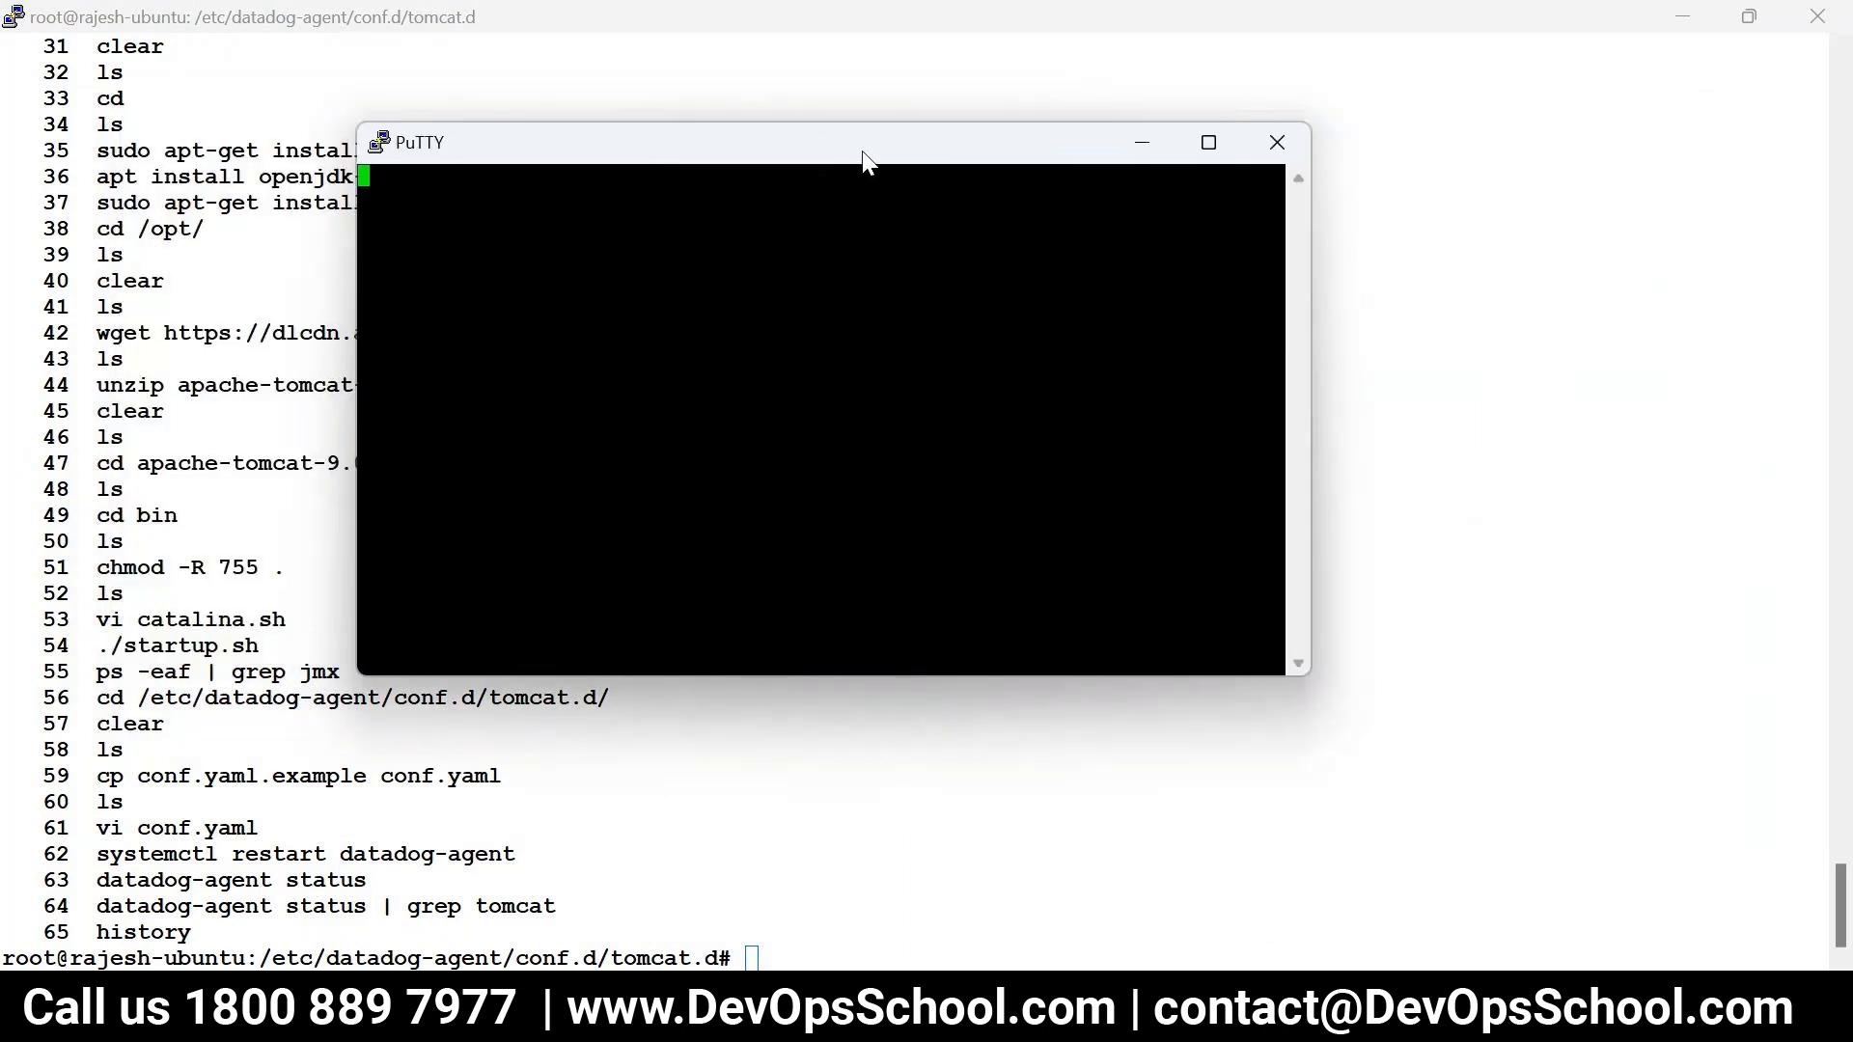
{"action": "right_click", "coordinate": [794, 151]}
- Check the EC2 instances page in the browser, then return to the session window's menu
{"action": "left_click", "coordinate": [646, 220]}
{"action": "right_click", "coordinate": [685, 150]}
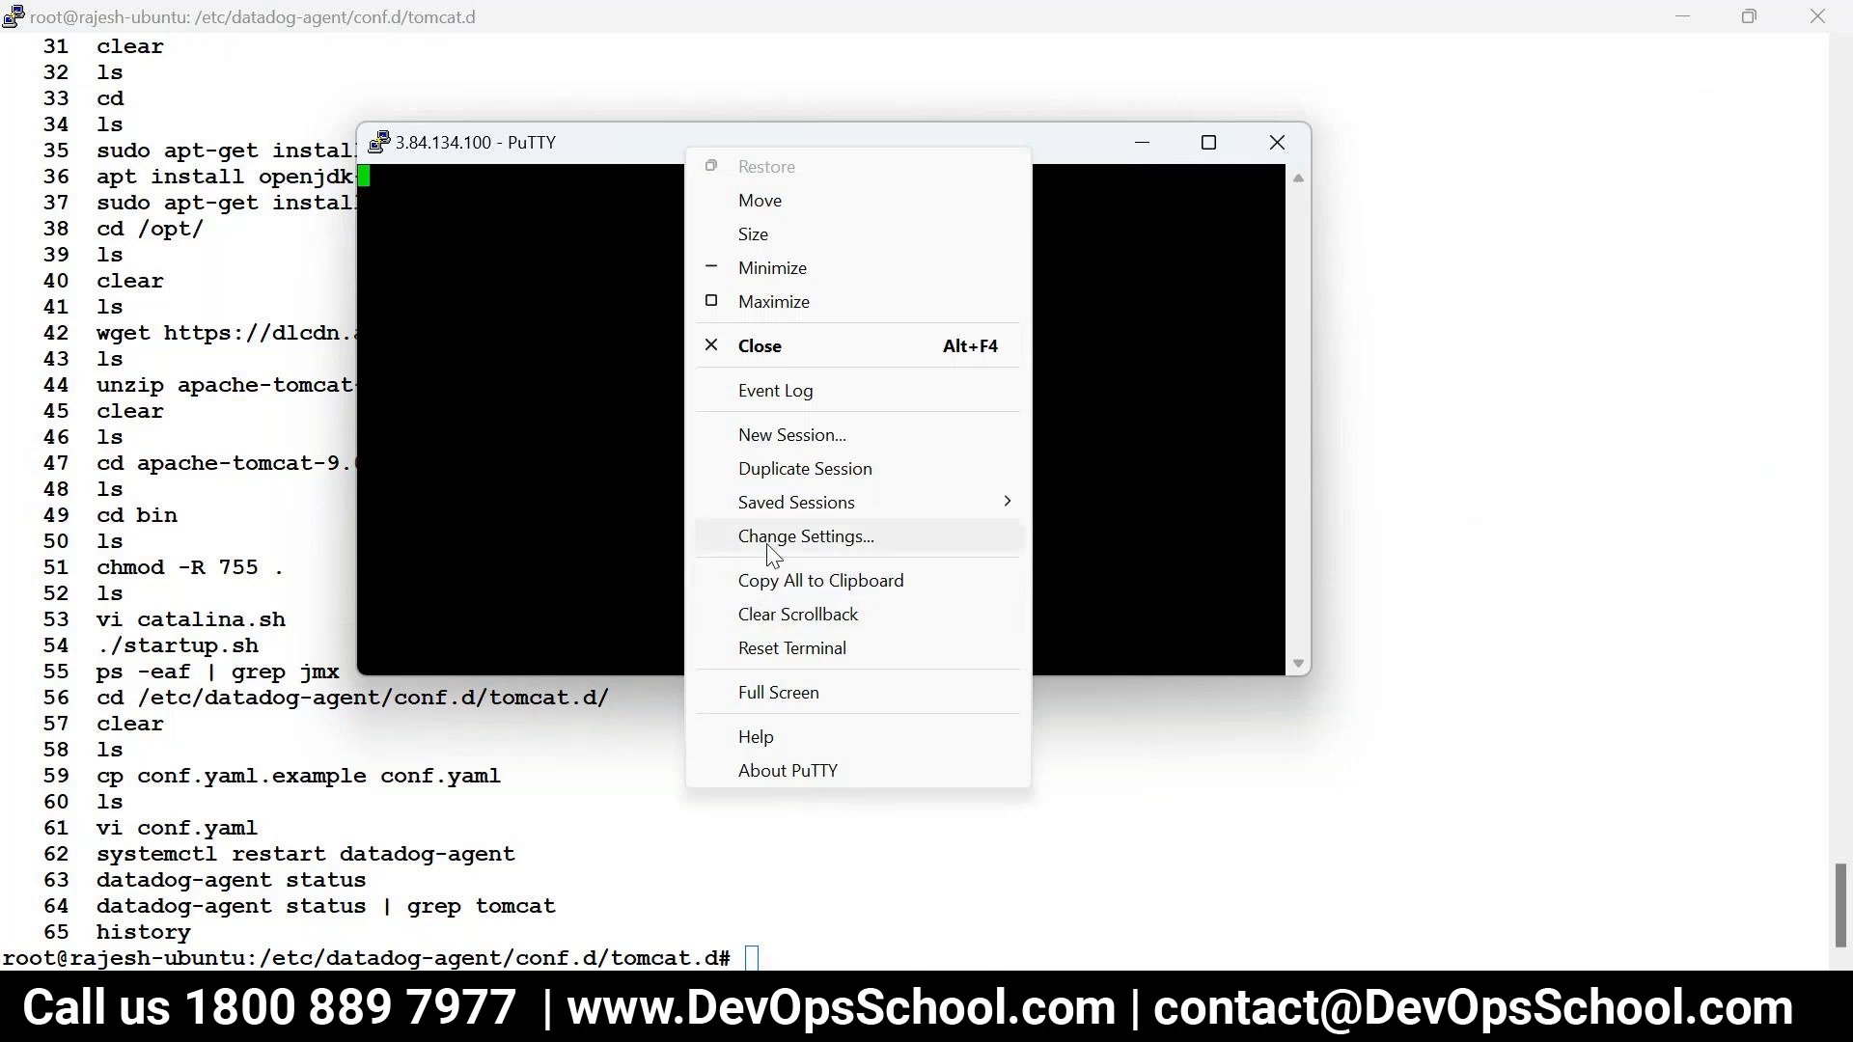
{"action": "left_click", "coordinate": [554, 433]}
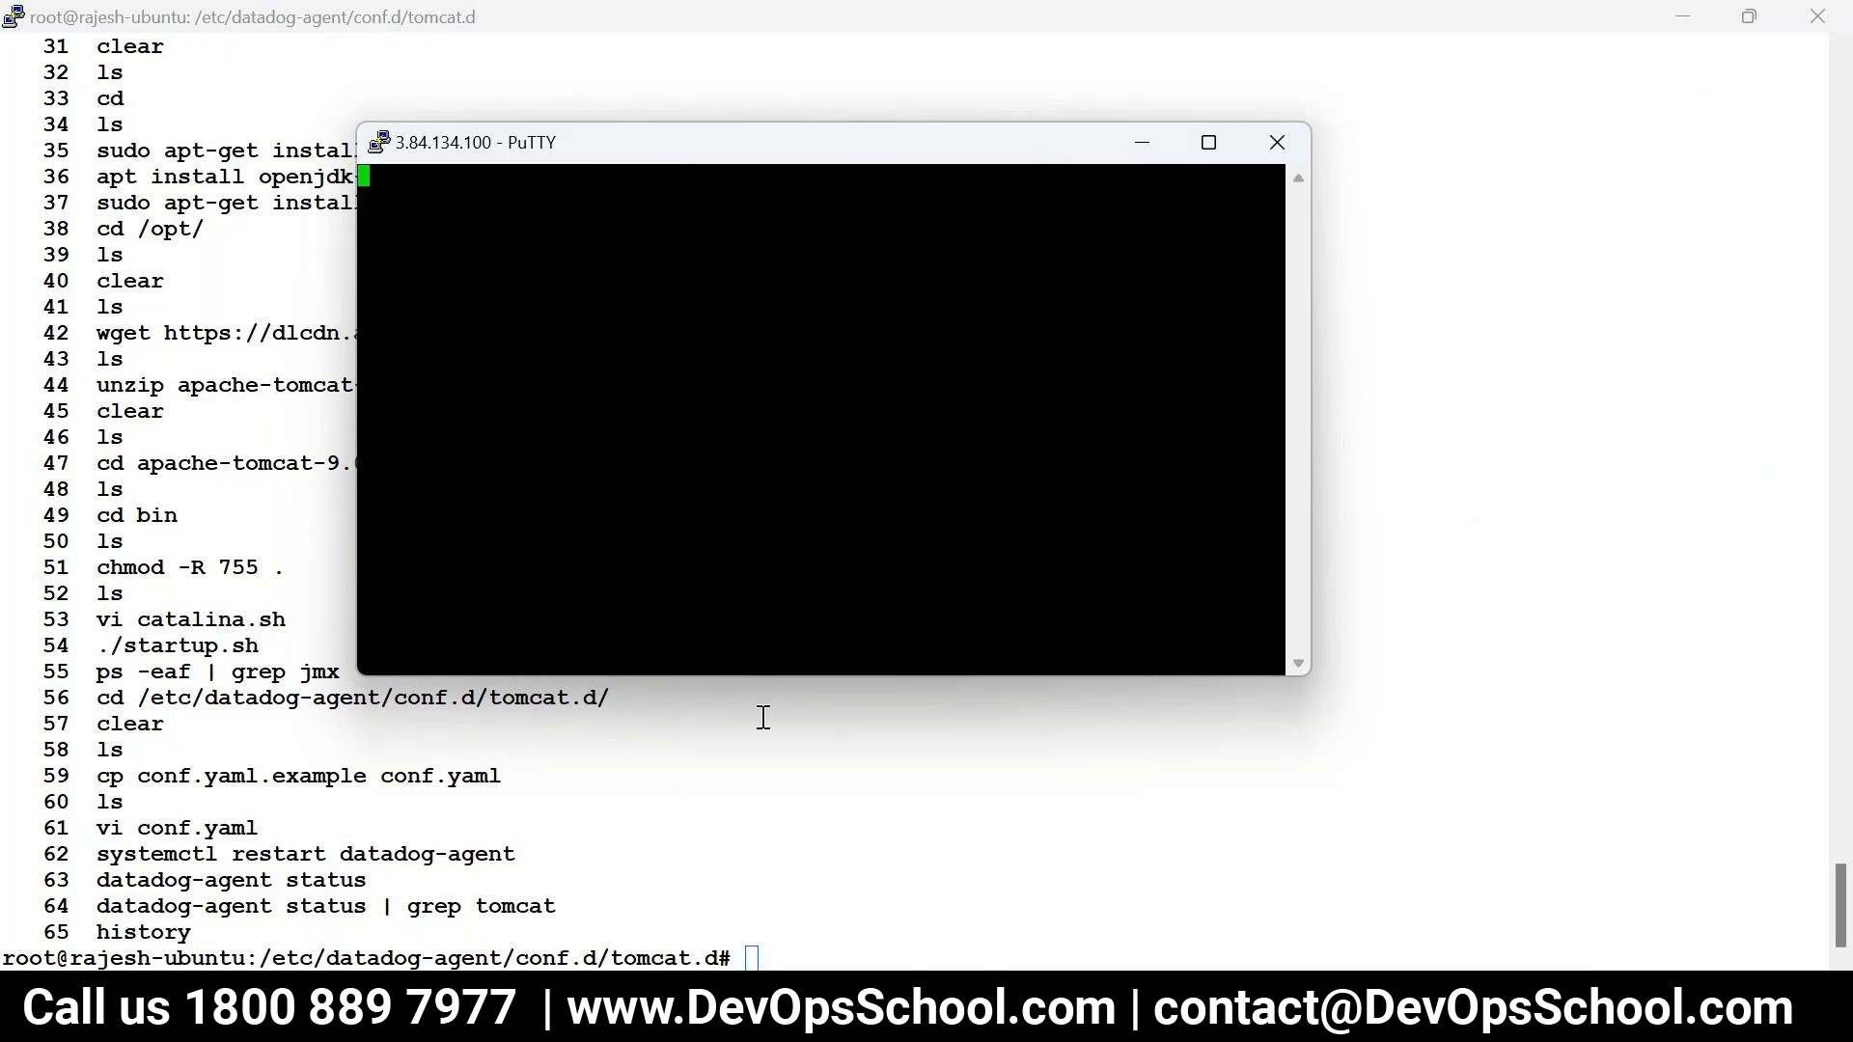
{"action": "mouse_move", "coordinate": [627, 1021]}
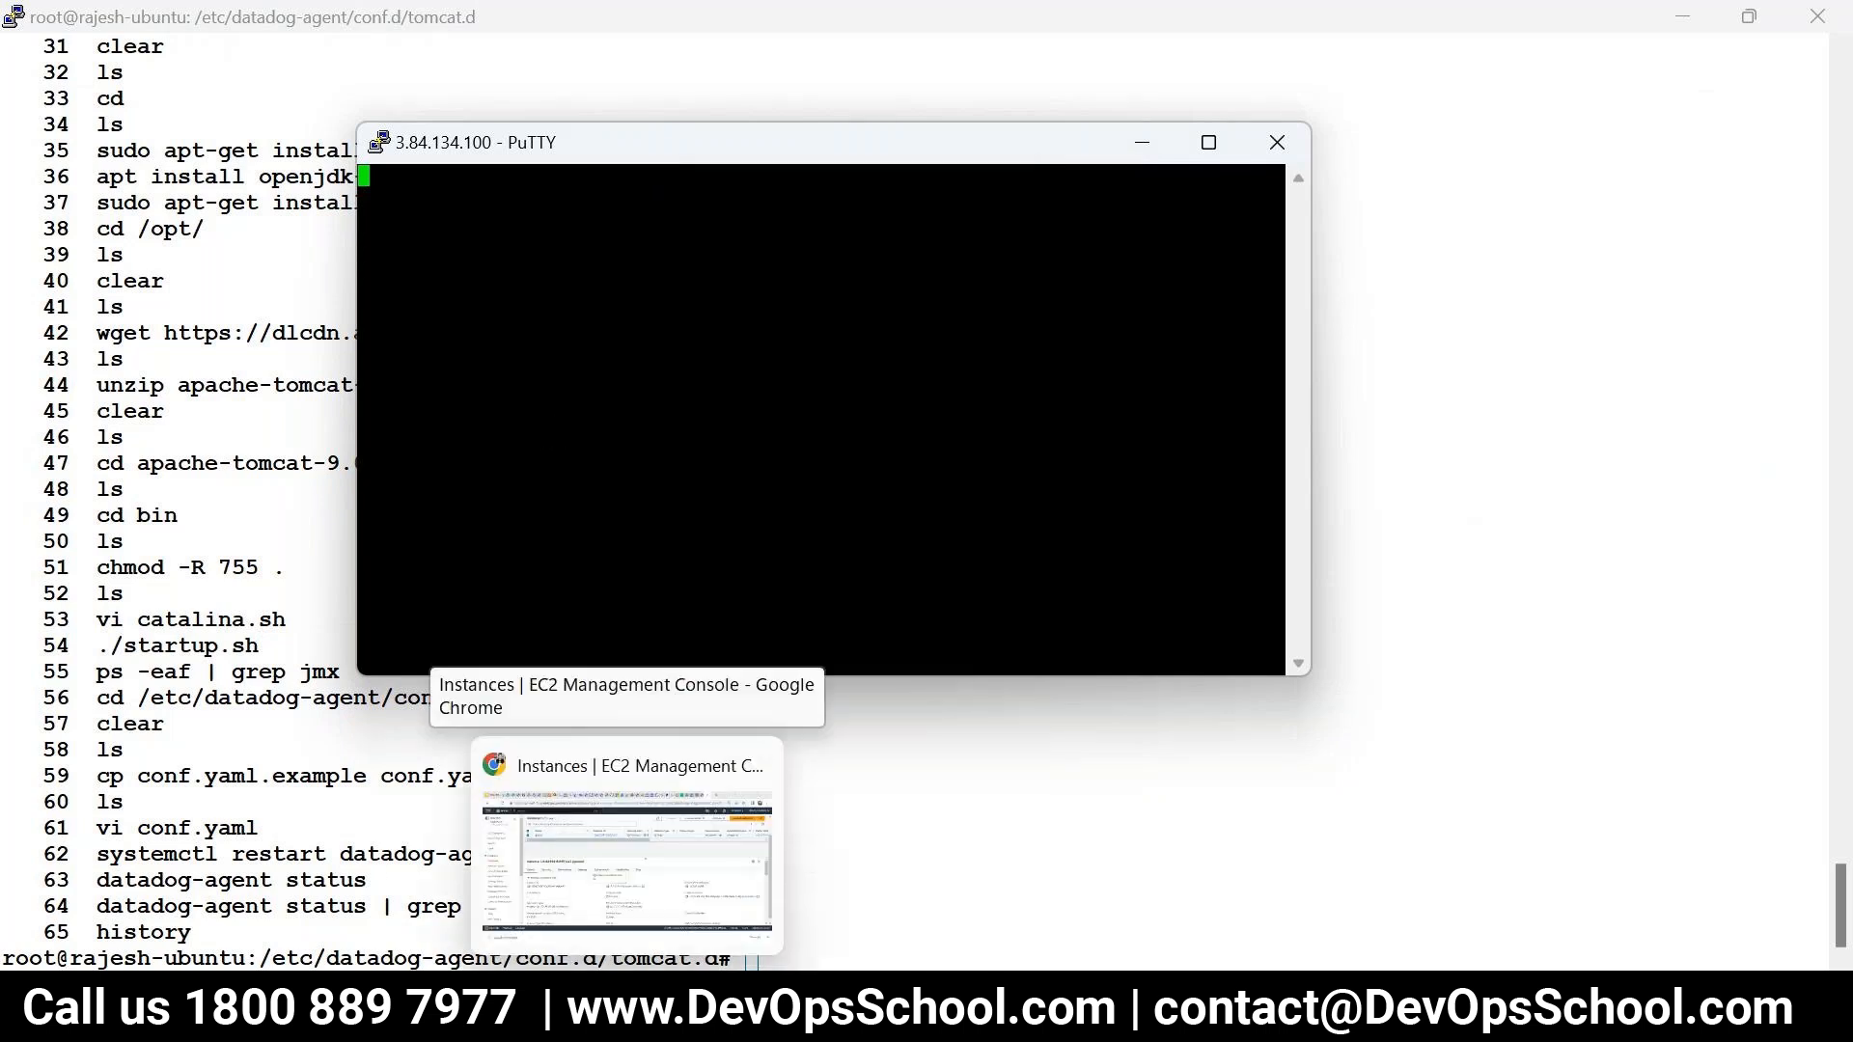
{"action": "left_click", "coordinate": [627, 839]}
{"action": "left_click", "coordinate": [662, 144]}
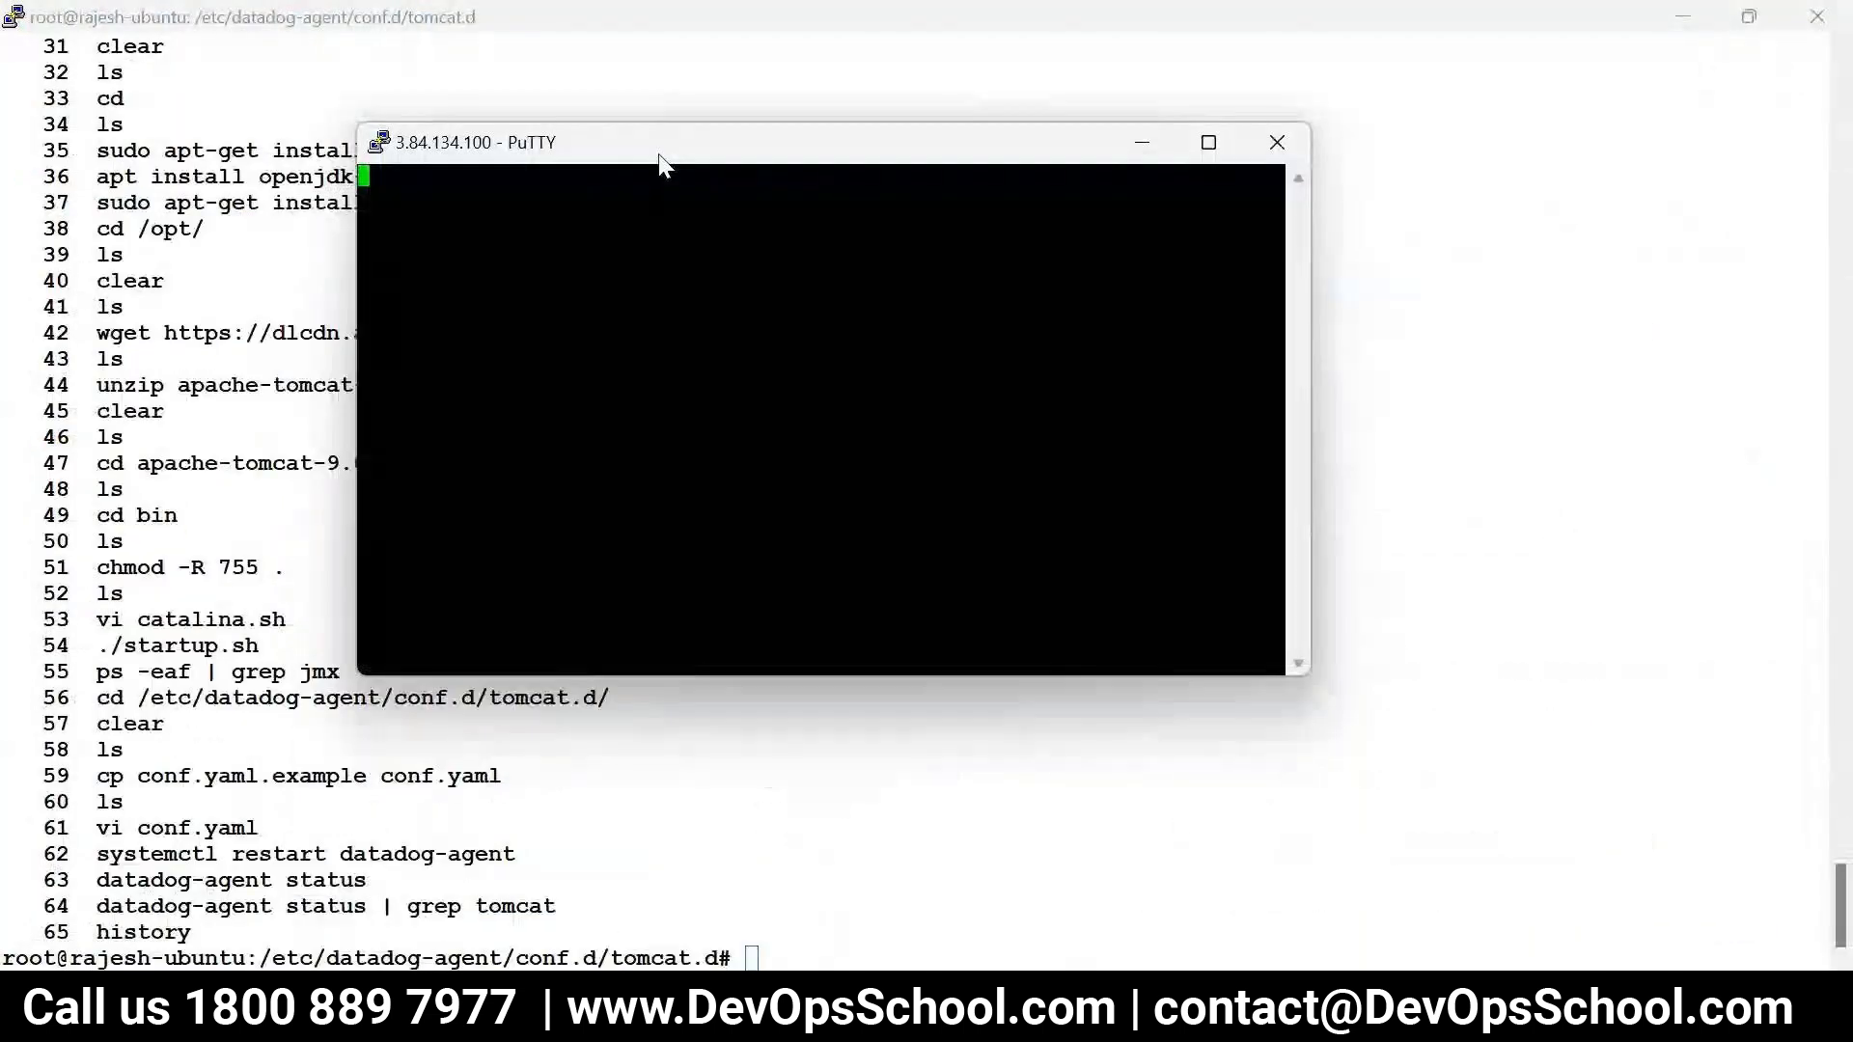
{"action": "right_click", "coordinate": [662, 155]}
- Change the session's terminal font to bold and apply it
{"action": "left_click", "coordinate": [732, 547]}
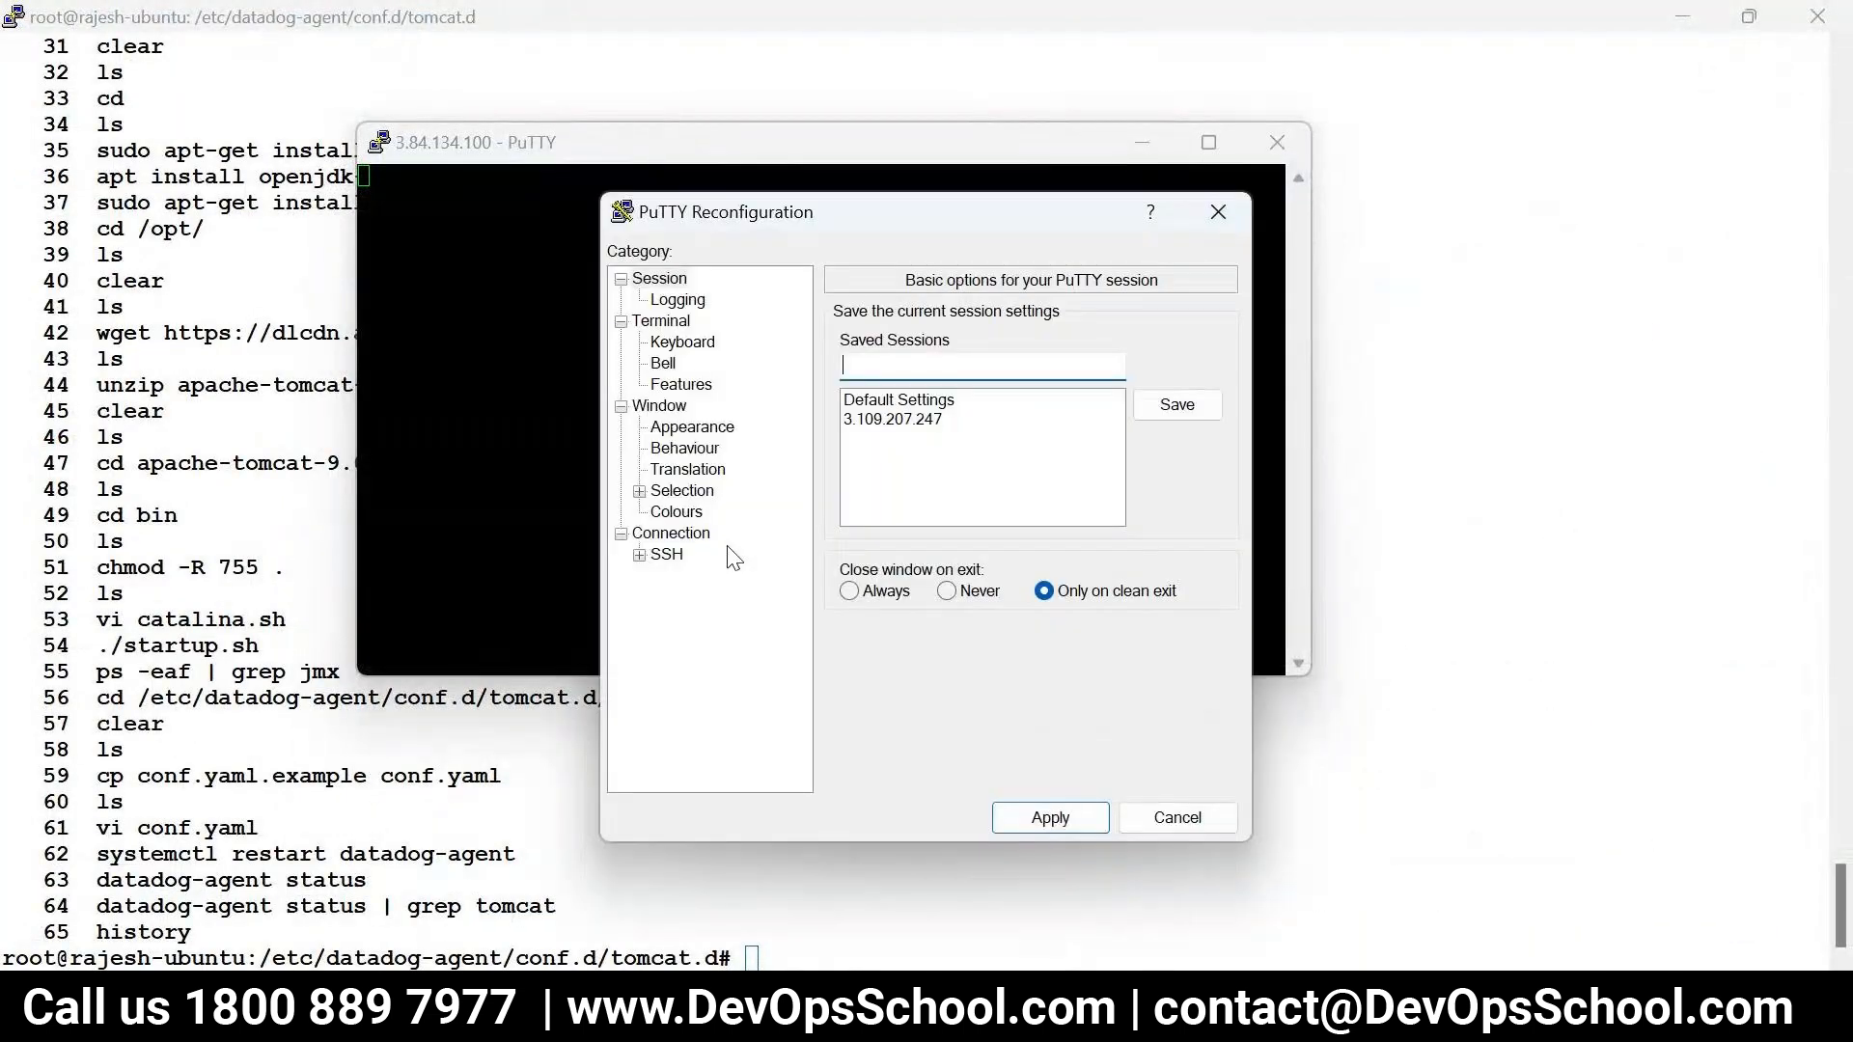
{"action": "left_click", "coordinate": [676, 512]}
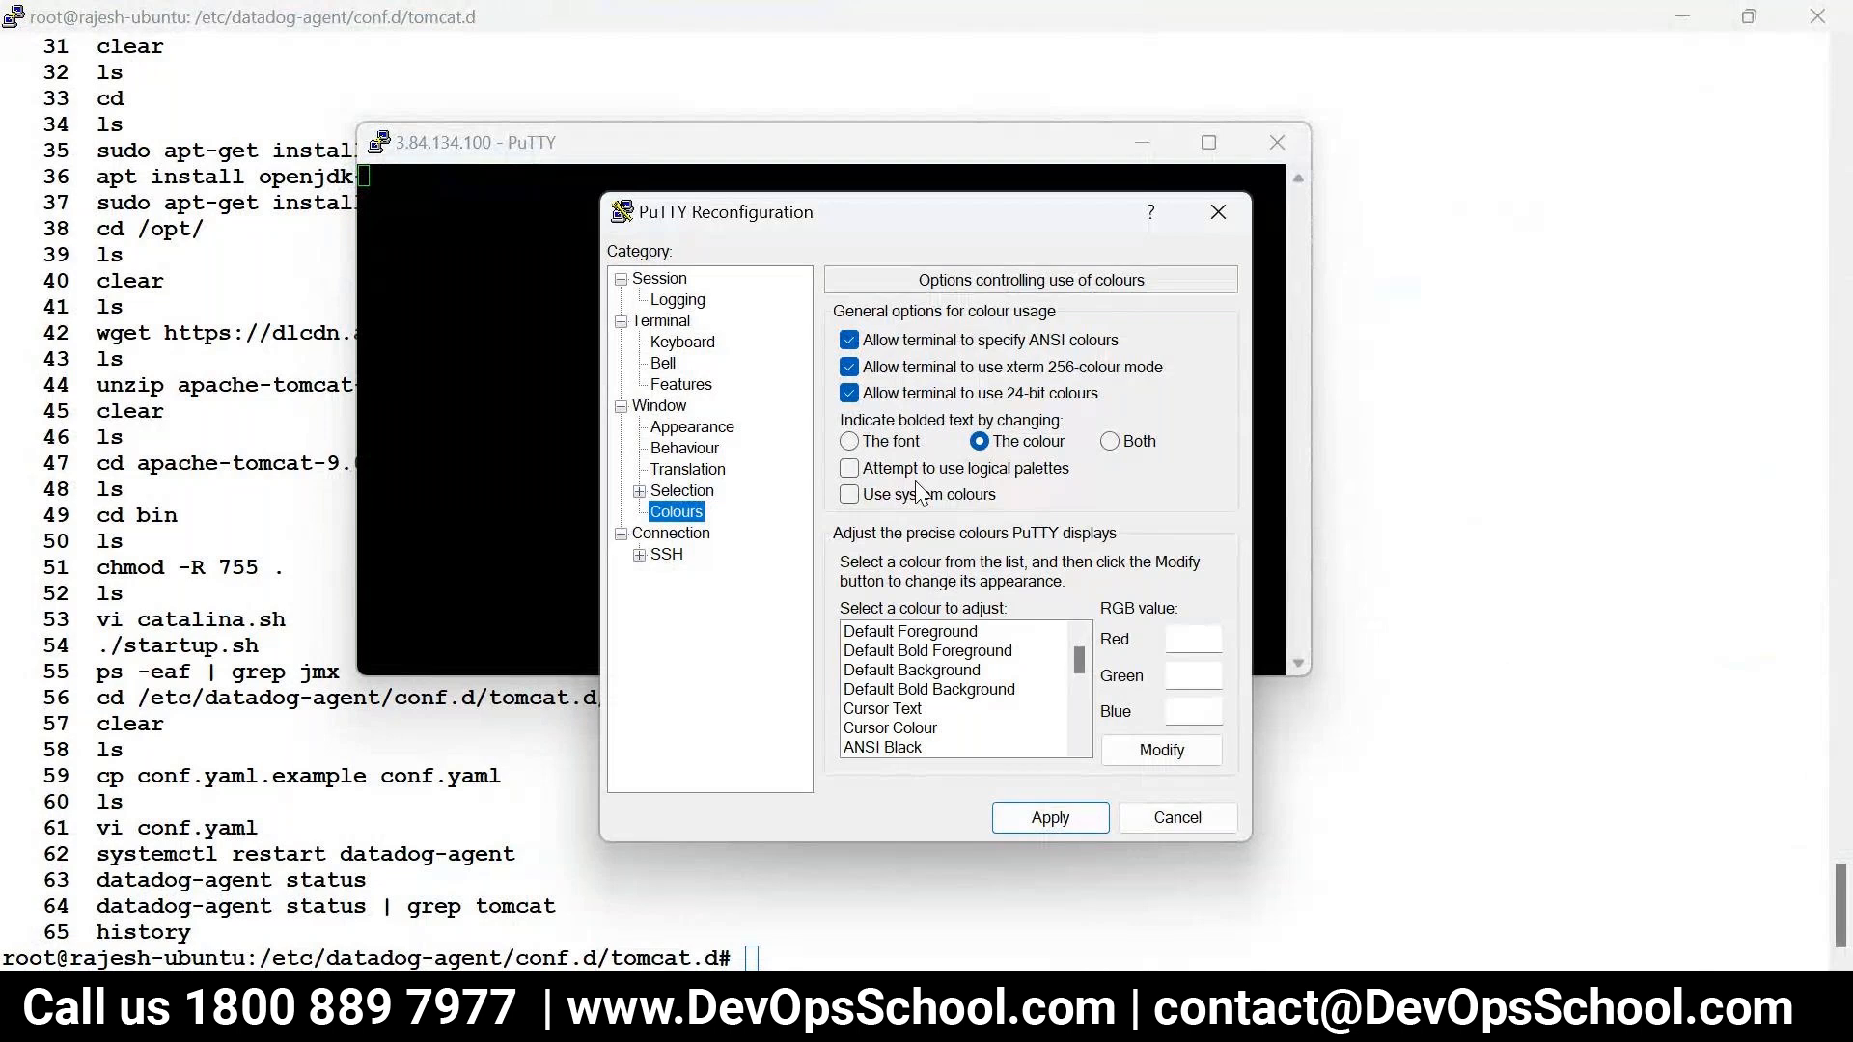
{"action": "left_click", "coordinate": [692, 427]}
{"action": "left_click", "coordinate": [1165, 490]}
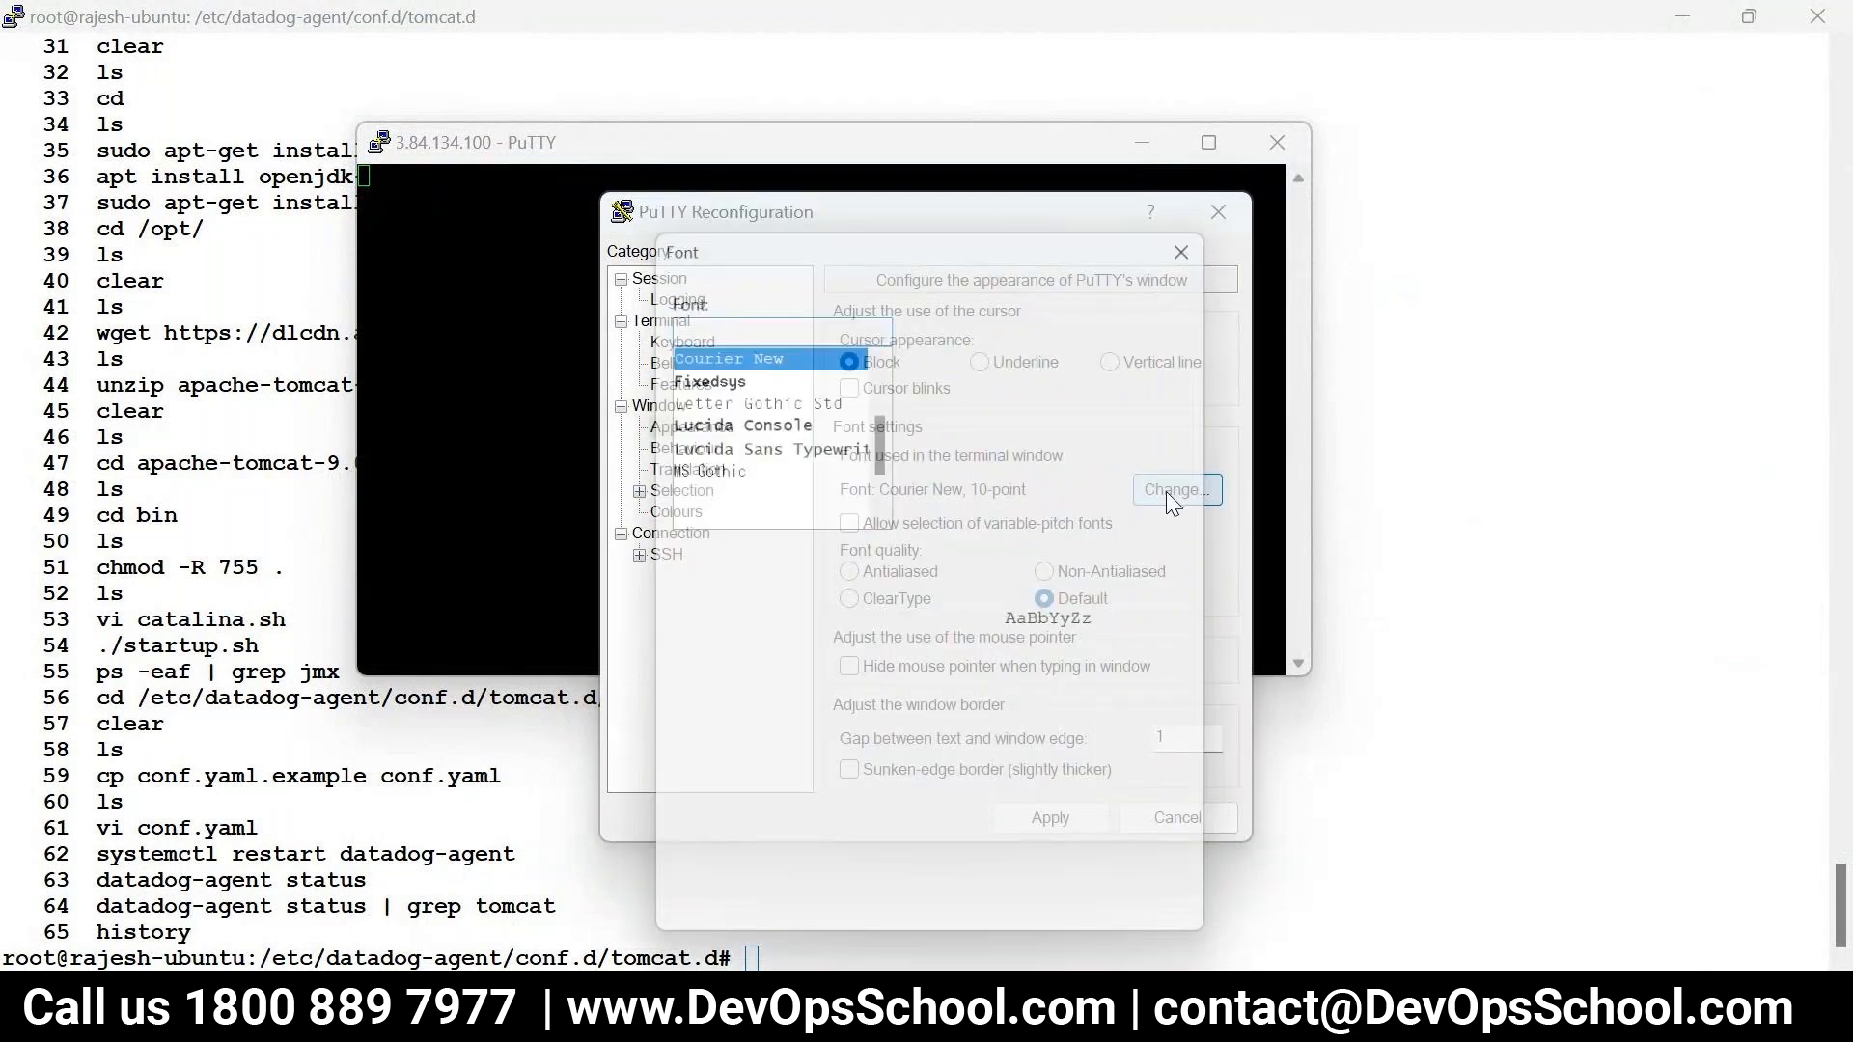
{"action": "left_click", "coordinate": [940, 395]}
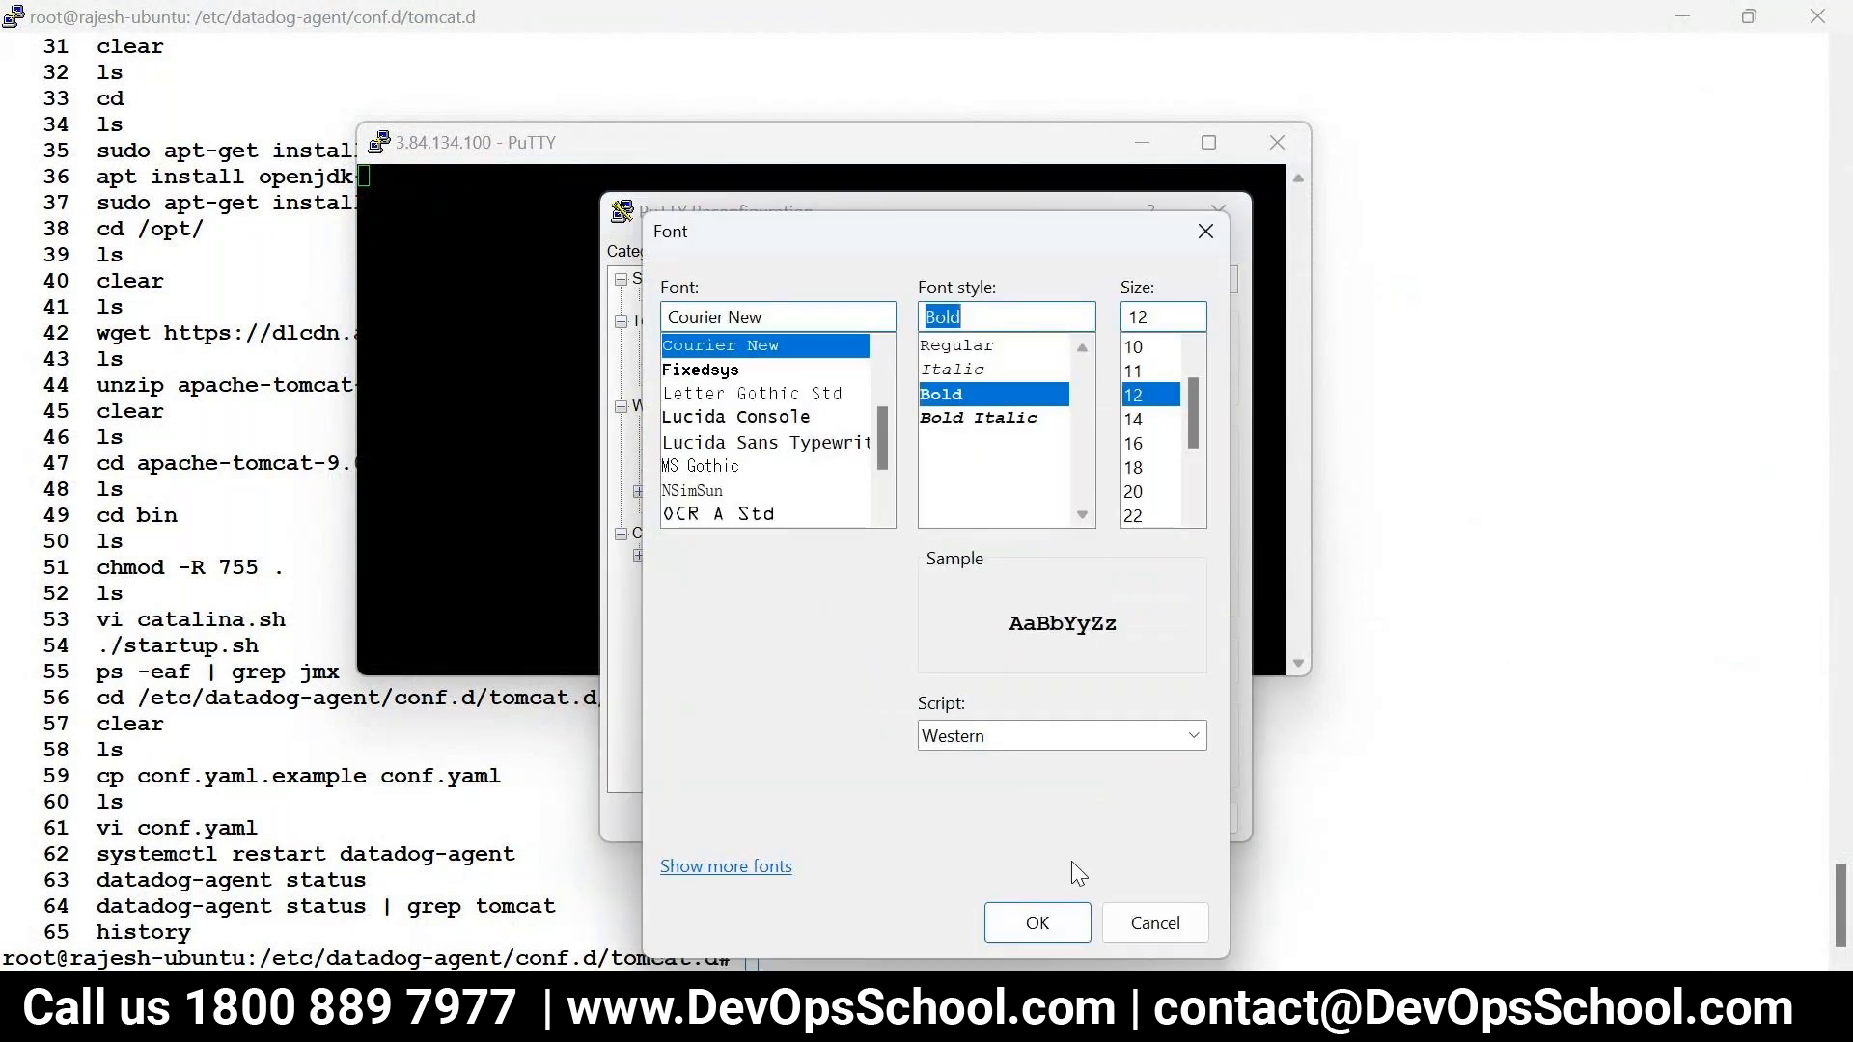
{"action": "left_click", "coordinate": [1038, 916]}
{"action": "left_click", "coordinate": [1050, 818]}
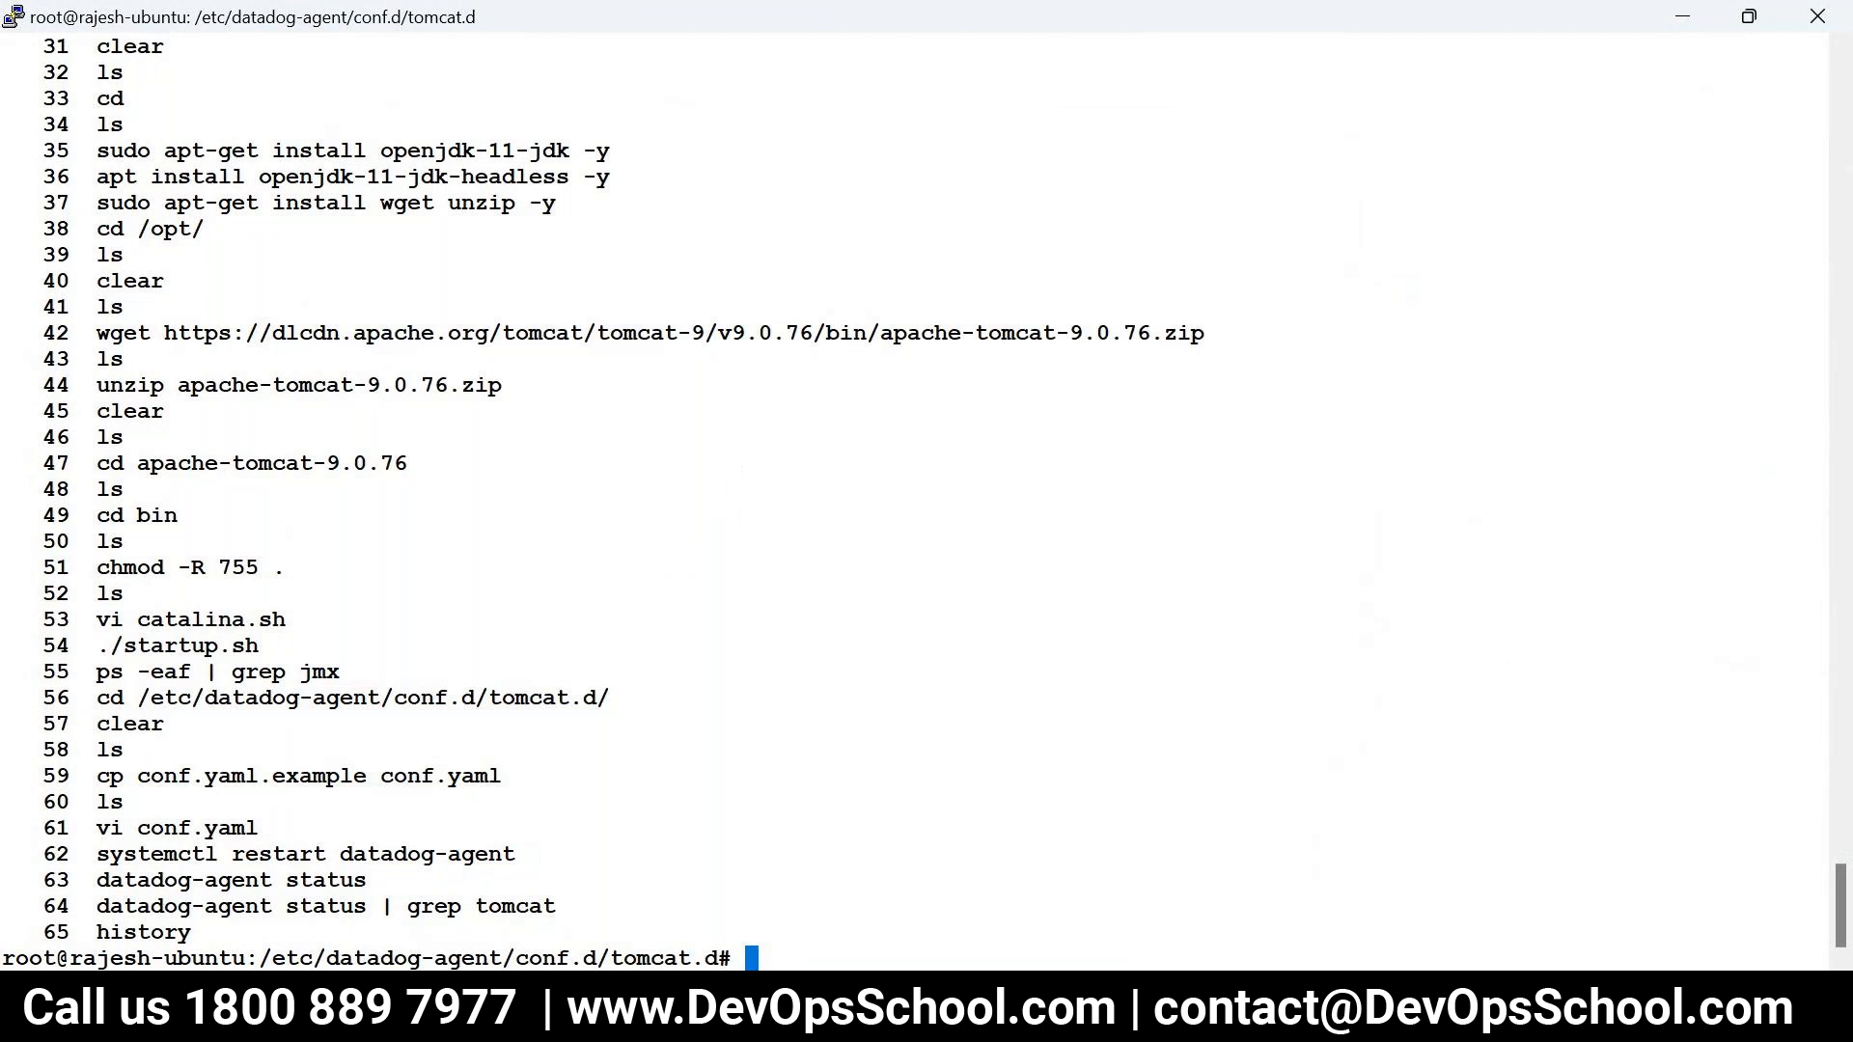
{"action": "left_click", "coordinate": [1087, 866]}
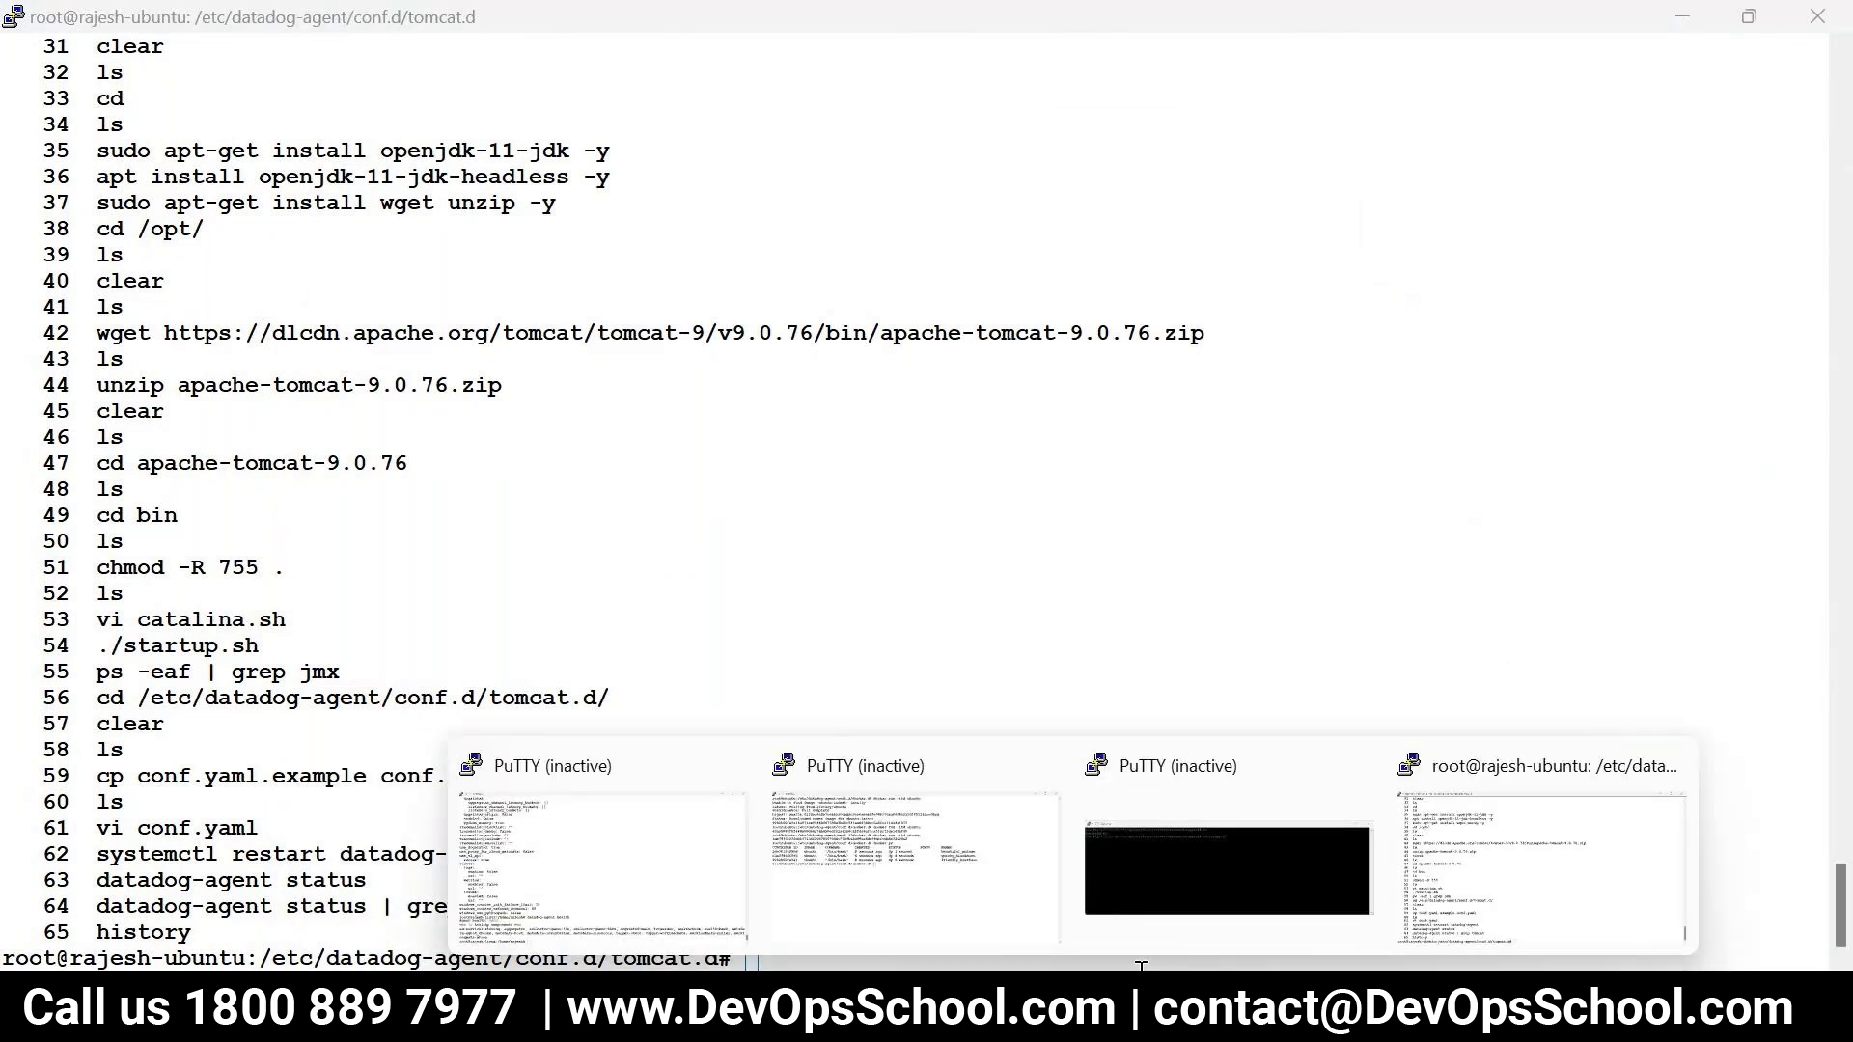
- Bring the original server terminal with its command history back to front
{"action": "left_click", "coordinate": [1509, 876]}
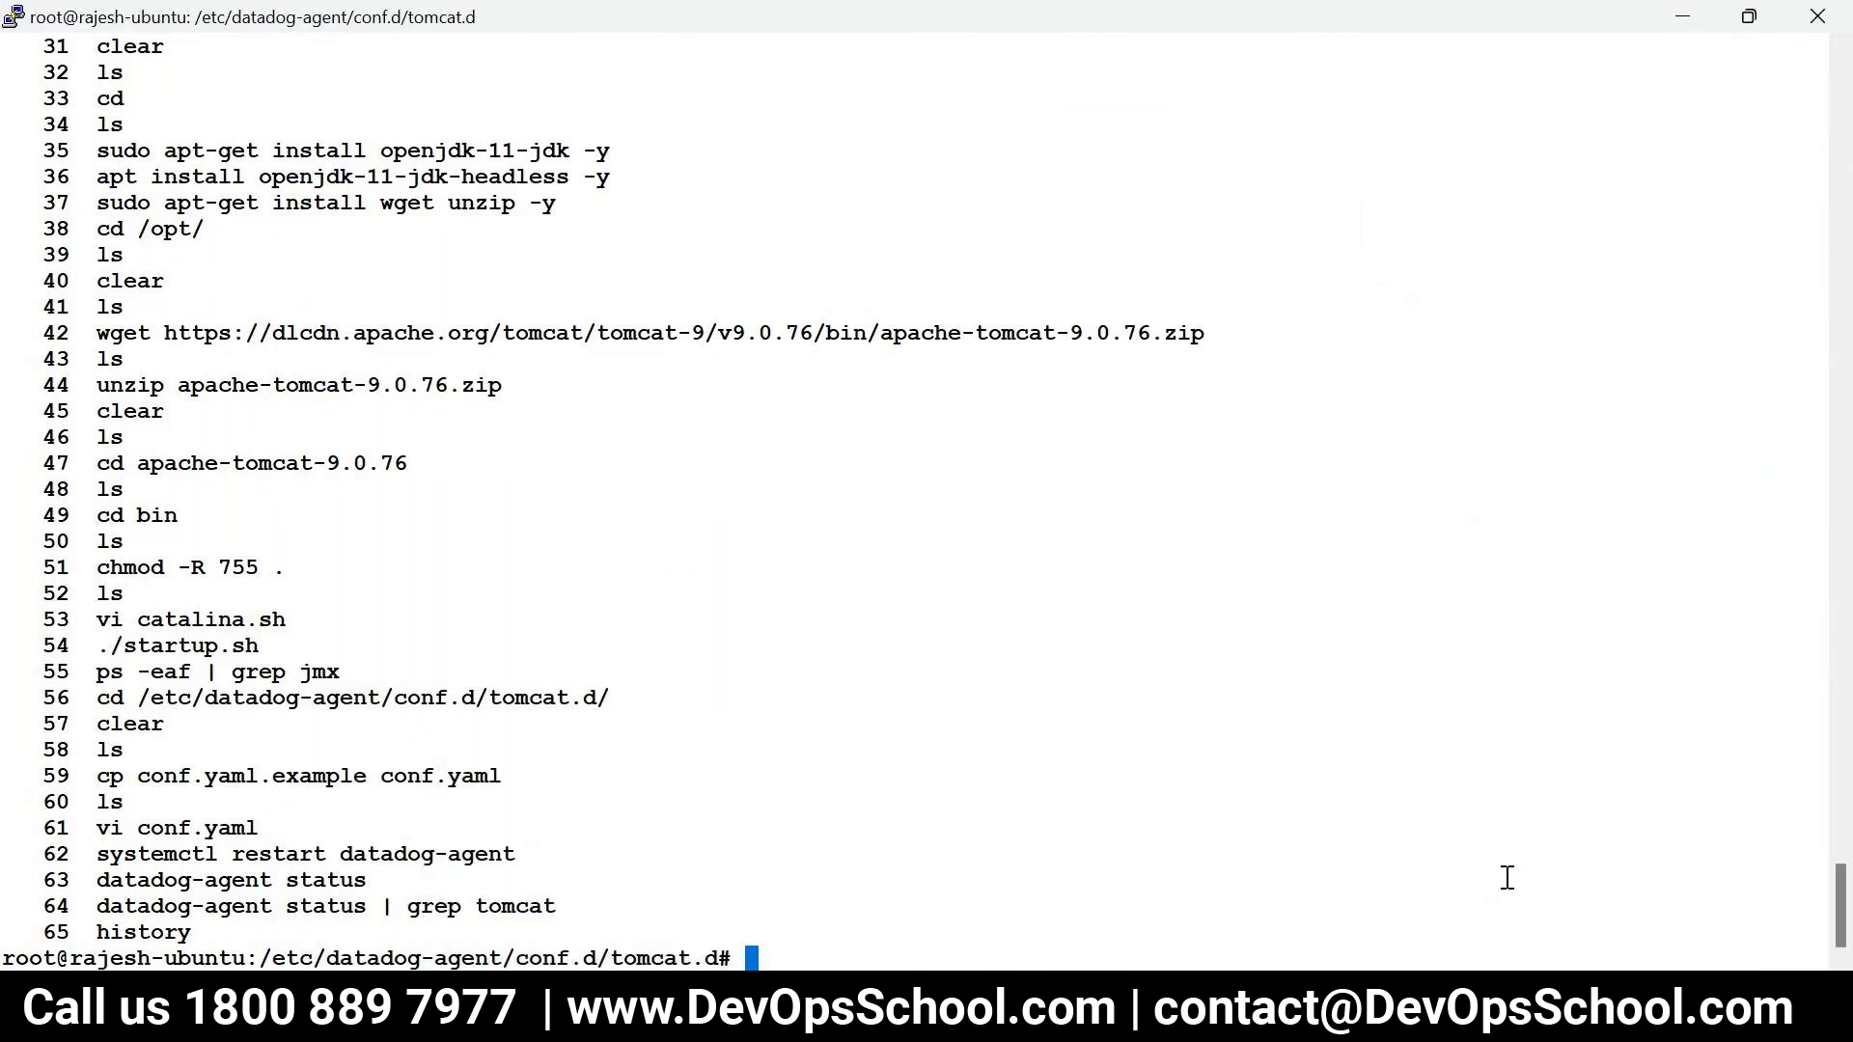
{"action": "left_click", "coordinate": [1046, 819]}
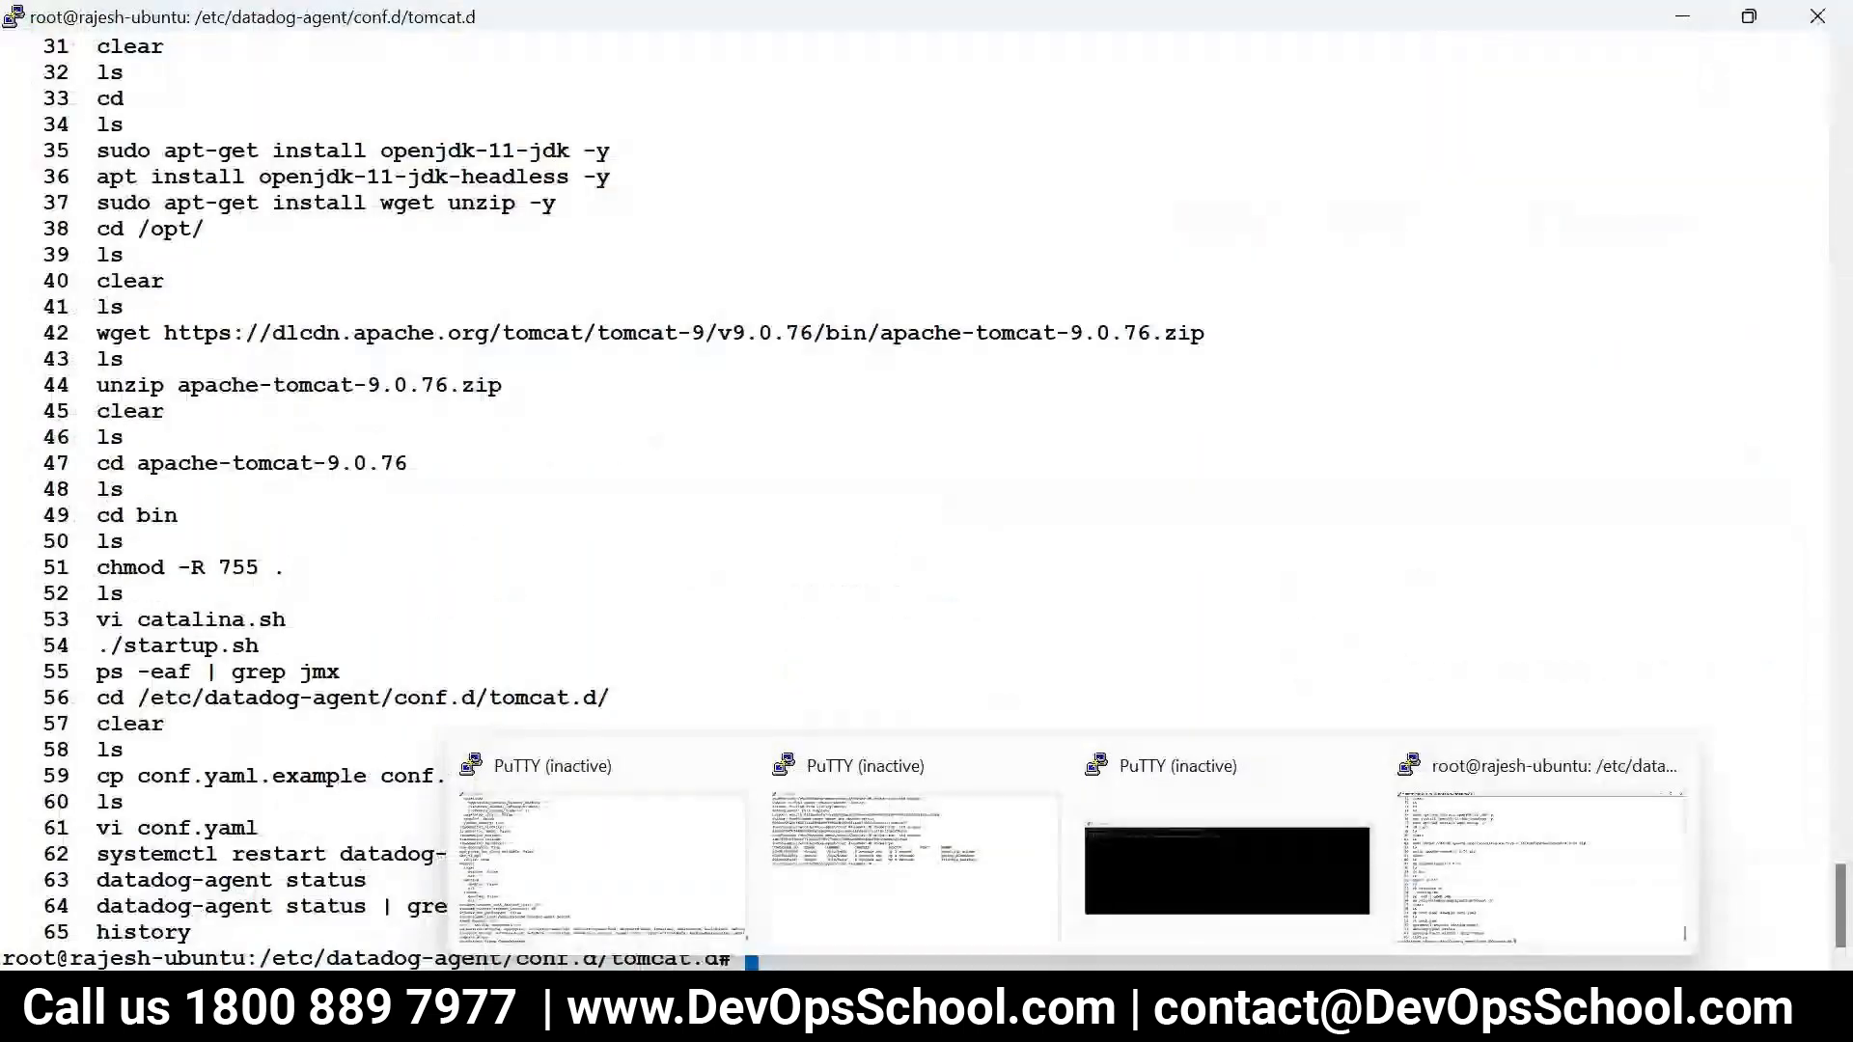
{"action": "left_click", "coordinate": [1491, 883]}
- Open a new SSH session to 3.84.134.100 using the downloaded private key
{"action": "right_click", "coordinate": [598, 25]}
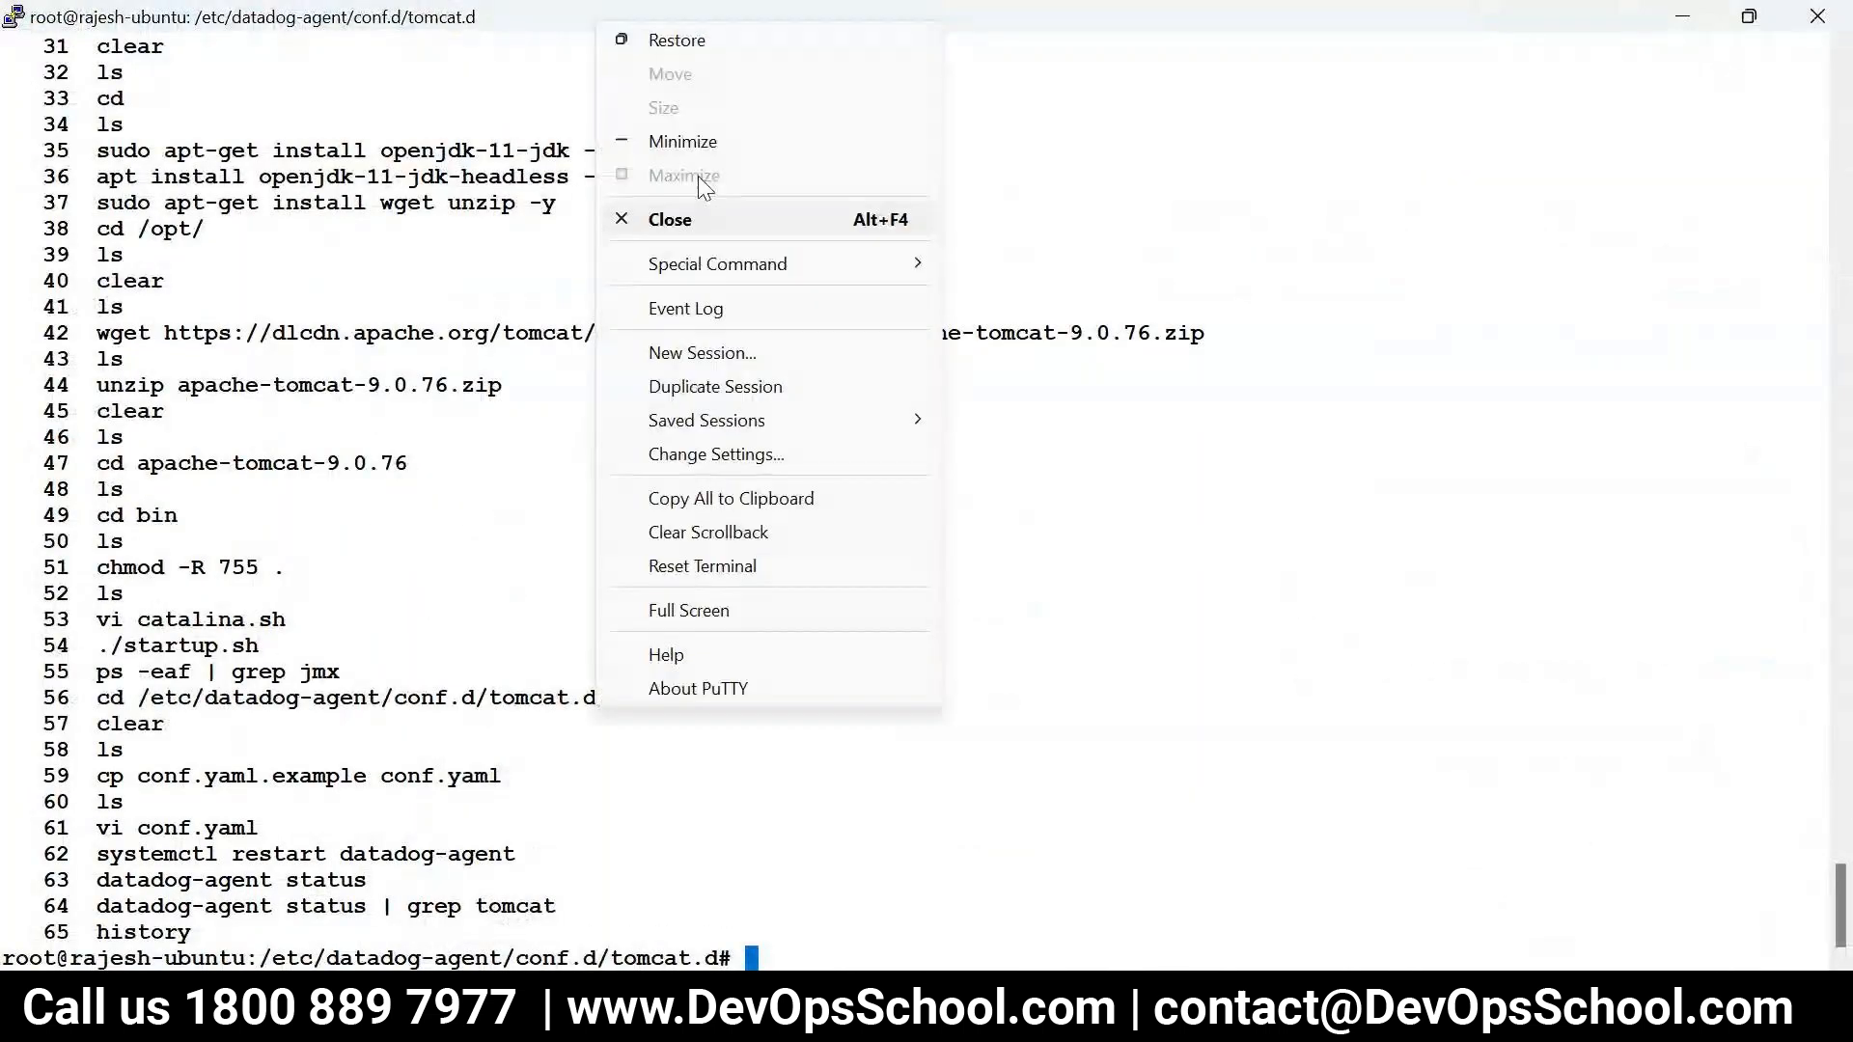
{"action": "left_click", "coordinate": [701, 355]}
{"action": "key", "text": "ctrl+v"}
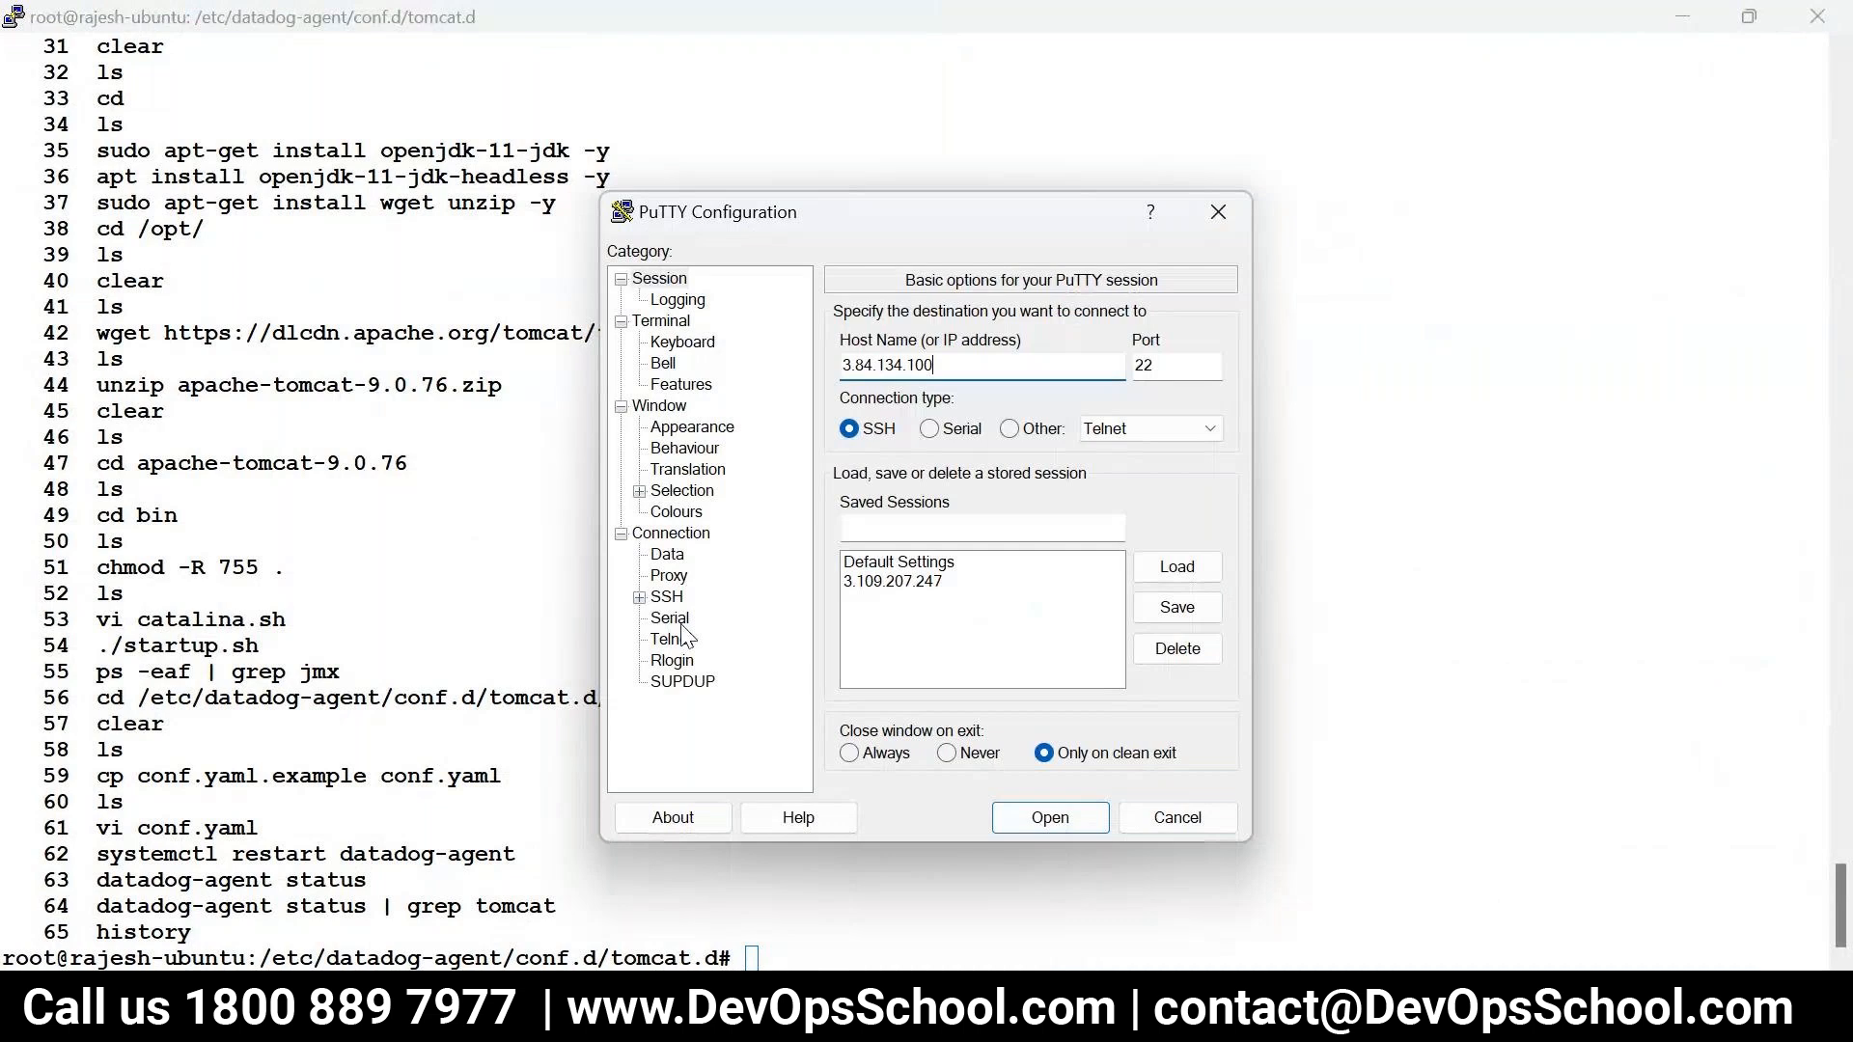
{"action": "left_click", "coordinate": [639, 597]}
{"action": "left_click", "coordinate": [685, 661]}
{"action": "left_click", "coordinate": [657, 661]}
{"action": "left_click", "coordinate": [726, 681]}
{"action": "left_click", "coordinate": [1175, 372]}
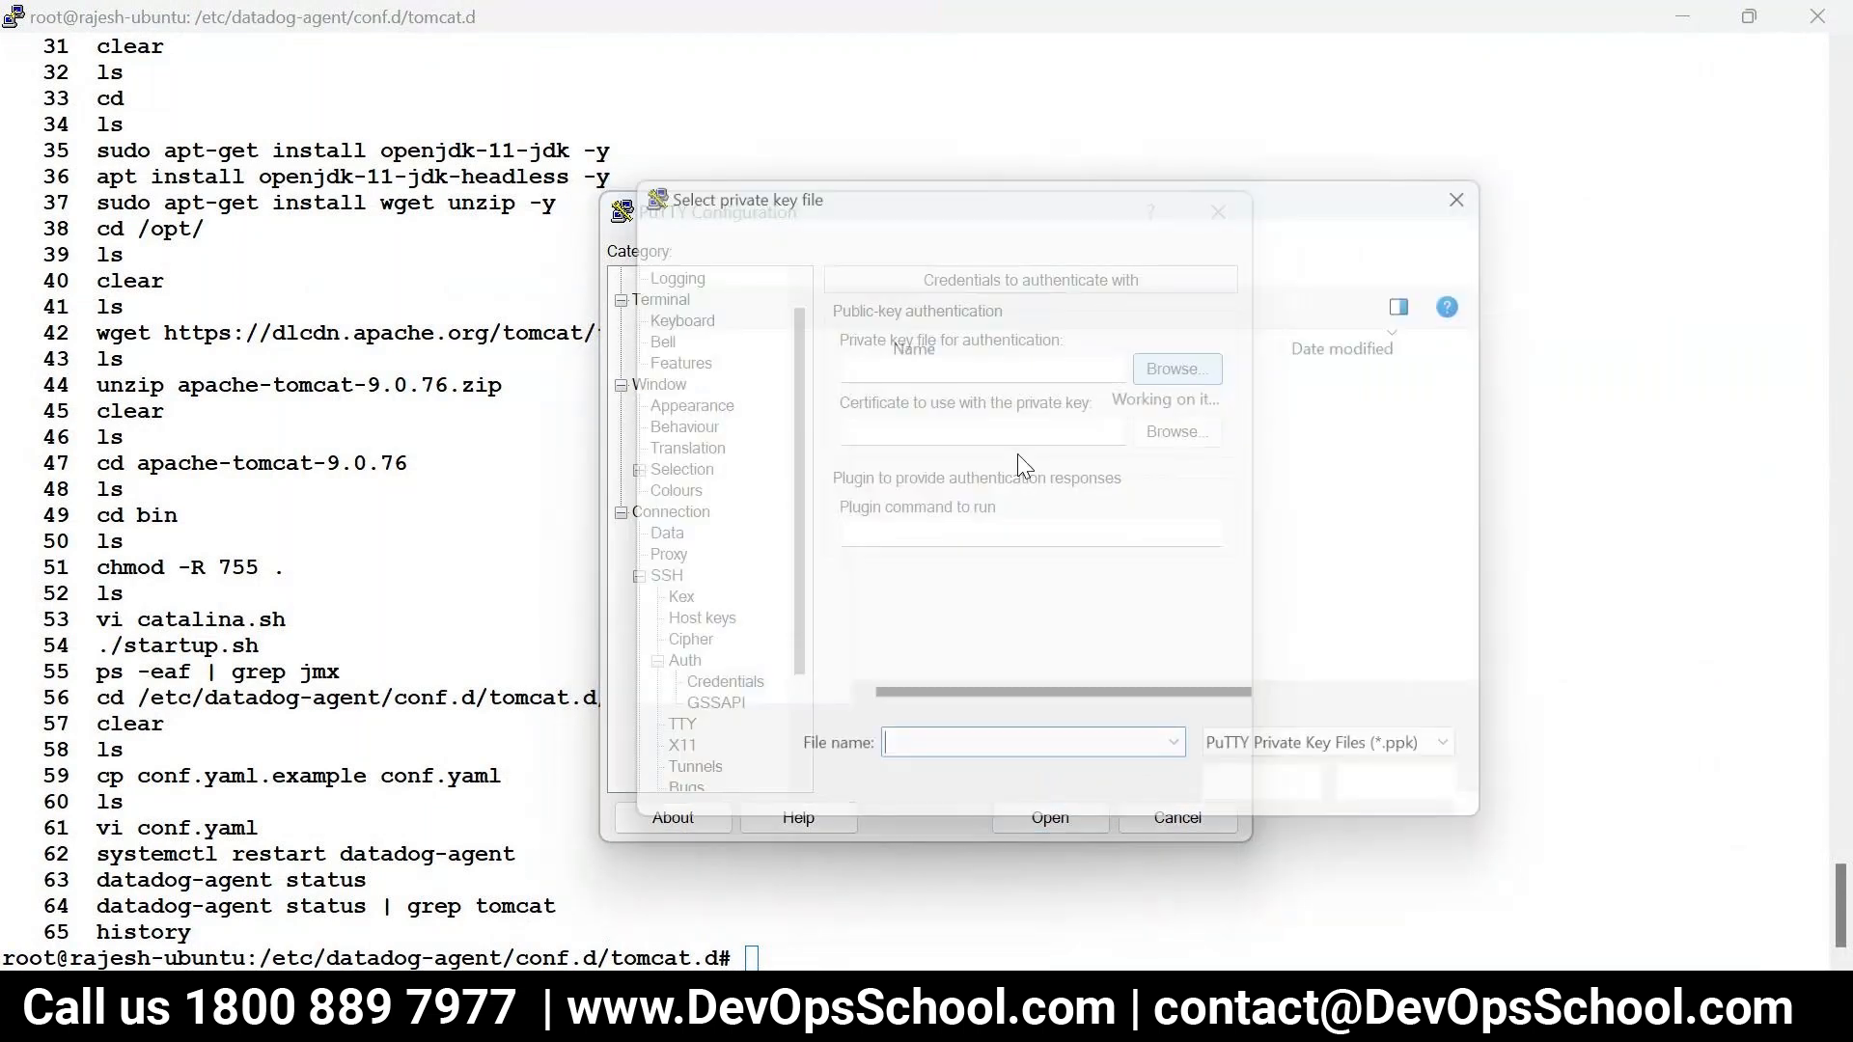
{"action": "left_click", "coordinate": [947, 430]}
{"action": "left_click", "coordinate": [1276, 809]}
{"action": "left_click", "coordinate": [1066, 817]}
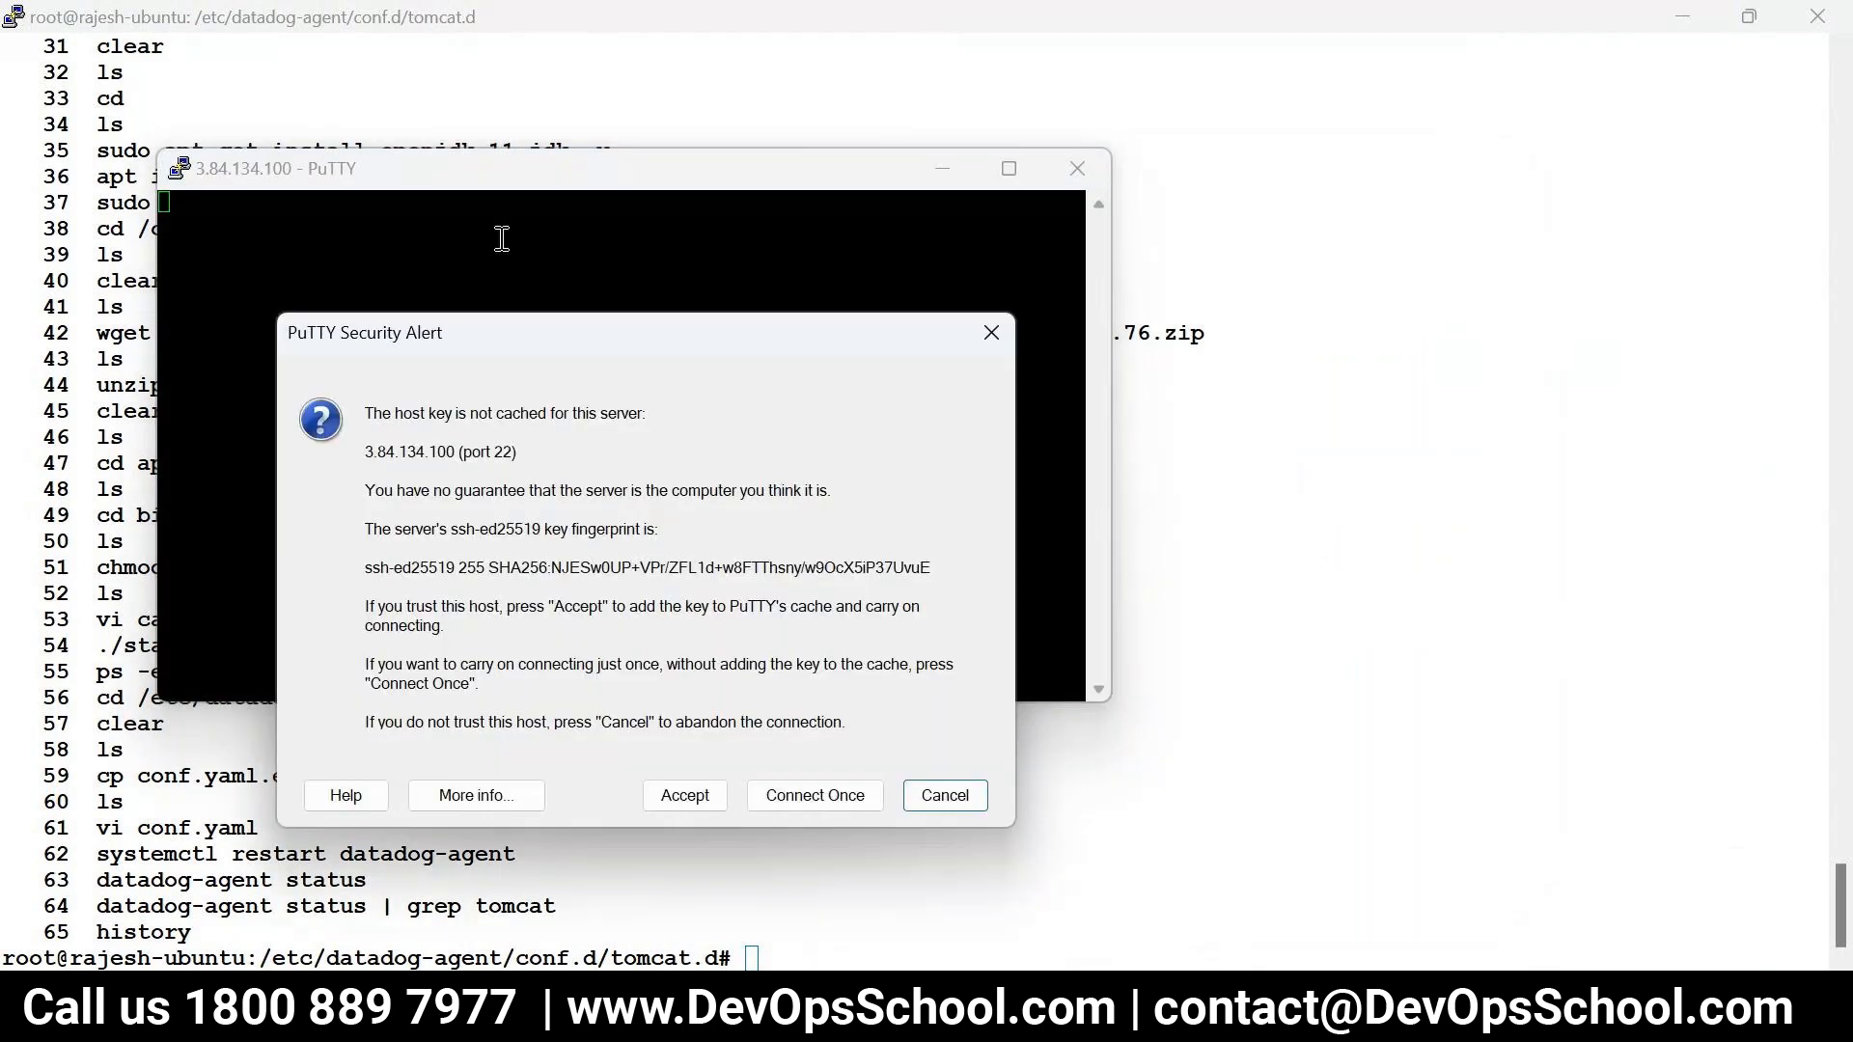
- Accept the server's host key and log in as ubuntu
{"action": "left_click", "coordinate": [675, 796]}
{"action": "type", "text": "ubuntu"}
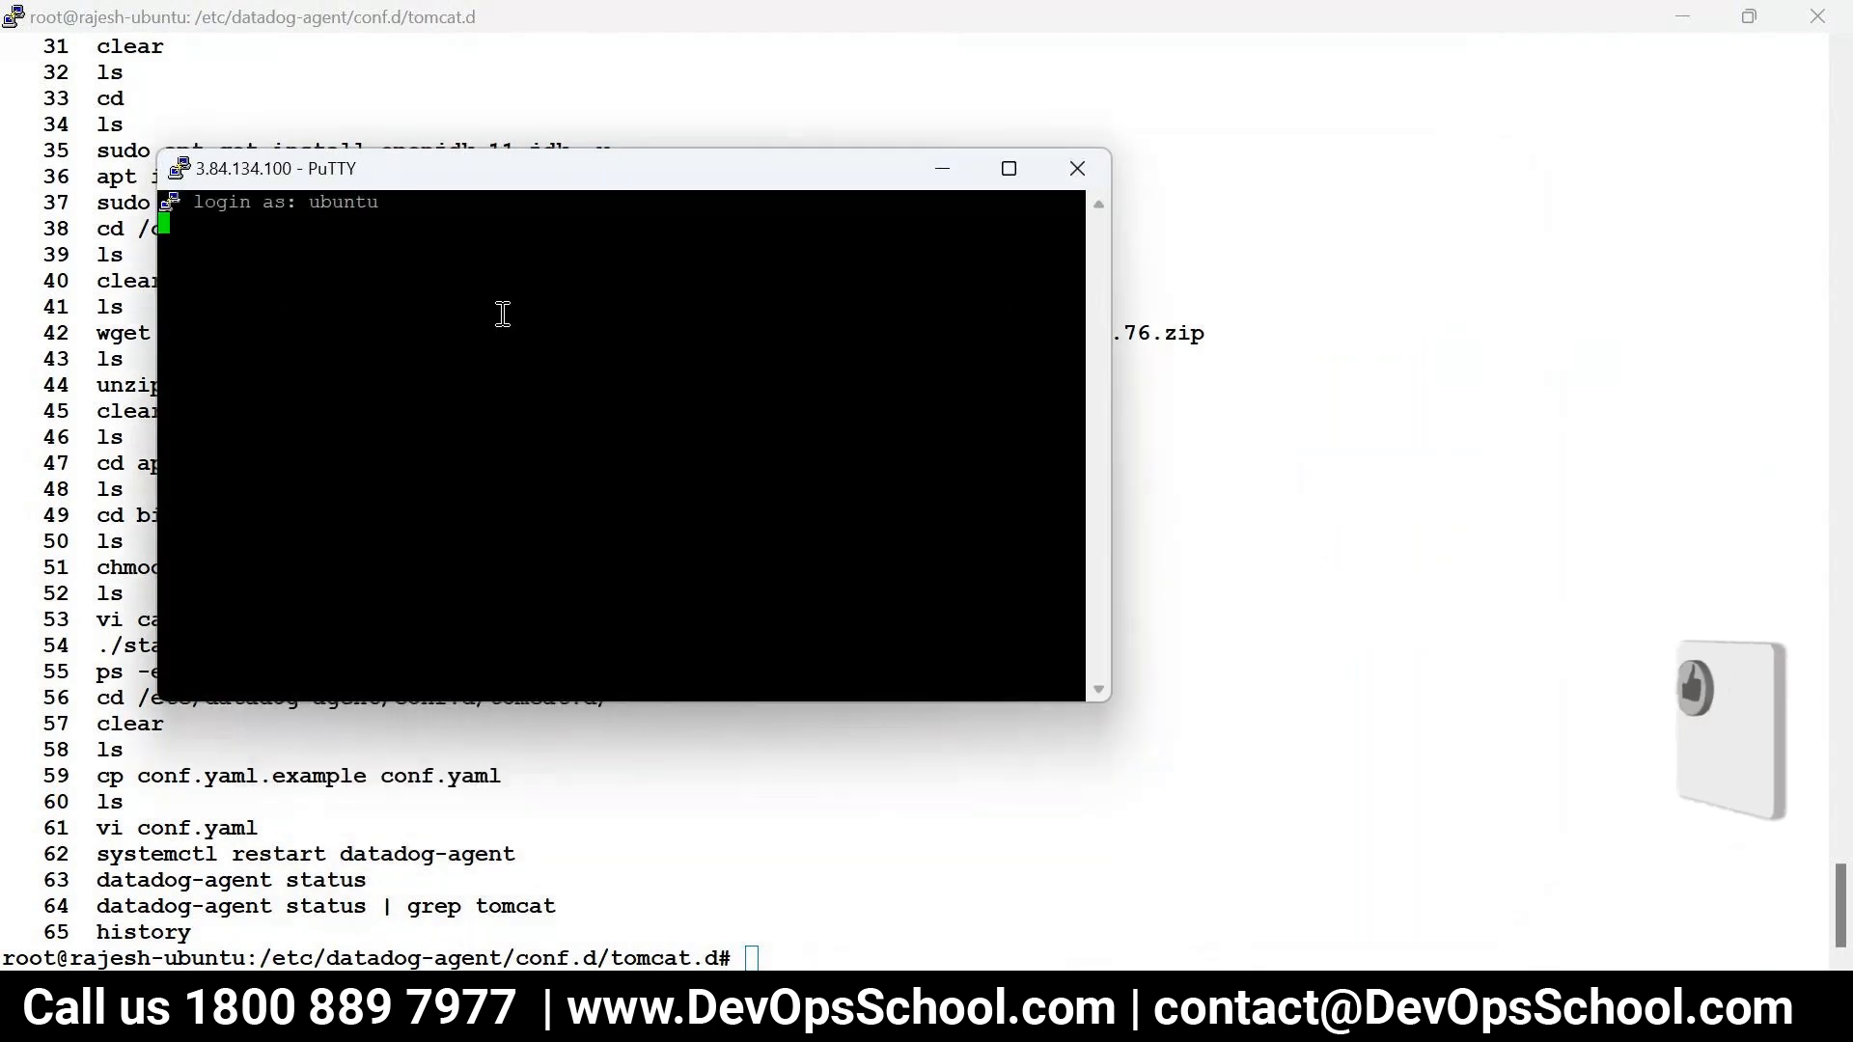
{"action": "key", "text": "Return"}
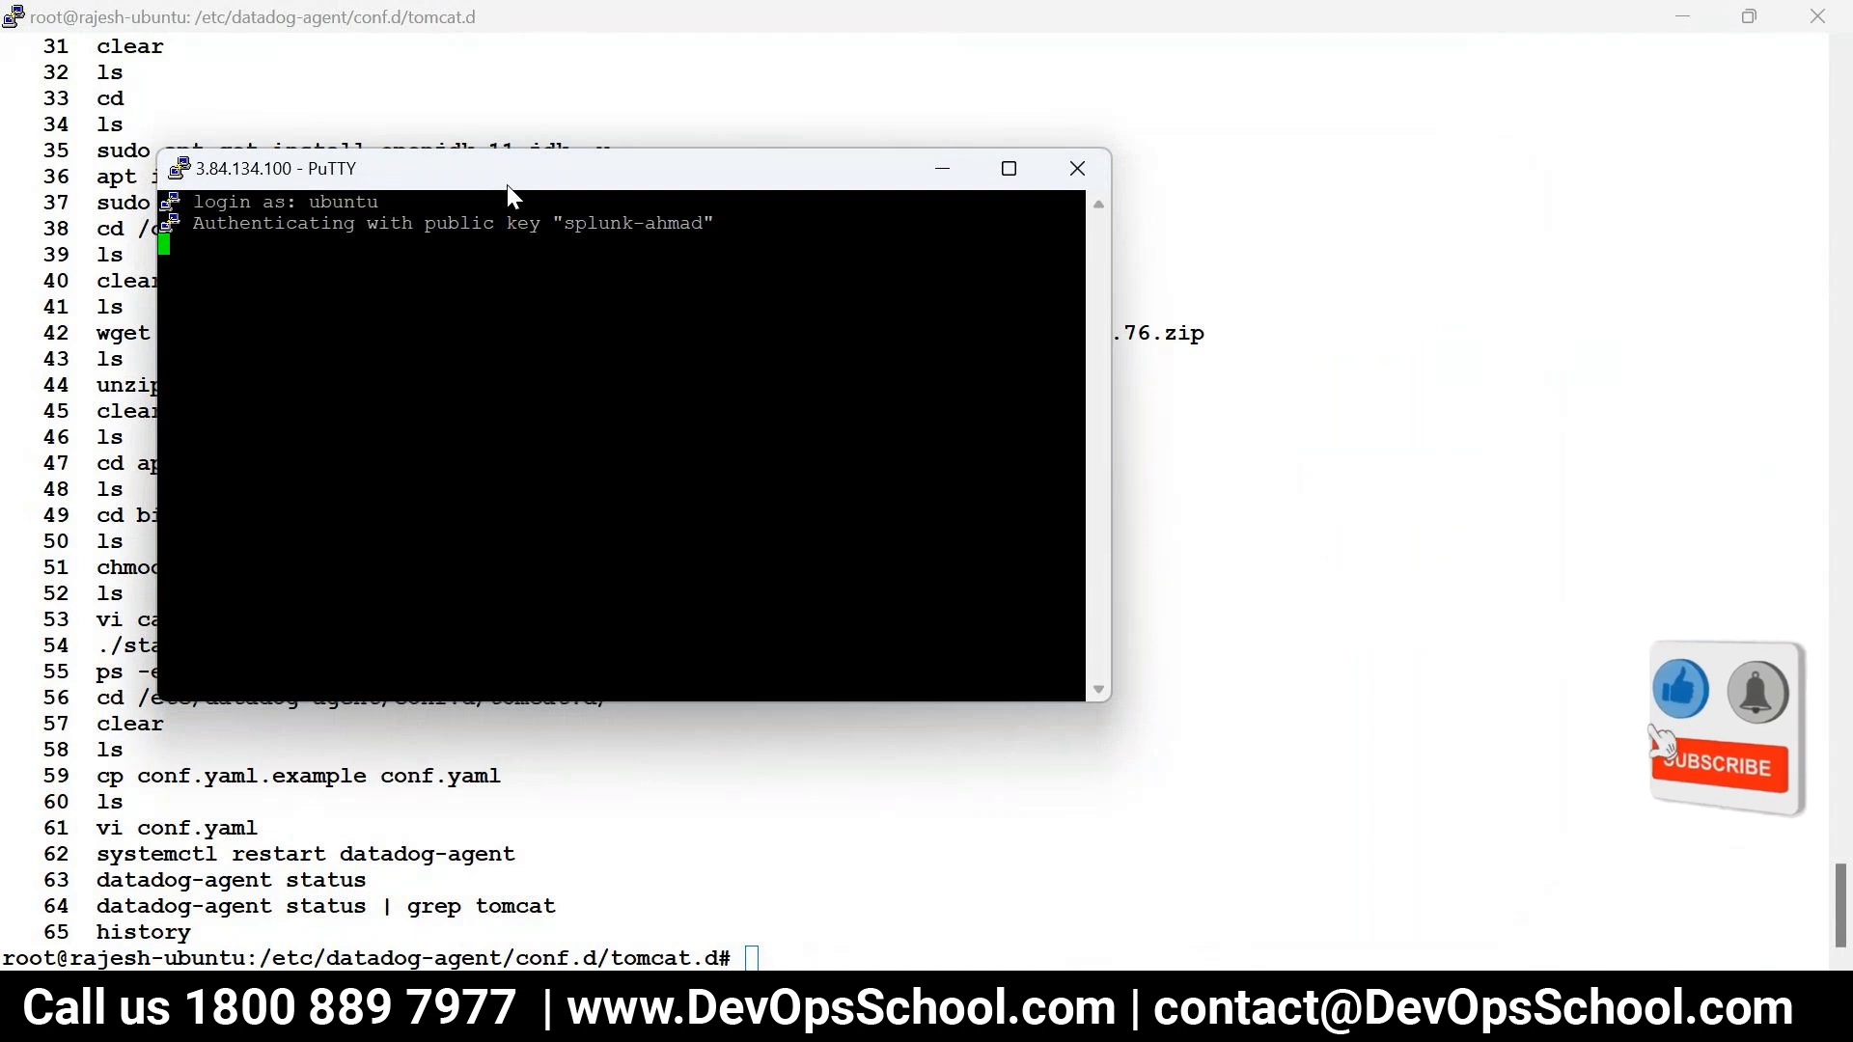
- Switch the session's terminal font to bold 12-point Courier New
{"action": "right_click", "coordinate": [506, 183]}
{"action": "left_click", "coordinate": [587, 617]}
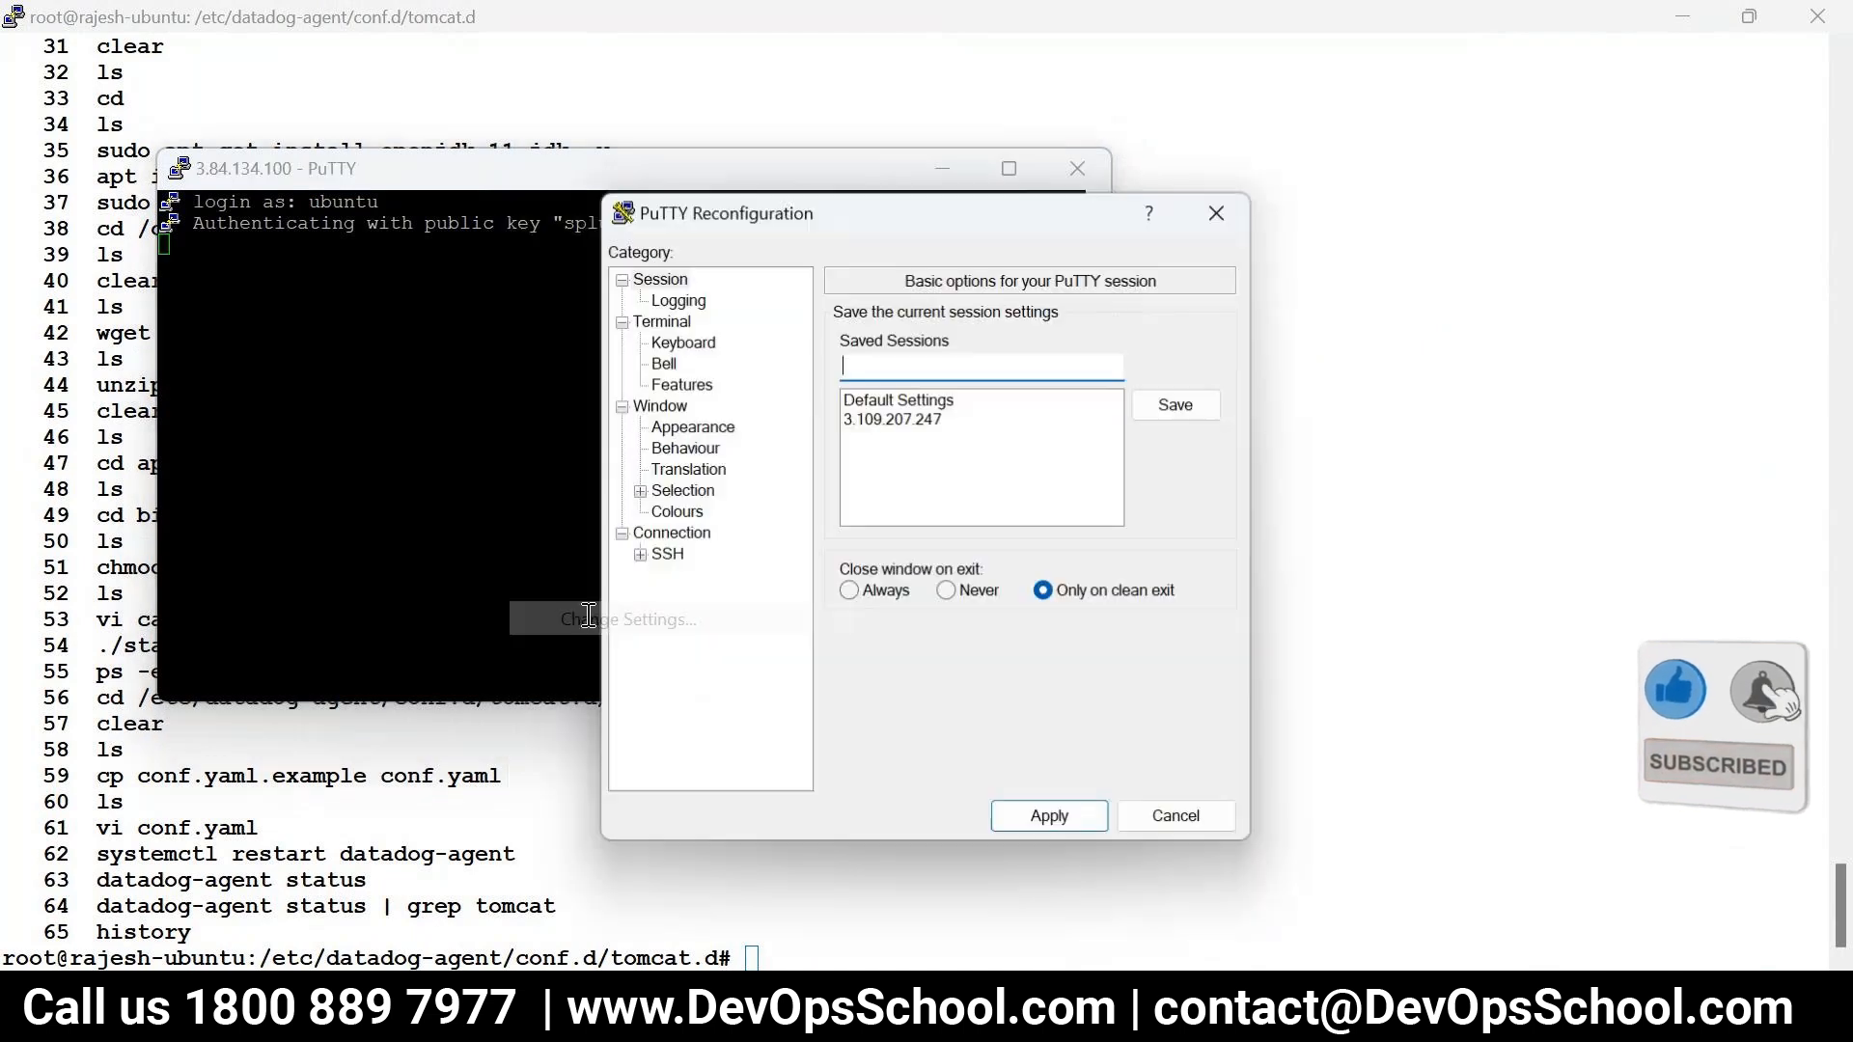
{"action": "left_click", "coordinate": [682, 490]}
{"action": "left_click", "coordinate": [676, 511]}
{"action": "left_click", "coordinate": [692, 426]}
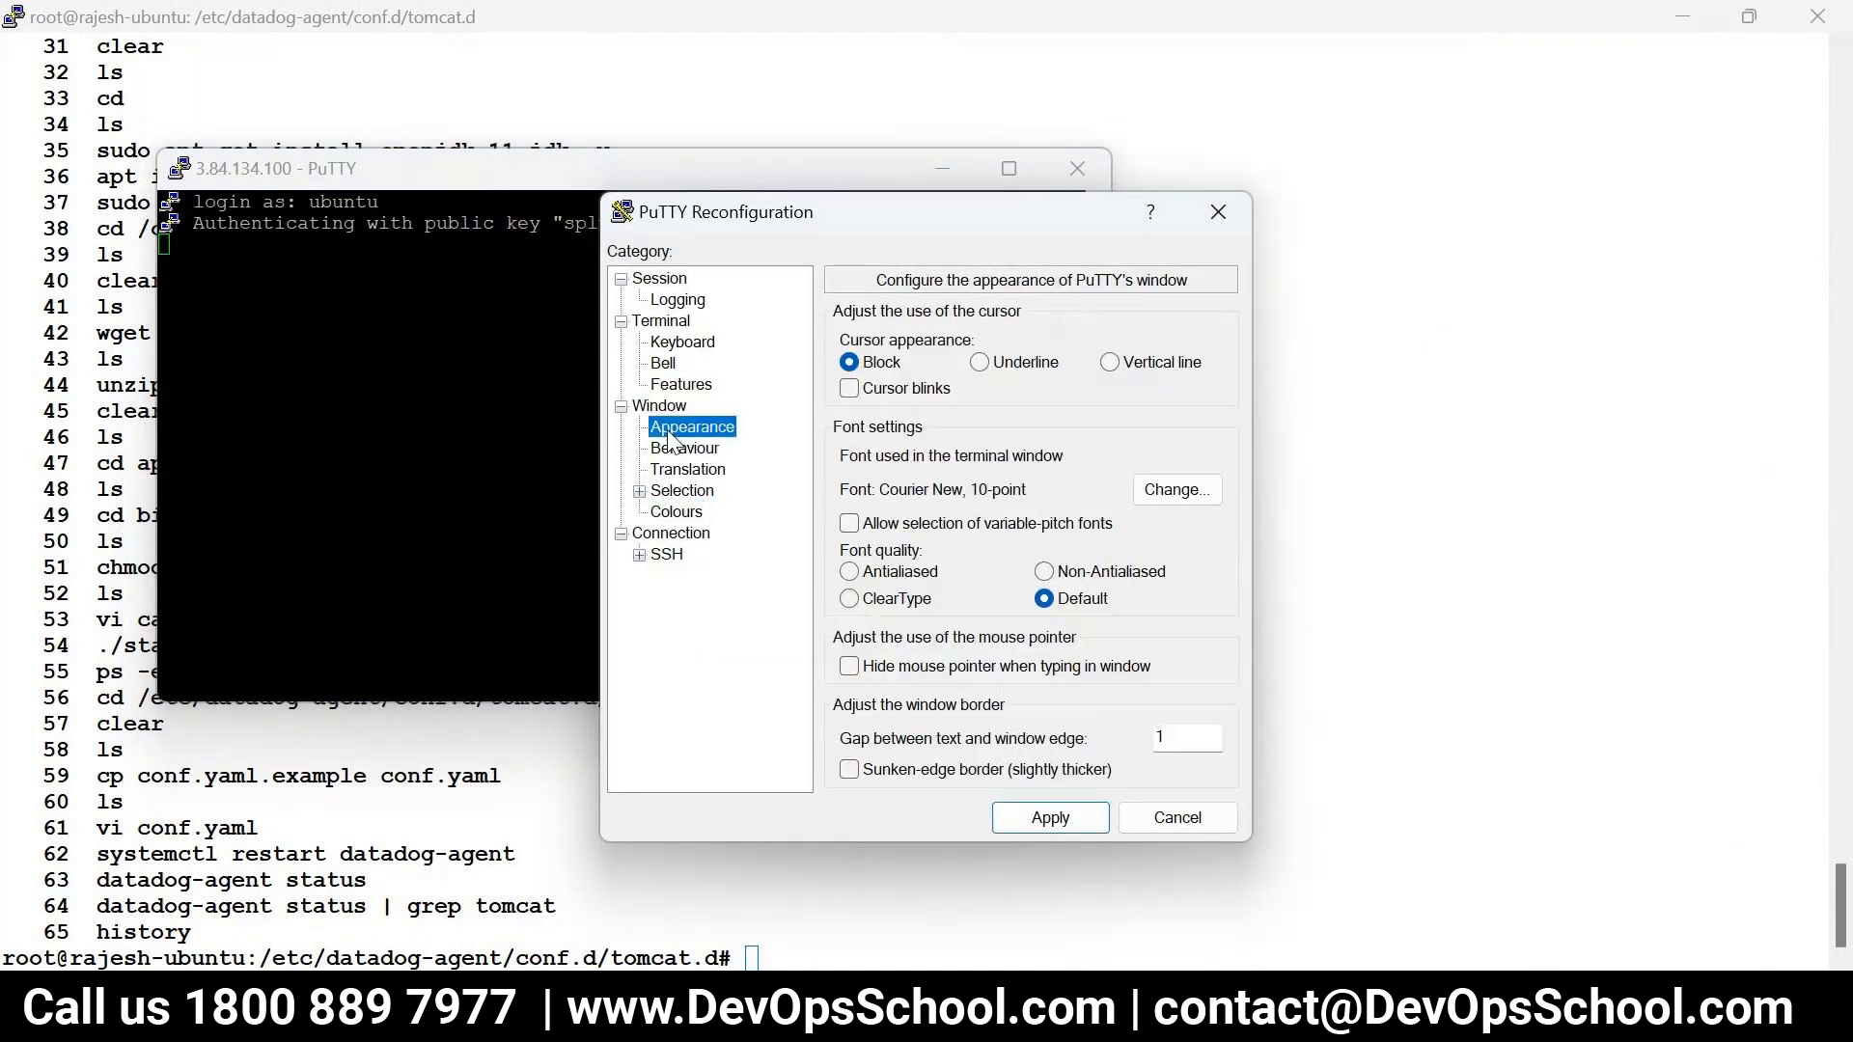
{"action": "left_click", "coordinate": [1162, 491]}
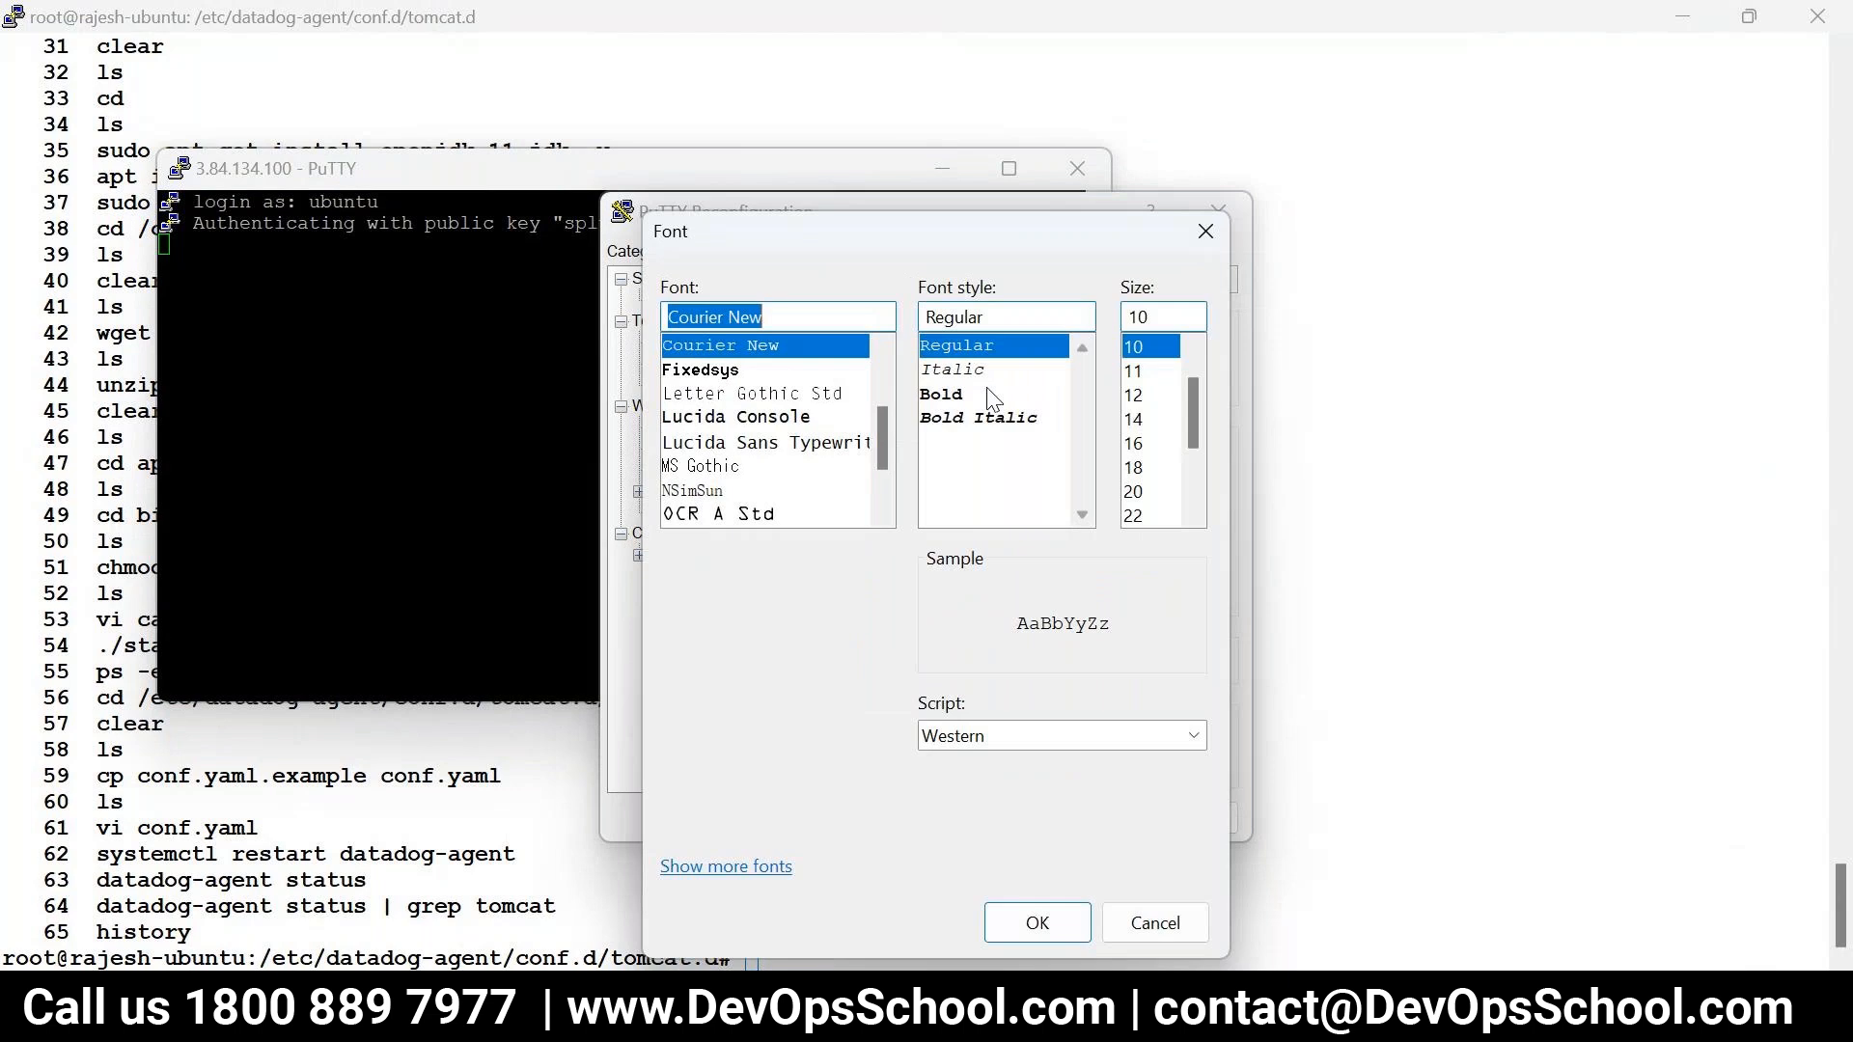
{"action": "left_click", "coordinate": [974, 395]}
{"action": "left_click", "coordinate": [1144, 396]}
{"action": "left_click", "coordinate": [1037, 922]}
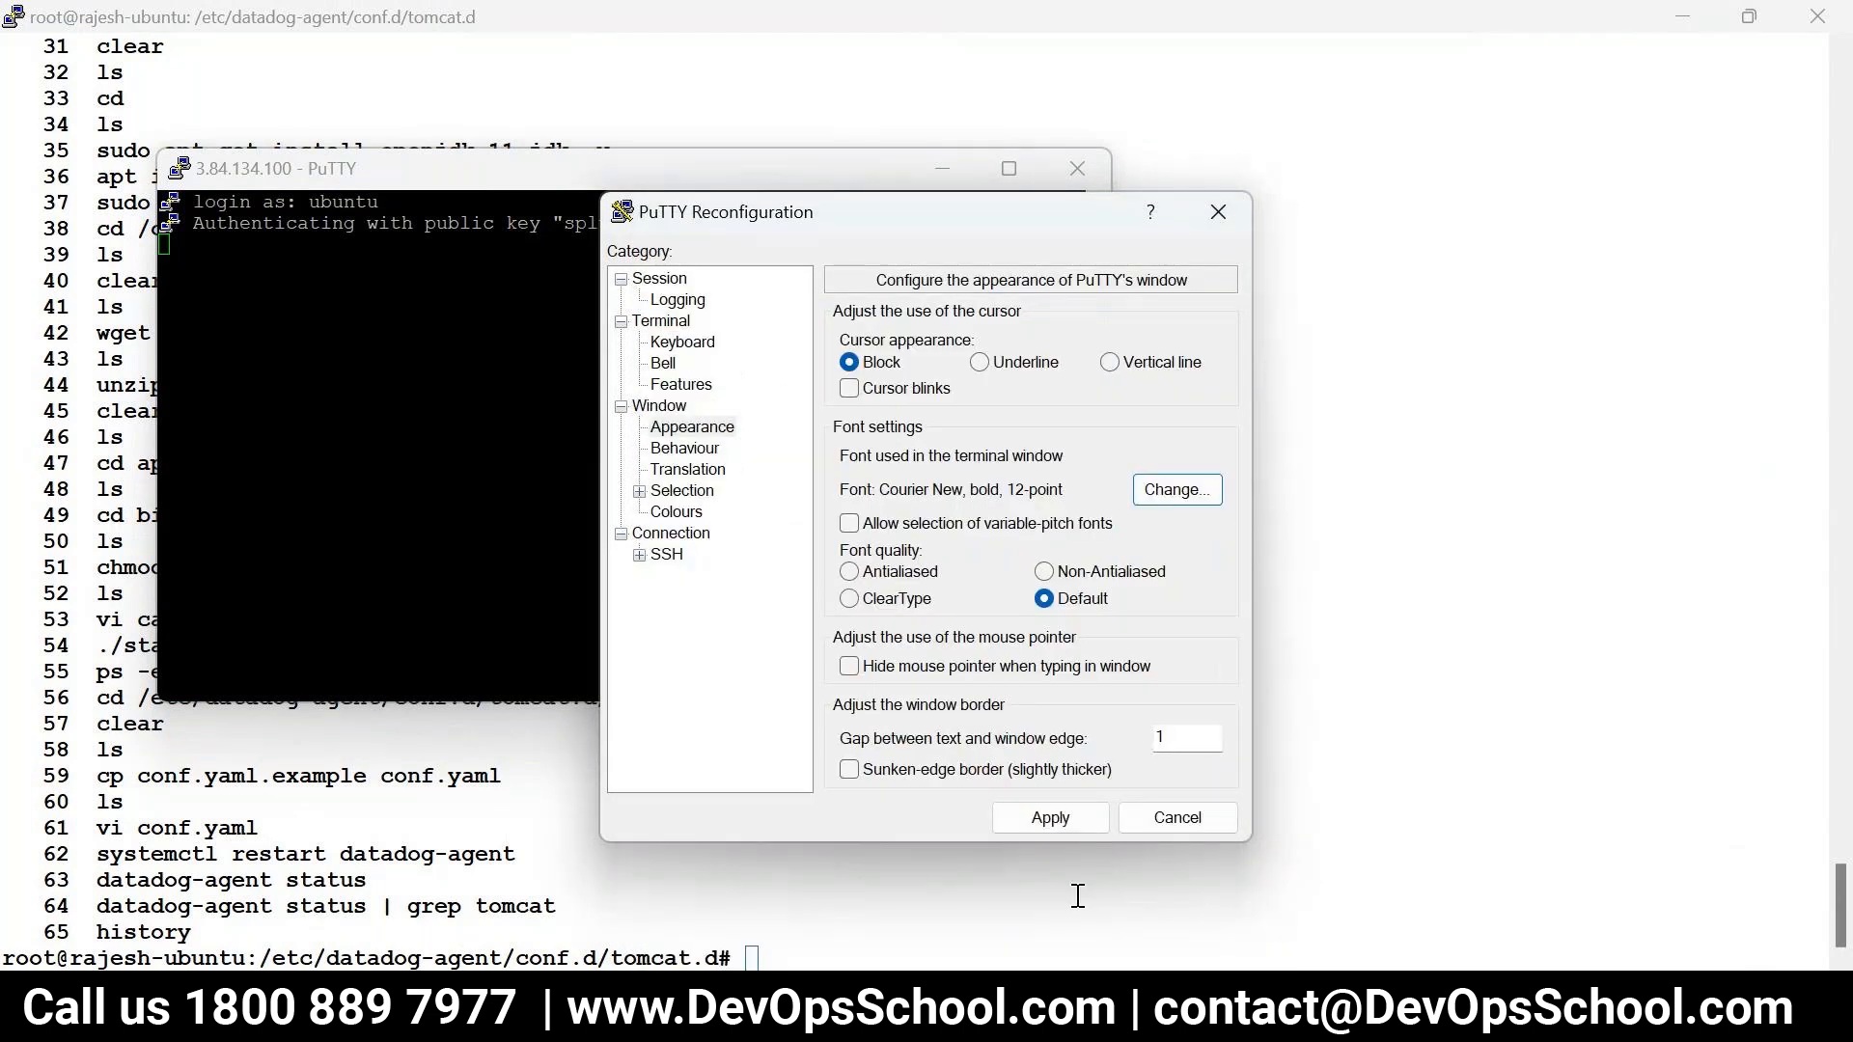
{"action": "left_click", "coordinate": [1052, 819]}
- Move the new PuTTY window up and right, clear it, and widen it
{"action": "left_click_drag", "start_coordinate": [784, 181], "coordinate": [950, 114]}
{"action": "type", "text": "clear"}
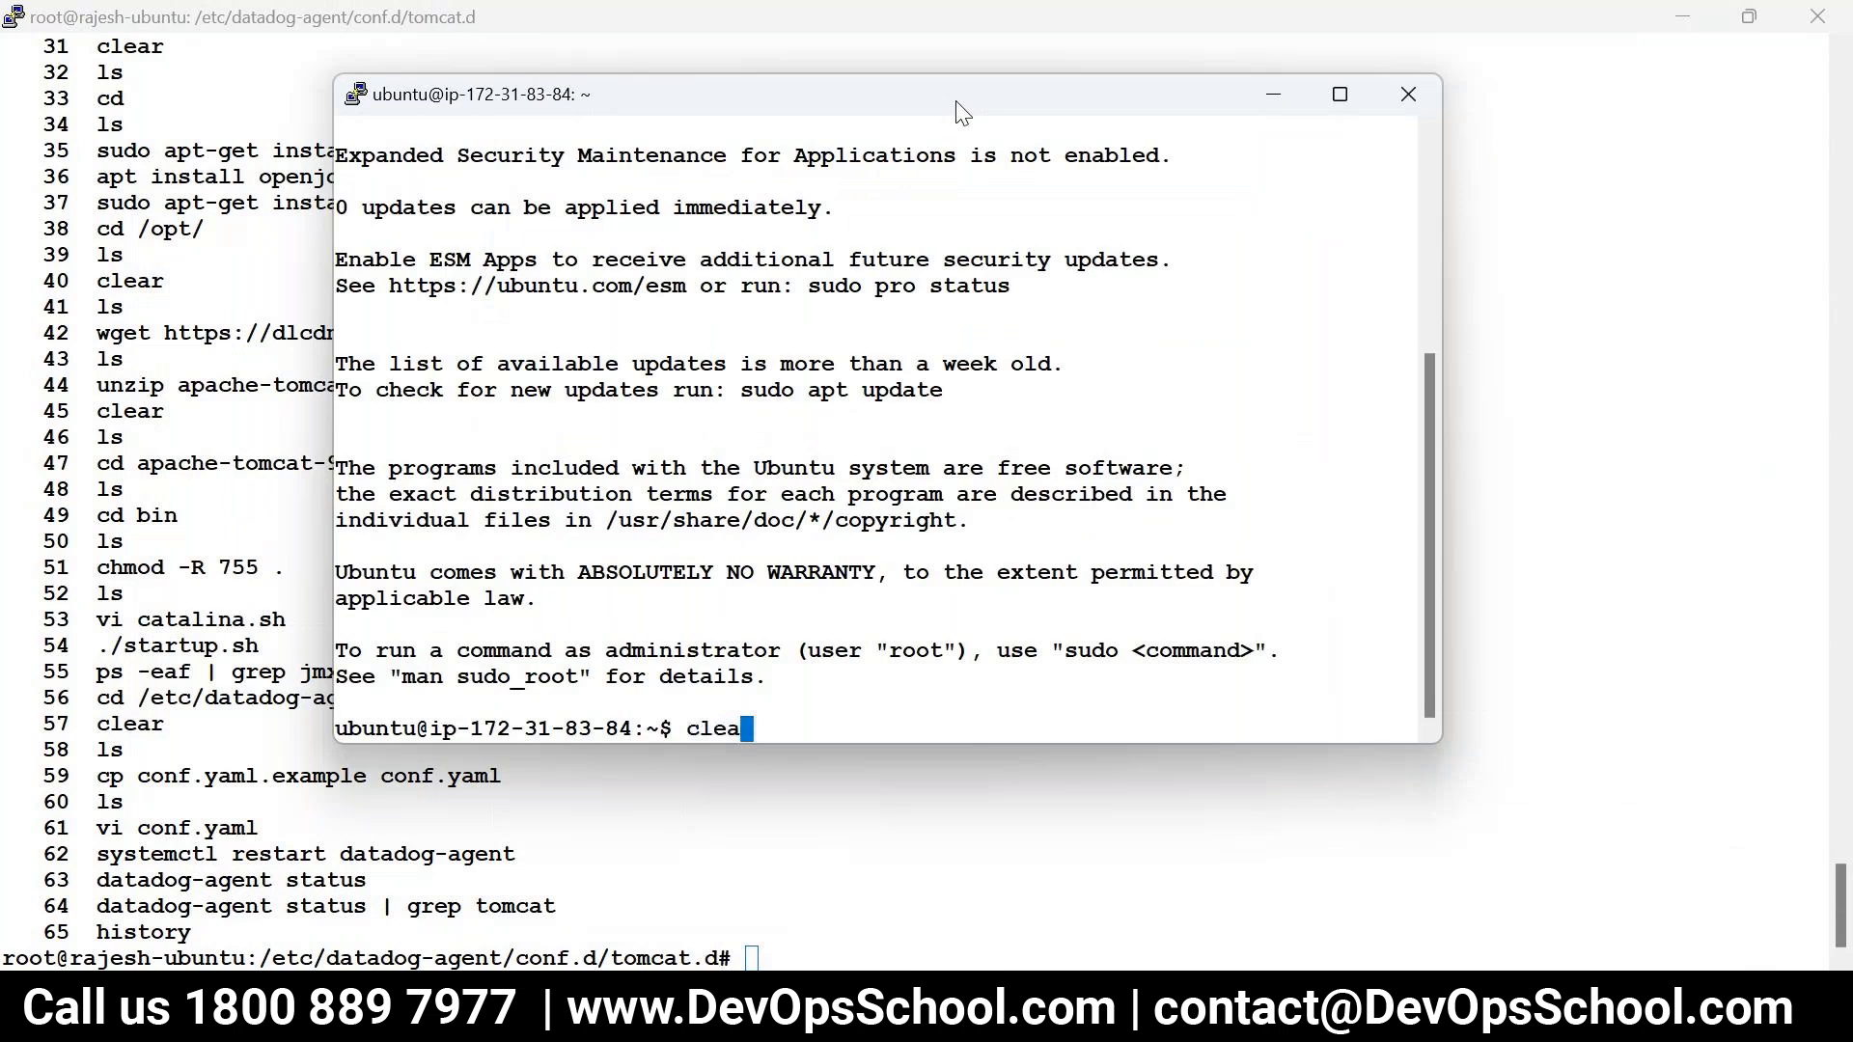
{"action": "key", "text": "Return"}
{"action": "left_click_drag", "start_coordinate": [1440, 698], "coordinate": [1631, 698]}
- Switch to a root shell with sudo -s, clear, and list /home/ubuntu; then open a new browser tab
{"action": "type", "text": "sudo -s"}
{"action": "key", "text": "Return"}
{"action": "type", "text": "clear"}
{"action": "key", "text": "Return"}
{"action": "type", "text": "ls"}
{"action": "key", "text": "Return"}
{"action": "key", "text": "Return"}
{"action": "key", "text": "Return"}
{"action": "key", "text": "Return"}
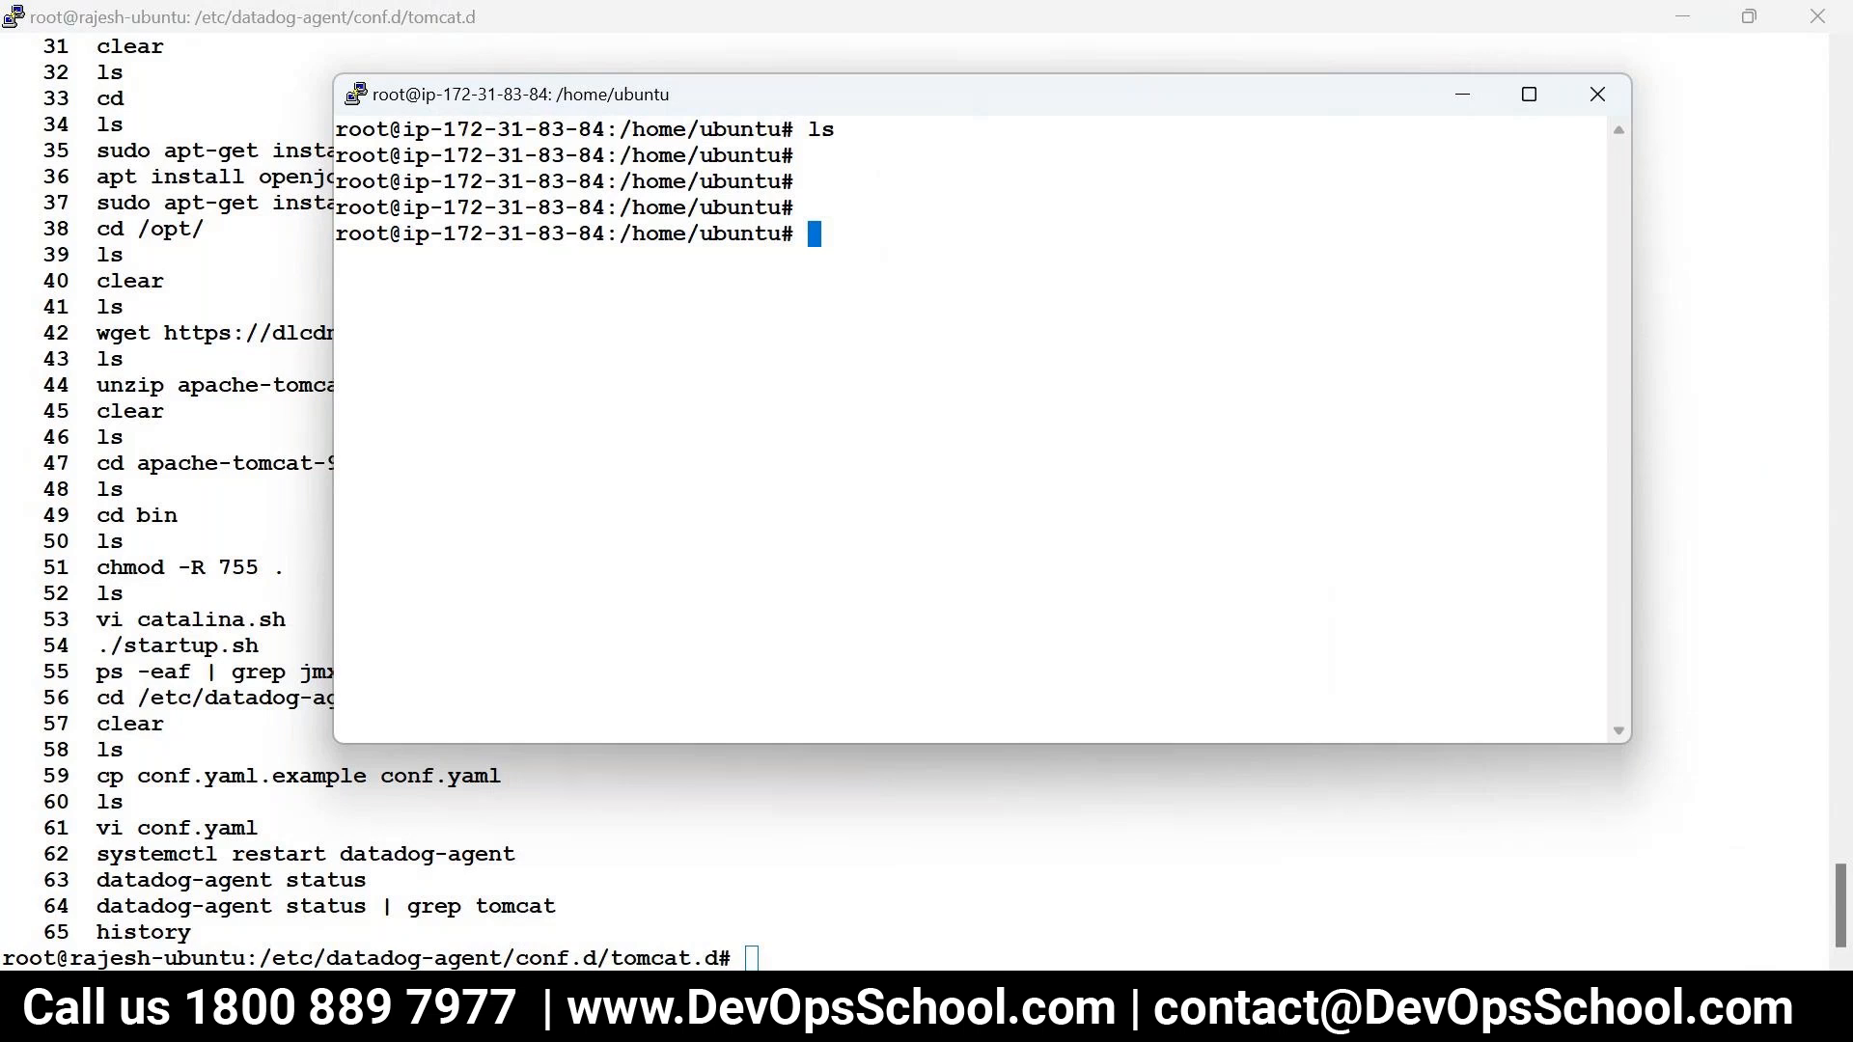
{"action": "left_click", "coordinate": [693, 1009]}
{"action": "left_click", "coordinate": [1495, 25]}
- Google 'splunk download' and open Splunk's Free trials and downloads page
{"action": "type", "text": "spl"}
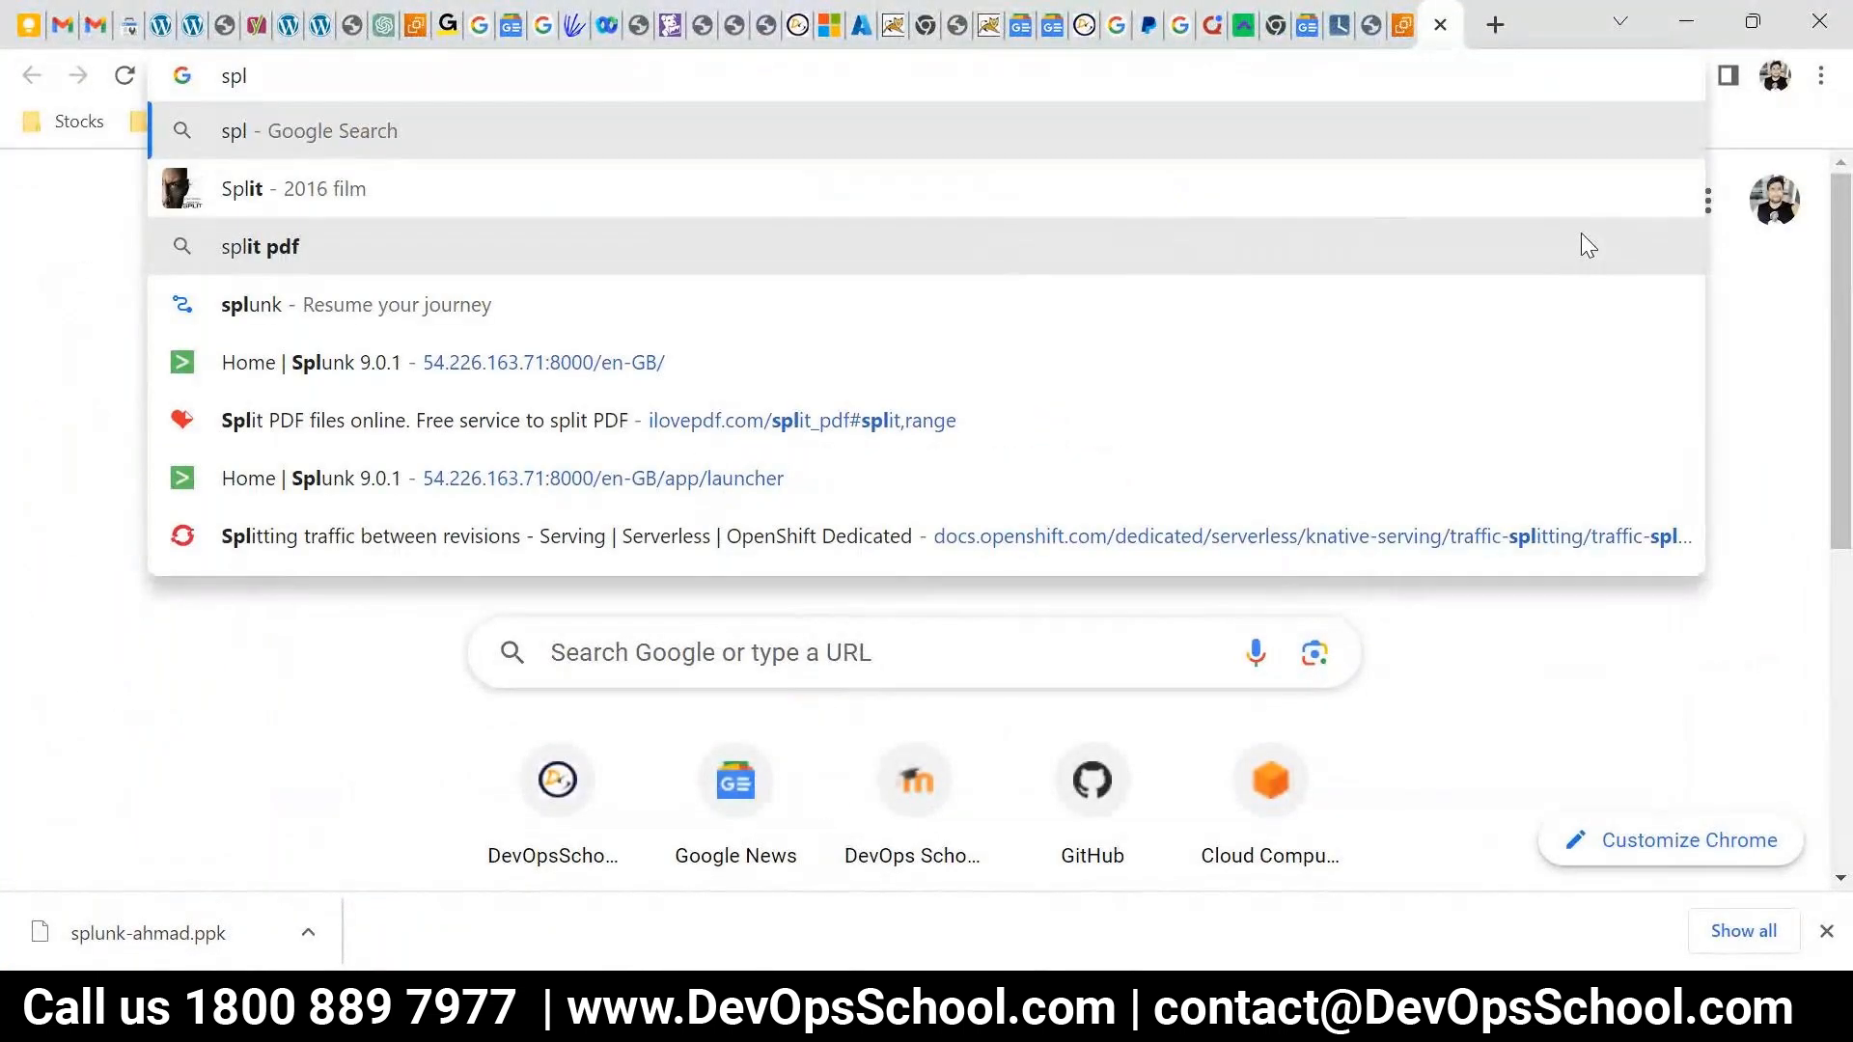
{"action": "type", "text": "unk"}
{"action": "key", "text": "Return"}
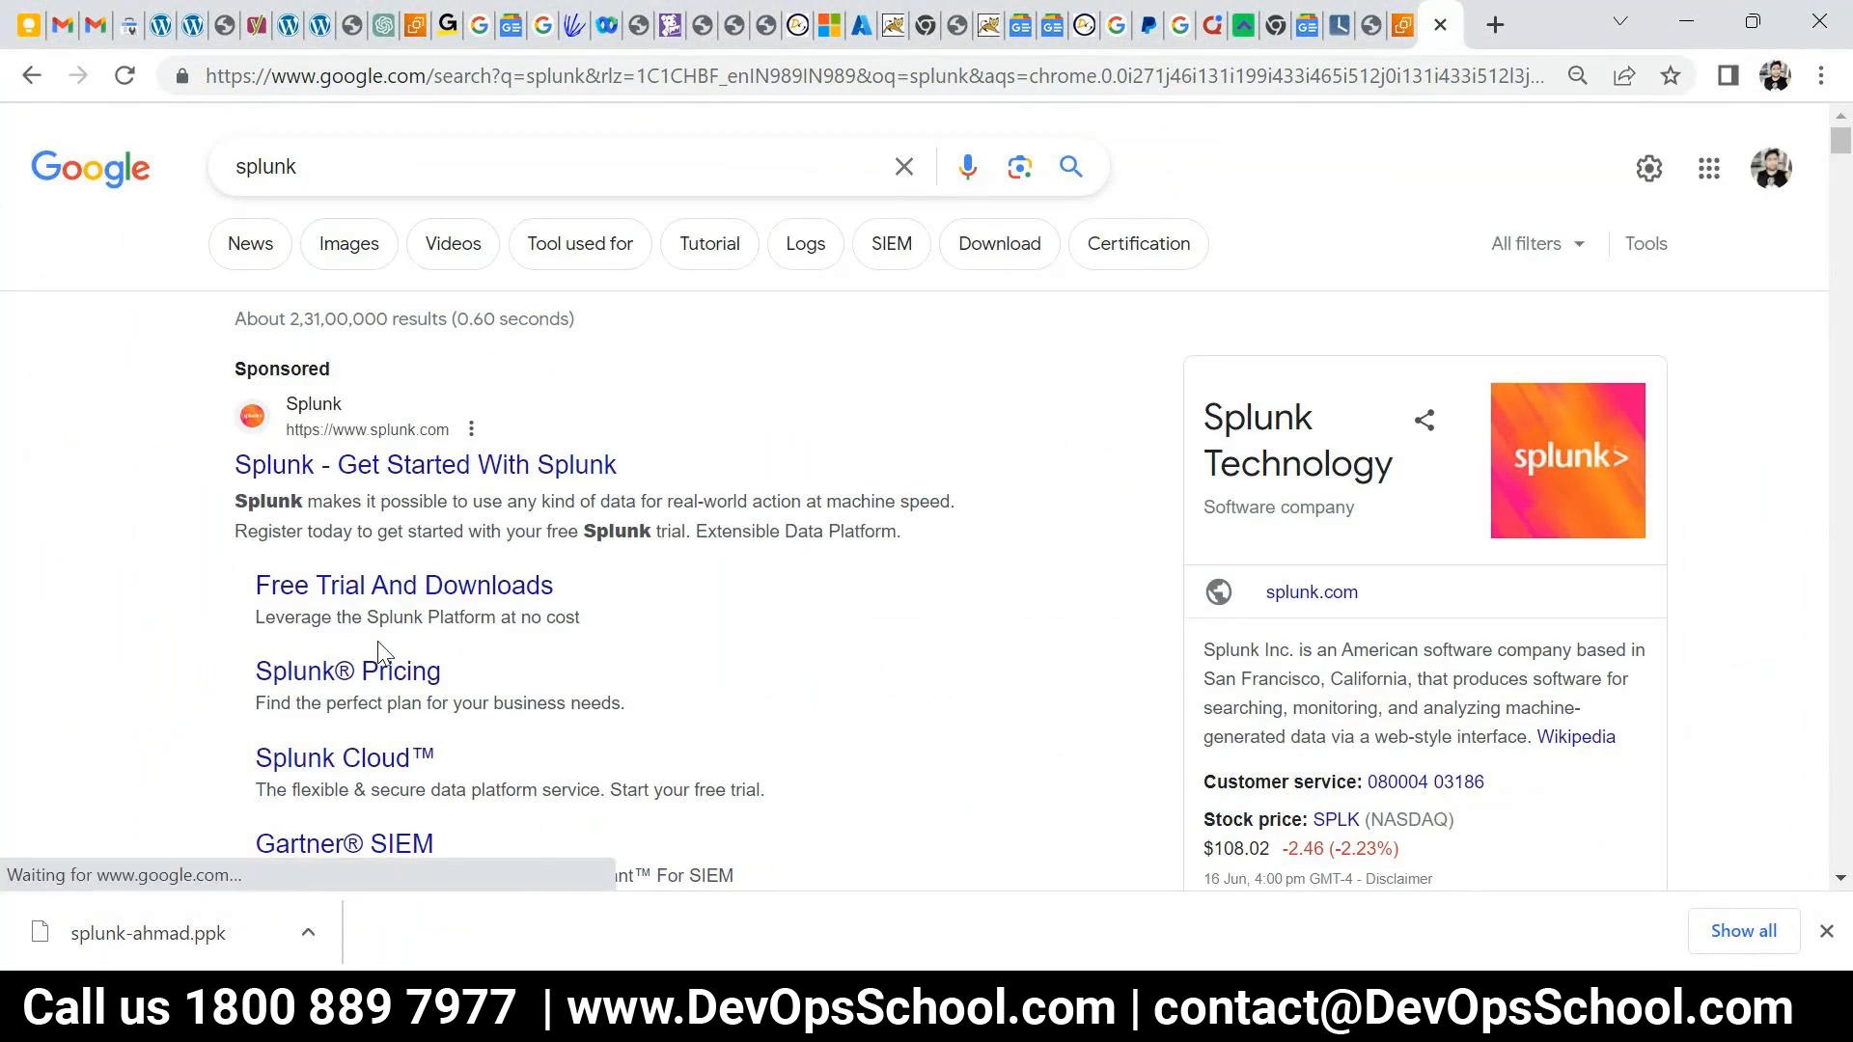
{"action": "left_click", "coordinate": [365, 166]}
{"action": "type", "text": "down"}
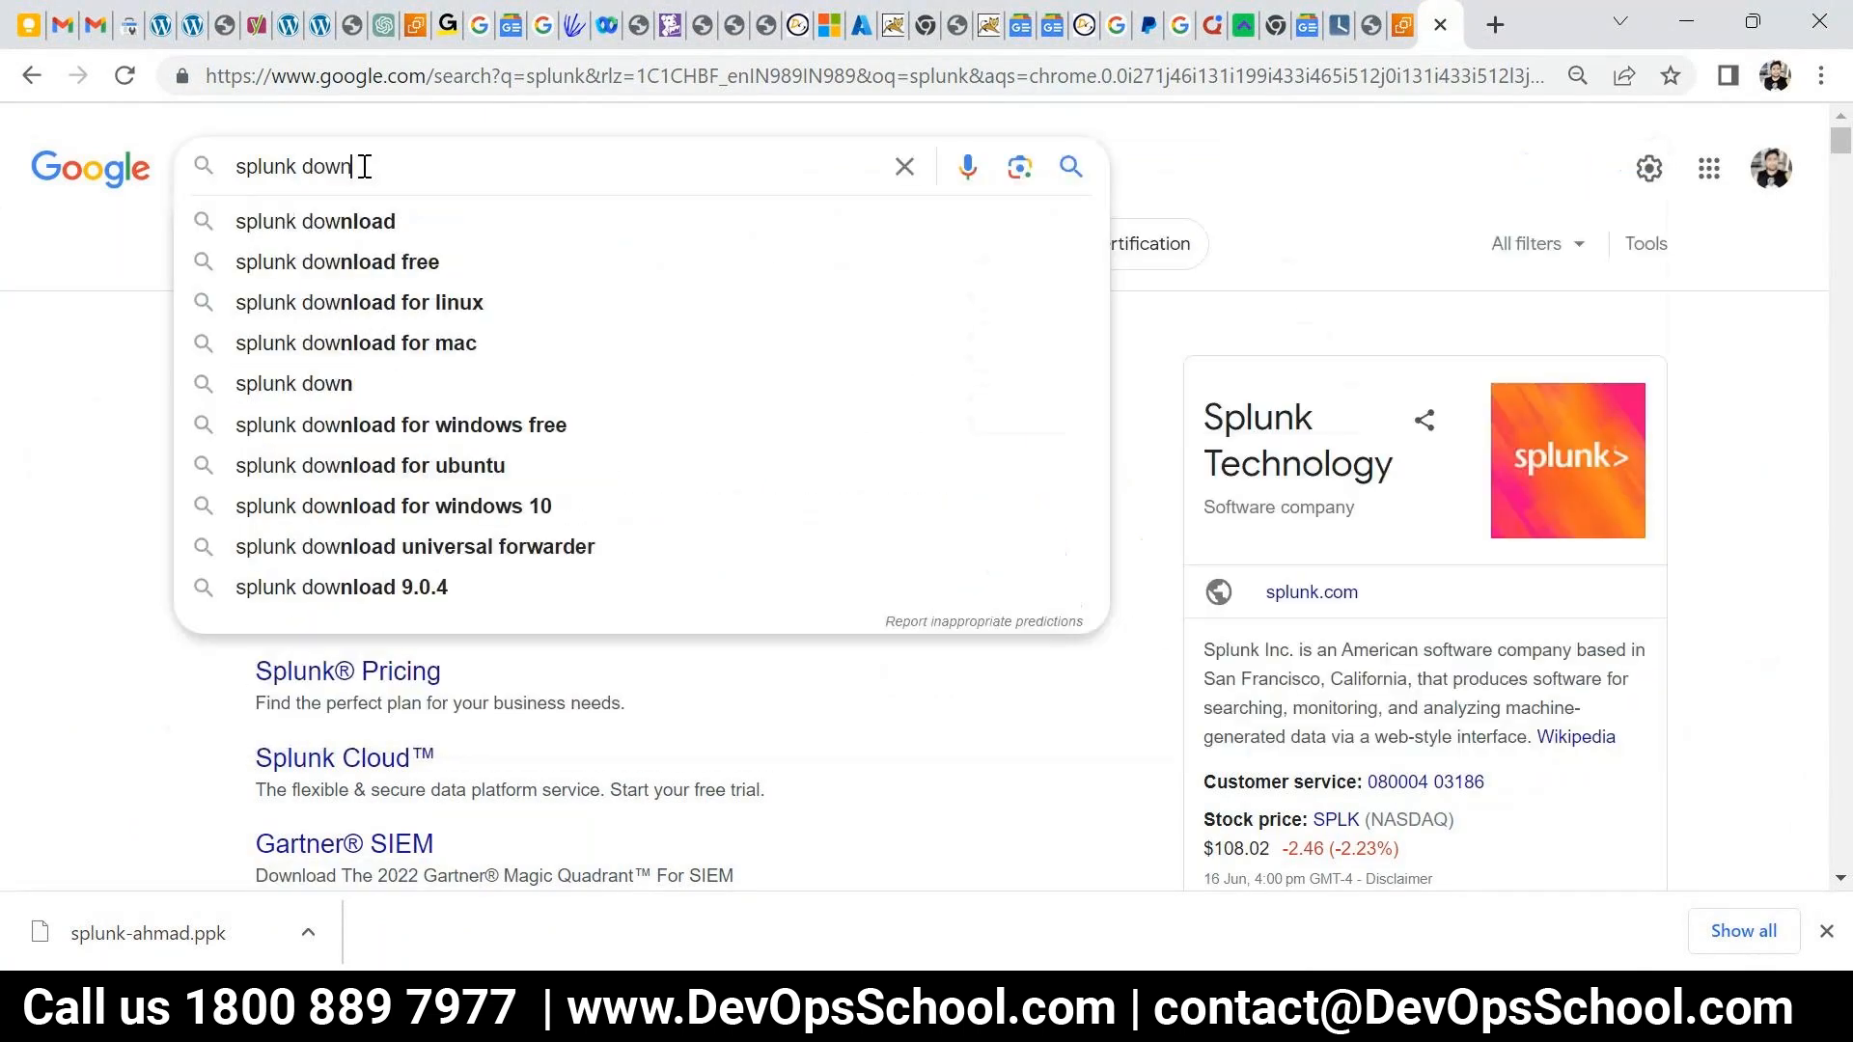
{"action": "key", "text": "Down"}
{"action": "key", "text": "Return"}
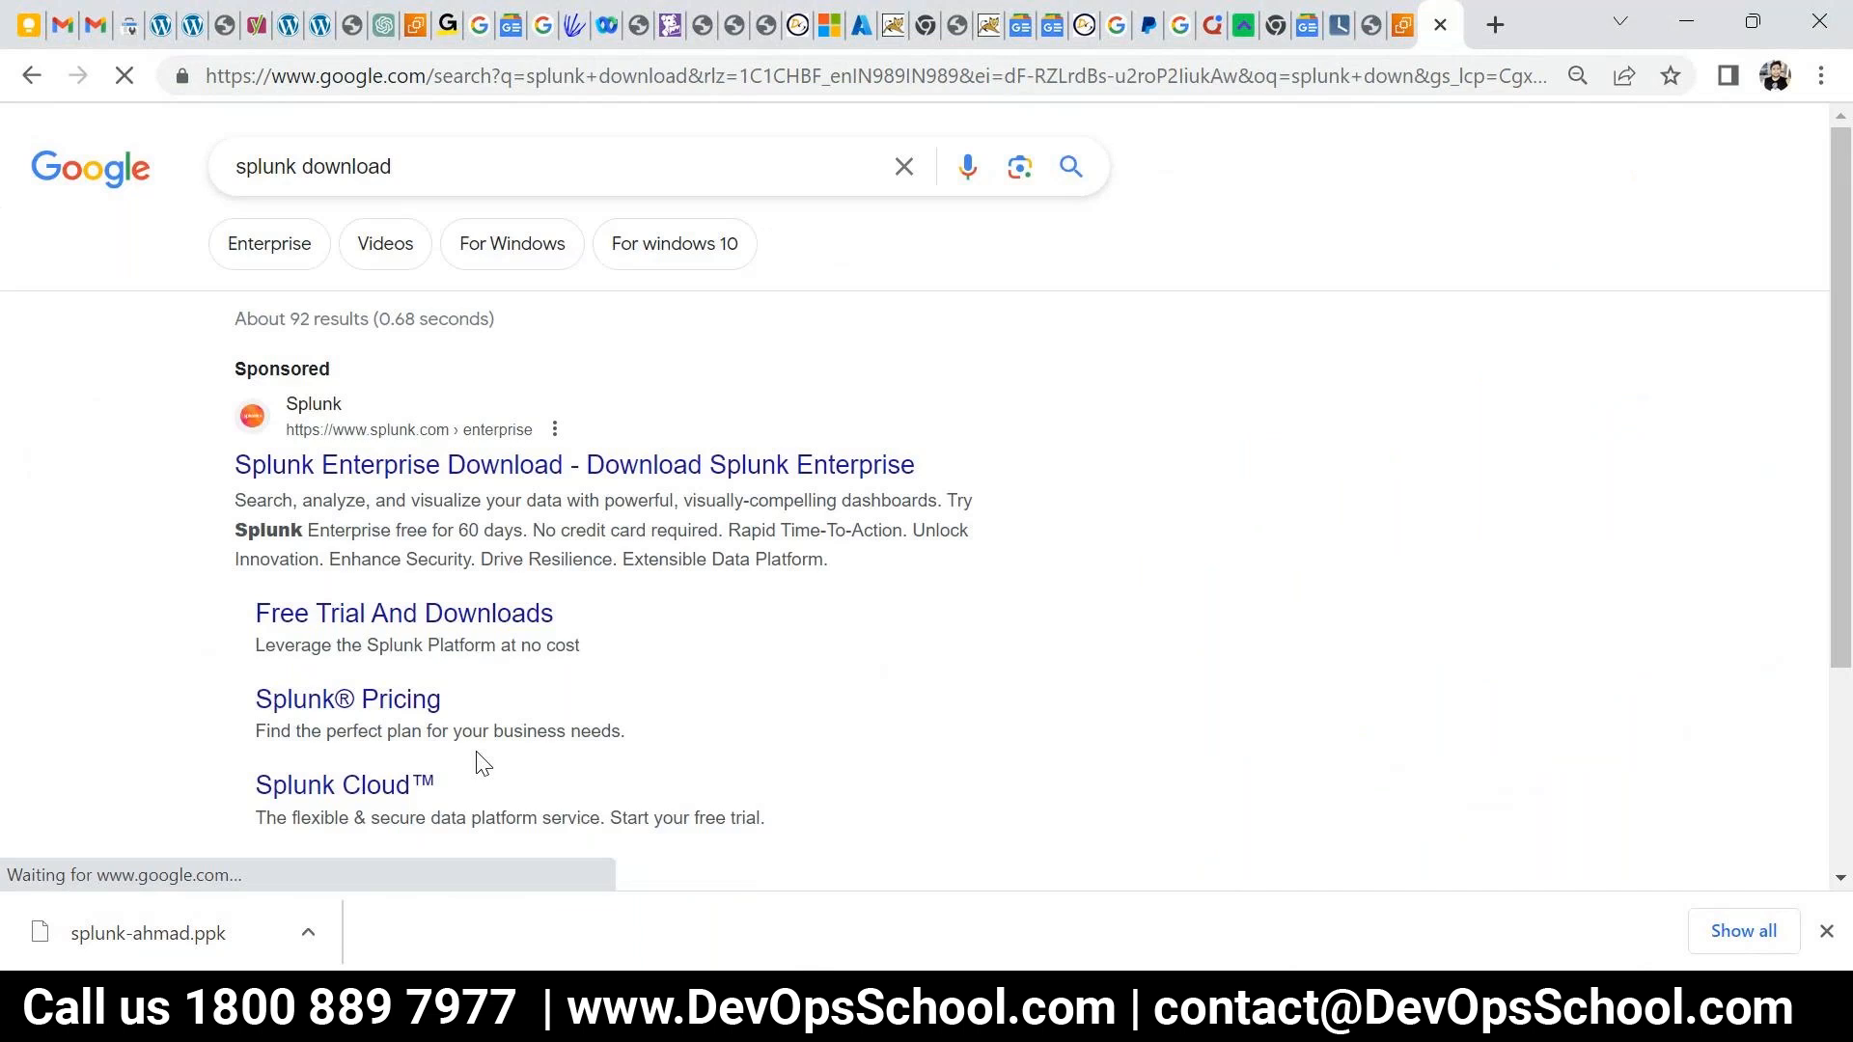
{"action": "scroll", "coordinate": [475, 760], "scroll_direction": "down", "scroll_amount": 4}
{"action": "left_click", "coordinate": [394, 608]}
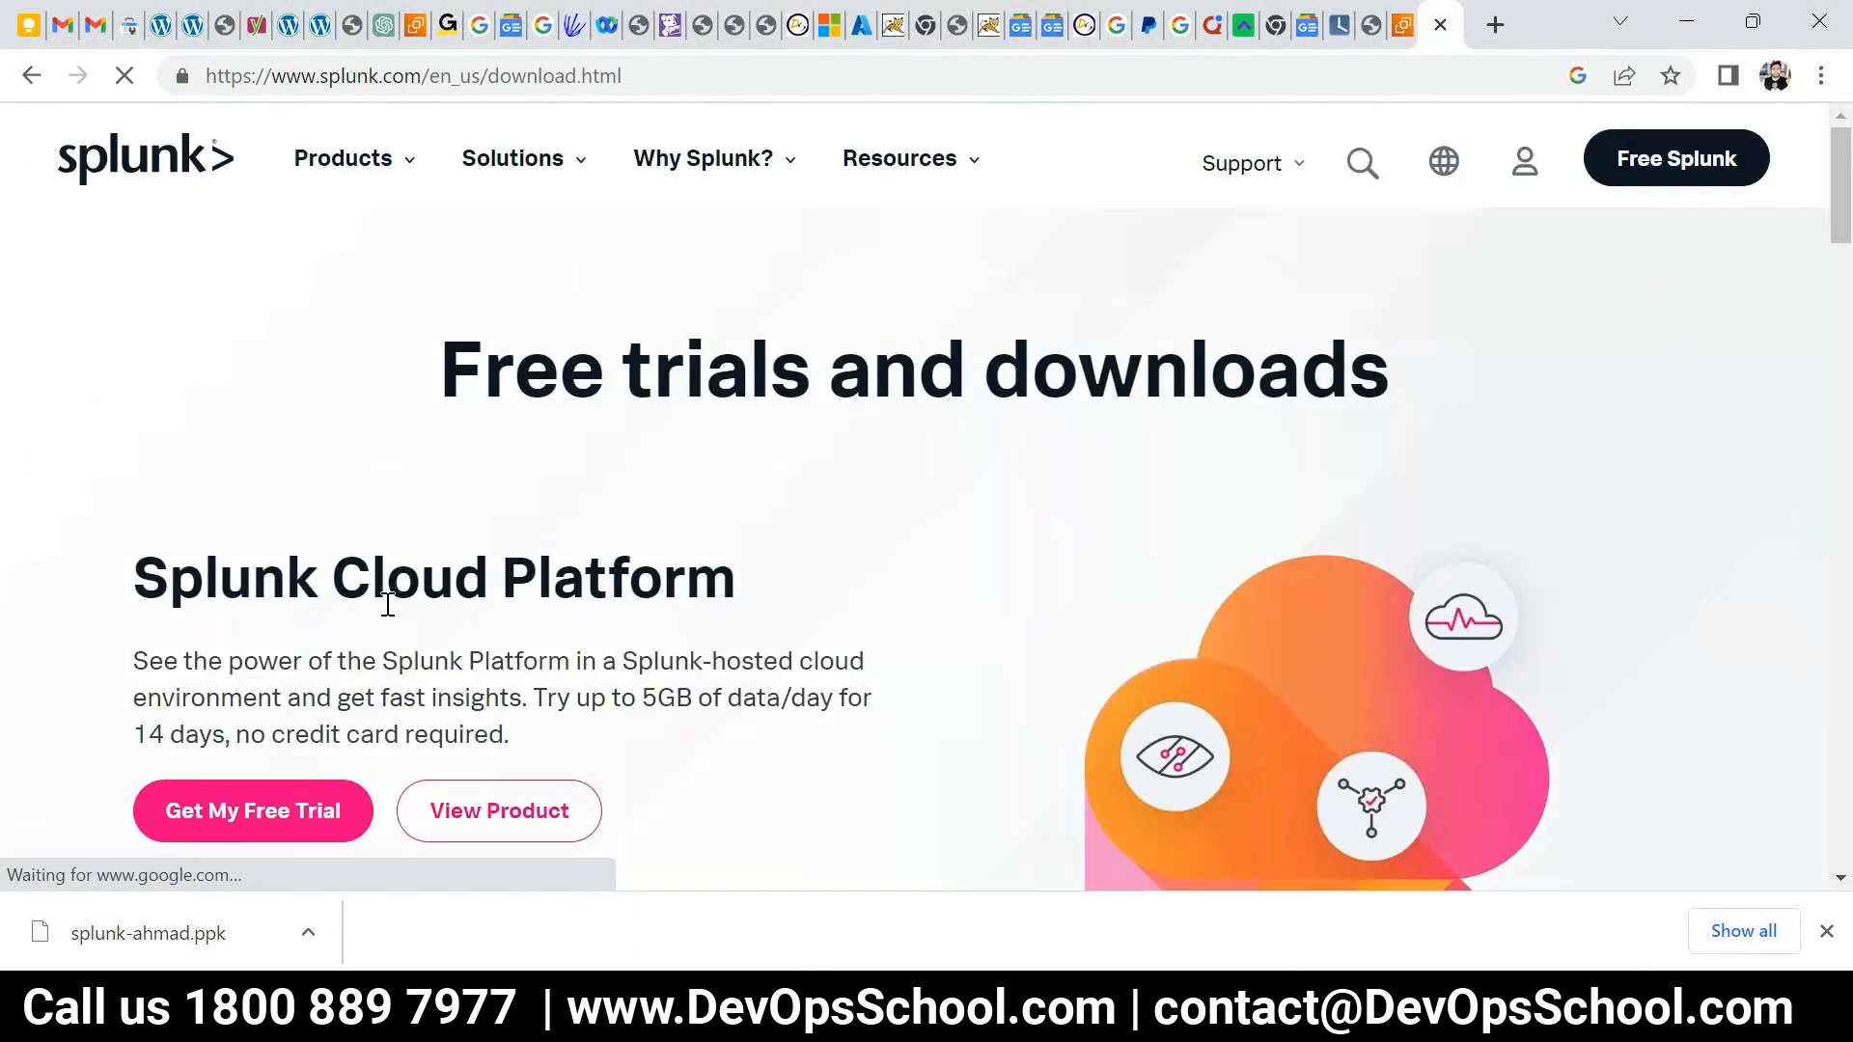
- Find the Splunk Enterprise trial description and dismiss the finished download notice
{"action": "scroll", "coordinate": [622, 564], "scroll_direction": "down", "scroll_amount": 10}
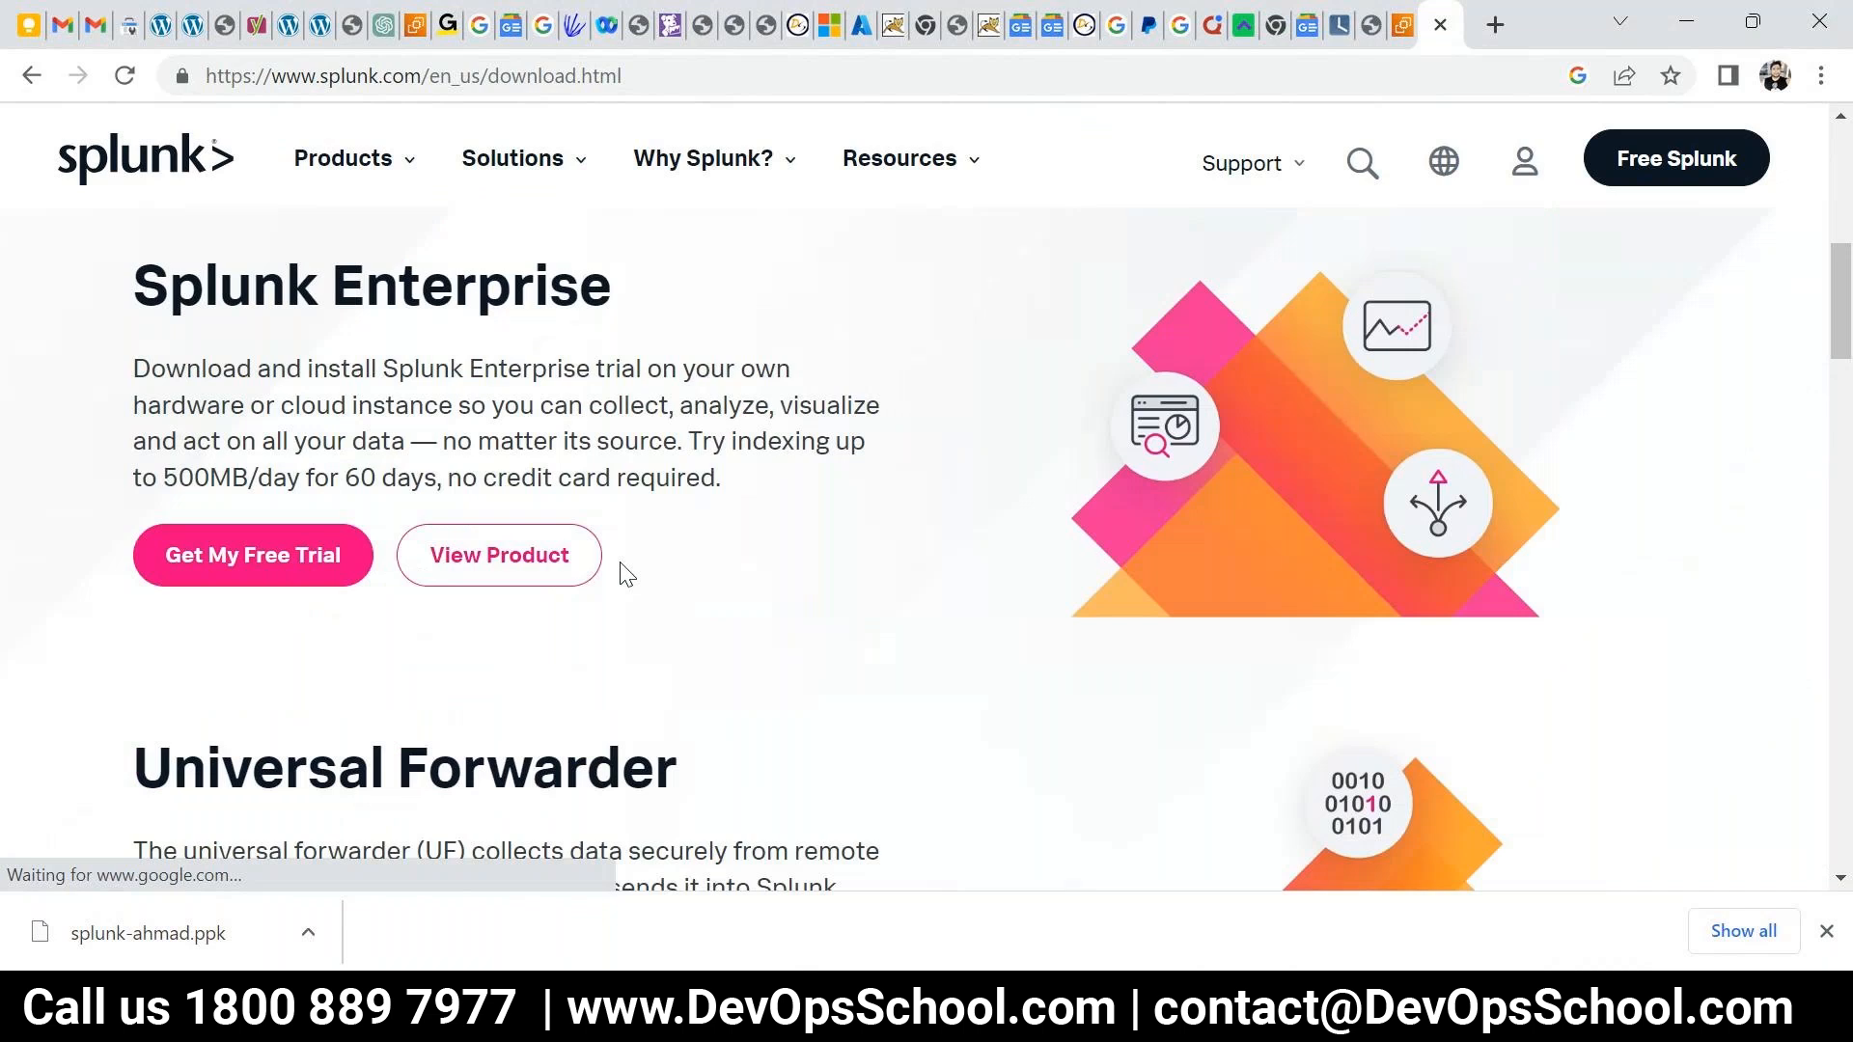
{"action": "scroll", "coordinate": [623, 564], "scroll_direction": "up", "scroll_amount": 3}
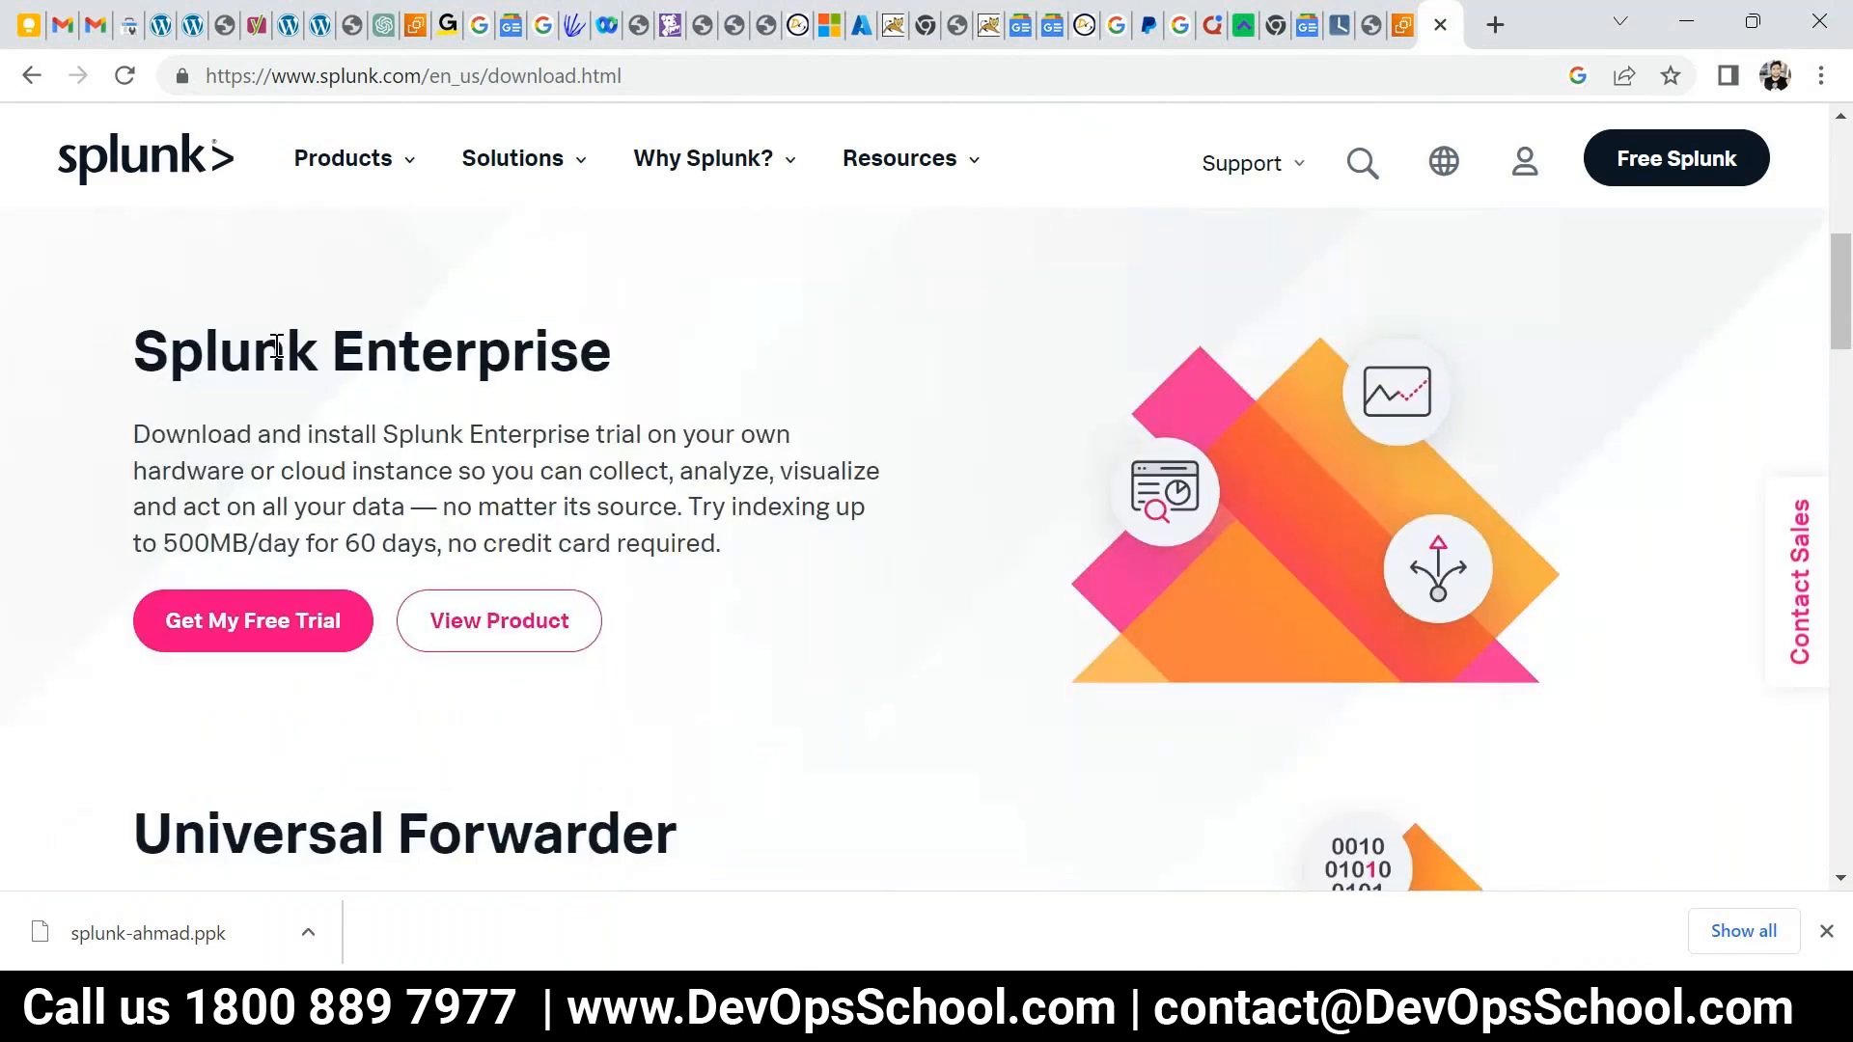
{"action": "left_click_drag", "start_coordinate": [372, 436], "coordinate": [576, 508]}
{"action": "left_click_drag", "start_coordinate": [686, 542], "coordinate": [302, 431]}
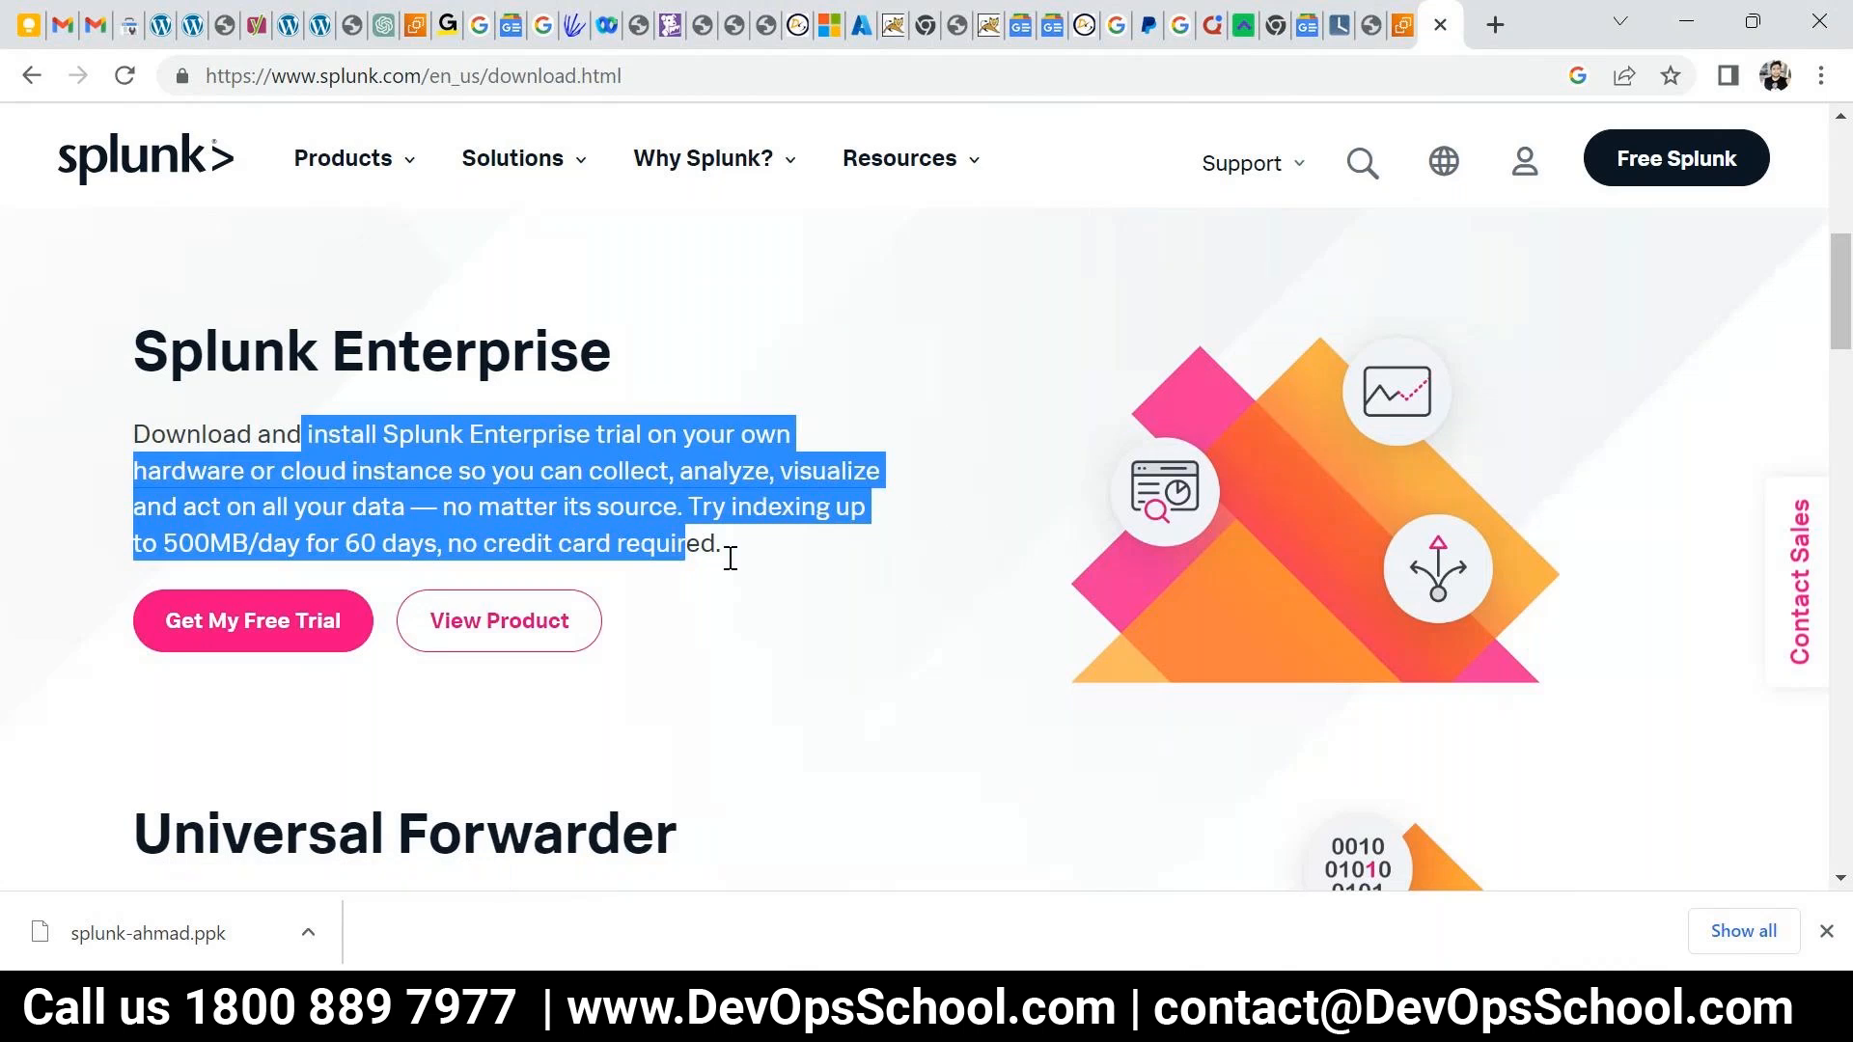
{"action": "scroll", "coordinate": [731, 558], "scroll_direction": "down", "scroll_amount": 1}
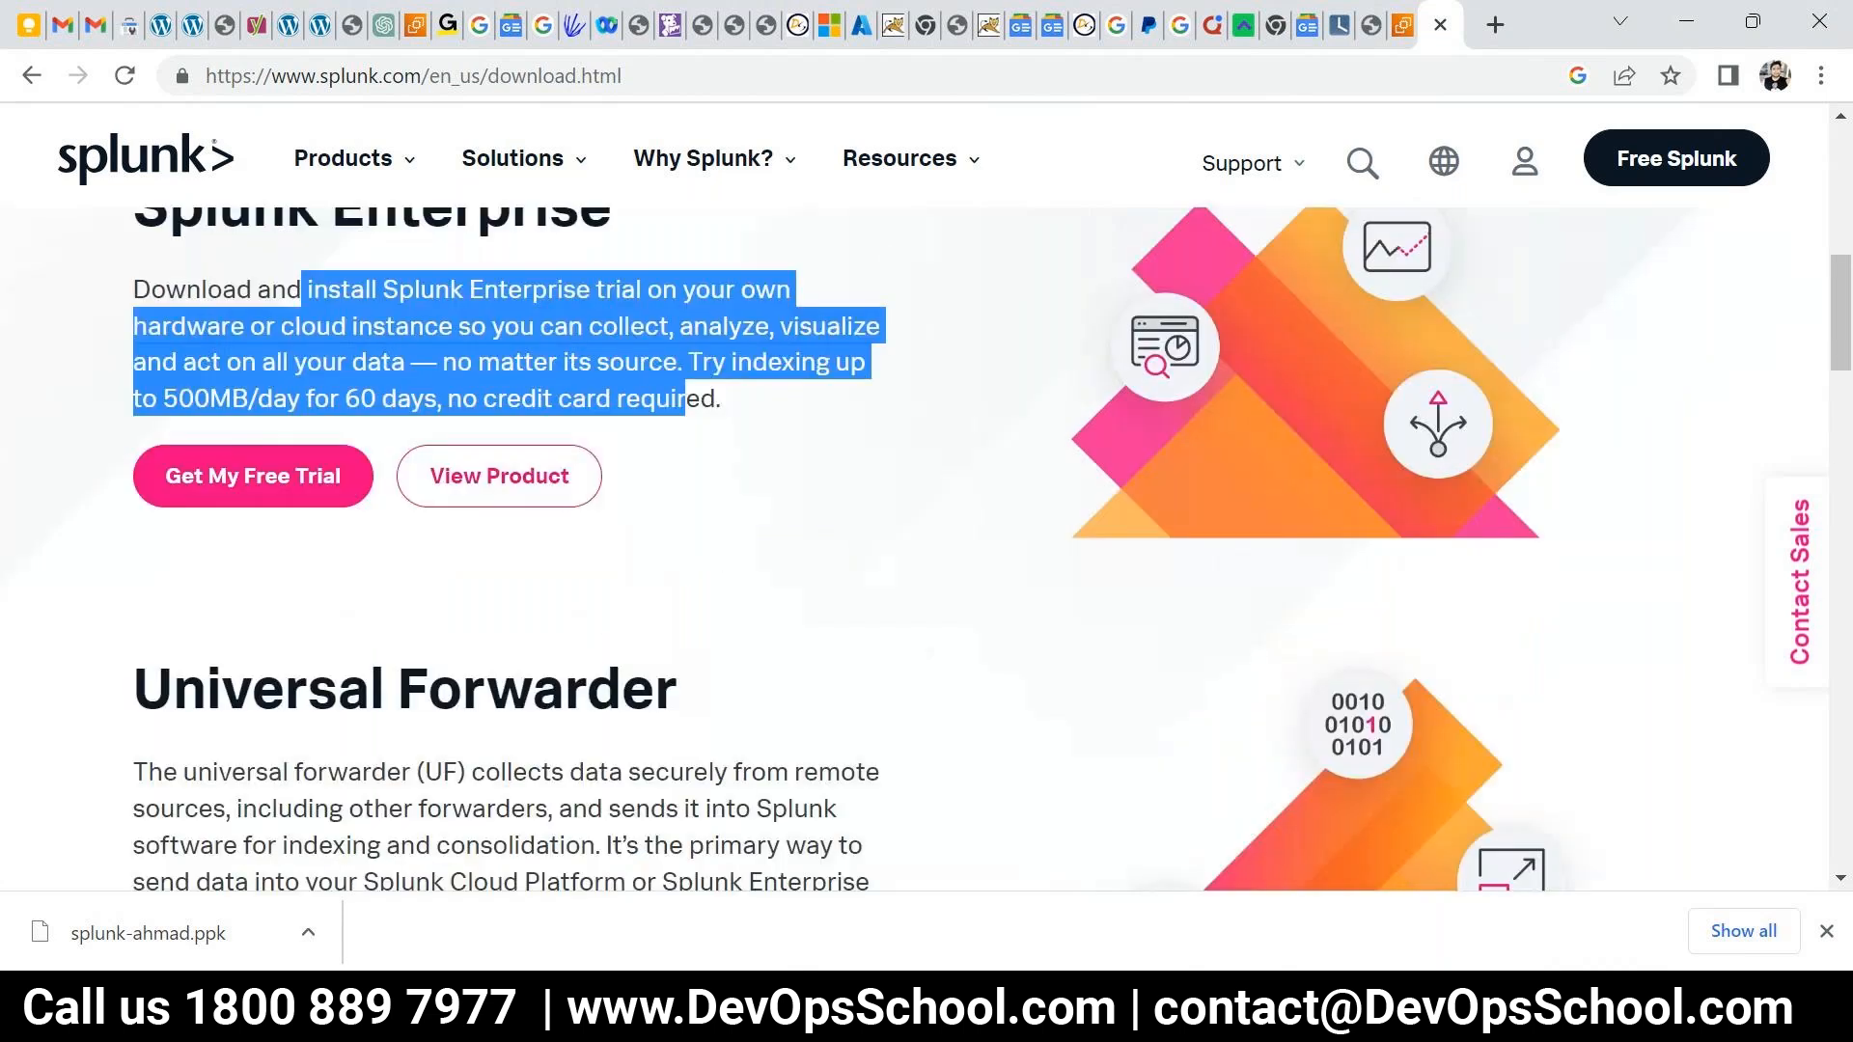
{"action": "left_click", "coordinate": [1824, 932]}
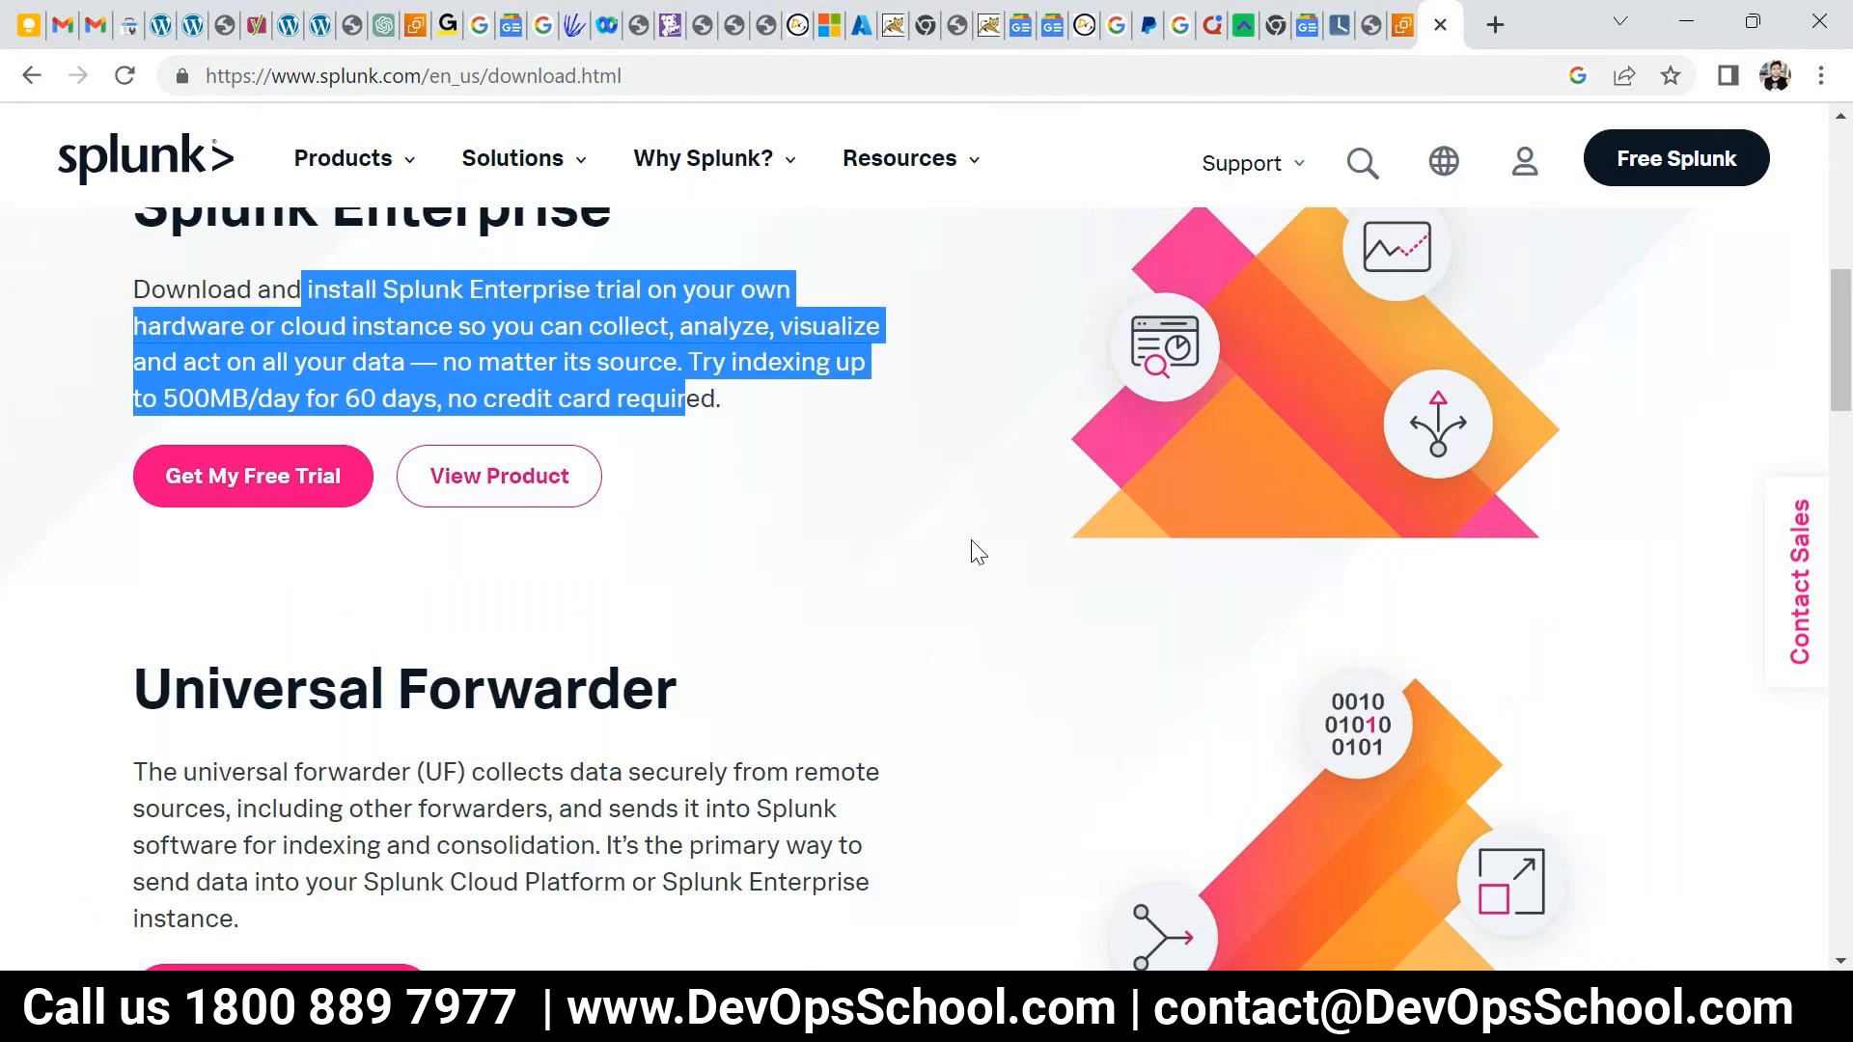
- Search the DevOpsSchool blog for splunk and open the Install & Configure Splunk Server article
{"action": "left_click", "coordinate": [1494, 24]}
{"action": "type", "text": "de"}
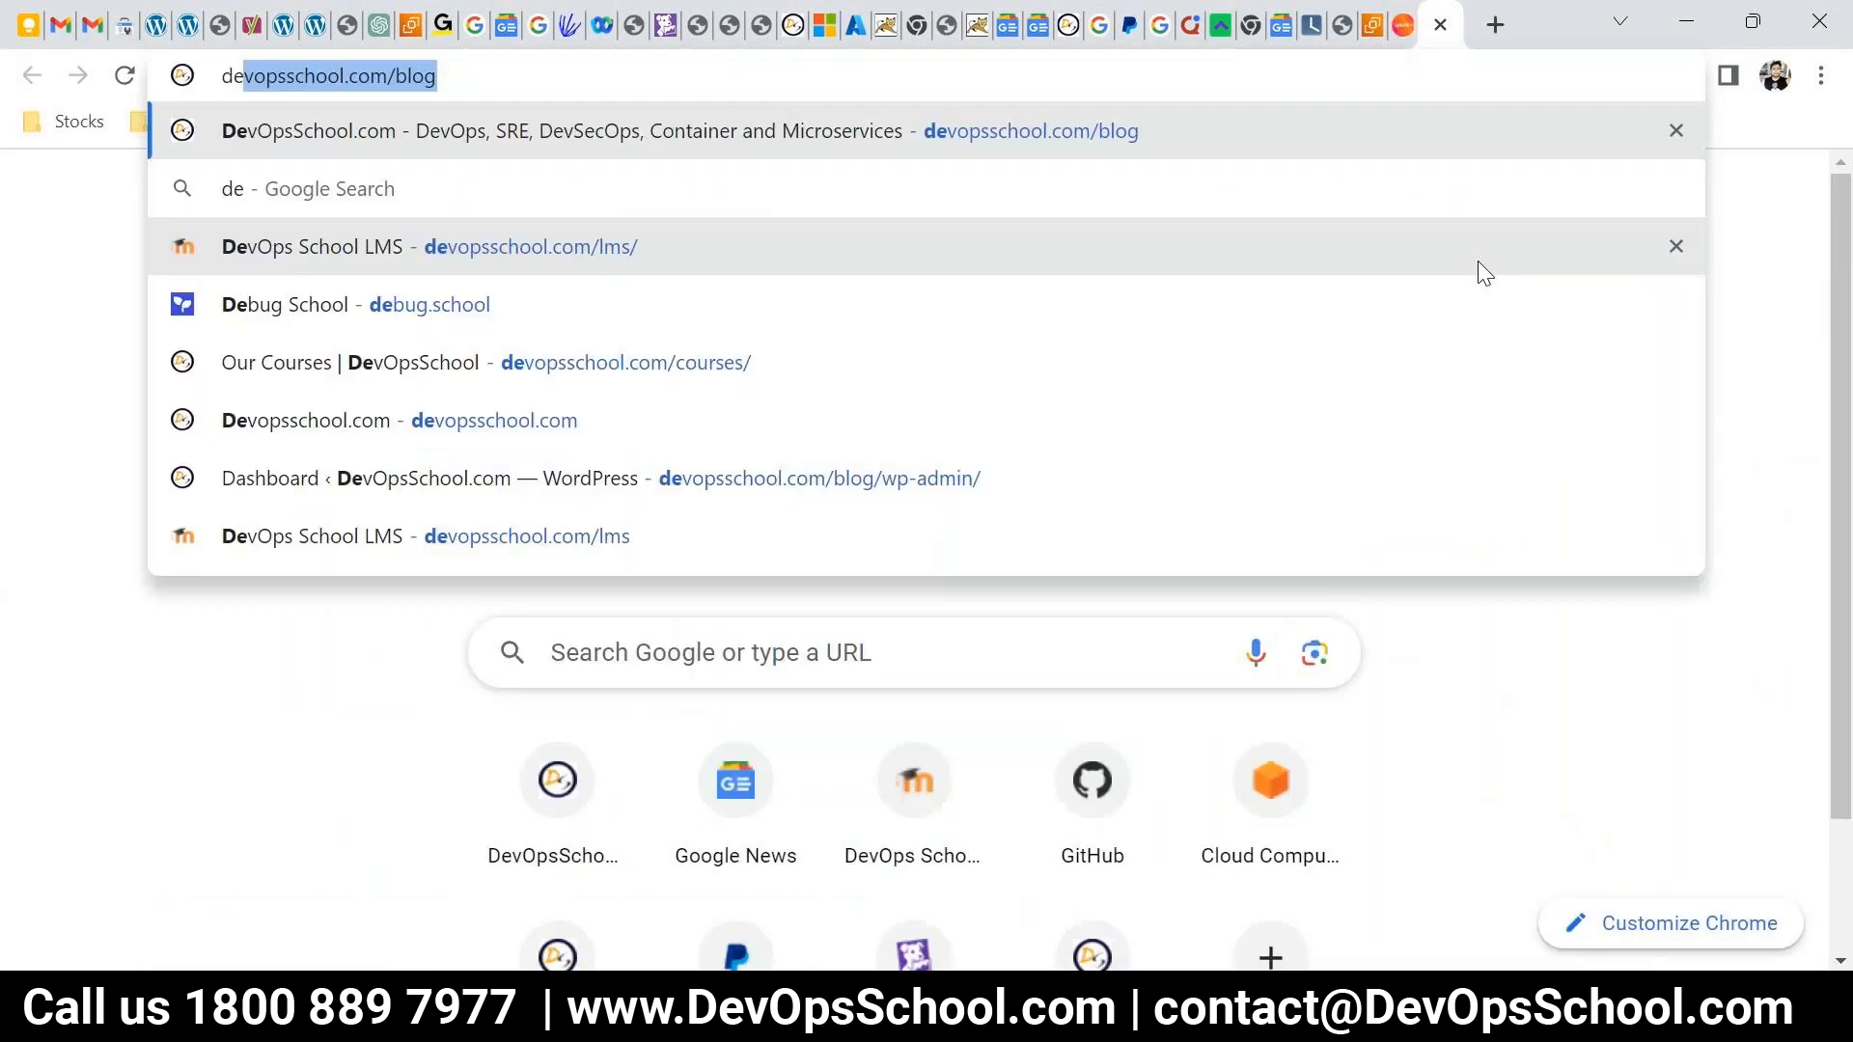
{"action": "key", "text": "Return"}
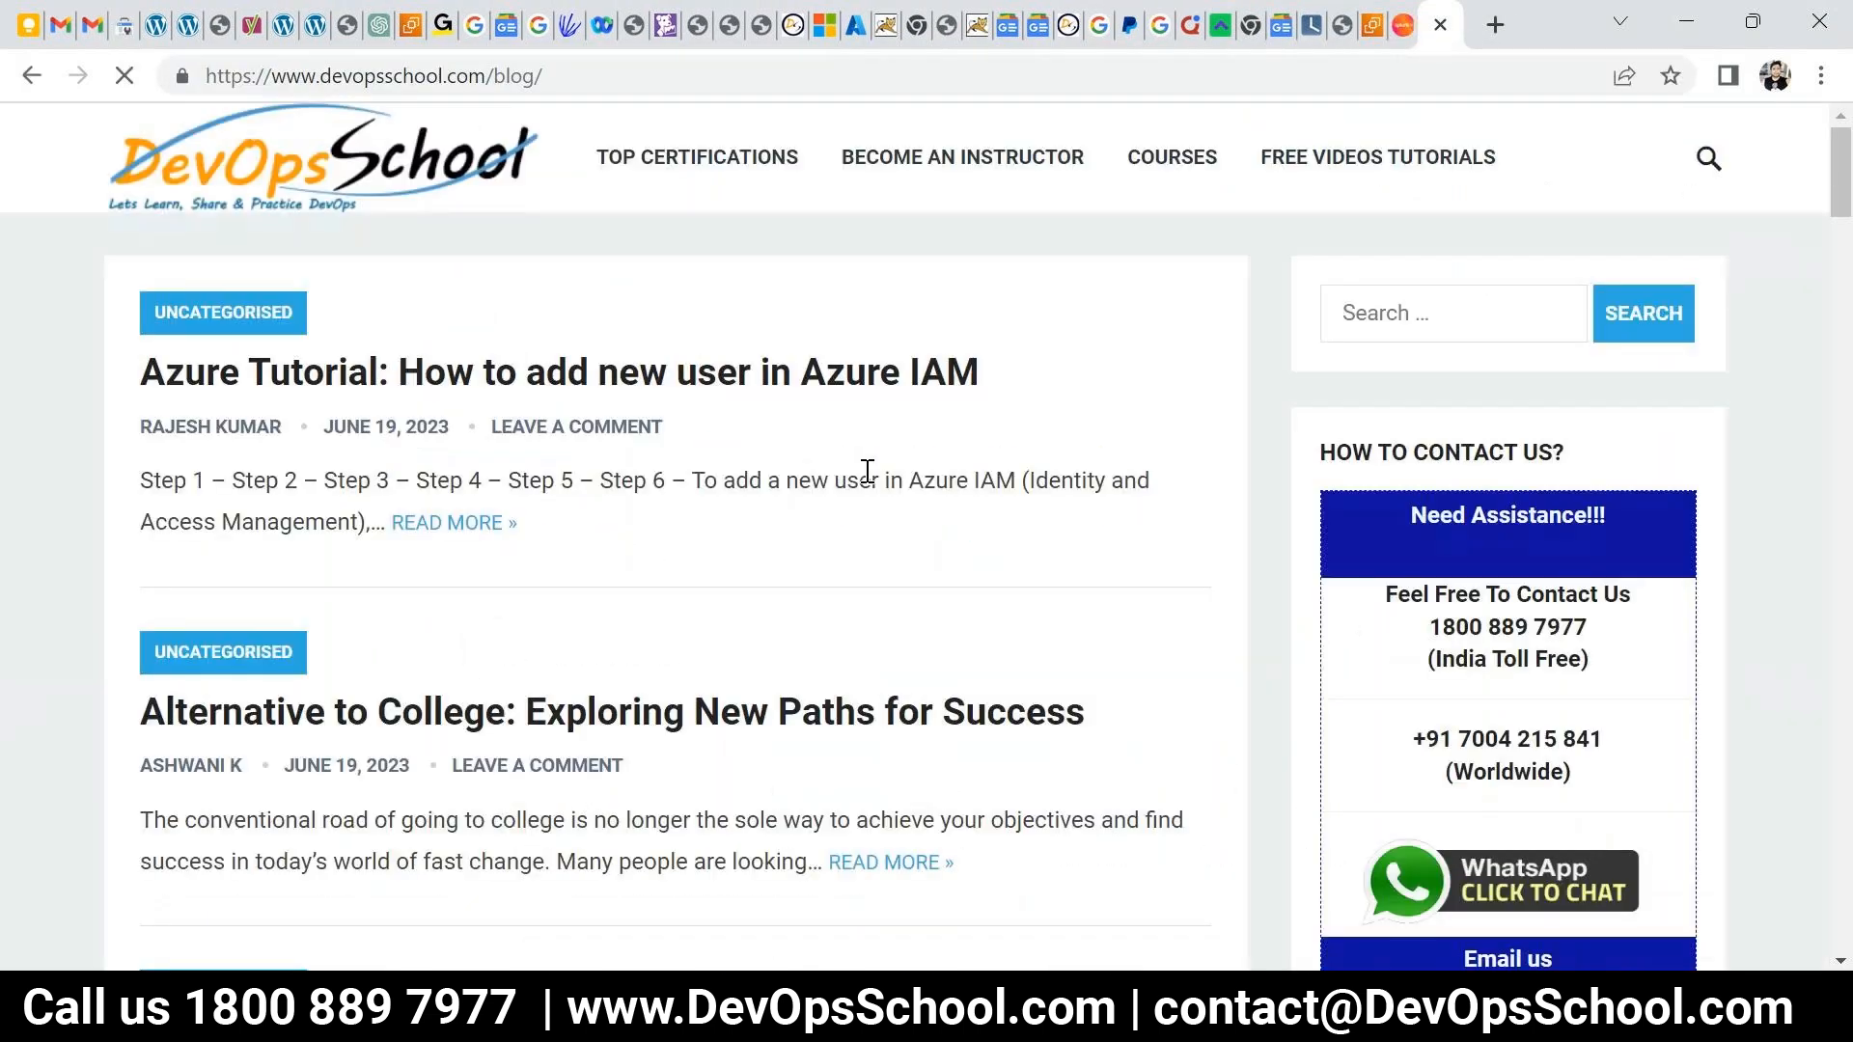
{"action": "left_click", "coordinate": [1370, 318]}
{"action": "type", "text": "splunk"}
{"action": "key", "text": "Return"}
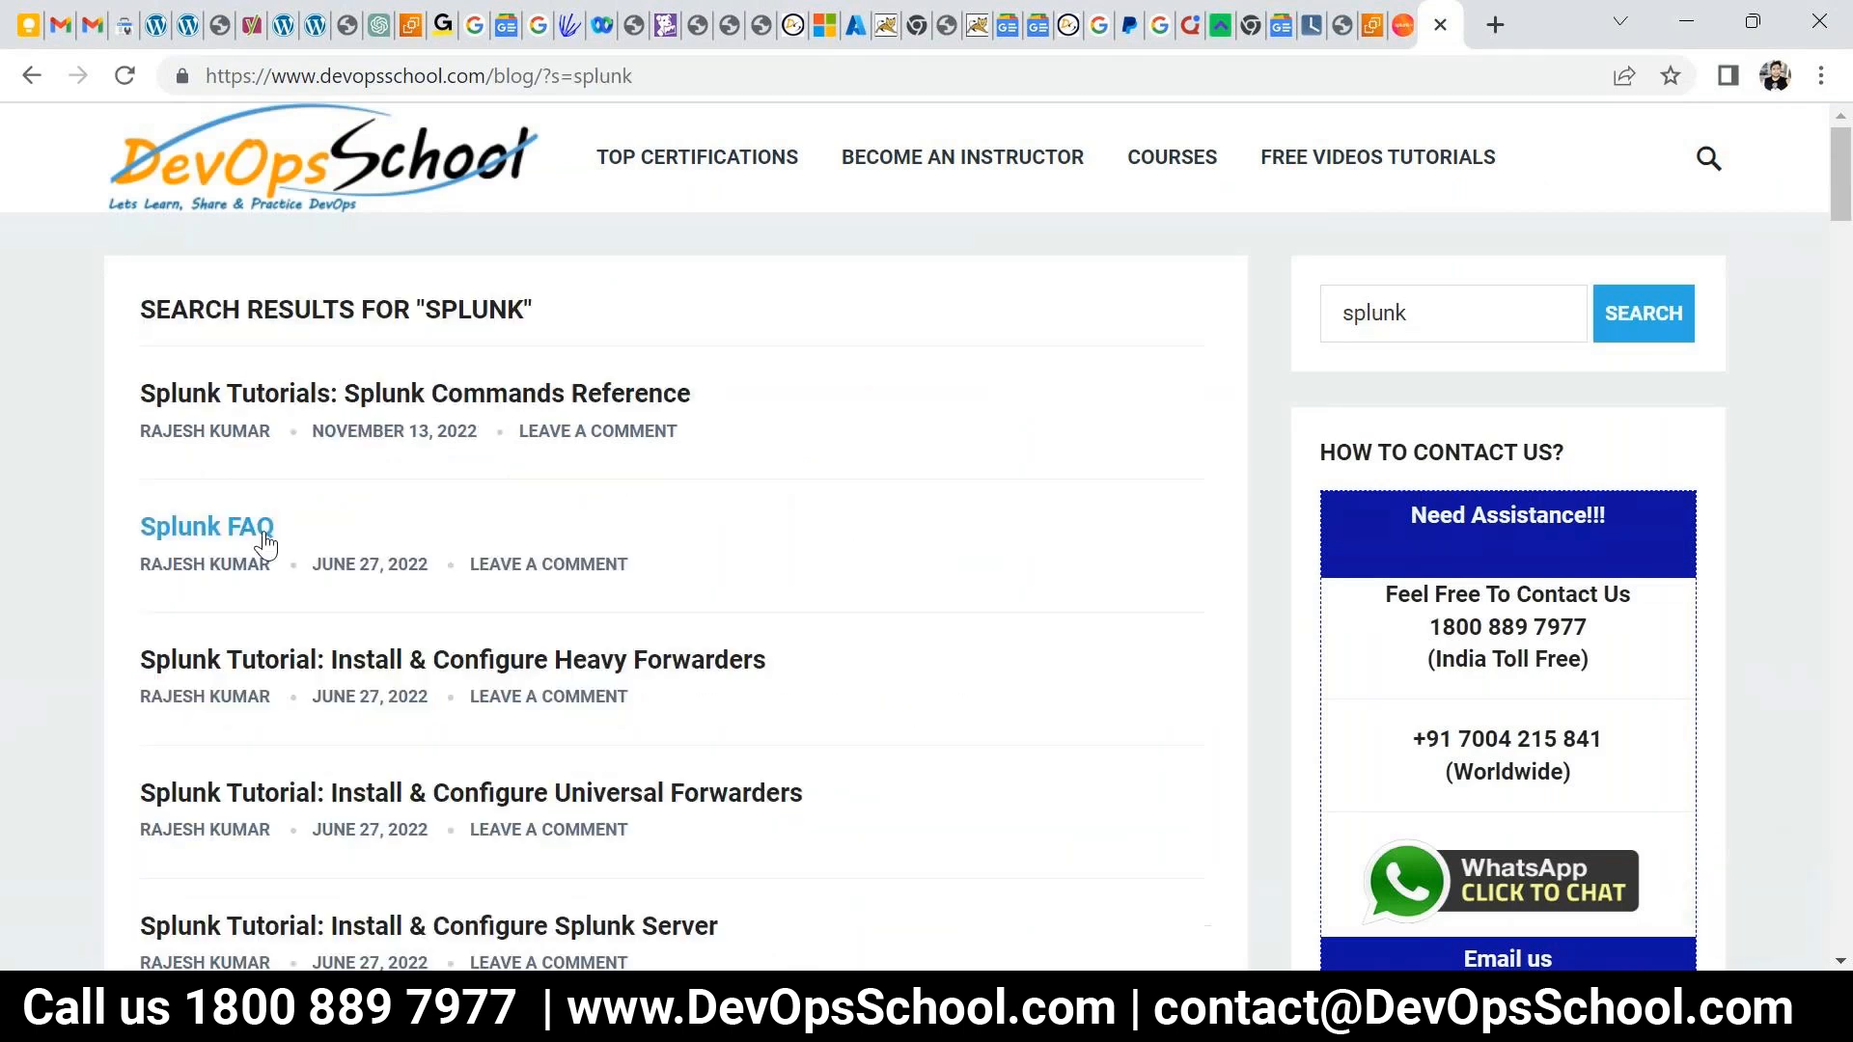
{"action": "scroll", "coordinate": [617, 608], "scroll_direction": "down", "scroll_amount": 3}
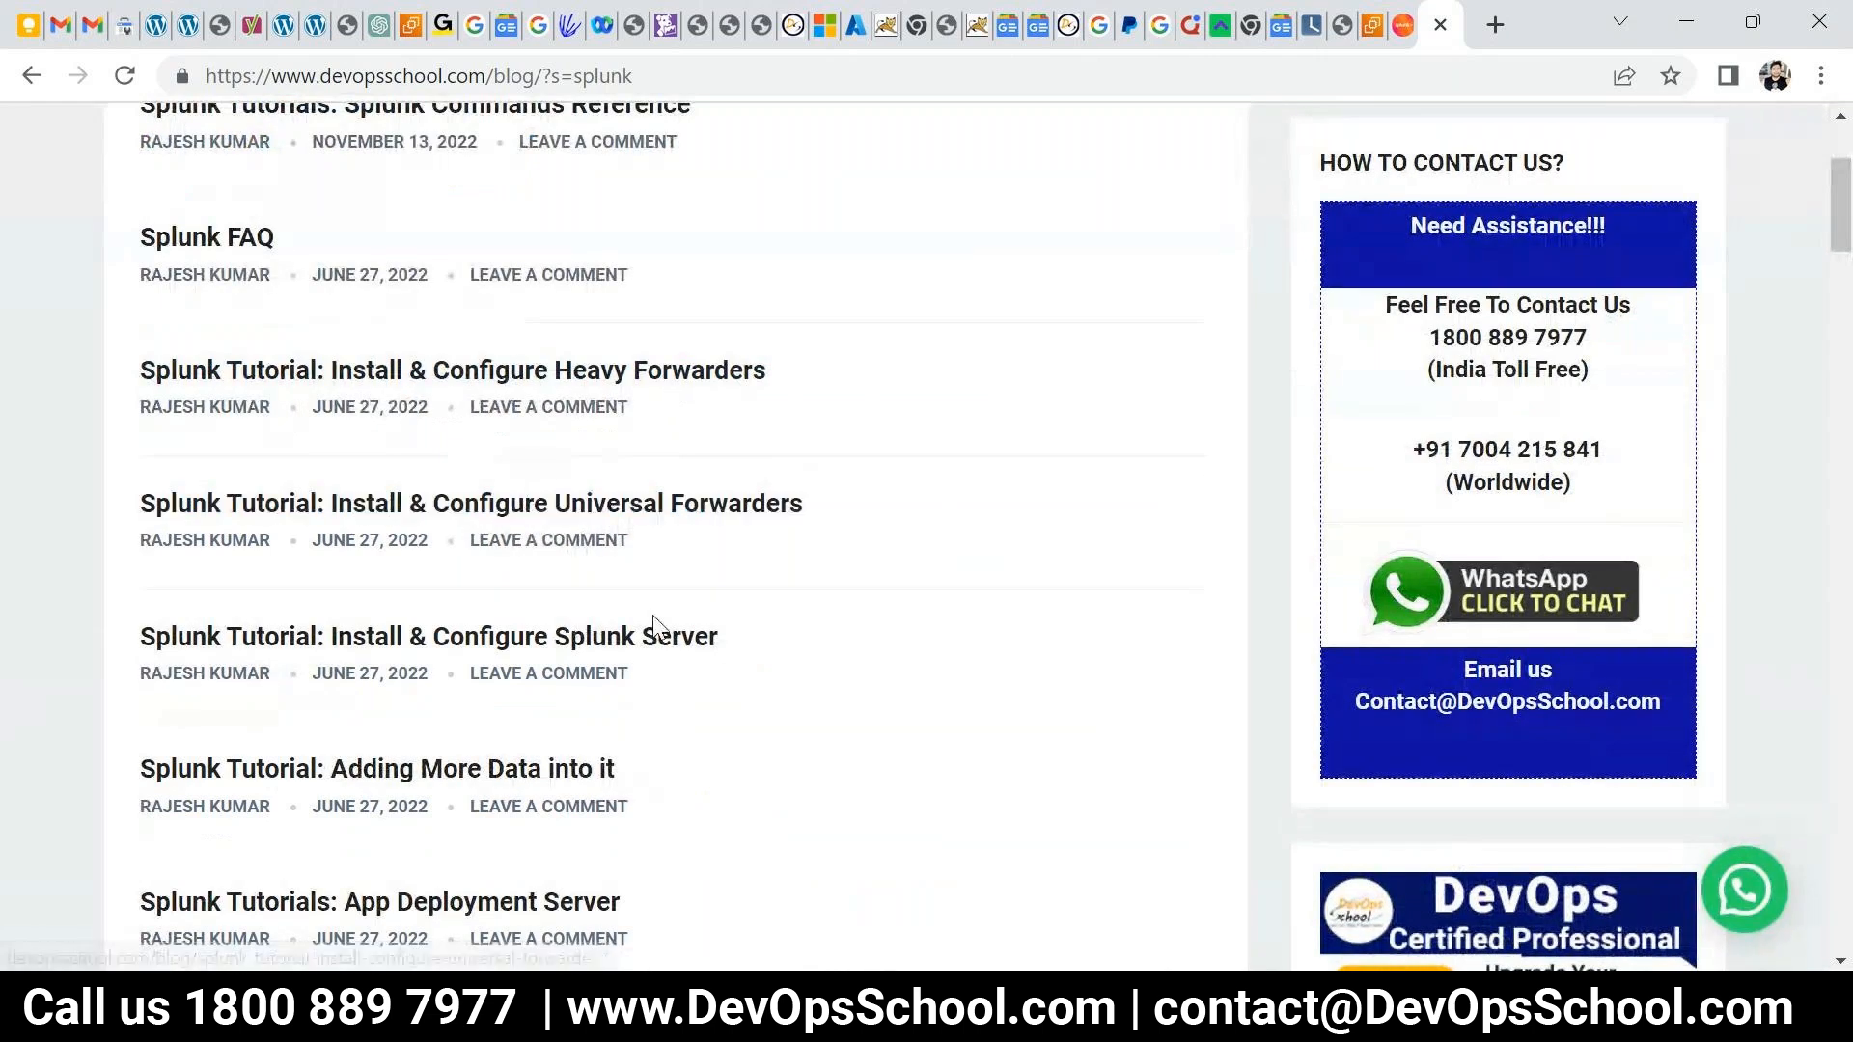
{"action": "scroll", "coordinate": [563, 502], "scroll_direction": "down", "scroll_amount": 2}
{"action": "left_click", "coordinate": [563, 494]}
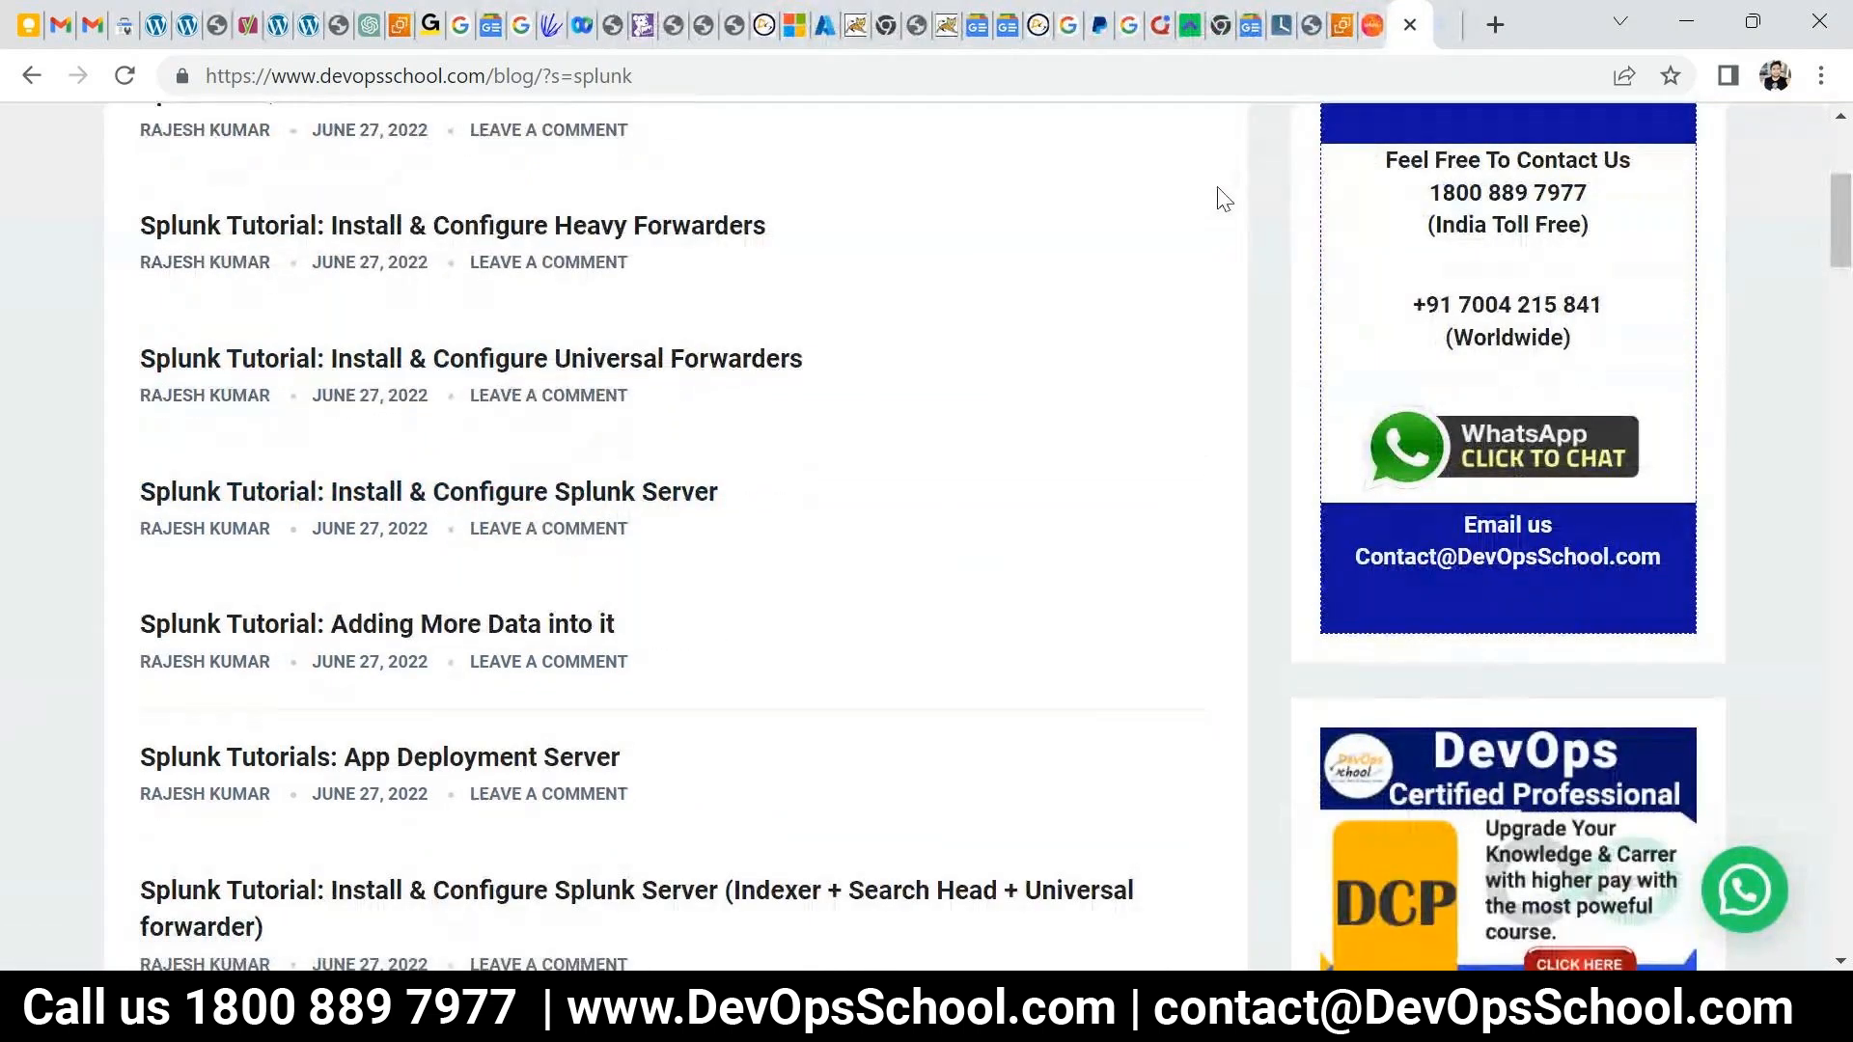
- Highlight the tutorial's Download File URL, Tar file link and Windows .msi download entry
{"action": "scroll", "coordinate": [676, 646], "scroll_direction": "down", "scroll_amount": 8}
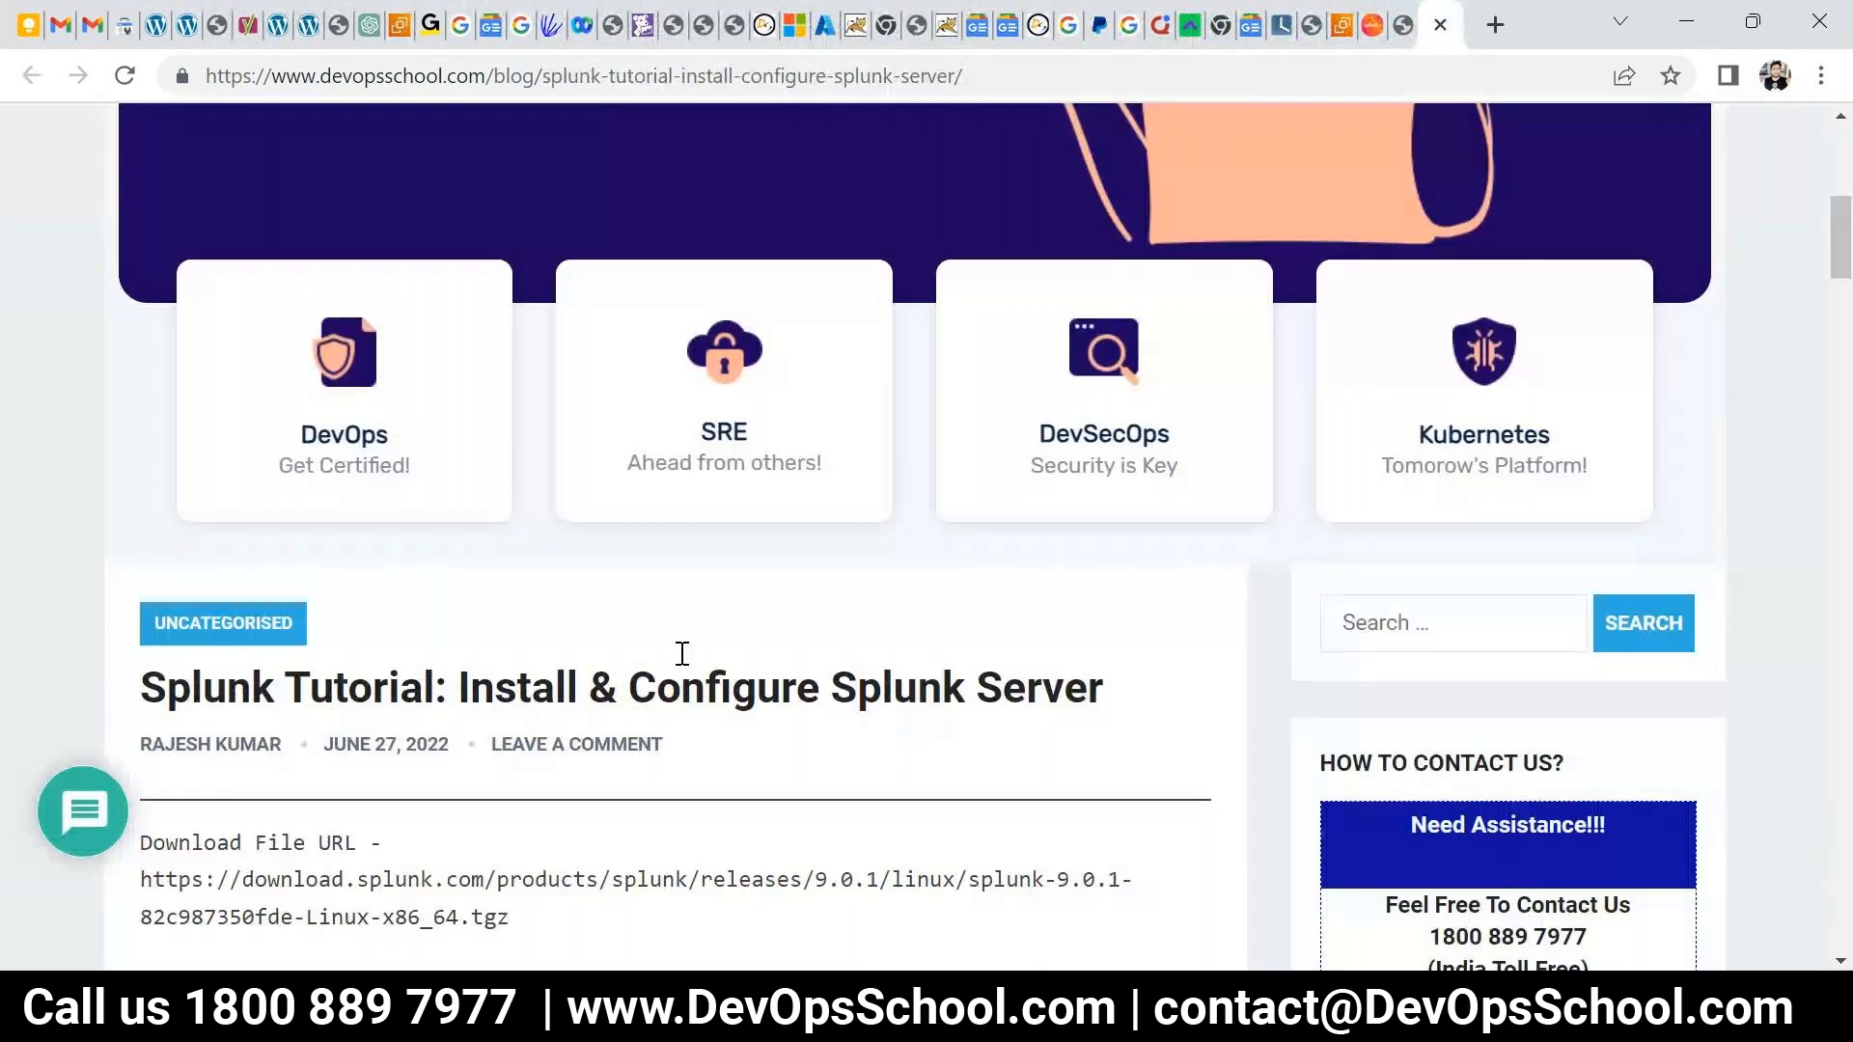
{"action": "scroll", "coordinate": [618, 636], "scroll_direction": "down", "scroll_amount": 2}
{"action": "left_click_drag", "start_coordinate": [228, 301], "coordinate": [485, 339]}
{"action": "left_click", "coordinate": [422, 531]}
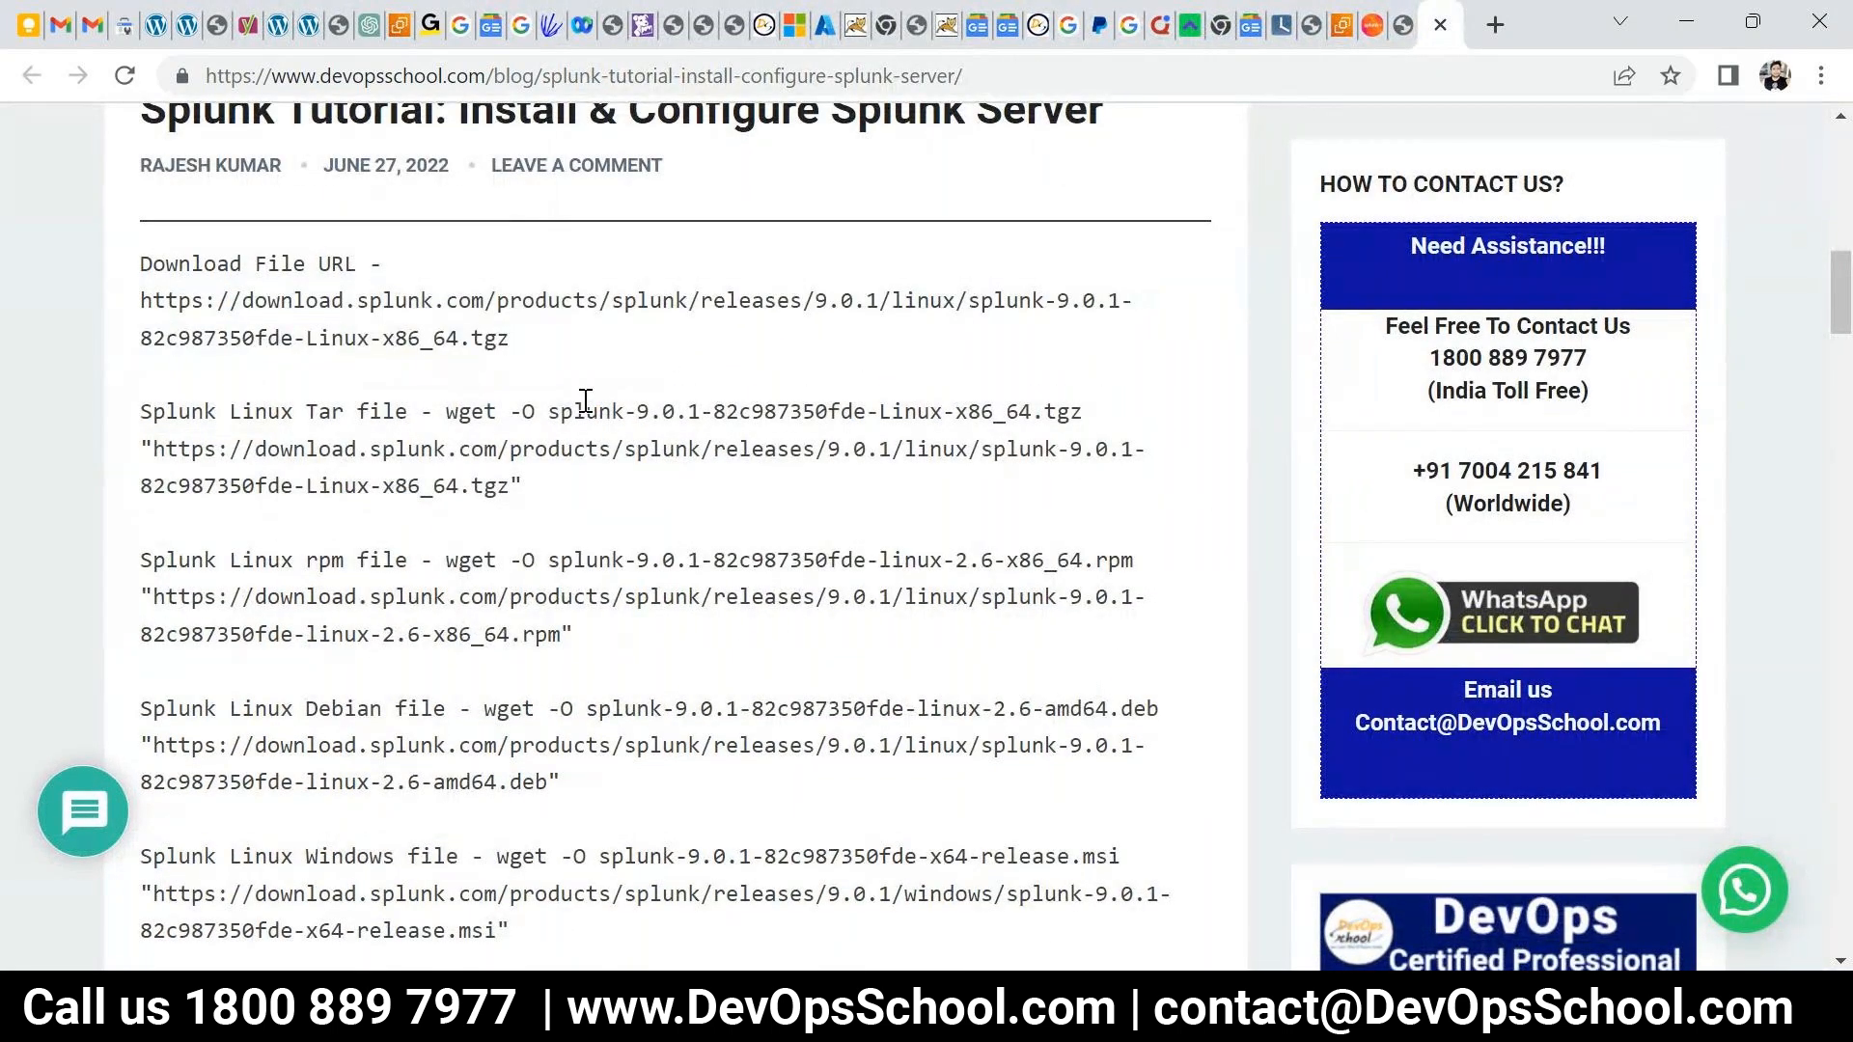
{"action": "left_click_drag", "start_coordinate": [866, 300], "coordinate": [818, 299]}
{"action": "left_click", "coordinate": [522, 369]}
{"action": "left_click_drag", "start_coordinate": [538, 343], "coordinate": [242, 300]}
{"action": "left_click_drag", "start_coordinate": [509, 485], "coordinate": [331, 413]}
{"action": "scroll", "coordinate": [505, 465], "scroll_direction": "down", "scroll_amount": 1}
{"action": "left_click_drag", "start_coordinate": [574, 634], "coordinate": [420, 563]}
{"action": "left_click_drag", "start_coordinate": [512, 815], "coordinate": [185, 362]}
- Reselect the whole Download File URL, then switch to the Splunk download page
{"action": "scroll", "coordinate": [185, 362], "scroll_direction": "down", "scroll_amount": 3}
{"action": "scroll", "coordinate": [289, 444], "scroll_direction": "up", "scroll_amount": 1}
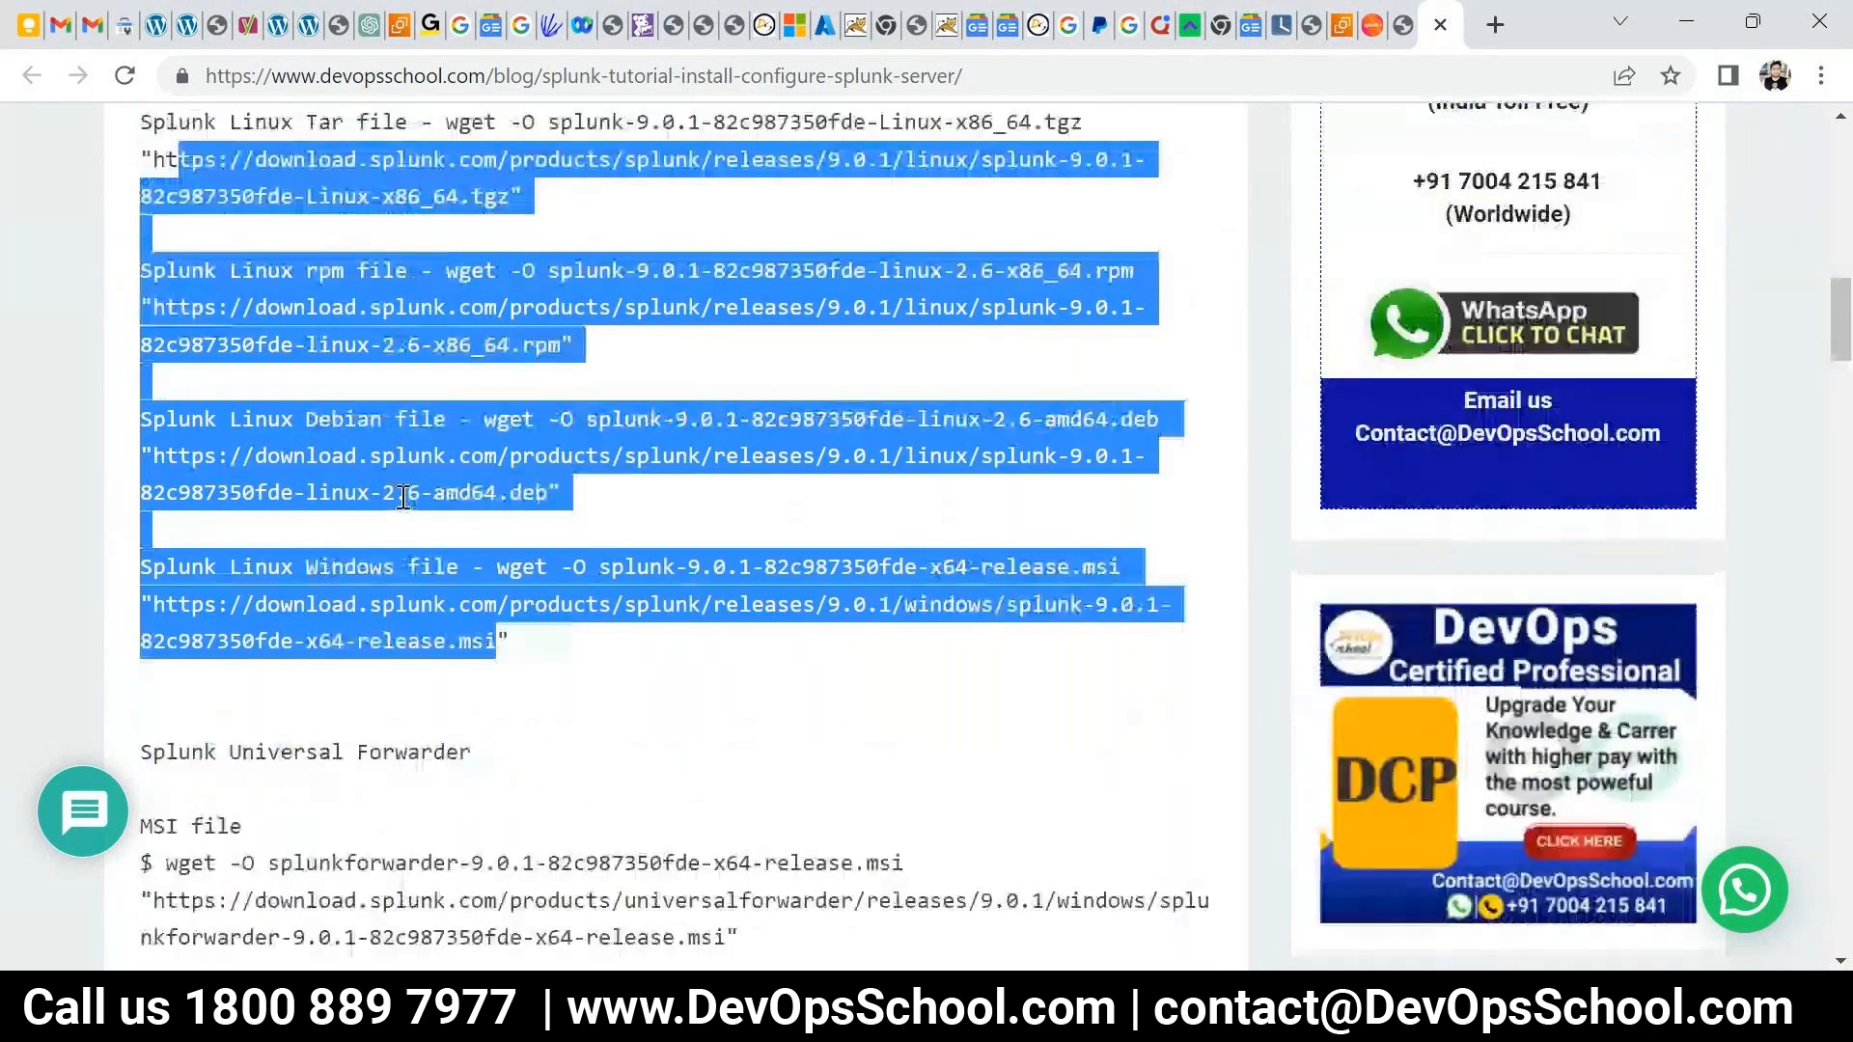
{"action": "scroll", "coordinate": [401, 524], "scroll_direction": "down", "scroll_amount": 3}
{"action": "scroll", "coordinate": [401, 525], "scroll_direction": "up", "scroll_amount": 5}
{"action": "left_click_drag", "start_coordinate": [509, 338], "coordinate": [137, 293]}
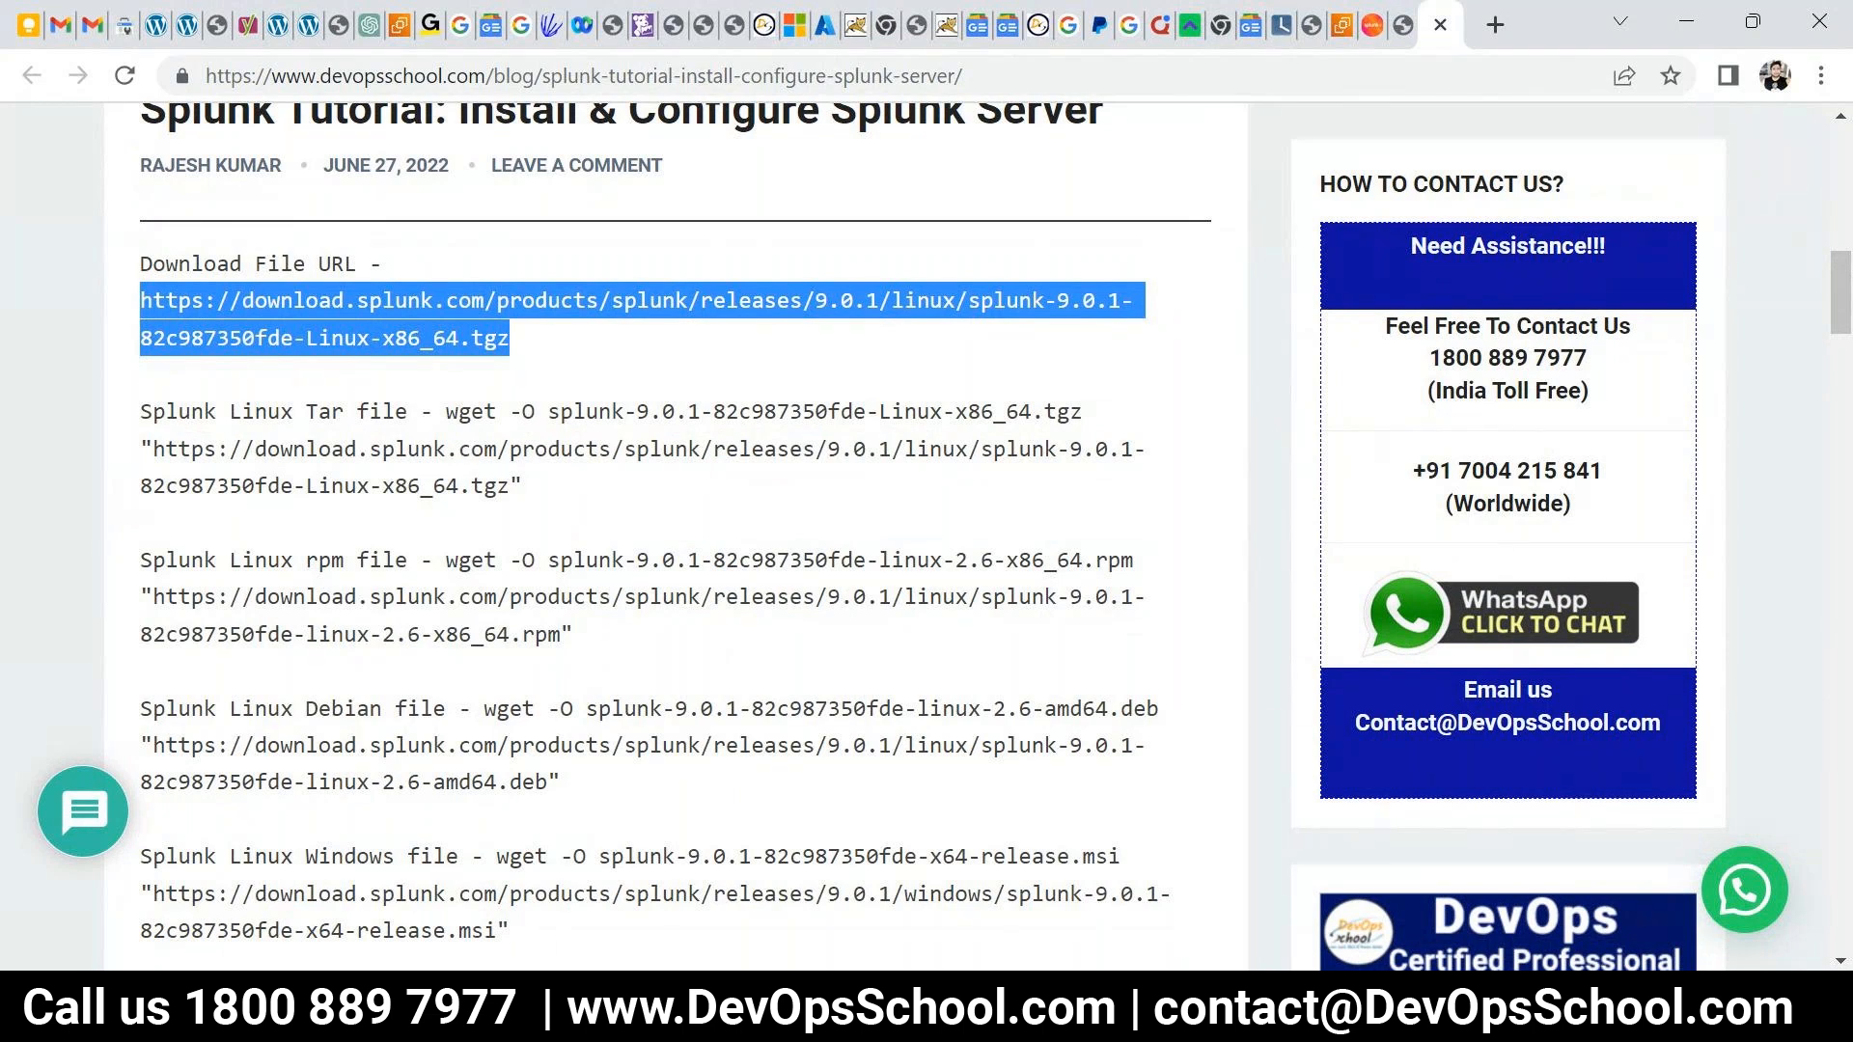
{"action": "left_click", "coordinate": [929, 534]}
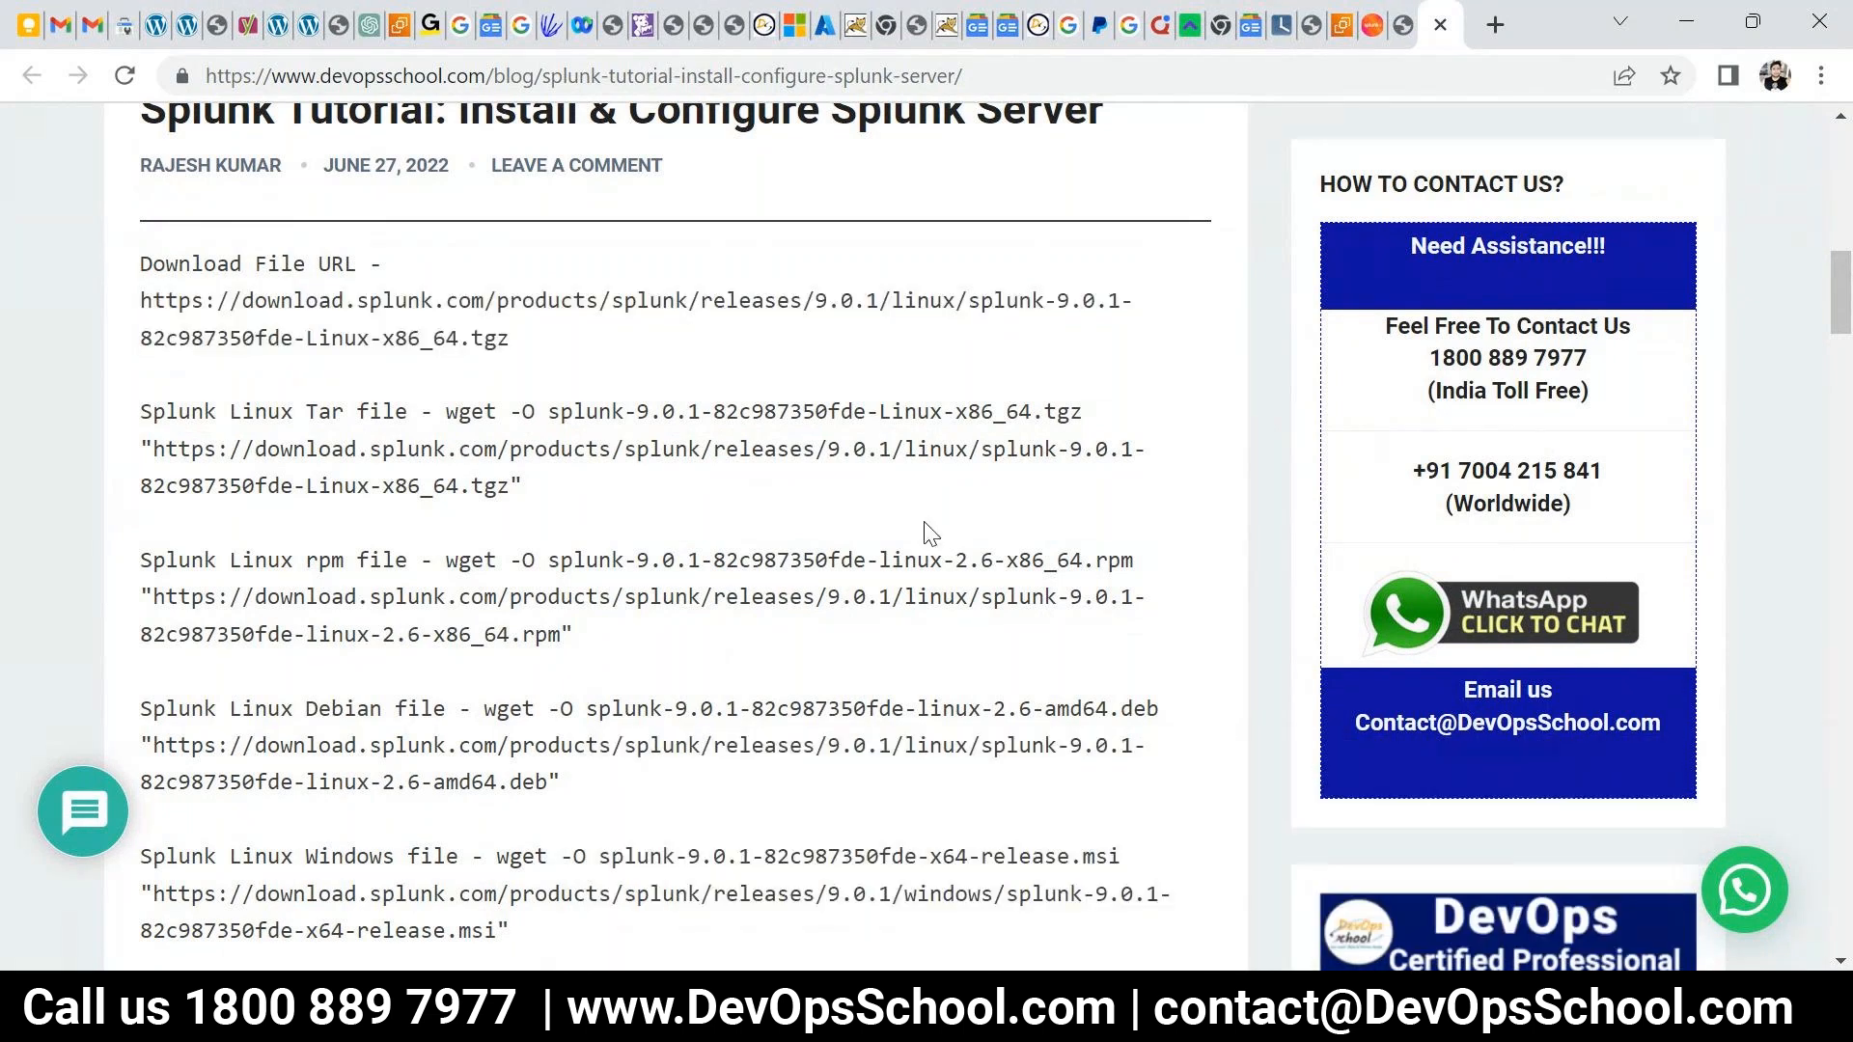
{"action": "mouse_move", "coordinate": [509, 338]}
{"action": "left_mouse_down"}
{"action": "mouse_move", "coordinate": [270, 337]}
{"action": "mouse_move", "coordinate": [139, 305]}
{"action": "mouse_move", "coordinate": [524, 337]}
{"action": "left_mouse_up"}
{"action": "left_click", "coordinate": [145, 302]}
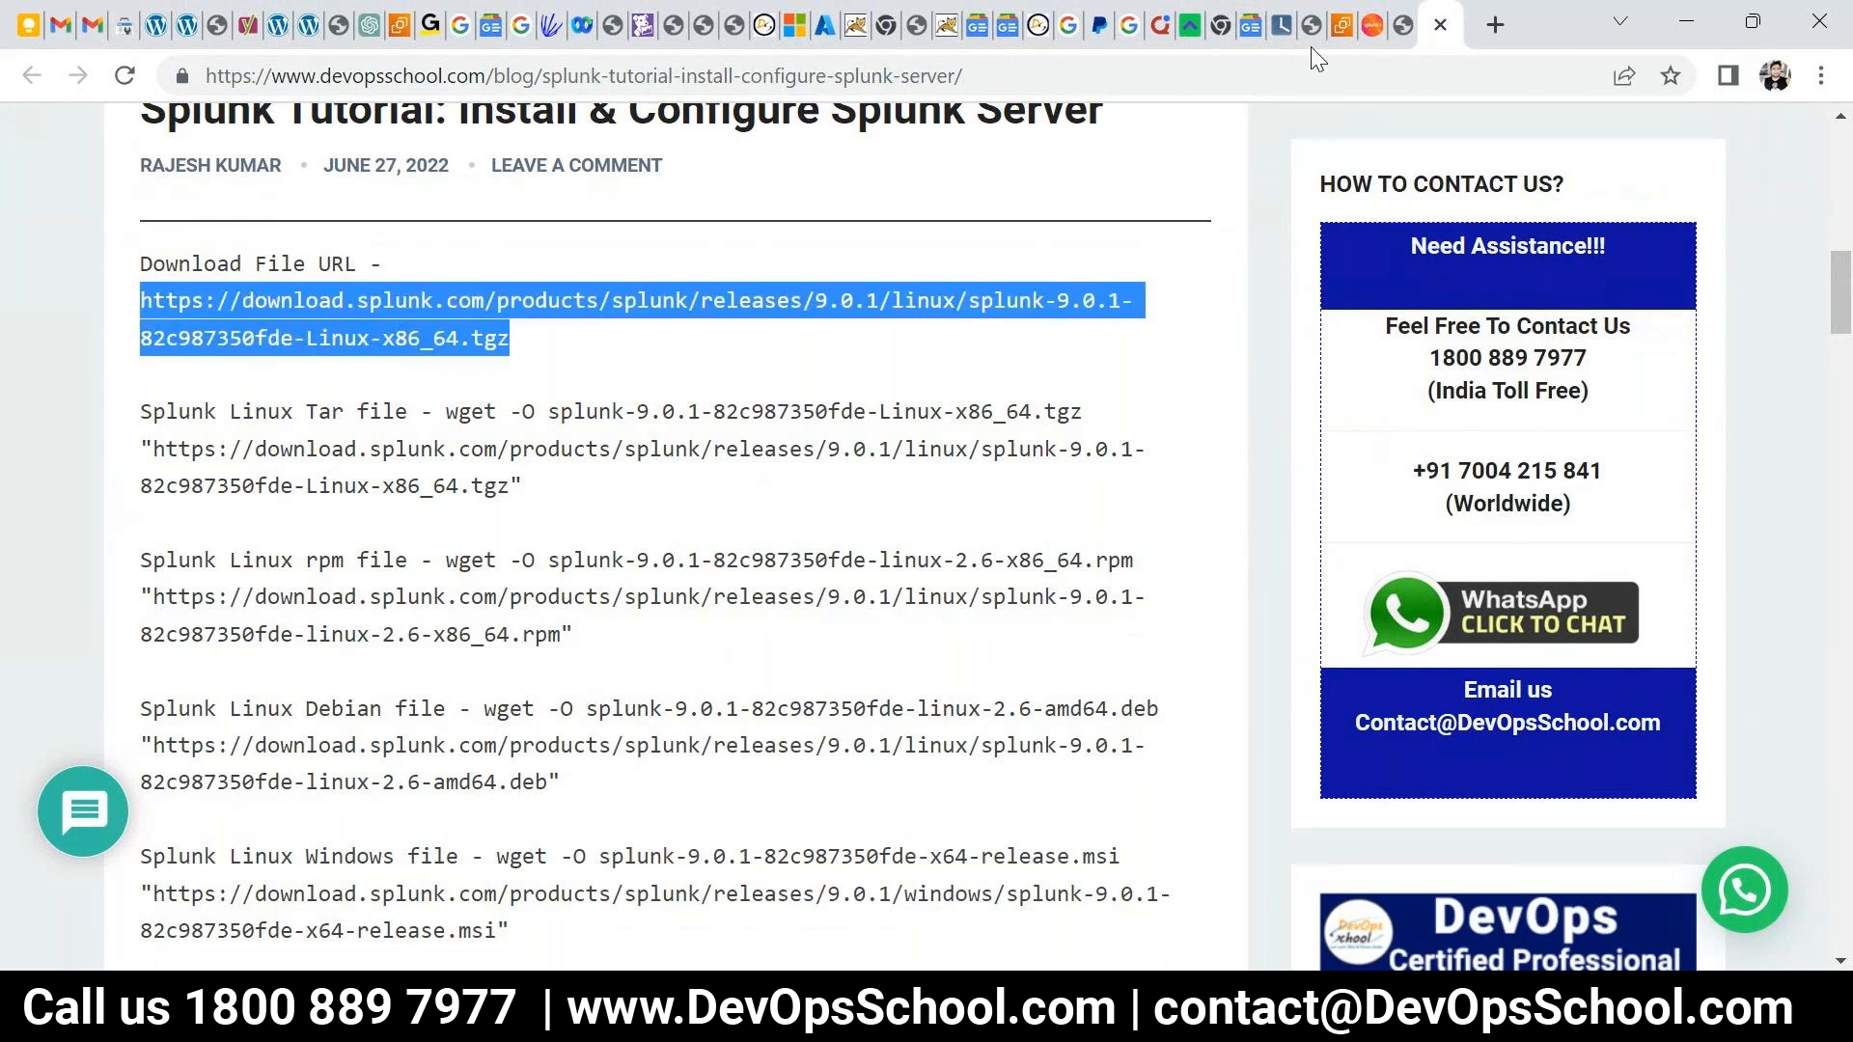
{"action": "left_click", "coordinate": [1373, 25]}
{"action": "mouse_move", "coordinate": [1525, 159]}
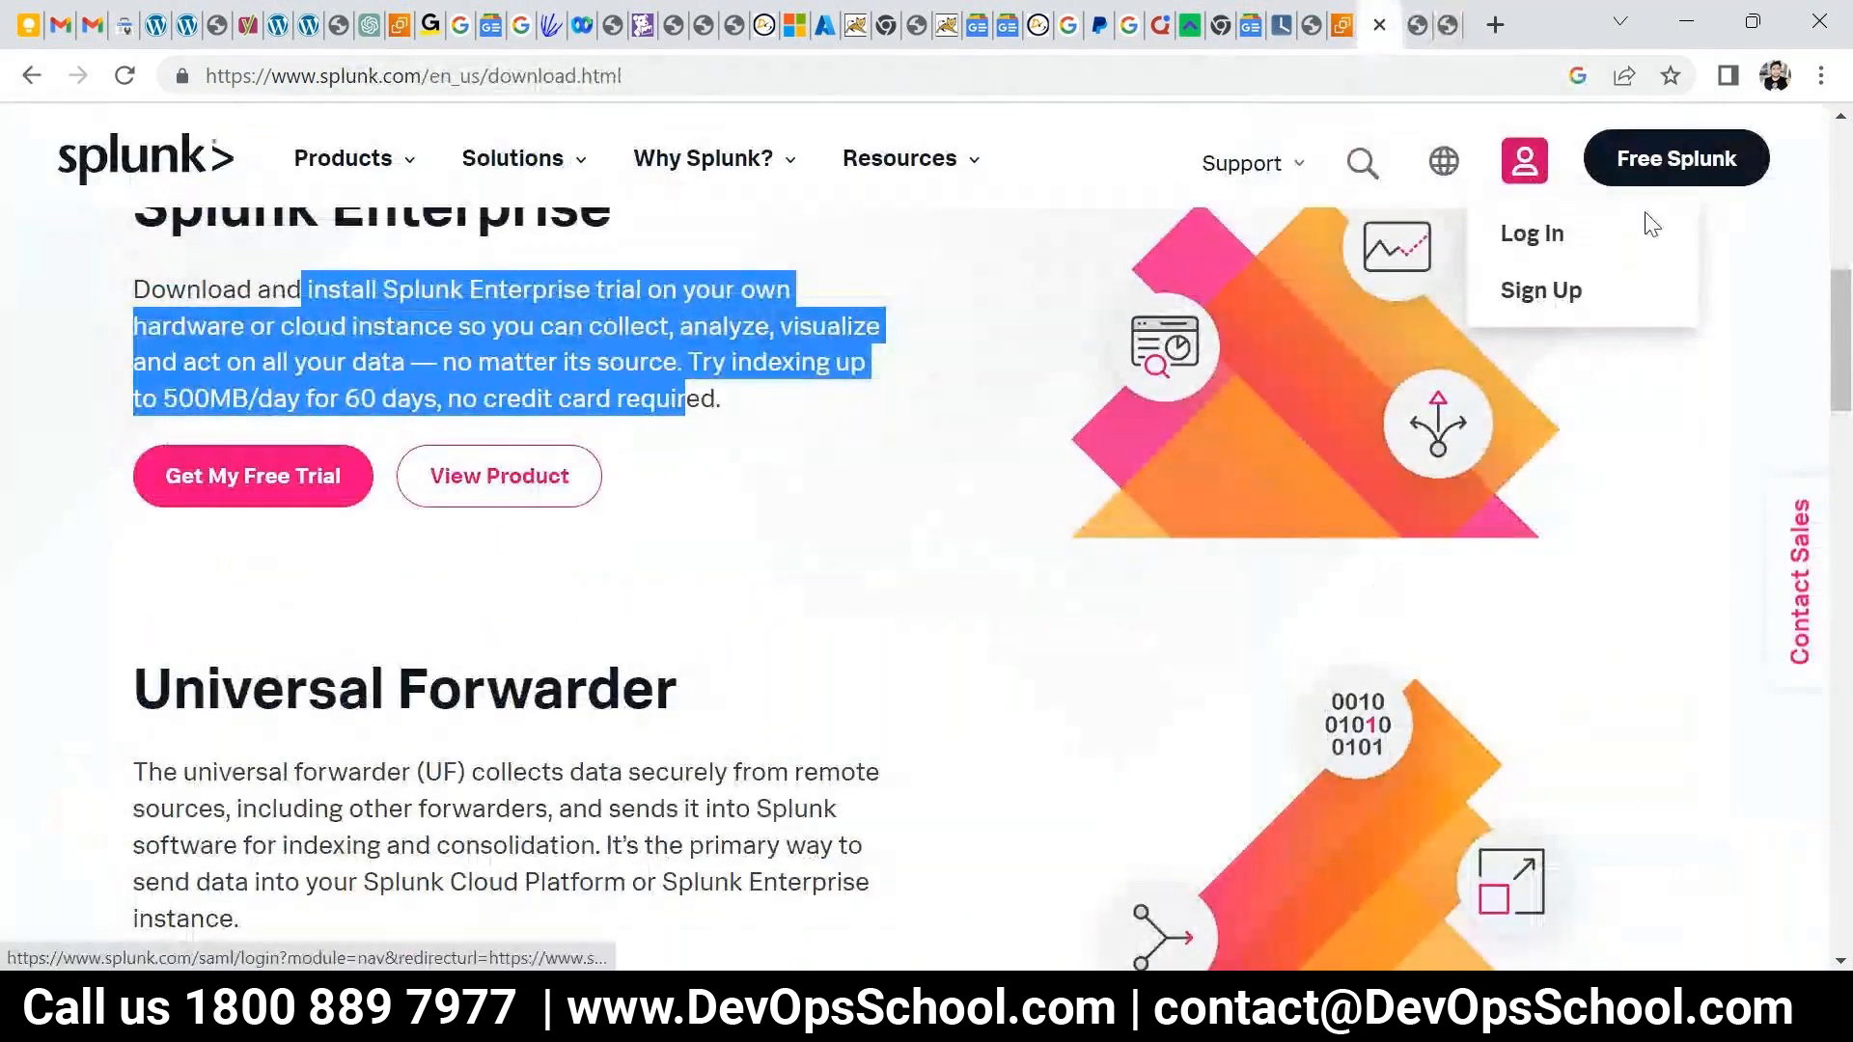
- Go back to the DevOpsSchool Splunk tutorial tab and locate its download URLs
{"action": "left_click", "coordinate": [1445, 35]}
{"action": "scroll", "coordinate": [318, 783], "scroll_direction": "up", "scroll_amount": 3}
{"action": "left_click", "coordinate": [319, 782]}
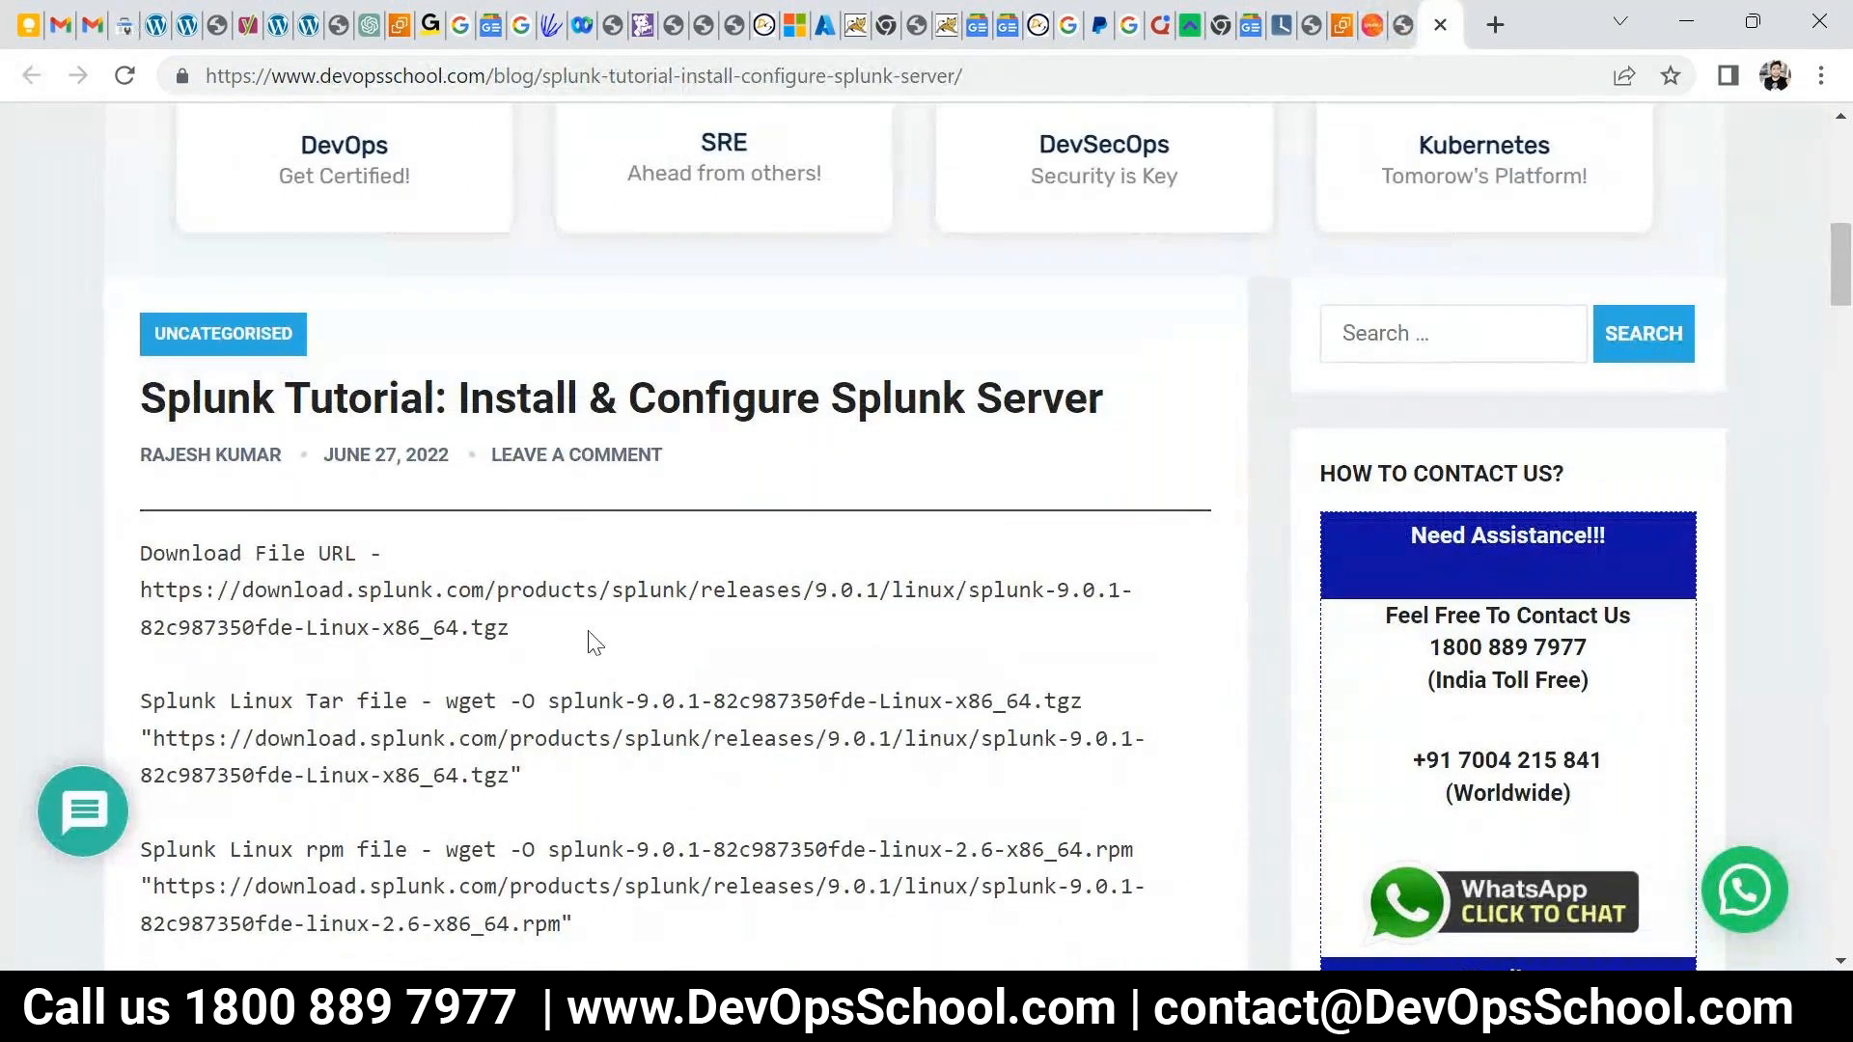
{"action": "key", "text": "ctrl+l"}
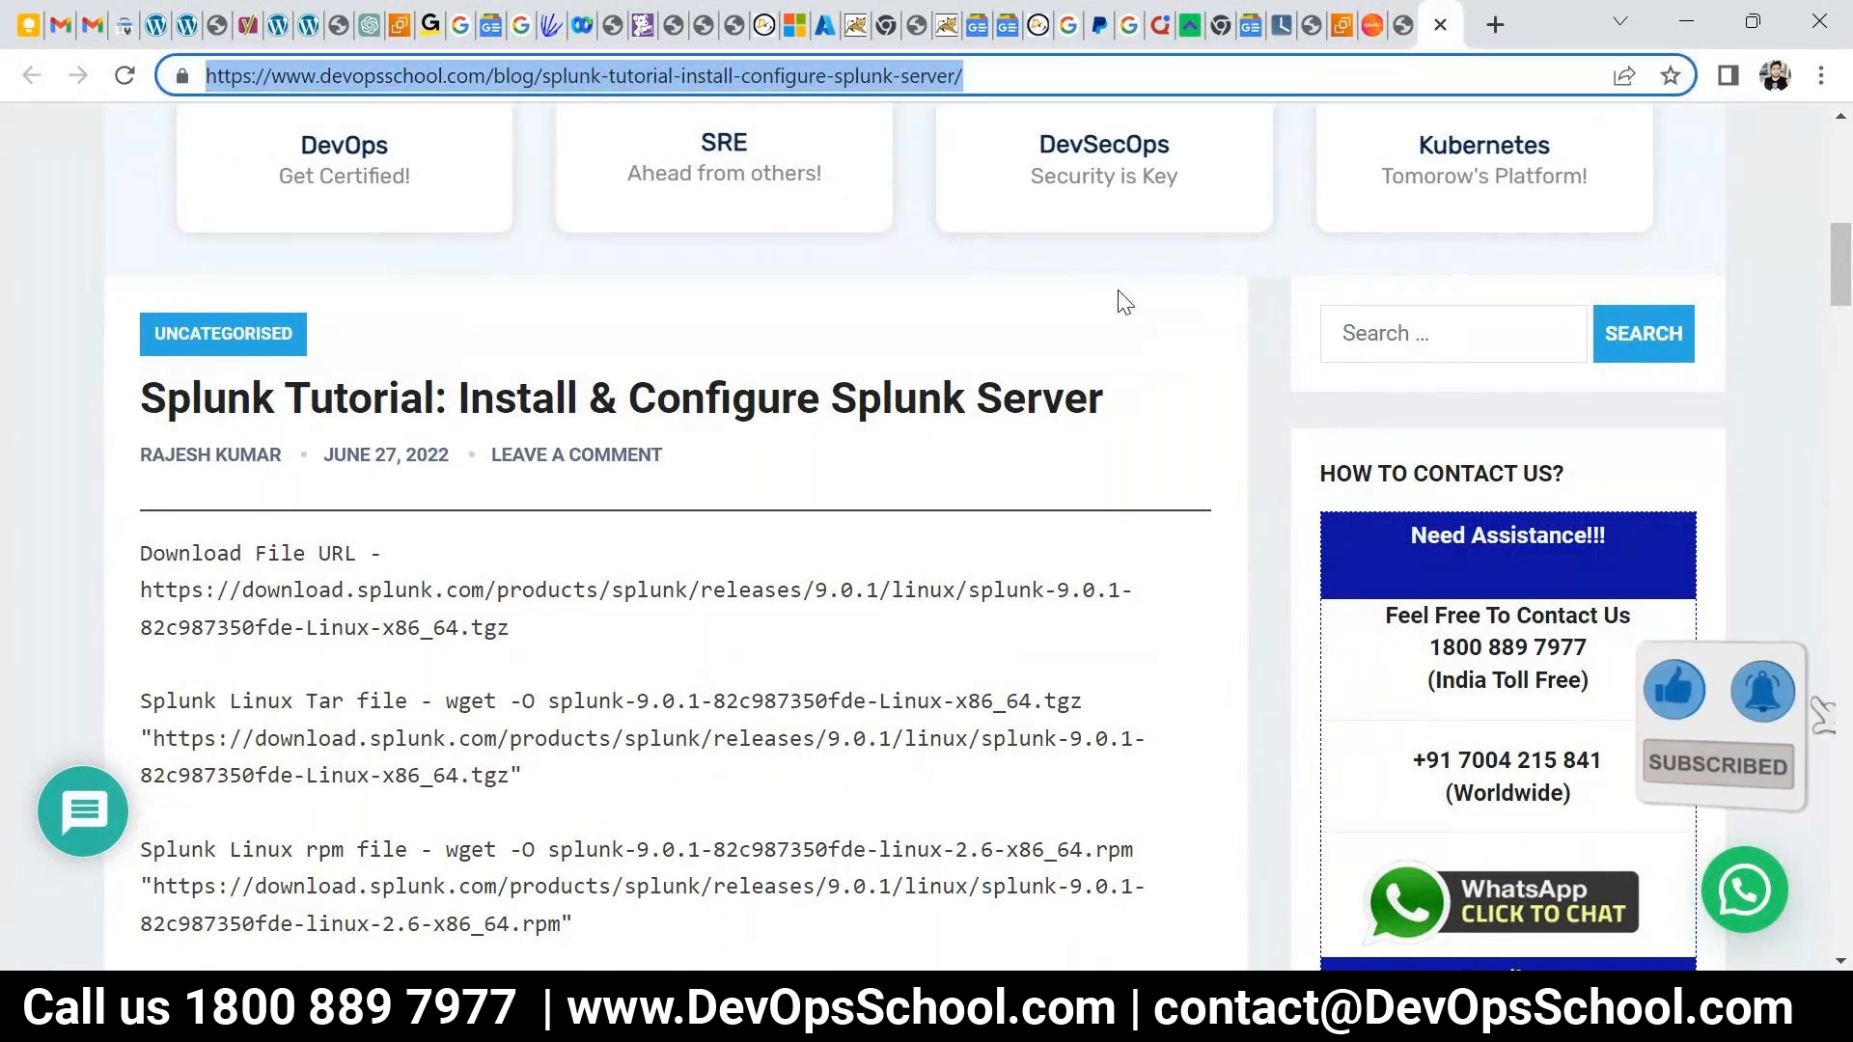
{"action": "left_click", "coordinate": [651, 610]}
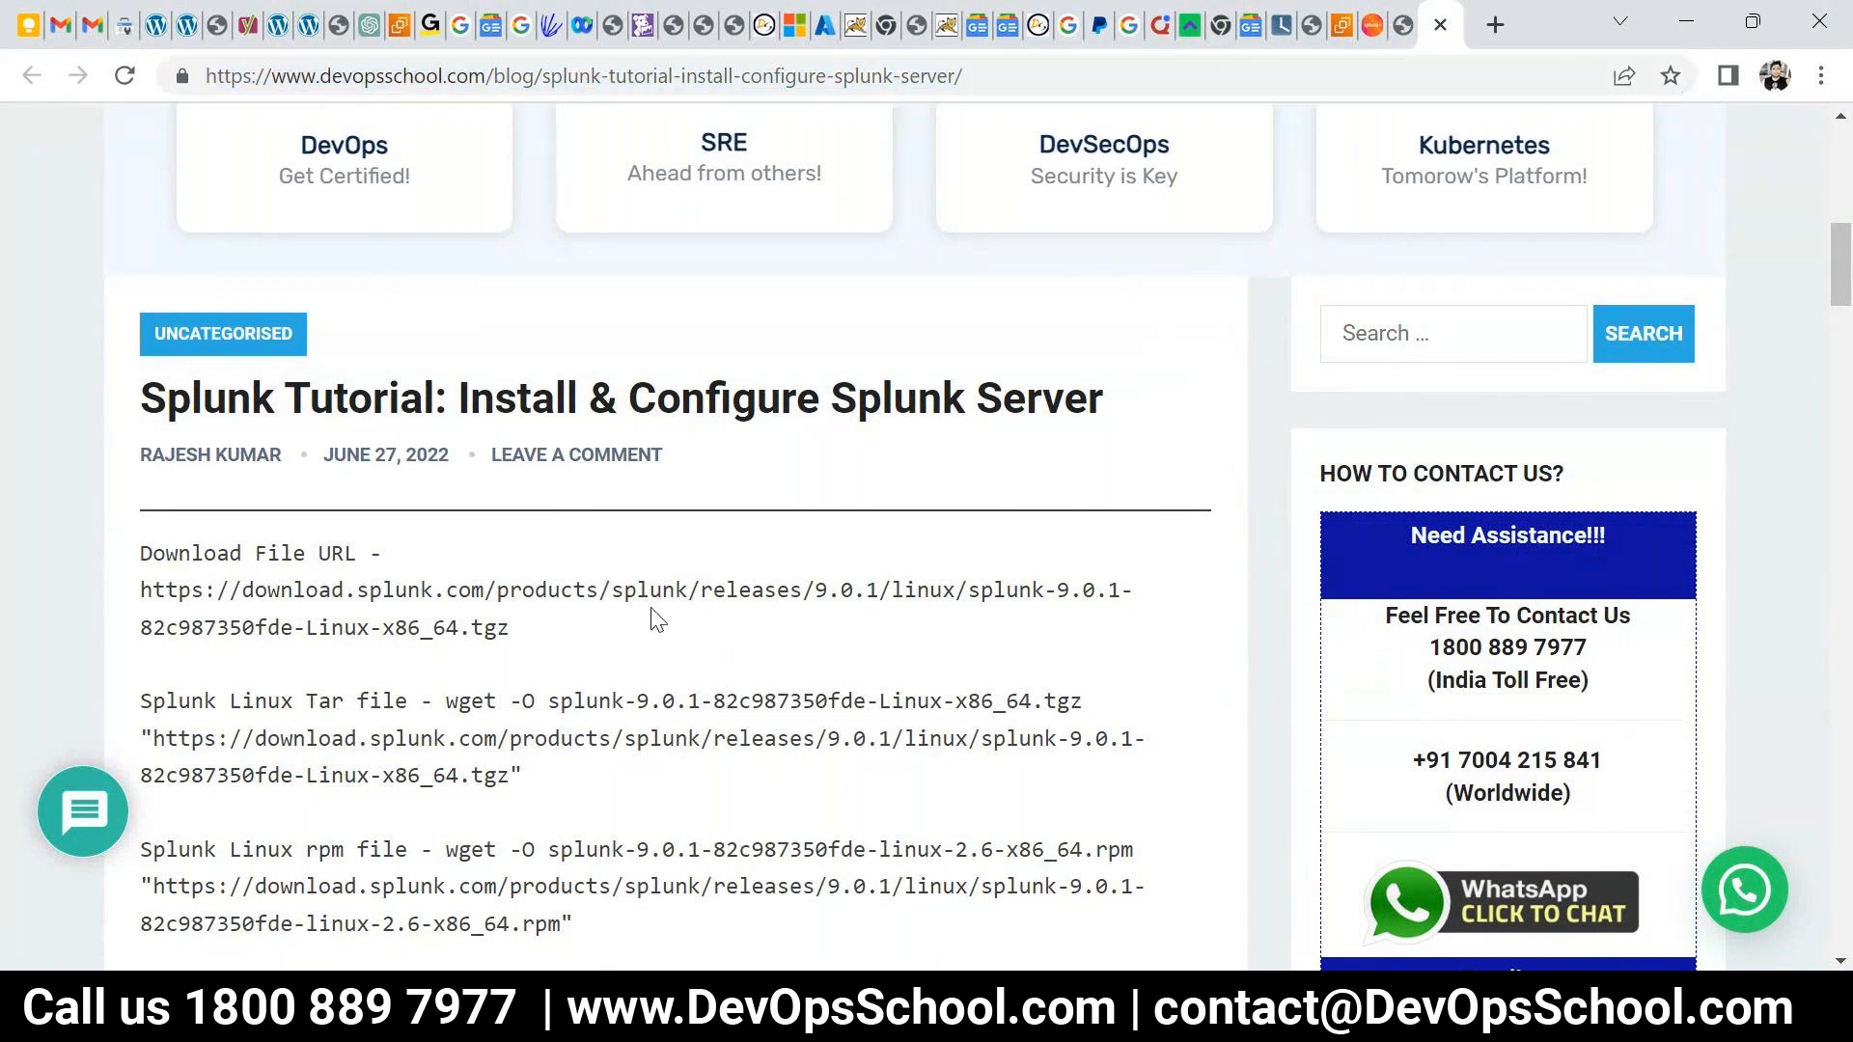
{"action": "scroll", "coordinate": [488, 571], "scroll_direction": "up", "scroll_amount": 1}
{"action": "scroll", "coordinate": [530, 675], "scroll_direction": "down", "scroll_amount": 1}
{"action": "scroll", "coordinate": [538, 673], "scroll_direction": "up", "scroll_amount": 1}
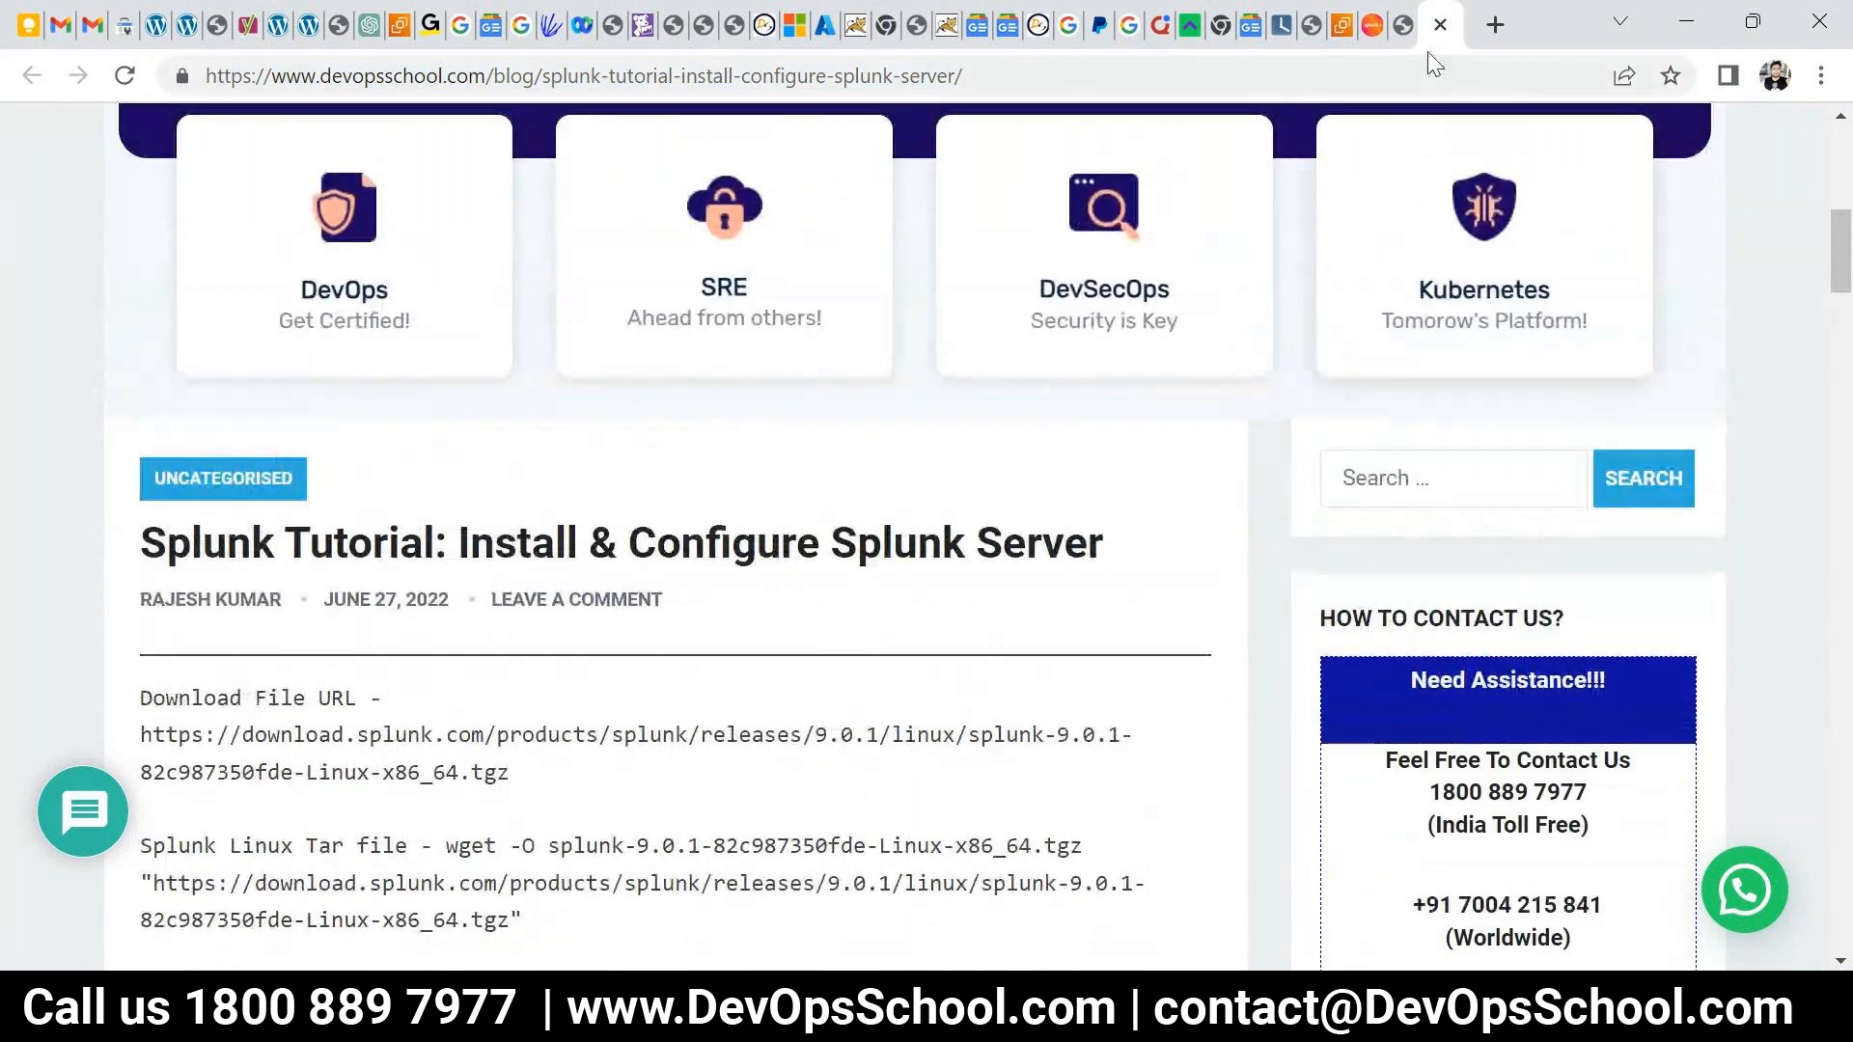
{"action": "left_click", "coordinate": [1365, 24]}
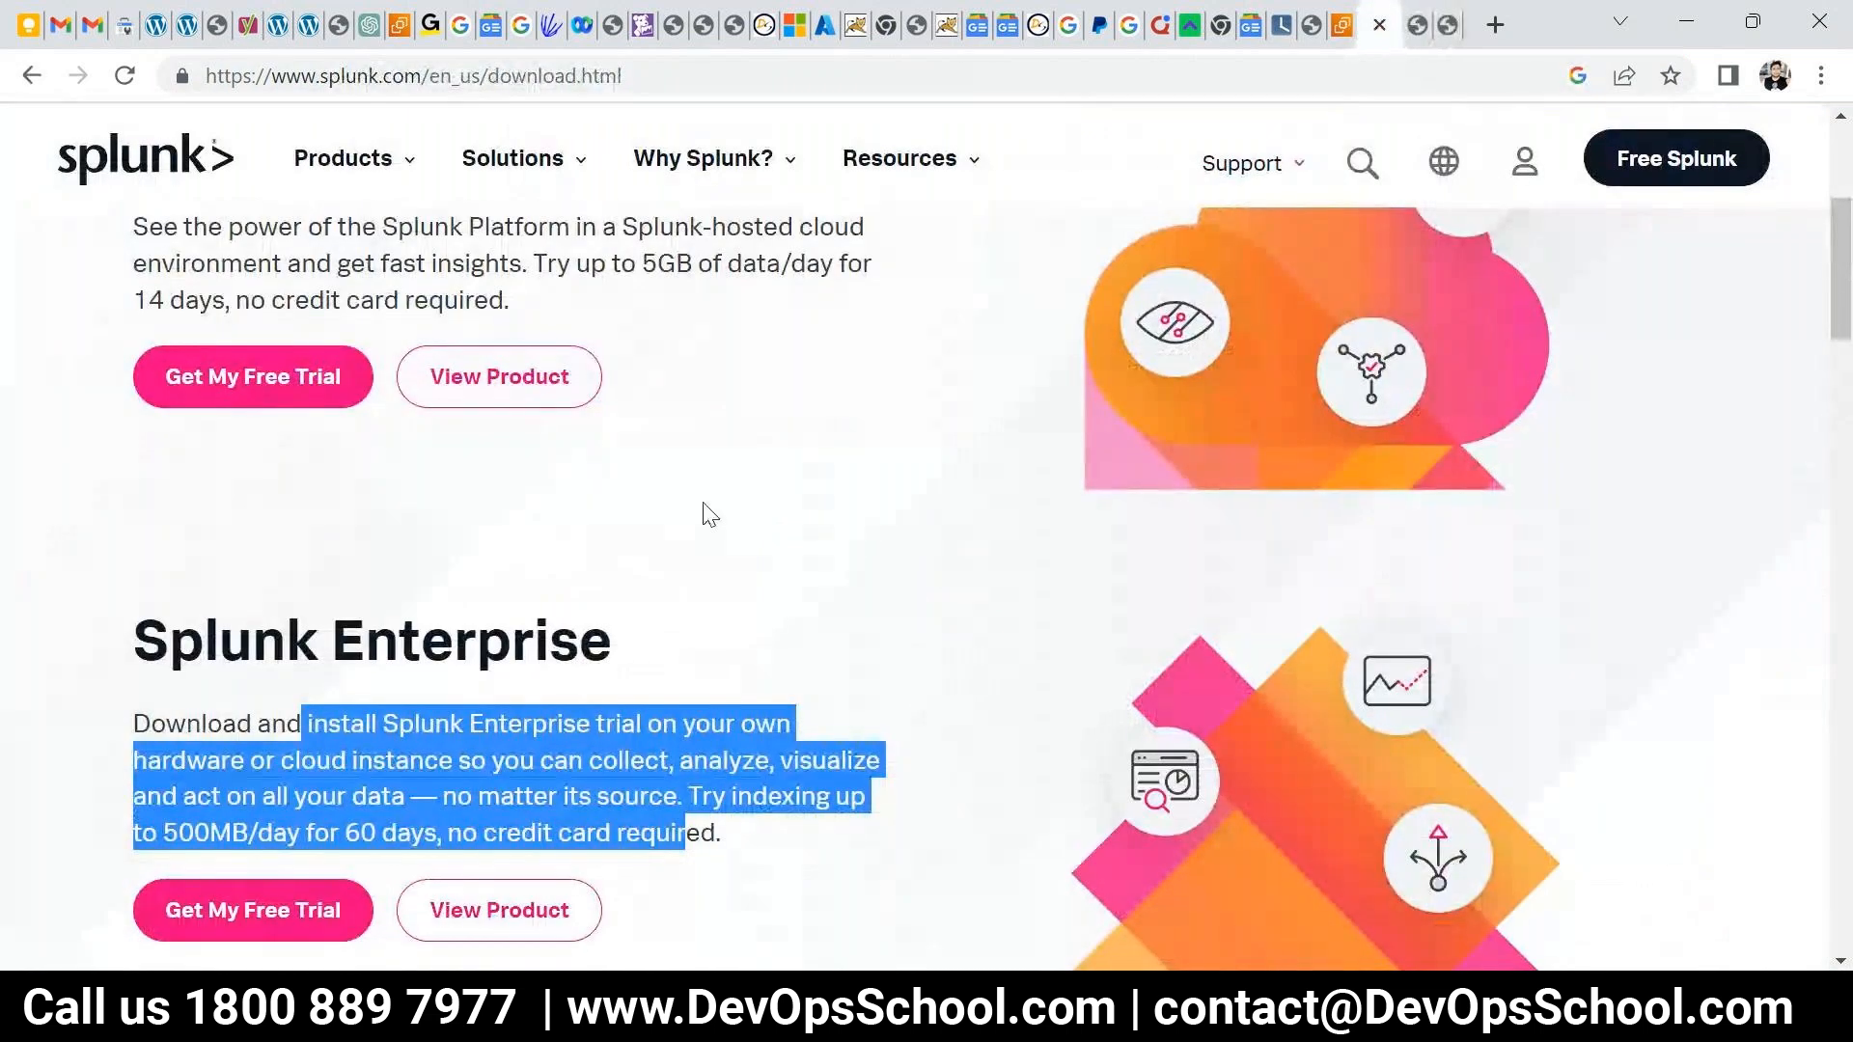
{"action": "left_click", "coordinate": [1442, 29]}
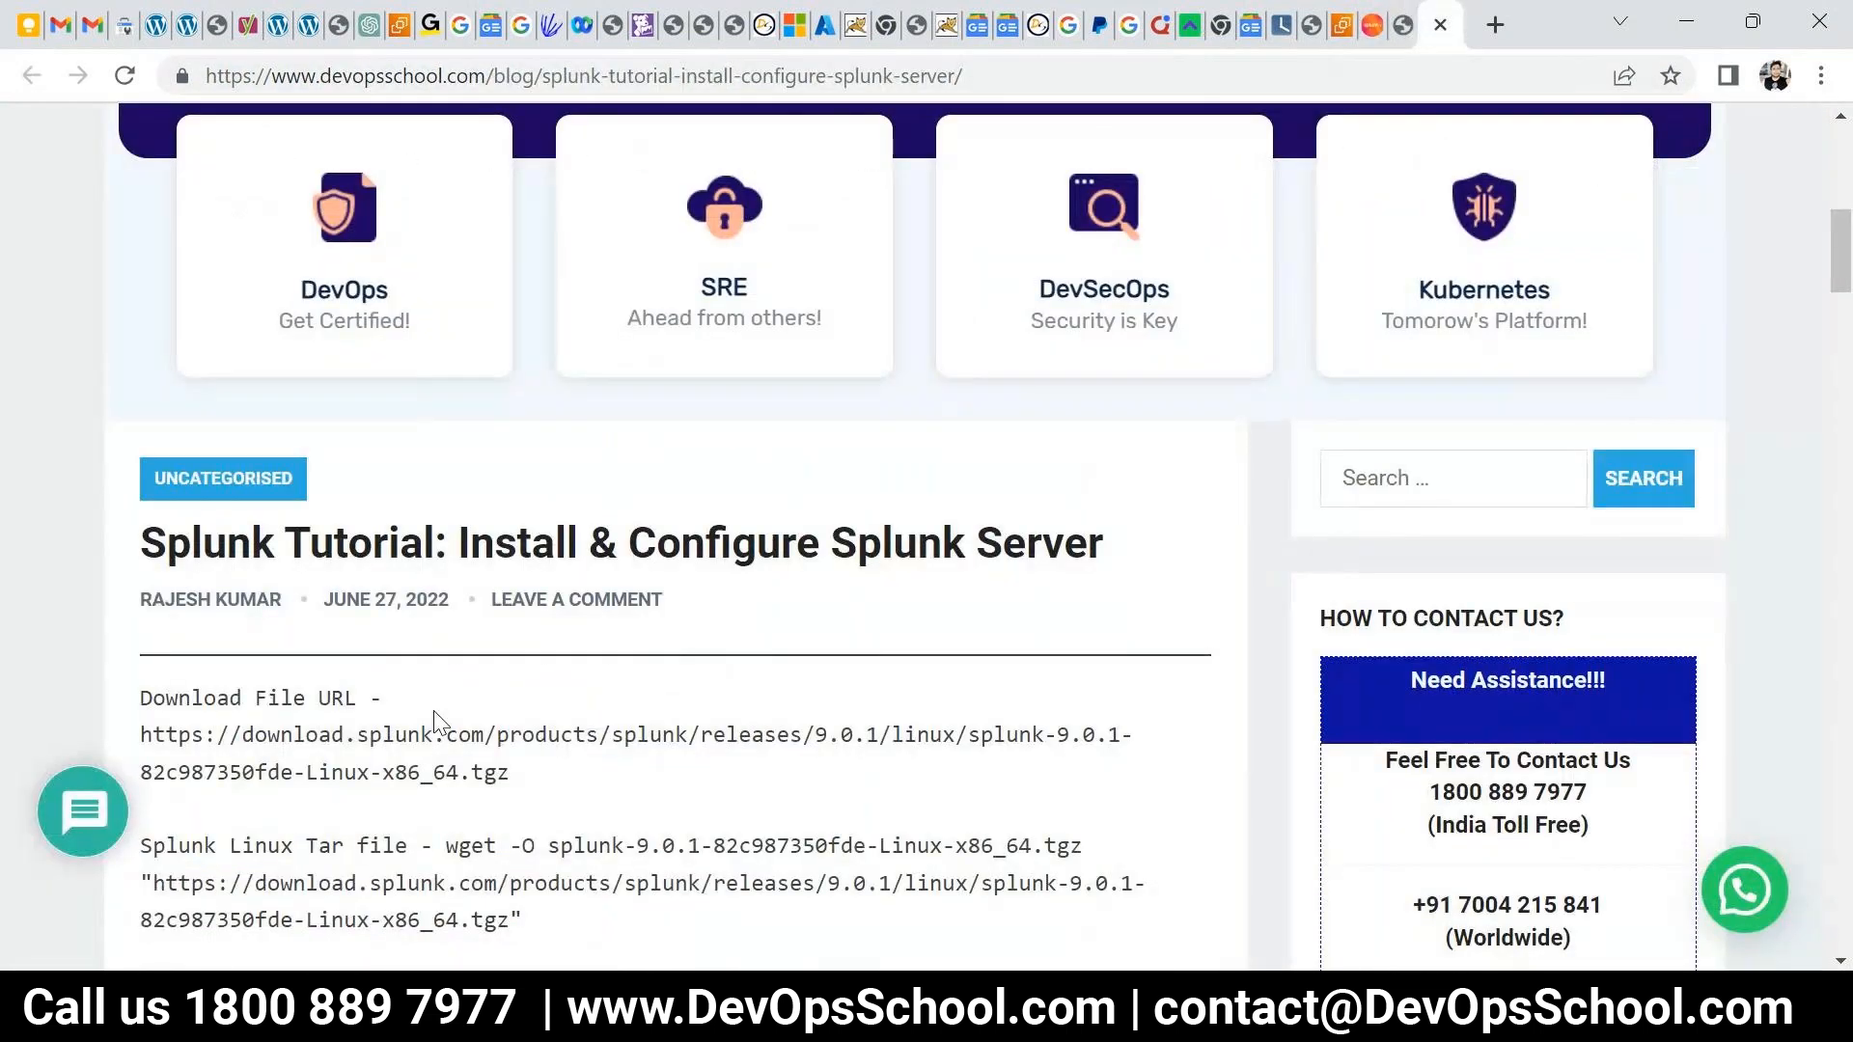
{"action": "scroll", "coordinate": [435, 711], "scroll_direction": "down", "scroll_amount": 3}
{"action": "scroll", "coordinate": [310, 482], "scroll_direction": "down", "scroll_amount": 3}
{"action": "scroll", "coordinate": [310, 482], "scroll_direction": "up", "scroll_amount": 2}
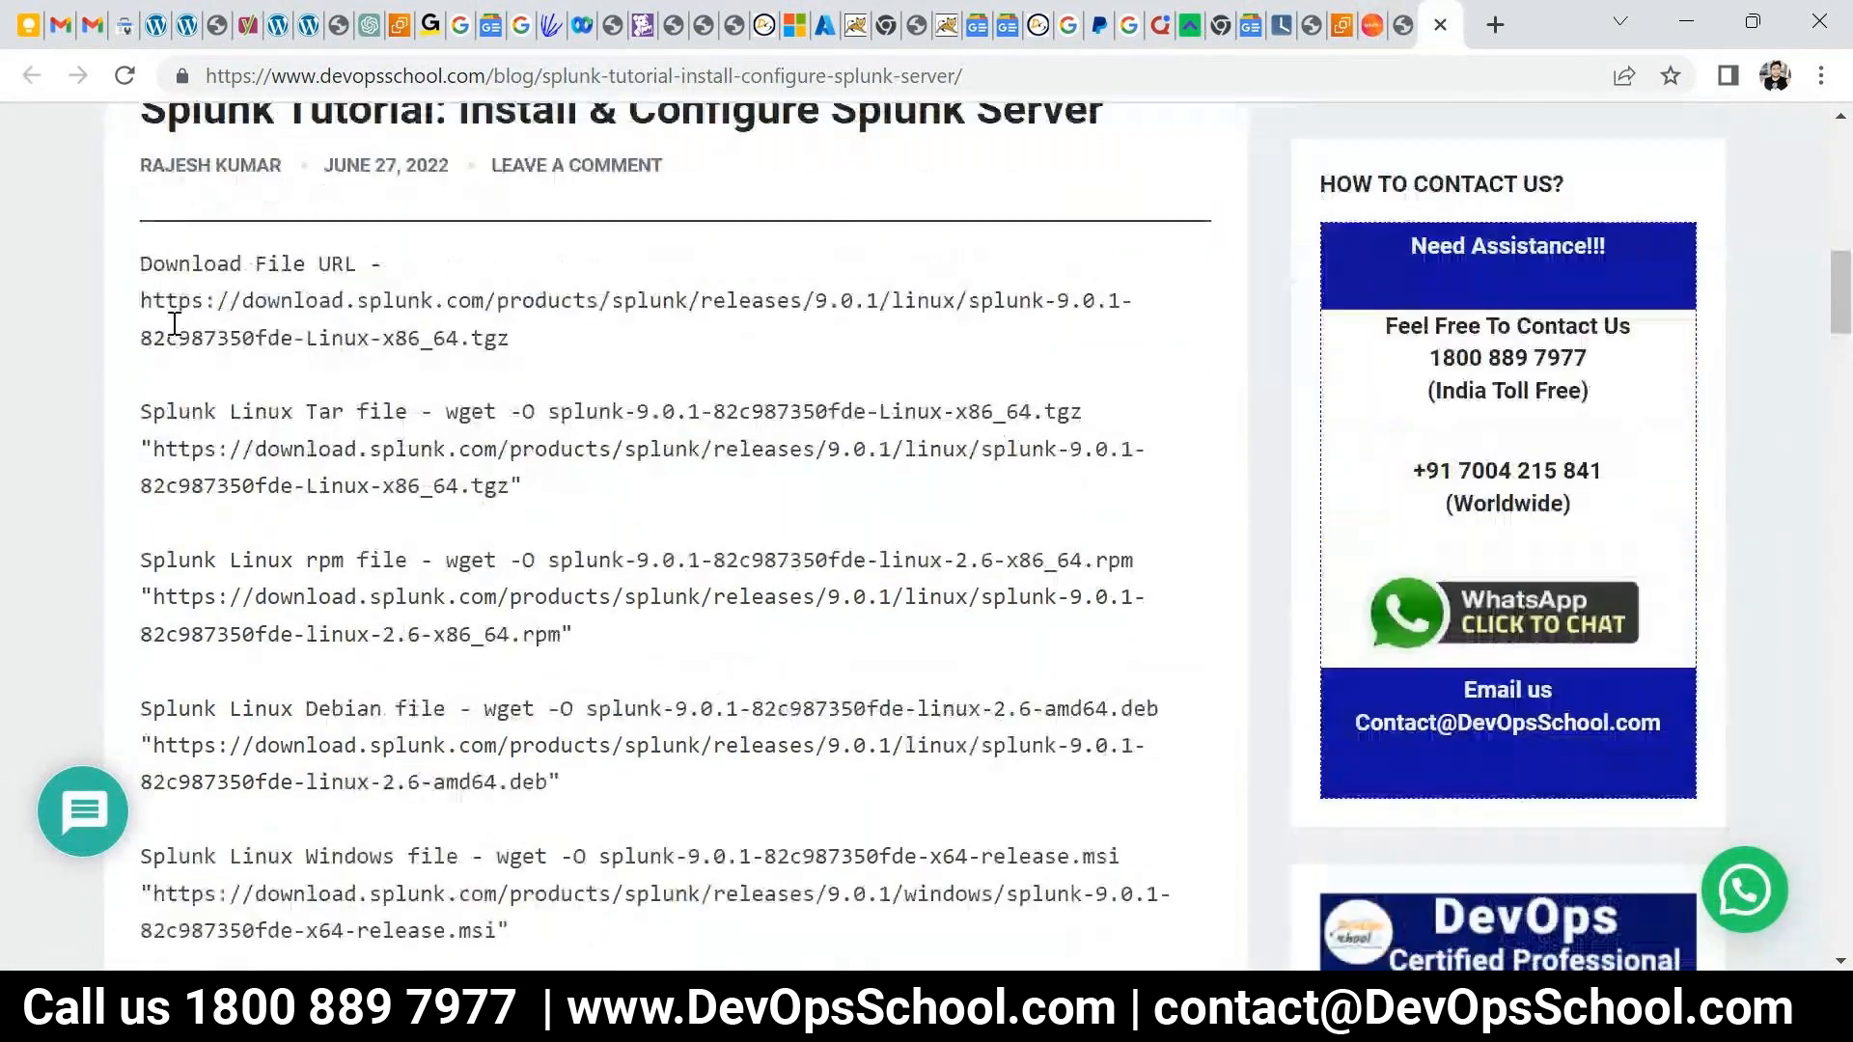
- Select and copy the Download File URL for the Splunk 9.0.1 Linux .tgz package
{"action": "left_click_drag", "start_coordinate": [144, 269], "coordinate": [488, 628]}
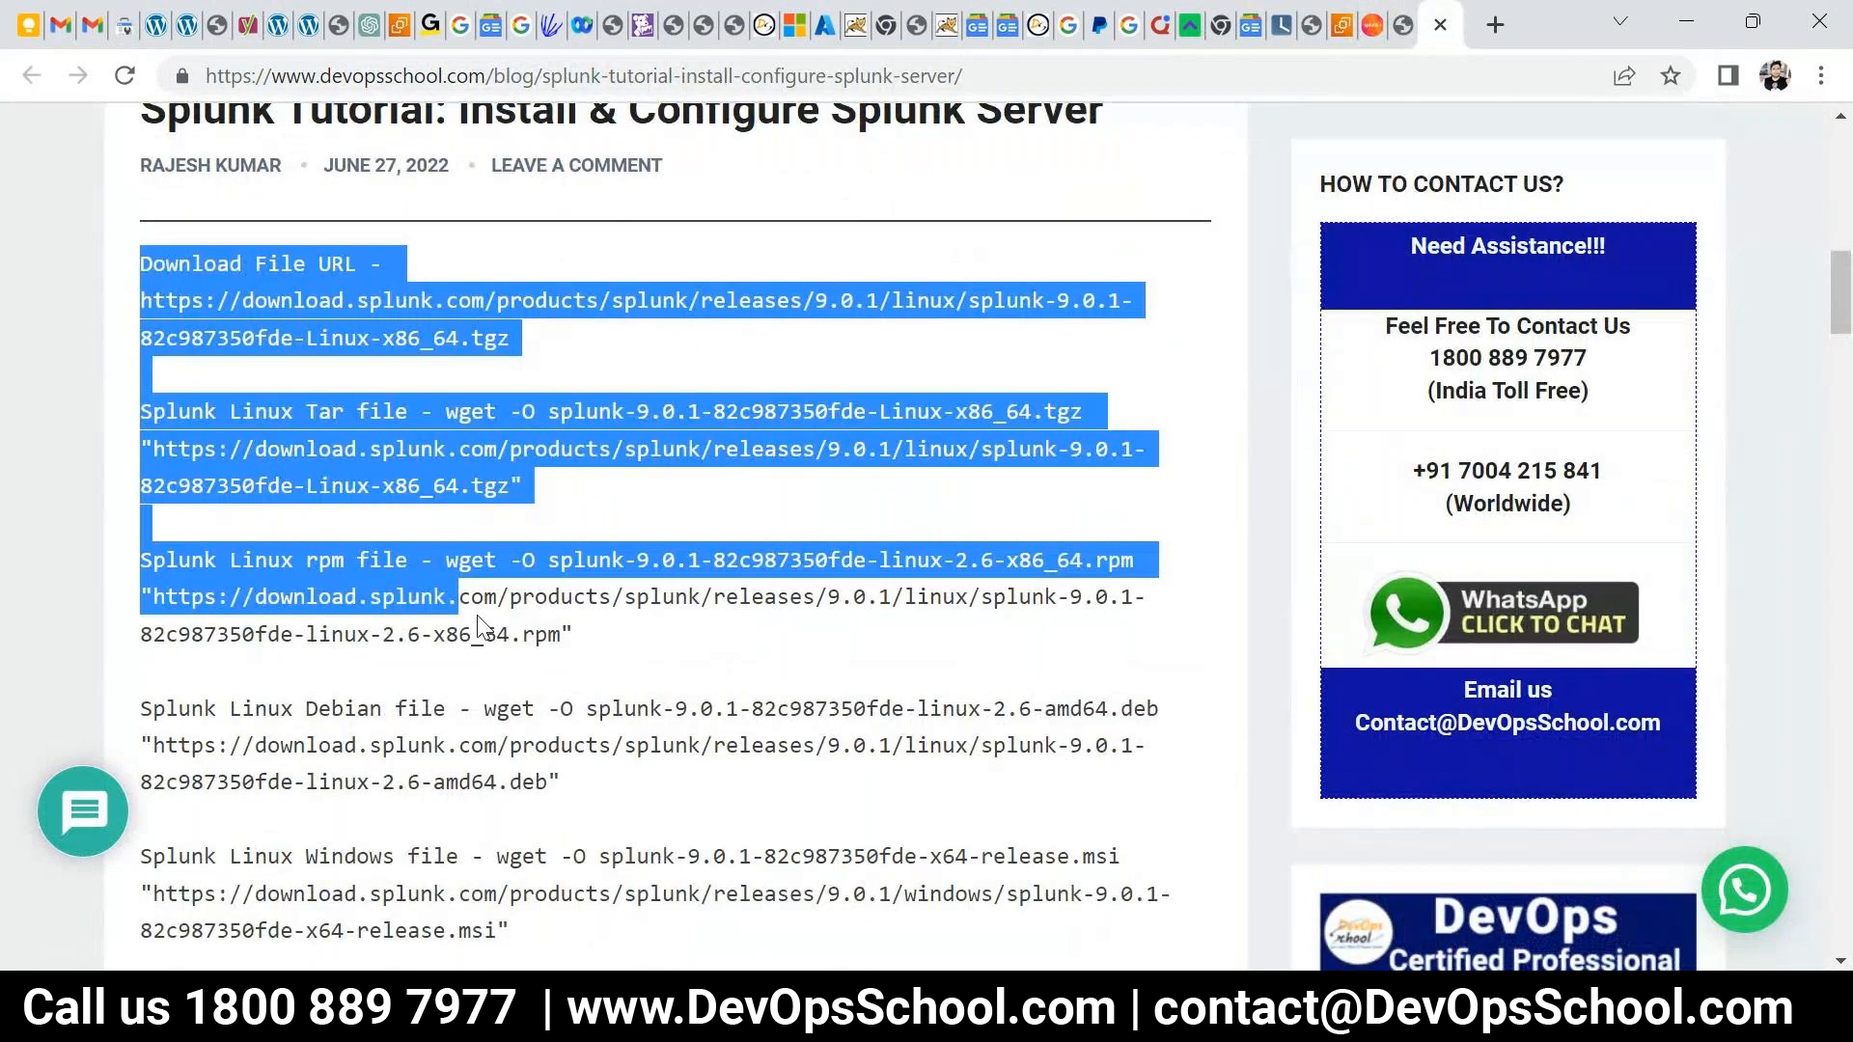
{"action": "scroll", "coordinate": [525, 789], "scroll_direction": "down", "scroll_amount": 2}
{"action": "left_click", "coordinate": [462, 389]}
{"action": "scroll", "coordinate": [461, 389], "scroll_direction": "up", "scroll_amount": 2}
{"action": "left_click_drag", "start_coordinate": [511, 340], "coordinate": [140, 307]}
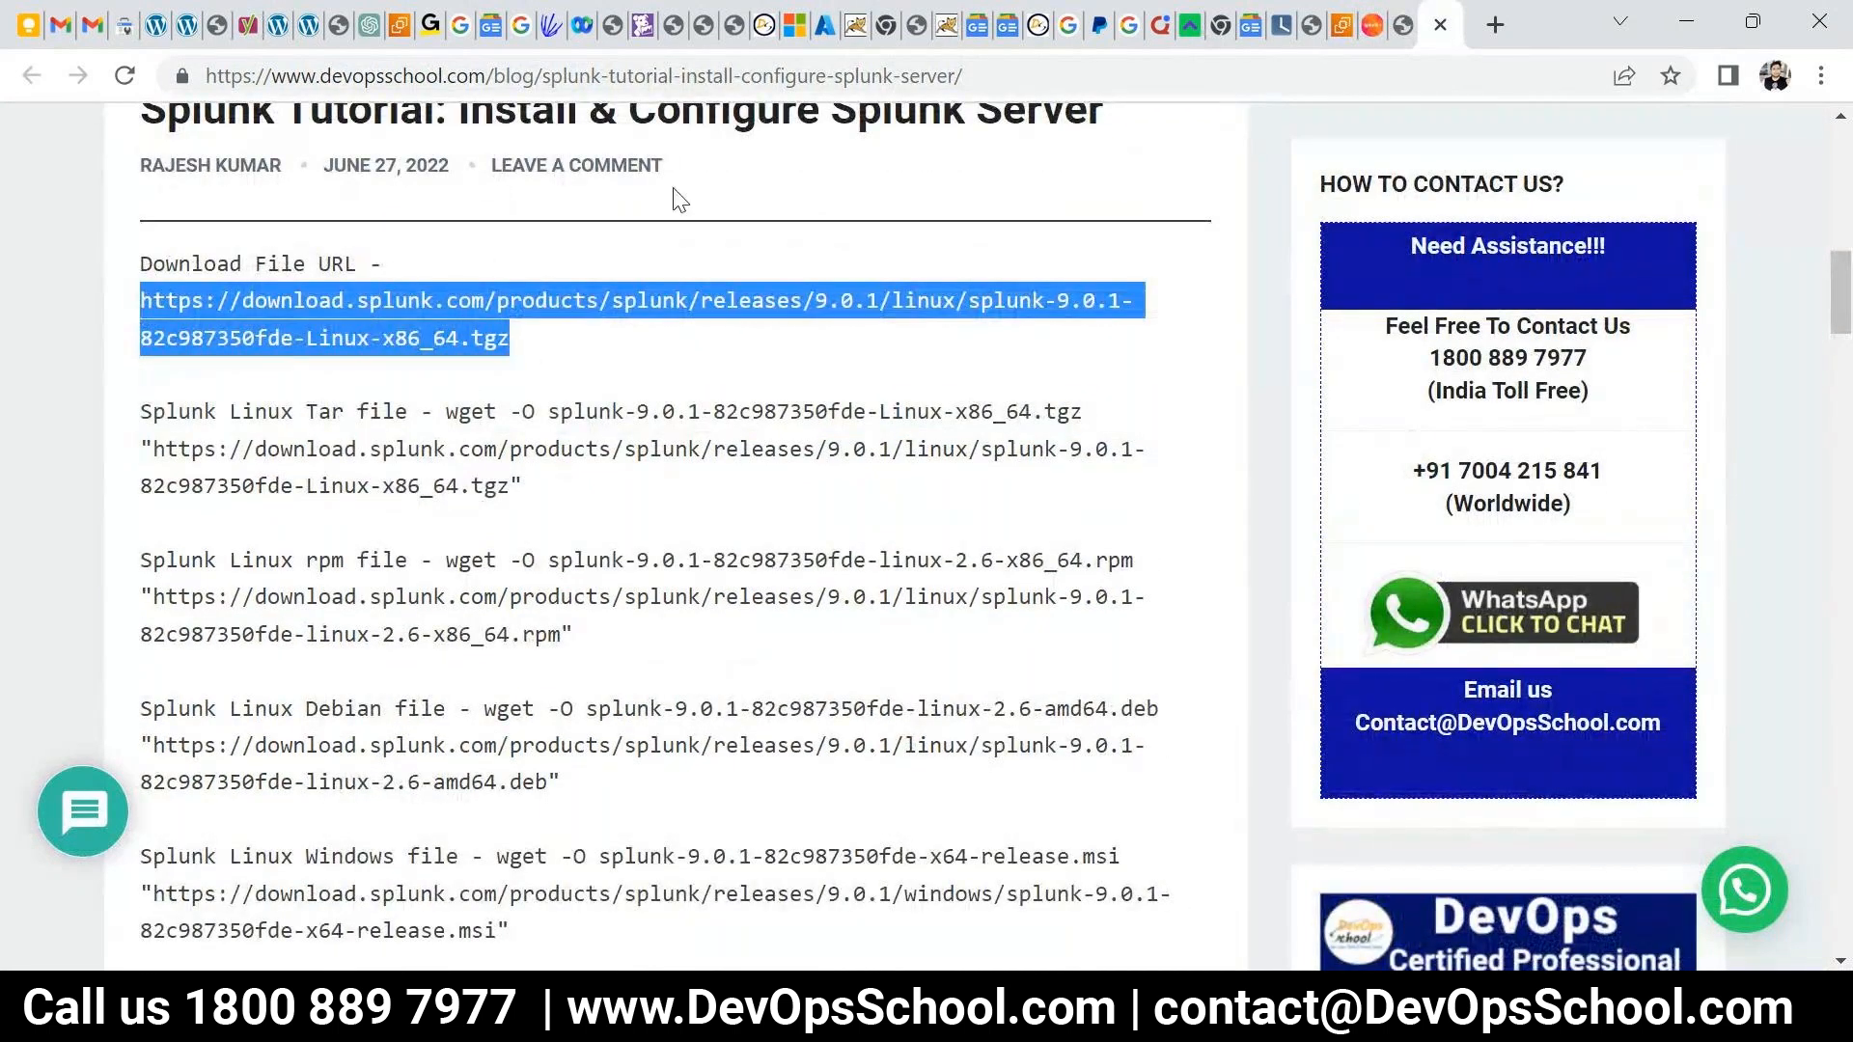
{"action": "key", "text": "ctrl+l"}
{"action": "scroll", "coordinate": [949, 295], "scroll_direction": "up", "scroll_amount": 3}
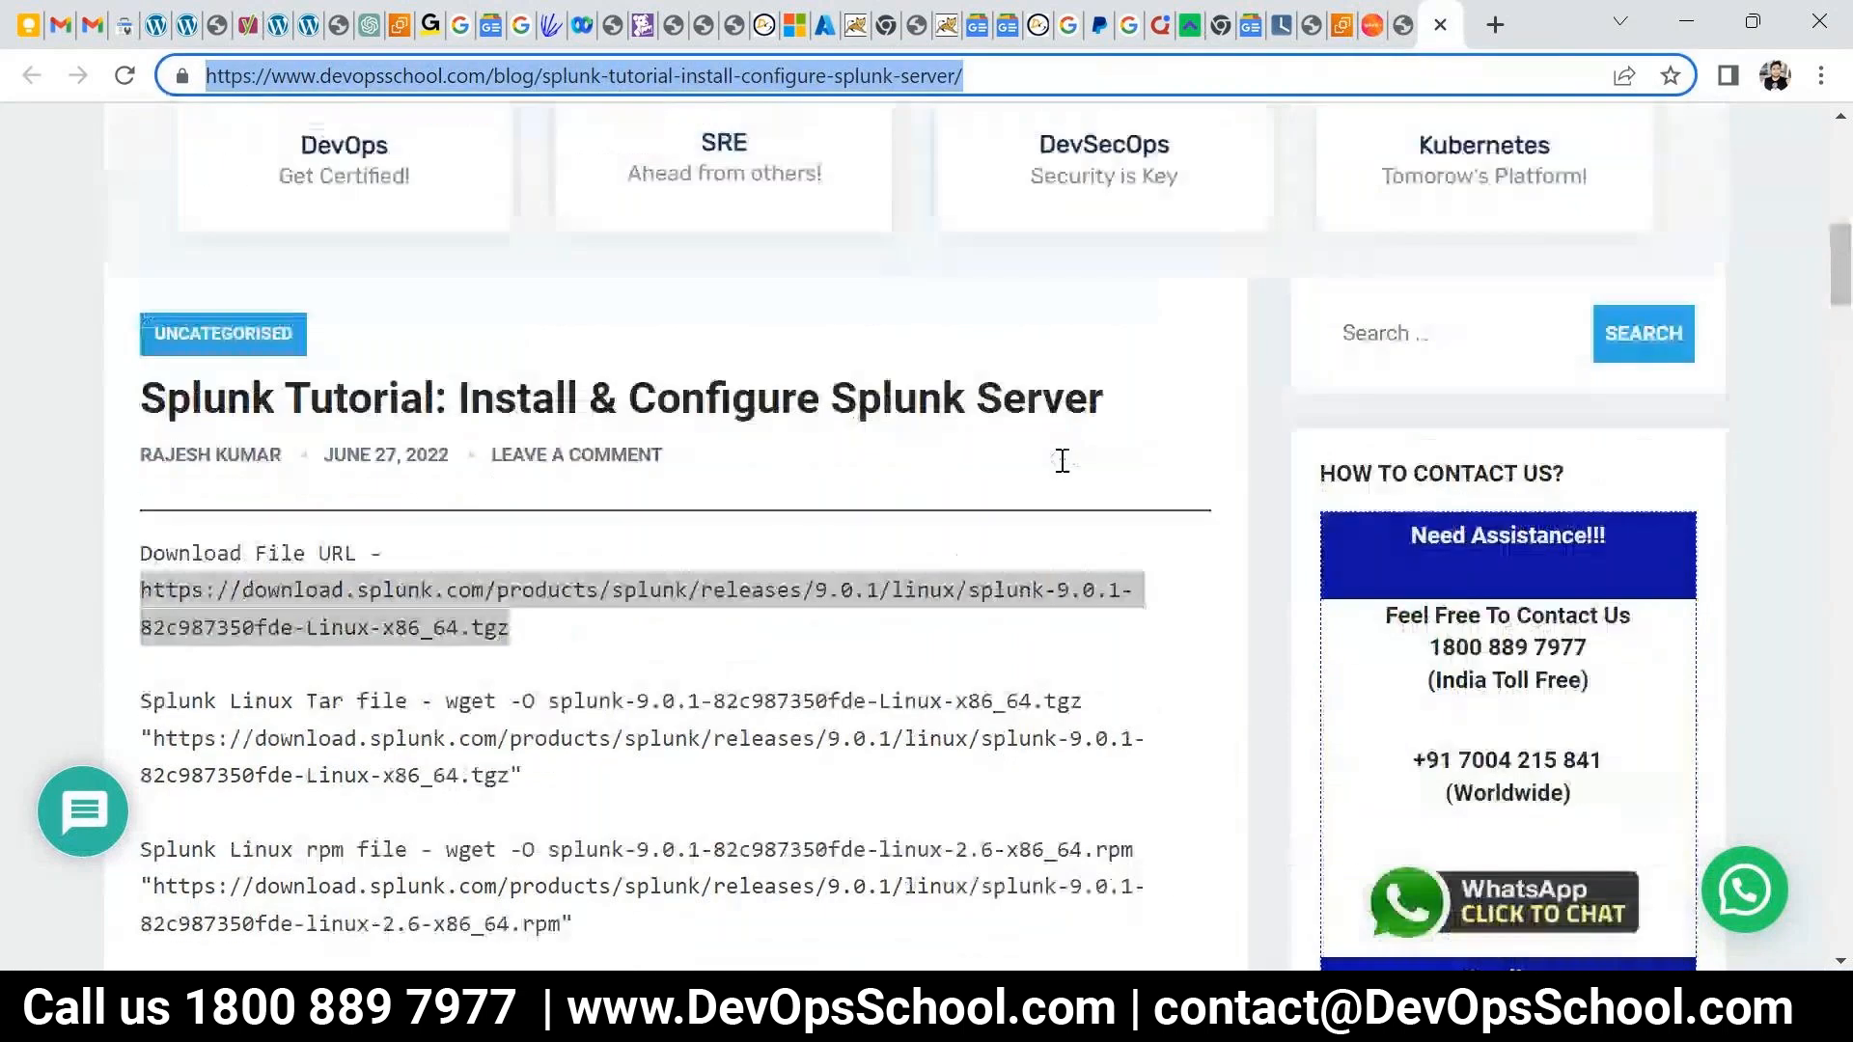
{"action": "scroll", "coordinate": [372, 612], "scroll_direction": "down", "scroll_amount": 2}
{"action": "left_click_drag", "start_coordinate": [510, 482], "coordinate": [124, 467]}
{"action": "key", "text": "super+c"}
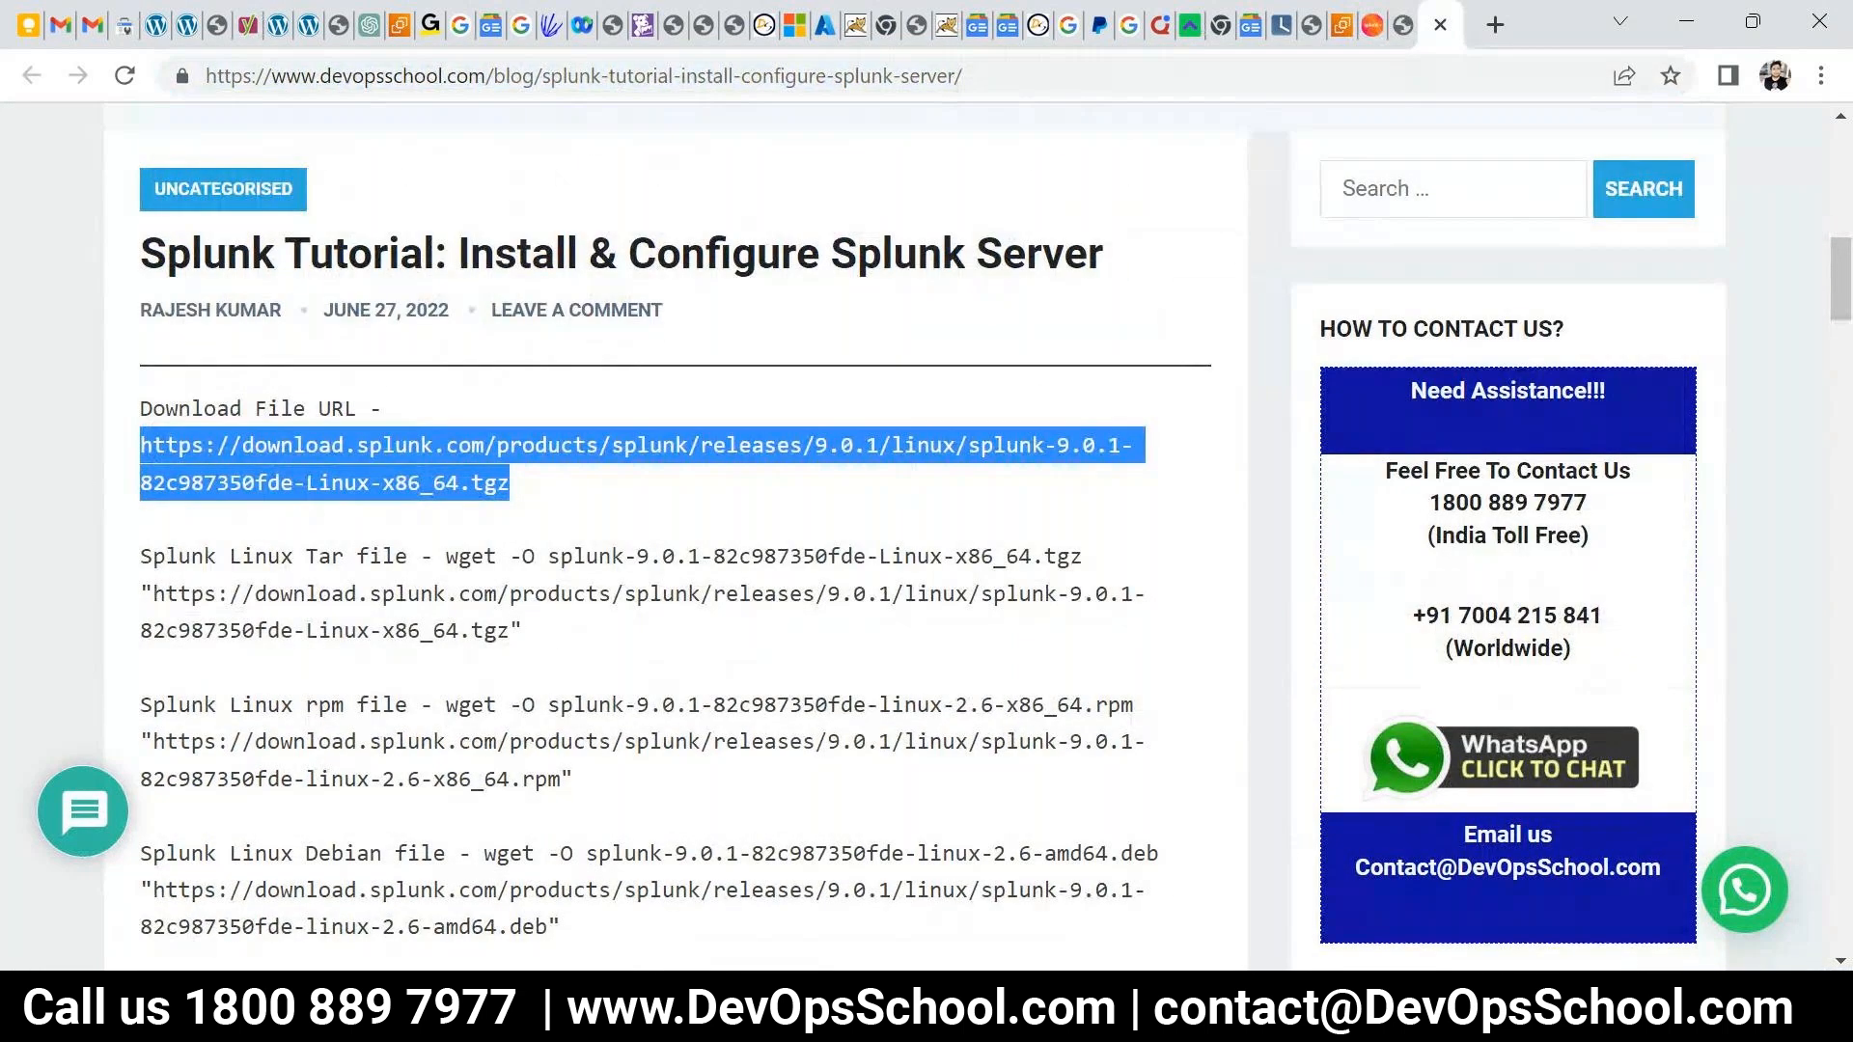
- In the server terminal, check the working directory, change into /opt, and clear the screen
{"action": "left_click", "coordinate": [1245, 1007]}
{"action": "left_click", "coordinate": [1679, 873]}
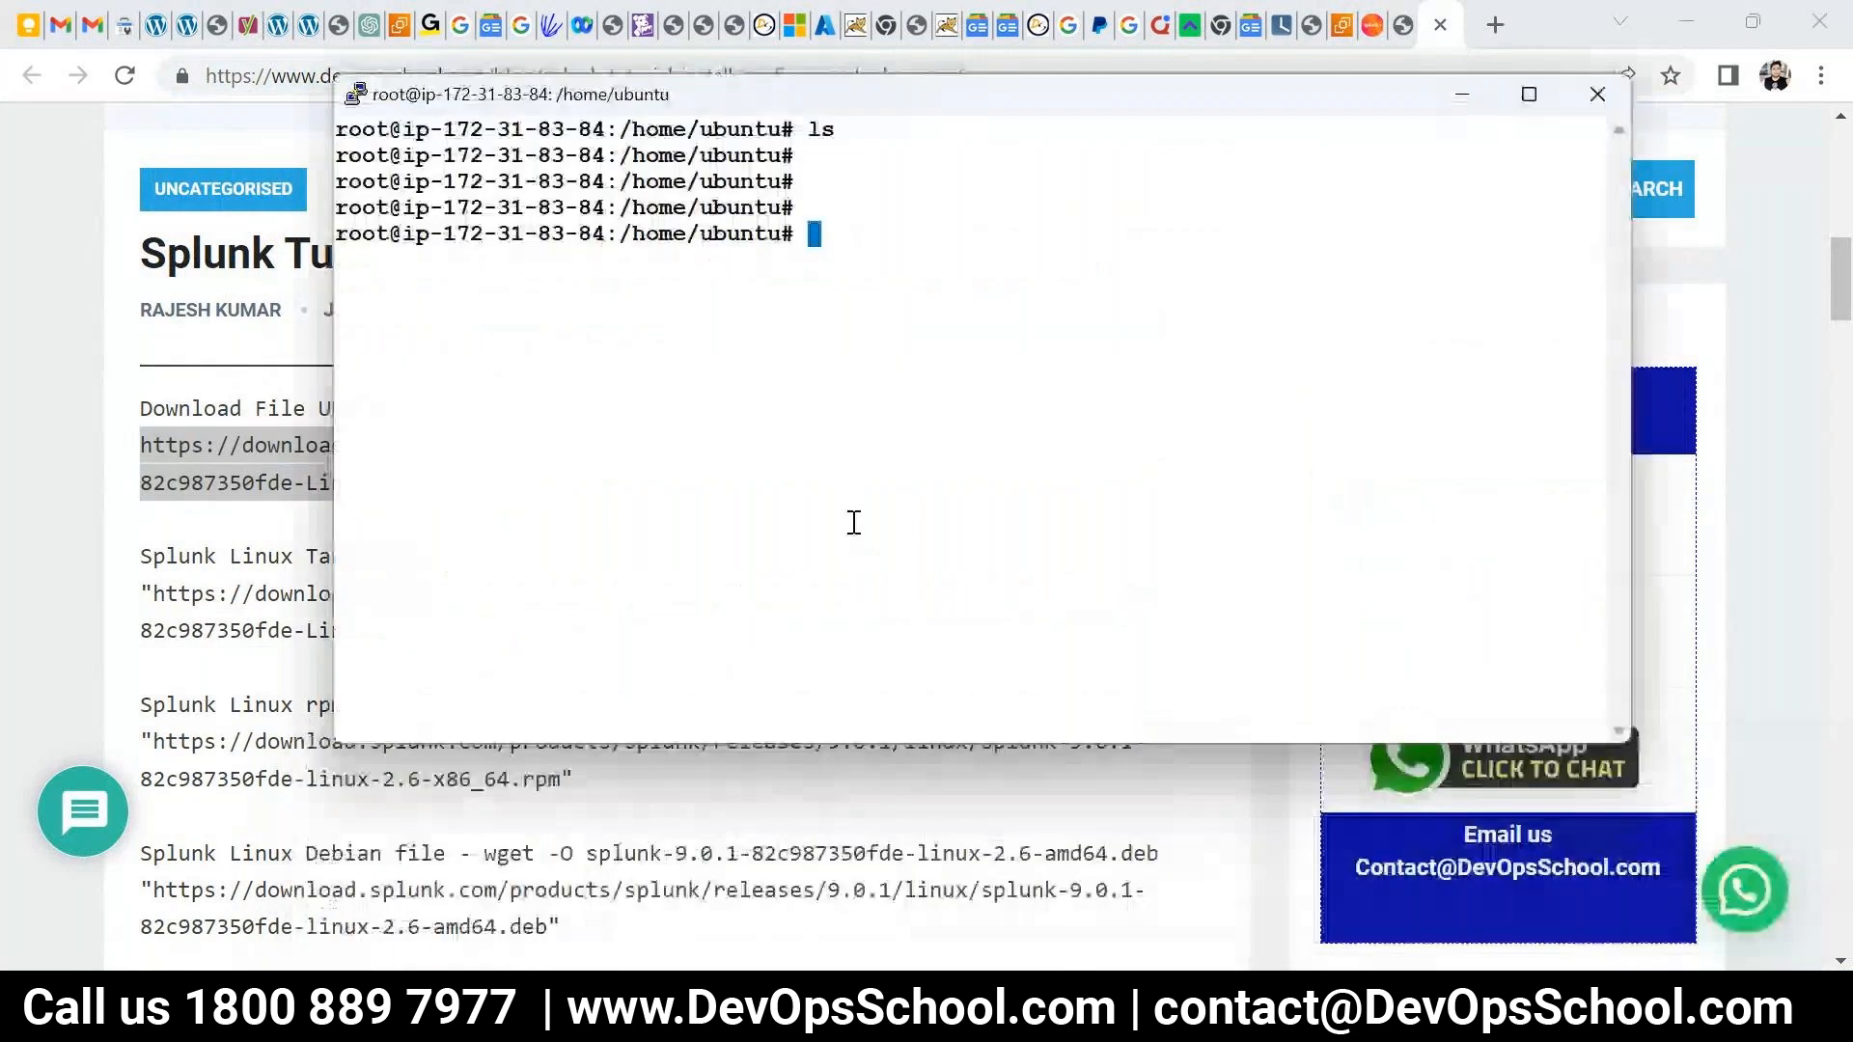
{"action": "type", "text": "pwd"}
{"action": "key", "text": "Return"}
{"action": "type", "text": "clewar"}
{"action": "key", "text": "Return"}
{"action": "type", "text": "ls"}
{"action": "key", "text": "Return"}
{"action": "key", "text": "Return"}
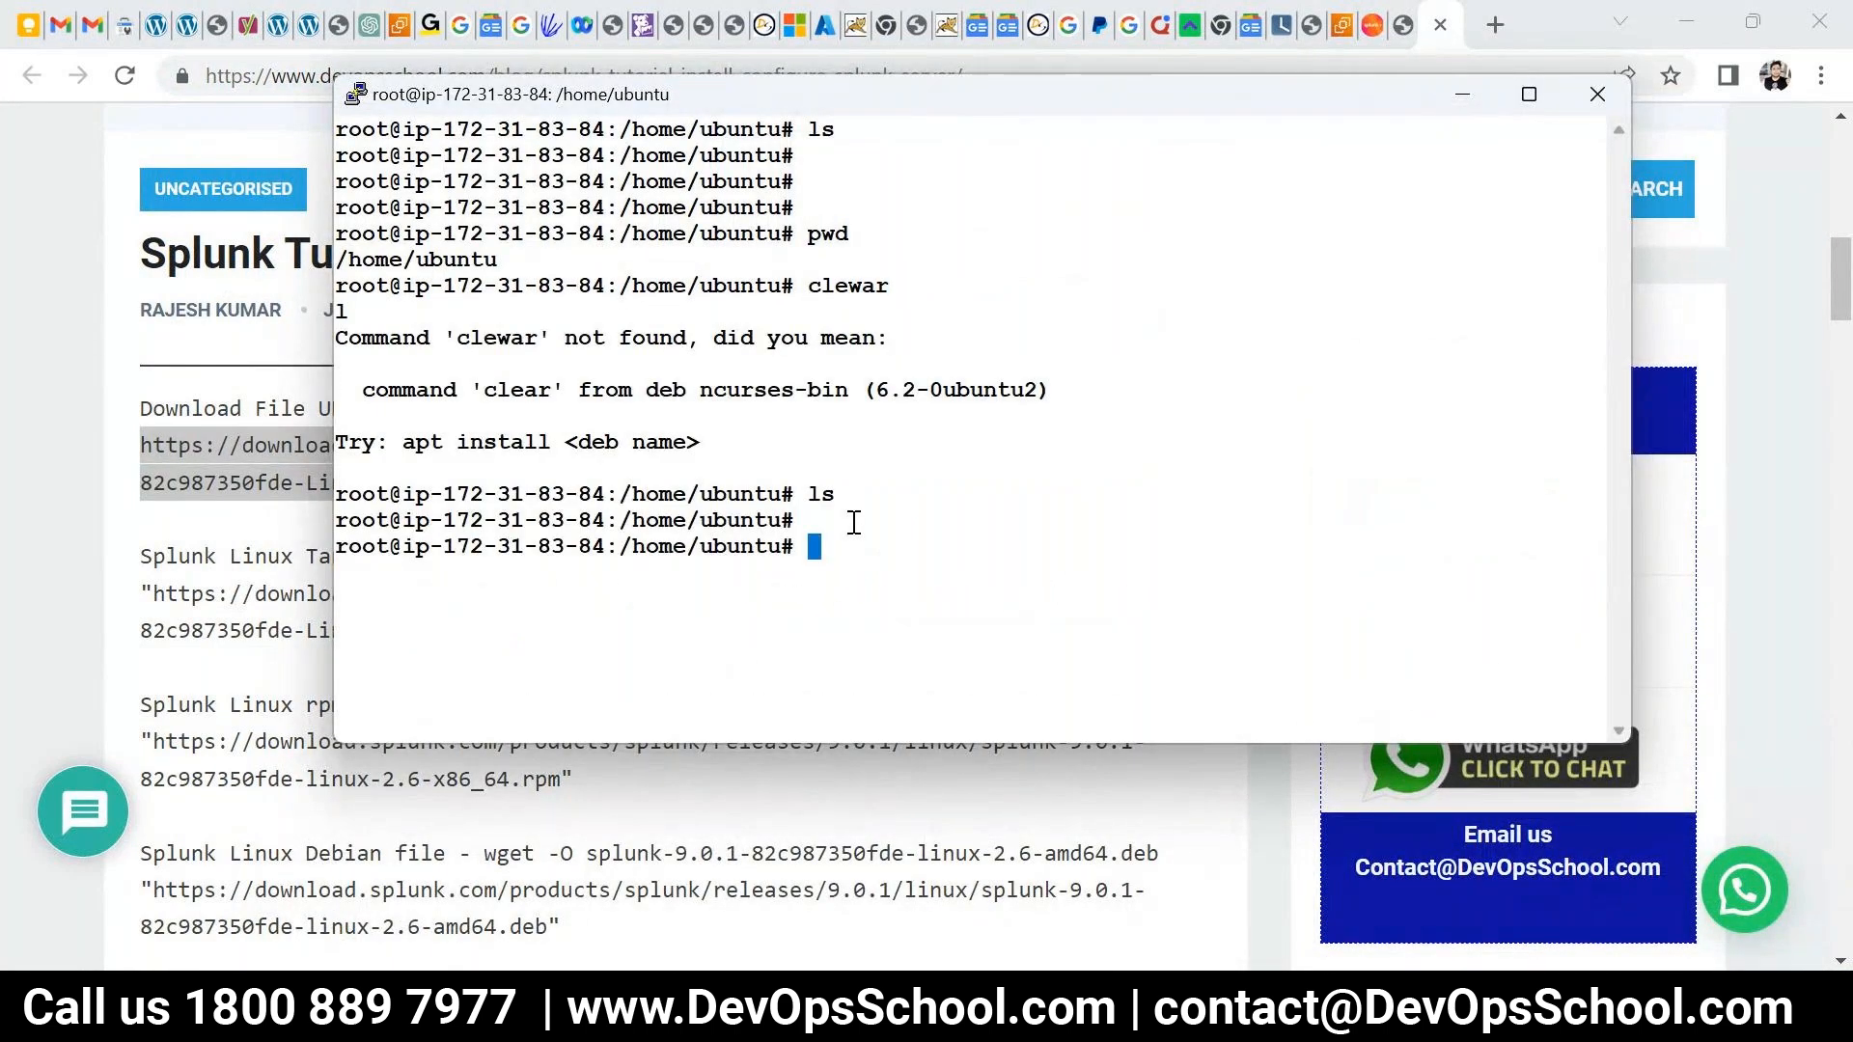
{"action": "type", "text": "cd /opt/"}
{"action": "key", "text": "Return"}
{"action": "type", "text": "ls"}
{"action": "key", "text": "Return"}
{"action": "type", "text": "clear"}
{"action": "key", "text": "Return"}
- Download the Splunk package into /opt with wget and the pasted URL, then list it
{"action": "type", "text": "ls wget"}
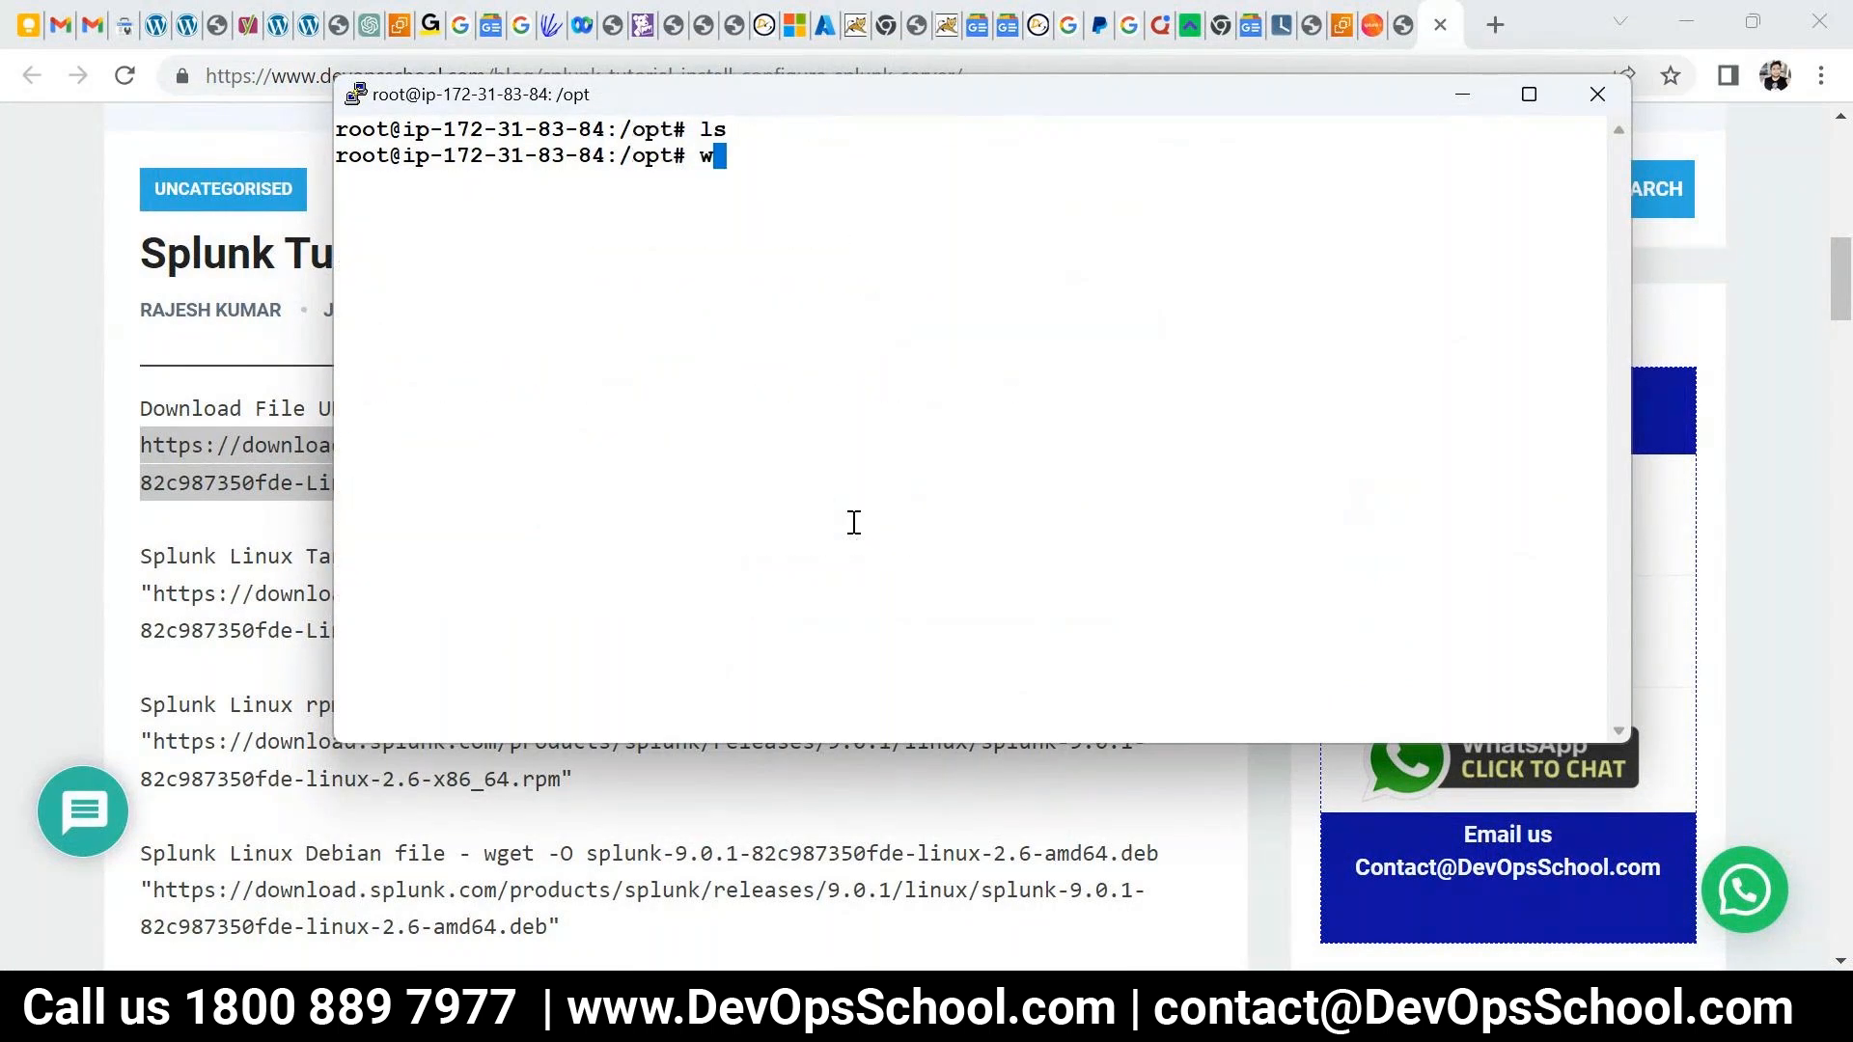
{"action": "right_click", "coordinate": [959, 483]}
{"action": "key", "text": "Return"}
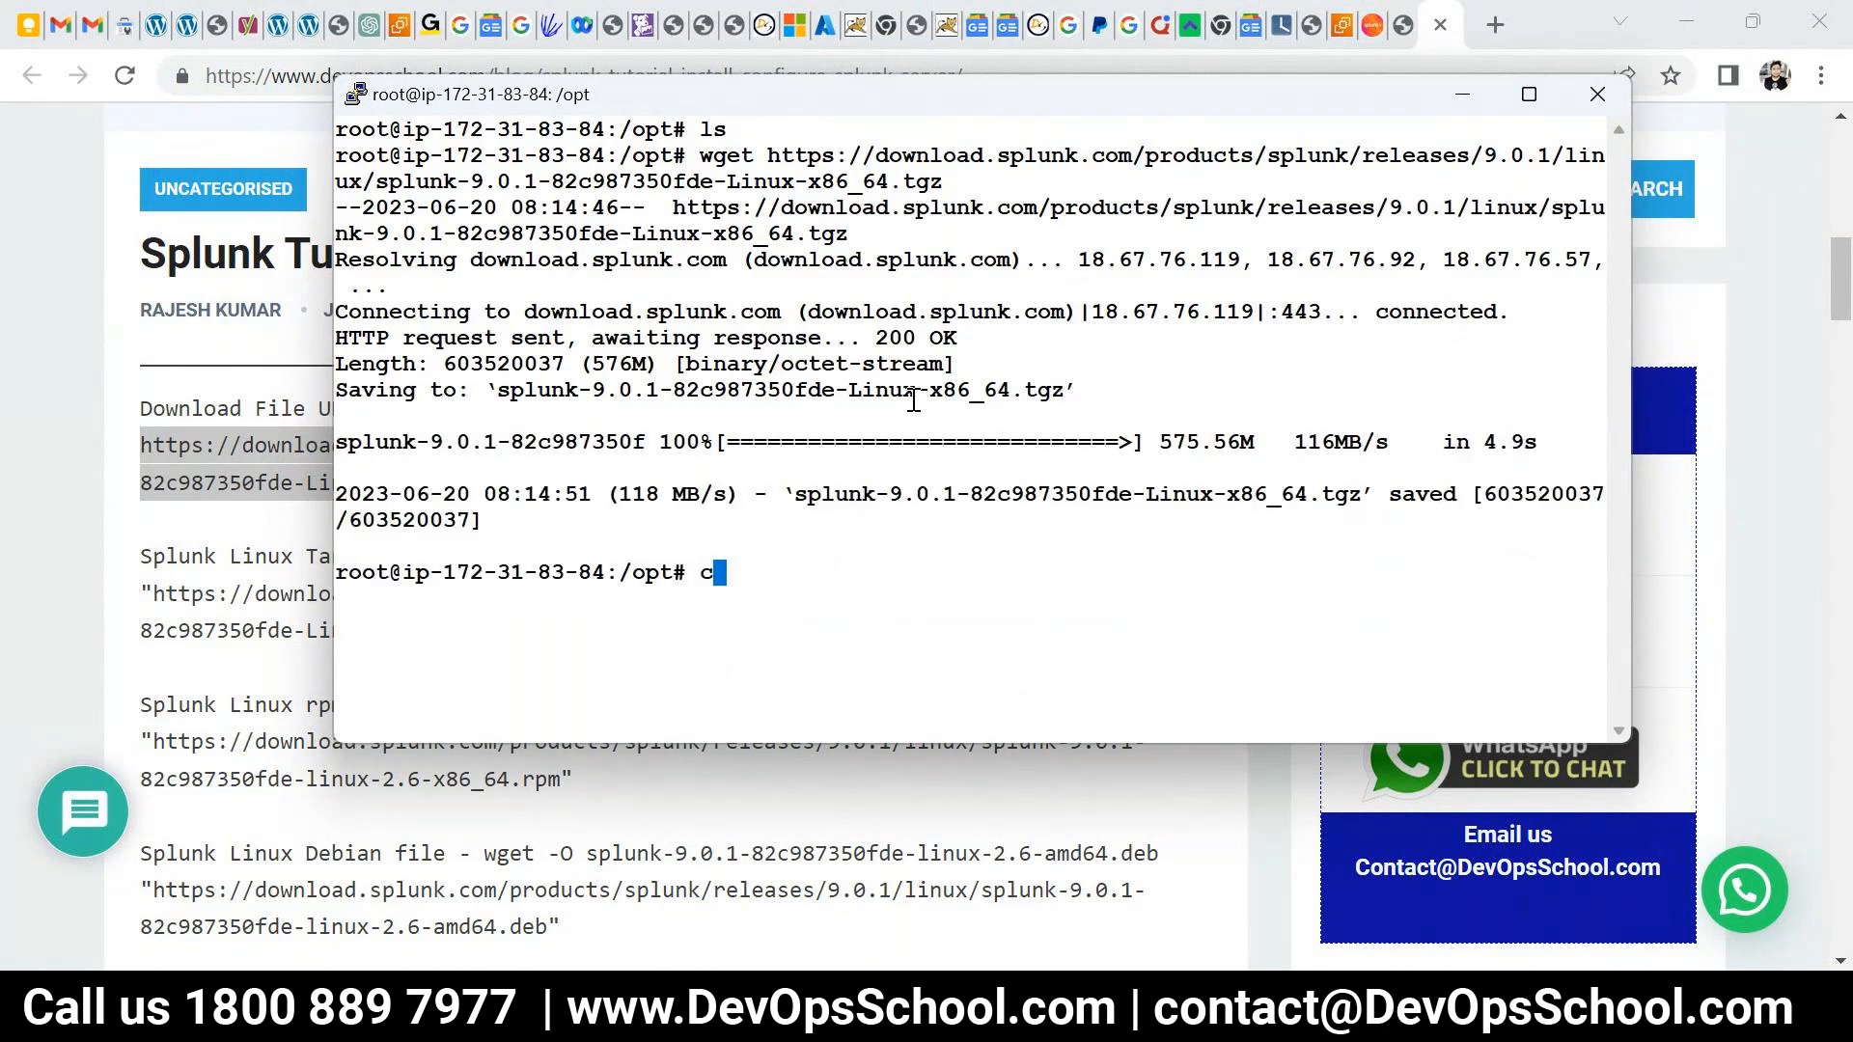
{"action": "key", "text": "ctrl+l"}
{"action": "type", "text": "ls"}
{"action": "key", "text": "Return"}
- Extract the downloaded Splunk .tgz file with tar -zxvf
{"action": "double_click", "coordinate": [801, 154]}
{"action": "key", "text": "super+c"}
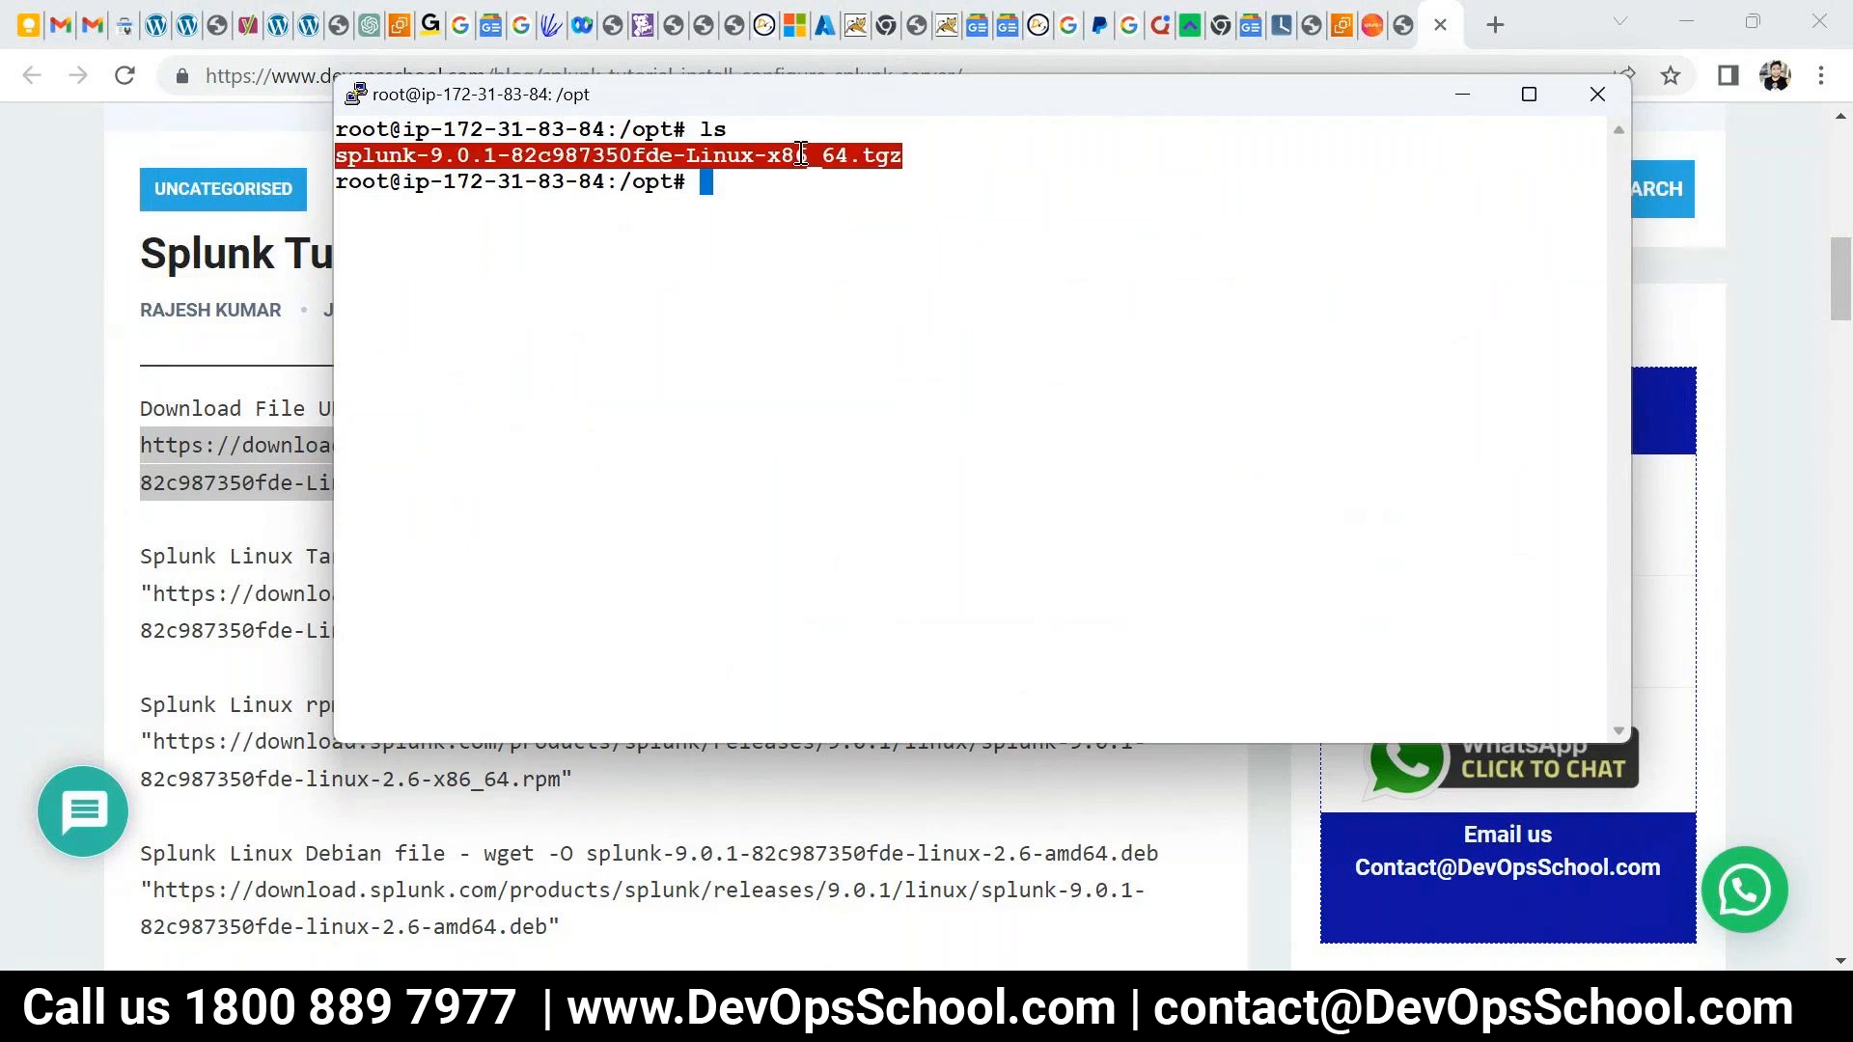
{"action": "type", "text": "tar 0zxvf"}
{"action": "key", "text": "Left"}
{"action": "key", "text": "Left"}
{"action": "key", "text": "Left"}
{"action": "key", "text": "Left"}
{"action": "key", "text": "Left"}
{"action": "key", "text": "Left"}
{"action": "key", "text": "Delete"}
{"action": "type", "text": "-"}
{"action": "key", "text": "Right"}
{"action": "key", "text": "Right"}
{"action": "key", "text": "Right"}
{"action": "key", "text": "Right"}
{"action": "key", "text": "Right"}
{"action": "right_click", "coordinate": [854, 261]}
{"action": "key", "text": "Return"}
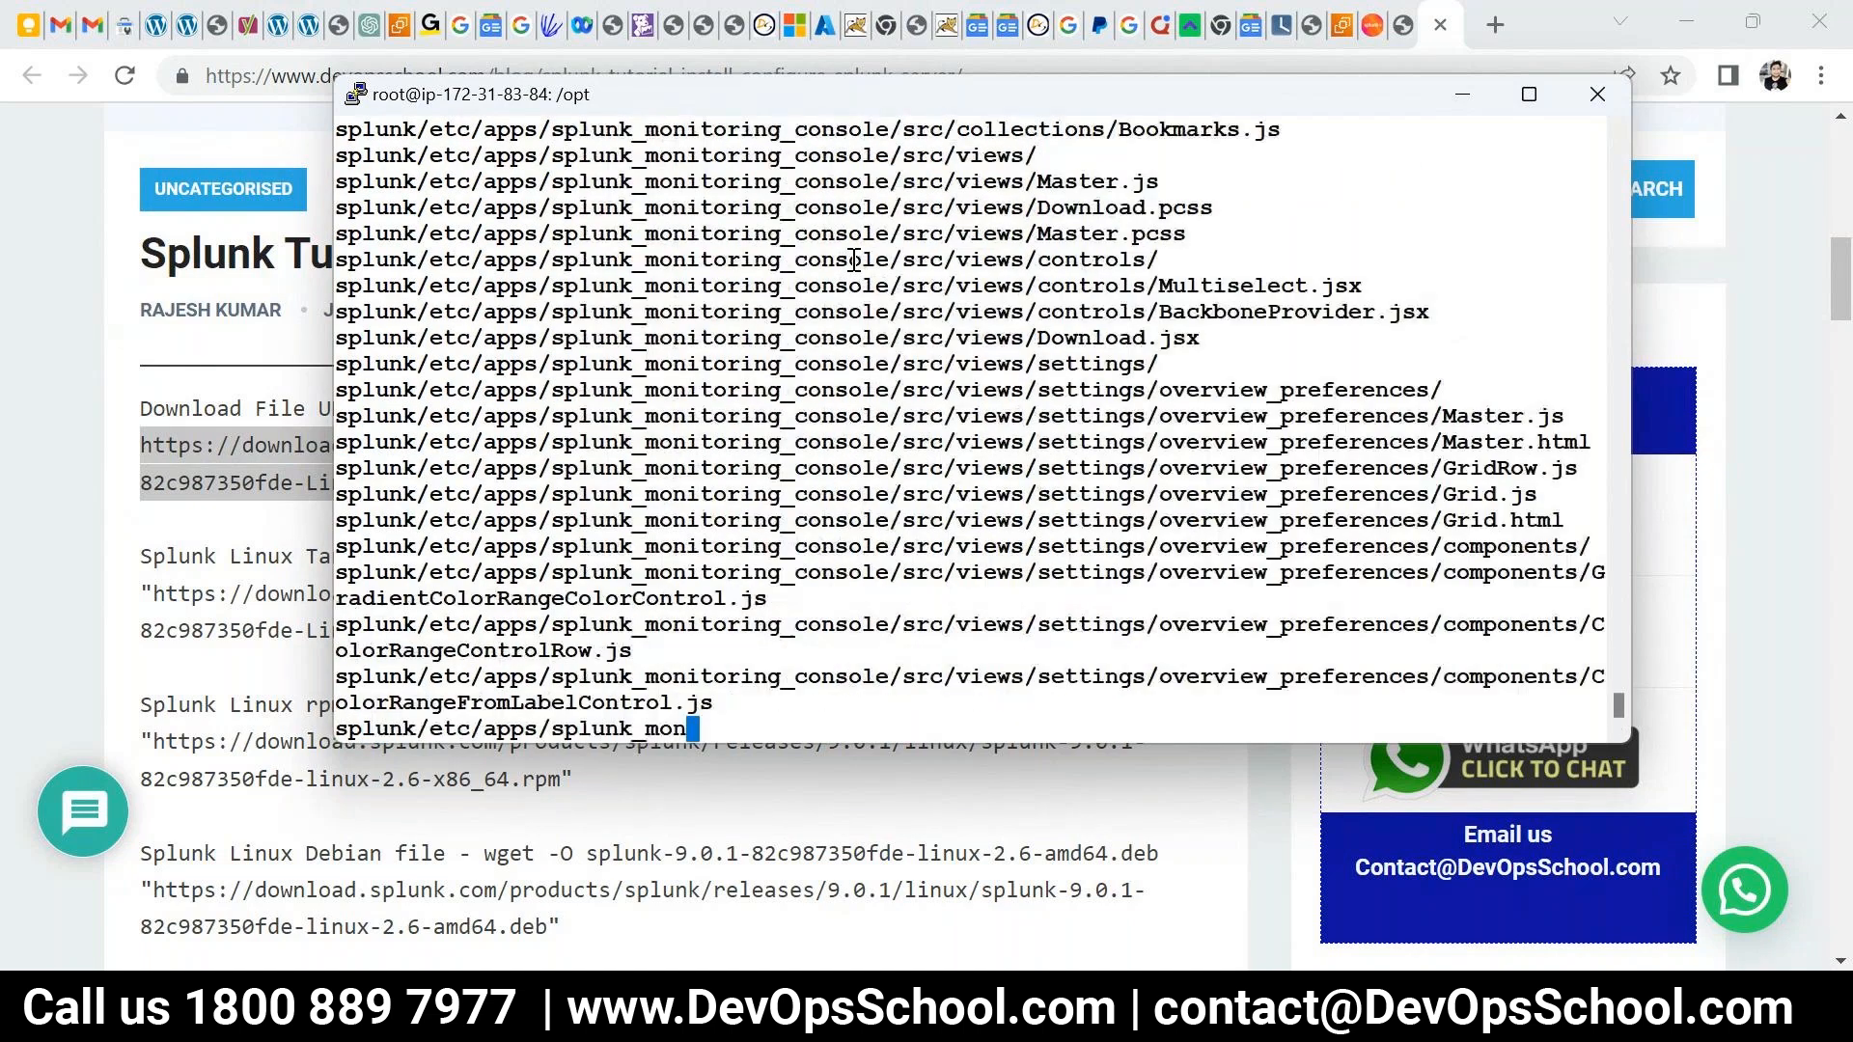
- In the tutorial, highlight the forwarder download commands and the tar, chmod and start commands
{"action": "left_click", "coordinate": [229, 422]}
{"action": "scroll", "coordinate": [229, 422], "scroll_direction": "down", "scroll_amount": 1}
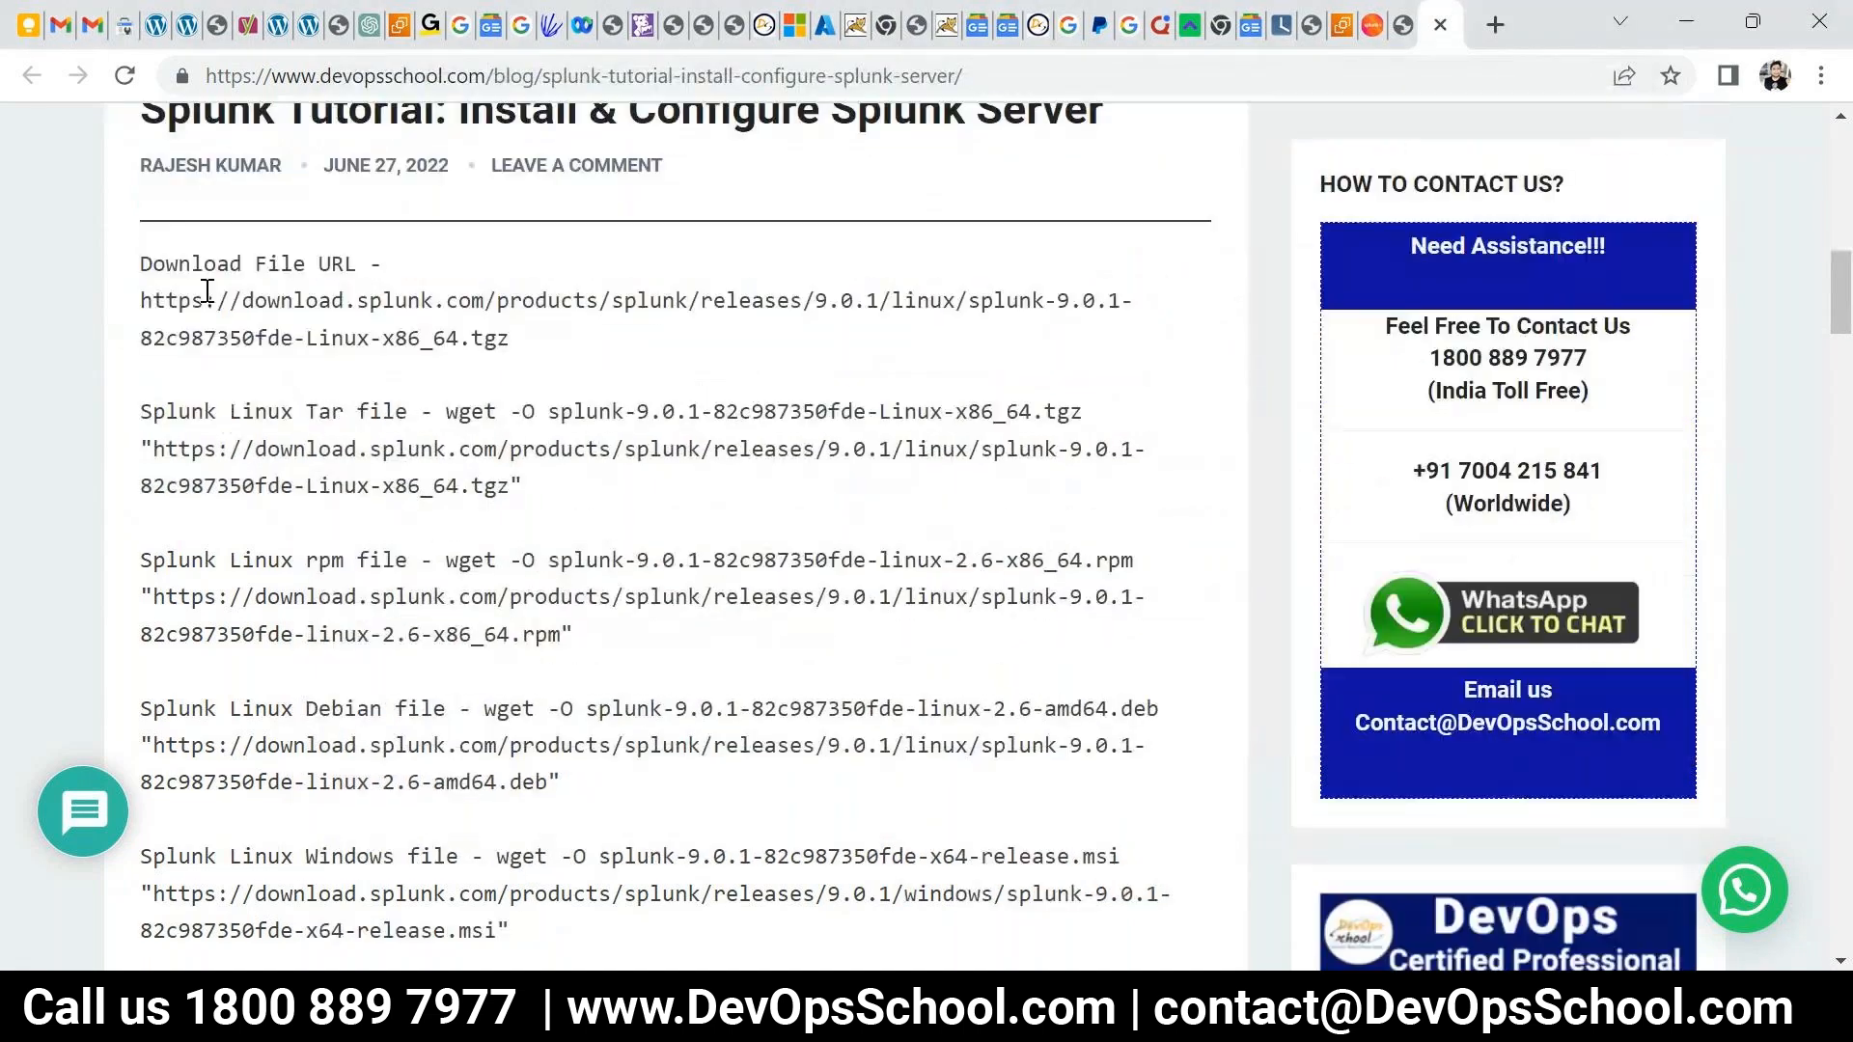
{"action": "scroll", "coordinate": [289, 357], "scroll_direction": "down", "scroll_amount": 3}
{"action": "left_click_drag", "start_coordinate": [206, 290], "coordinate": [463, 424]}
{"action": "scroll", "coordinate": [290, 367], "scroll_direction": "down", "scroll_amount": 3}
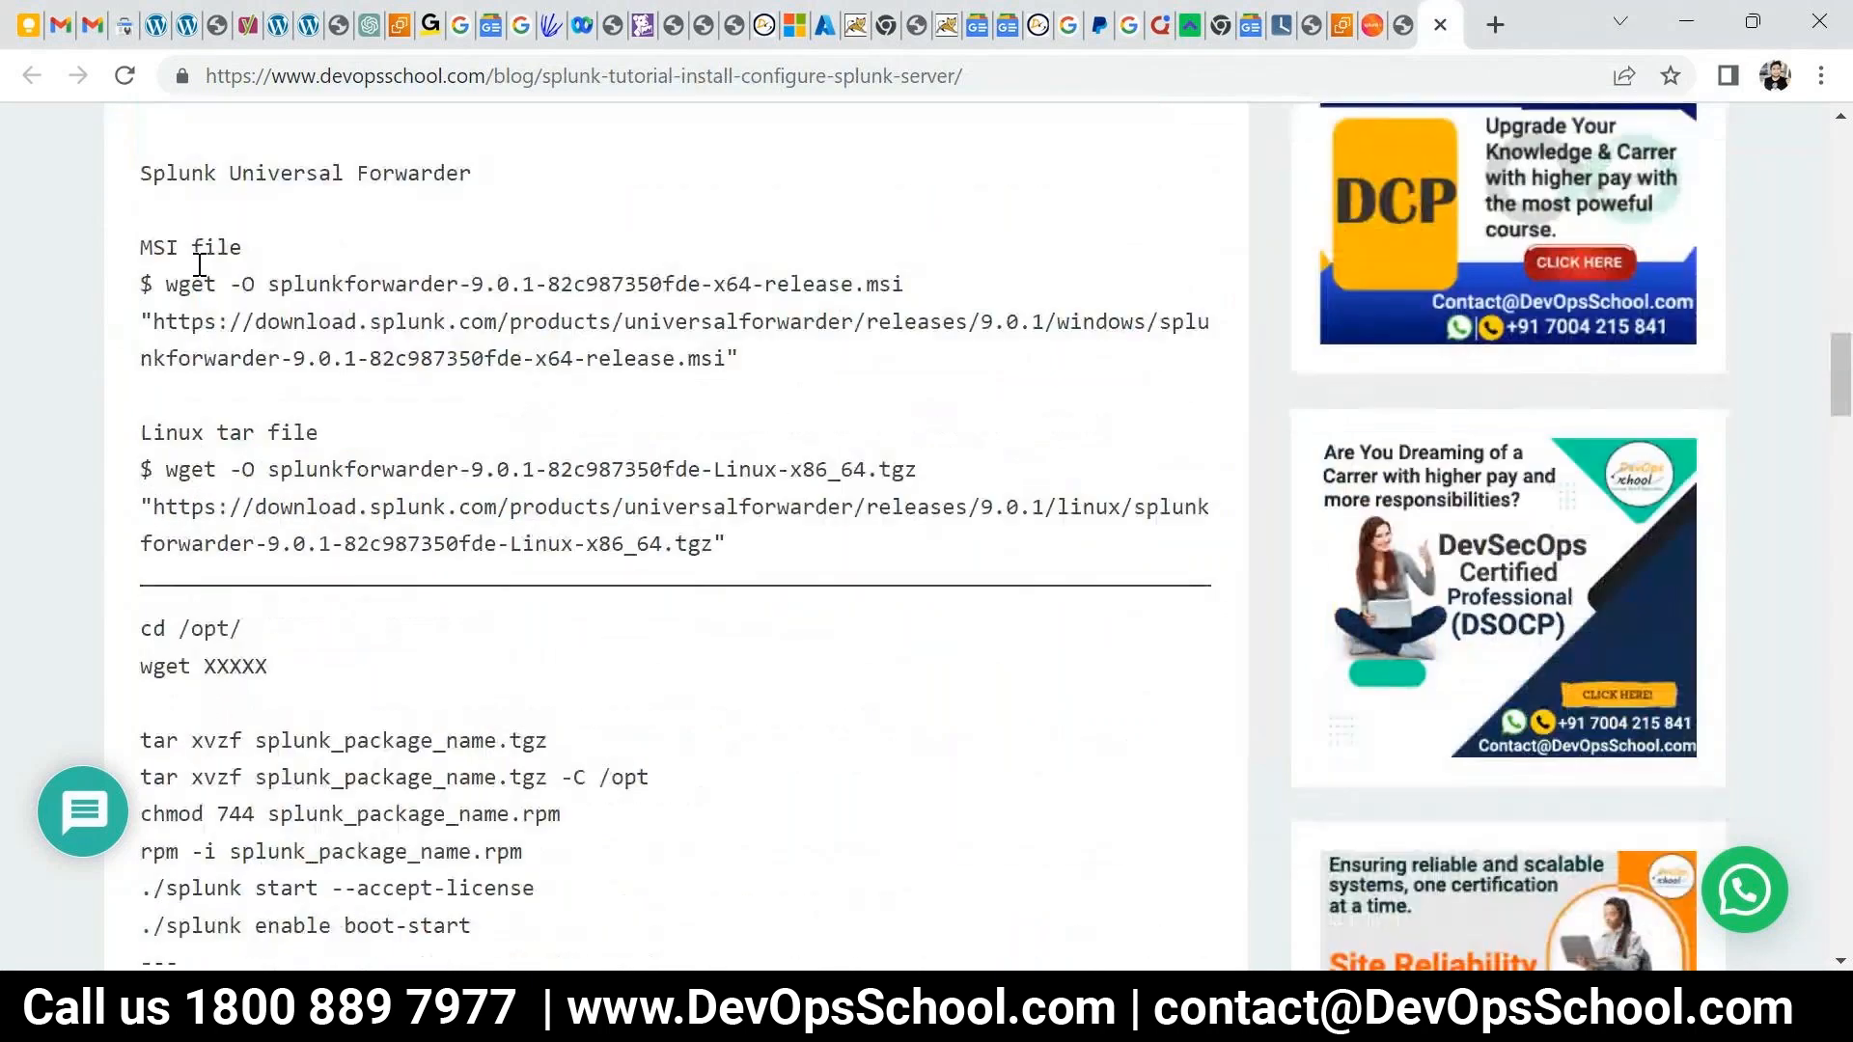
{"action": "triple_click", "coordinate": [200, 264]}
{"action": "left_click_drag", "start_coordinate": [720, 541], "coordinate": [241, 439]}
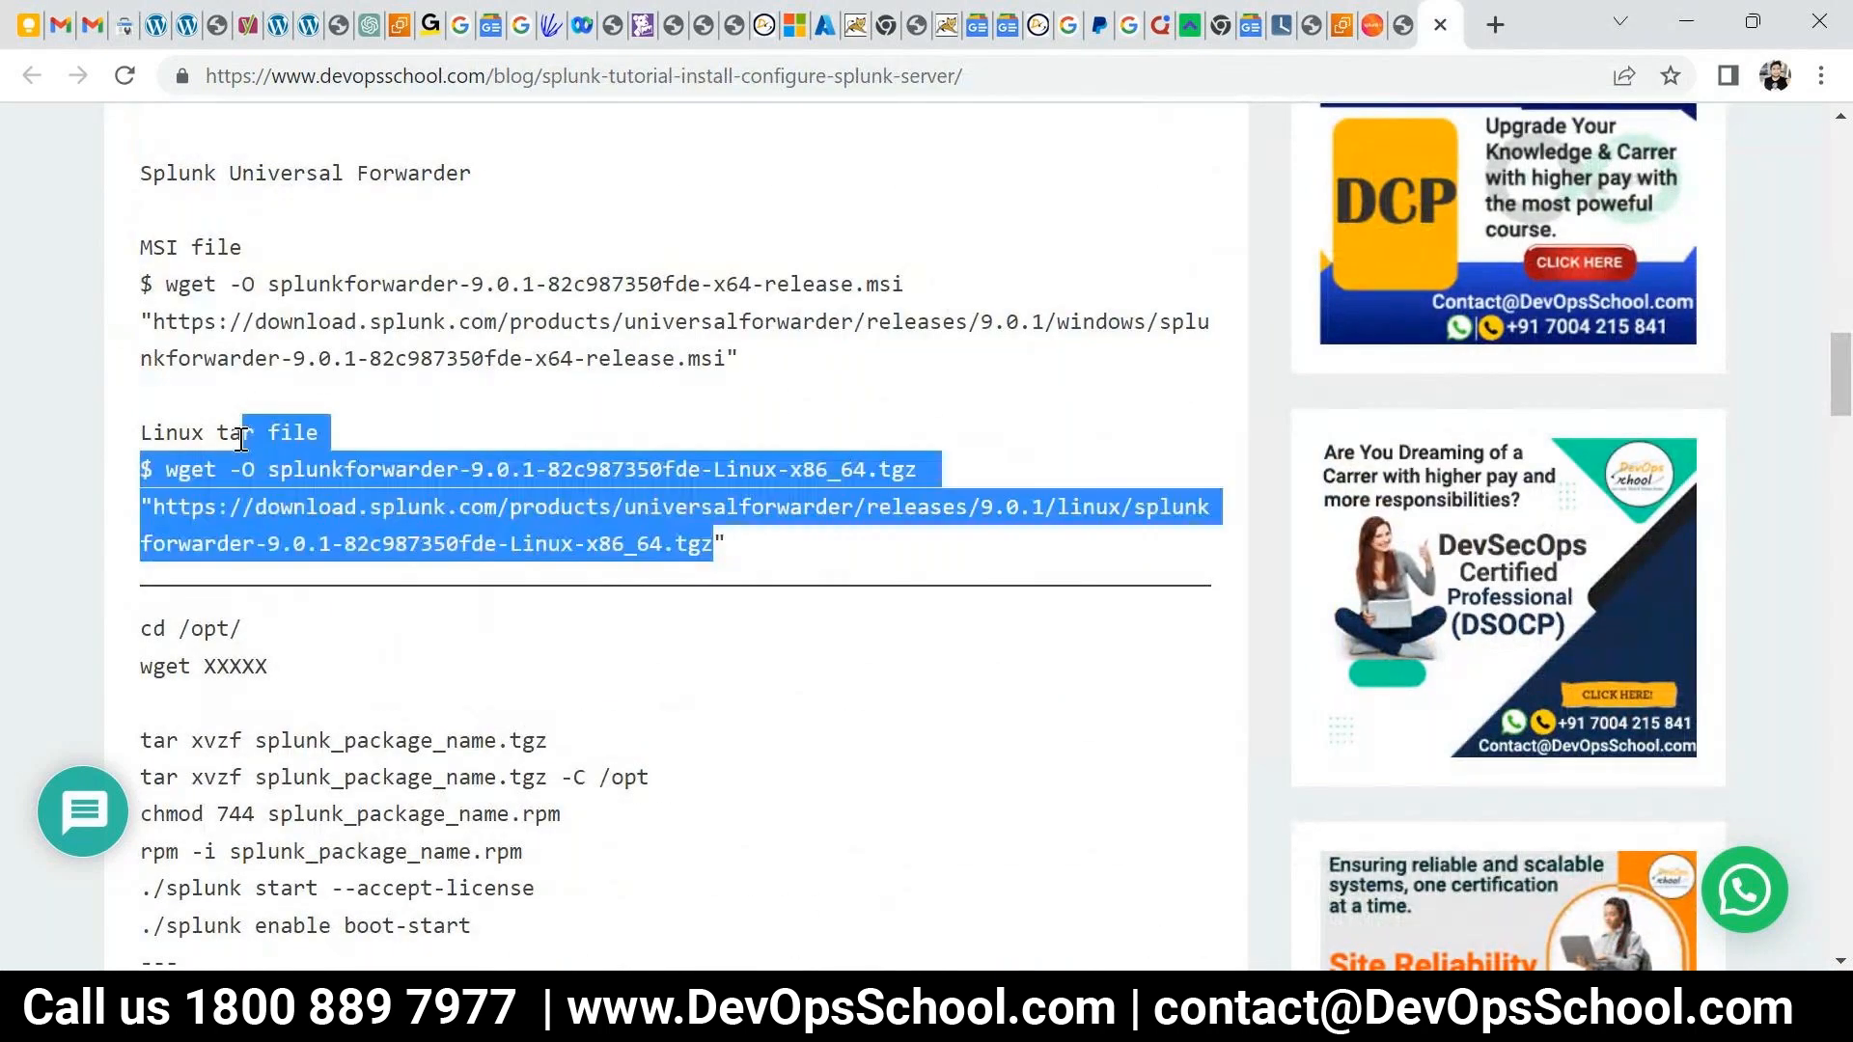
{"action": "scroll", "coordinate": [242, 439], "scroll_direction": "down", "scroll_amount": 4}
{"action": "left_click_drag", "start_coordinate": [141, 306], "coordinate": [393, 379]}
{"action": "left_click", "coordinate": [493, 453]}
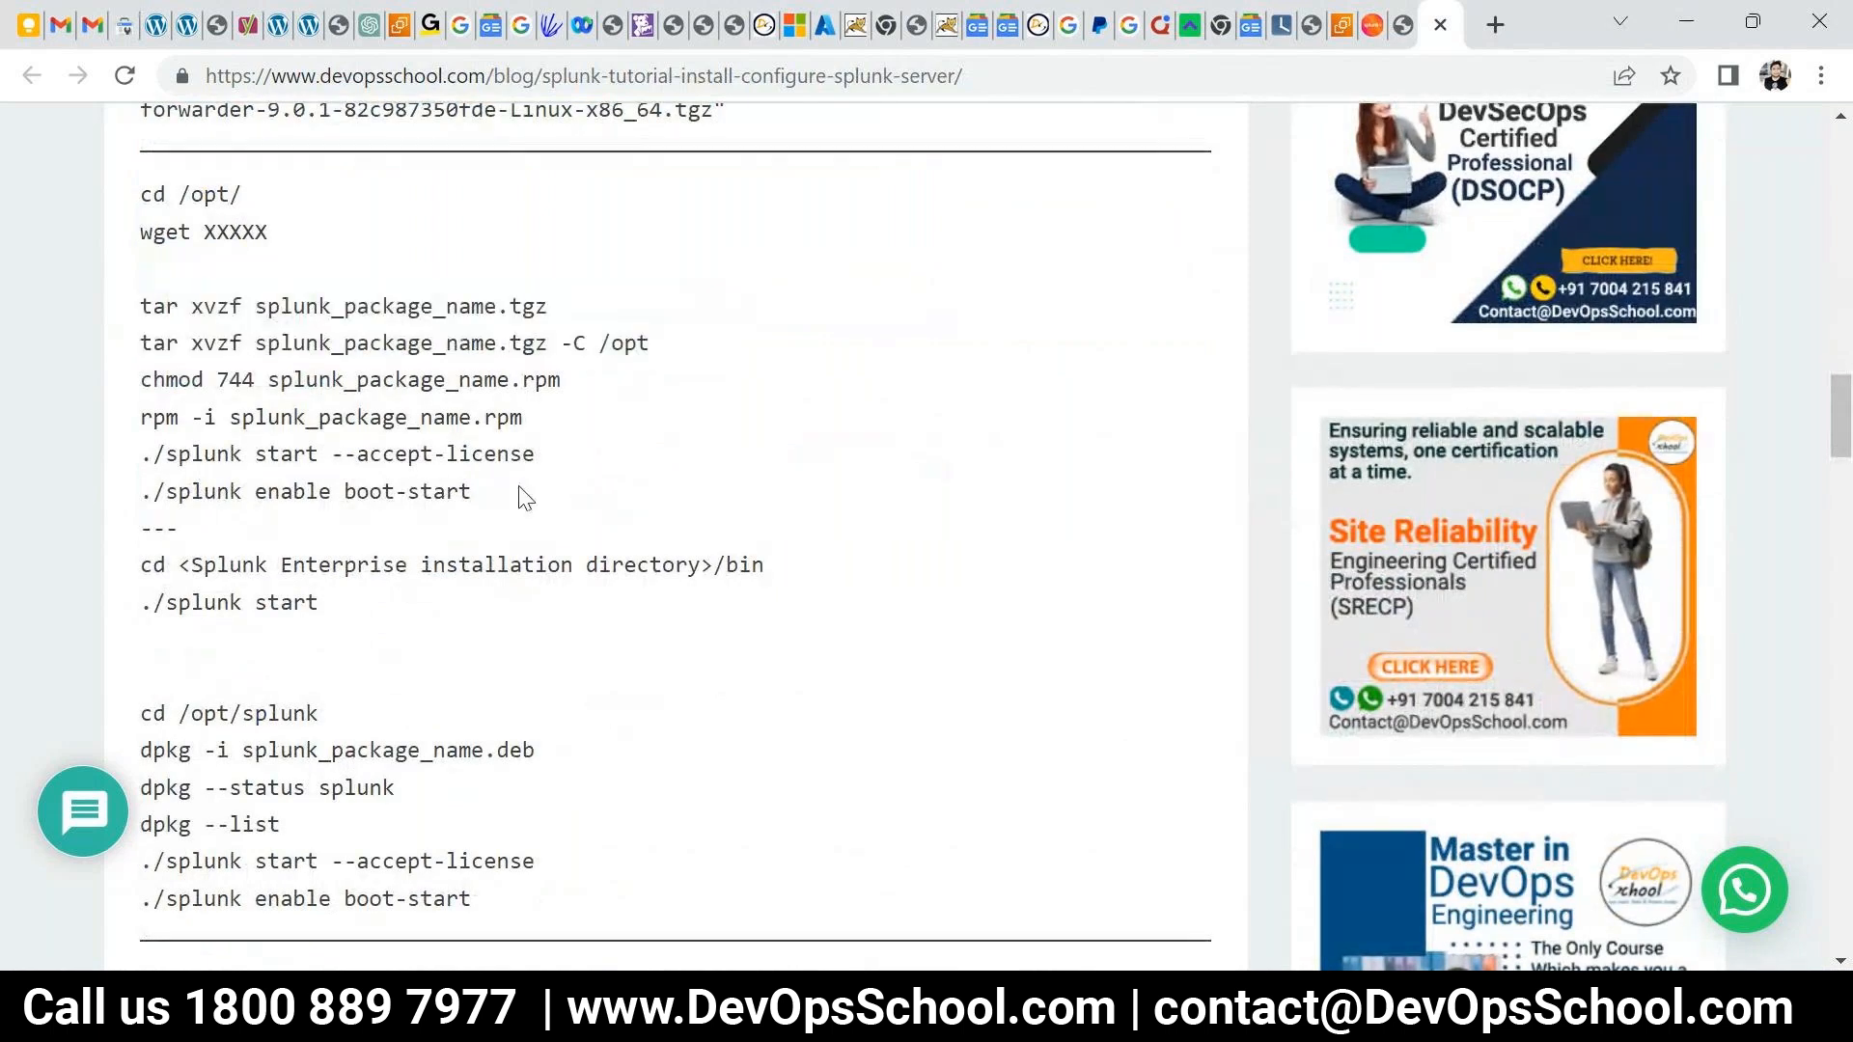
{"action": "left_click_drag", "start_coordinate": [526, 497], "coordinate": [305, 338]}
{"action": "scroll", "coordinate": [328, 385], "scroll_direction": "down", "scroll_amount": 3}
{"action": "scroll", "coordinate": [356, 455], "scroll_direction": "up", "scroll_amount": 3}
- In the terminal, clear the screen, list /opt, and select the extracted splunk directory
{"action": "key", "text": "alt+Tab"}
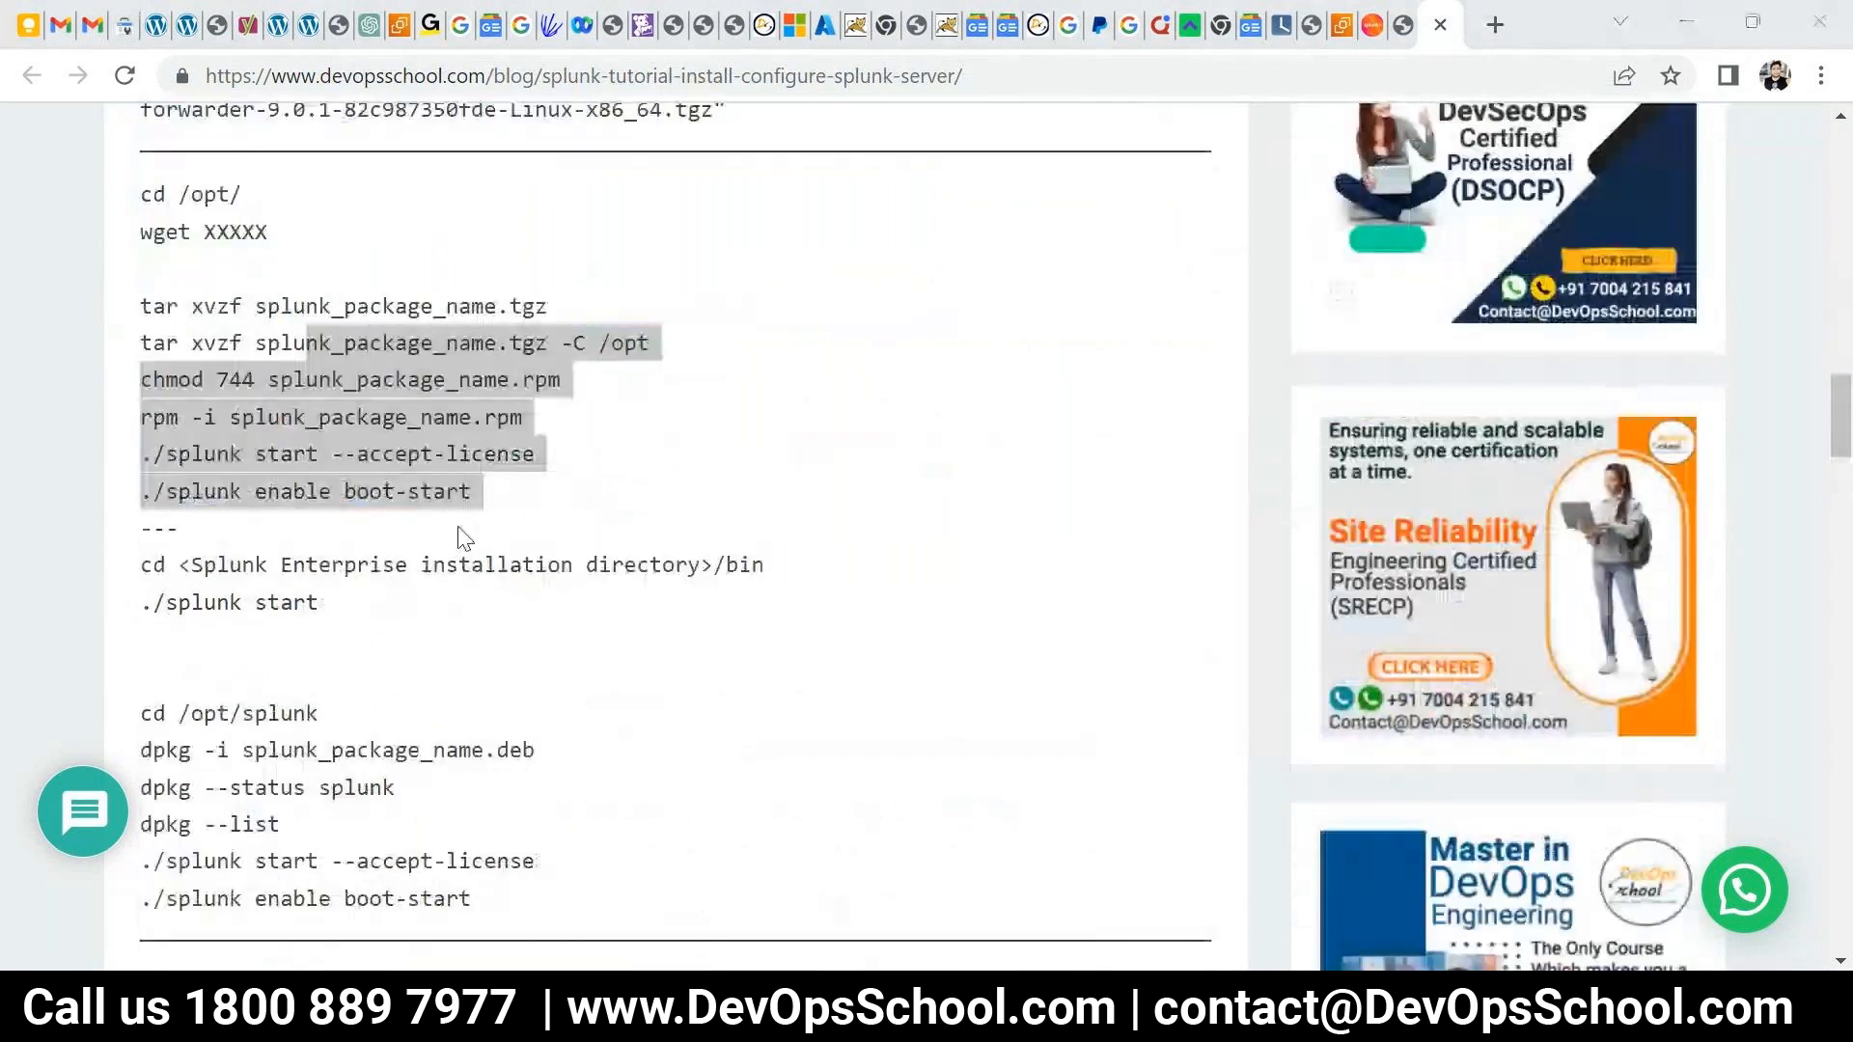
{"action": "type", "text": "cklear"}
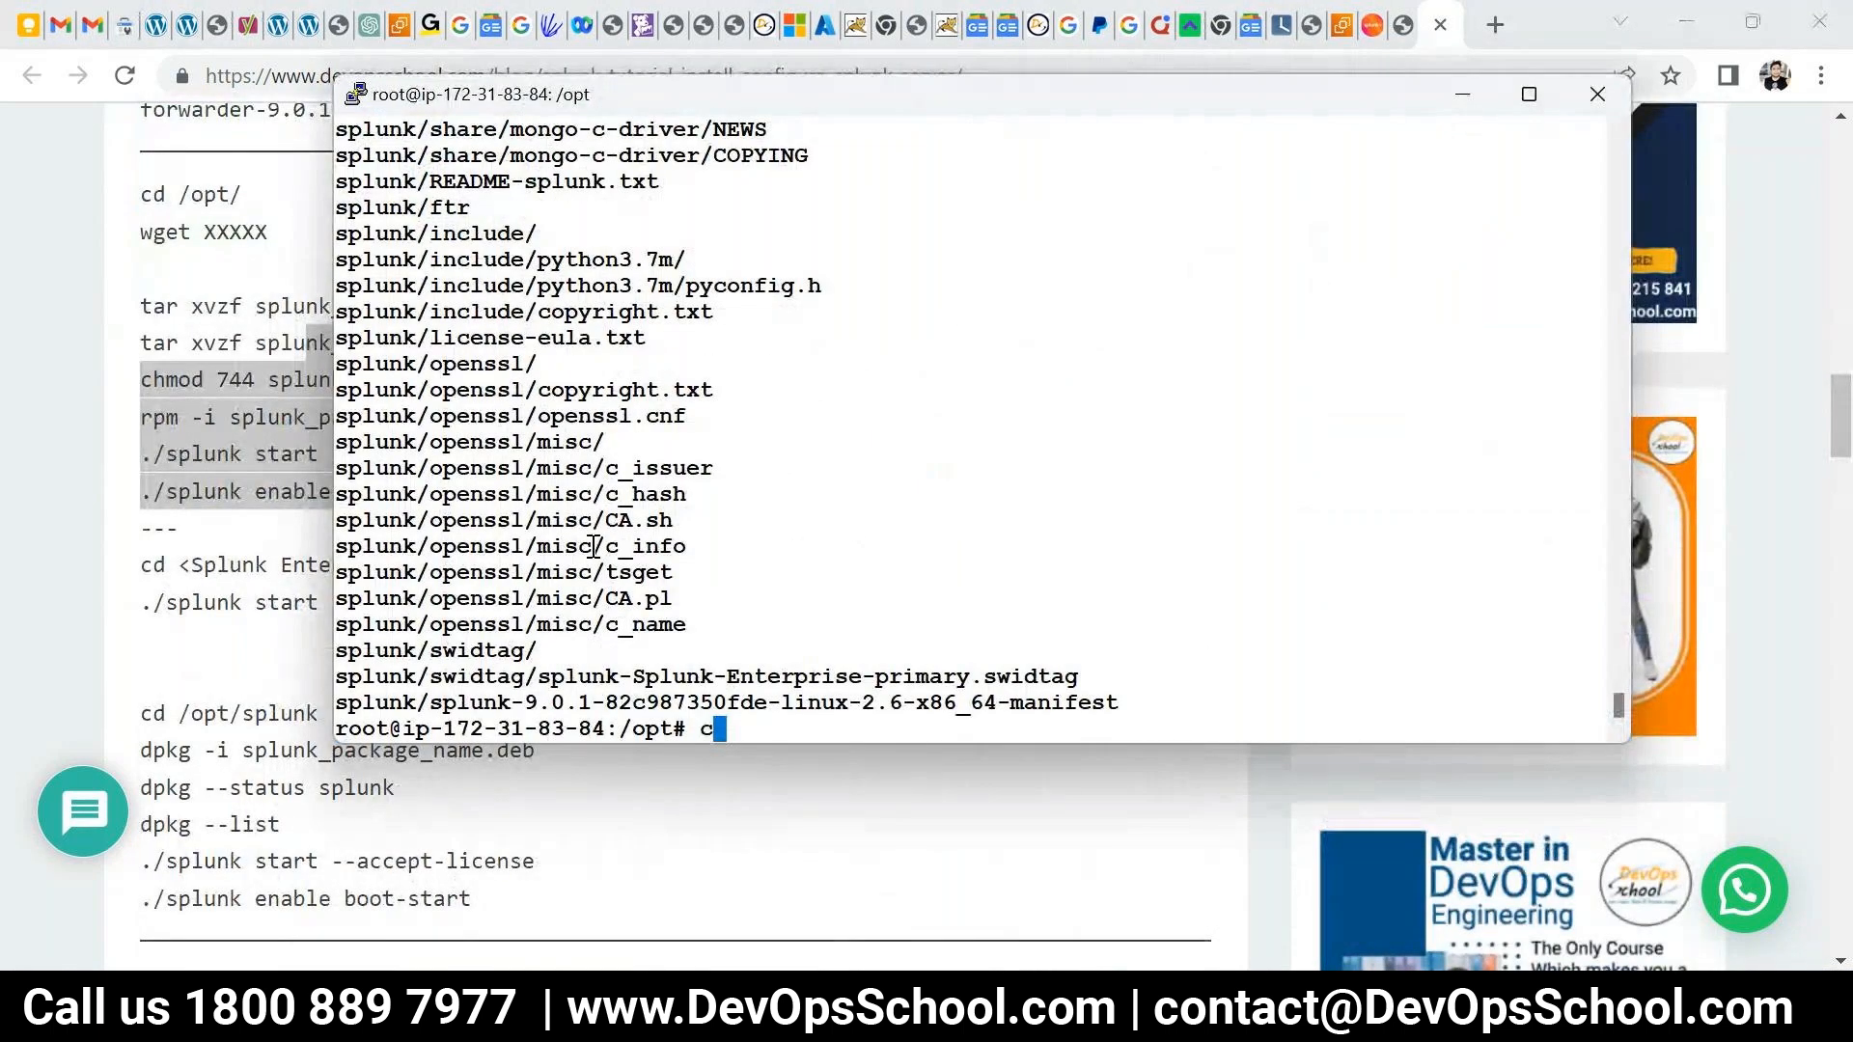
{"action": "key", "text": "ctrl+c"}
{"action": "type", "text": "clear"}
{"action": "key", "text": "Return"}
{"action": "type", "text": "ls"}
{"action": "key", "text": "Return"}
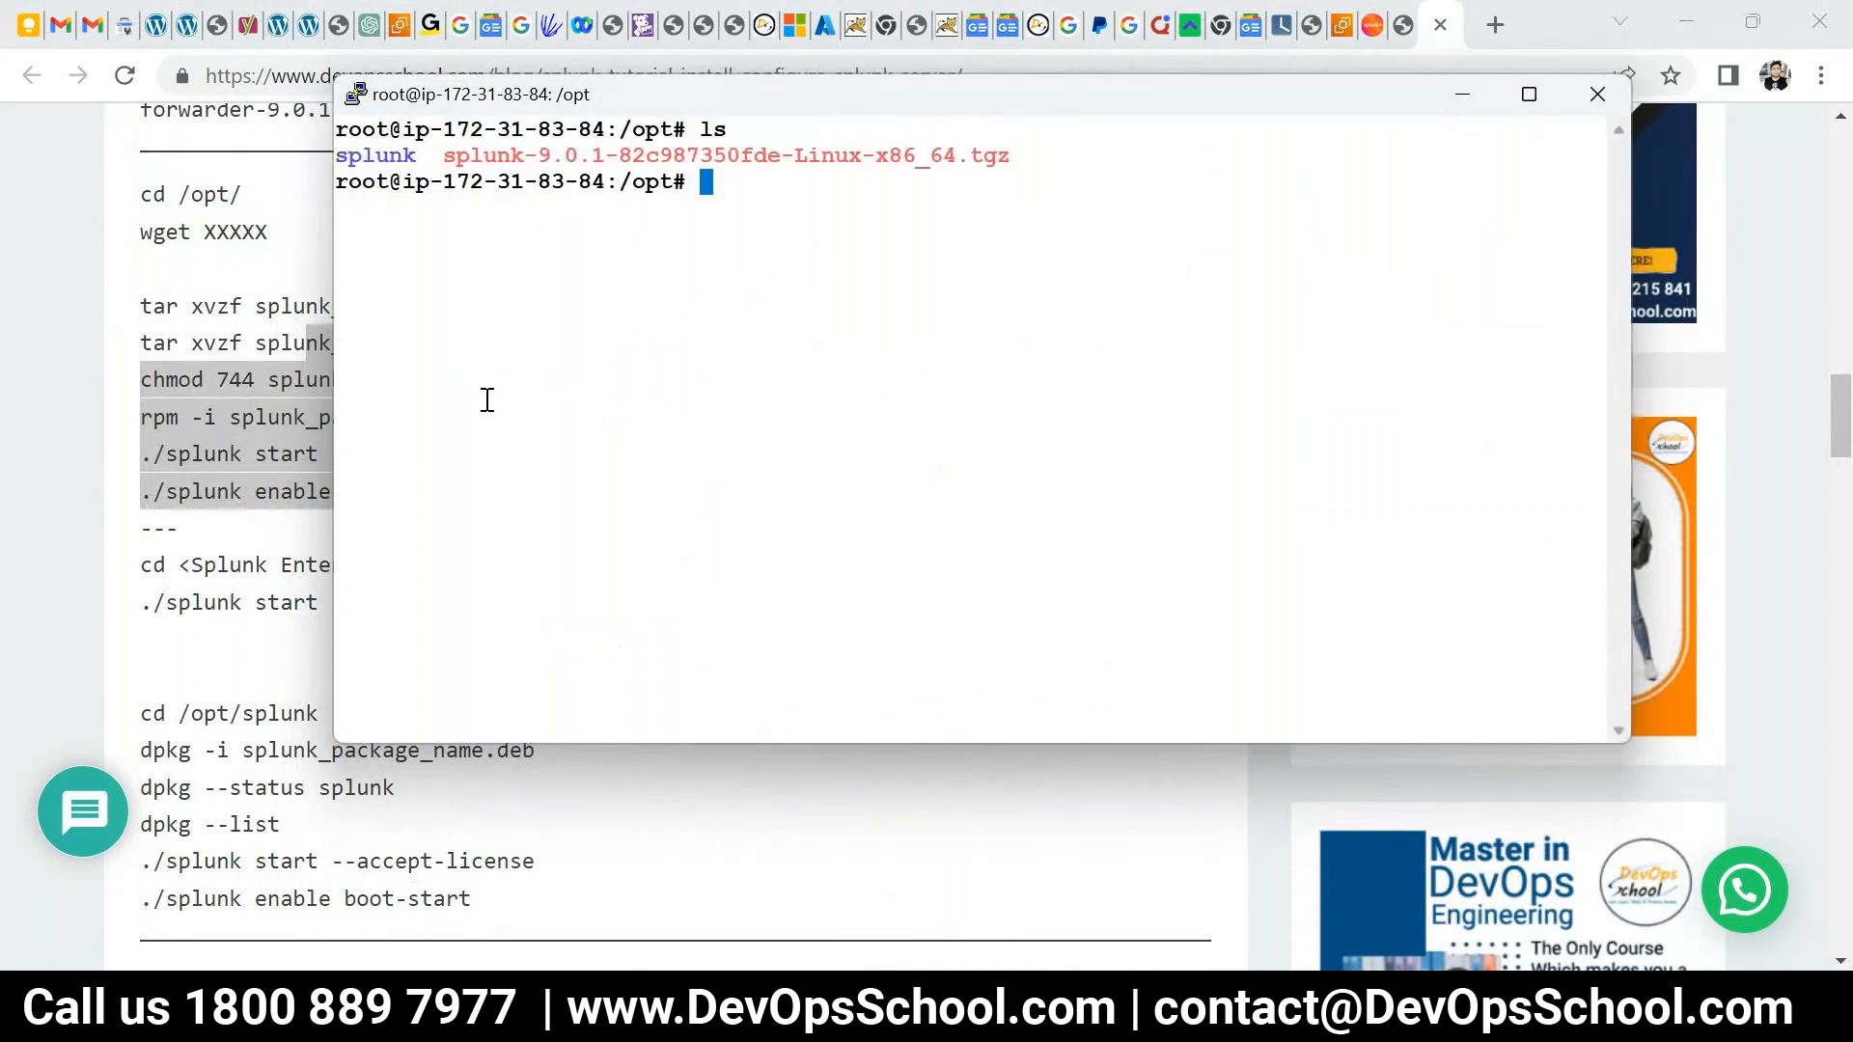
{"action": "double_click", "coordinate": [384, 157]}
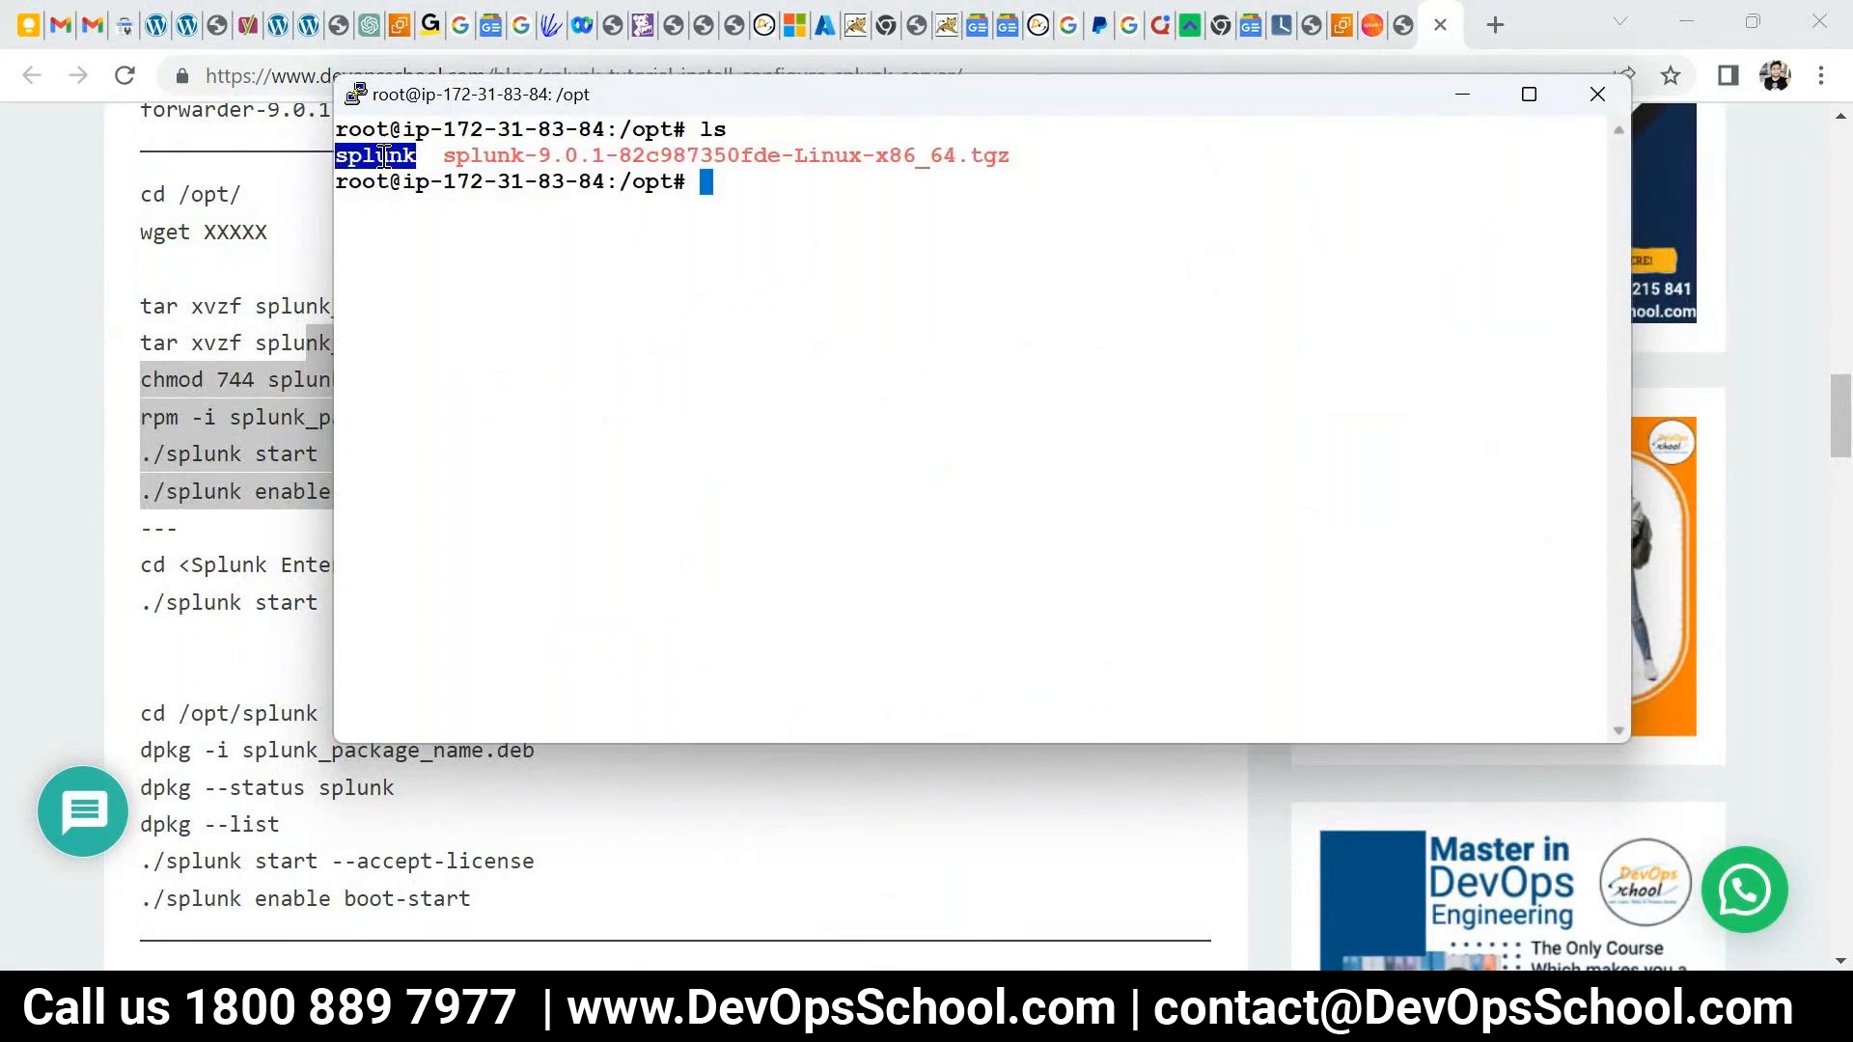
- Back in the tutorial, select the './splunk start --accept-license' command
{"action": "key", "text": "alt+Tab"}
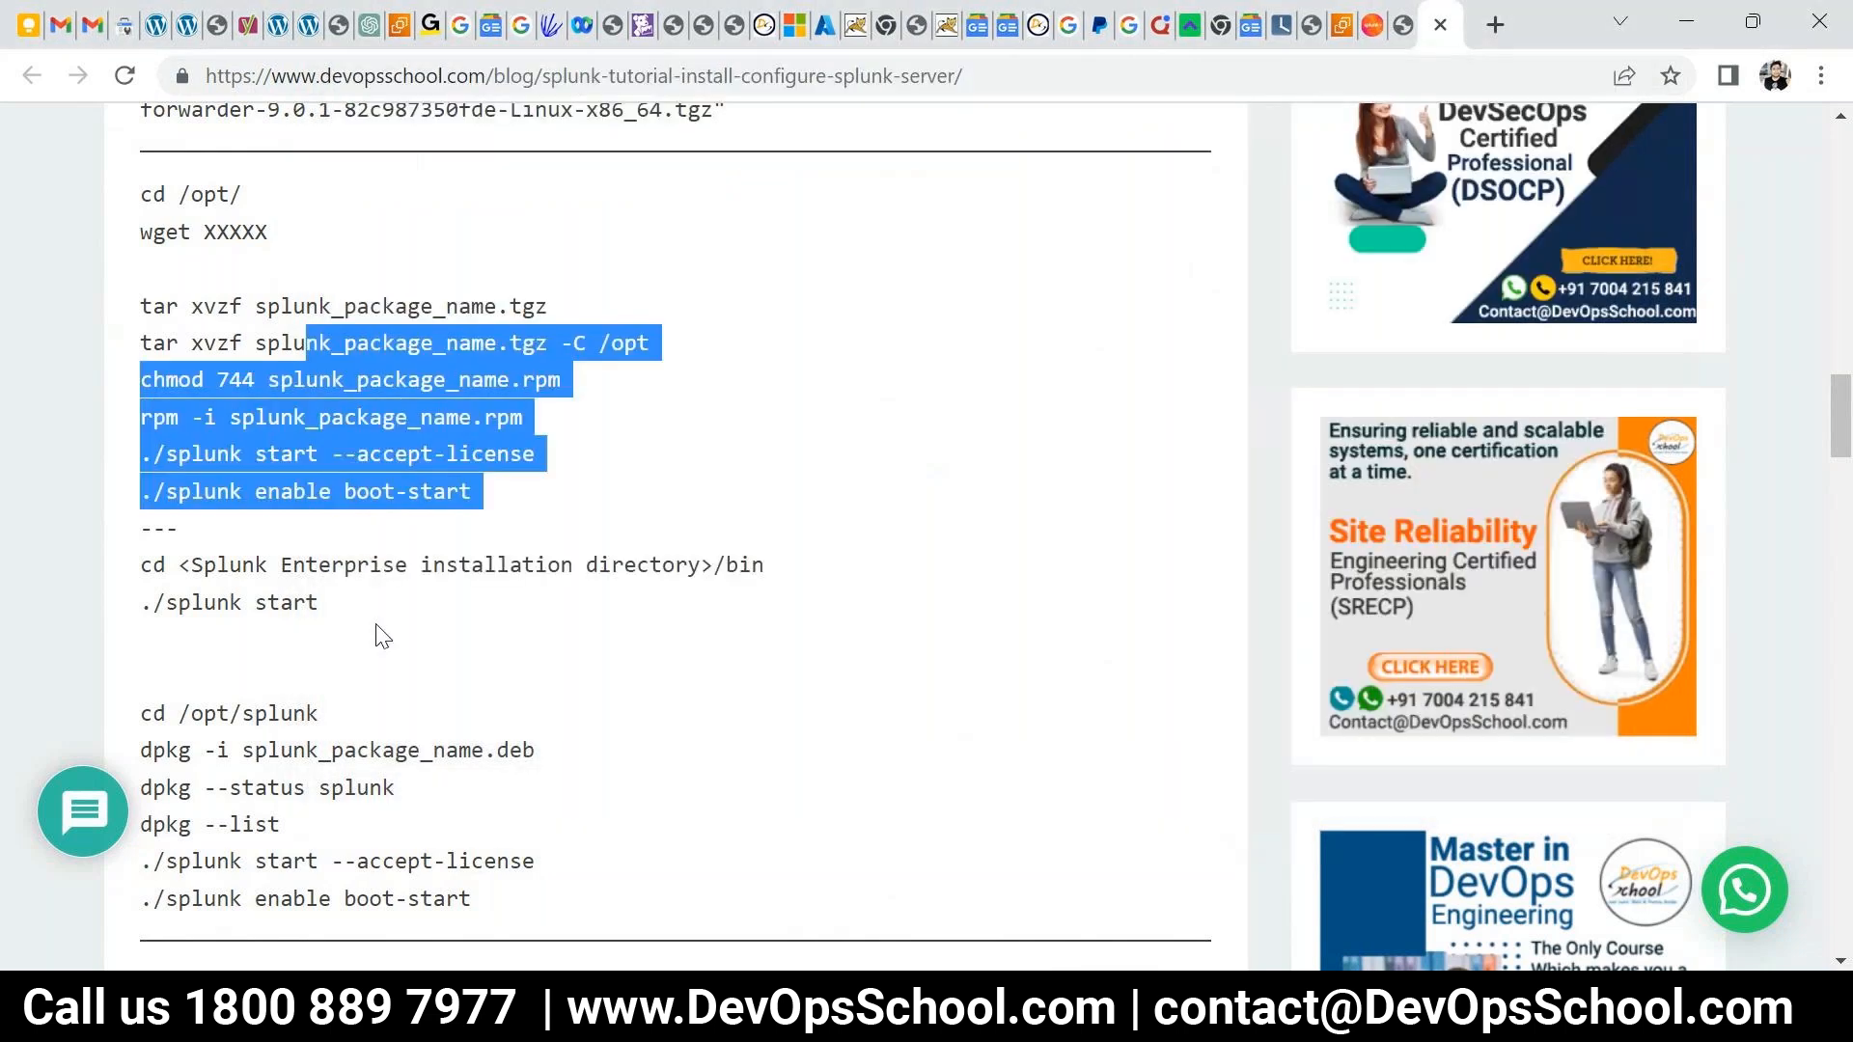
{"action": "scroll", "coordinate": [322, 426], "scroll_direction": "down", "scroll_amount": 4}
{"action": "scroll", "coordinate": [322, 426], "scroll_direction": "up", "scroll_amount": 2}
{"action": "left_click_drag", "start_coordinate": [534, 572], "coordinate": [336, 571]}
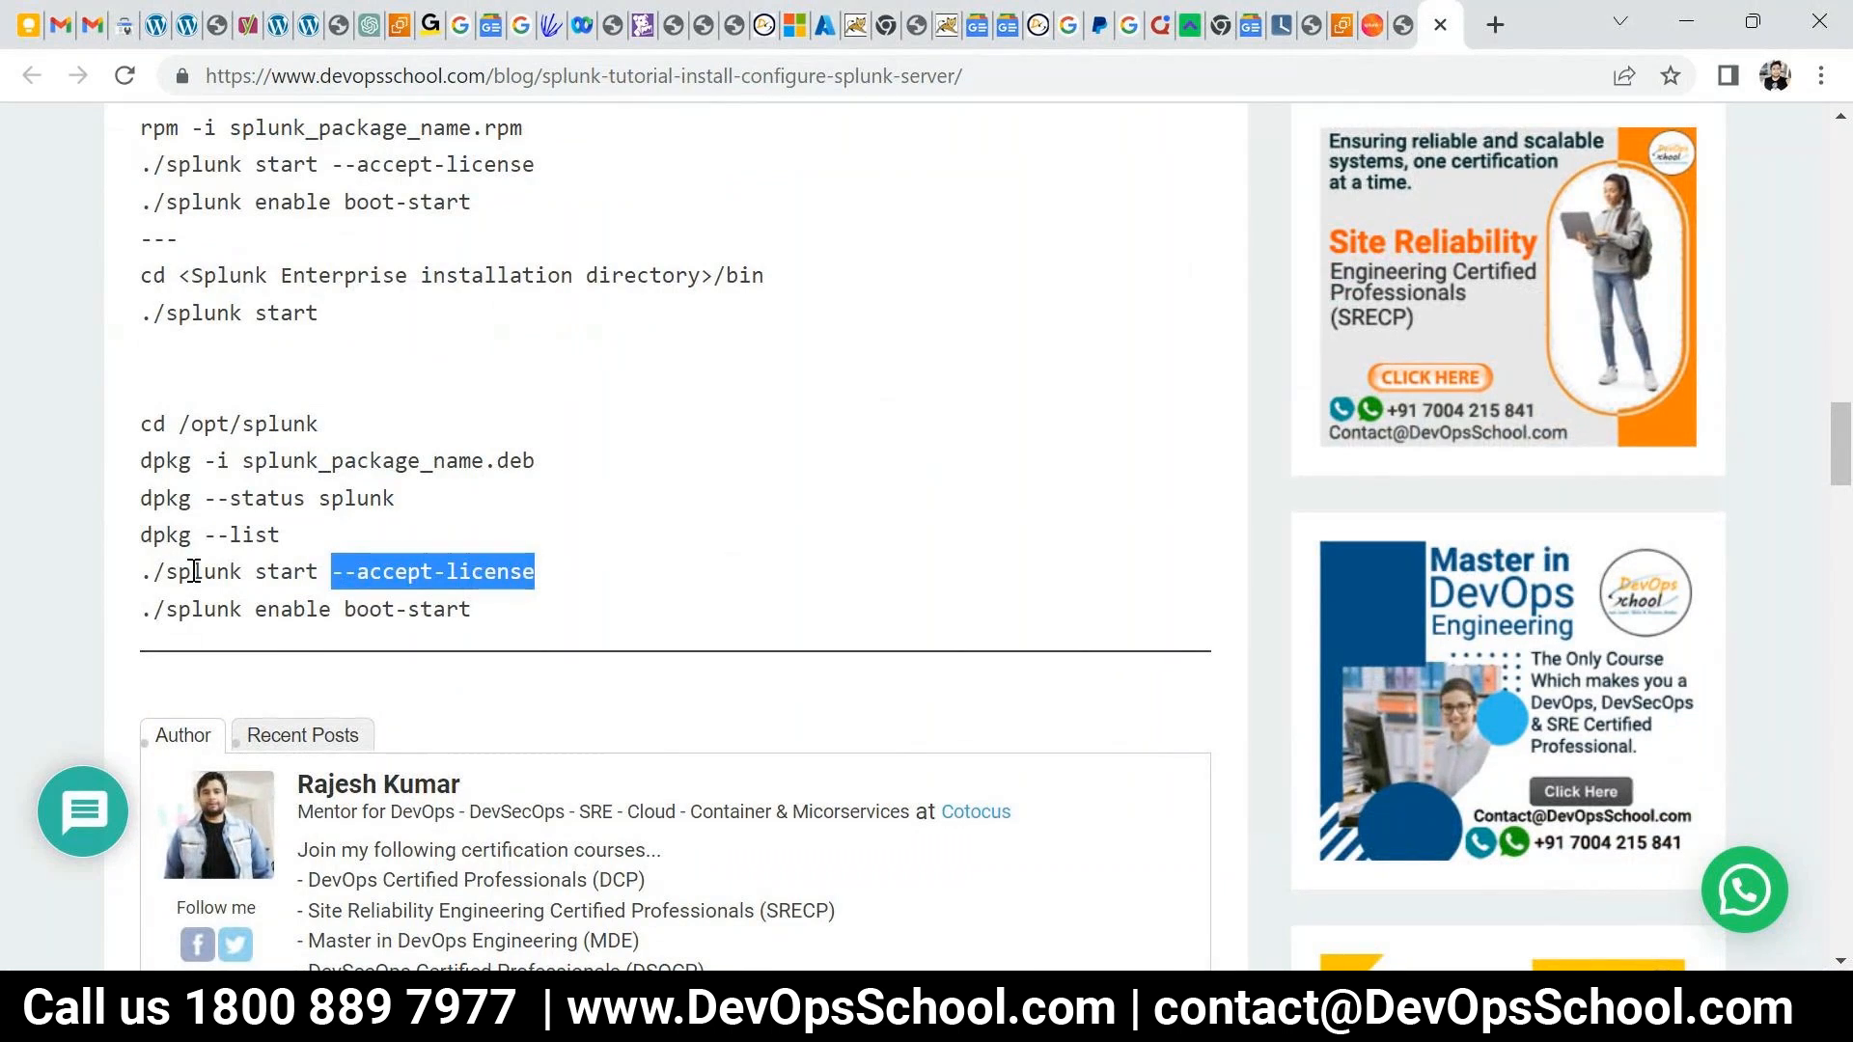
{"action": "left_click_drag", "start_coordinate": [166, 572], "coordinate": [239, 577]}
{"action": "double_click", "coordinate": [285, 571]}
{"action": "left_click", "coordinate": [365, 566]}
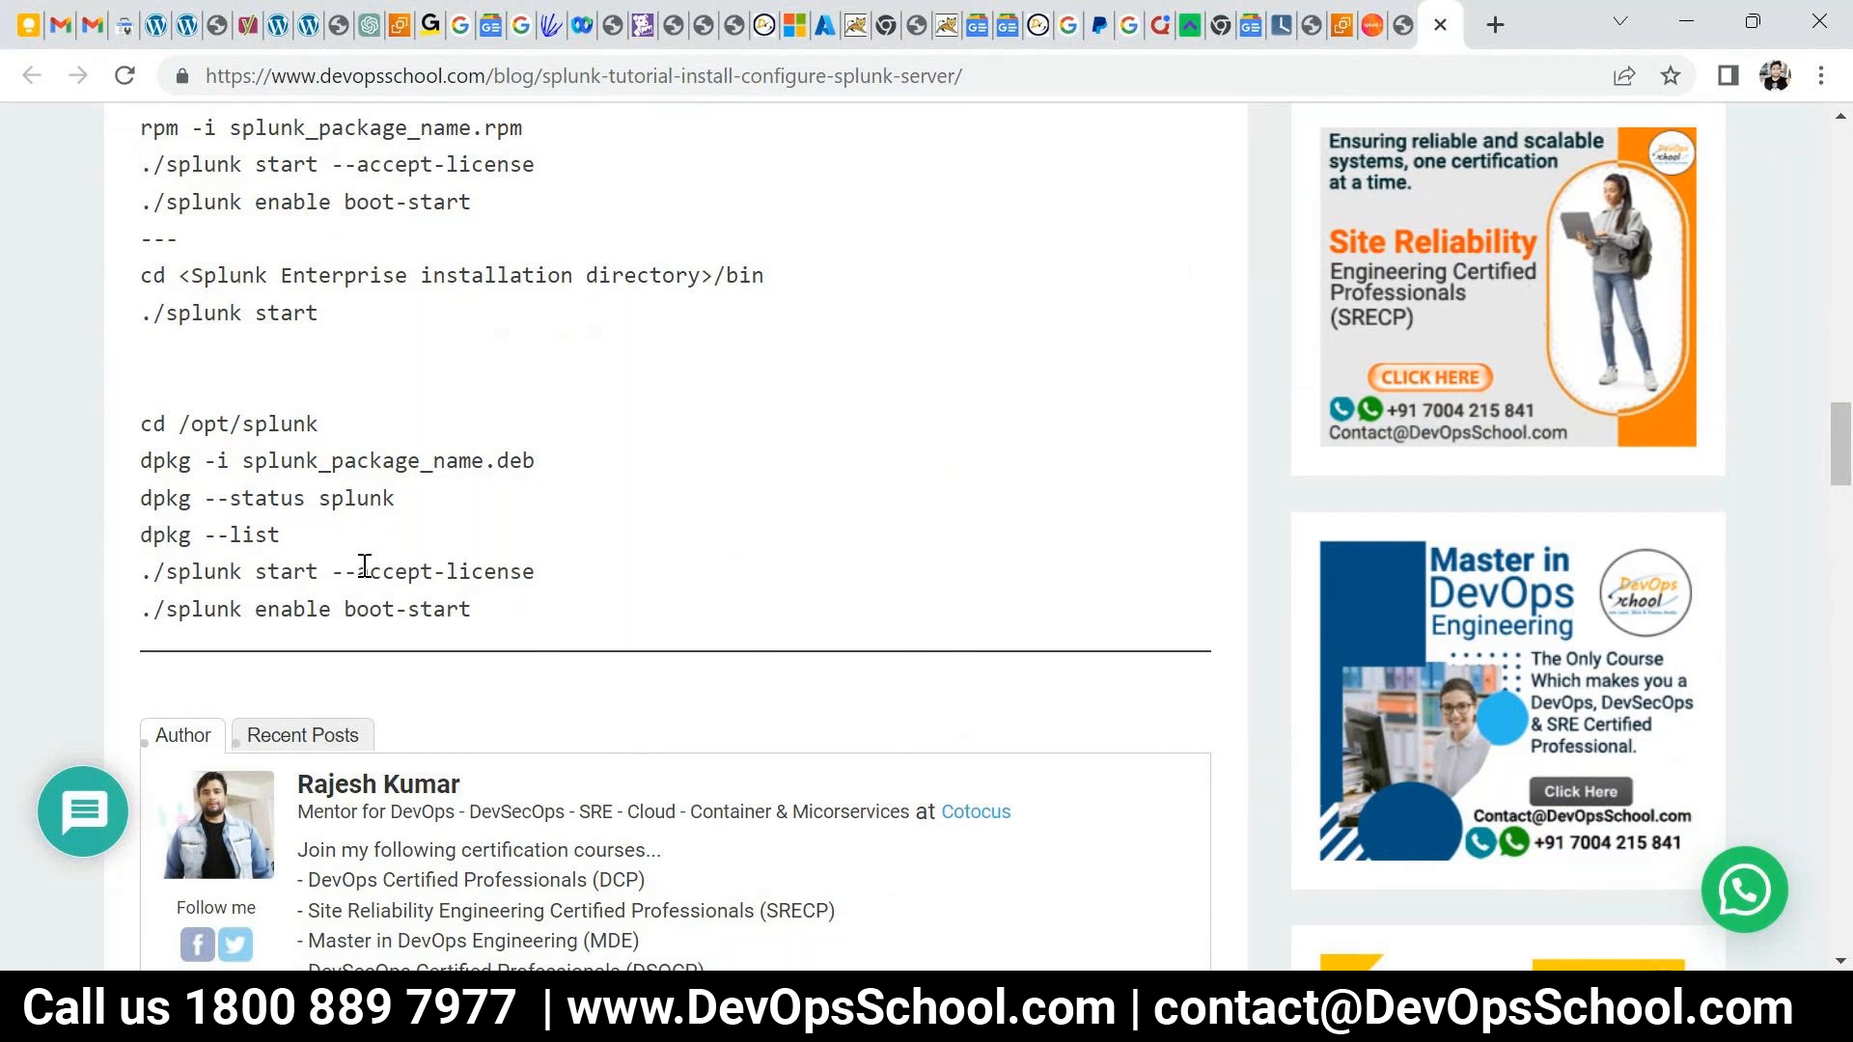
{"action": "left_click_drag", "start_coordinate": [538, 571], "coordinate": [152, 573]}
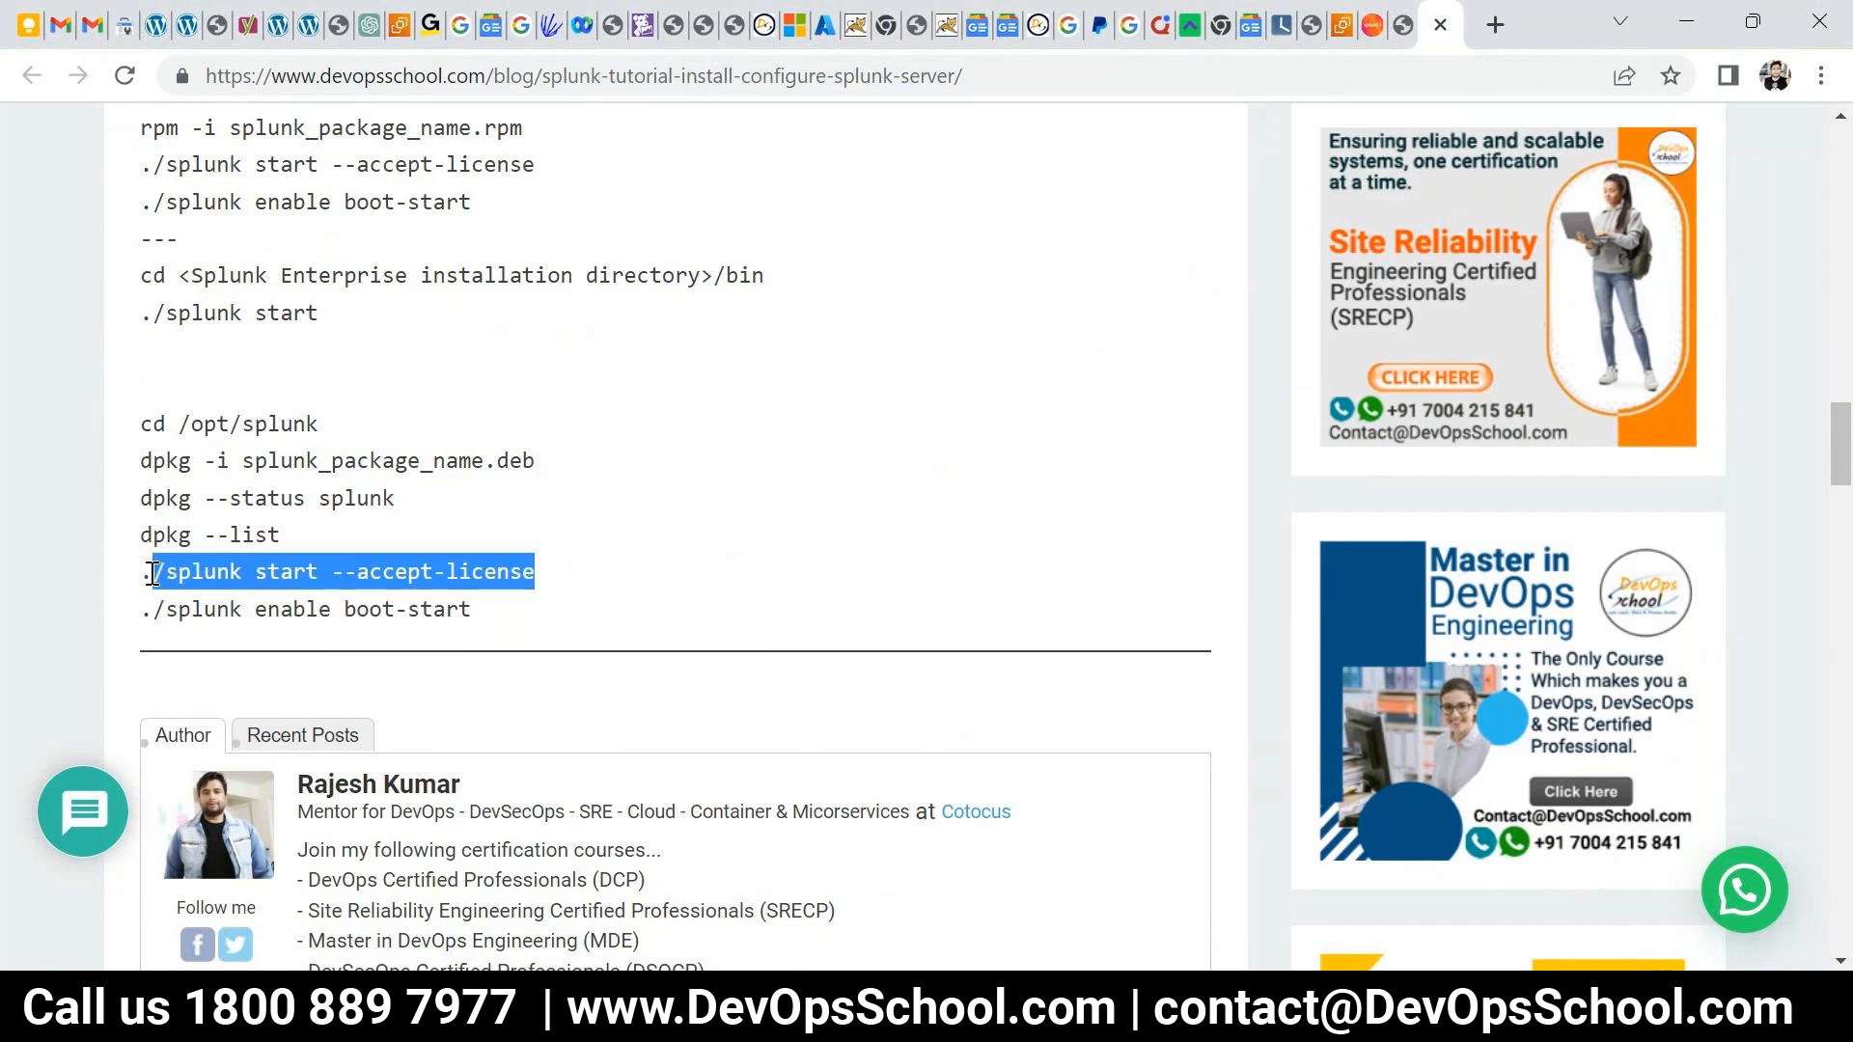
- In the server terminal, move into the splunk/bin folder and list its files
{"action": "key", "text": "alt+Tab"}
{"action": "type", "text": "cd splunk"}
{"action": "key", "text": "Return"}
{"action": "type", "text": "ls"}
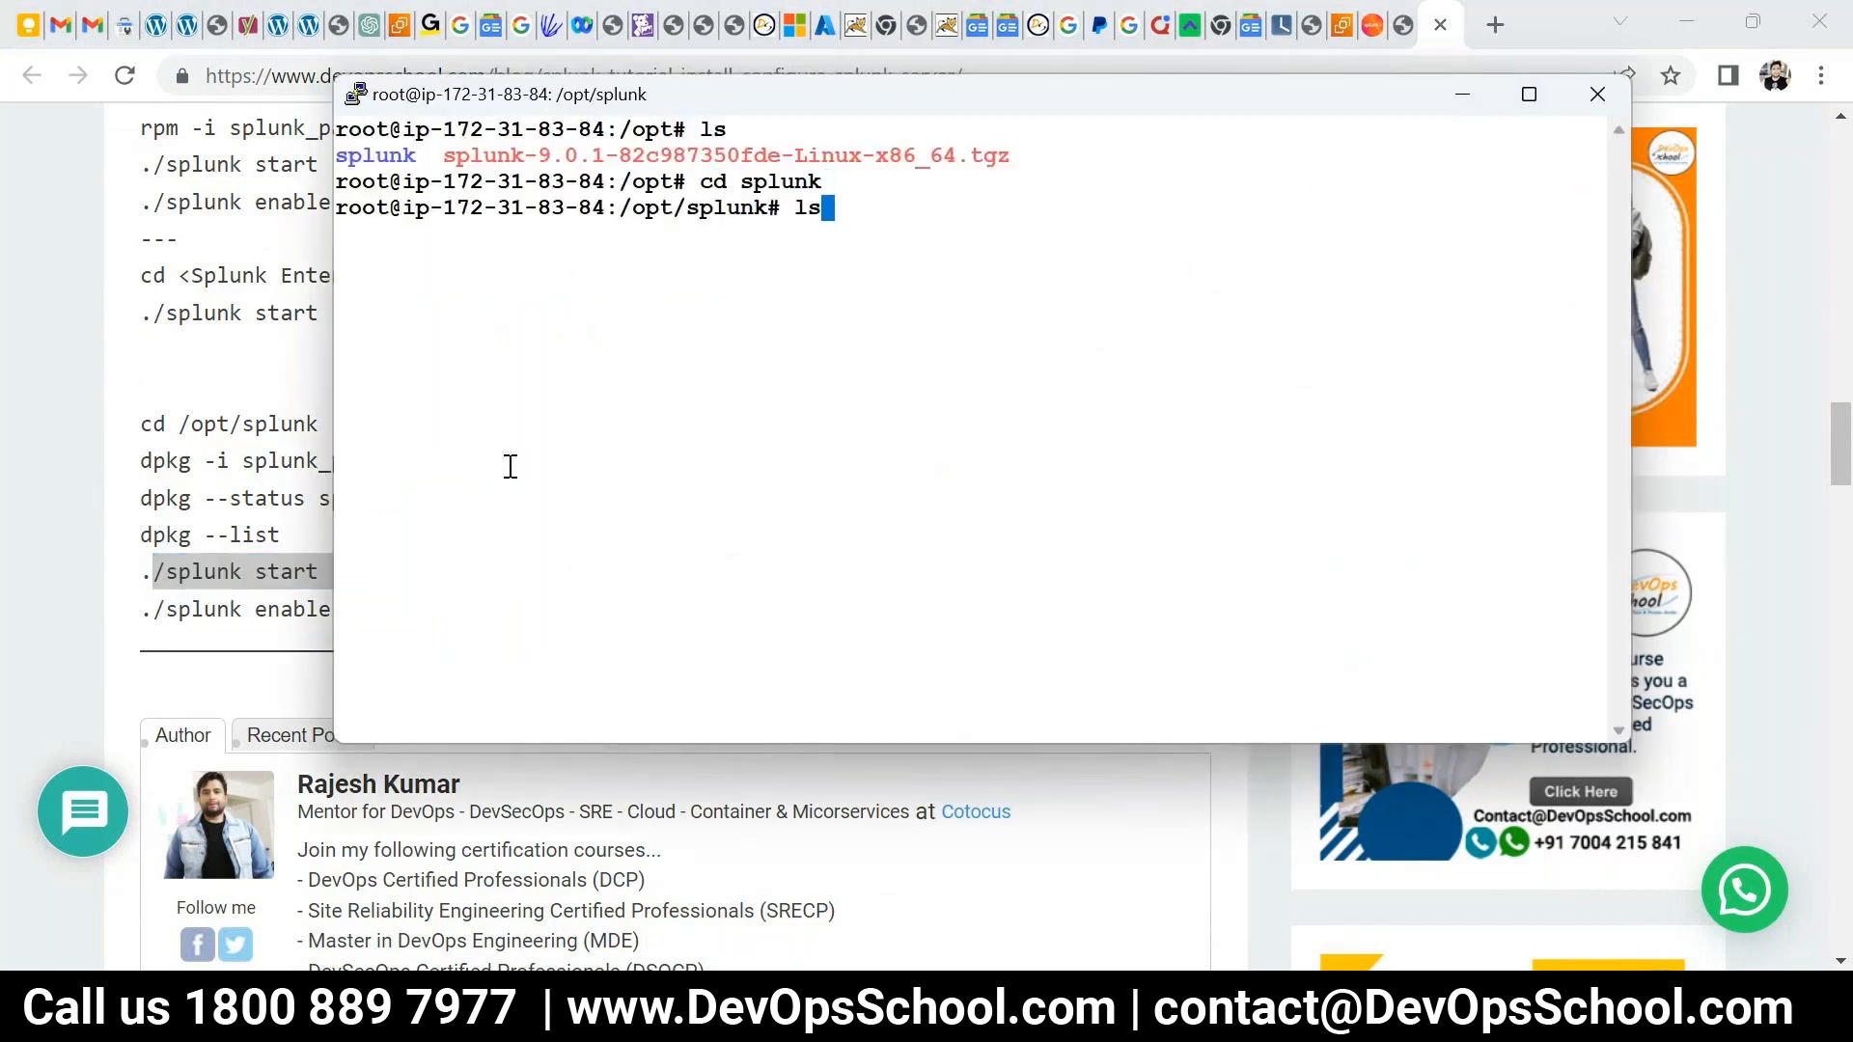
{"action": "key", "text": "Return"}
{"action": "type", "text": "cd bi"}
{"action": "key", "text": "Tab"}
{"action": "key", "text": "Return"}
{"action": "key", "text": "ctrl+l"}
{"action": "type", "text": "ls"}
{"action": "key", "text": "Return"}
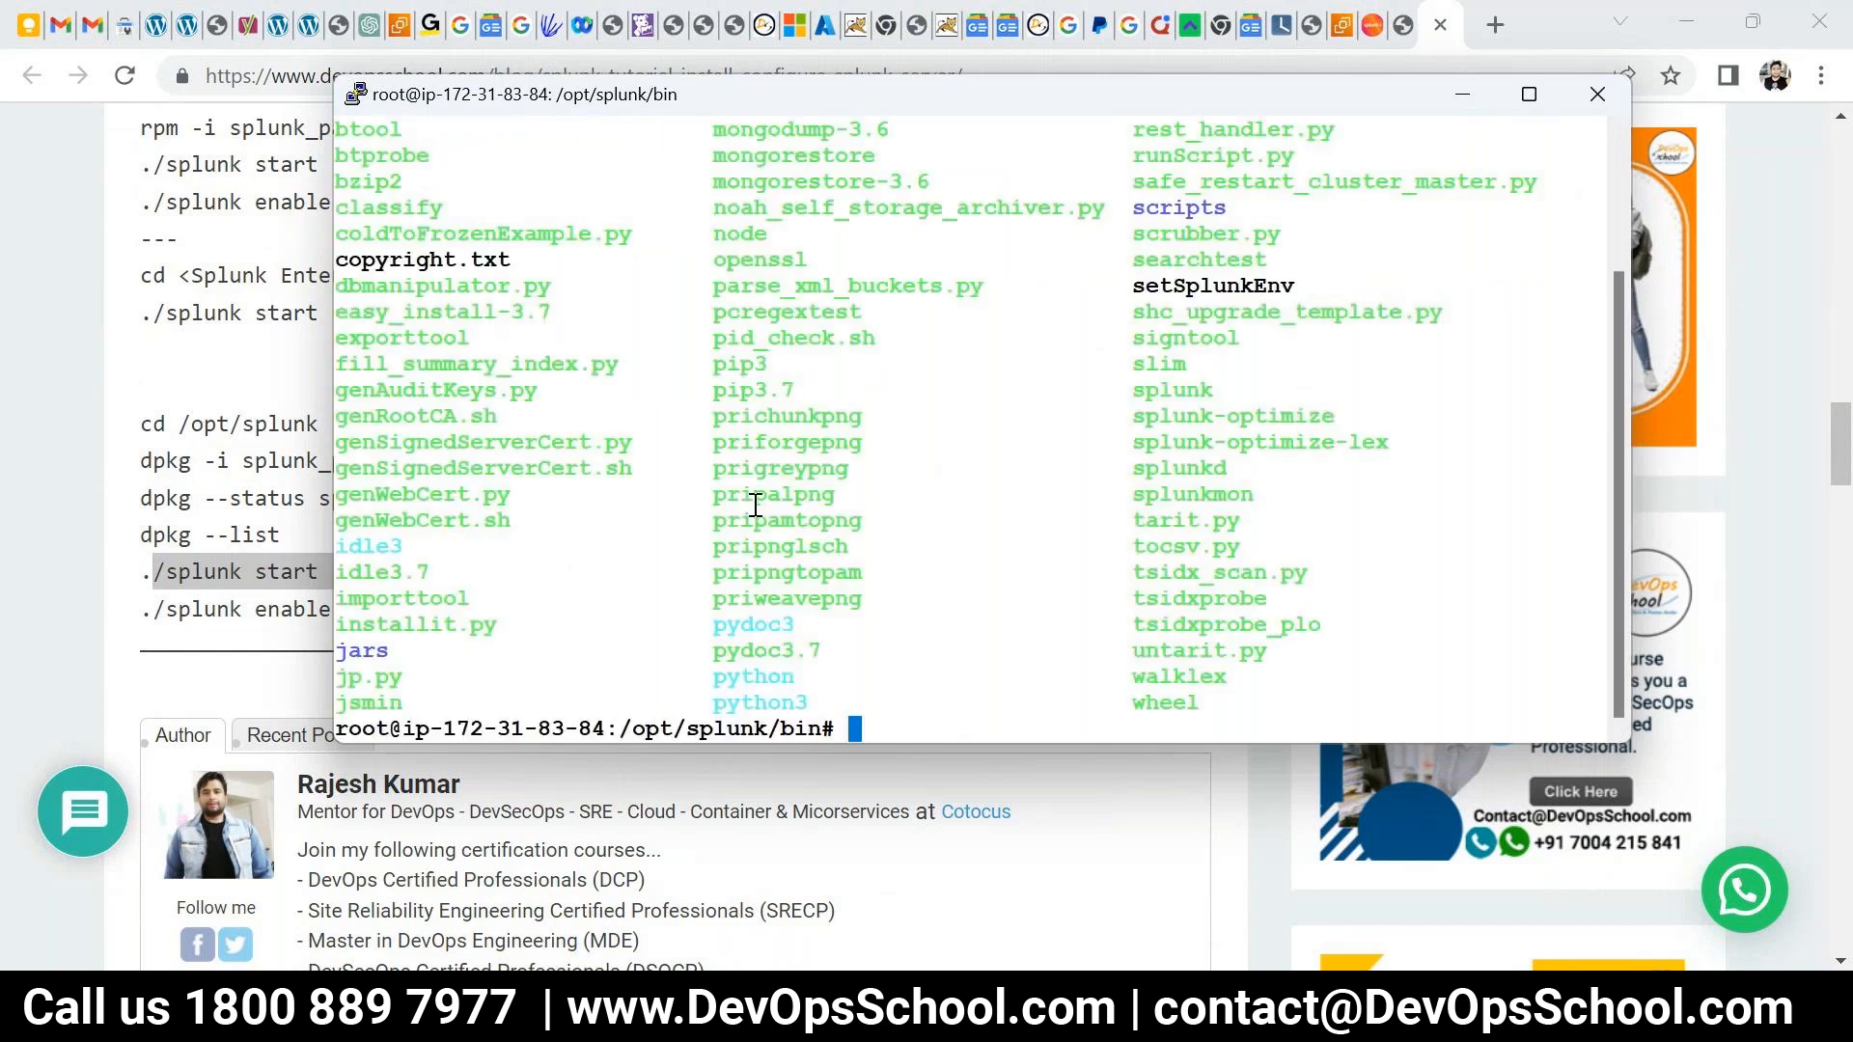
- Copy the './splunk start --accept-license' command from the tutorial page
{"action": "left_click", "coordinate": [223, 595]}
{"action": "double_click", "coordinate": [230, 579]}
{"action": "double_click", "coordinate": [274, 576]}
{"action": "left_click_drag", "start_coordinate": [611, 580], "coordinate": [142, 572]}
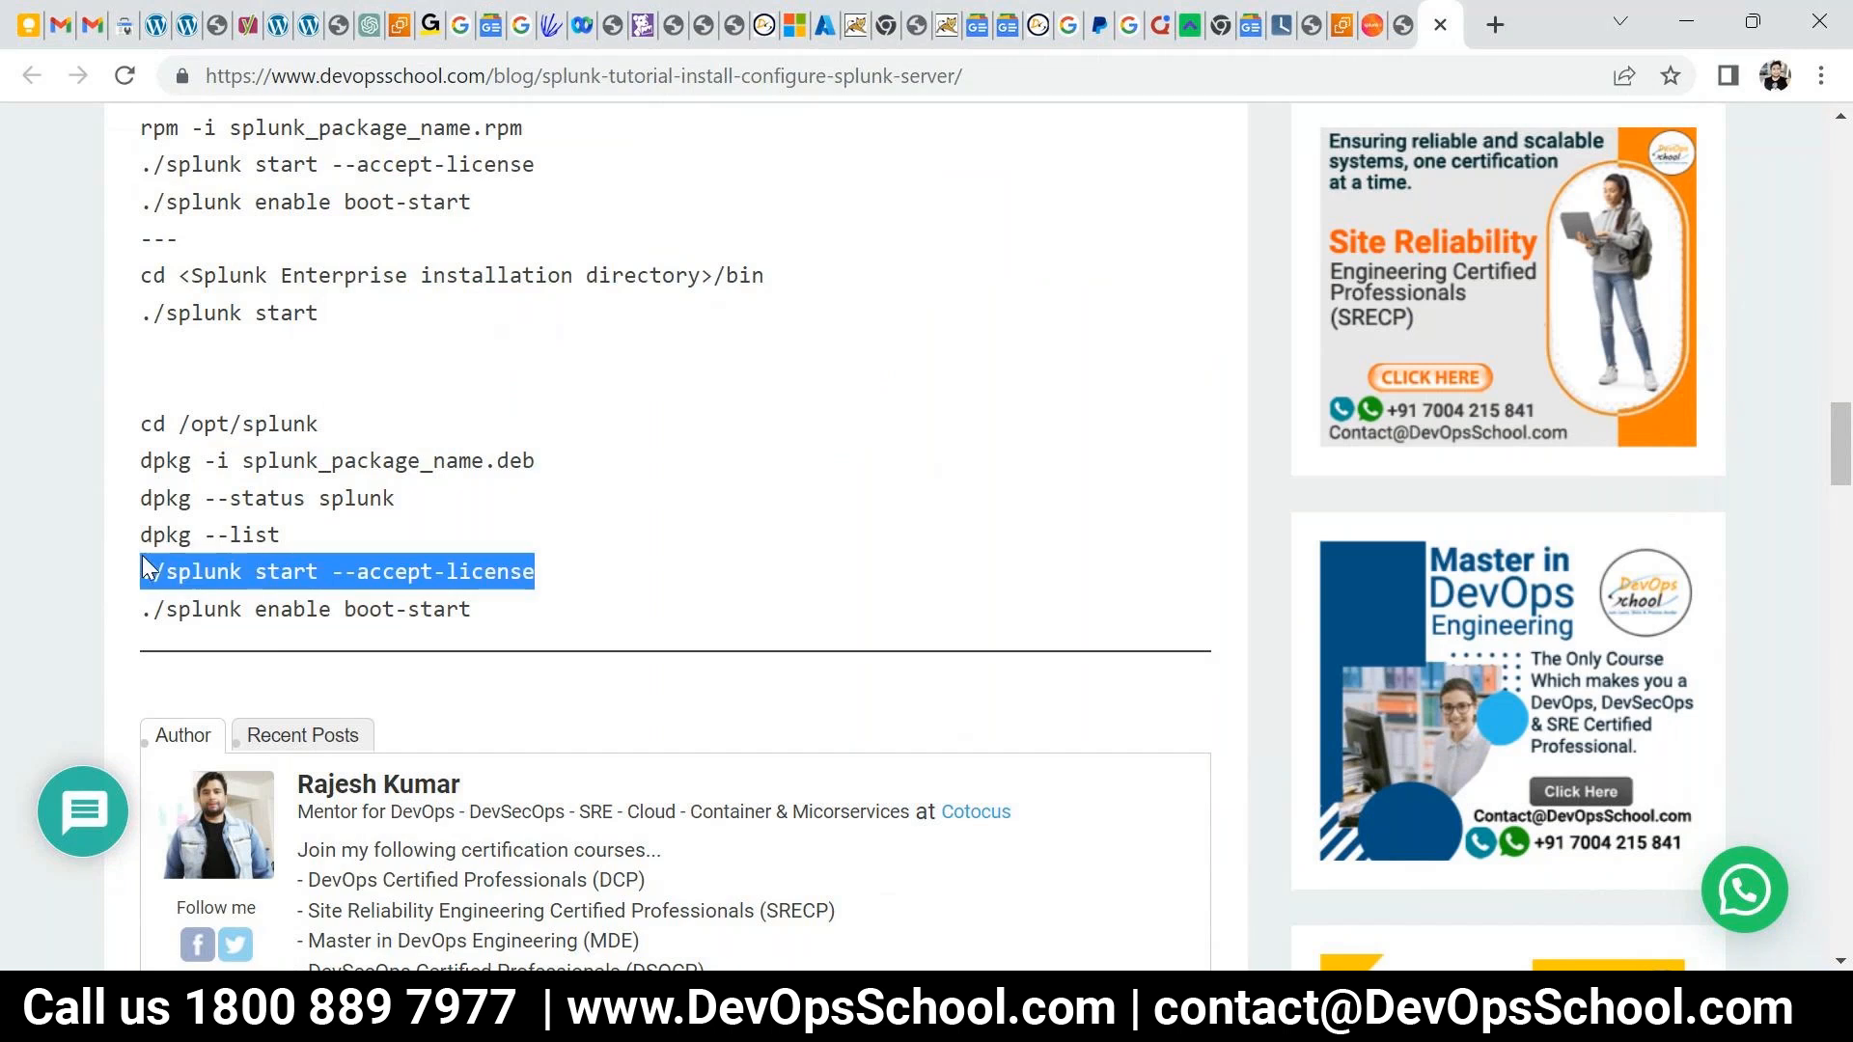
{"action": "left_click", "coordinate": [486, 610]}
{"action": "left_click_drag", "start_coordinate": [485, 610], "coordinate": [148, 596]}
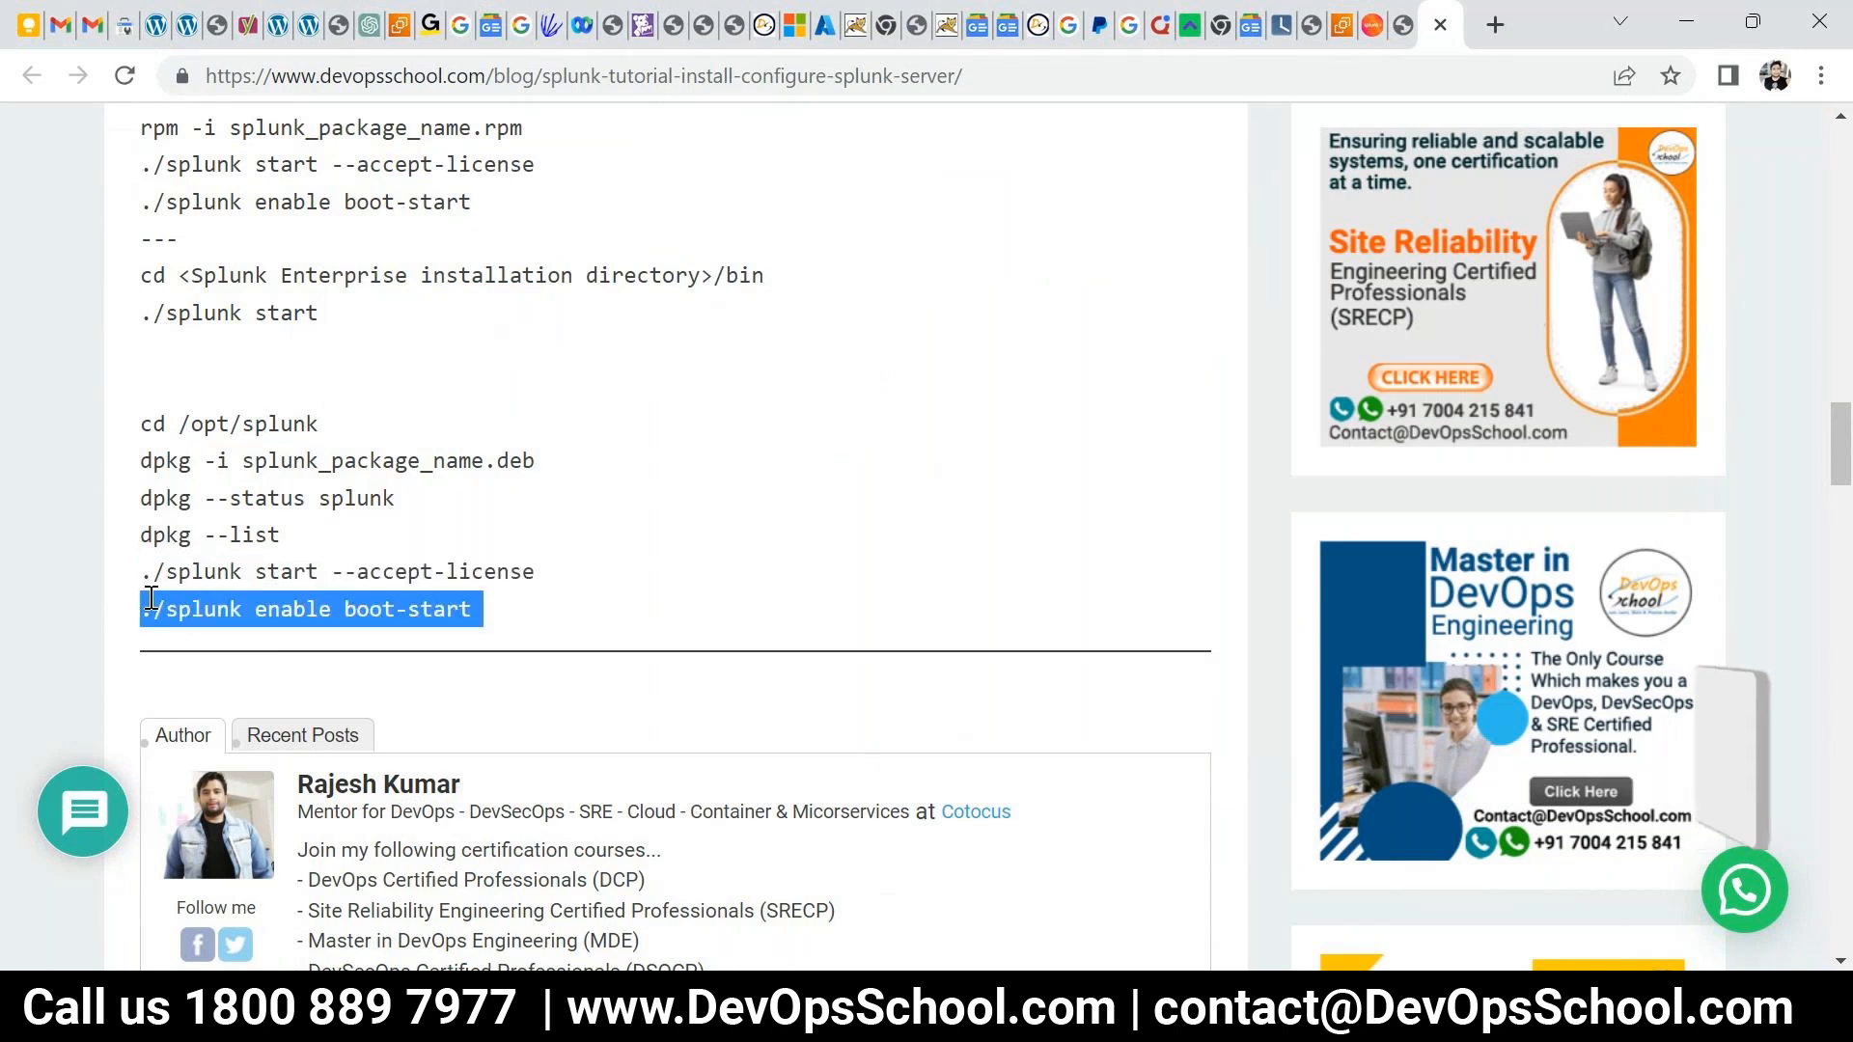
{"action": "left_click_drag", "start_coordinate": [536, 571], "coordinate": [142, 572]}
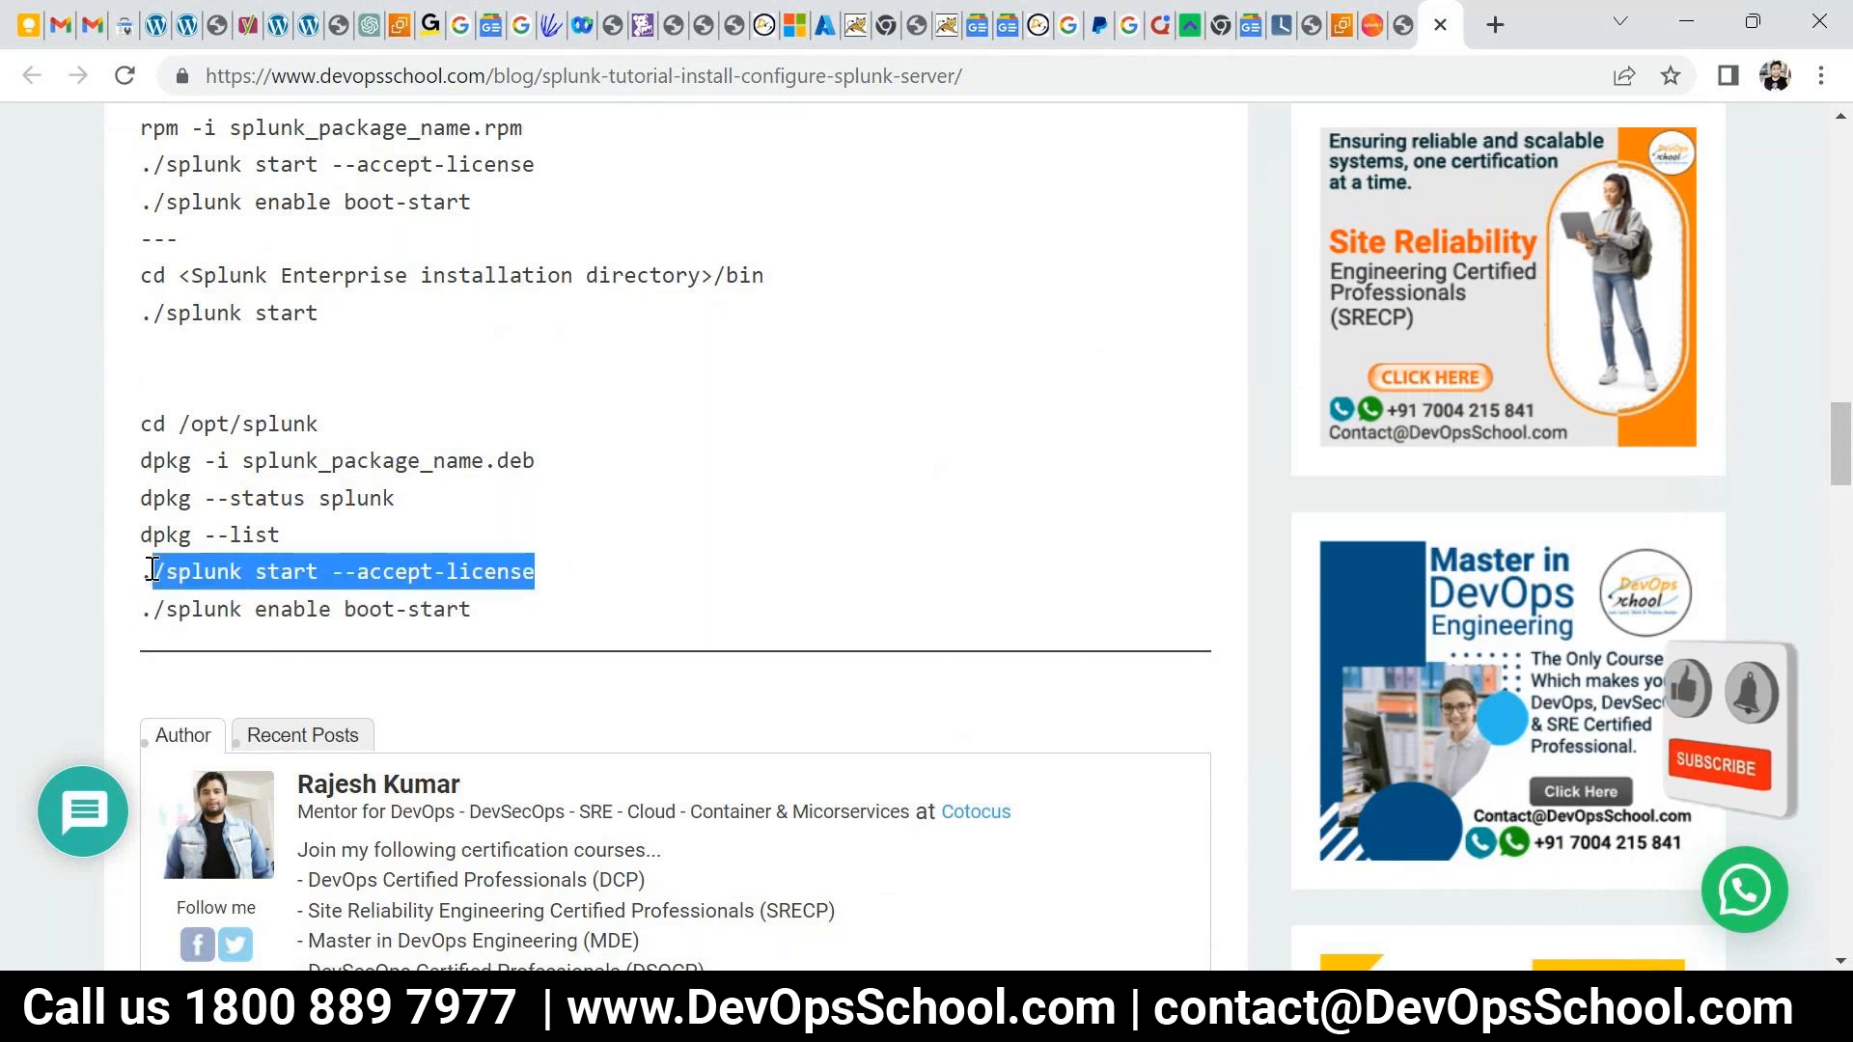
- Run the Splunk start command and create the 'admin' account with a password, noting port 8000
{"action": "key", "text": "alt+Tab"}
{"action": "type", "text": "clear"}
{"action": "key", "text": "Return"}
{"action": "right_click", "coordinate": [756, 418]}
{"action": "key", "text": "Return"}
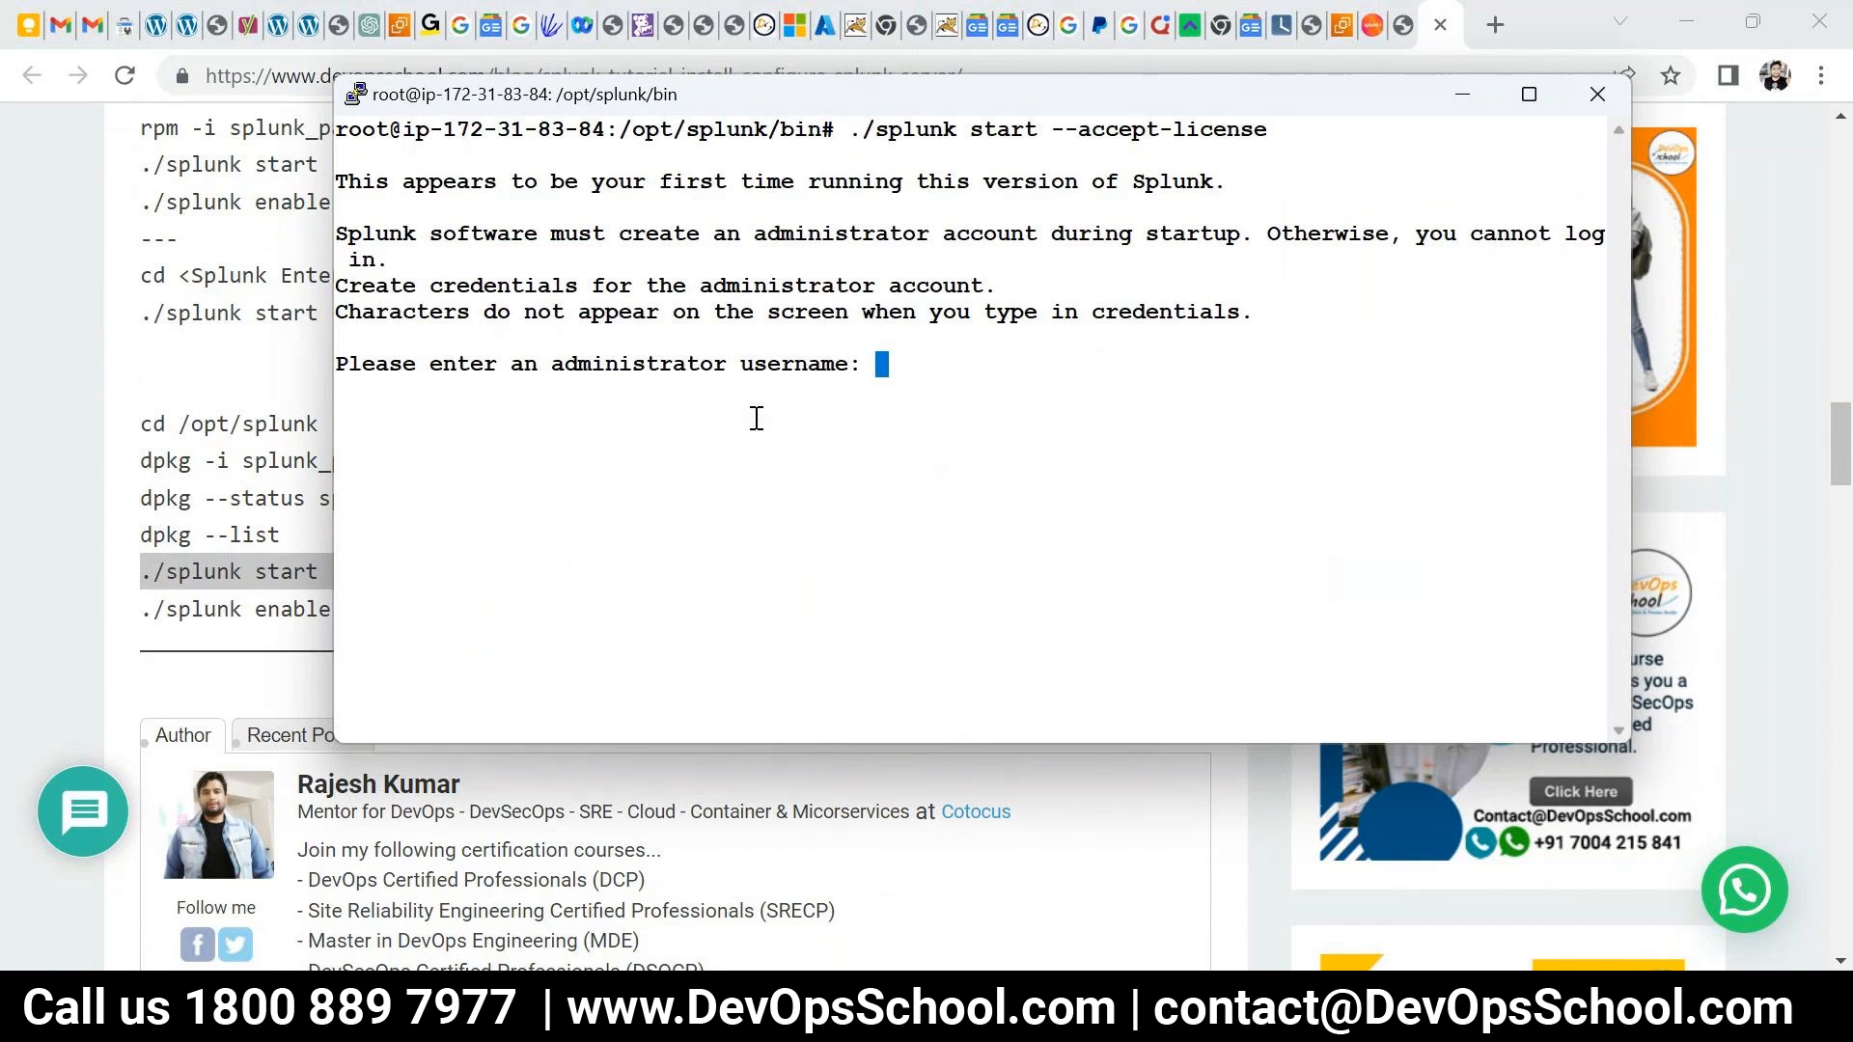
{"action": "type", "text": "admin"}
{"action": "key", "text": "Return"}
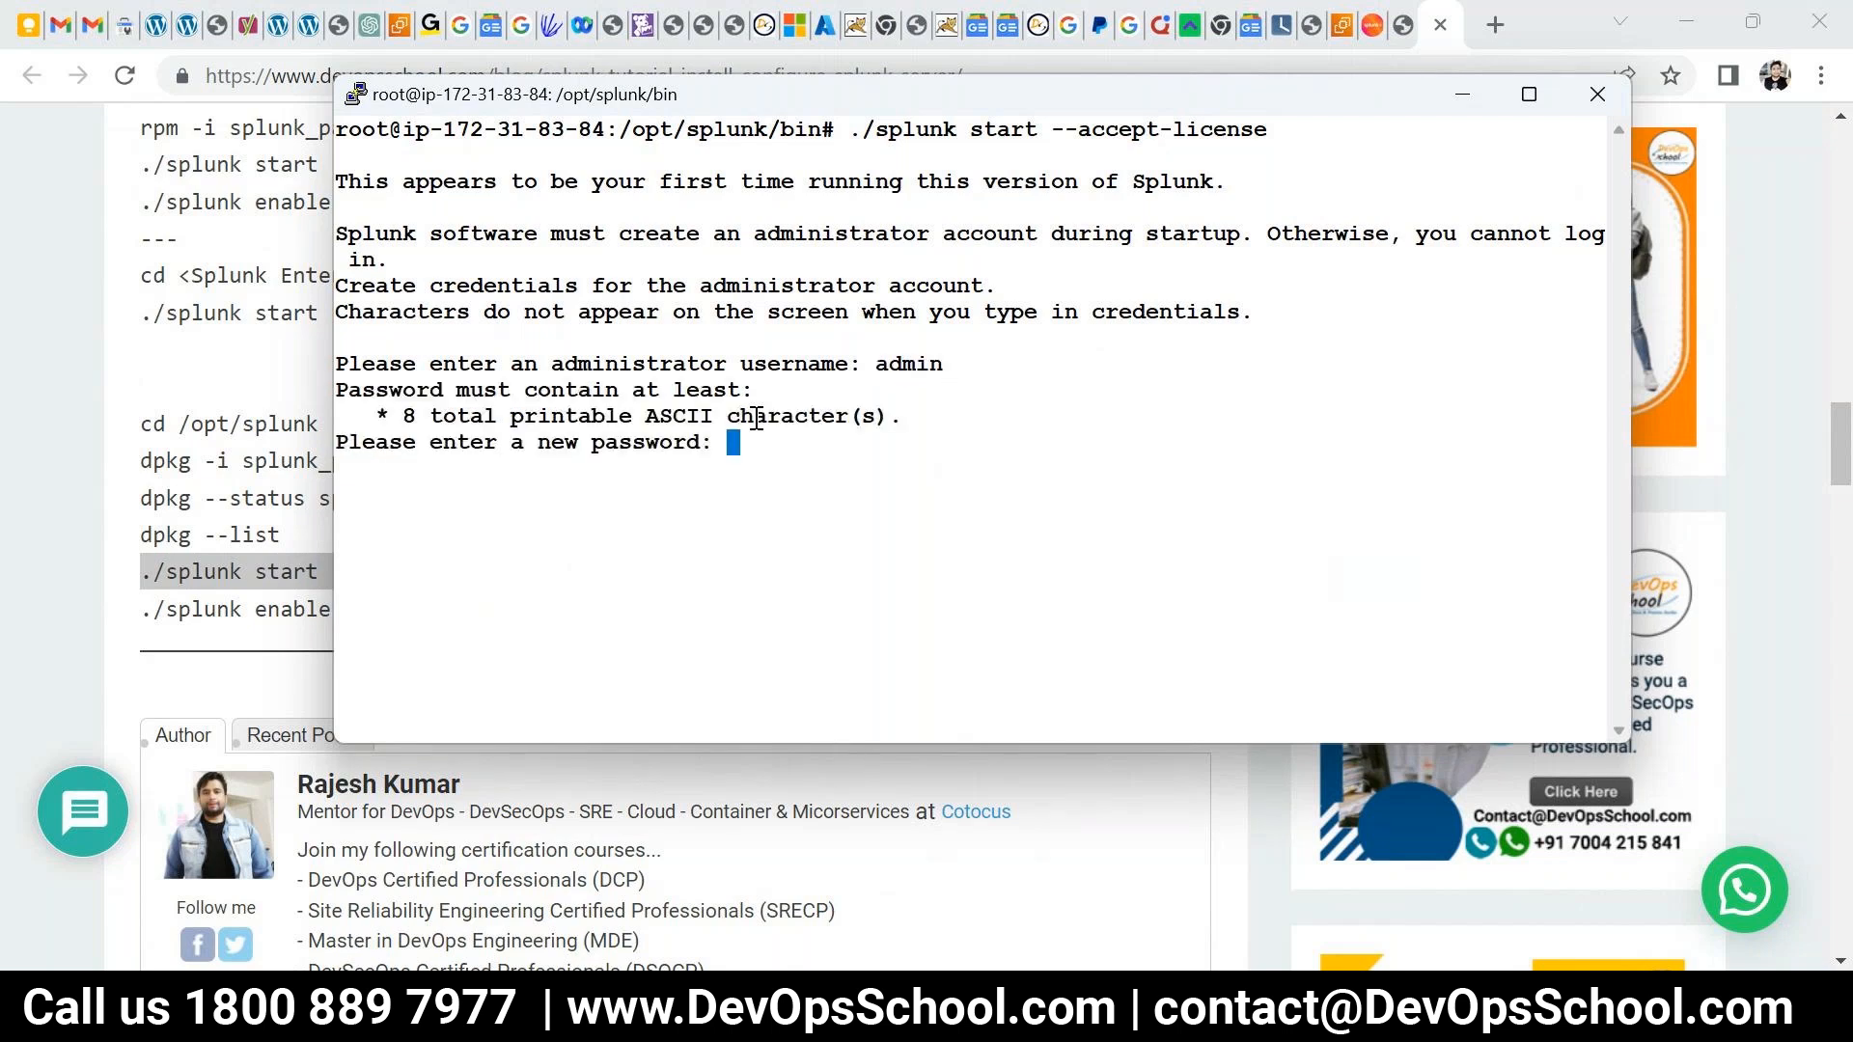
{"action": "key", "text": "Return"}
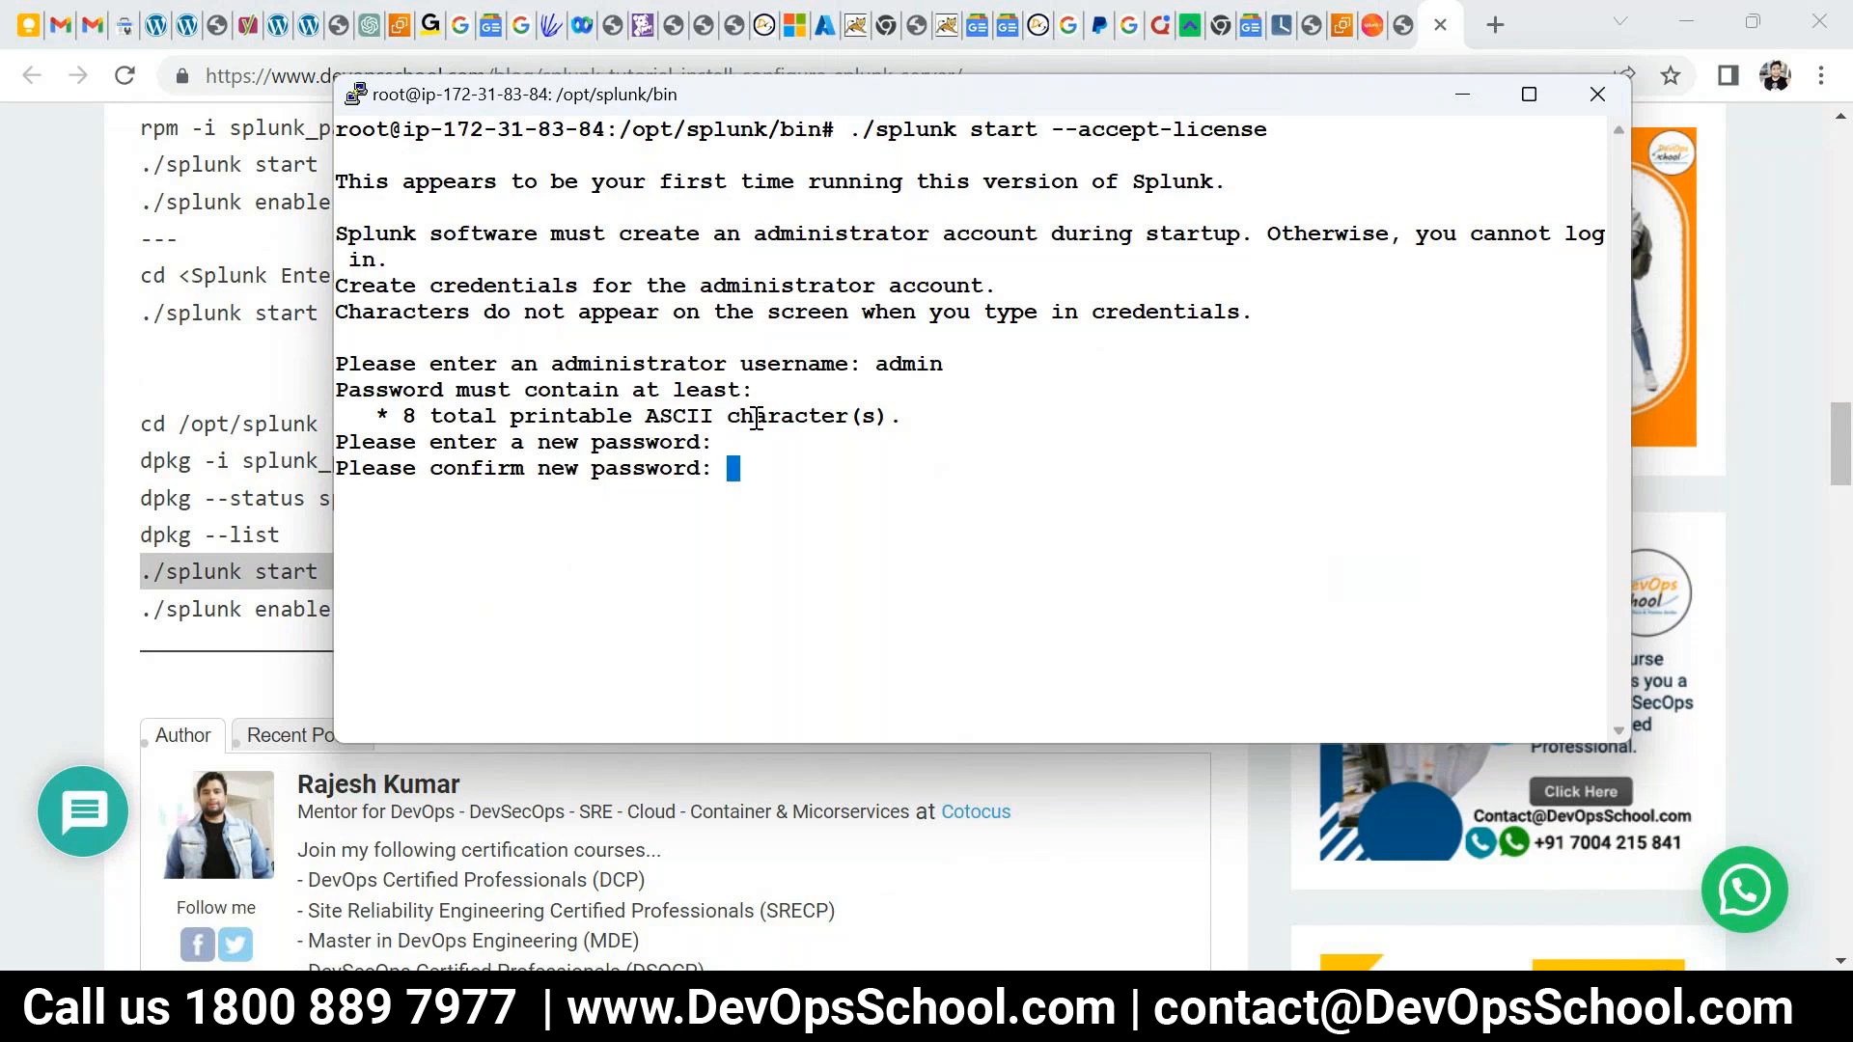
{"action": "key", "text": "Return"}
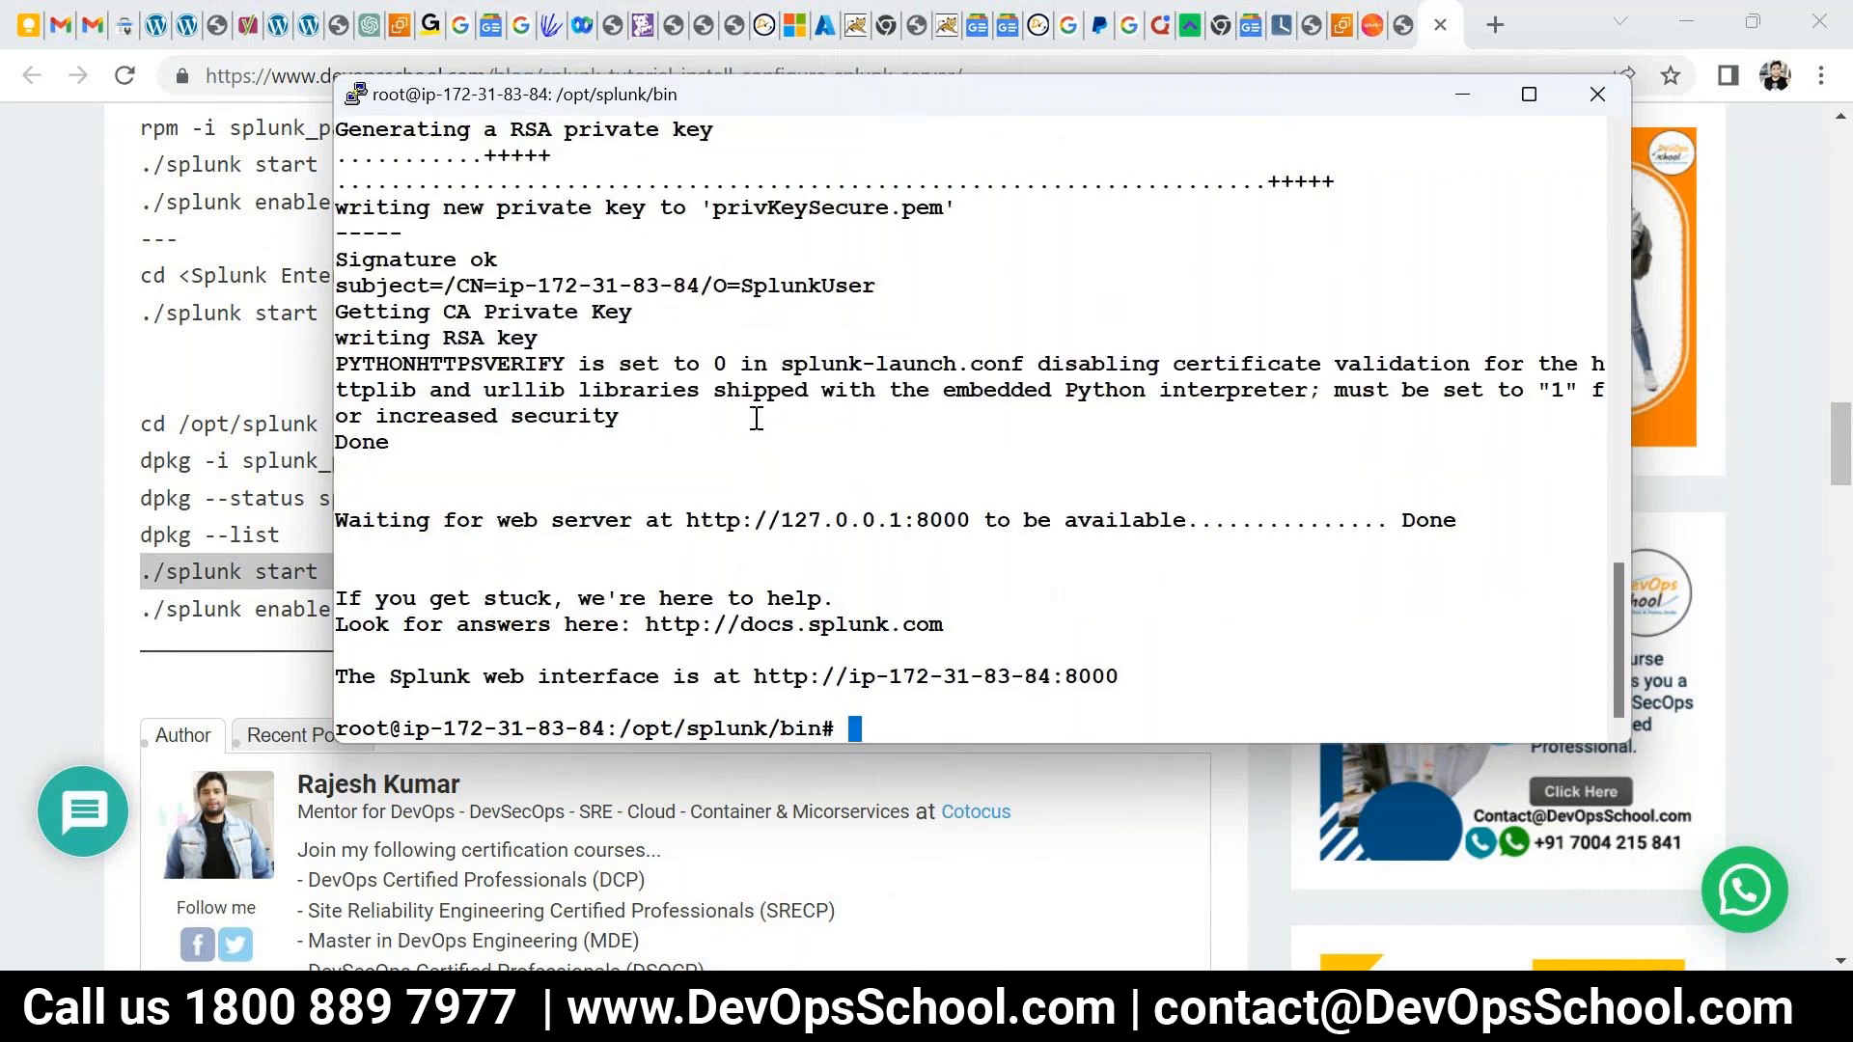
{"action": "double_click", "coordinate": [825, 520]}
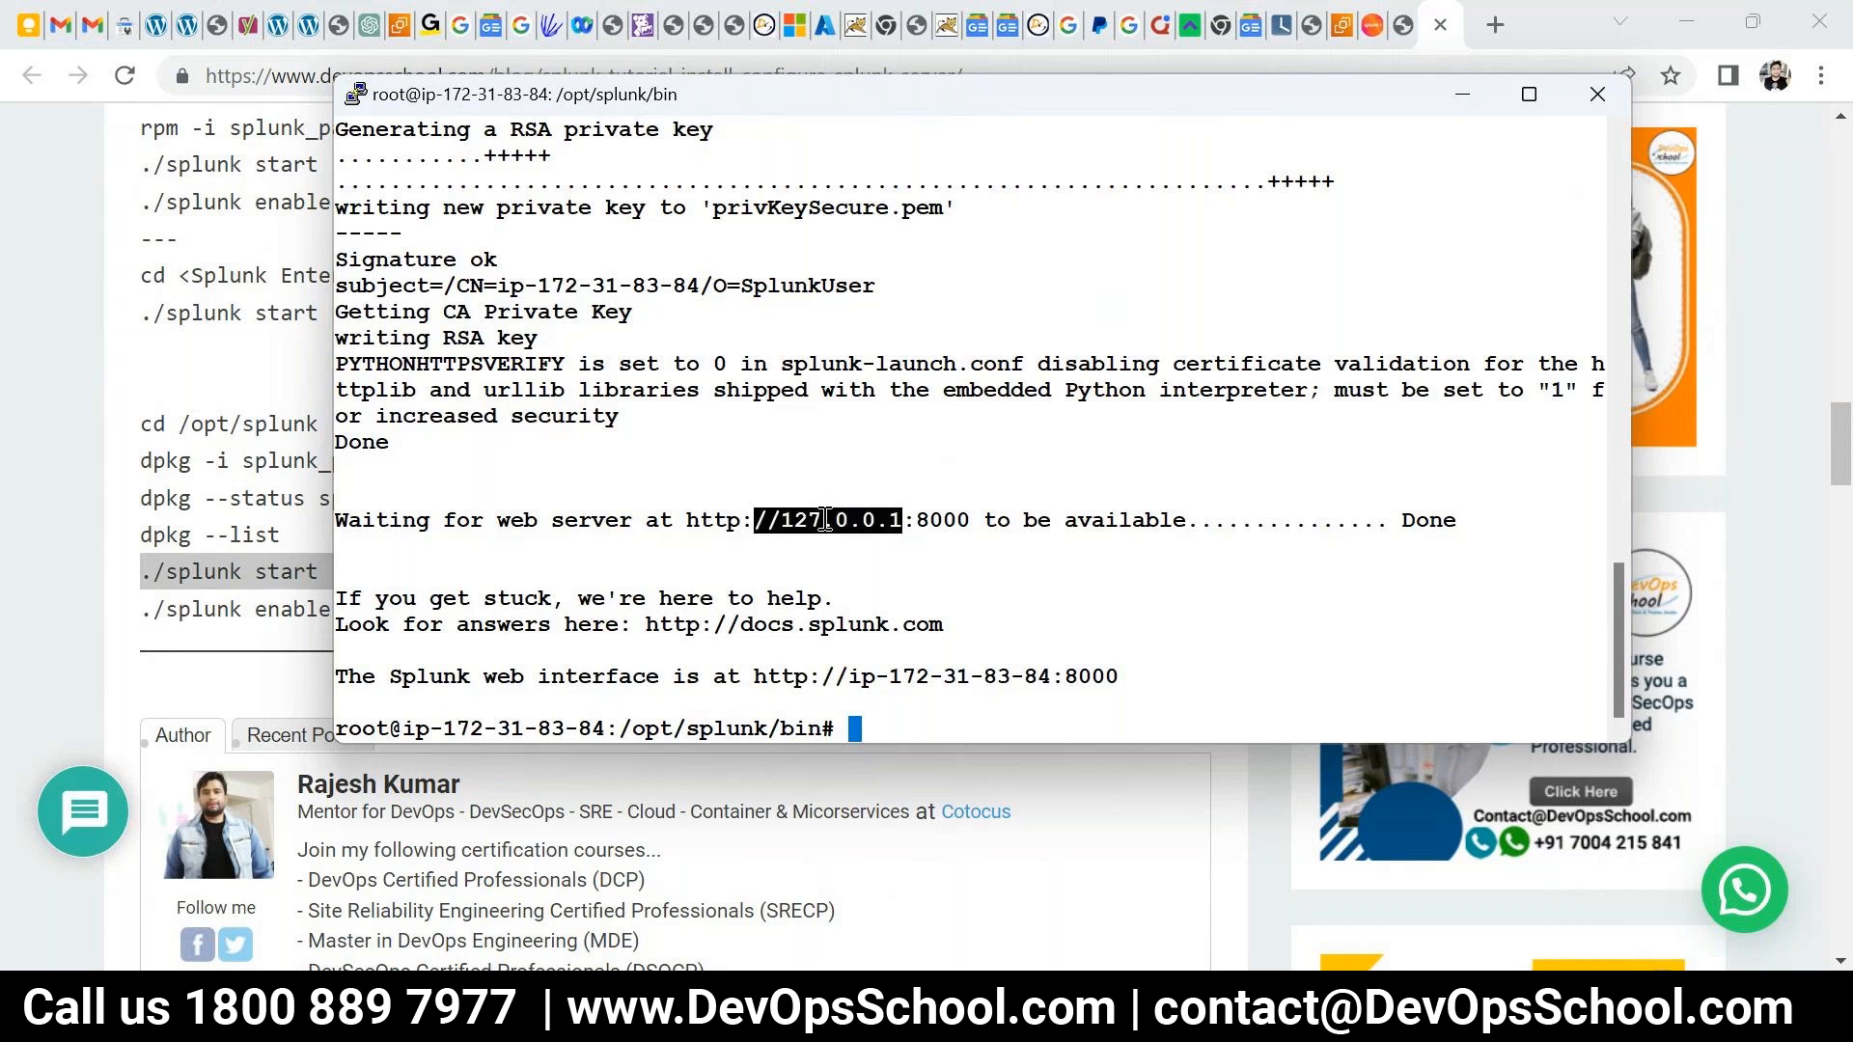
{"action": "double_click", "coordinate": [935, 520]}
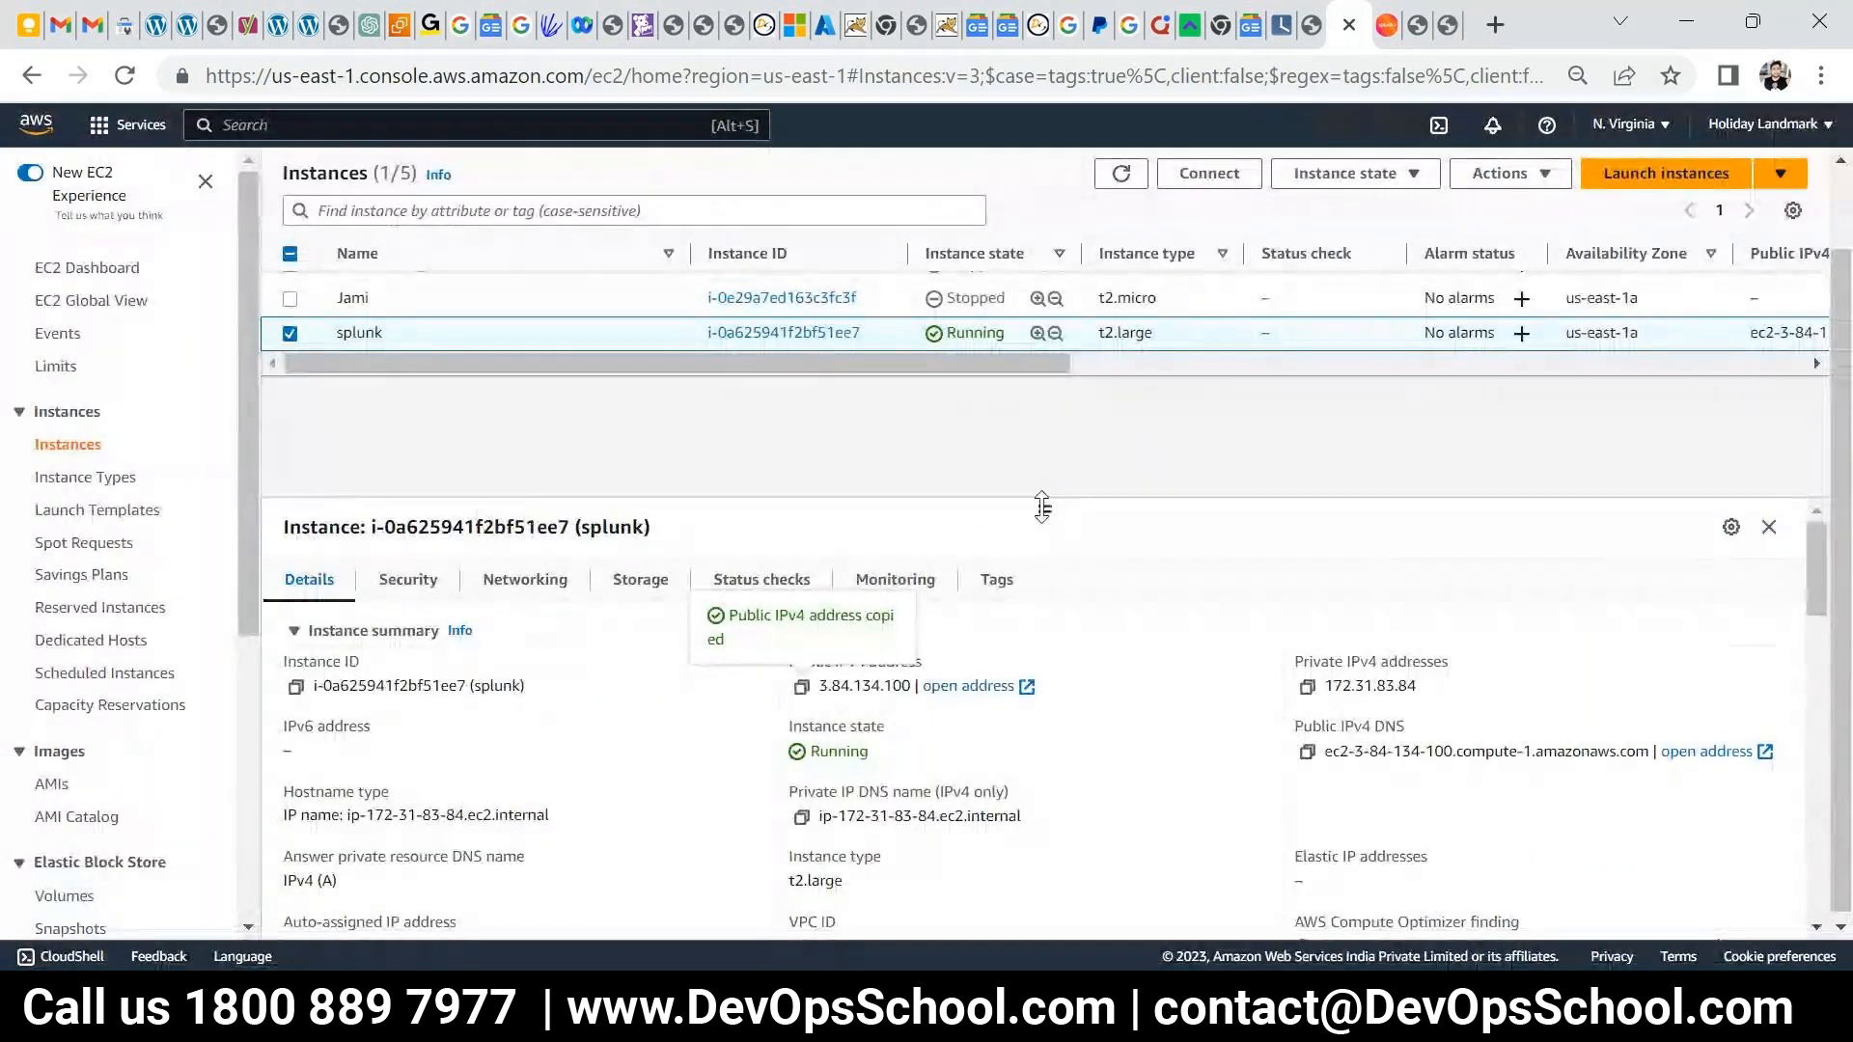
- Open the instance's launch-wizard-19 security group and start editing its inbound rules
{"action": "left_click_drag", "start_coordinate": [1044, 509], "coordinate": [1011, 371]}
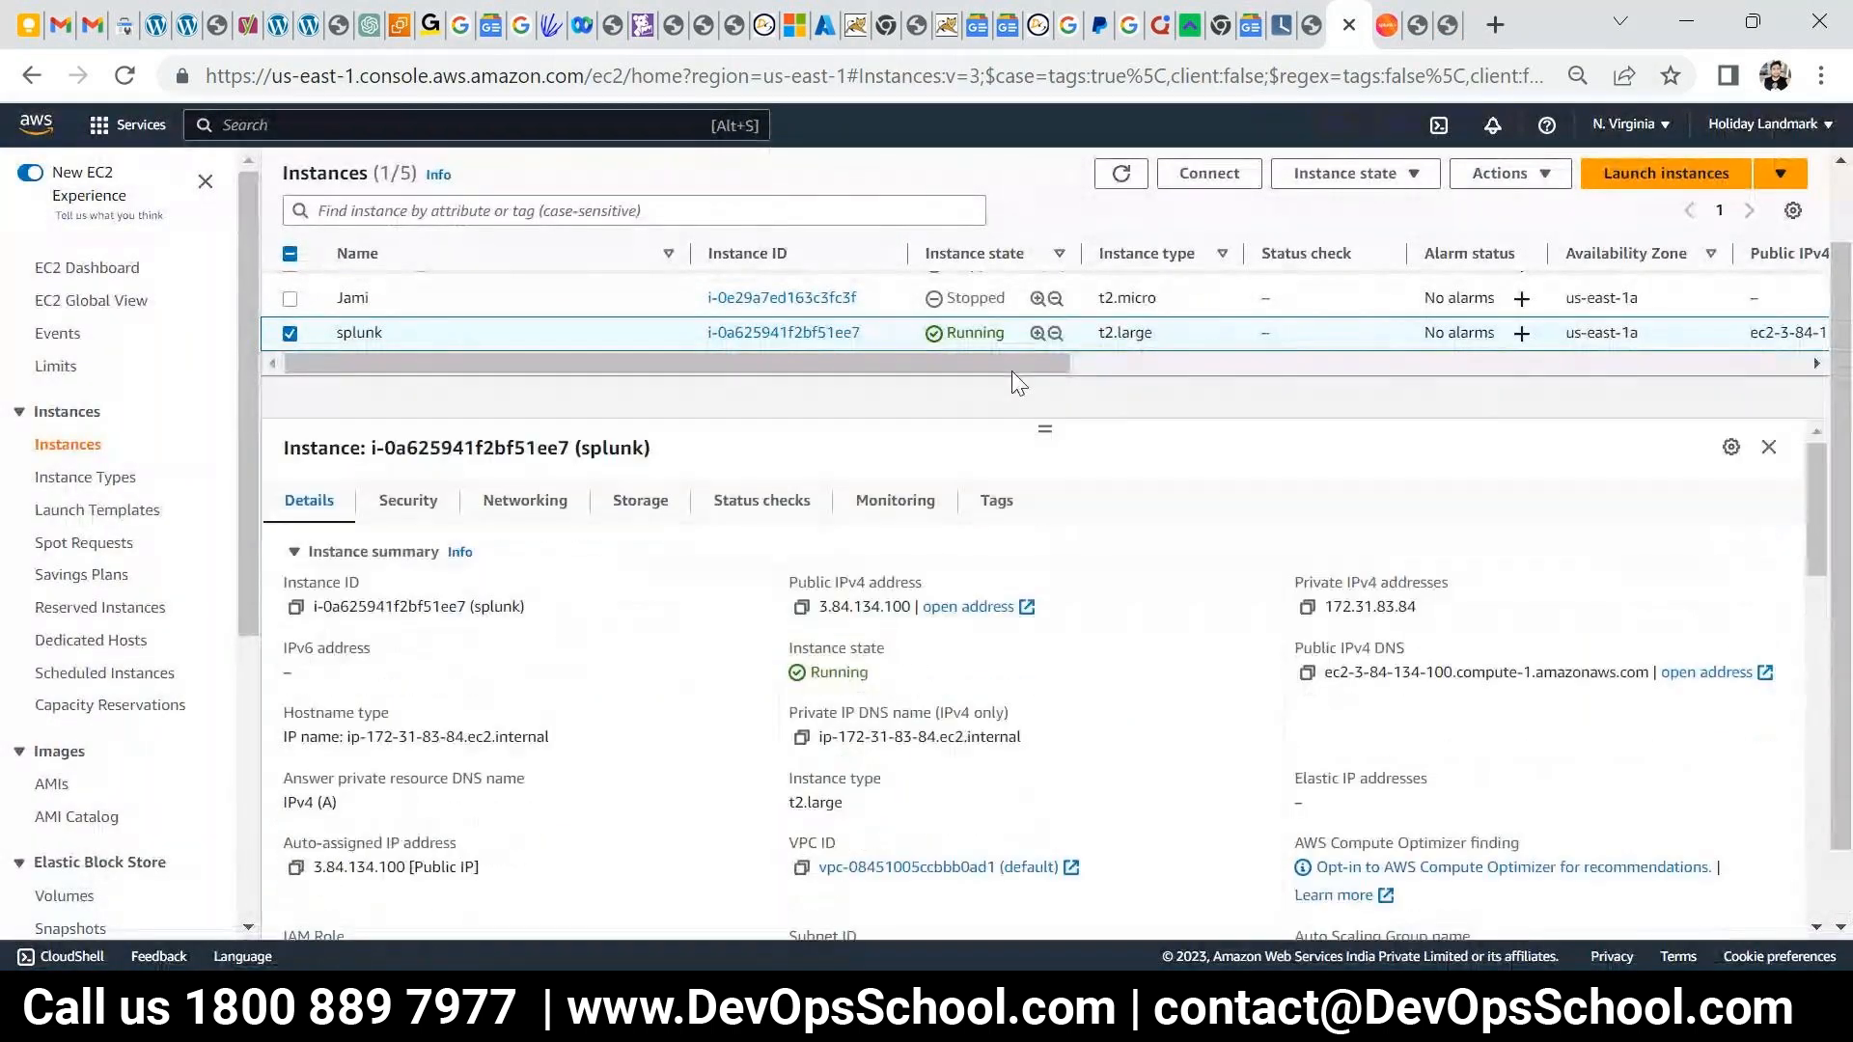
{"action": "left_click", "coordinate": [409, 509]}
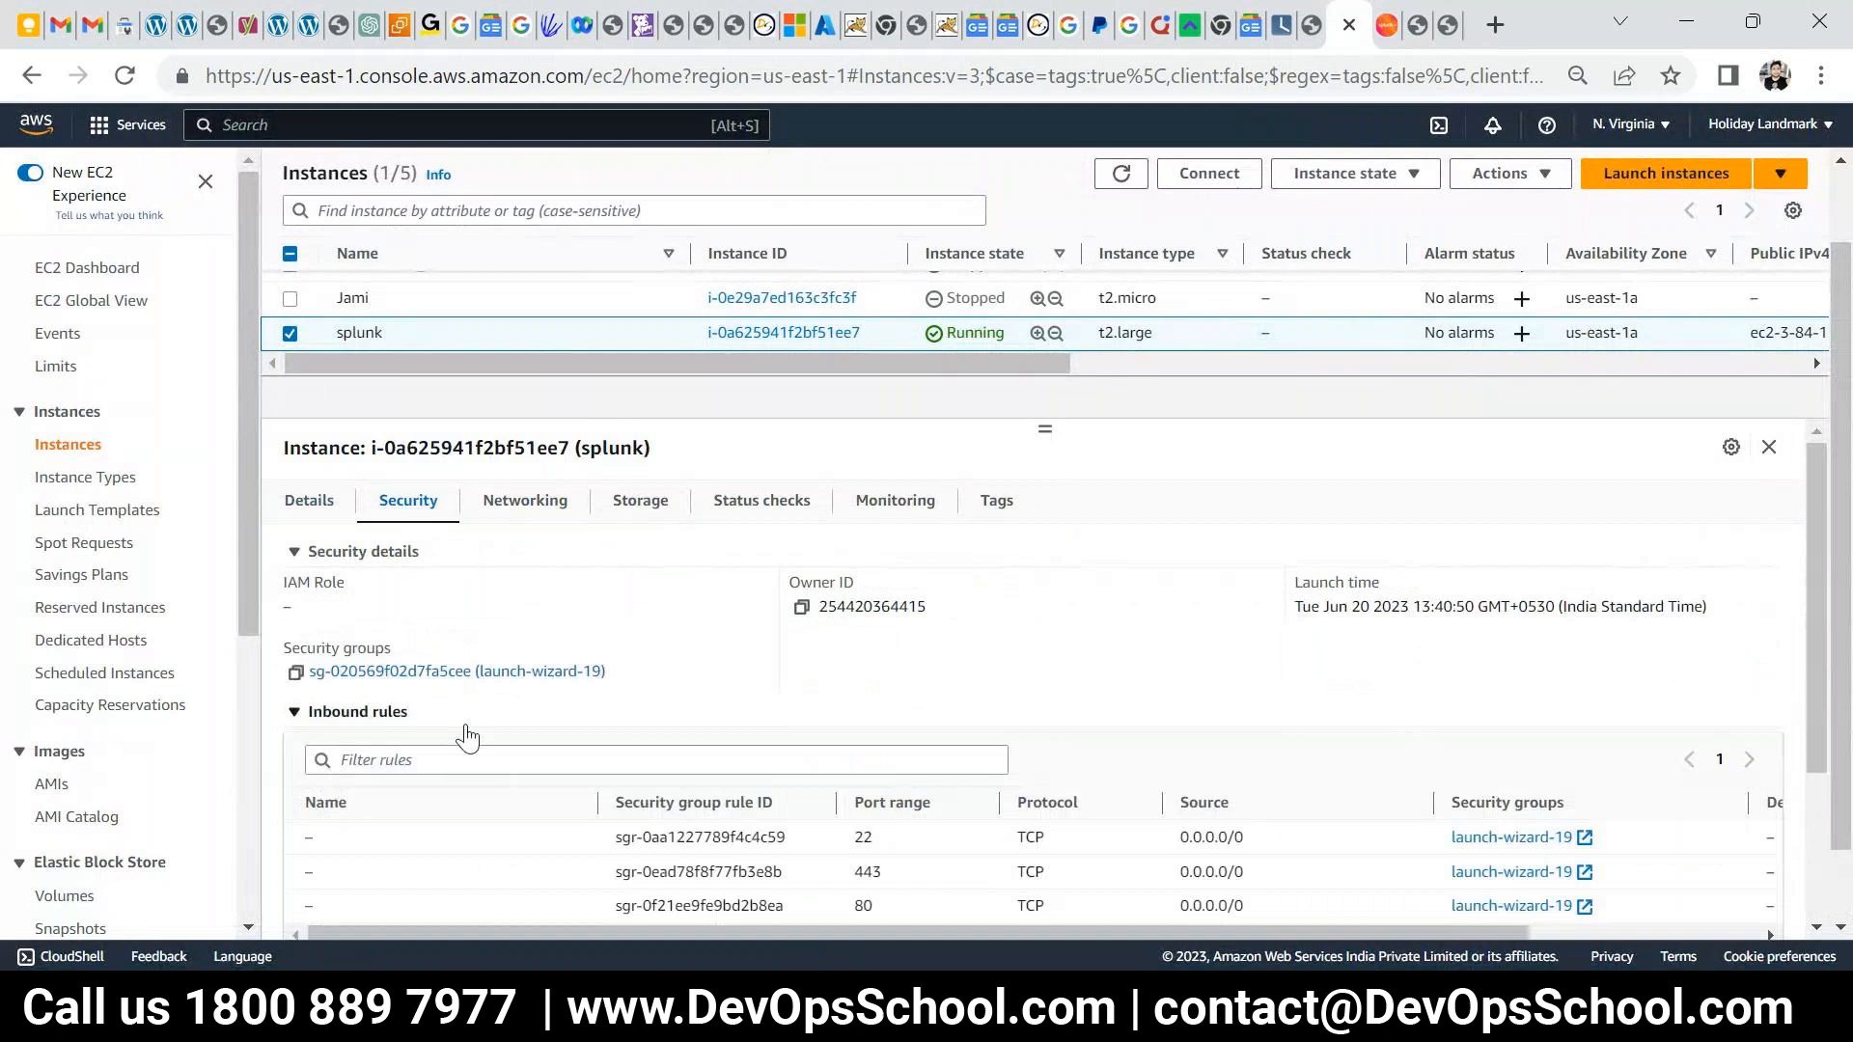
{"action": "left_click", "coordinate": [396, 673]}
{"action": "scroll", "coordinate": [637, 668], "scroll_direction": "down", "scroll_amount": 1}
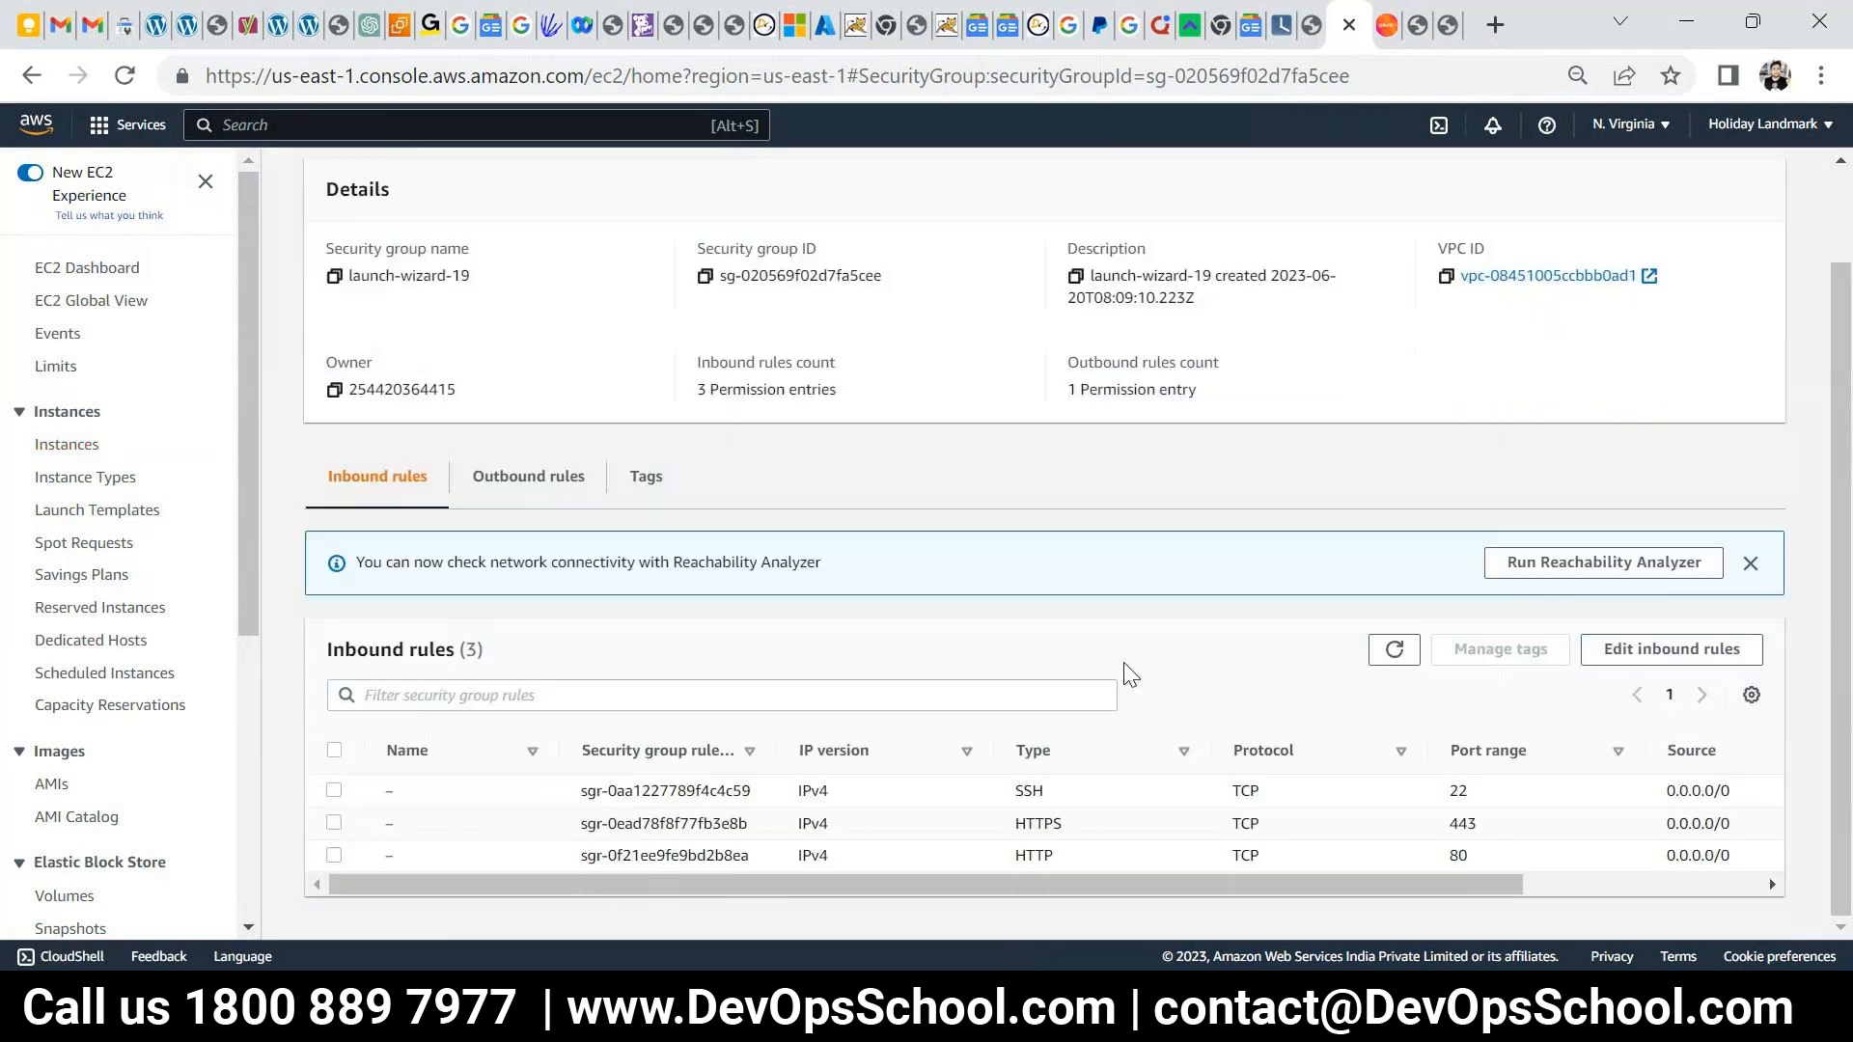
{"action": "left_click", "coordinate": [1674, 649]}
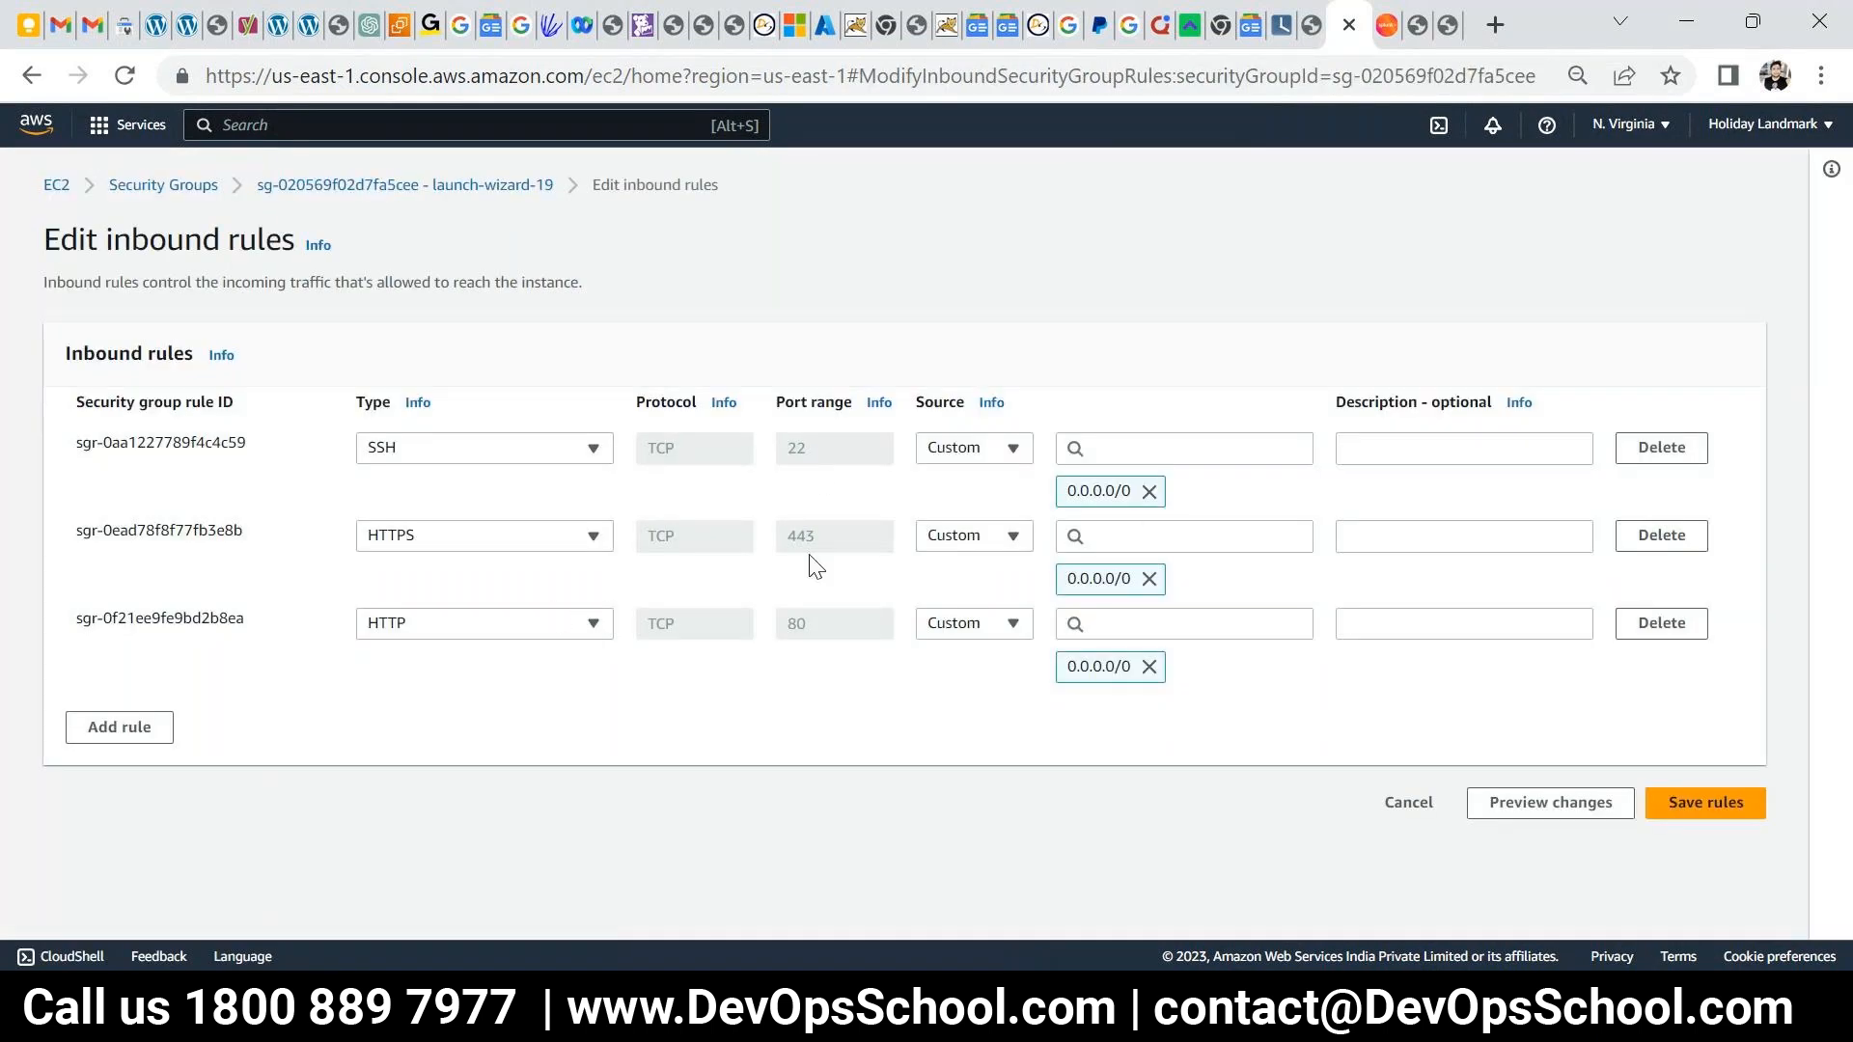
- Add a new inbound rule with type Custom TCP
{"action": "left_click", "coordinate": [154, 728]}
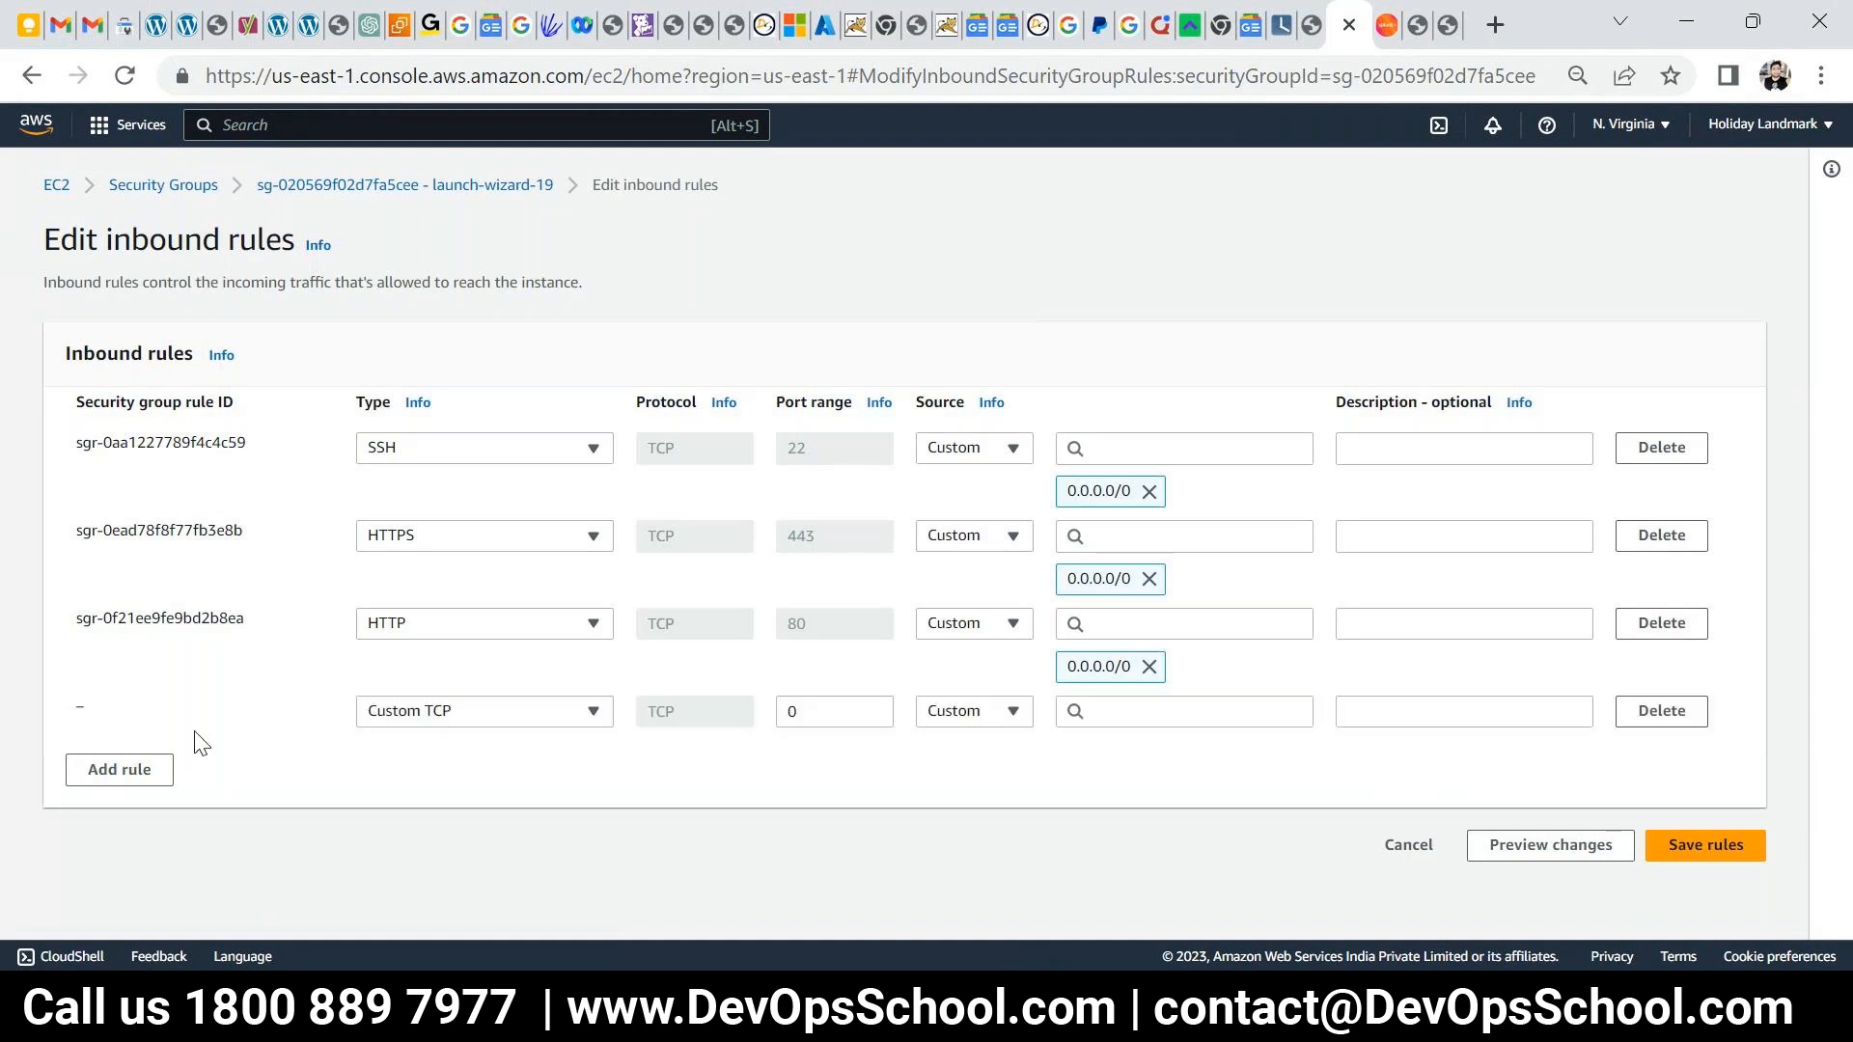
{"action": "left_click", "coordinate": [550, 719]}
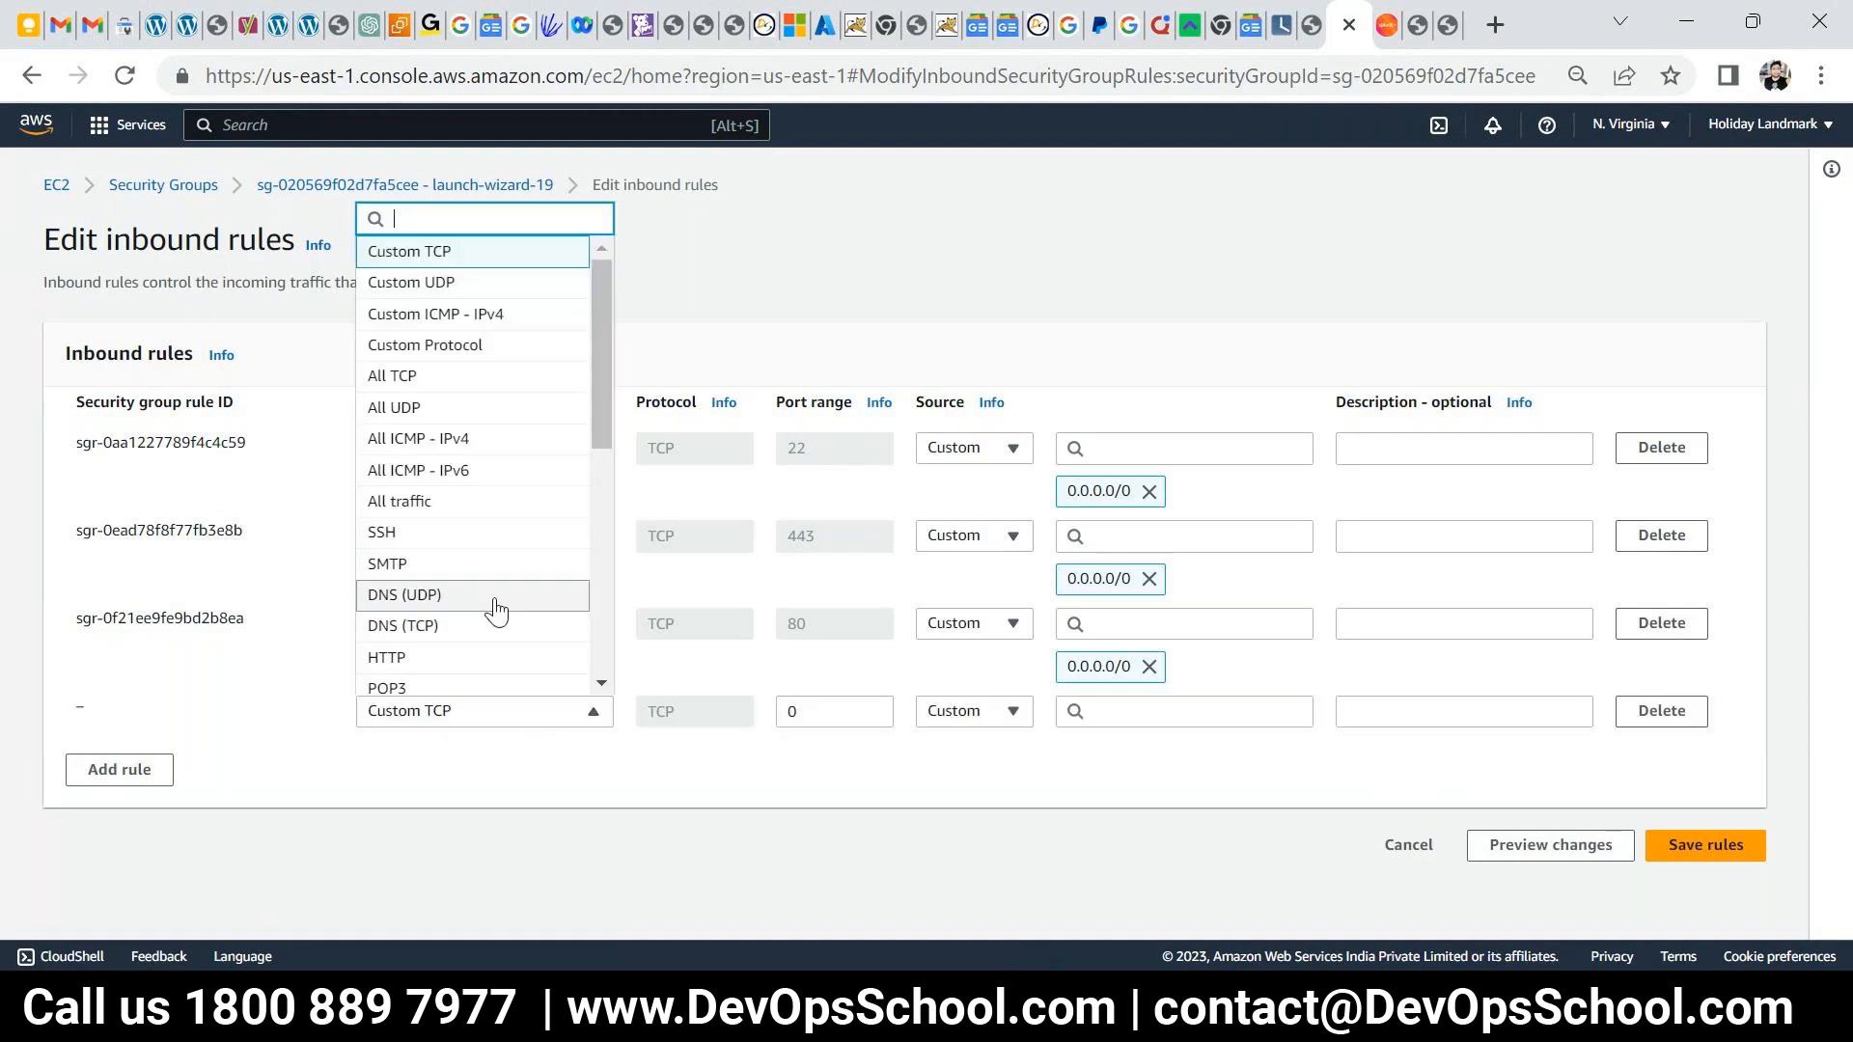
{"action": "scroll", "coordinate": [487, 579], "scroll_direction": "down", "scroll_amount": 3}
{"action": "scroll", "coordinate": [493, 488], "scroll_direction": "up", "scroll_amount": 1}
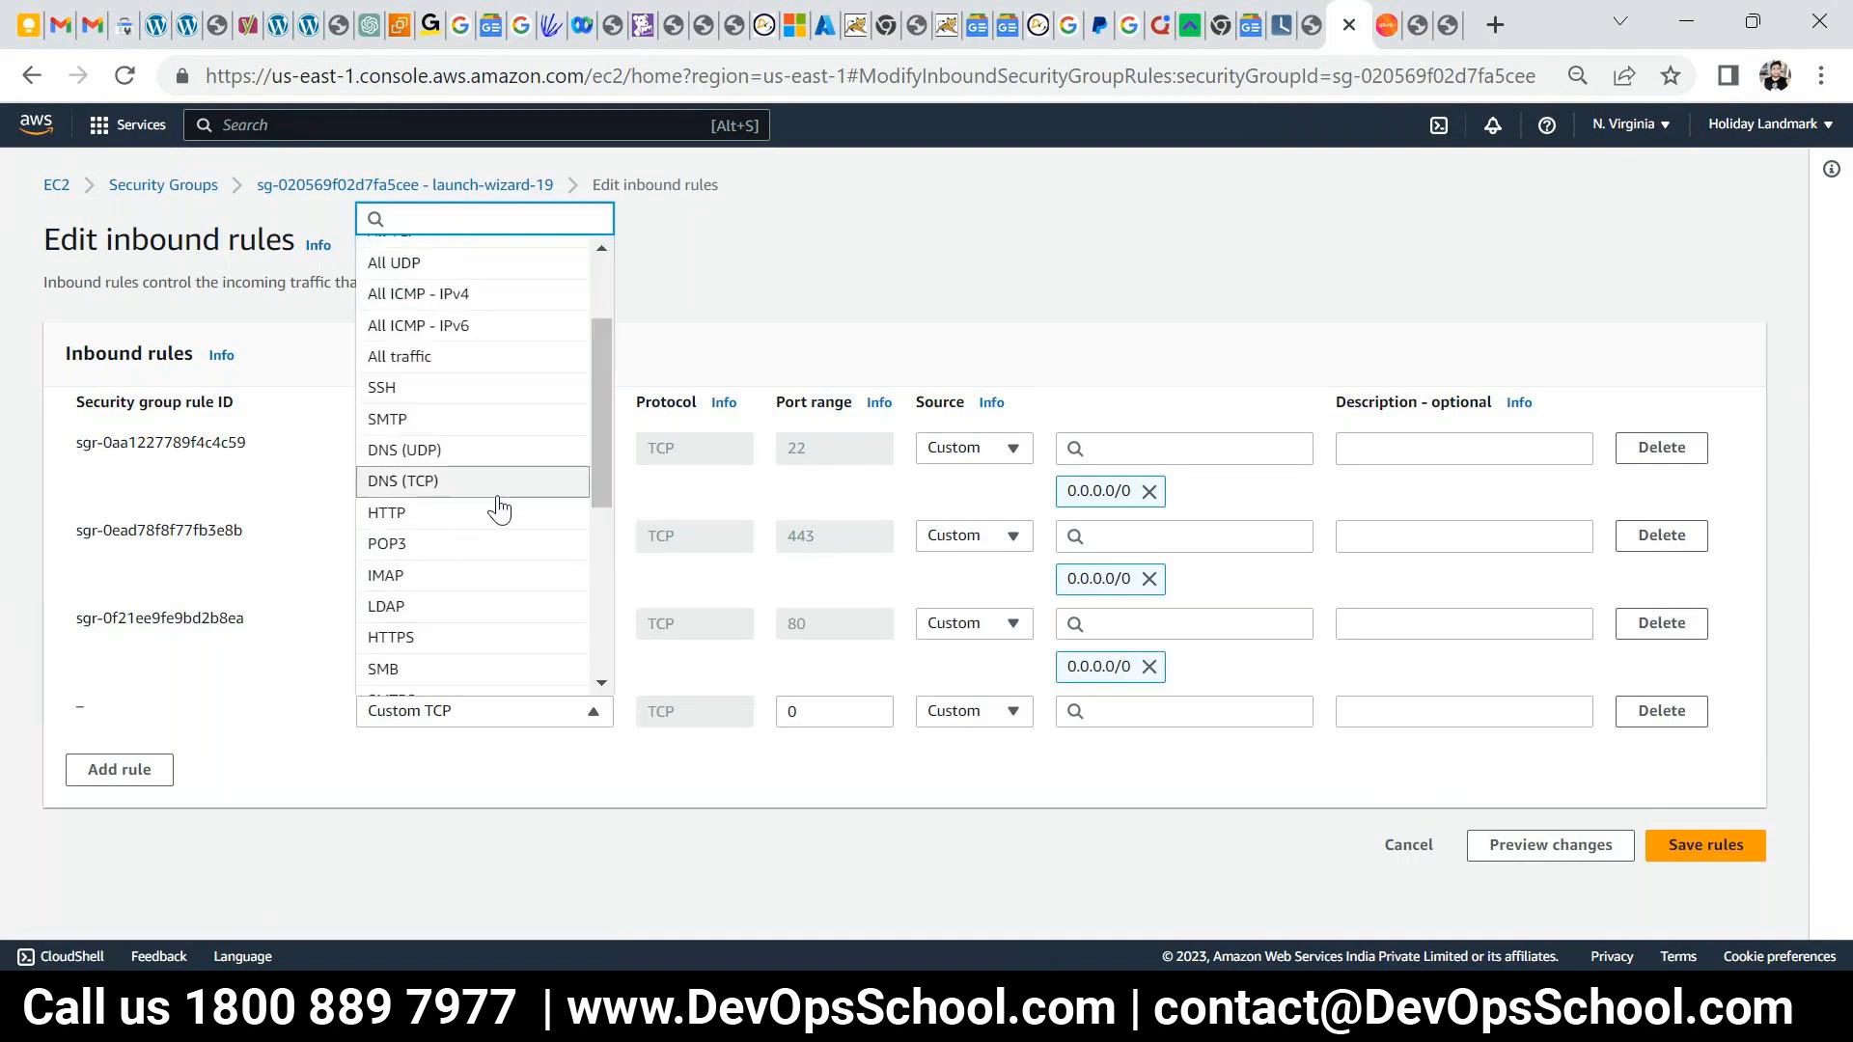
{"action": "scroll", "coordinate": [497, 514], "scroll_direction": "down", "scroll_amount": 2}
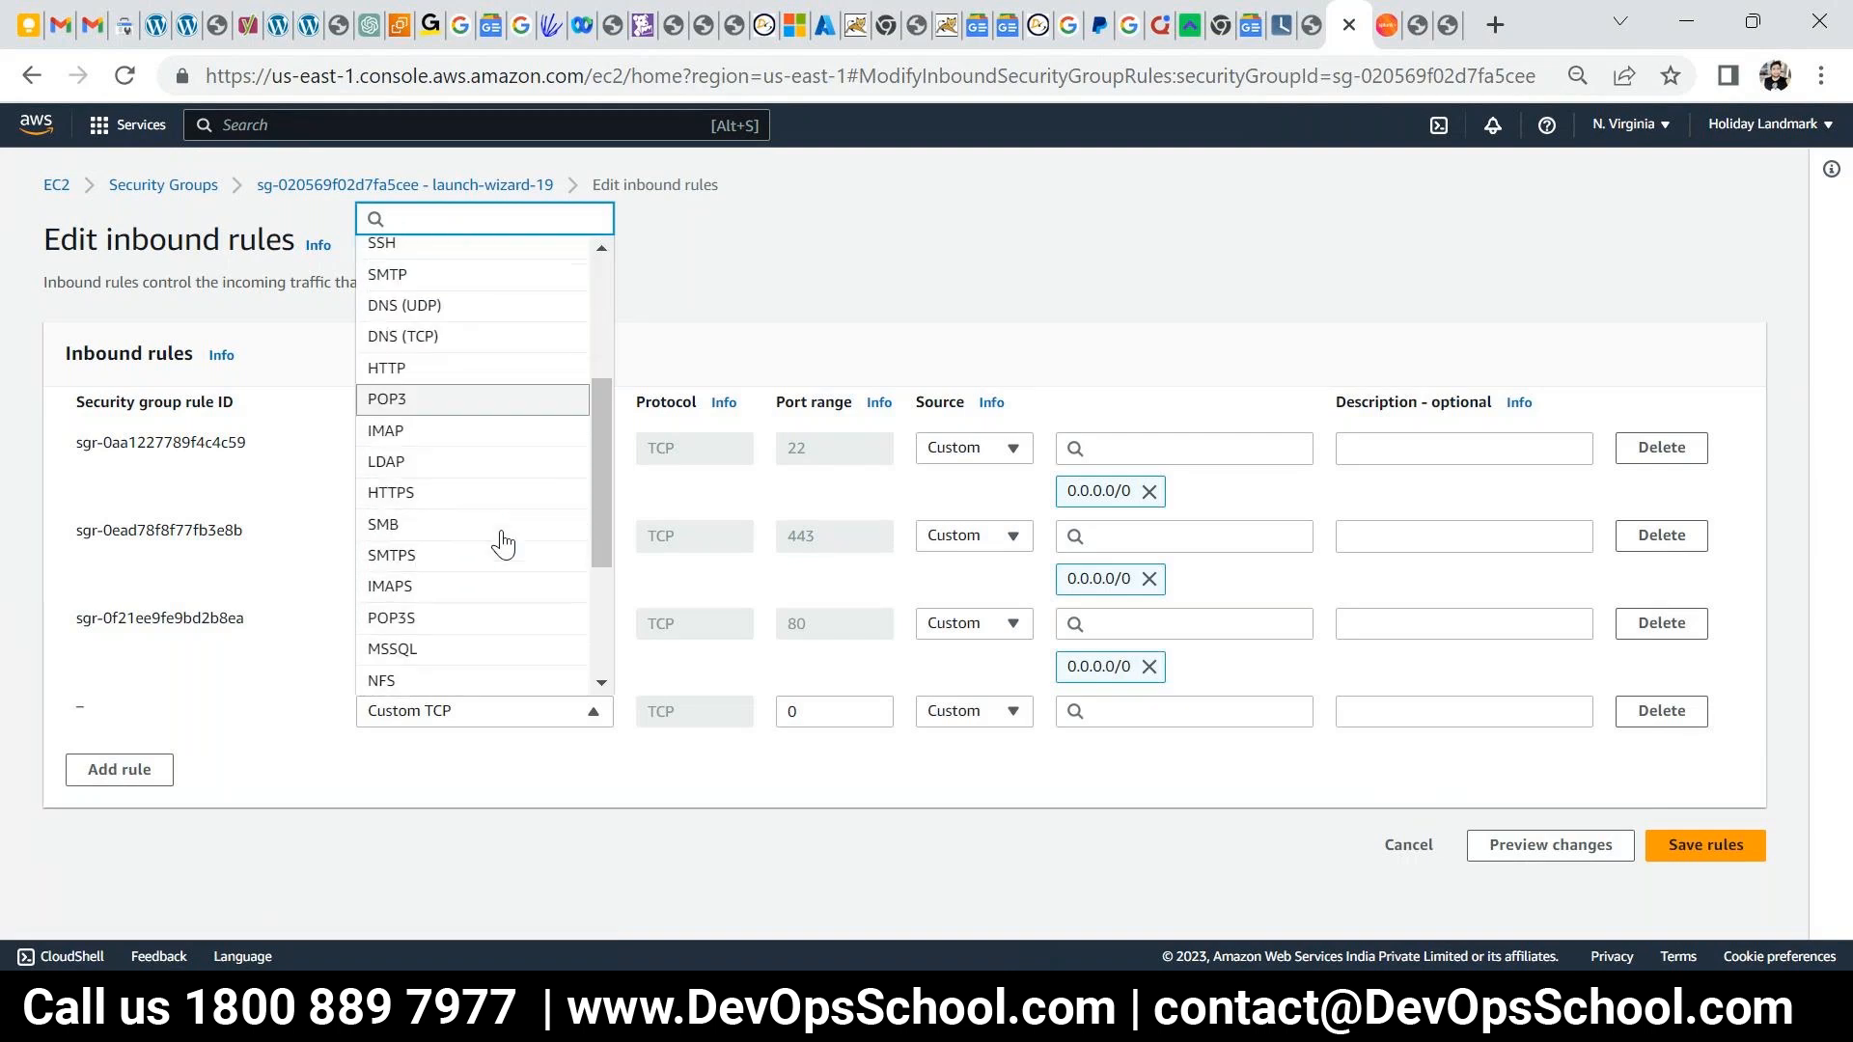
{"action": "scroll", "coordinate": [470, 531], "scroll_direction": "up", "scroll_amount": 2}
{"action": "left_click", "coordinate": [447, 513]}
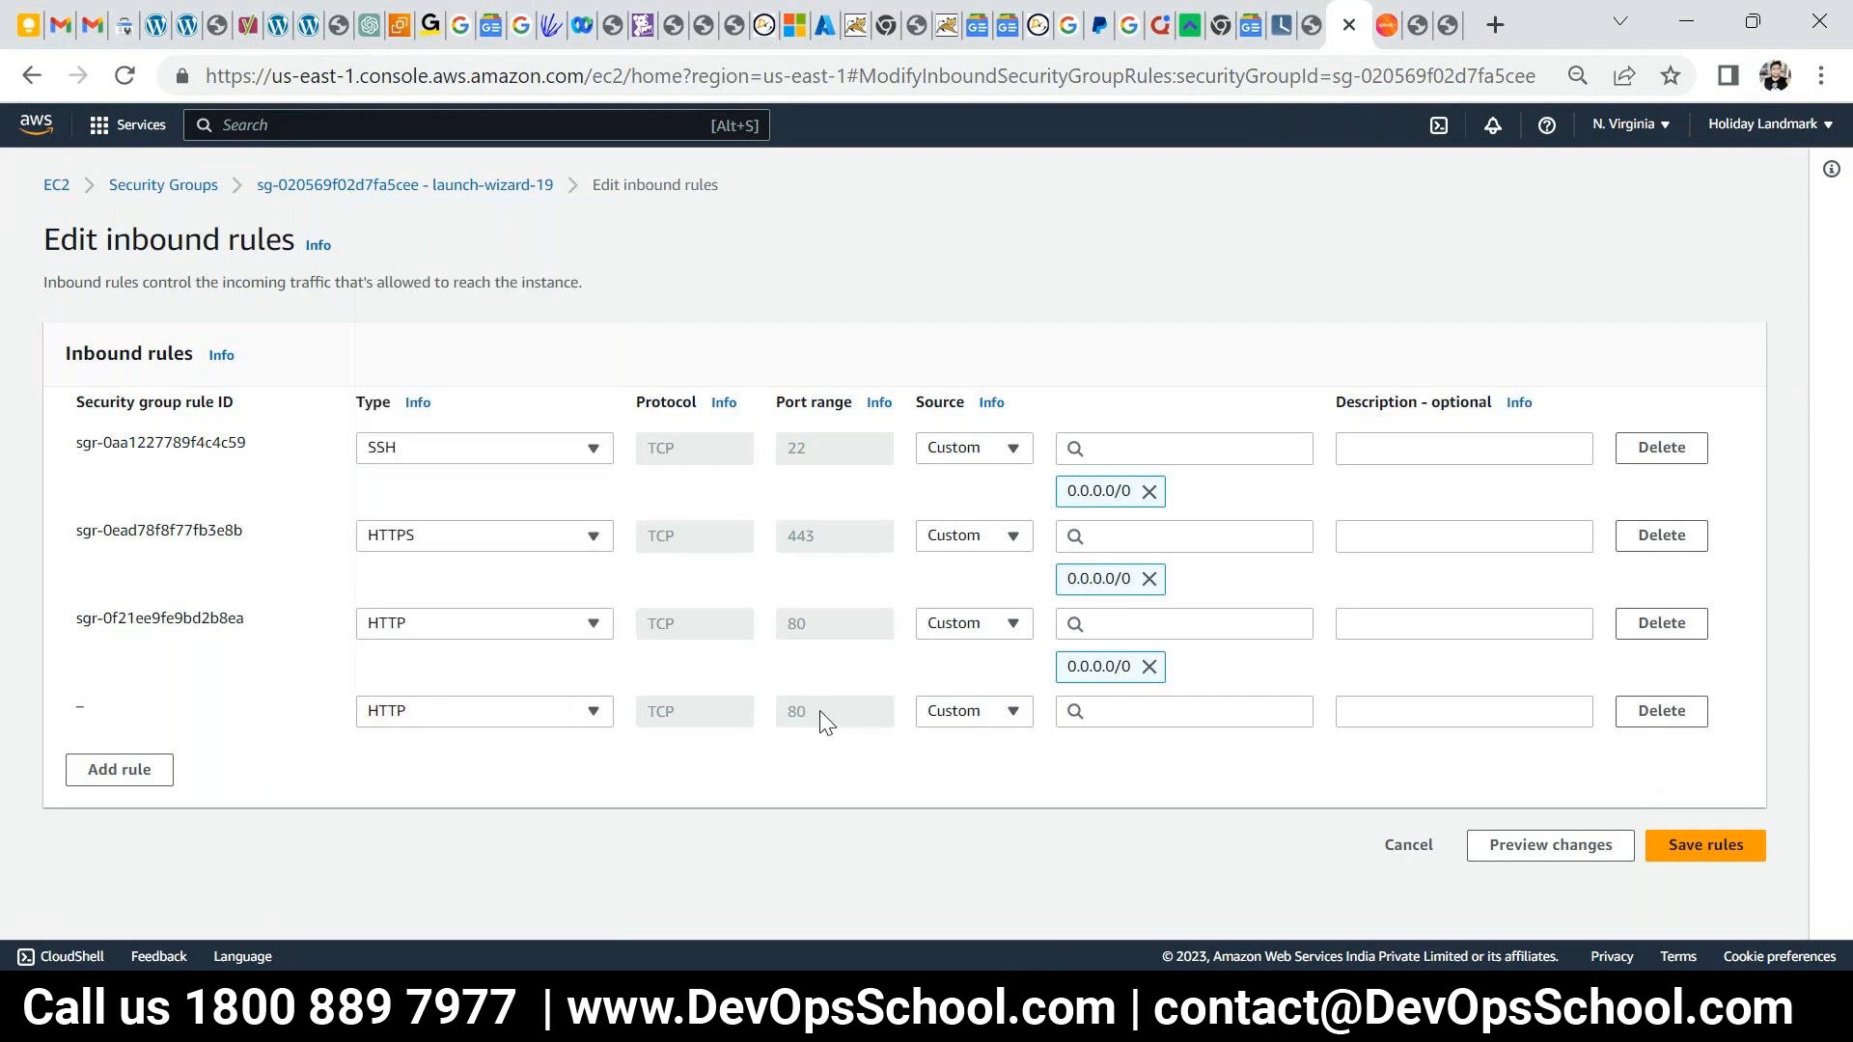
{"action": "left_click", "coordinate": [974, 711]}
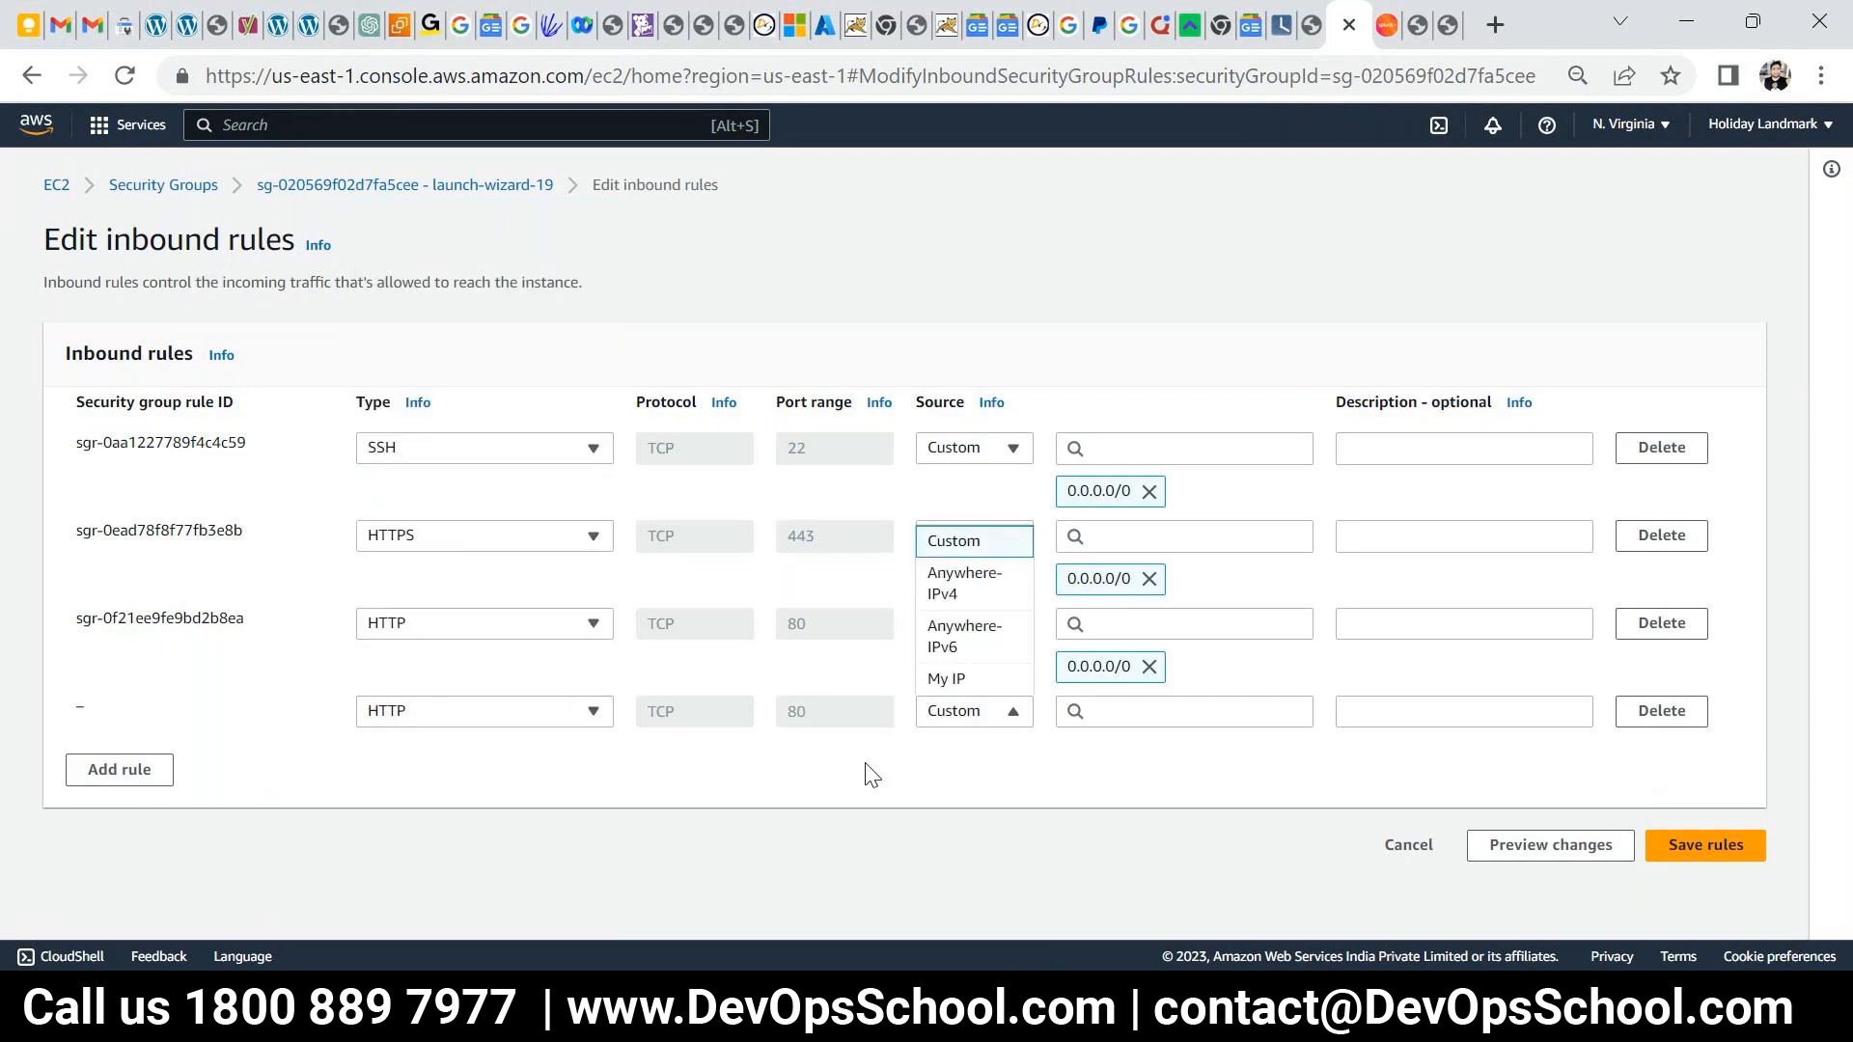
{"action": "left_click", "coordinate": [483, 711]}
{"action": "left_click", "coordinate": [447, 371]}
{"action": "left_click", "coordinate": [483, 711]}
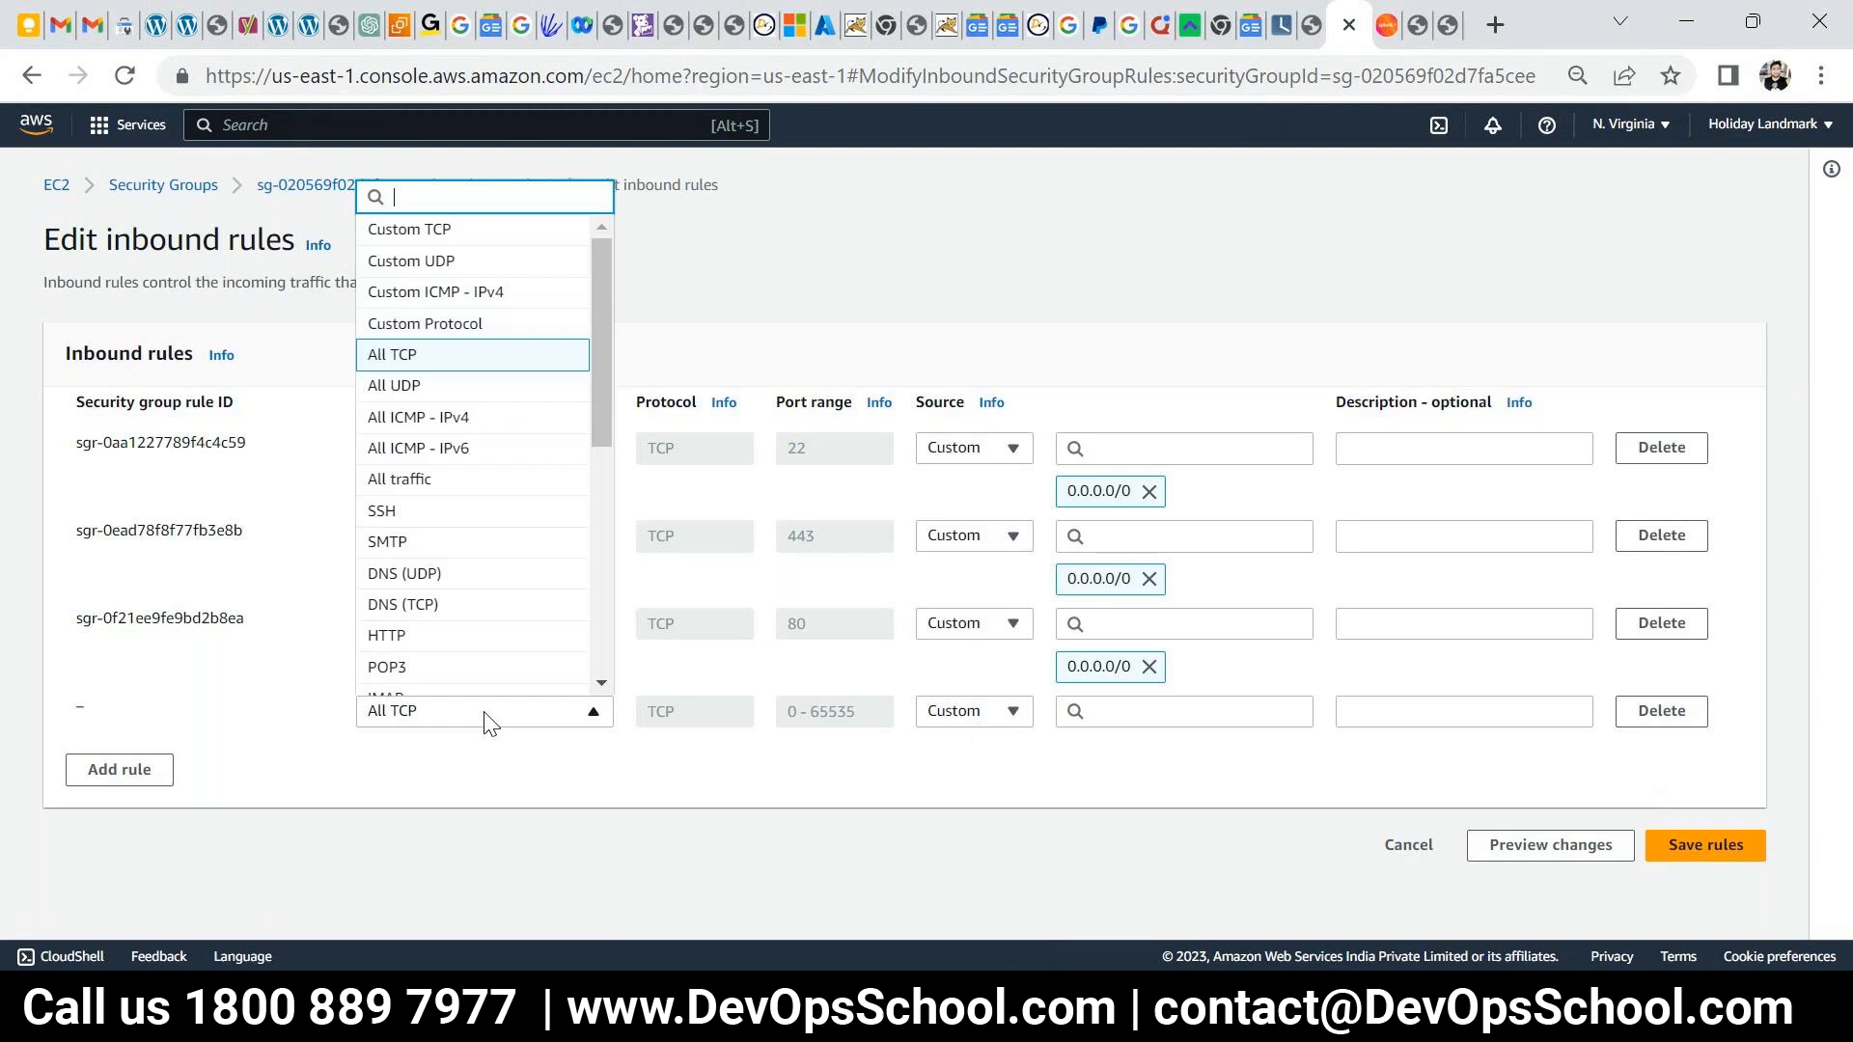
{"action": "left_click", "coordinate": [447, 229]}
- Set the rule's port to 8000 and source 0.0.0.0/0, then save the rules
{"action": "left_click_drag", "start_coordinate": [849, 715], "coordinate": [519, 719]}
{"action": "type", "text": "8000"}
{"action": "key", "text": "Tab"}
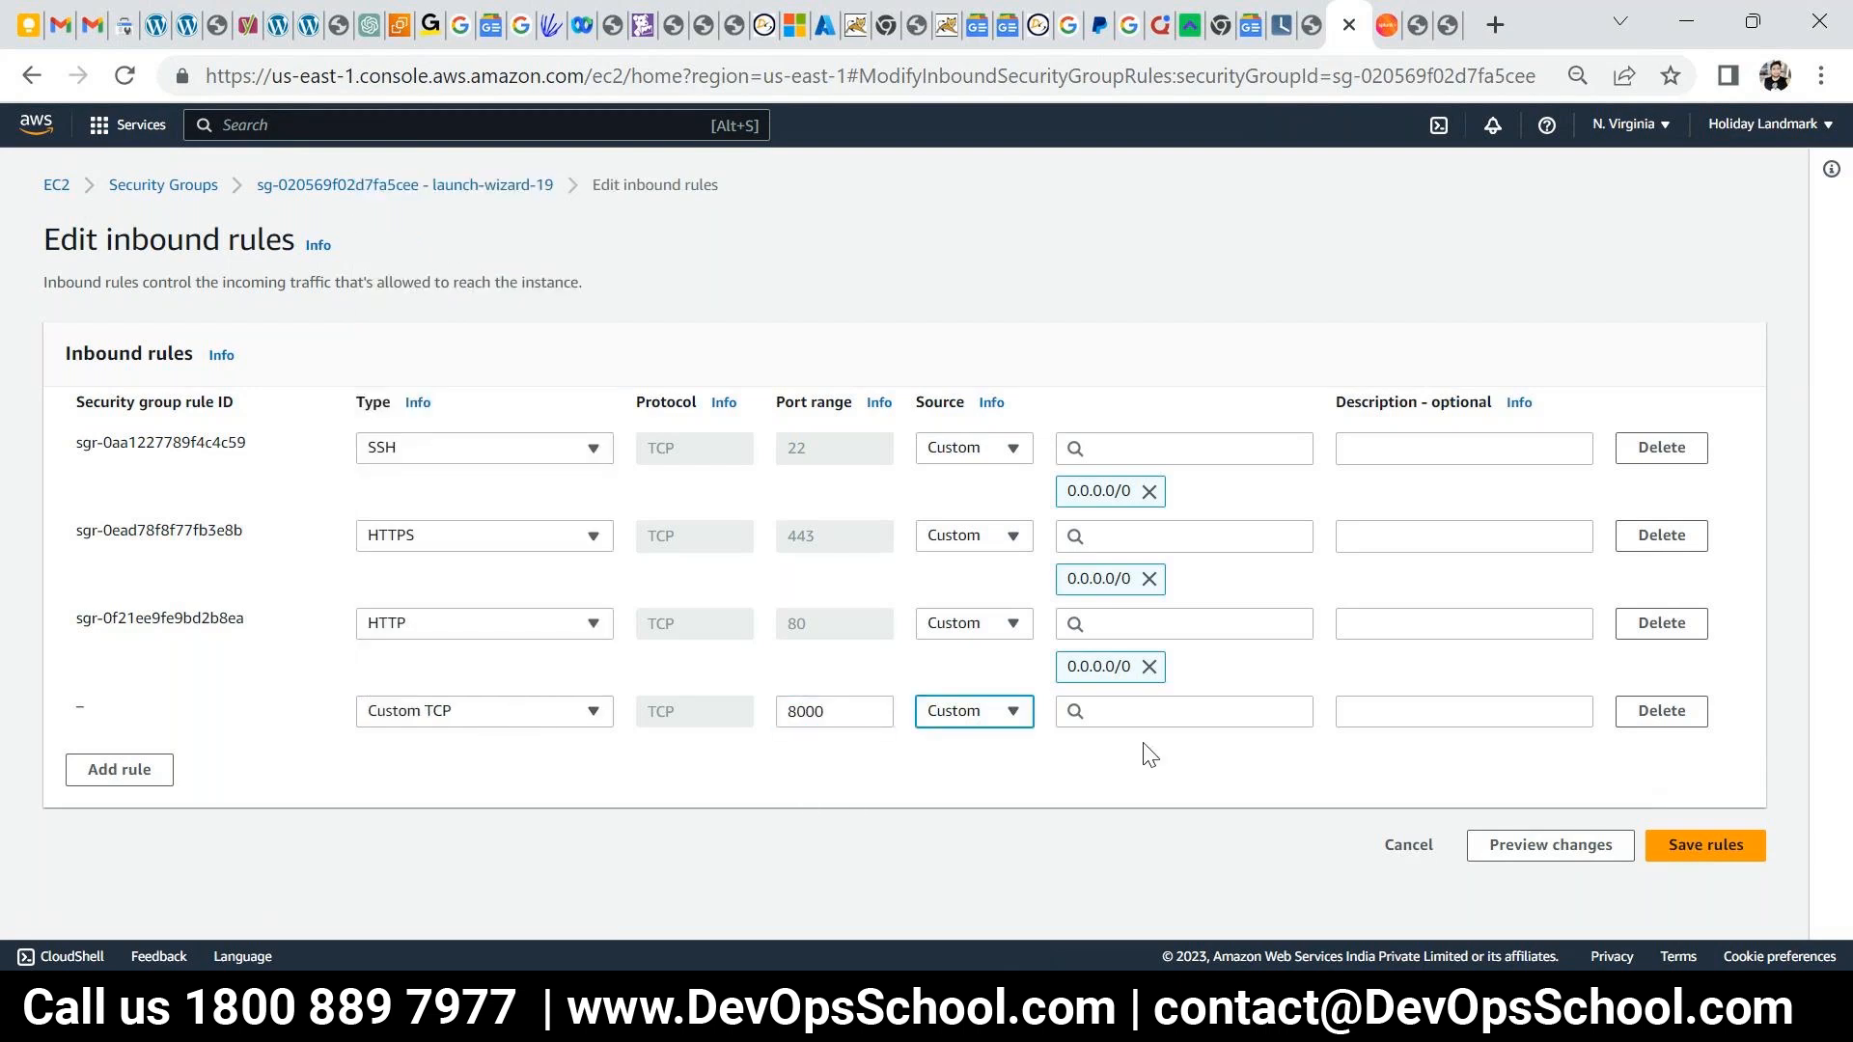
{"action": "key", "text": "Tab"}
{"action": "left_click", "coordinate": [1123, 264]}
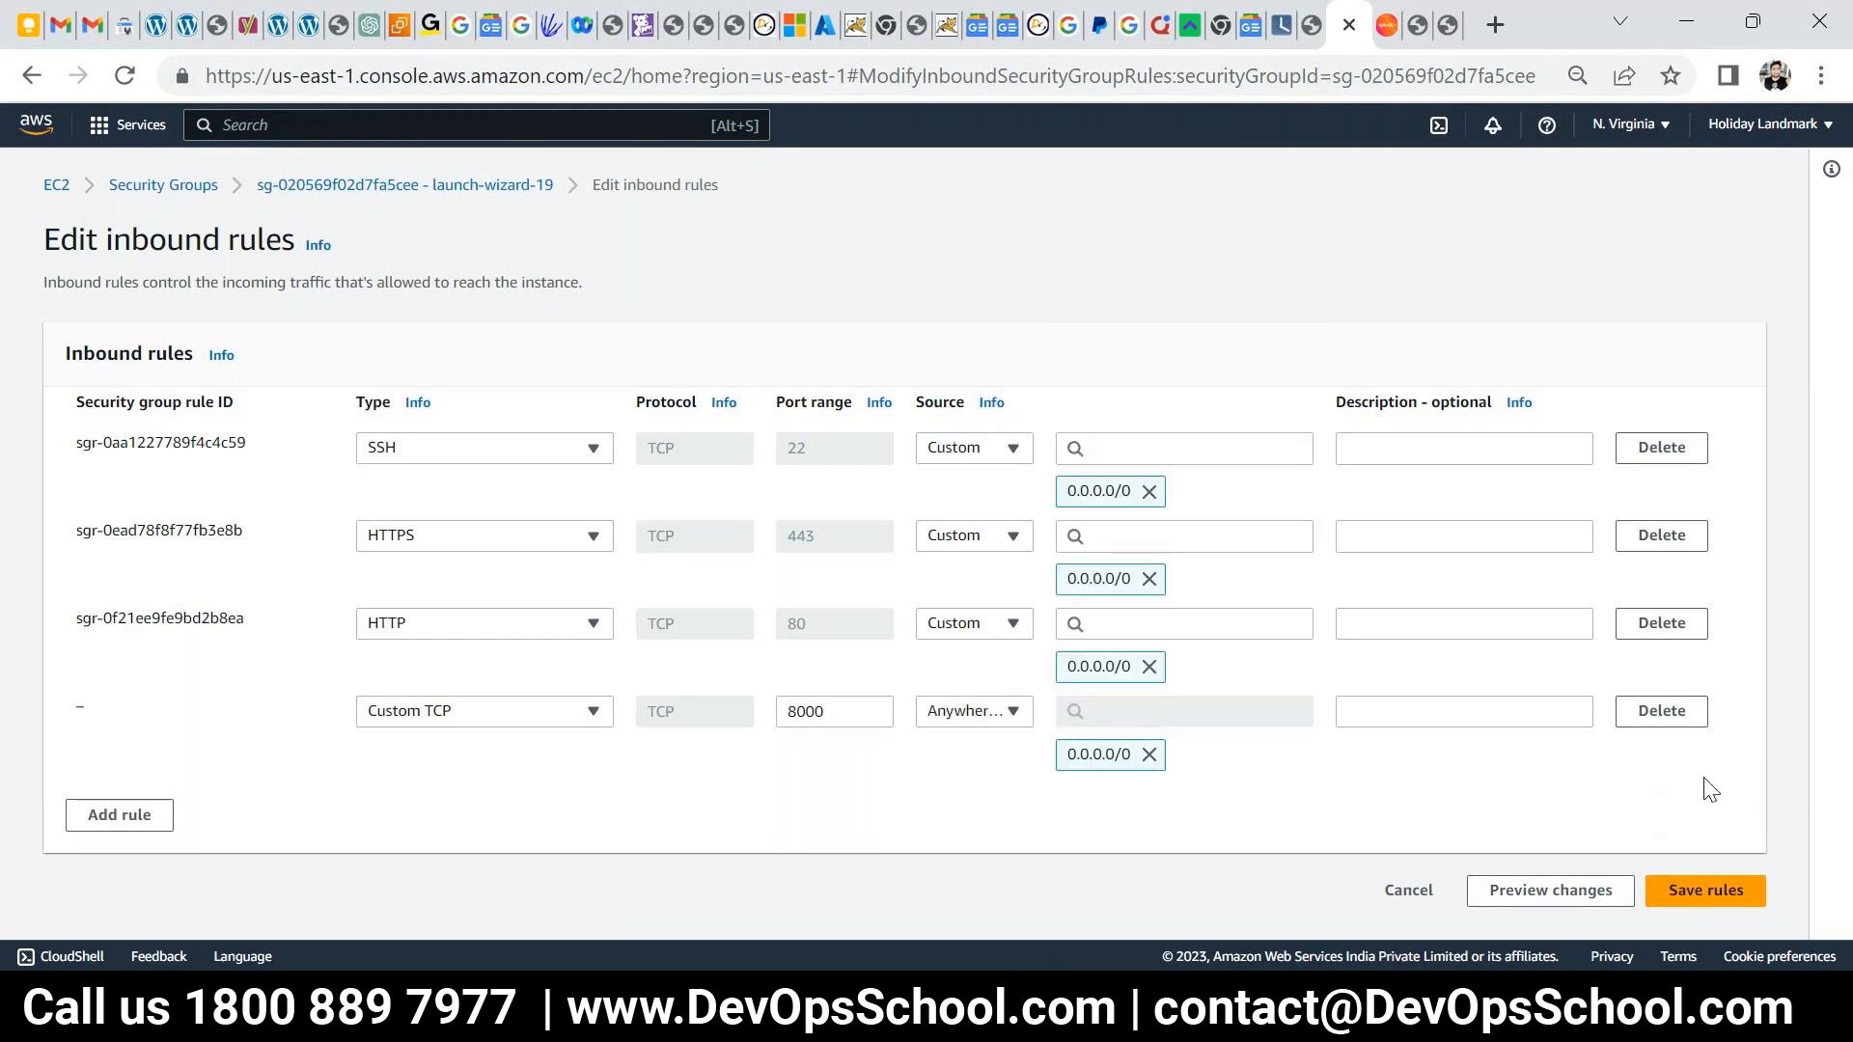
{"action": "left_click", "coordinate": [1705, 846]}
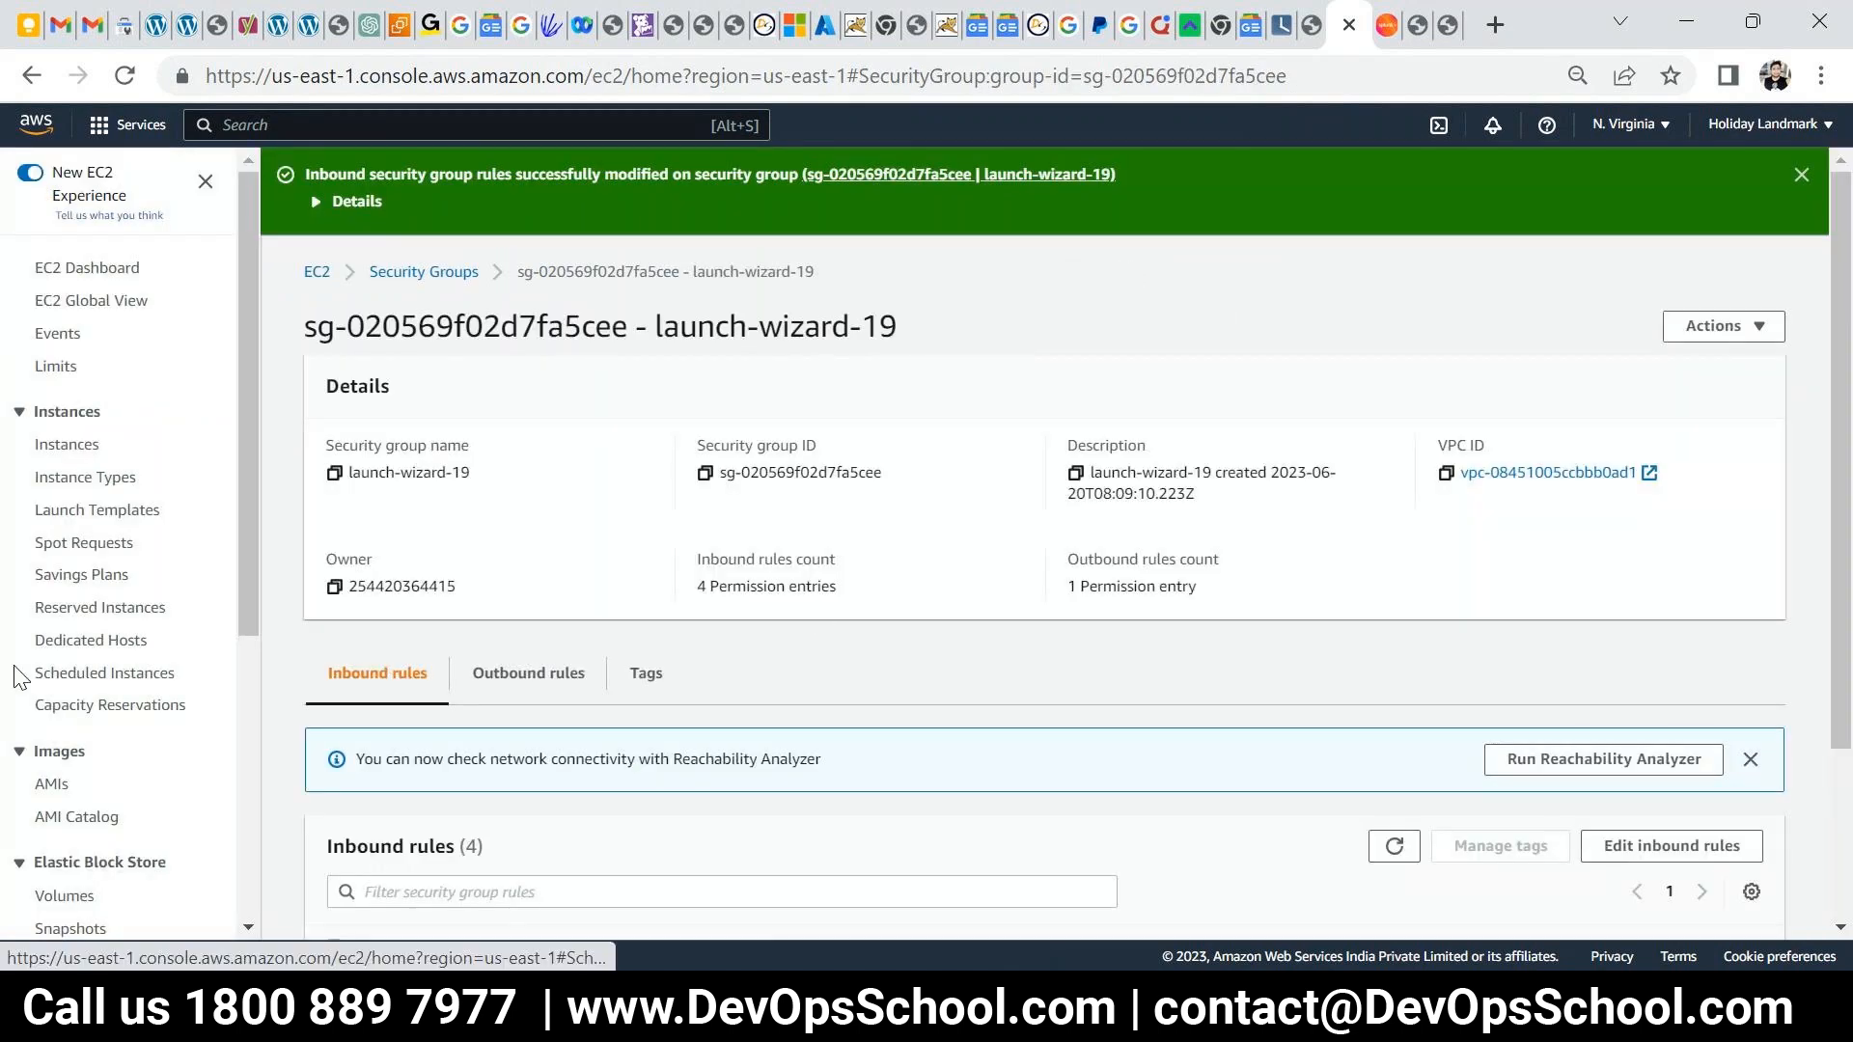
- Copy the instance's public IPv4 address and load it on port 8000 in a new tab
{"action": "left_click", "coordinate": [68, 445]}
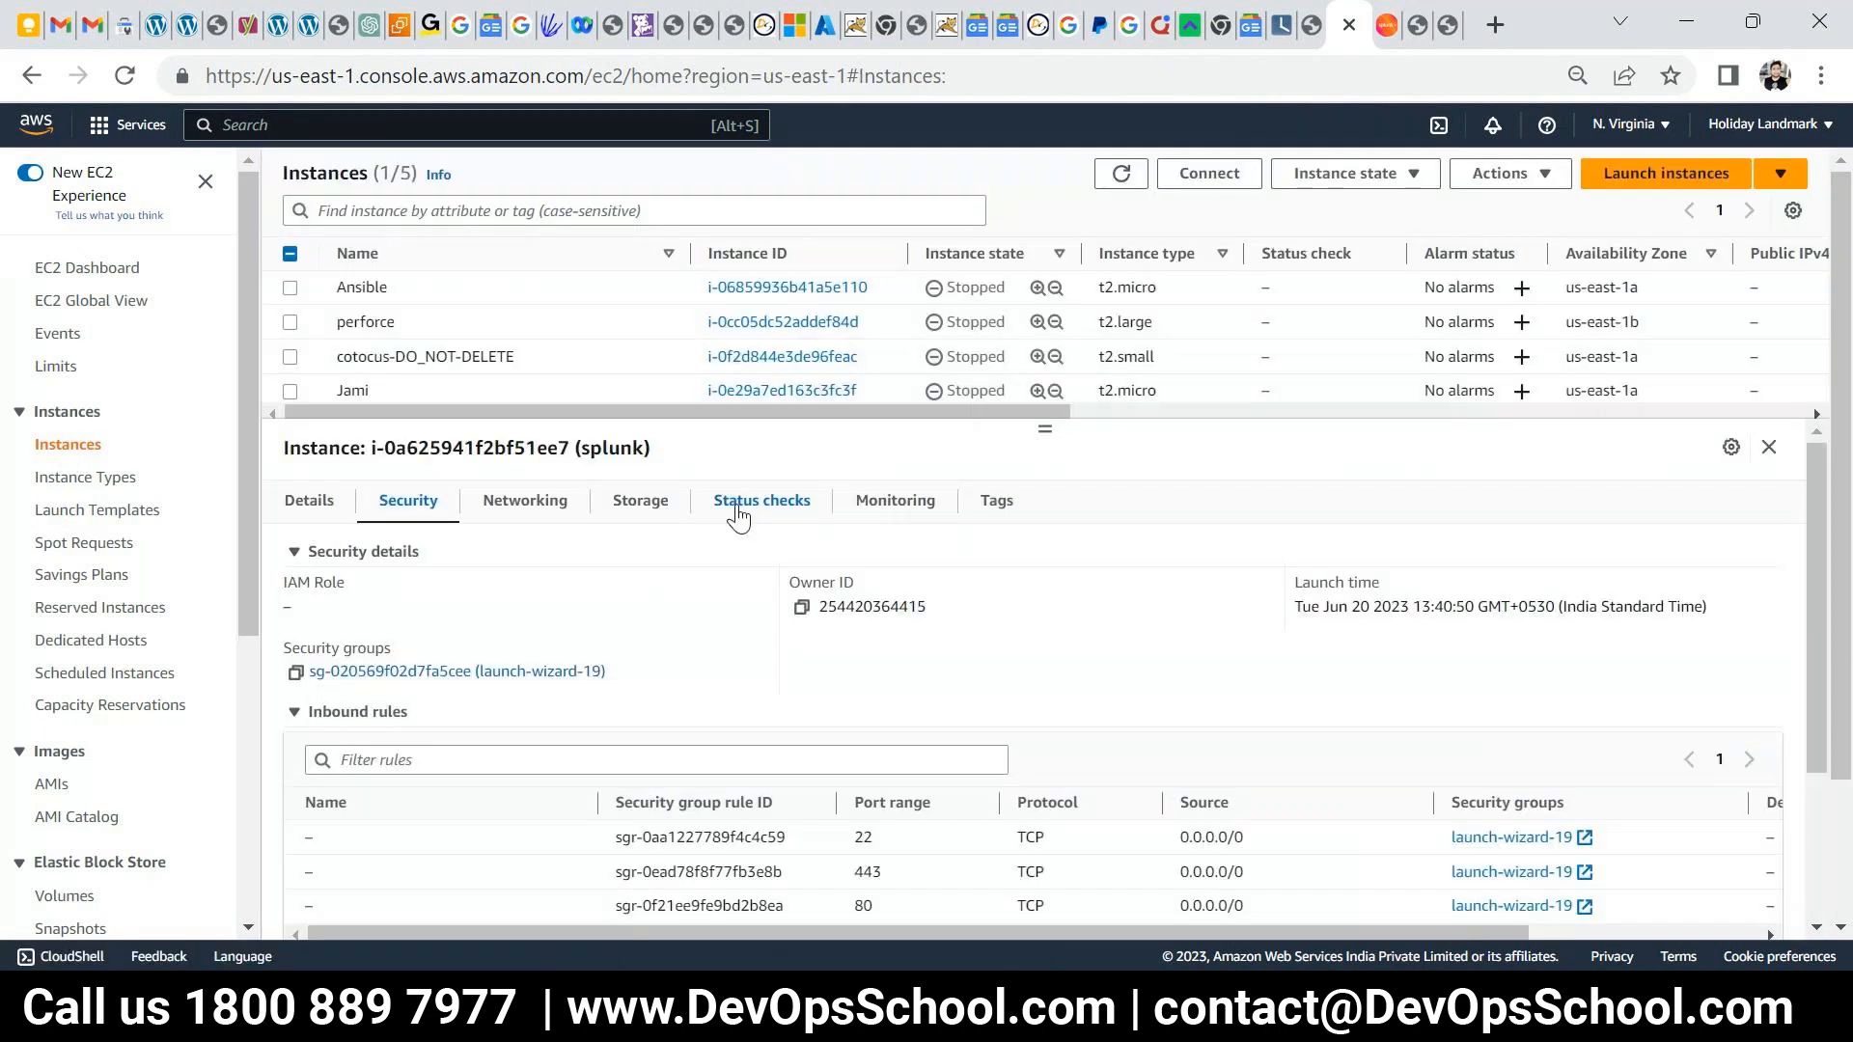
{"action": "scroll", "coordinate": [359, 384], "scroll_direction": "down", "scroll_amount": 1}
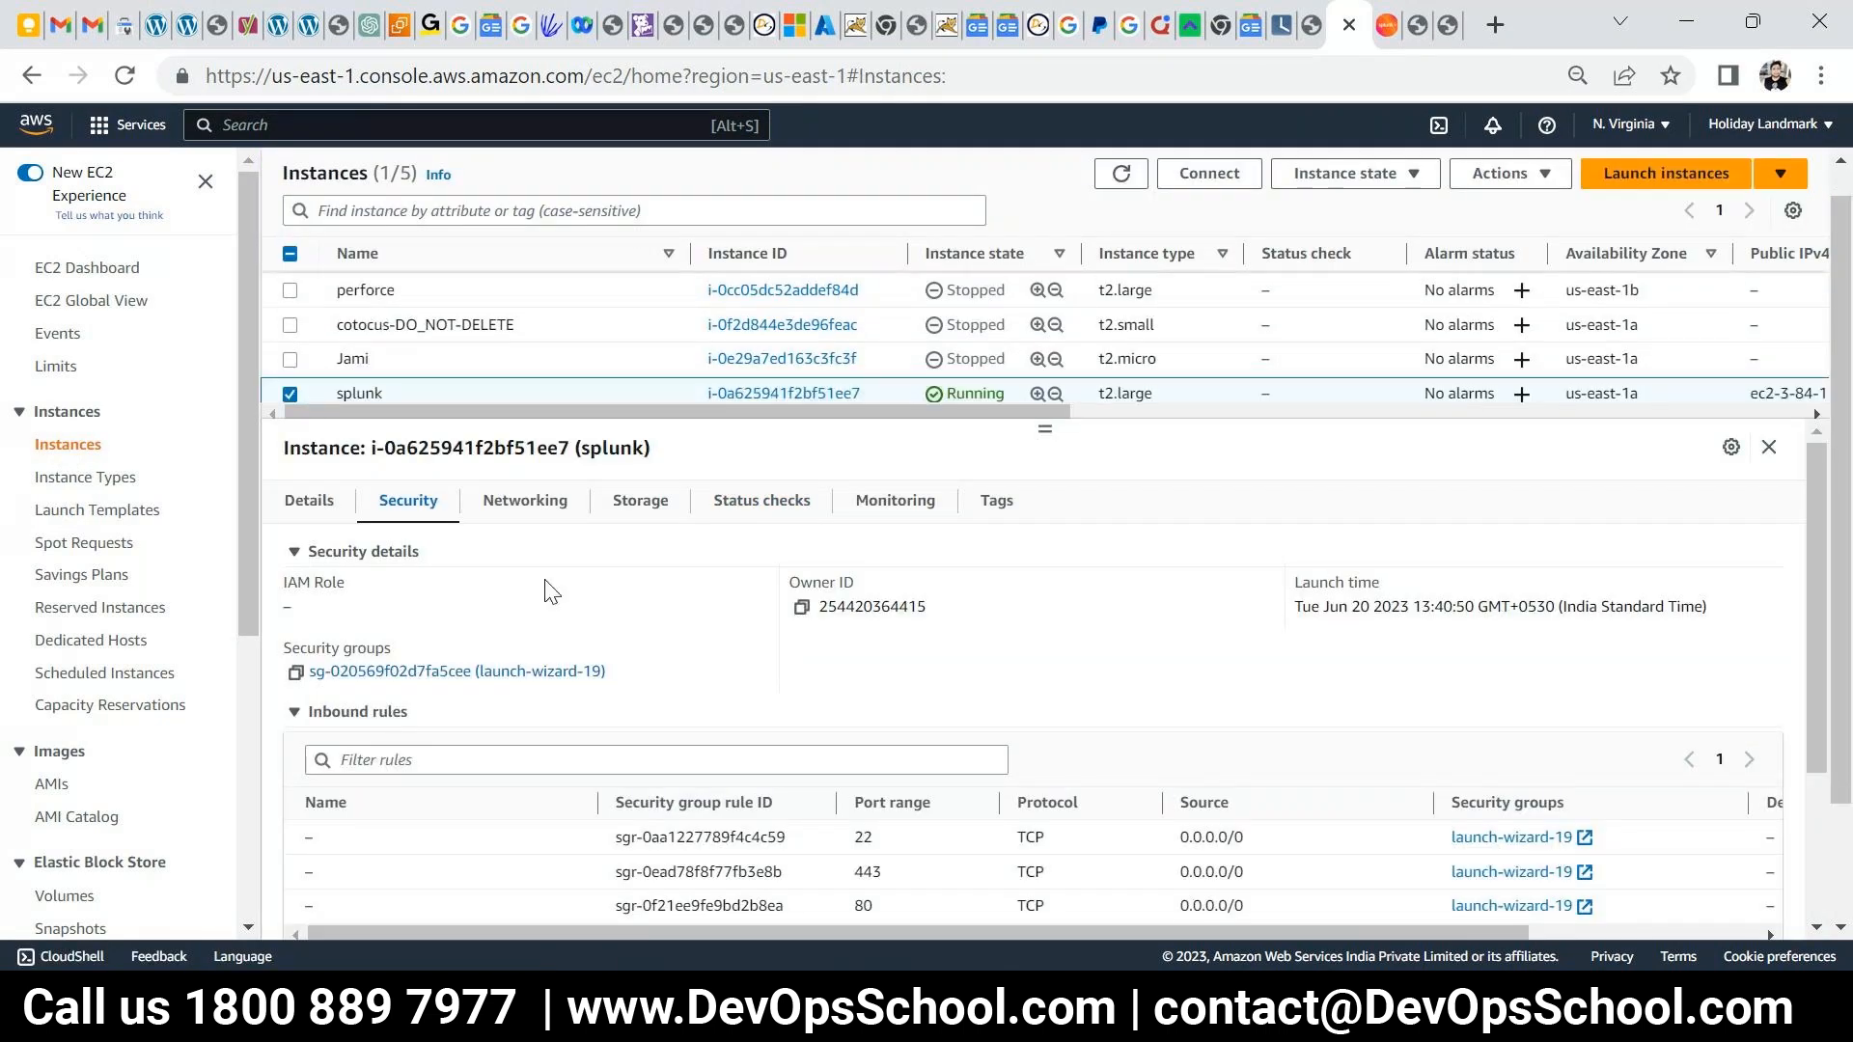
{"action": "scroll", "coordinate": [637, 820], "scroll_direction": "down", "scroll_amount": 1}
{"action": "scroll", "coordinate": [476, 541], "scroll_direction": "up", "scroll_amount": 1}
{"action": "left_click", "coordinate": [310, 503]}
{"action": "left_click", "coordinate": [801, 606]}
{"action": "key", "text": "ctrl+t"}
{"action": "key", "text": "ctrl+v"}
{"action": "type", "text": ":8000"}
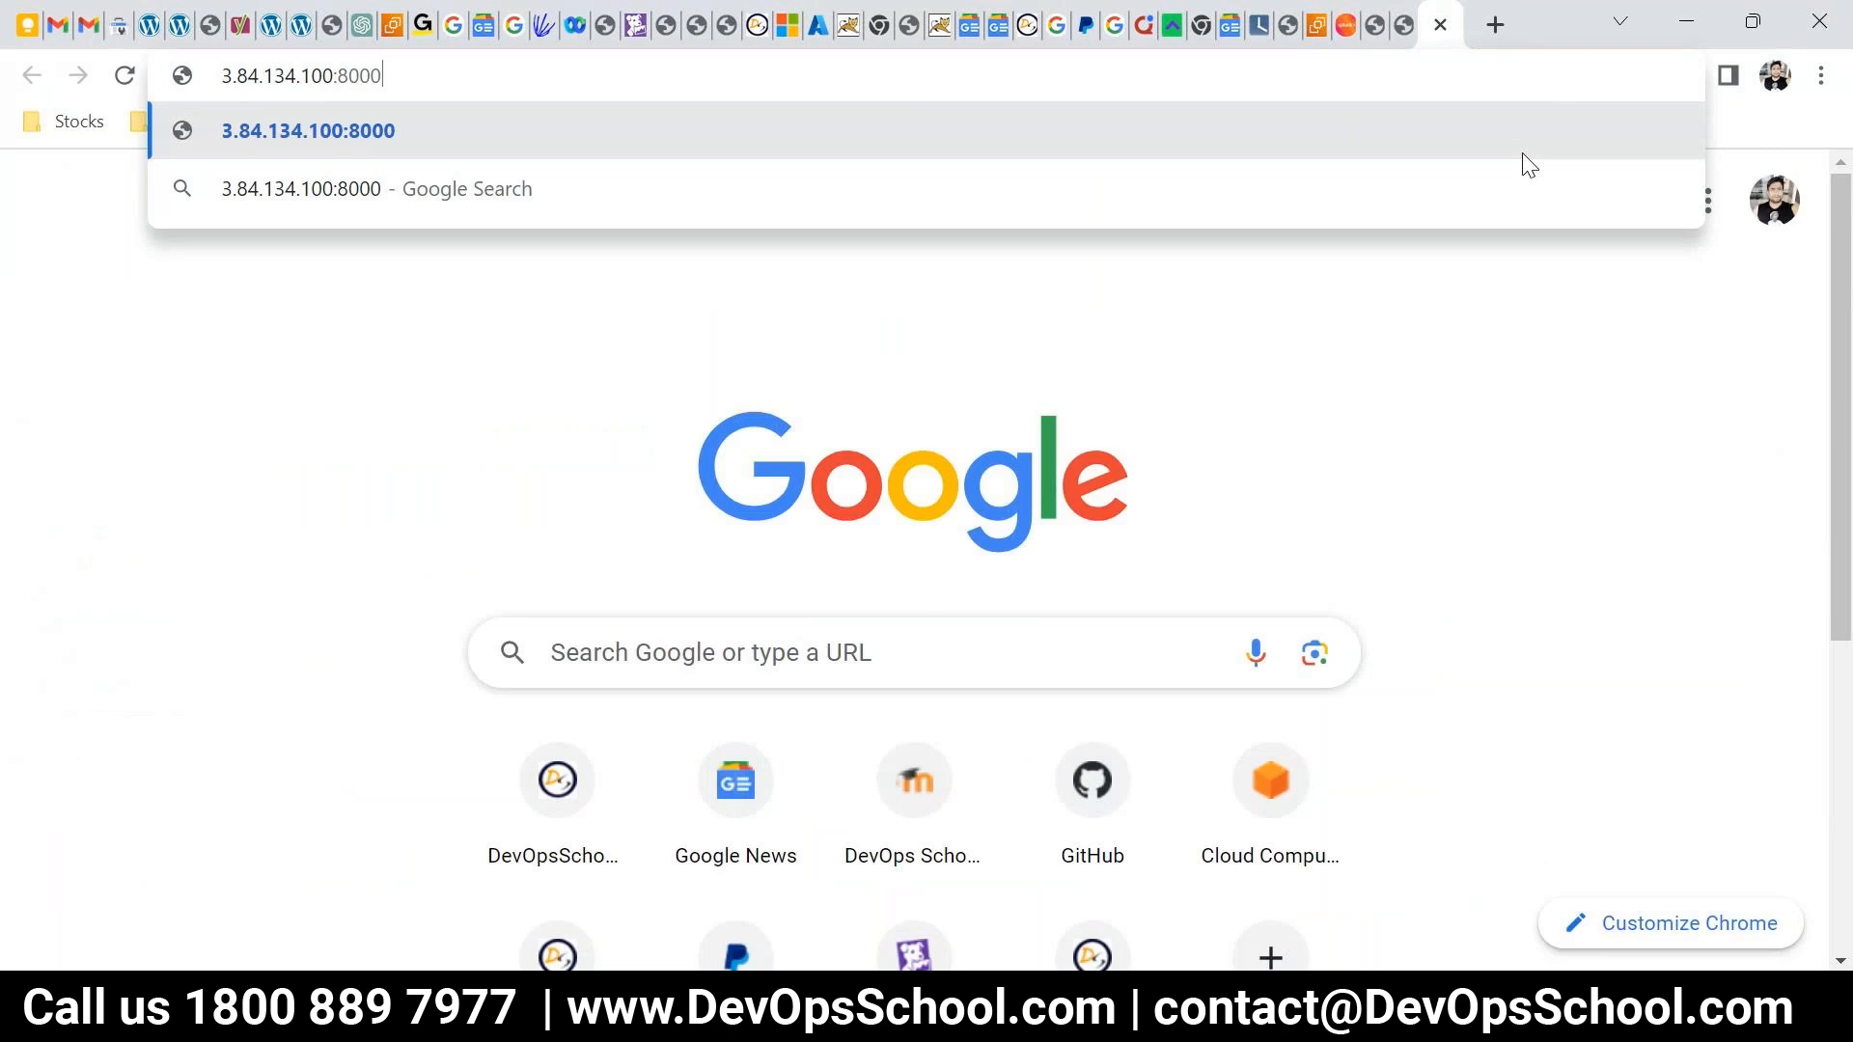
{"action": "key", "text": "Return"}
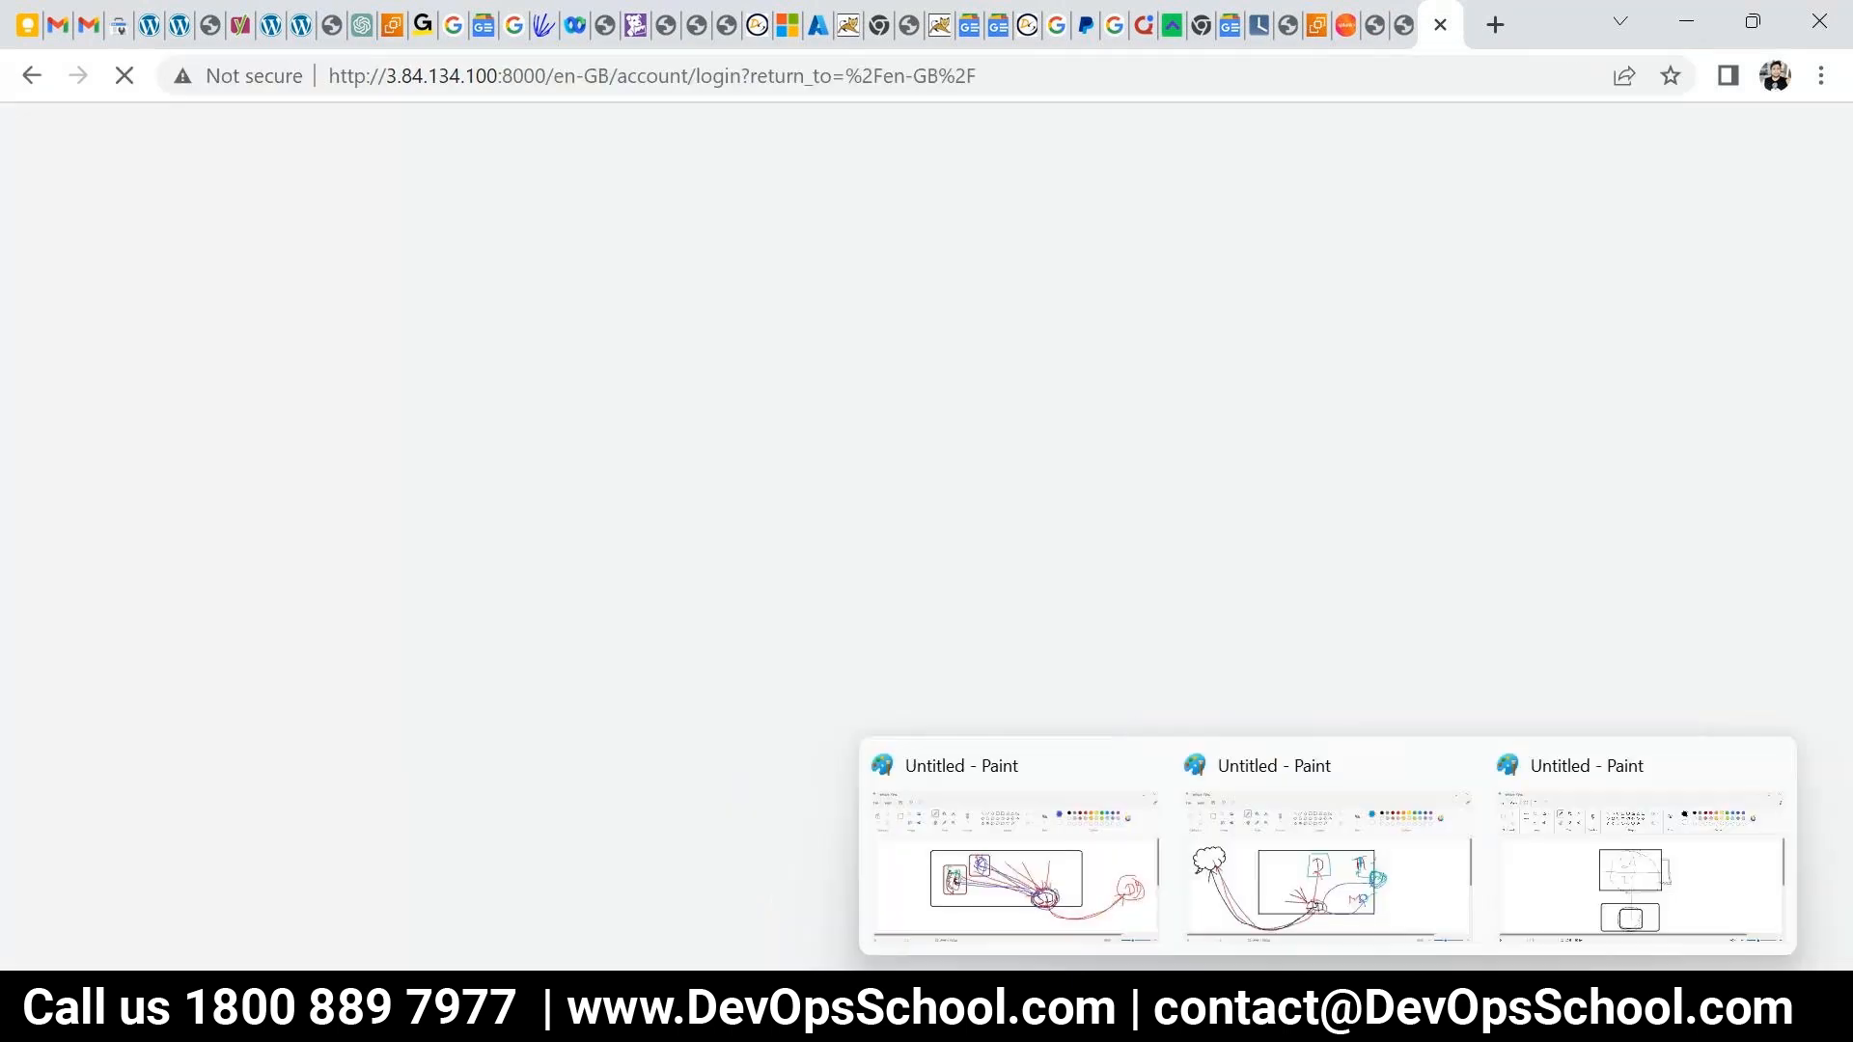
- Add a small mark to the third Paint sketch
{"action": "left_click", "coordinate": [1327, 1006]}
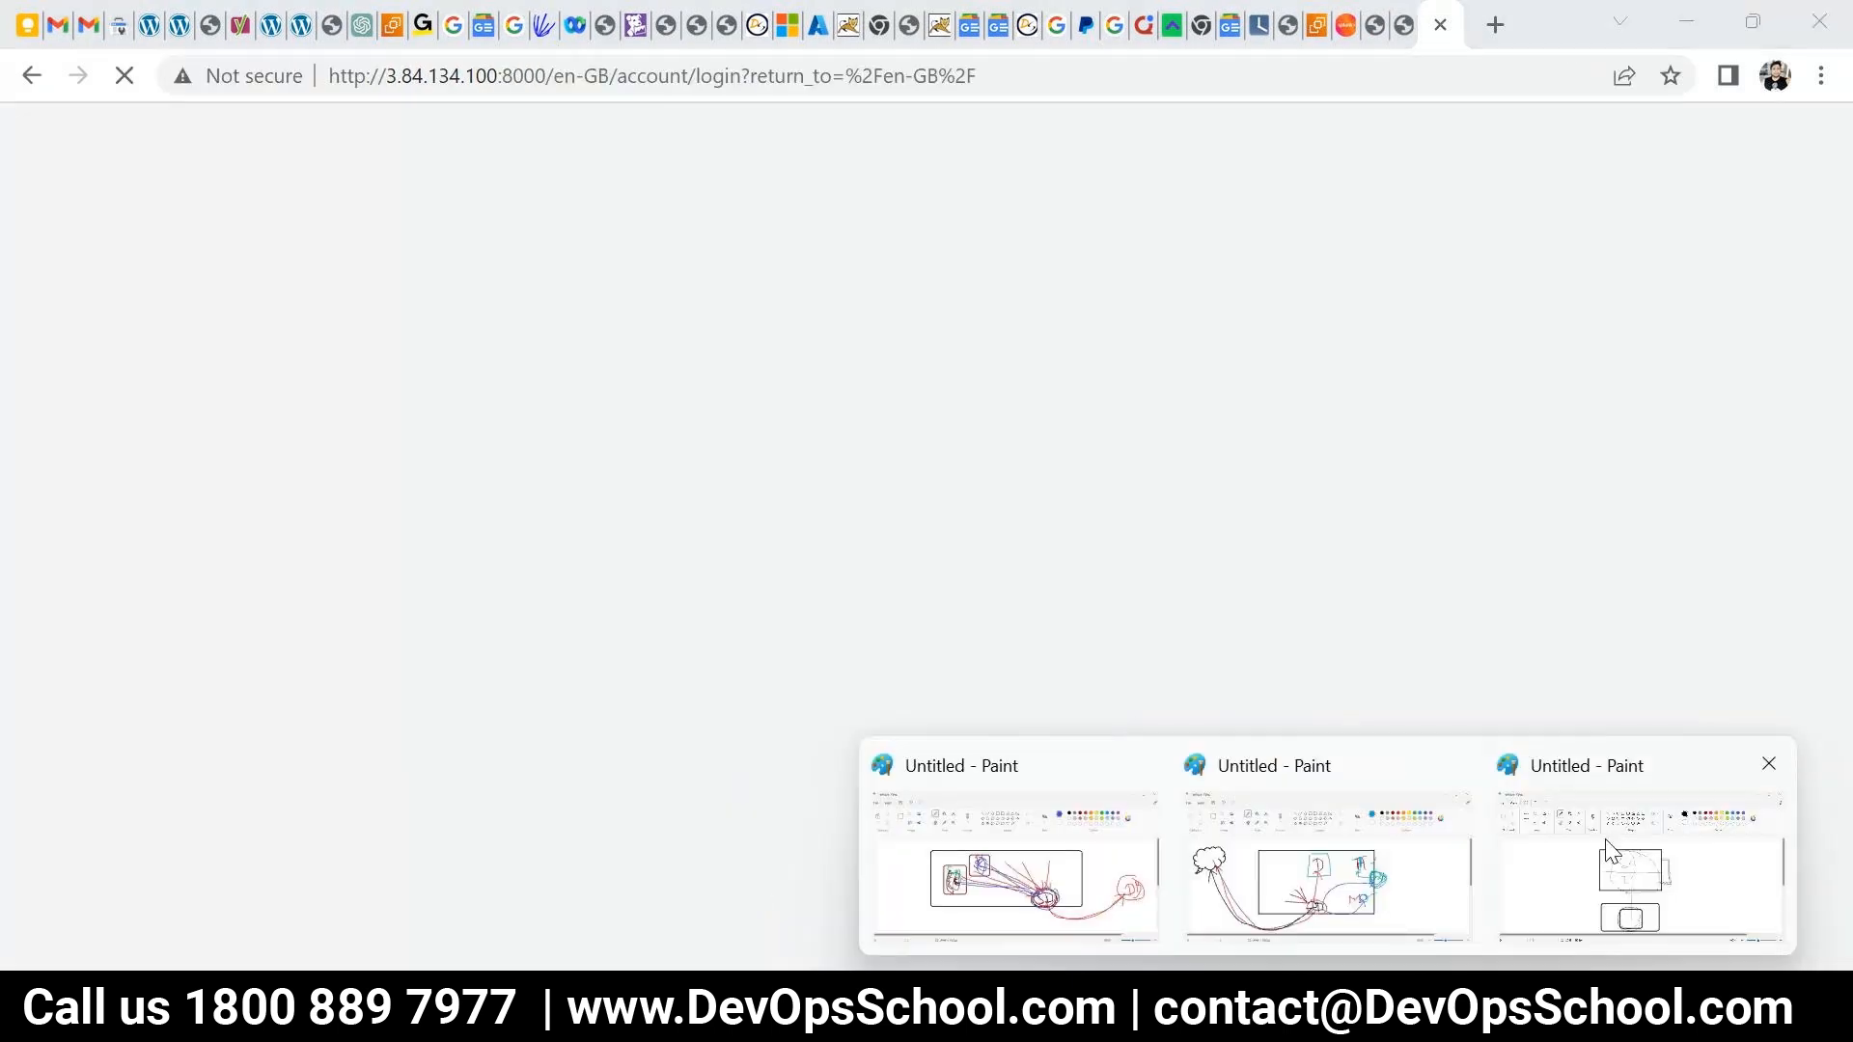
{"action": "left_click", "coordinate": [1609, 851]}
{"action": "left_click_drag", "start_coordinate": [822, 568], "coordinate": [847, 590]}
- Sign in to Splunk as 'admin' with the account password
{"action": "key", "text": "alt+Tab"}
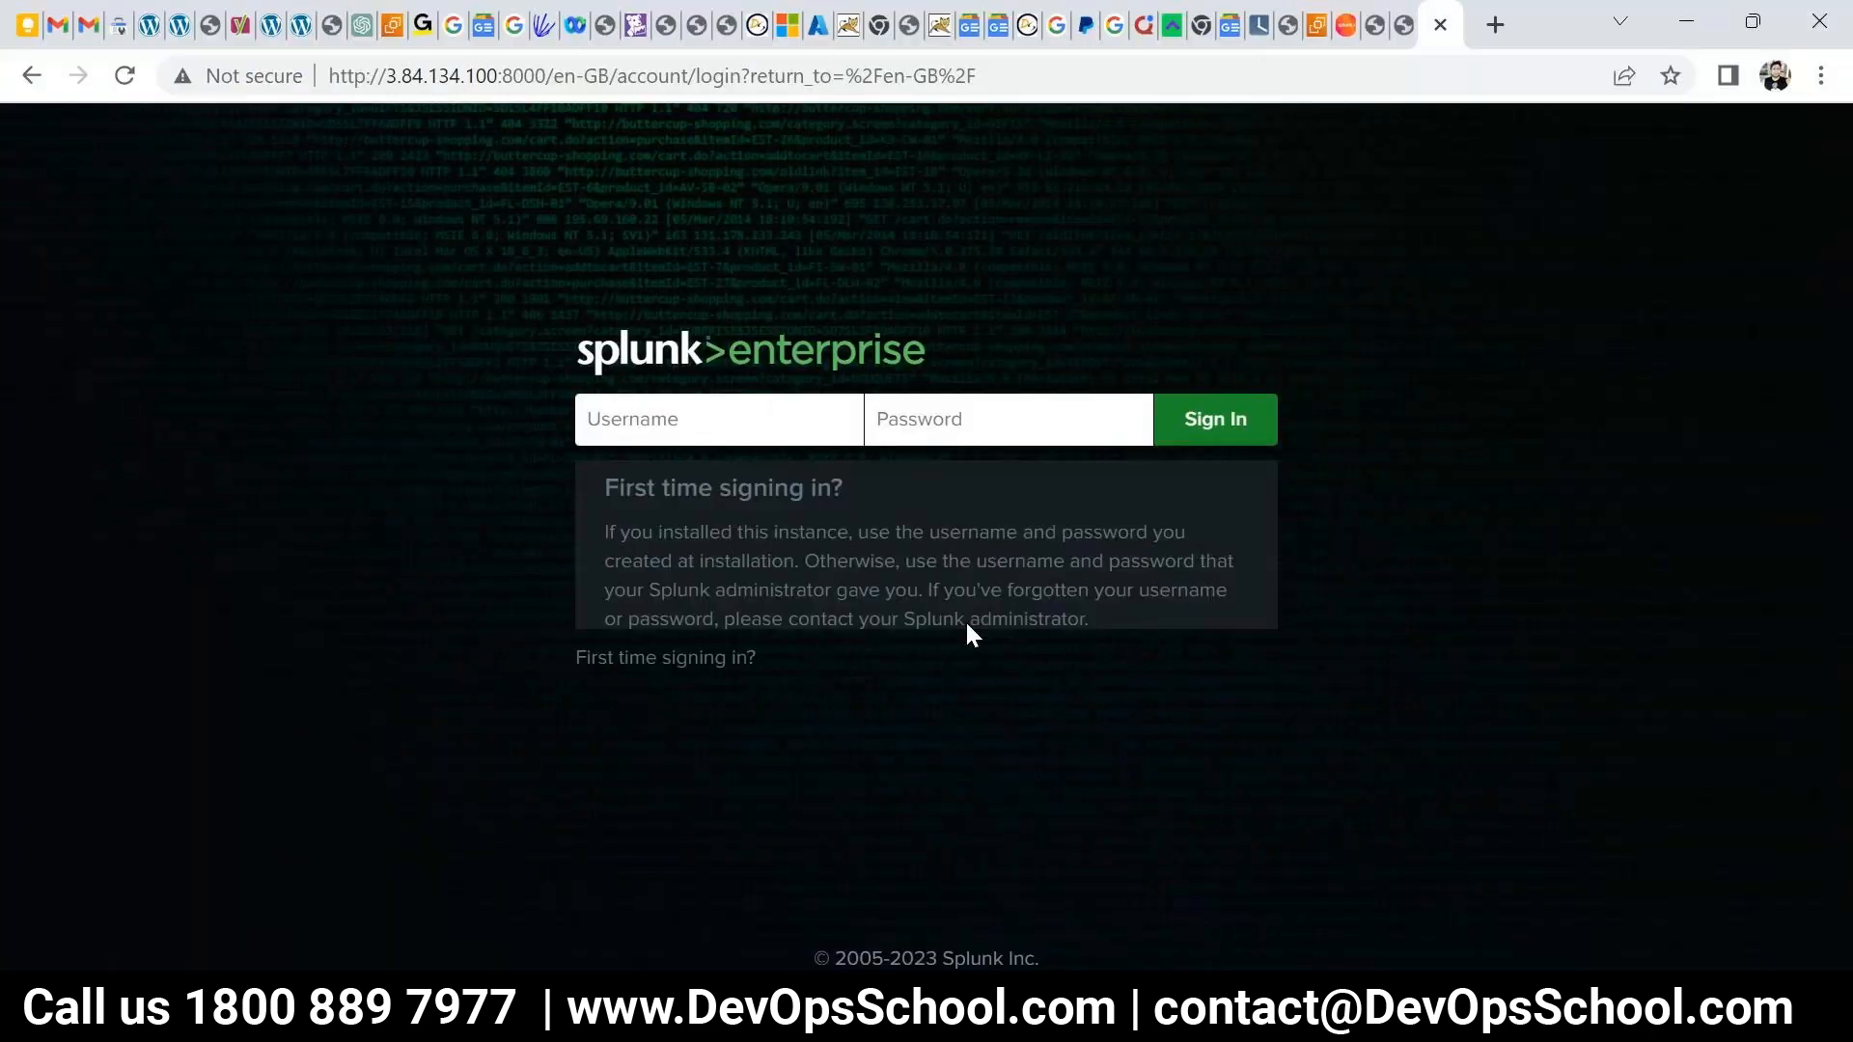
{"action": "left_click", "coordinate": [701, 417]}
{"action": "type", "text": "admin"}
{"action": "key", "text": "Tab"}
{"action": "type", "text": "admin@123"}
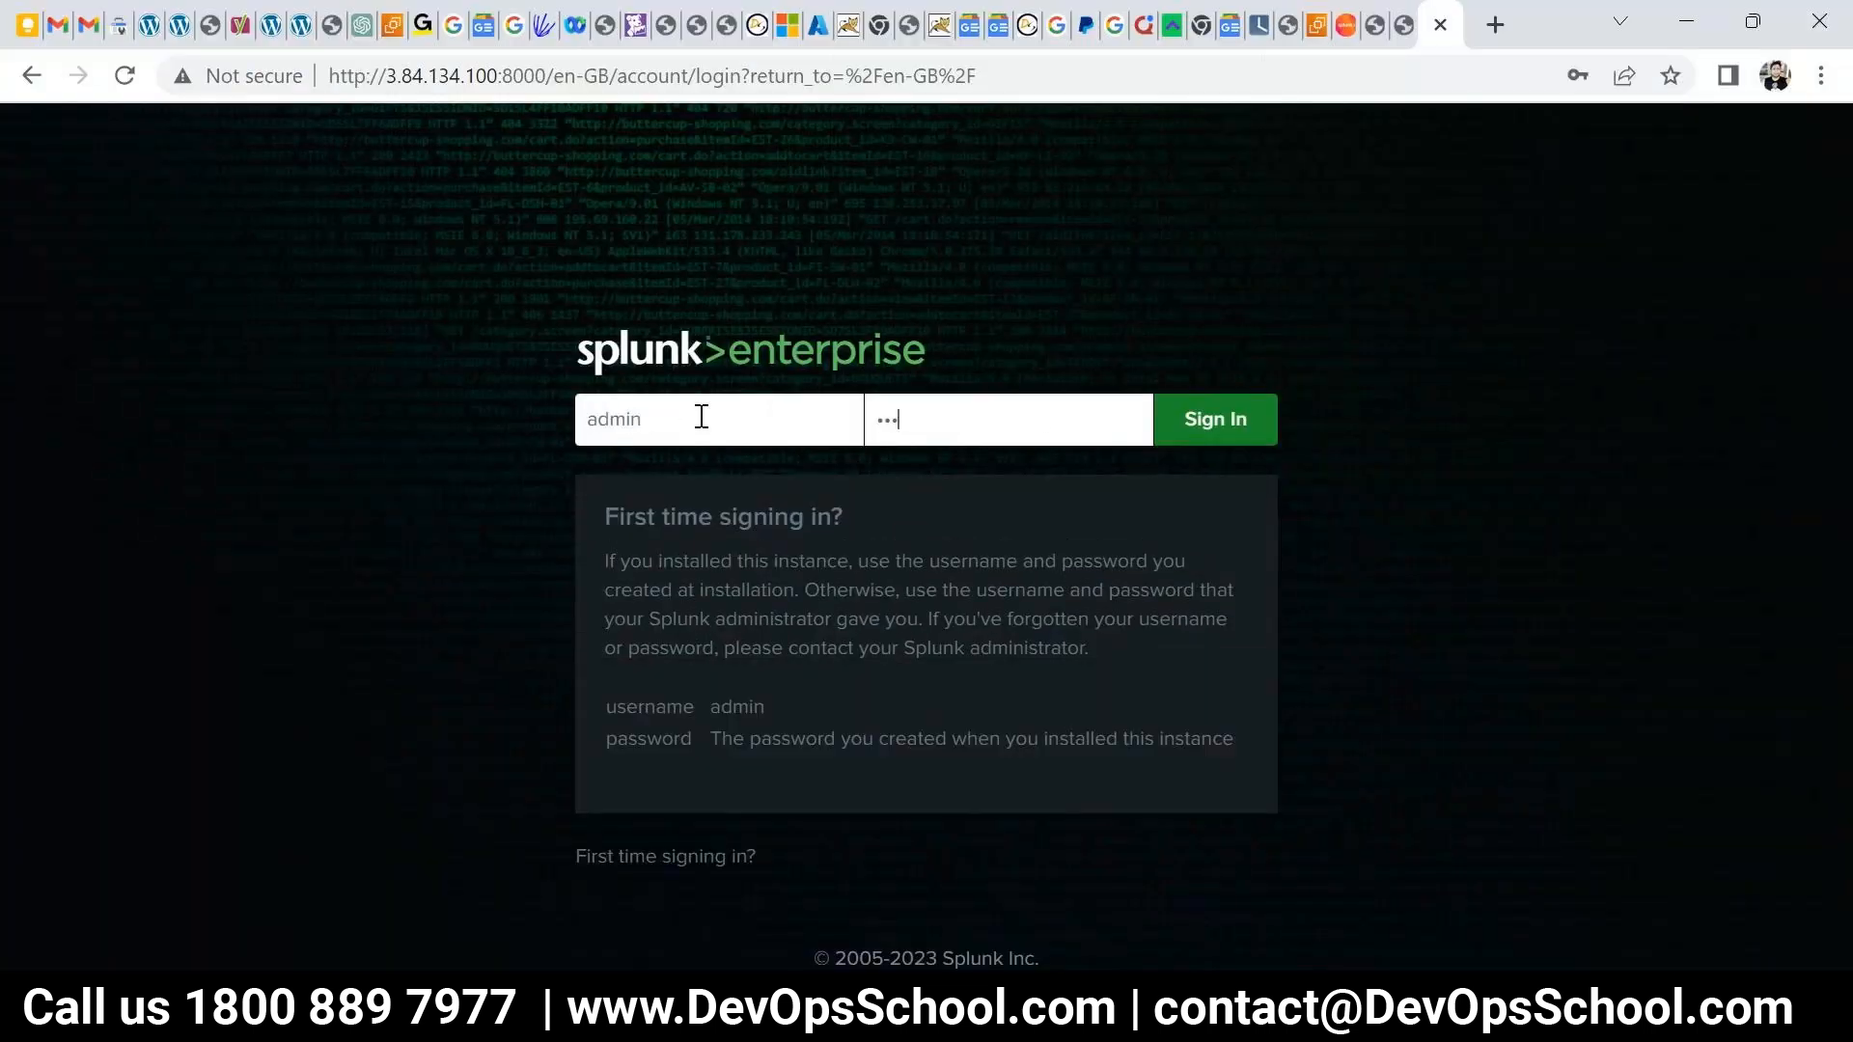
{"action": "key", "text": "Return"}
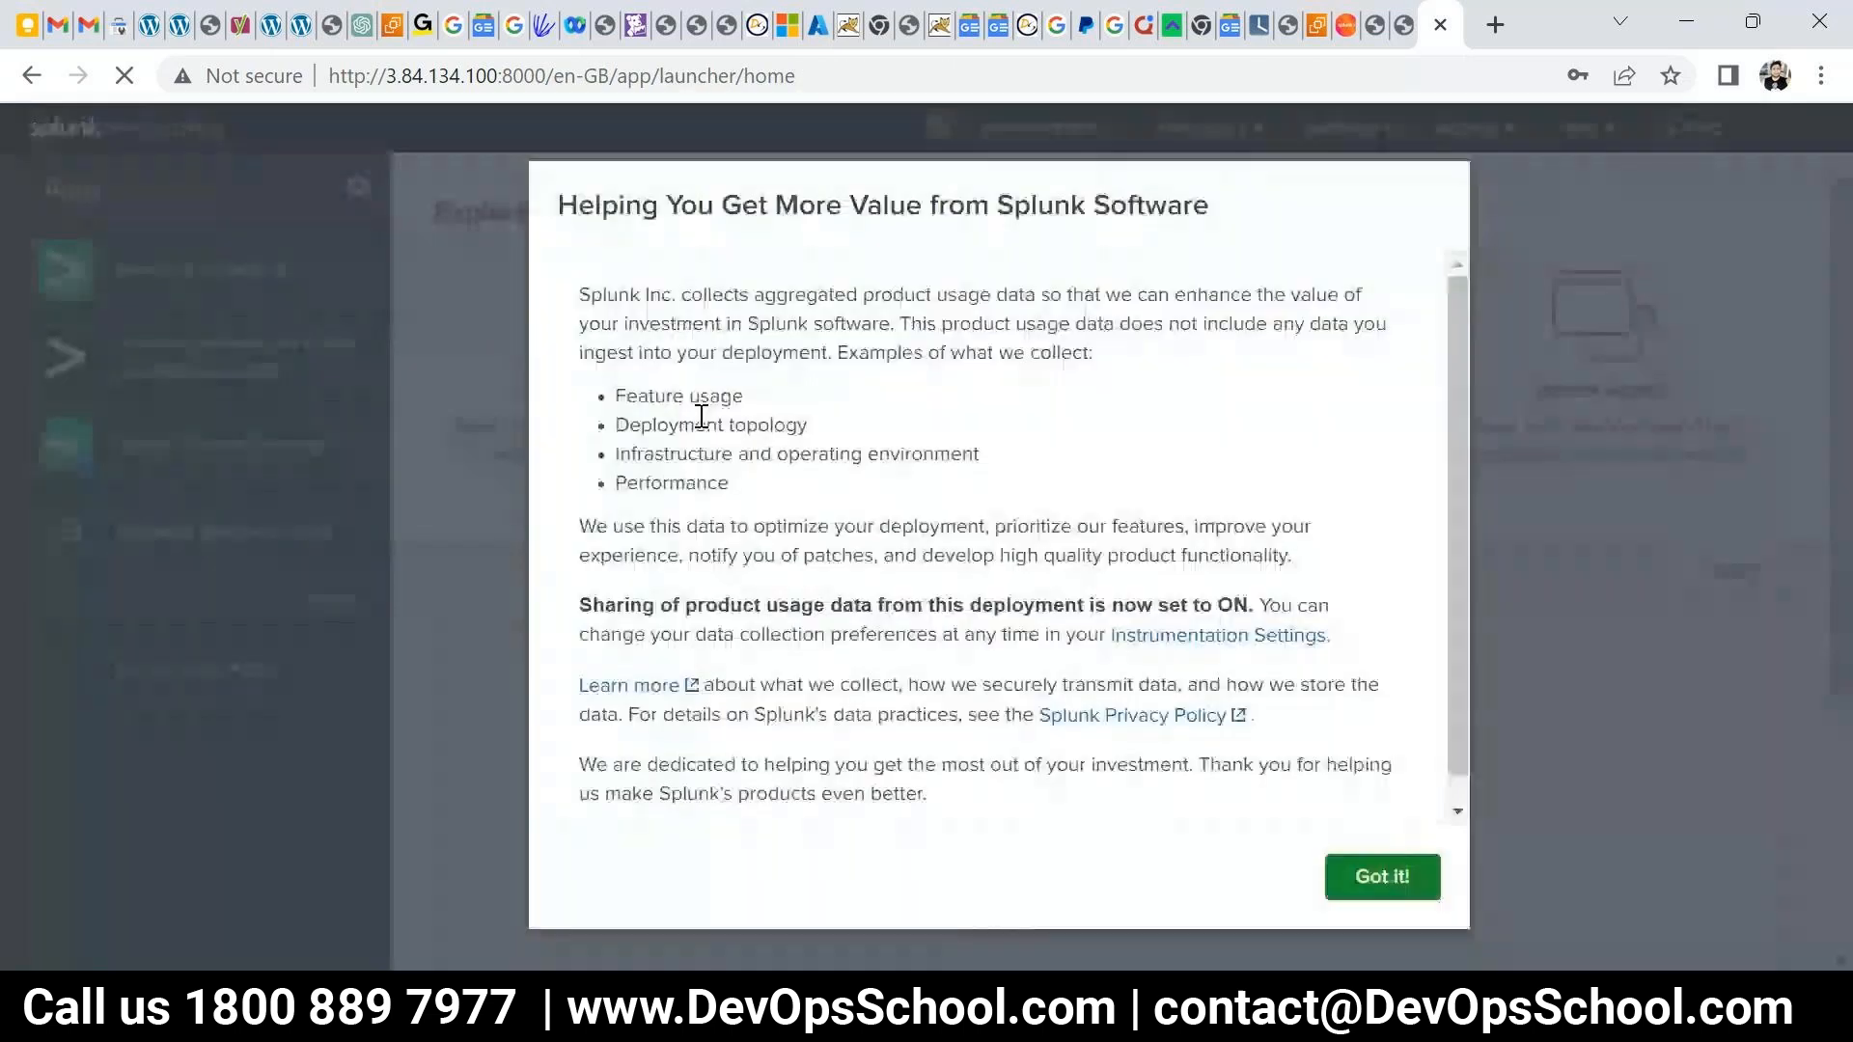
- Decline saving the password and dismiss the usage-data notice
{"action": "left_click", "coordinate": [1641, 487]}
{"action": "left_click", "coordinate": [1411, 874]}
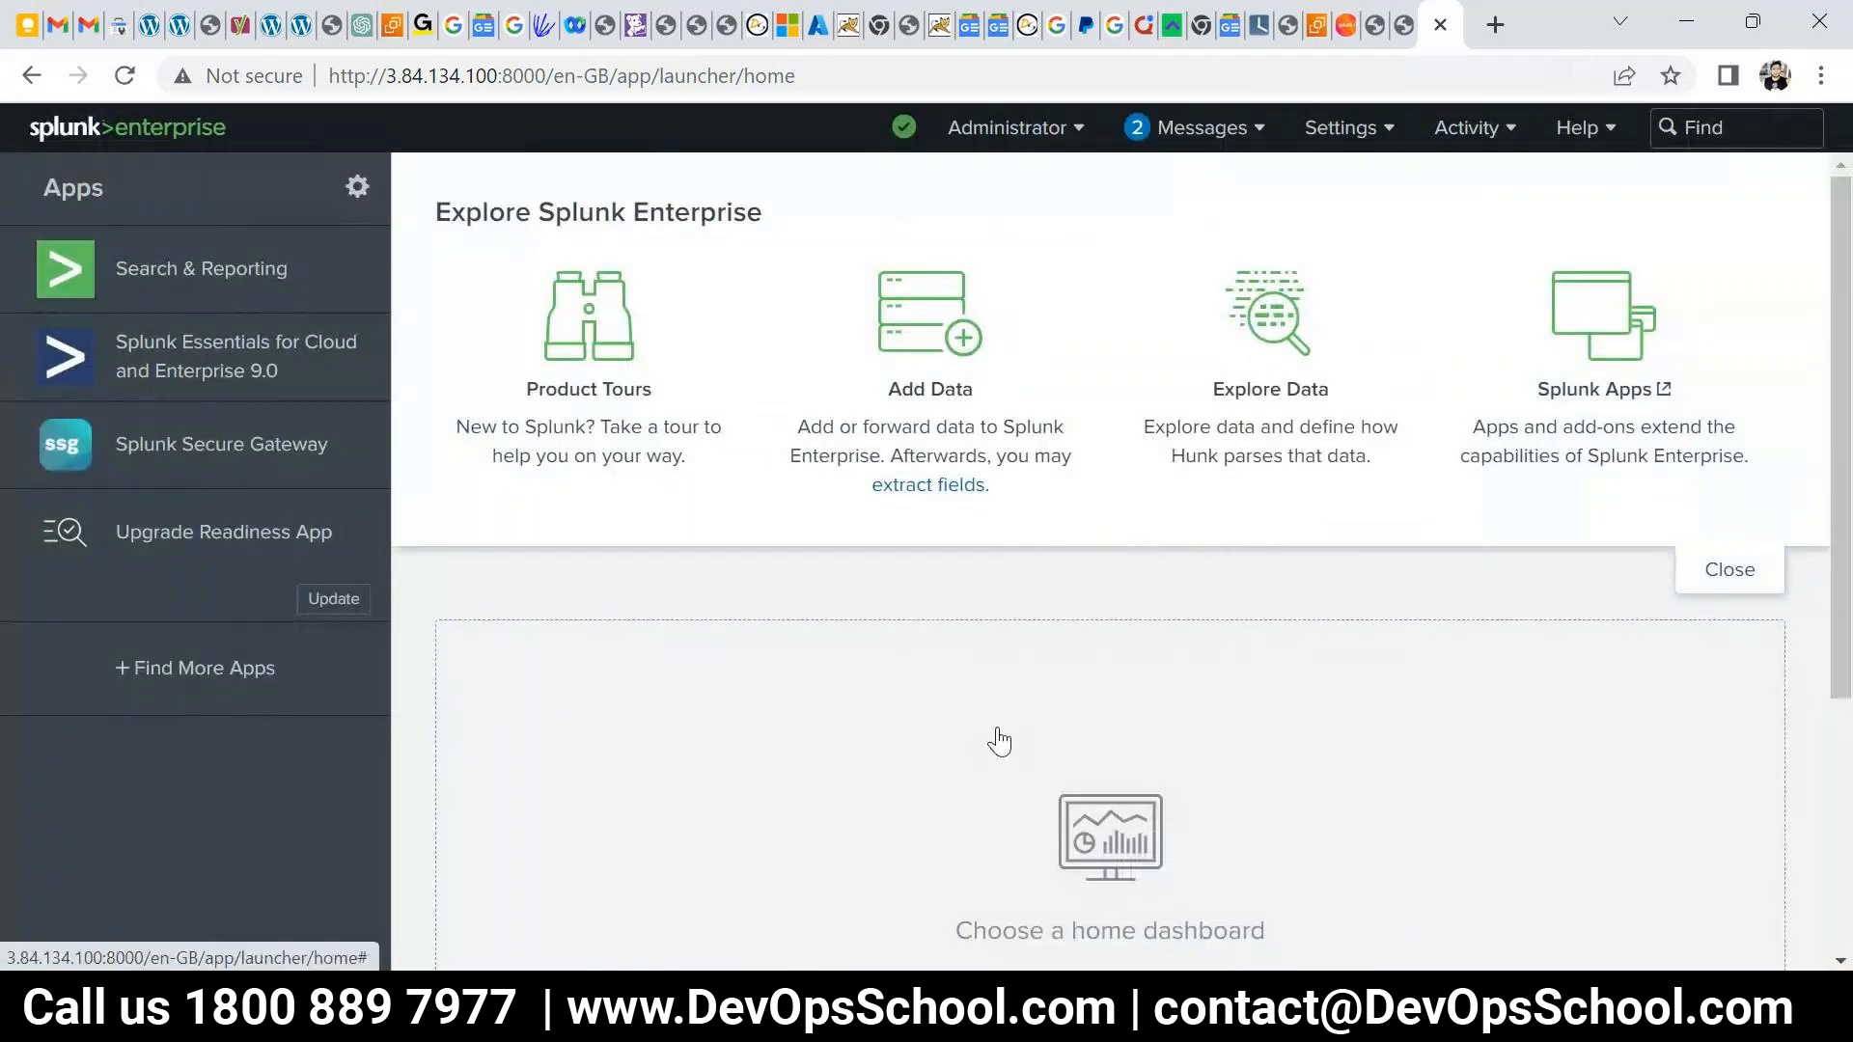
{"action": "left_click", "coordinate": [1594, 841]}
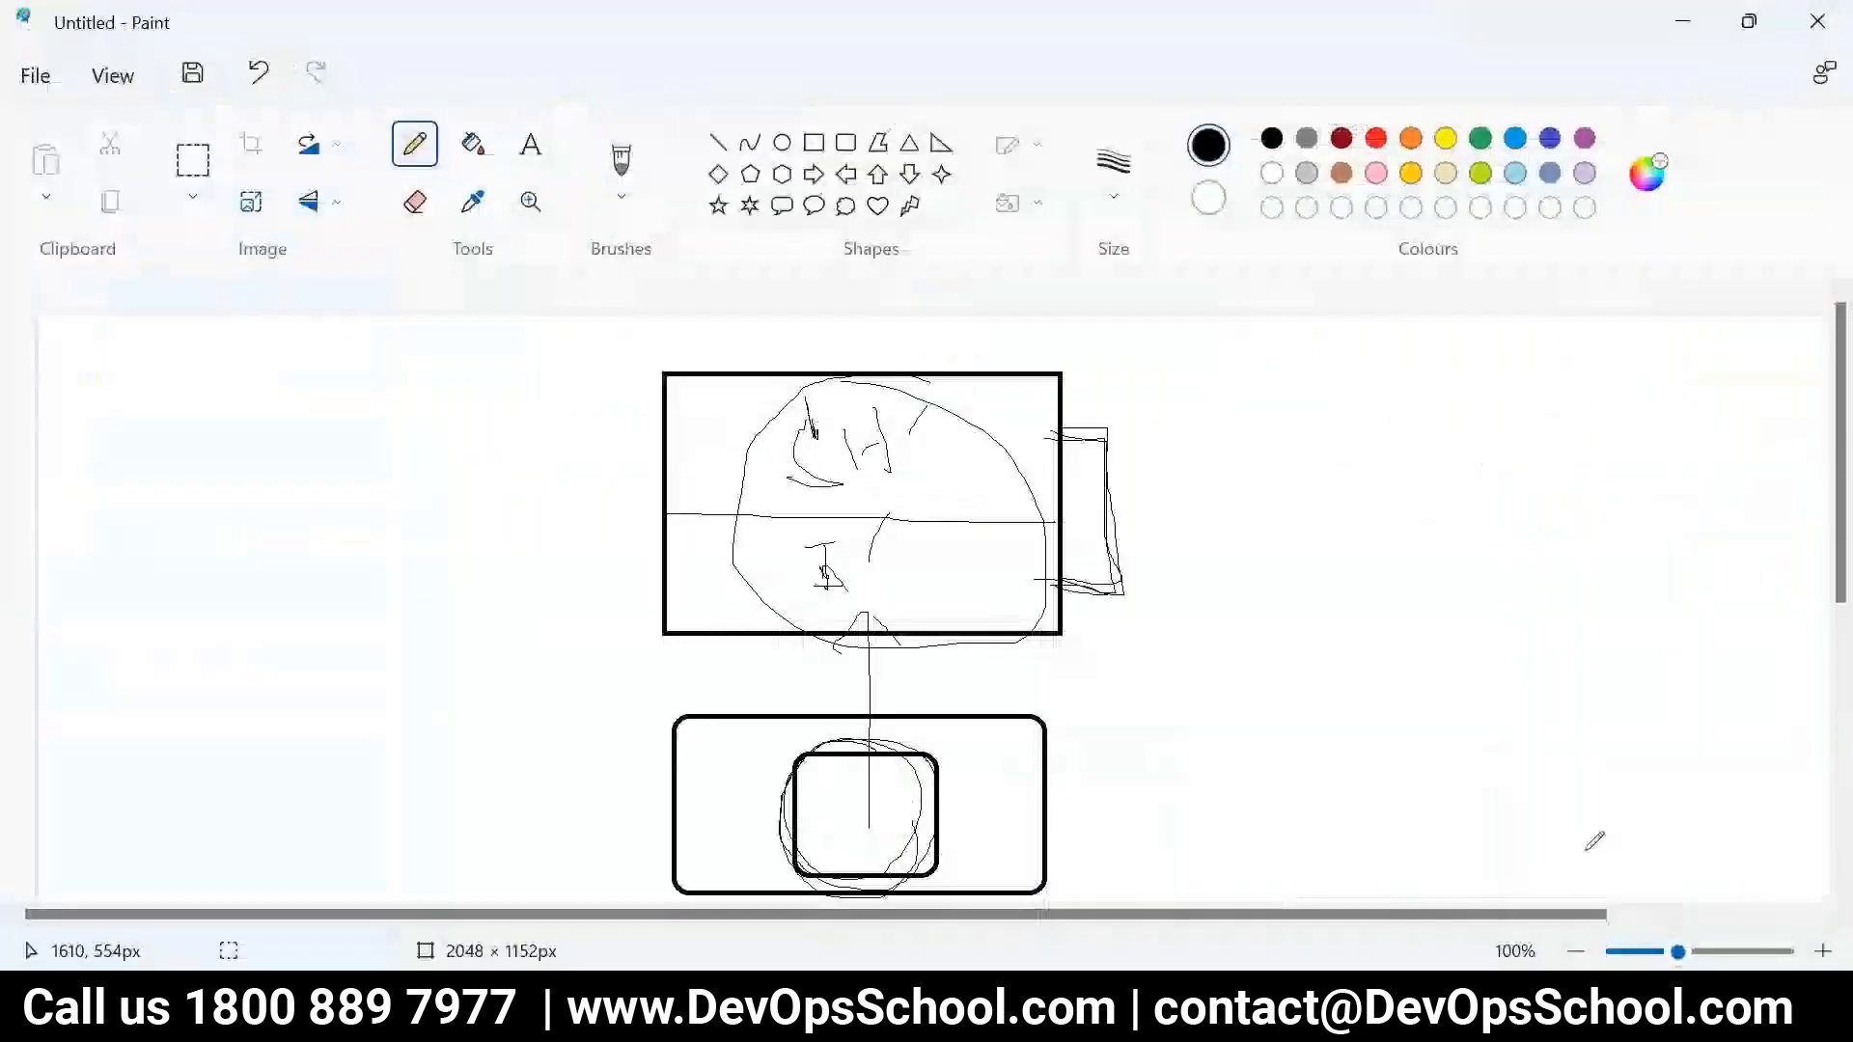
{"action": "key", "text": "alt+Tab"}
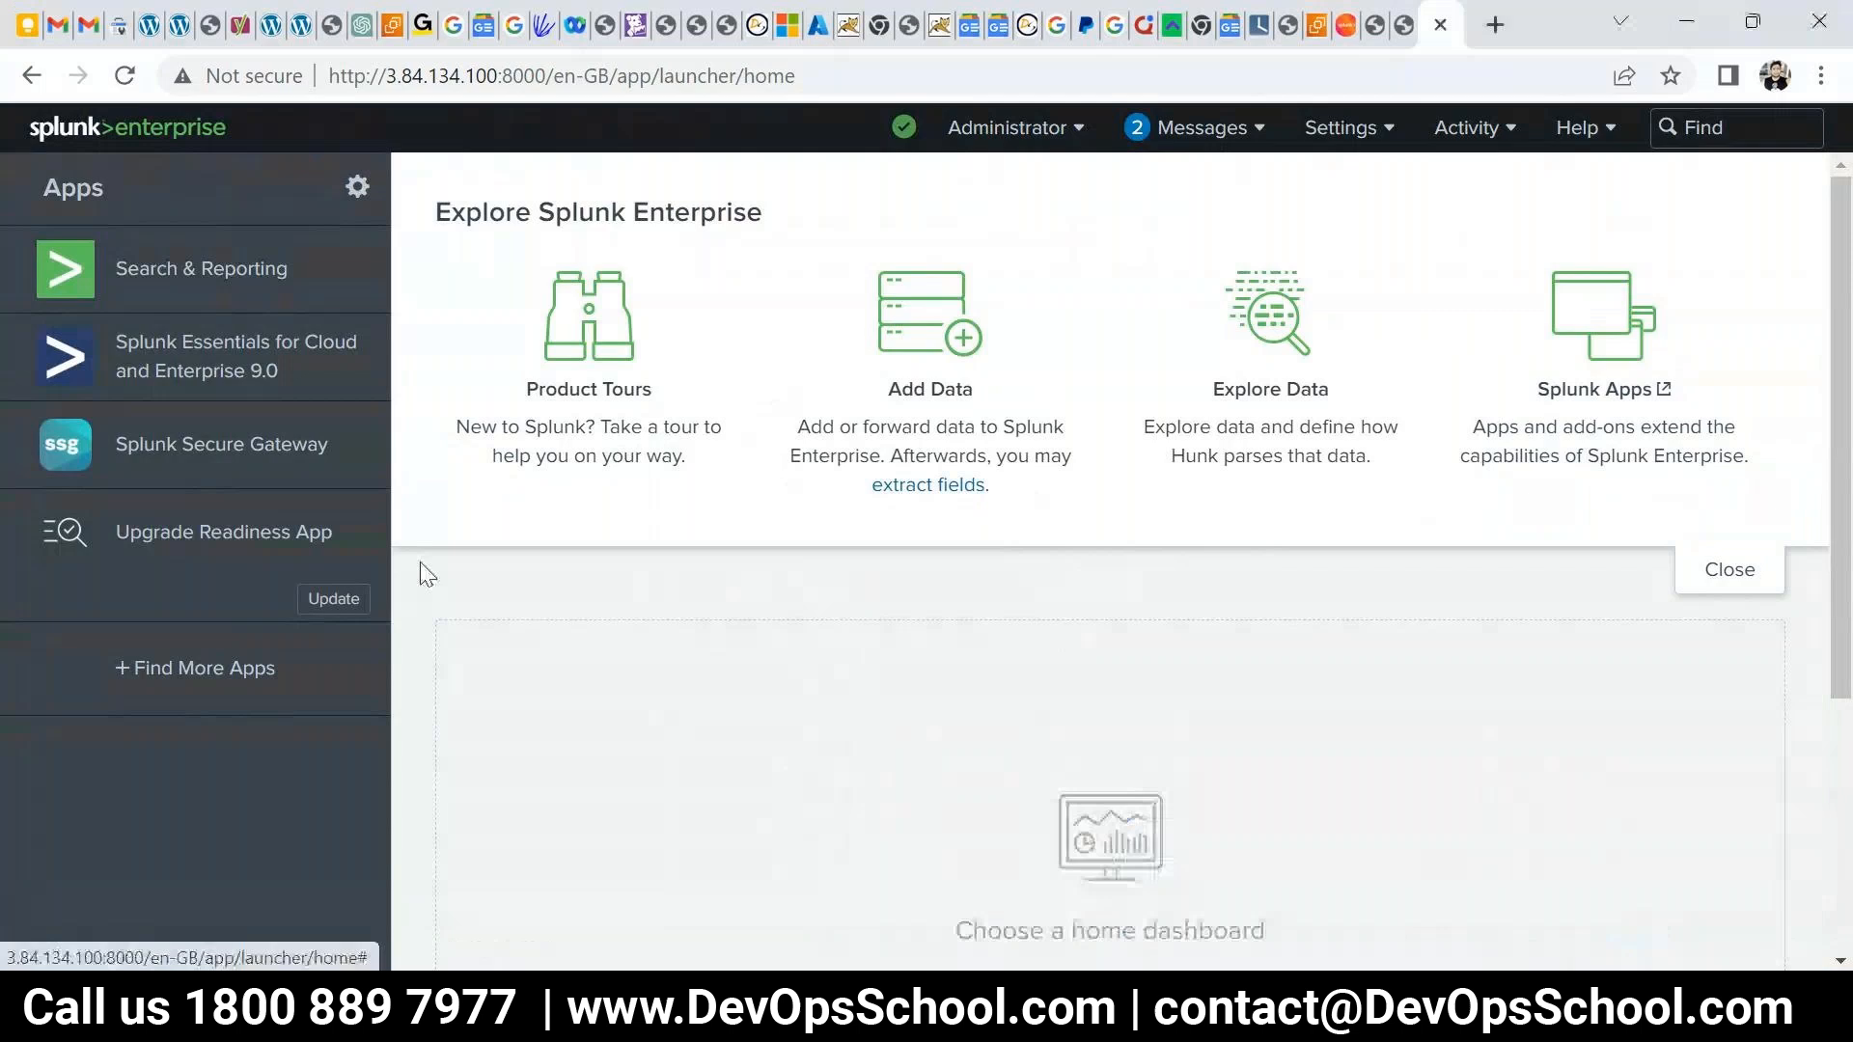
- Open Search & Reporting, skip the tour, and select the search box
{"action": "left_click", "coordinate": [181, 272]}
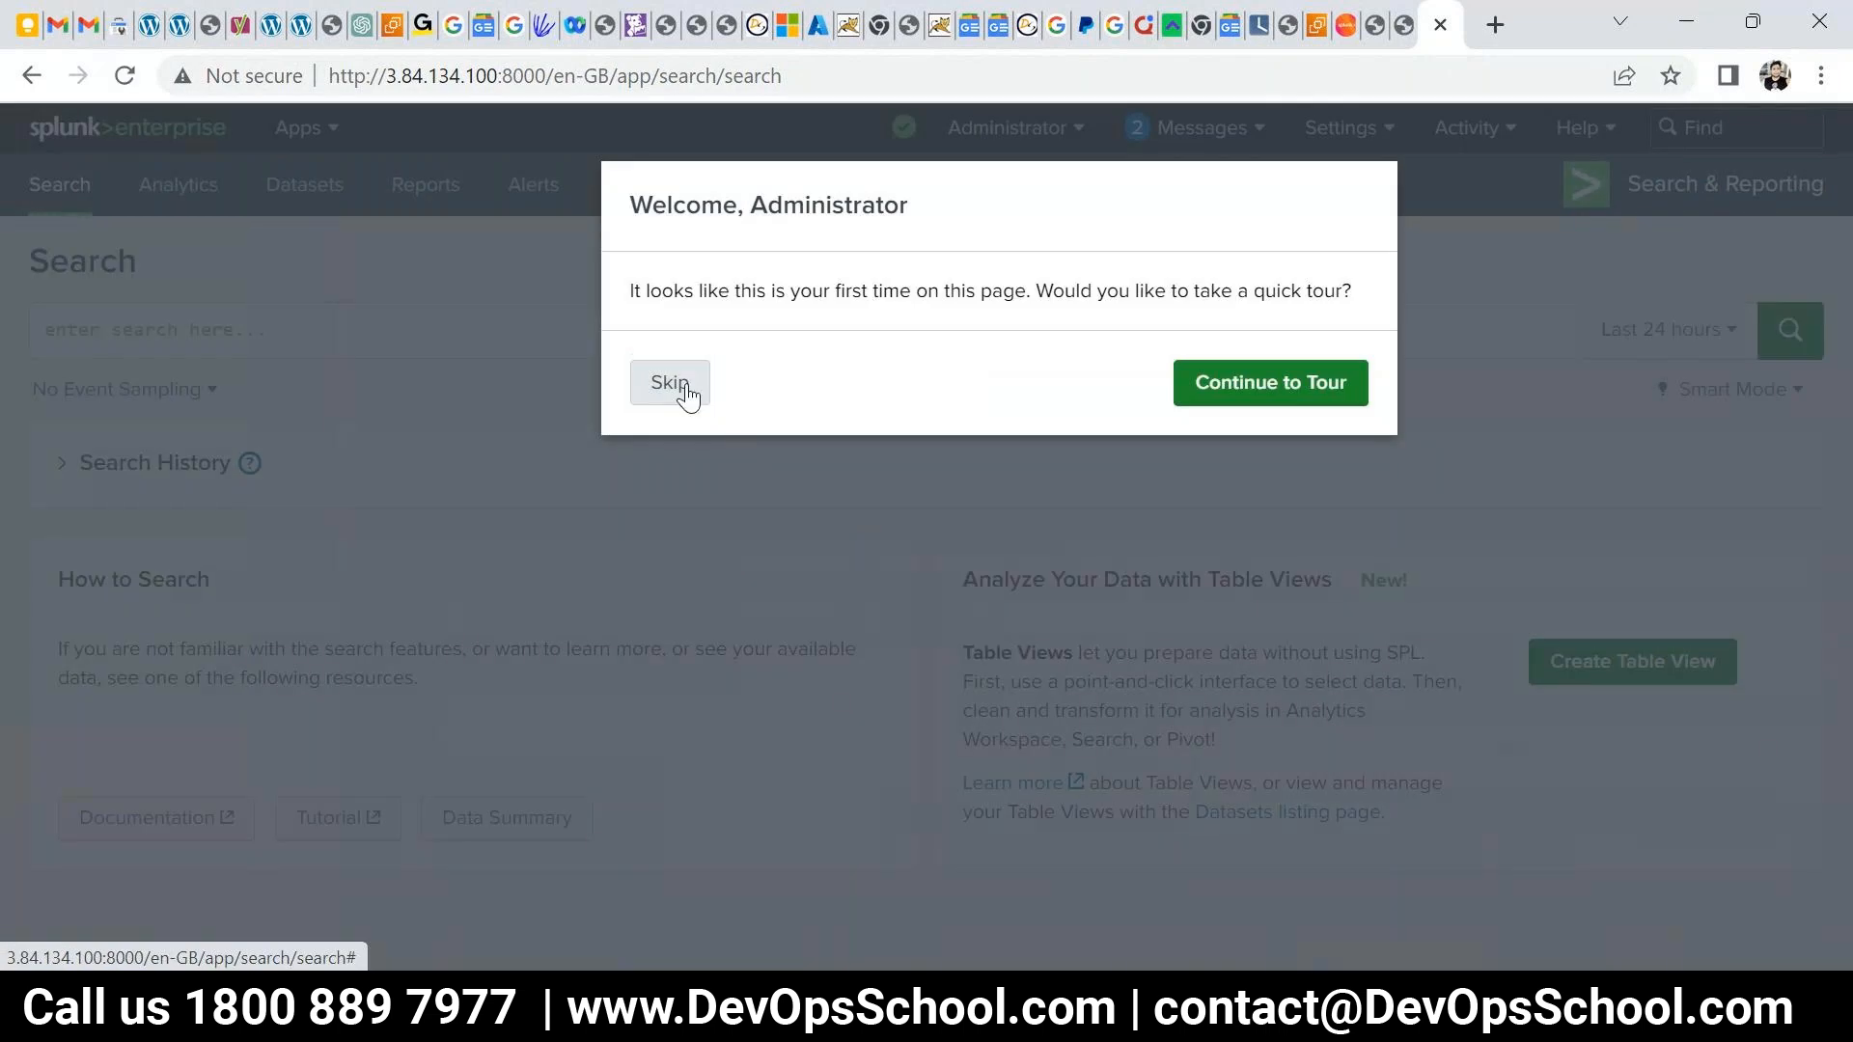
{"action": "left_click", "coordinate": [676, 385]}
{"action": "left_click", "coordinate": [375, 320]}
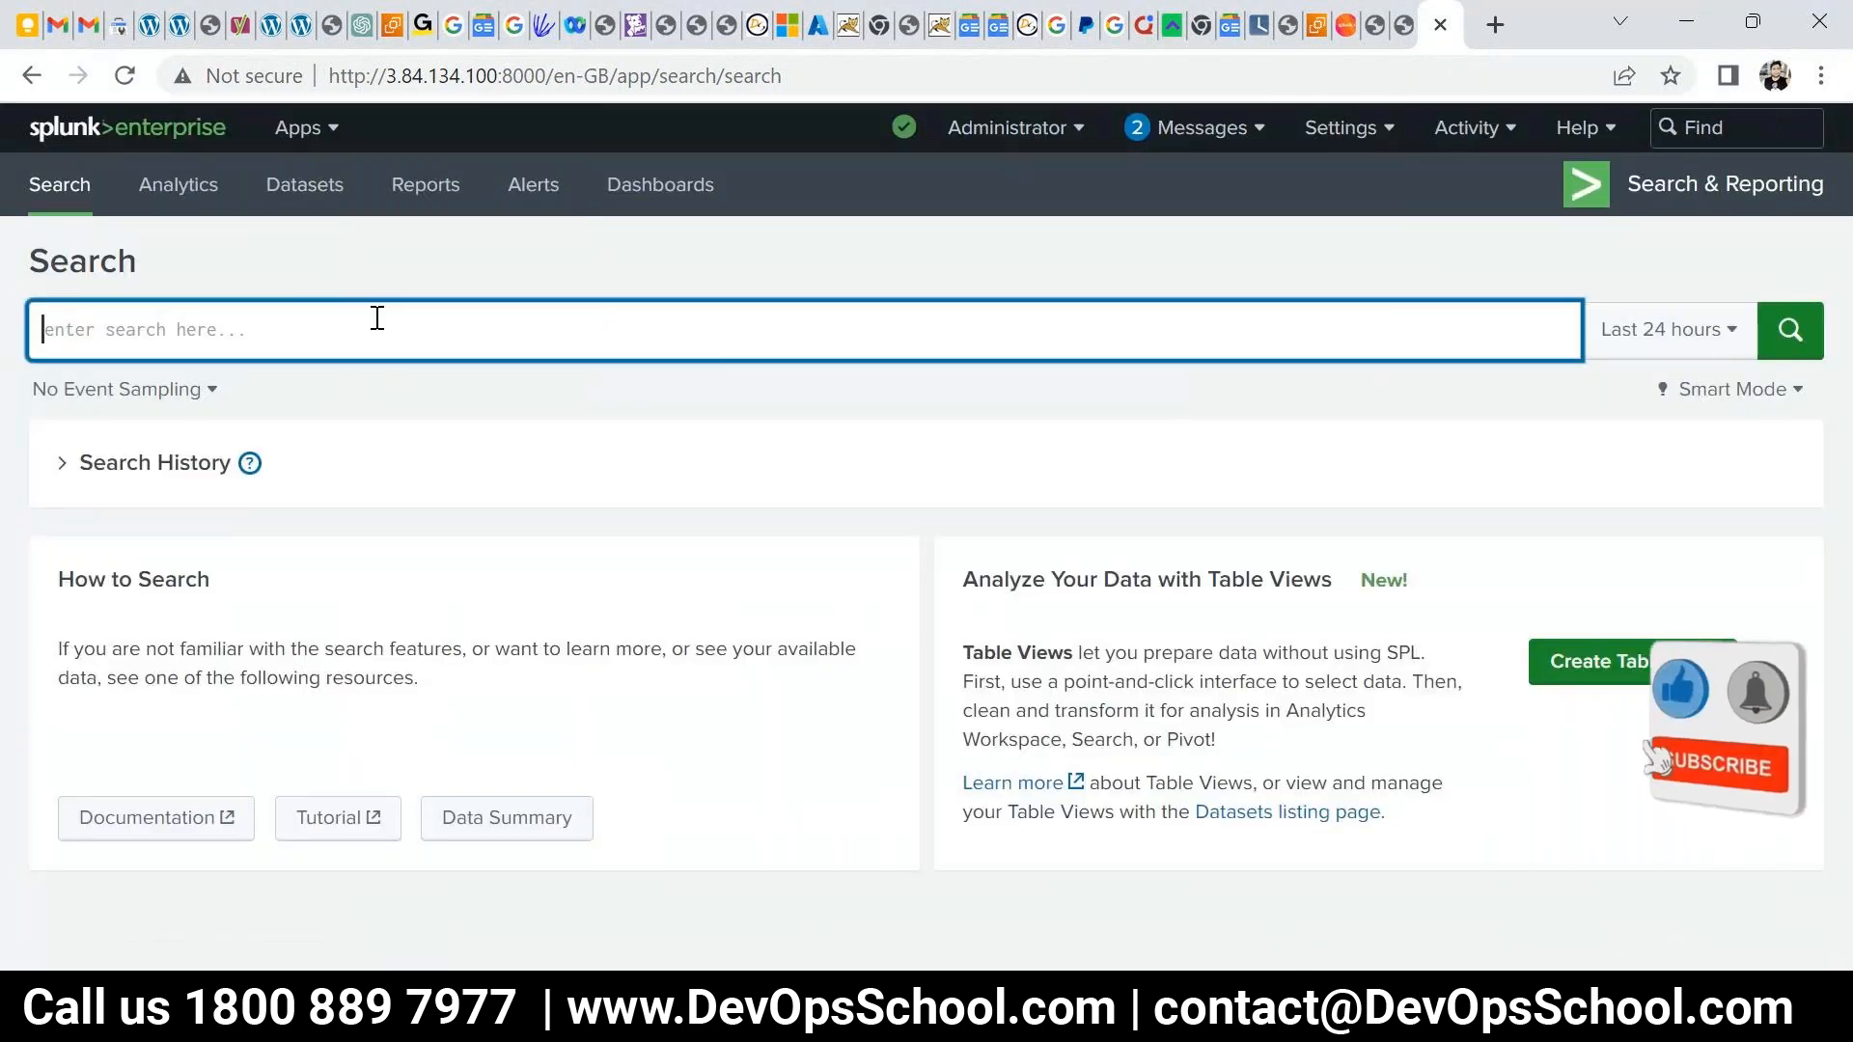
- Take a new Snipping Tool capture of the Splunk search page
{"action": "mouse_move", "coordinate": [1129, 772]}
{"action": "left_click", "coordinate": [1254, 849]}
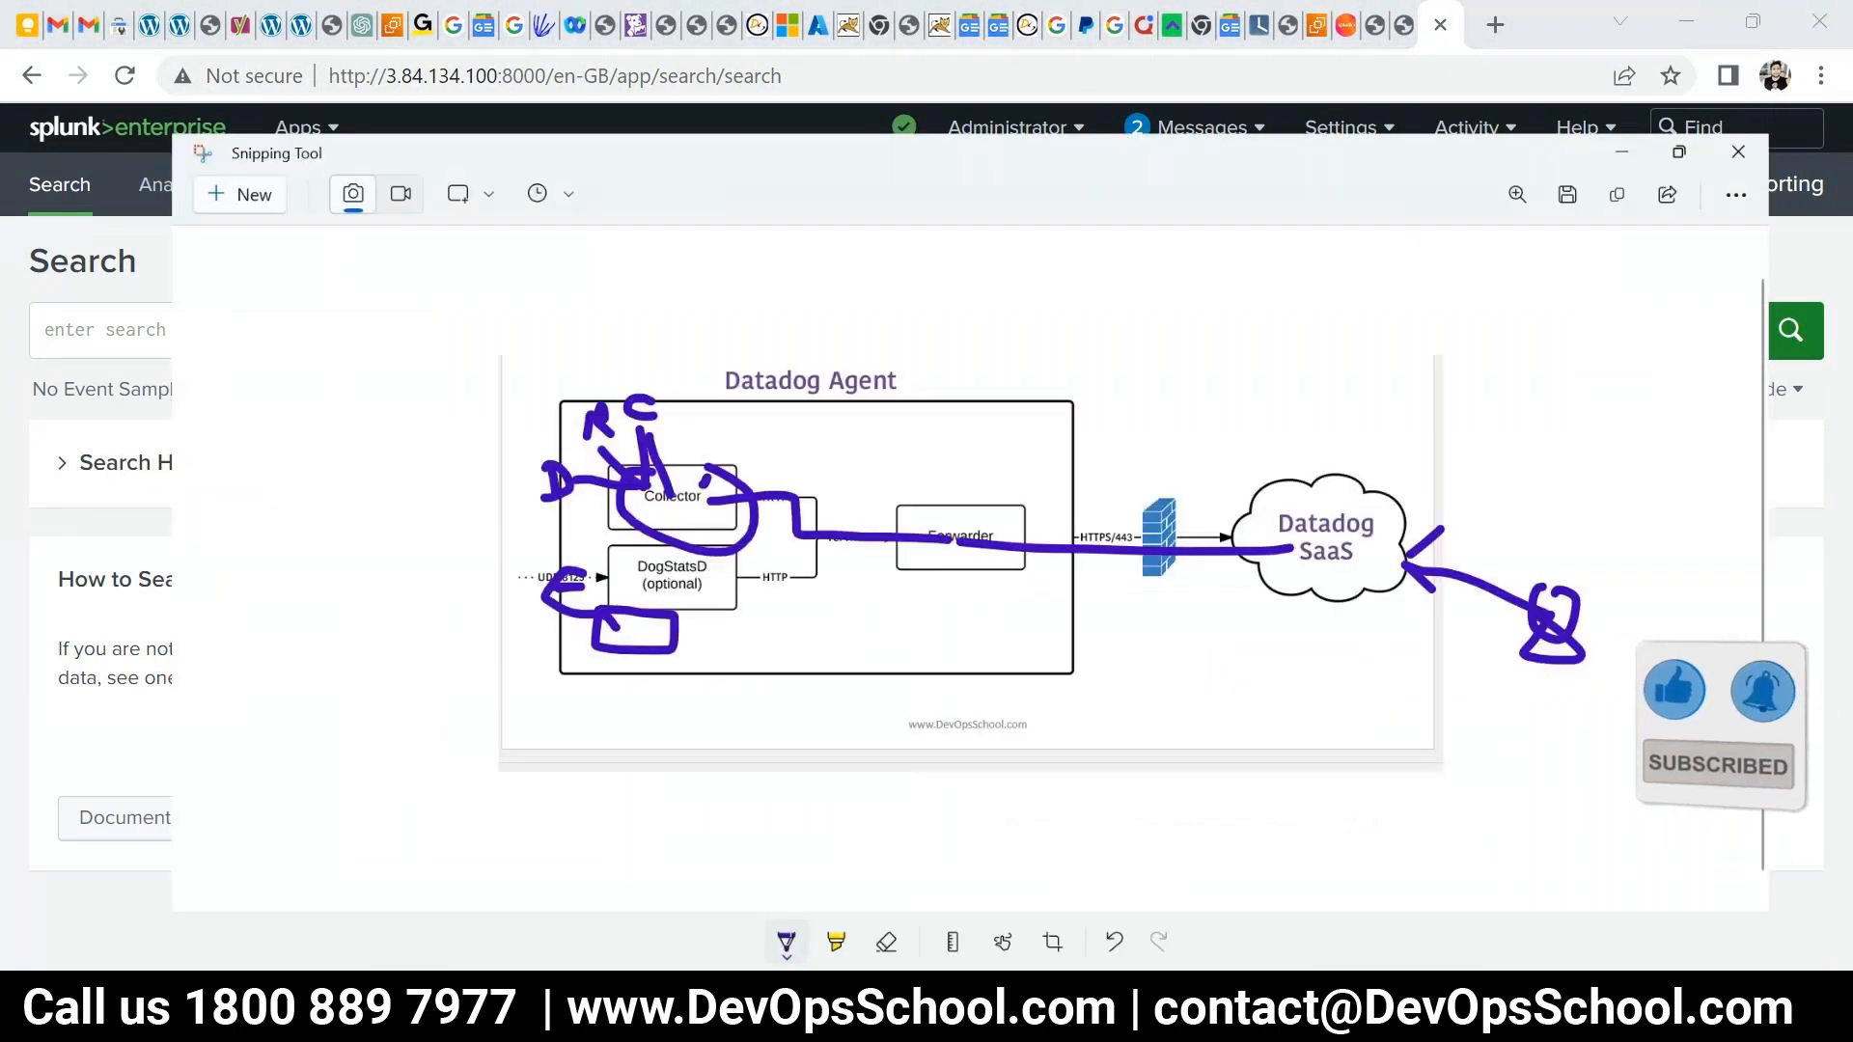
{"action": "left_click", "coordinate": [60, 77]}
{"action": "left_click_drag", "start_coordinate": [13, 103], "coordinate": [1751, 882]}
{"action": "left_click_drag", "start_coordinate": [7, 354], "coordinate": [45, 389]}
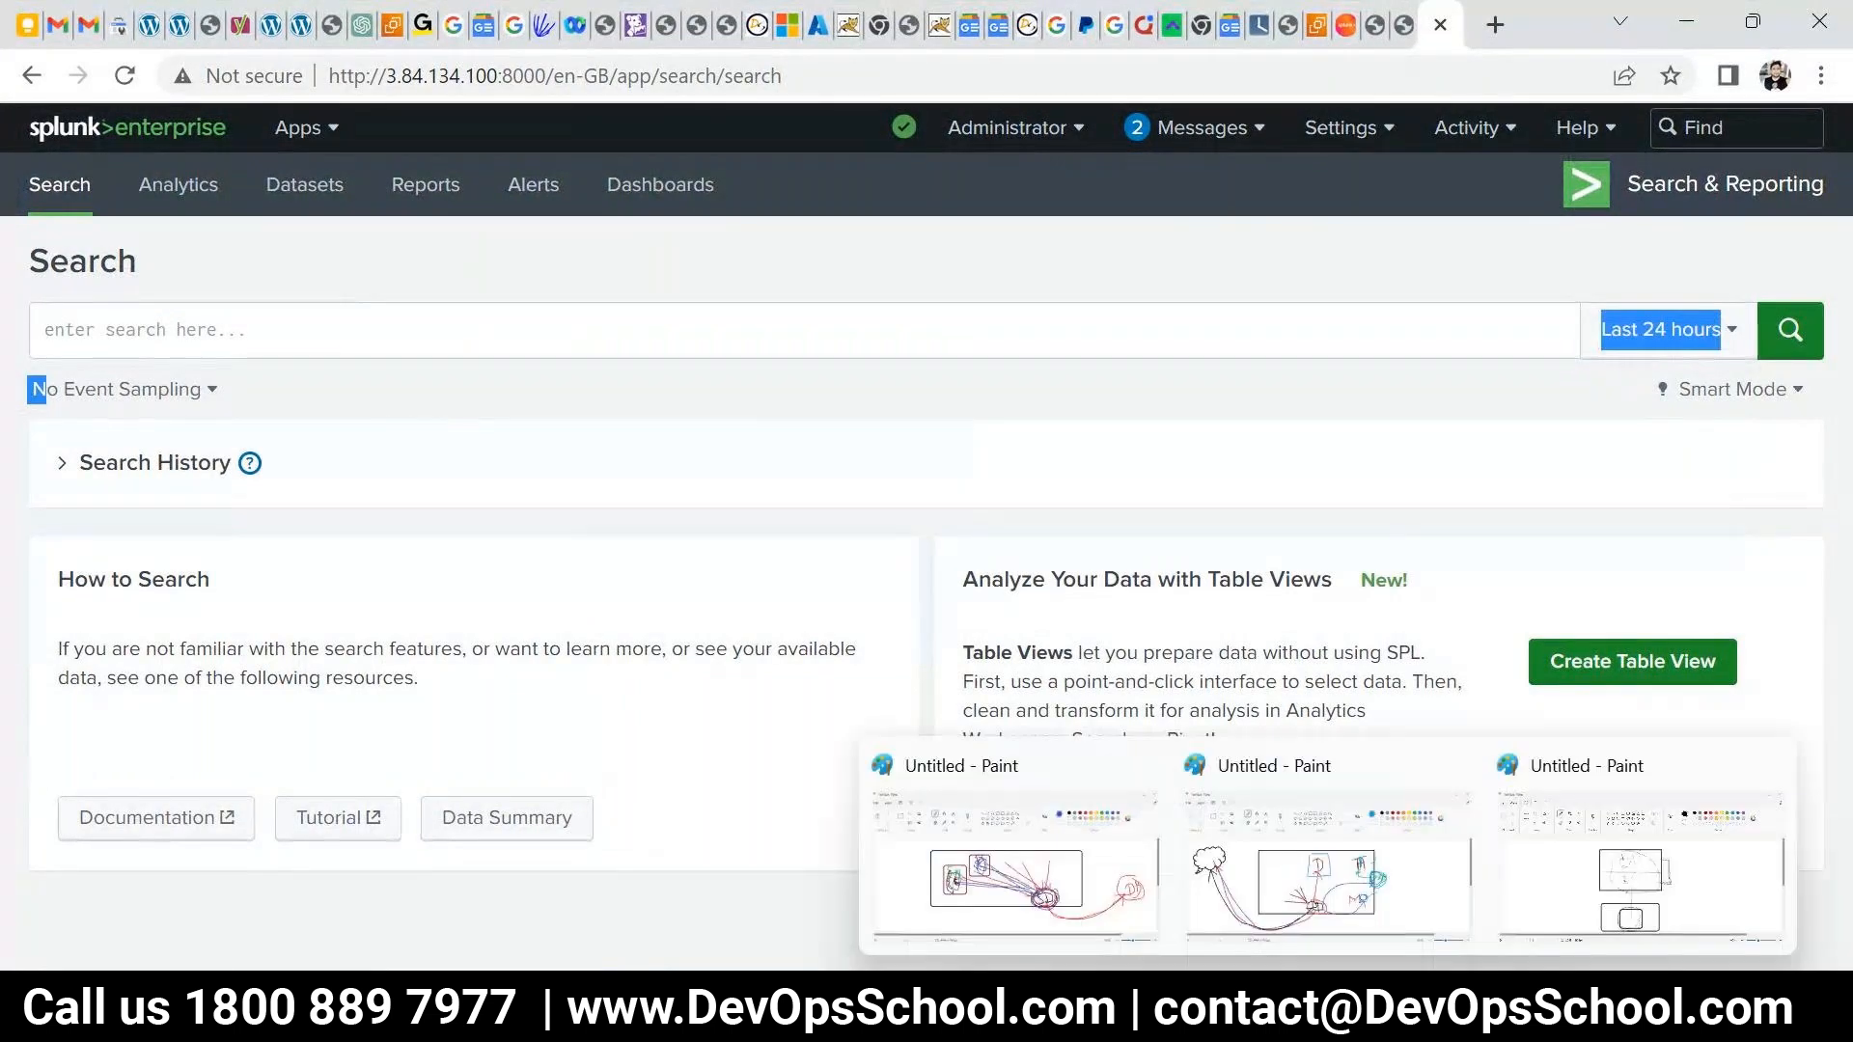
- Maximize the capture and draw a purple loop around the search box
{"action": "left_click", "coordinate": [1382, 1013]}
{"action": "left_click", "coordinate": [1604, 354]}
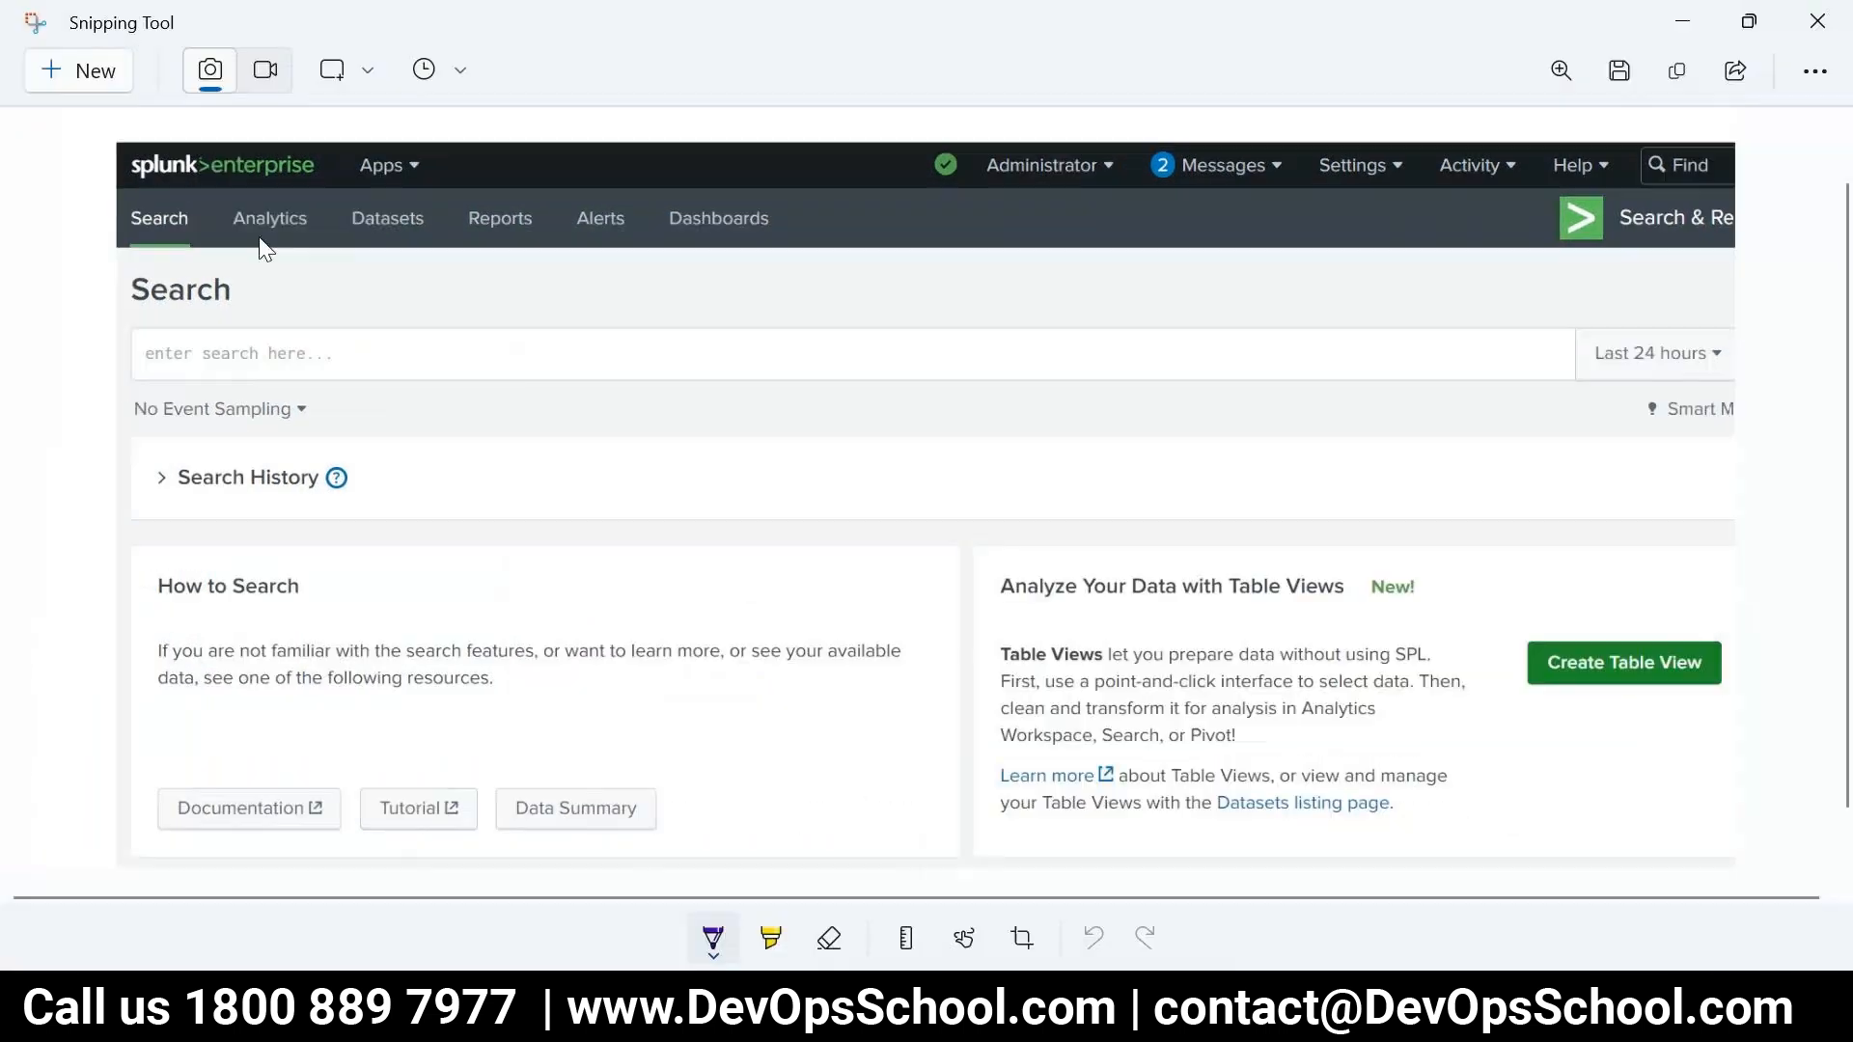
{"action": "mouse_move", "coordinate": [415, 333]}
{"action": "left_mouse_down"}
{"action": "mouse_move", "coordinate": [1228, 385]}
{"action": "mouse_move", "coordinate": [337, 308]}
{"action": "left_mouse_up"}
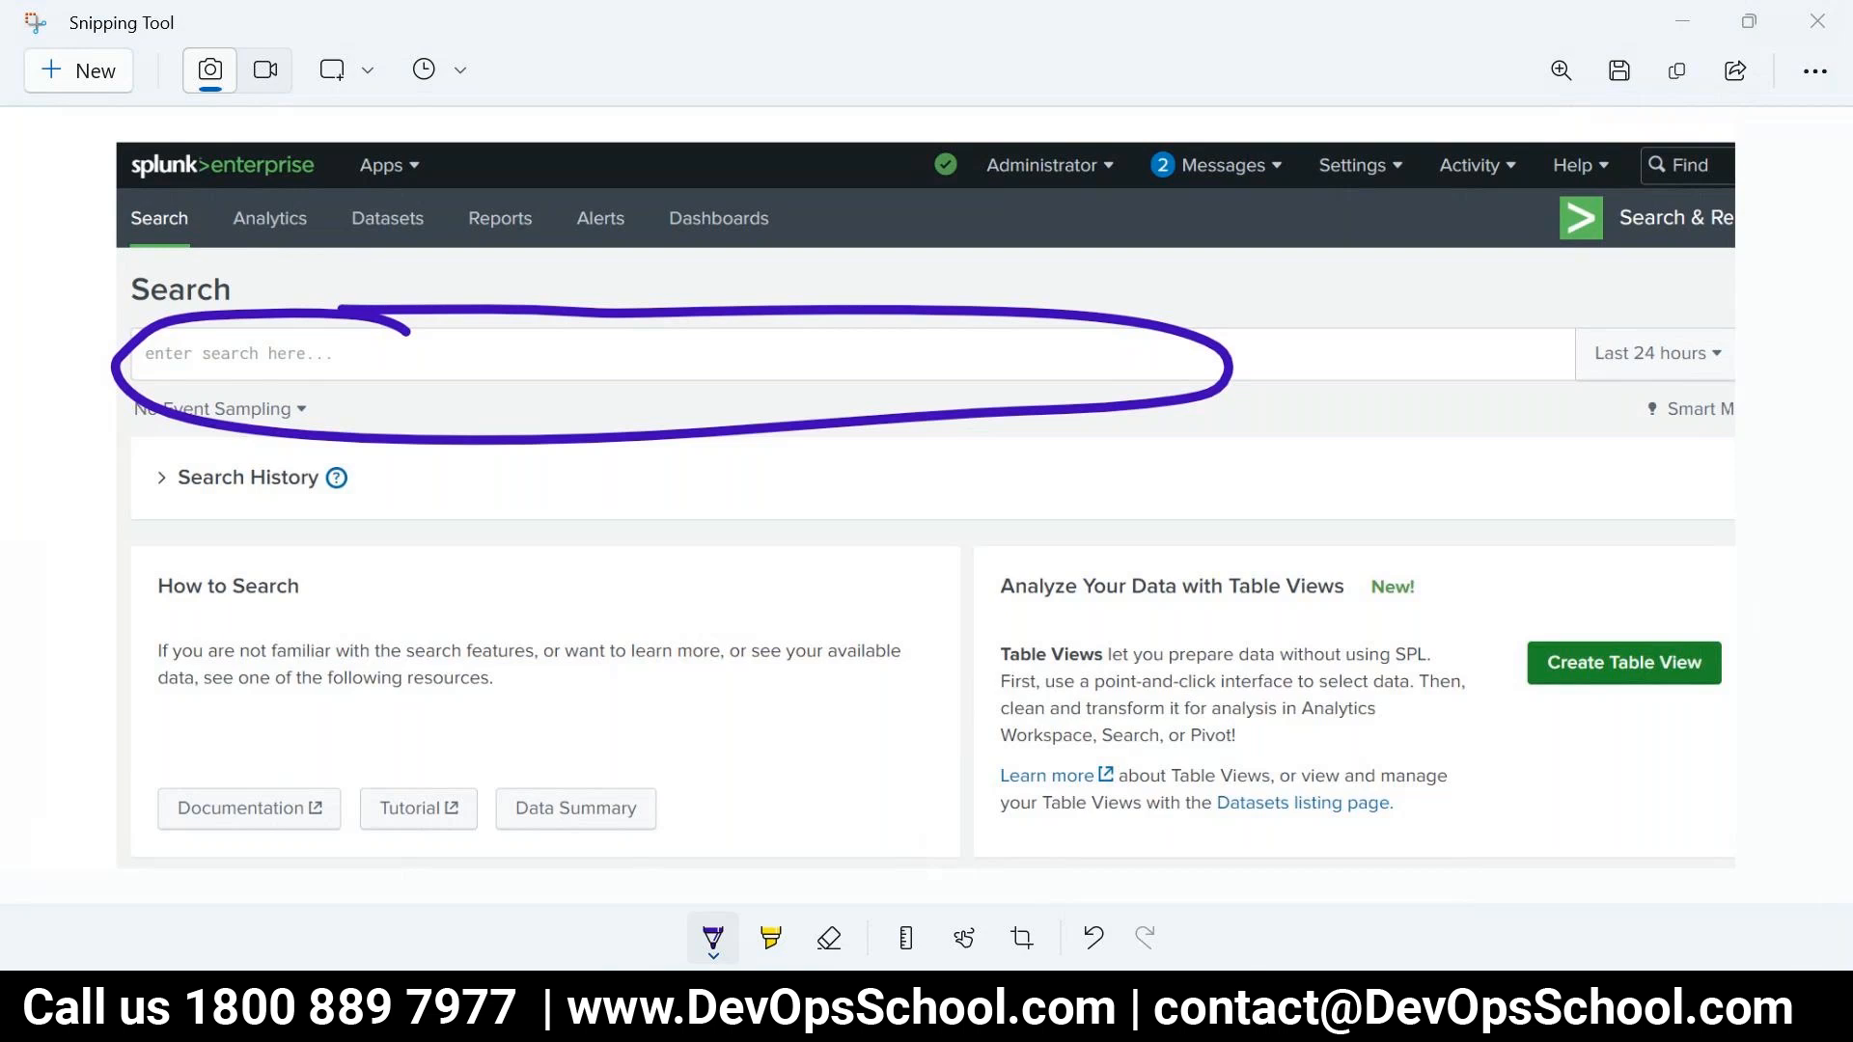
{"action": "key", "text": "alt+Tab"}
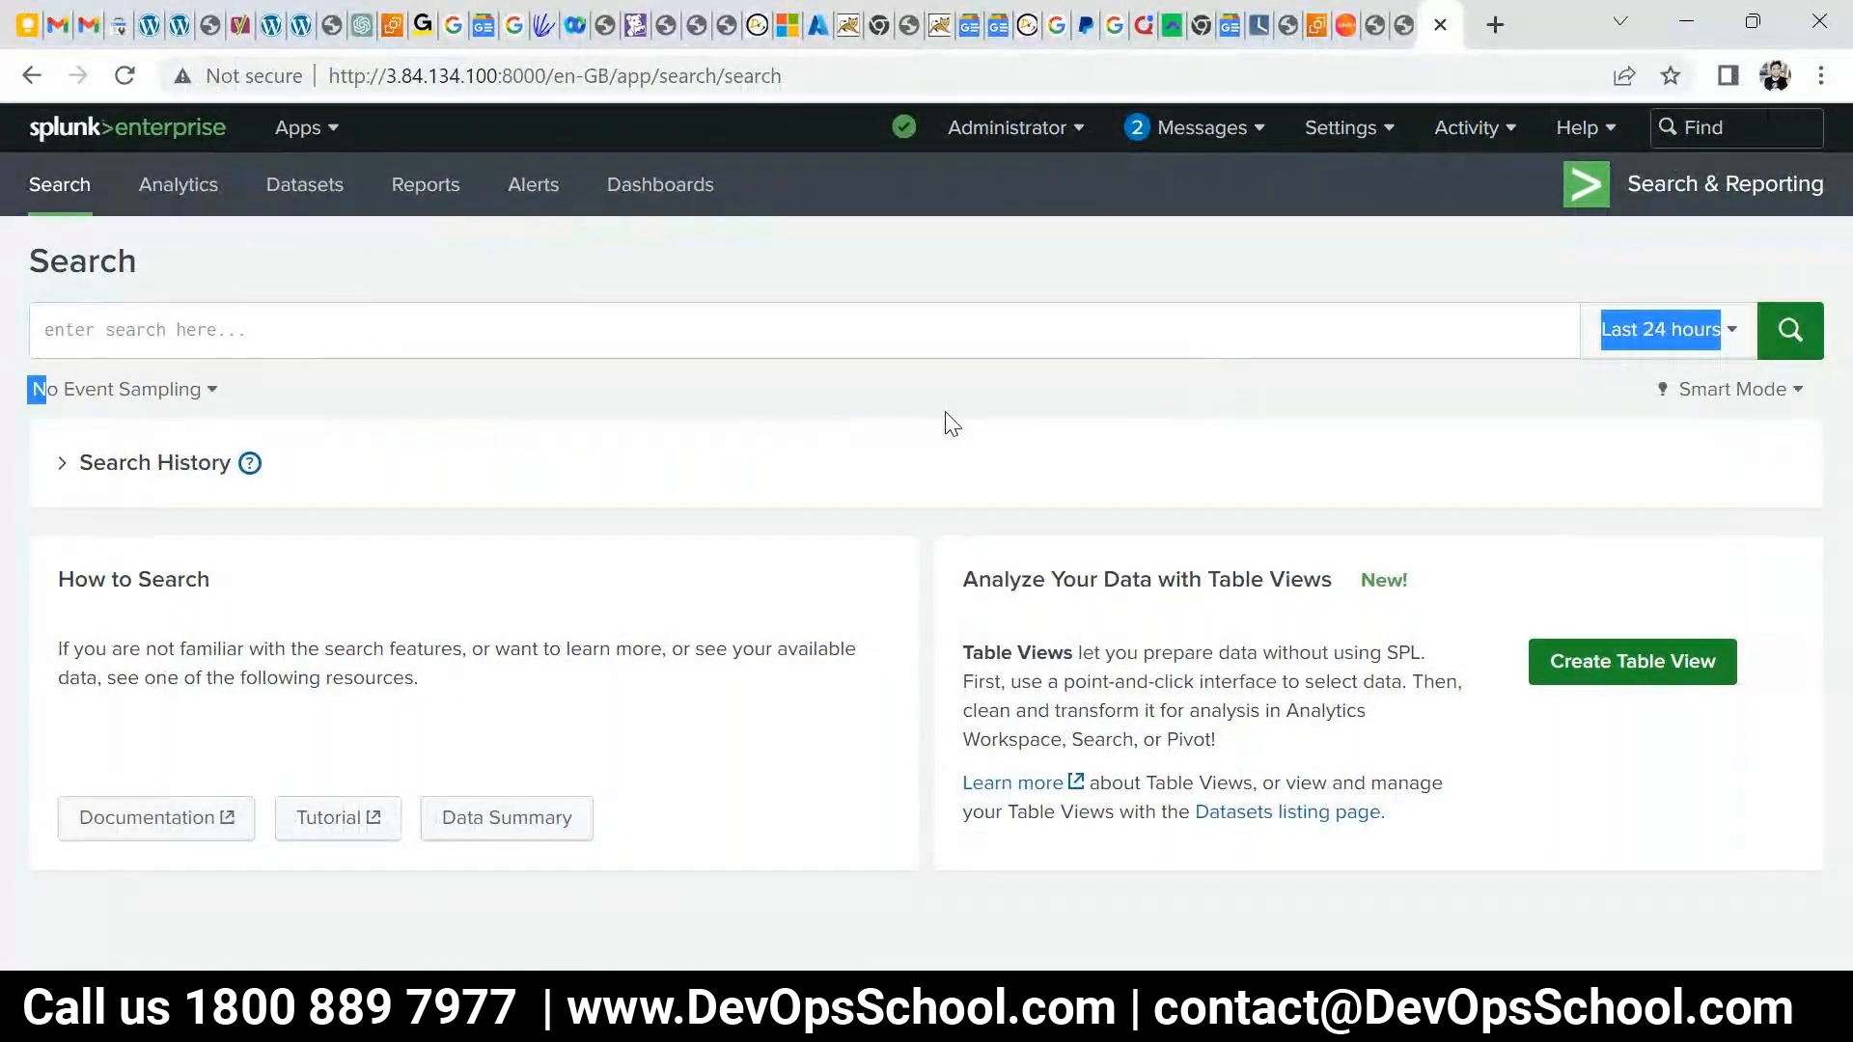
- Go to Settings > Indexes, browse the 12 indexes noting main, and start a New Index
{"action": "left_click", "coordinate": [1332, 133]}
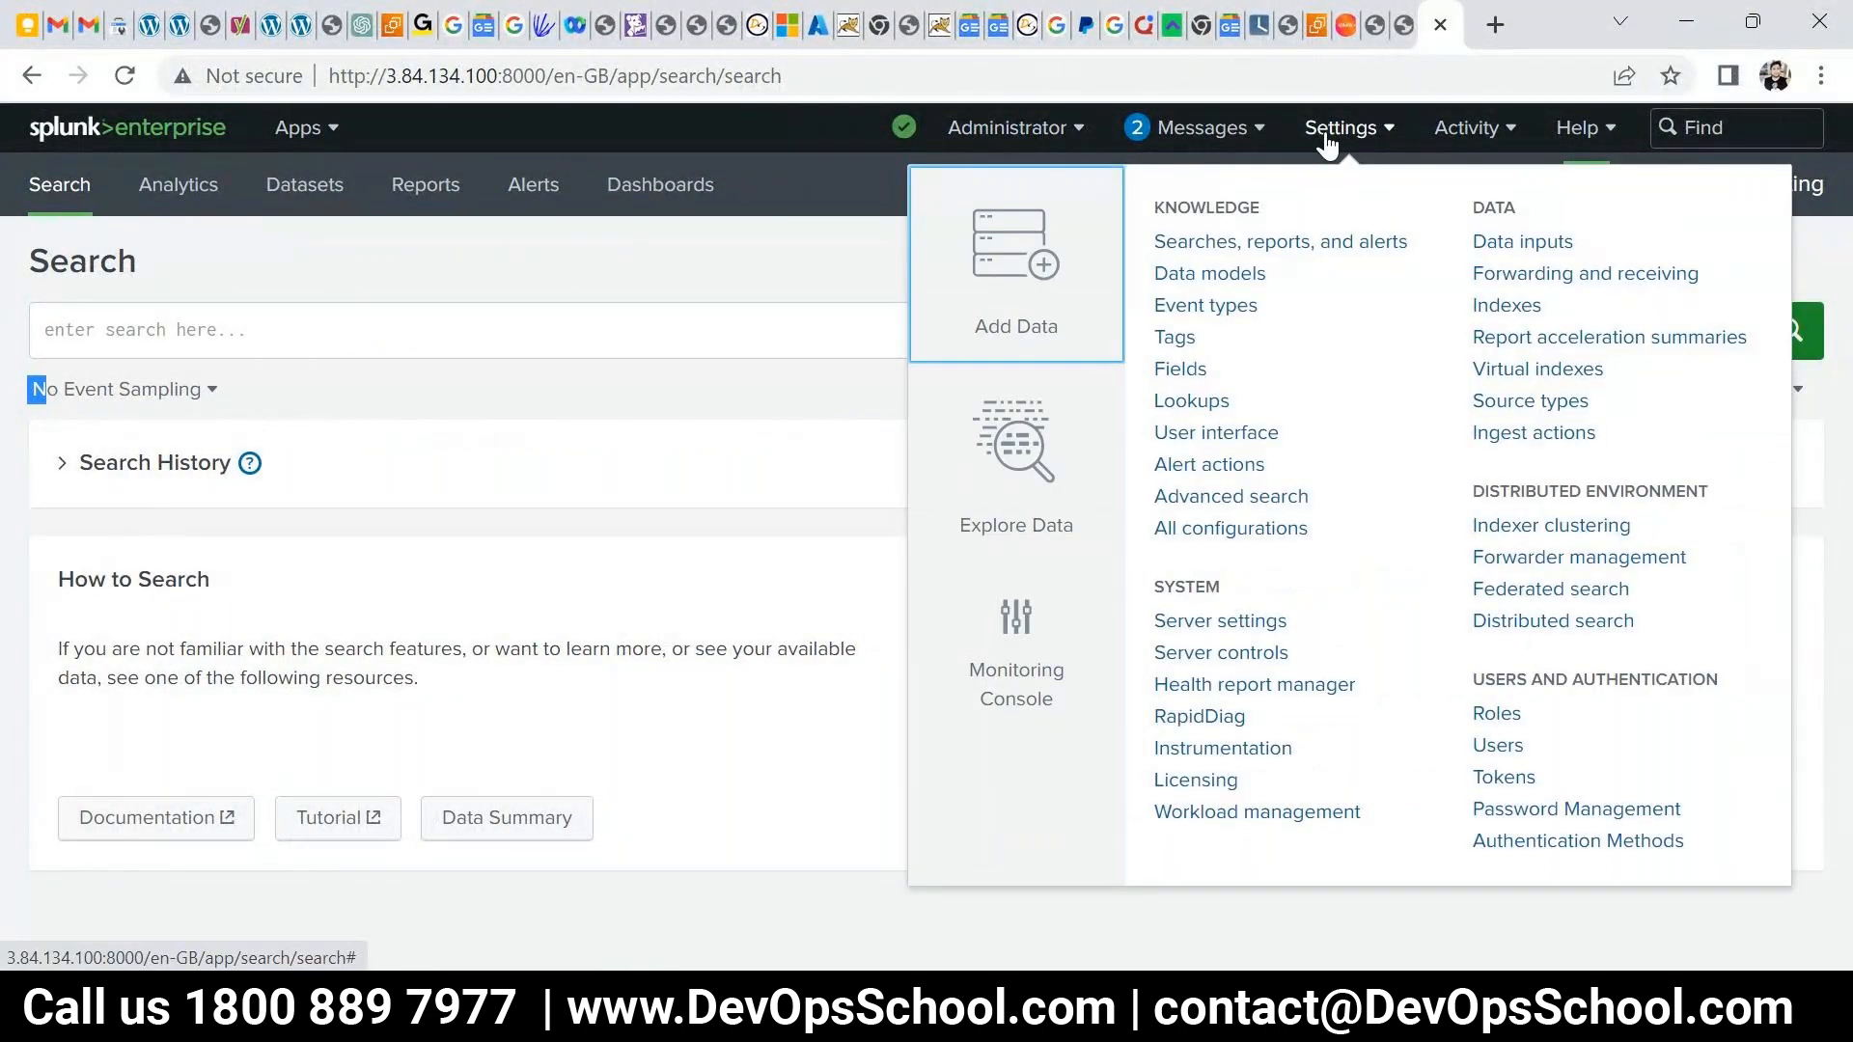
{"action": "left_click", "coordinate": [1507, 306]}
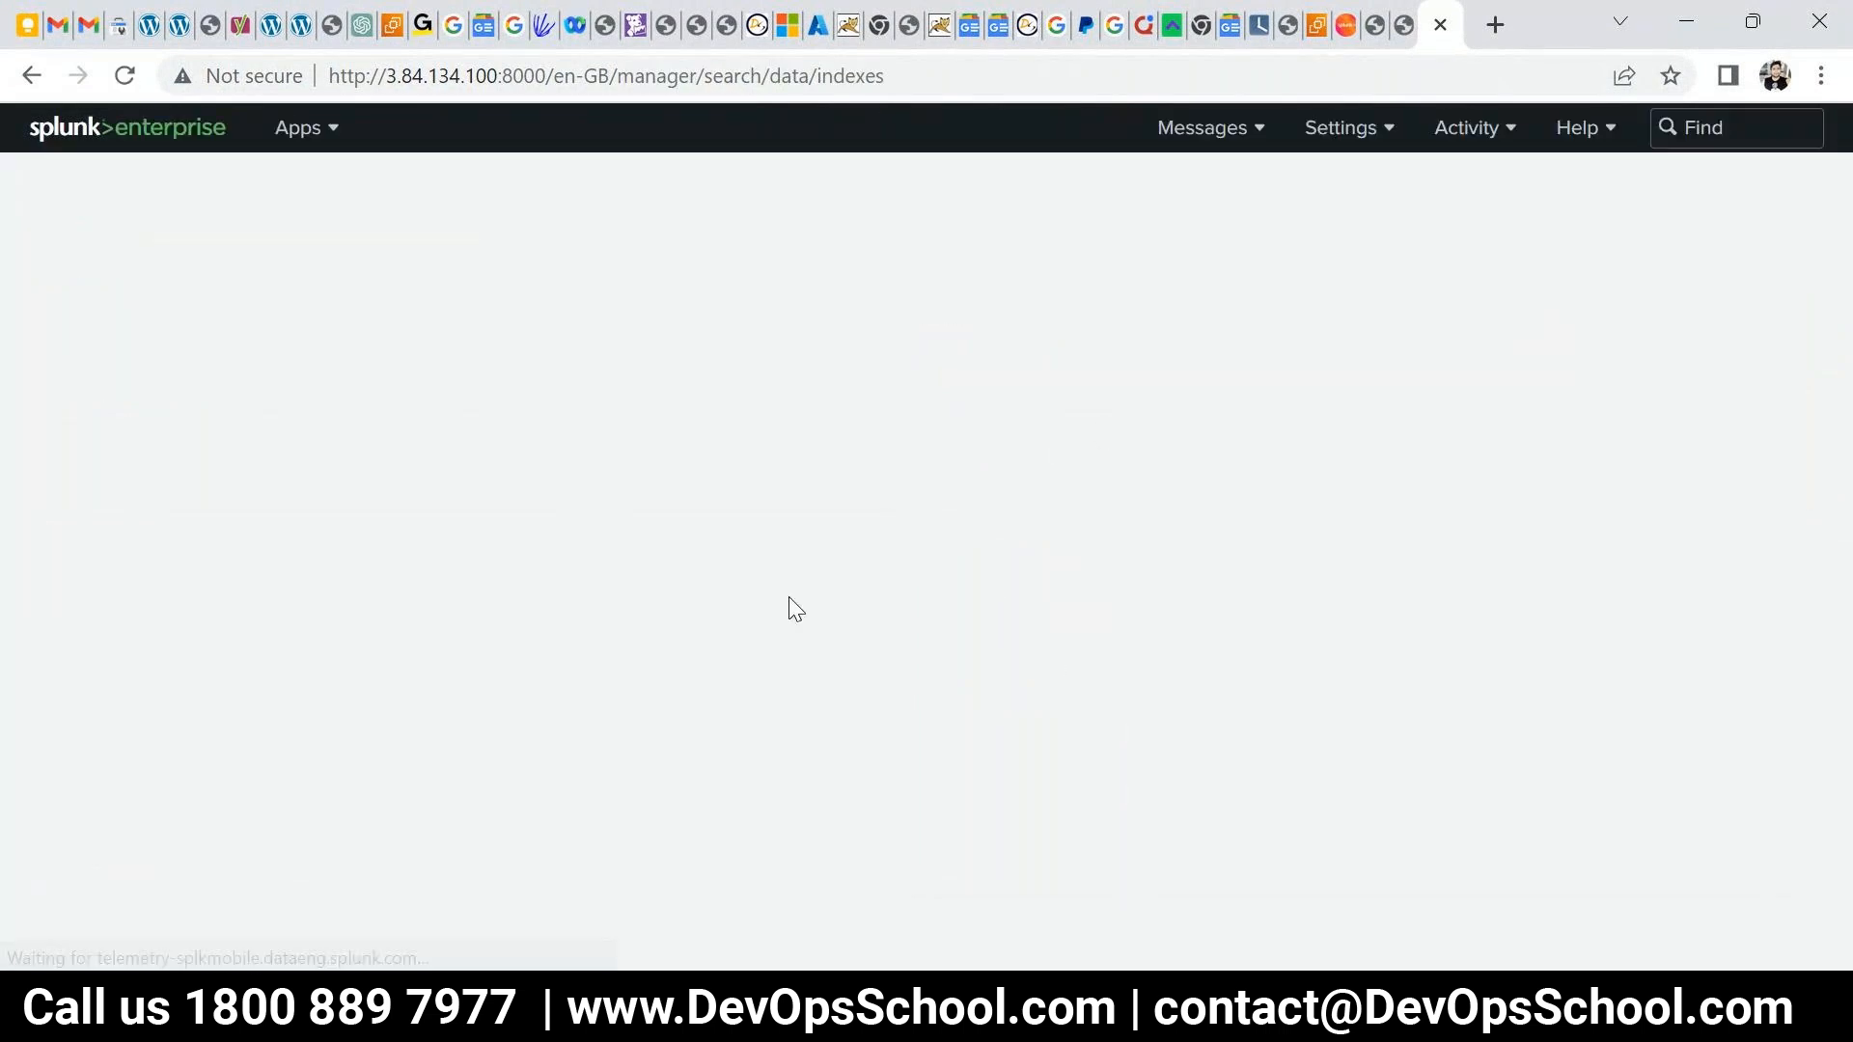
{"action": "scroll", "coordinate": [795, 602], "scroll_direction": "down", "scroll_amount": 5}
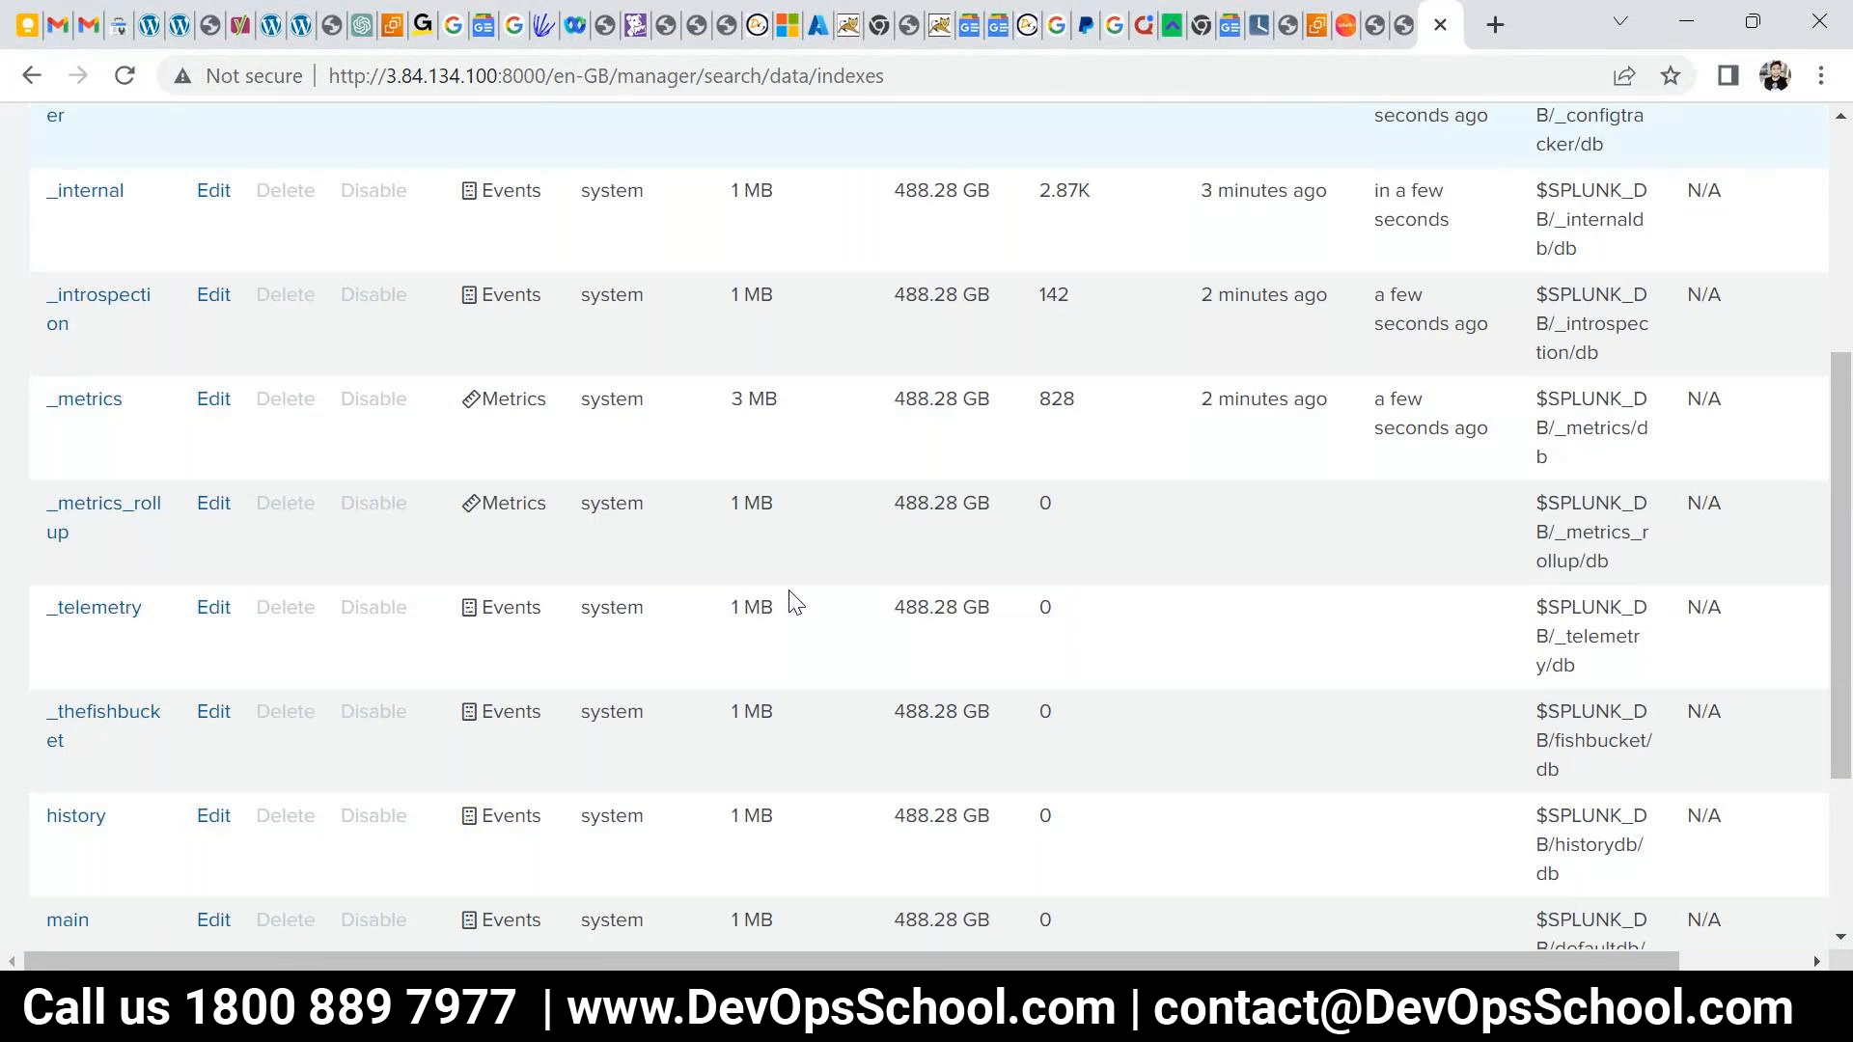
{"action": "scroll", "coordinate": [795, 603], "scroll_direction": "up", "scroll_amount": 5}
{"action": "scroll", "coordinate": [512, 640], "scroll_direction": "down", "scroll_amount": 8}
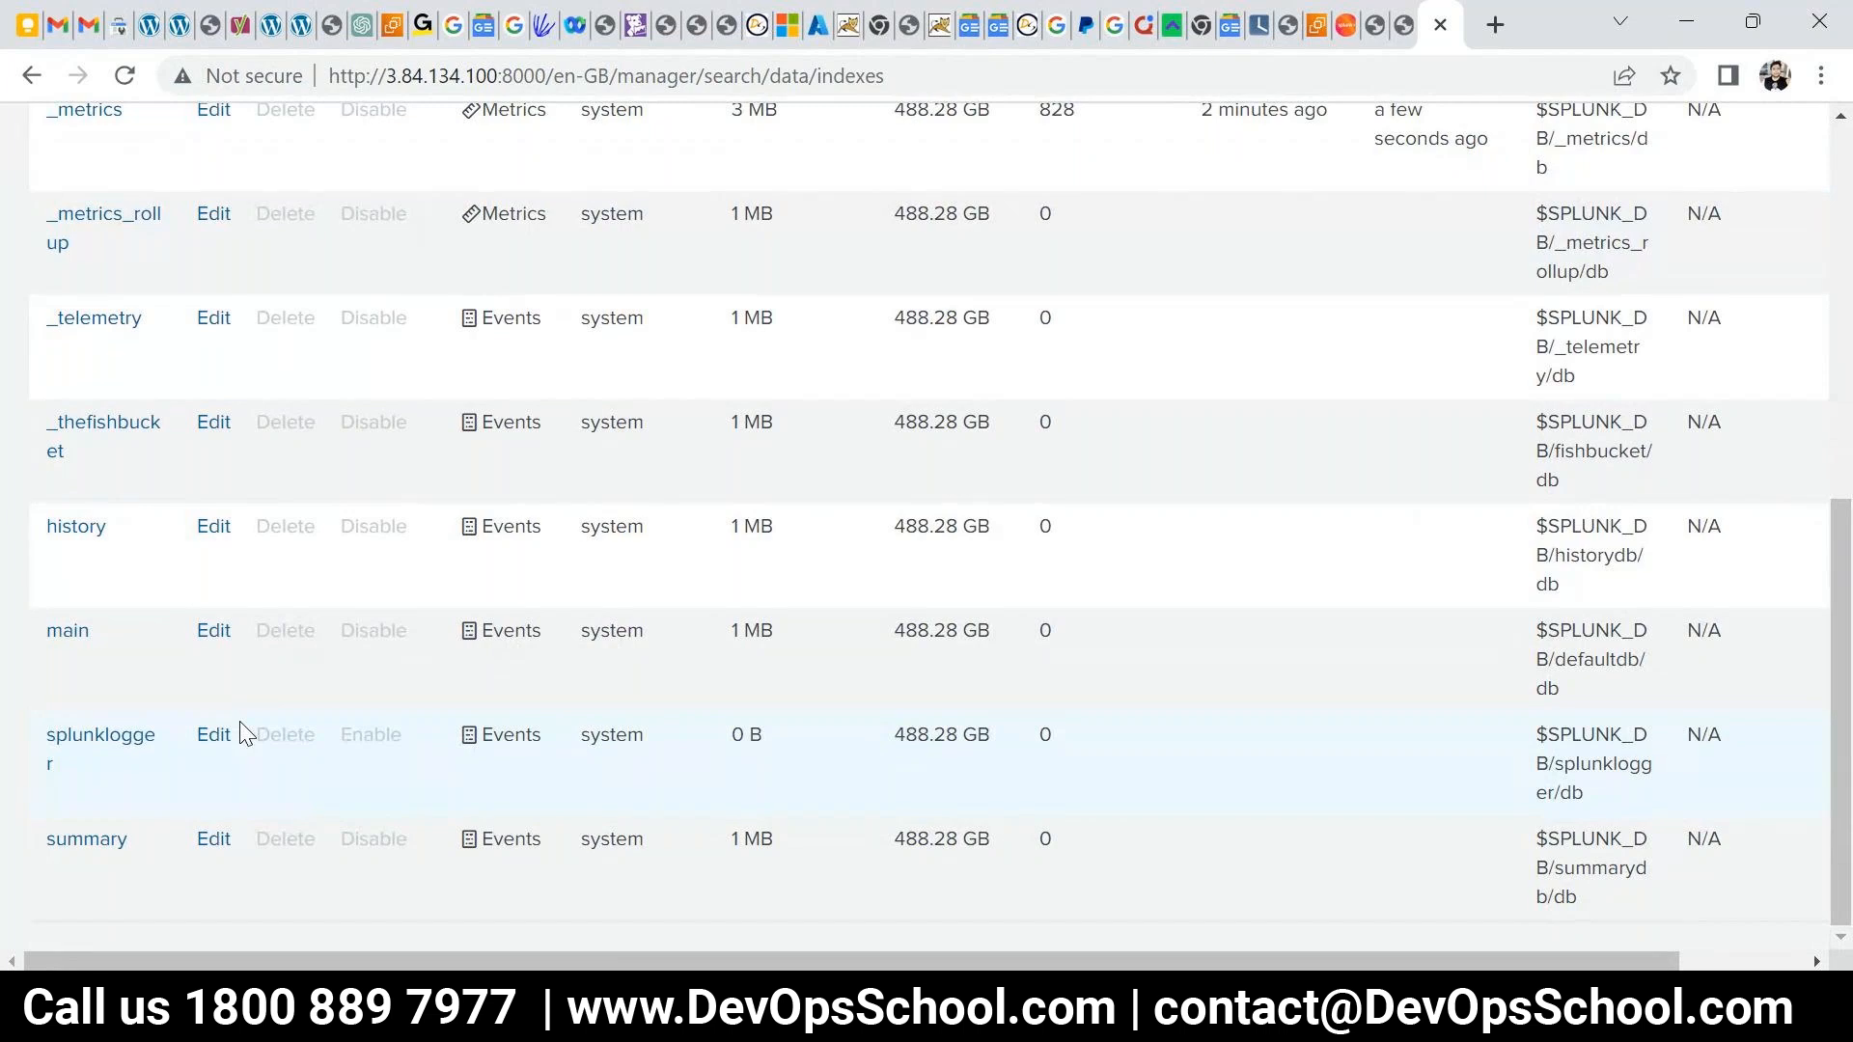
{"action": "left_click_drag", "start_coordinate": [89, 630], "coordinate": [59, 628]}
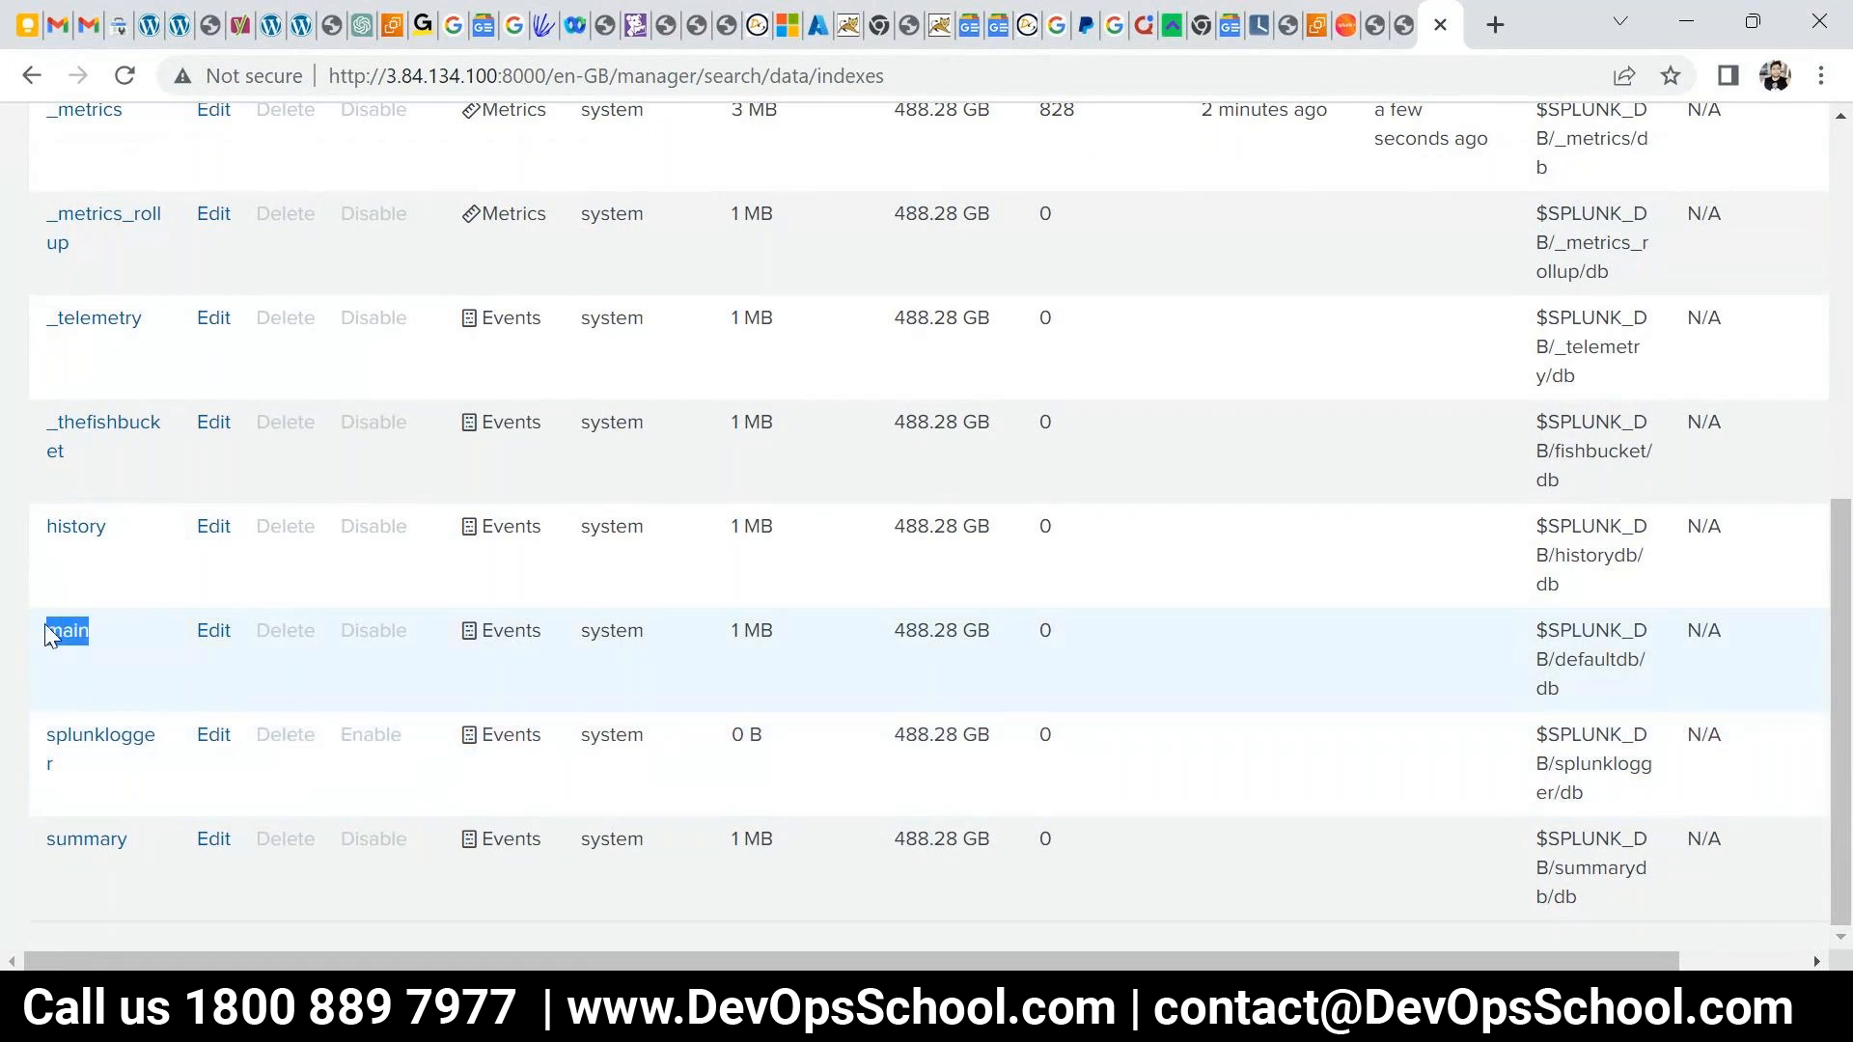
{"action": "scroll", "coordinate": [1088, 740], "scroll_direction": "up", "scroll_amount": 9}
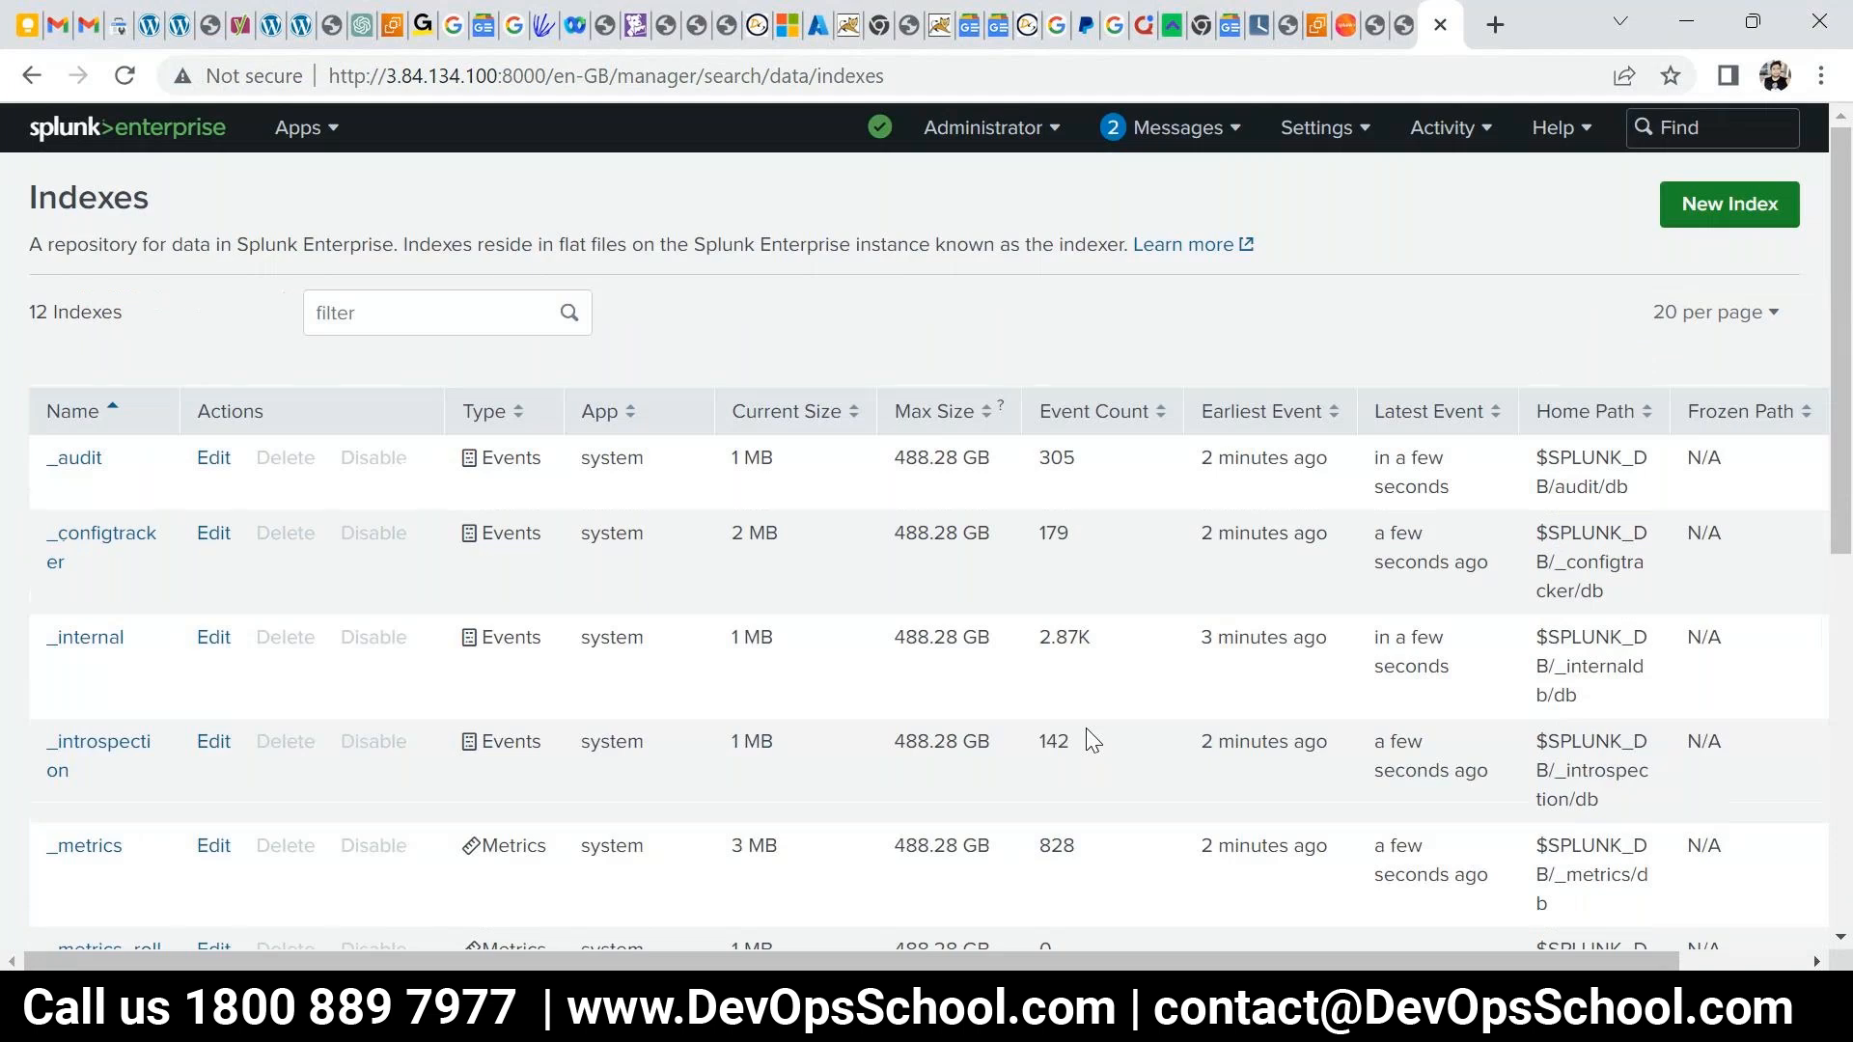
{"action": "left_click", "coordinate": [1693, 205]}
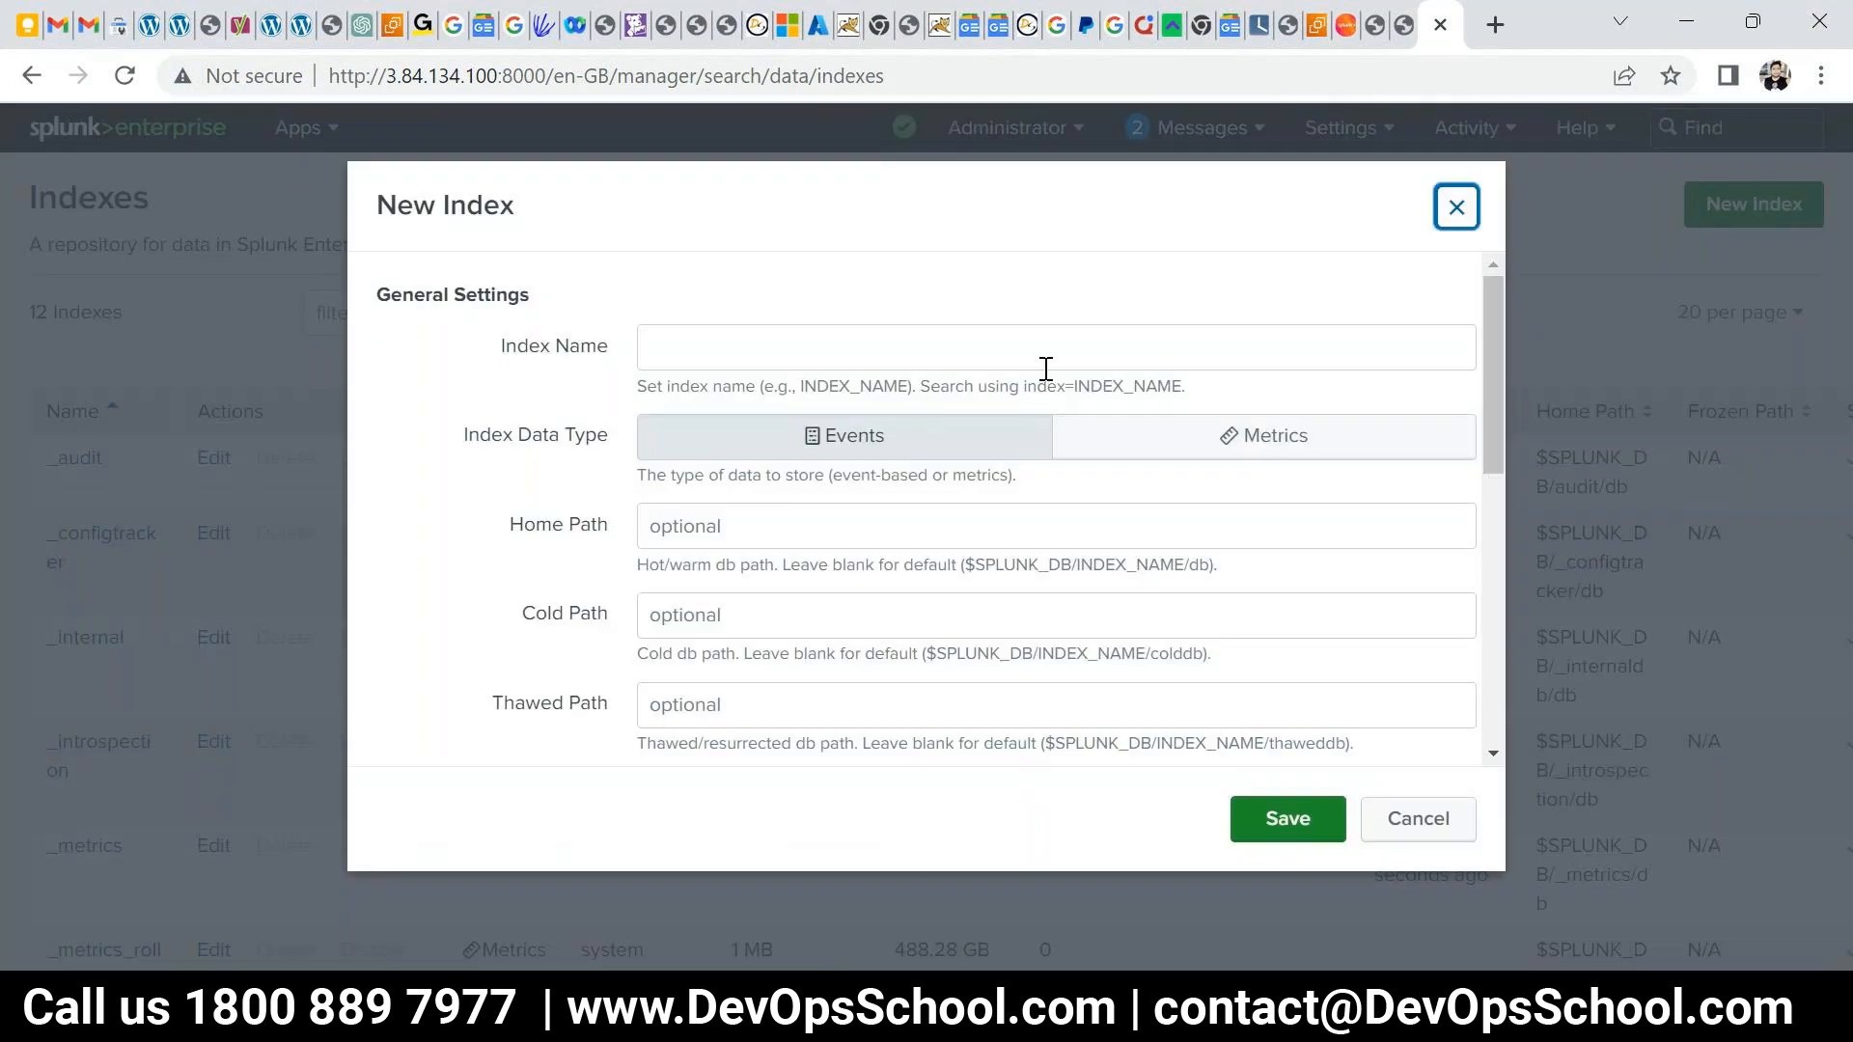
- Name the new events index, keep the default home path and 500 GB maximum, and save it
{"action": "left_click", "coordinate": [944, 356]}
{"action": "type", "text": "rajesh"}
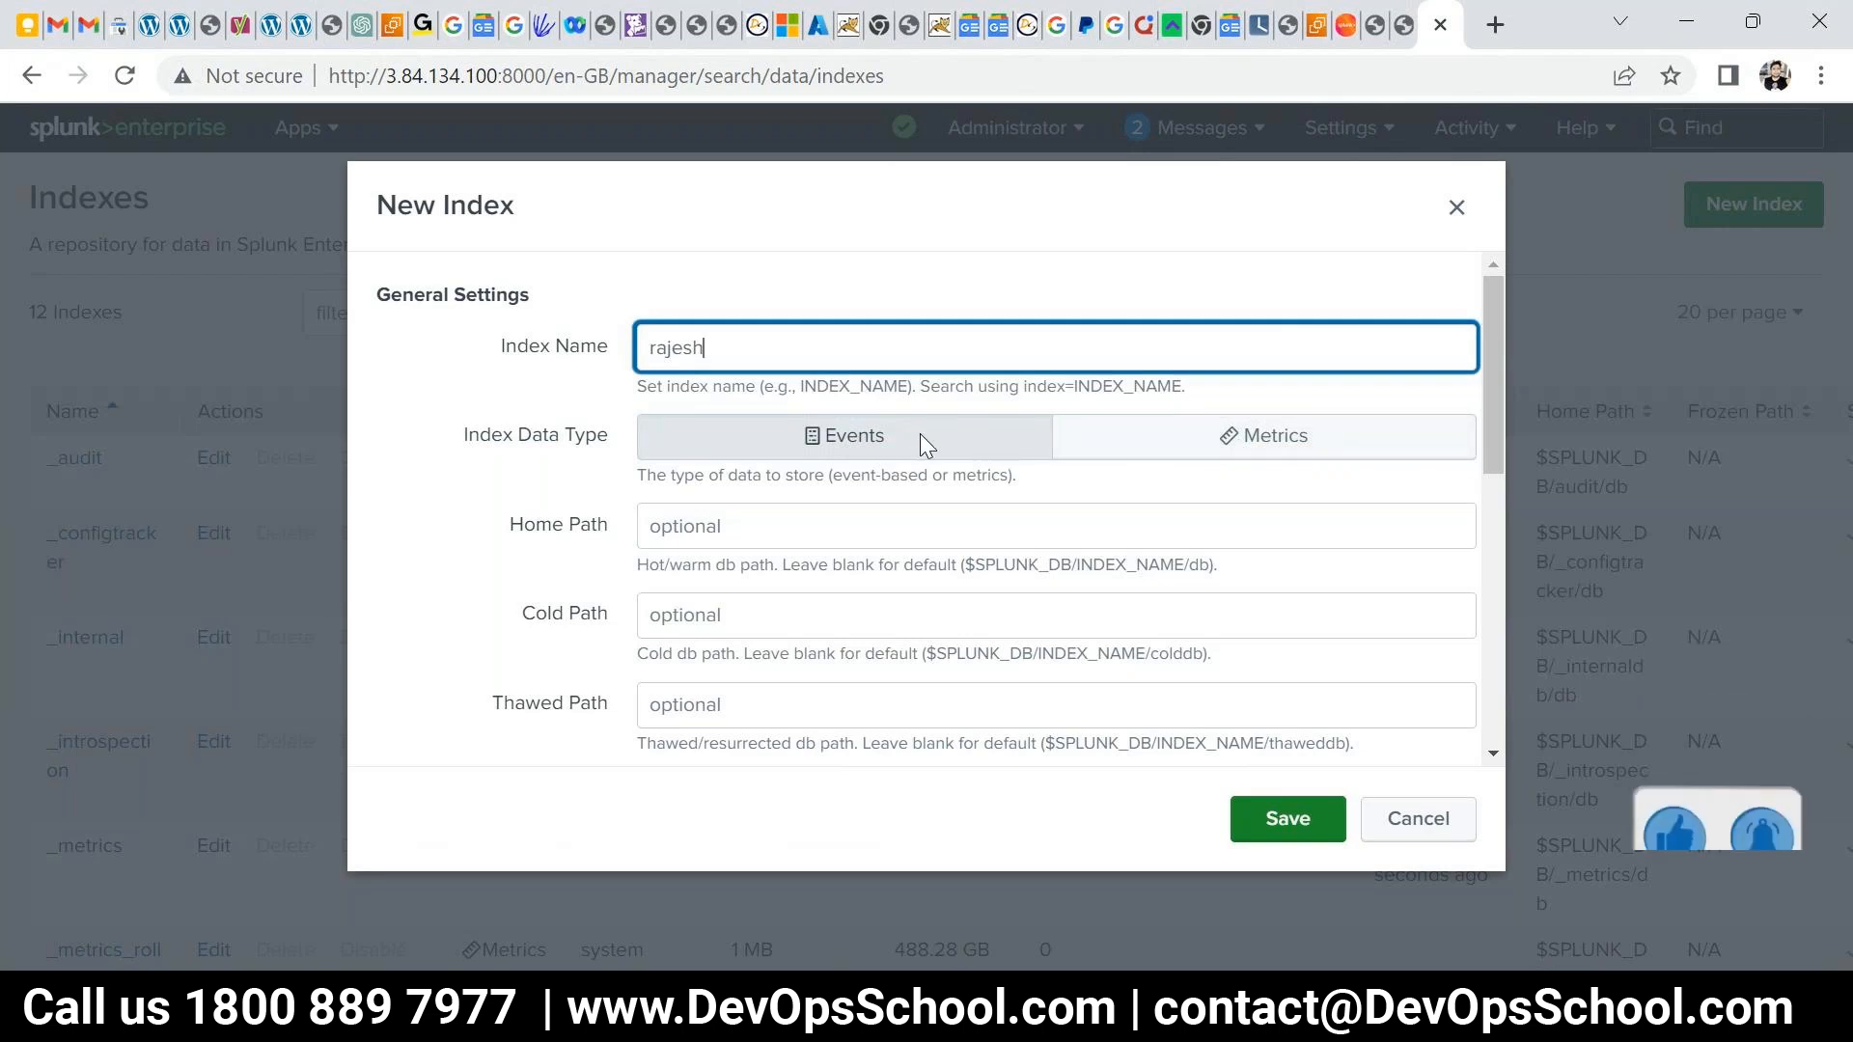
{"action": "left_click", "coordinate": [771, 525]}
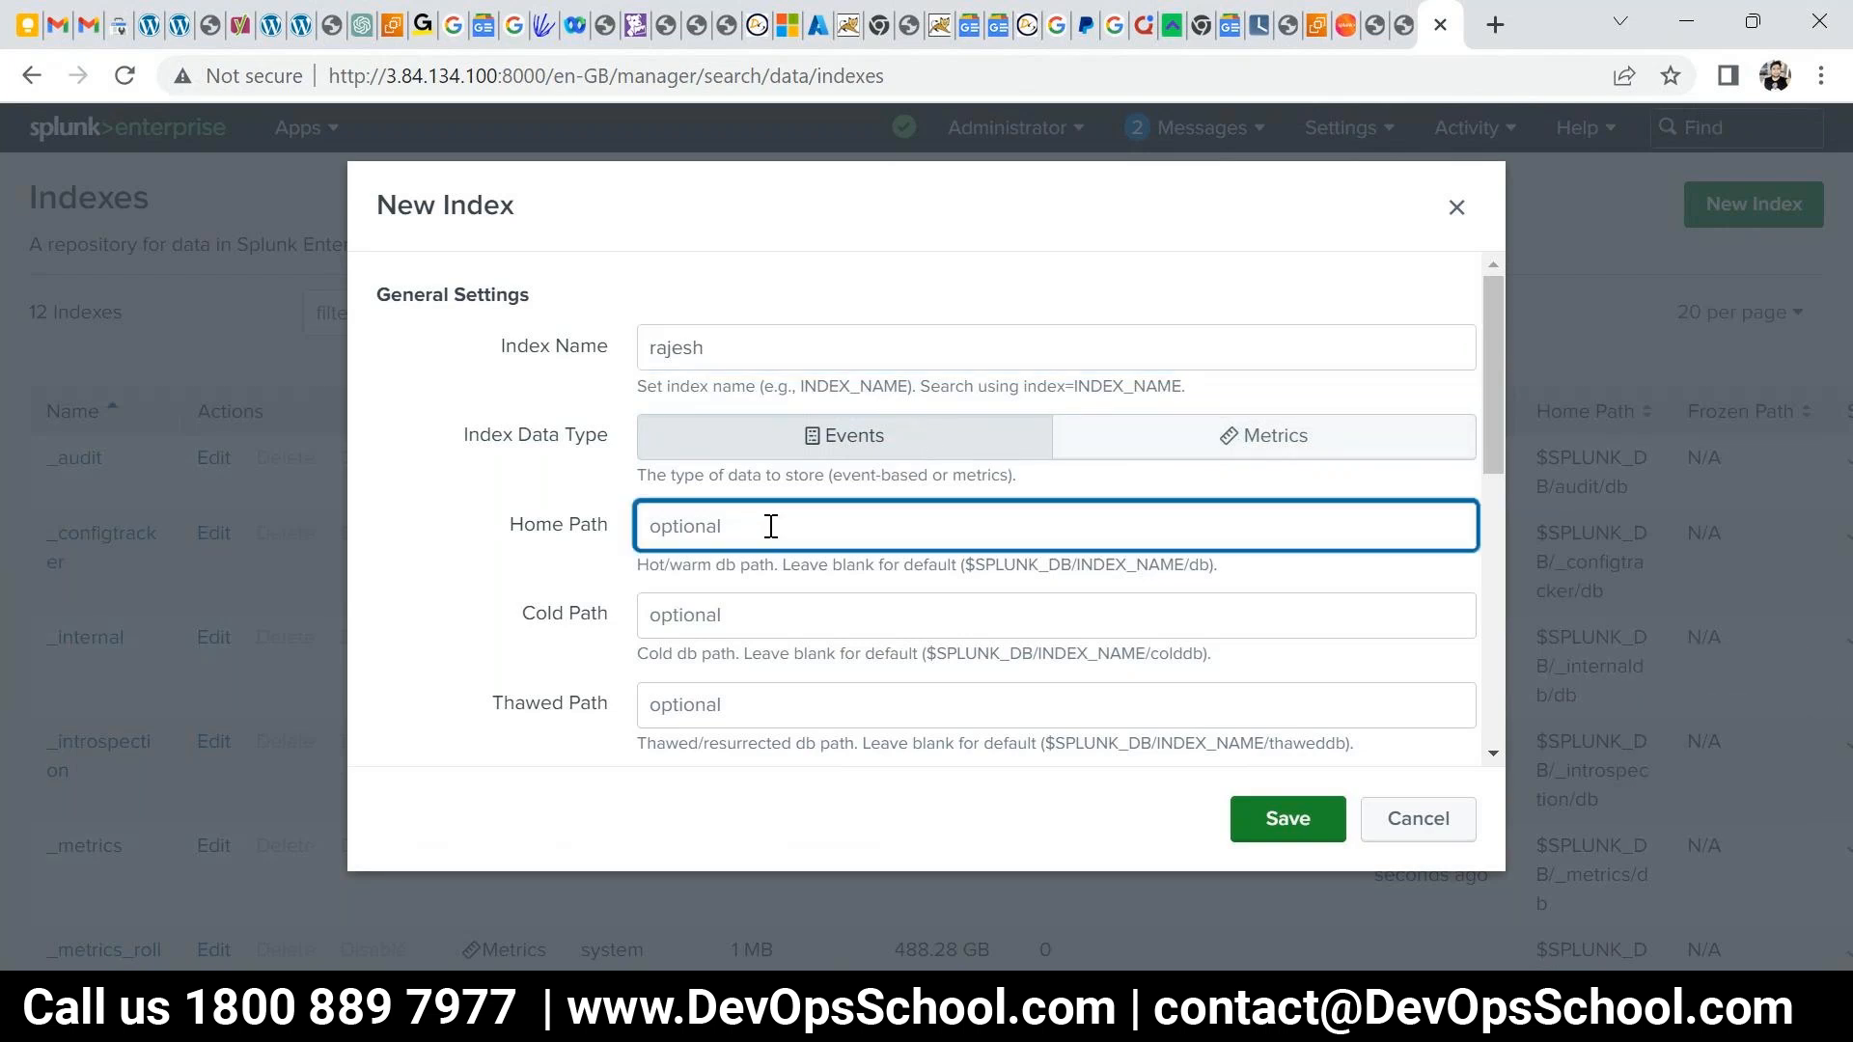
{"action": "left_click_drag", "start_coordinate": [962, 565], "coordinate": [1216, 563]}
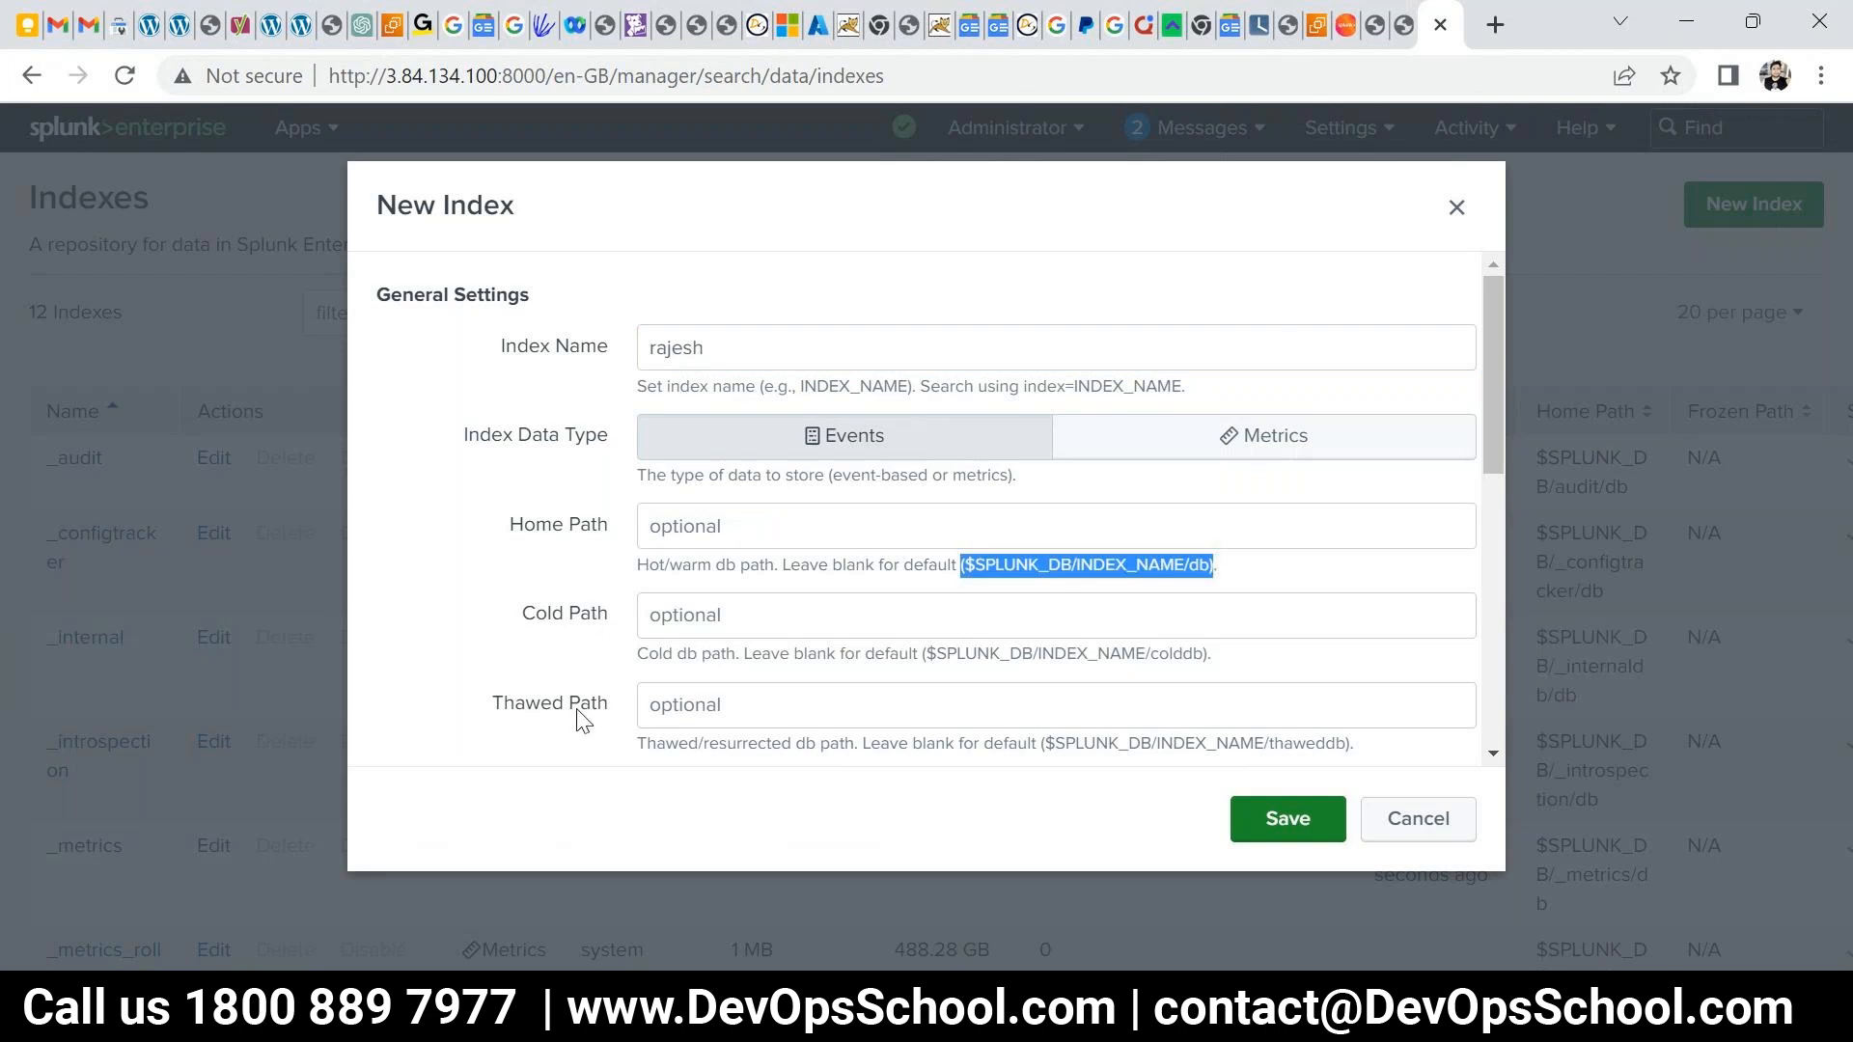
{"action": "scroll", "coordinate": [656, 443], "scroll_direction": "down", "scroll_amount": 1}
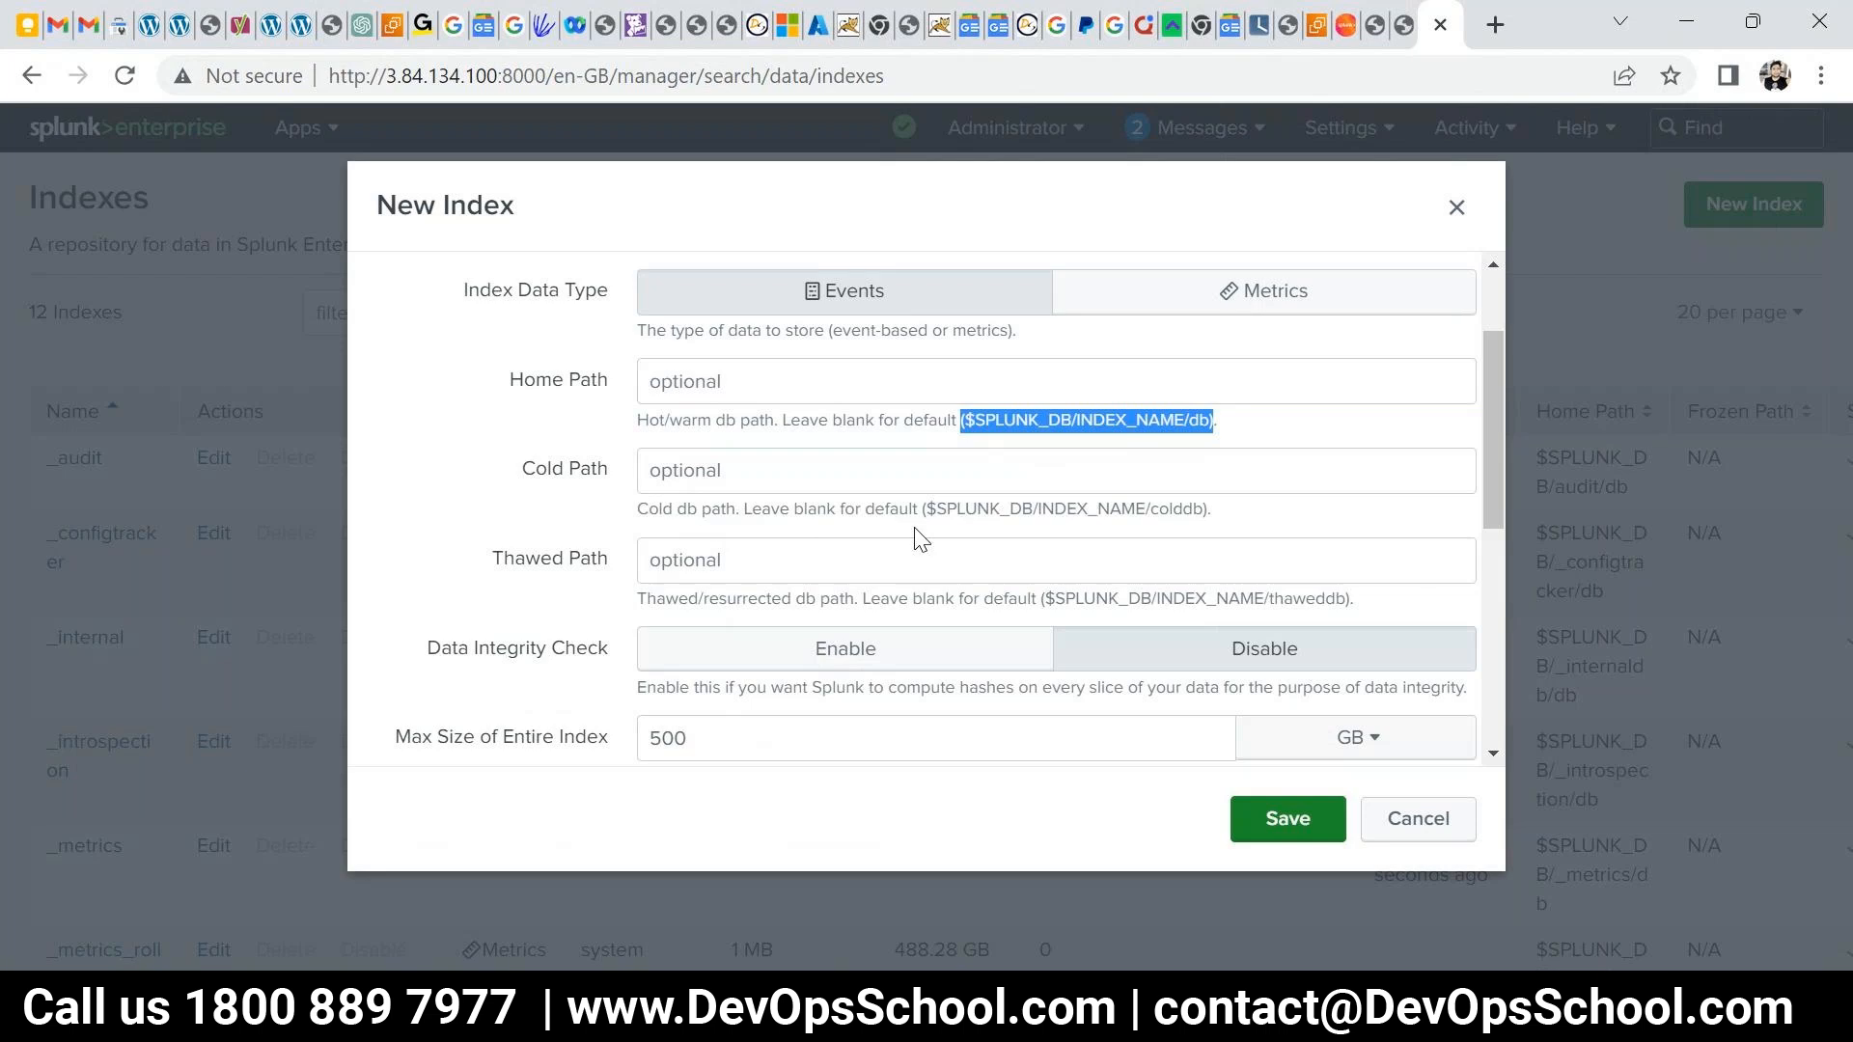
{"action": "scroll", "coordinate": [901, 521], "scroll_direction": "down", "scroll_amount": 1}
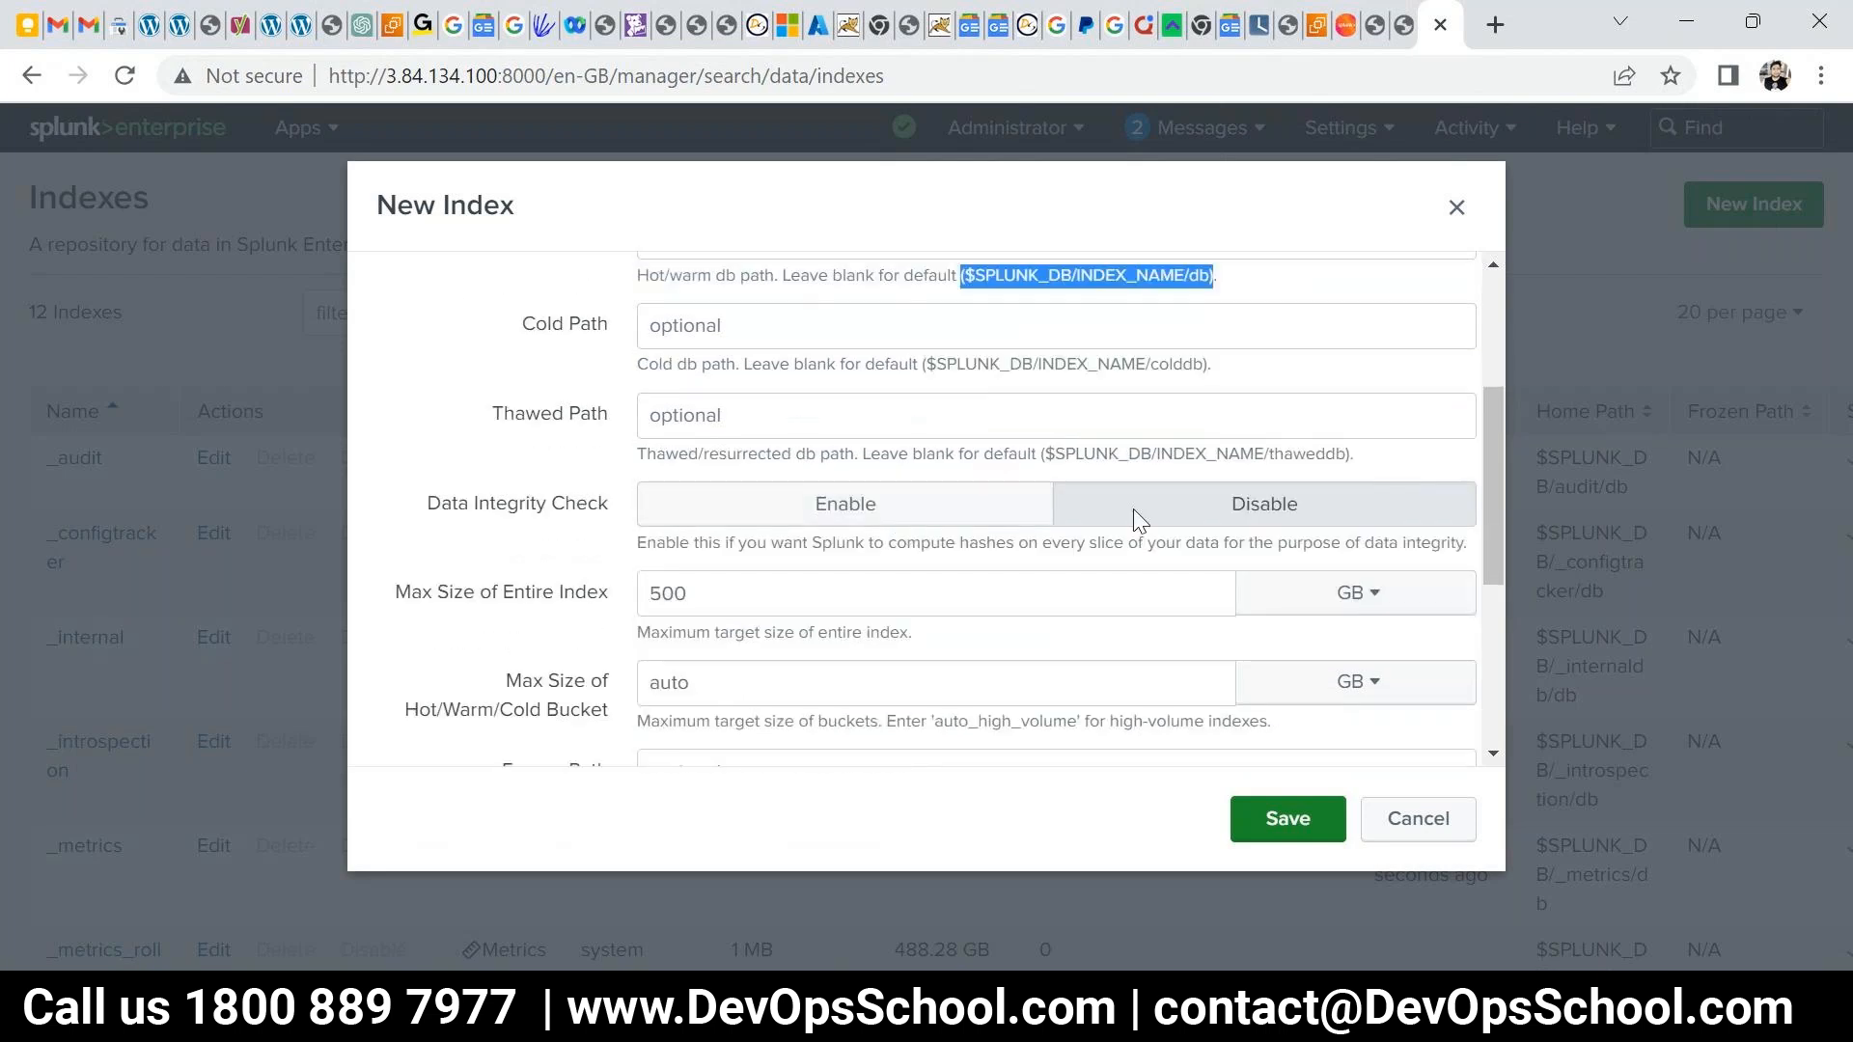
{"action": "scroll", "coordinate": [826, 608], "scroll_direction": "down", "scroll_amount": 2}
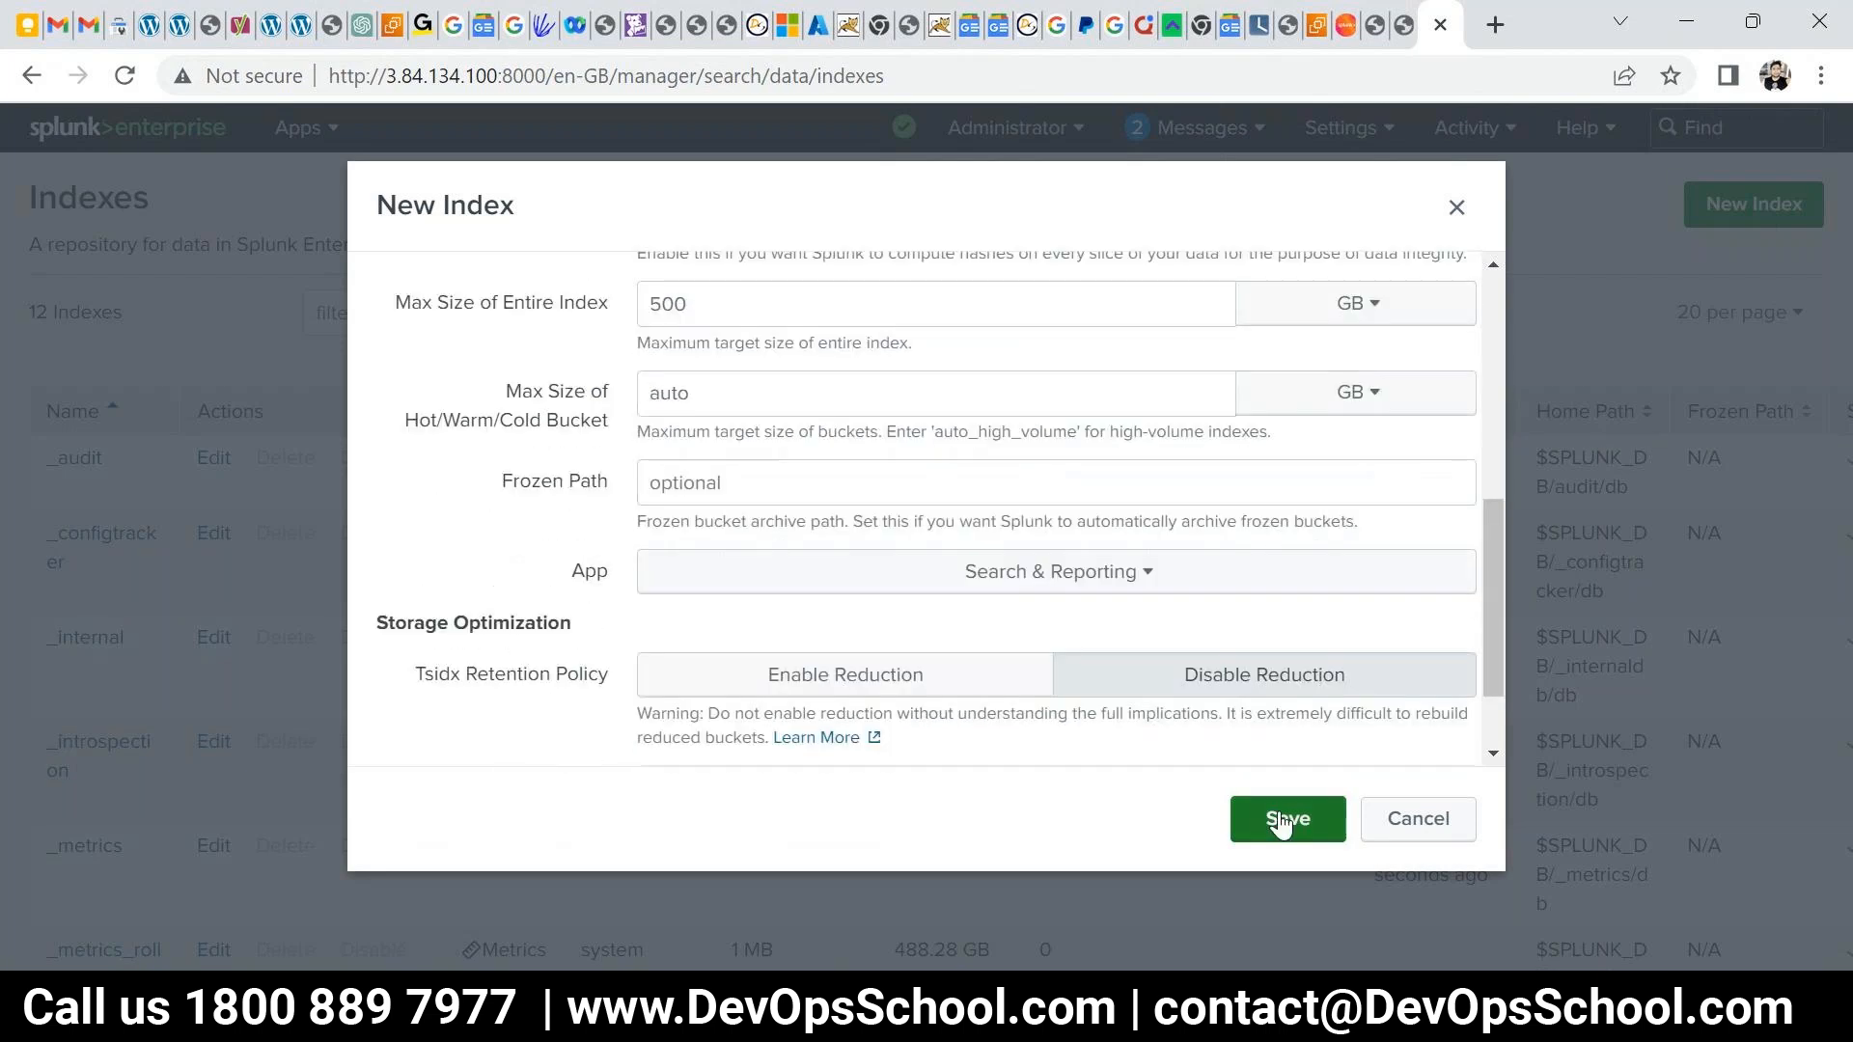
{"action": "left_click", "coordinate": [1318, 825]}
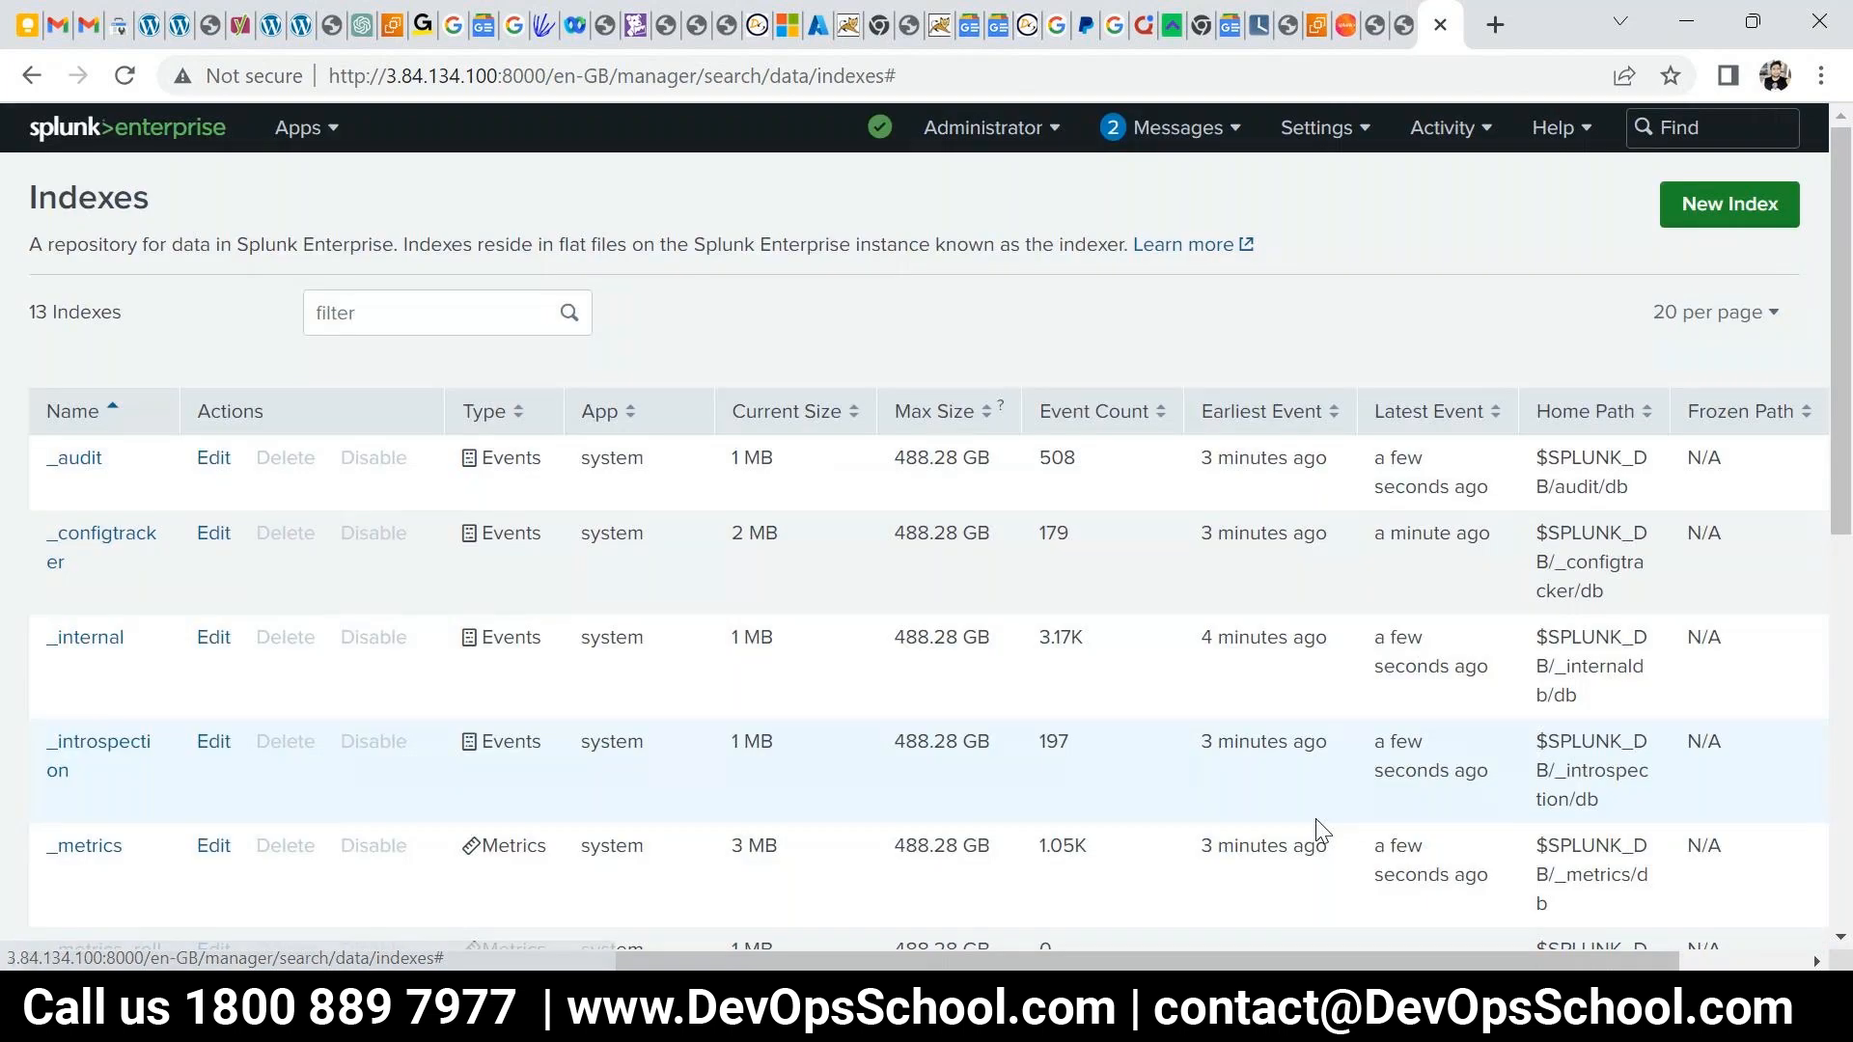
- Check the new index shows 500 GB maximum and 0 events, then go to the Splunk home page
{"action": "scroll", "coordinate": [1316, 820], "scroll_direction": "down", "scroll_amount": 5}
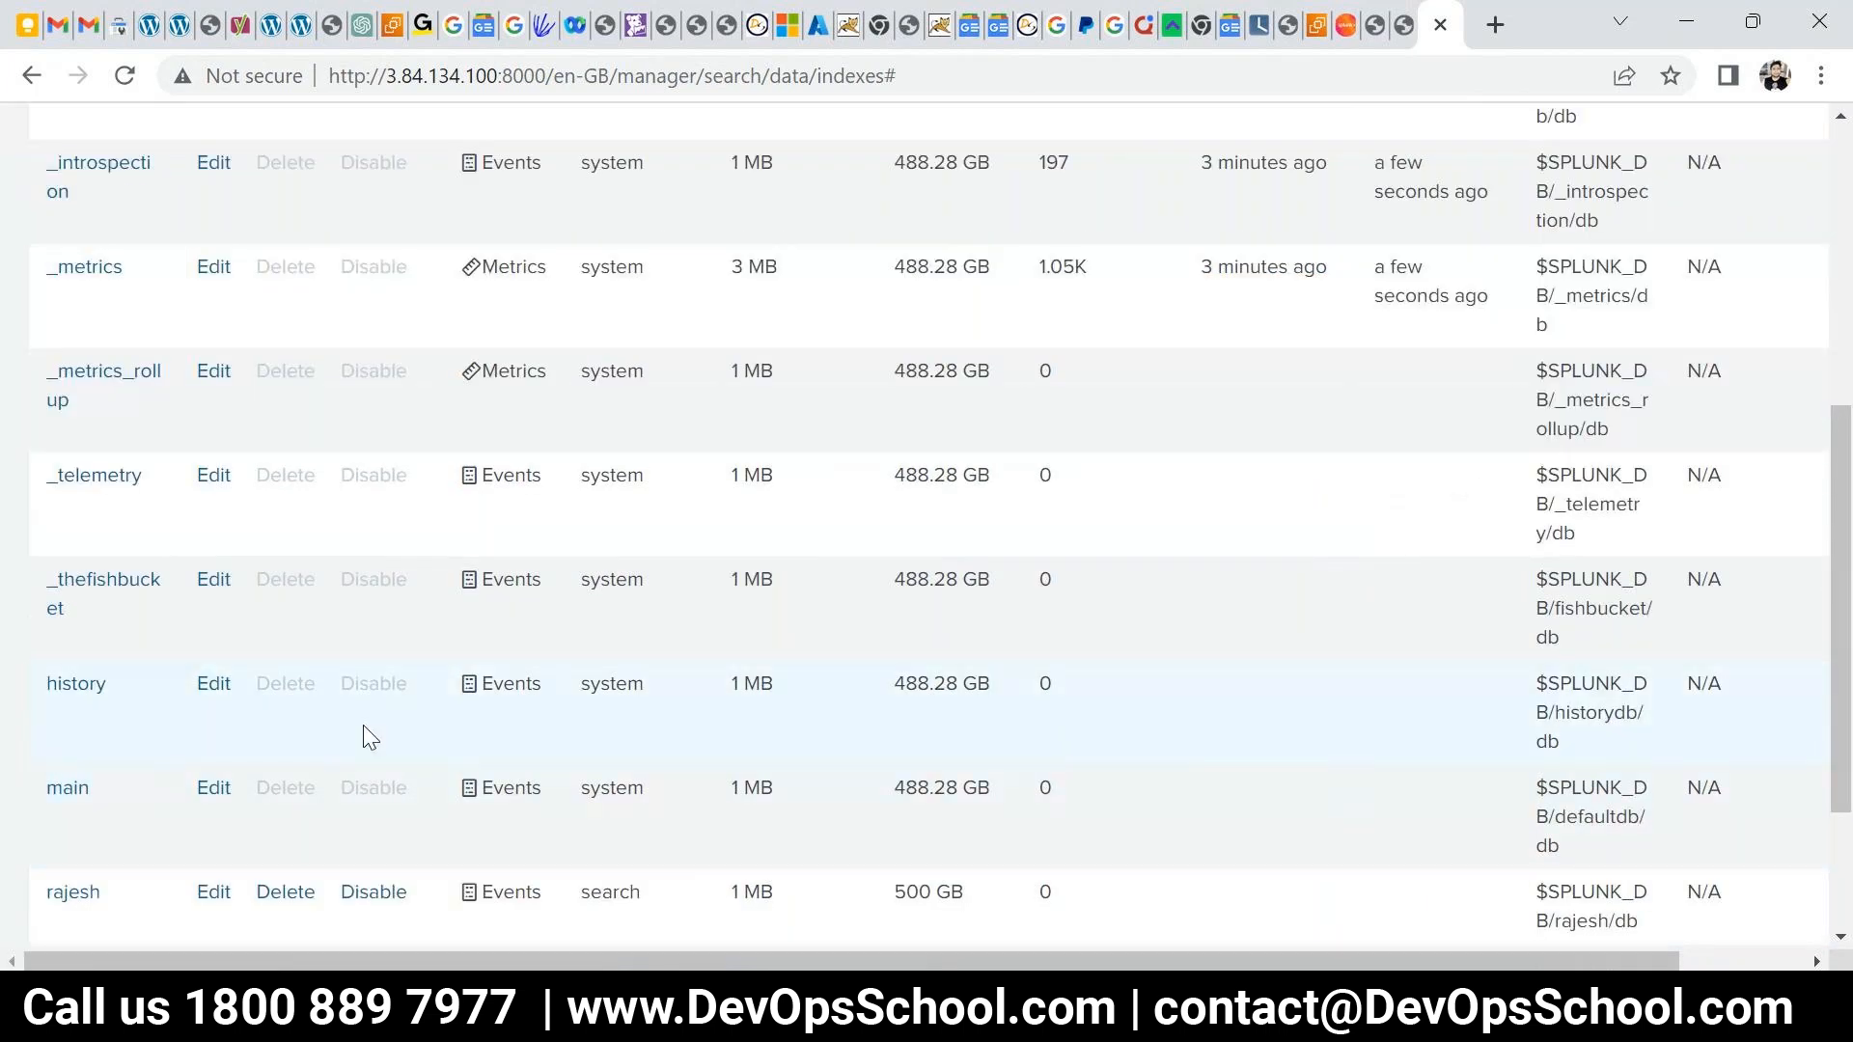
{"action": "scroll", "coordinate": [72, 714], "scroll_direction": "down", "scroll_amount": 2}
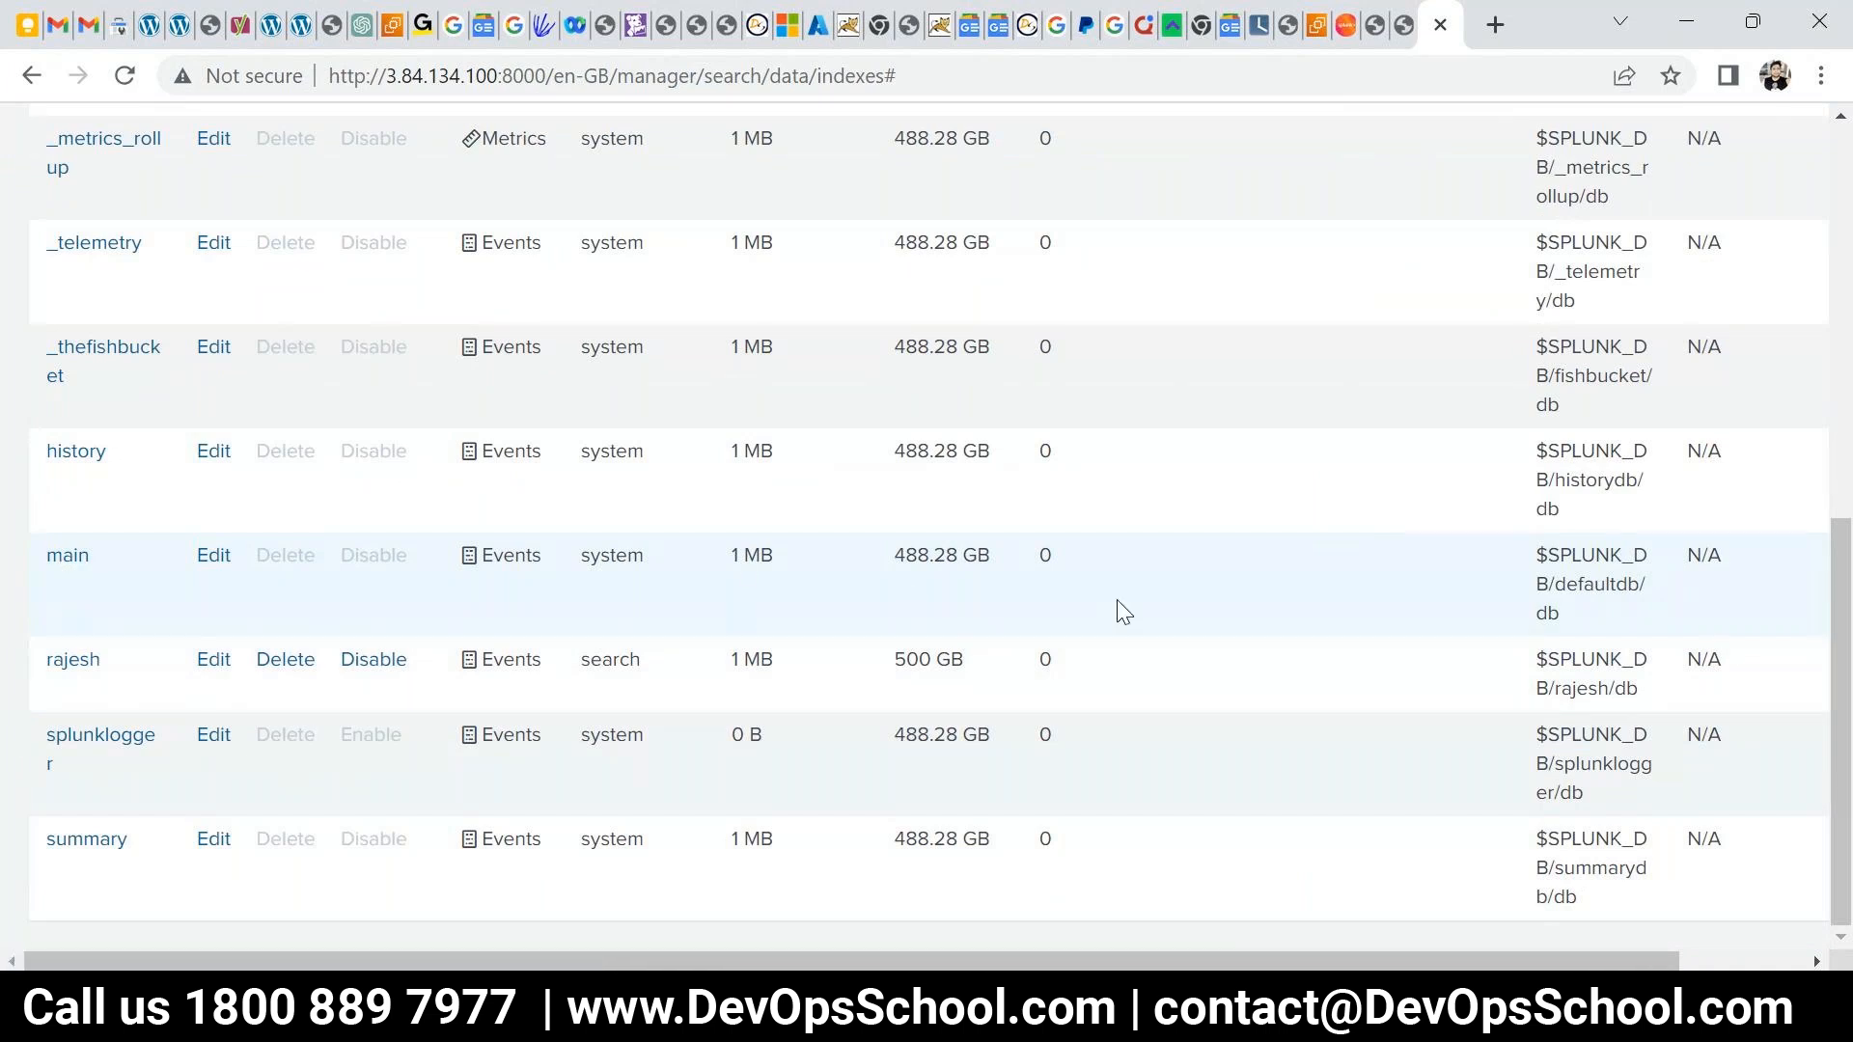
{"action": "scroll", "coordinate": [854, 598], "scroll_direction": "up", "scroll_amount": 1}
{"action": "scroll", "coordinate": [854, 598], "scroll_direction": "up", "scroll_amount": 3}
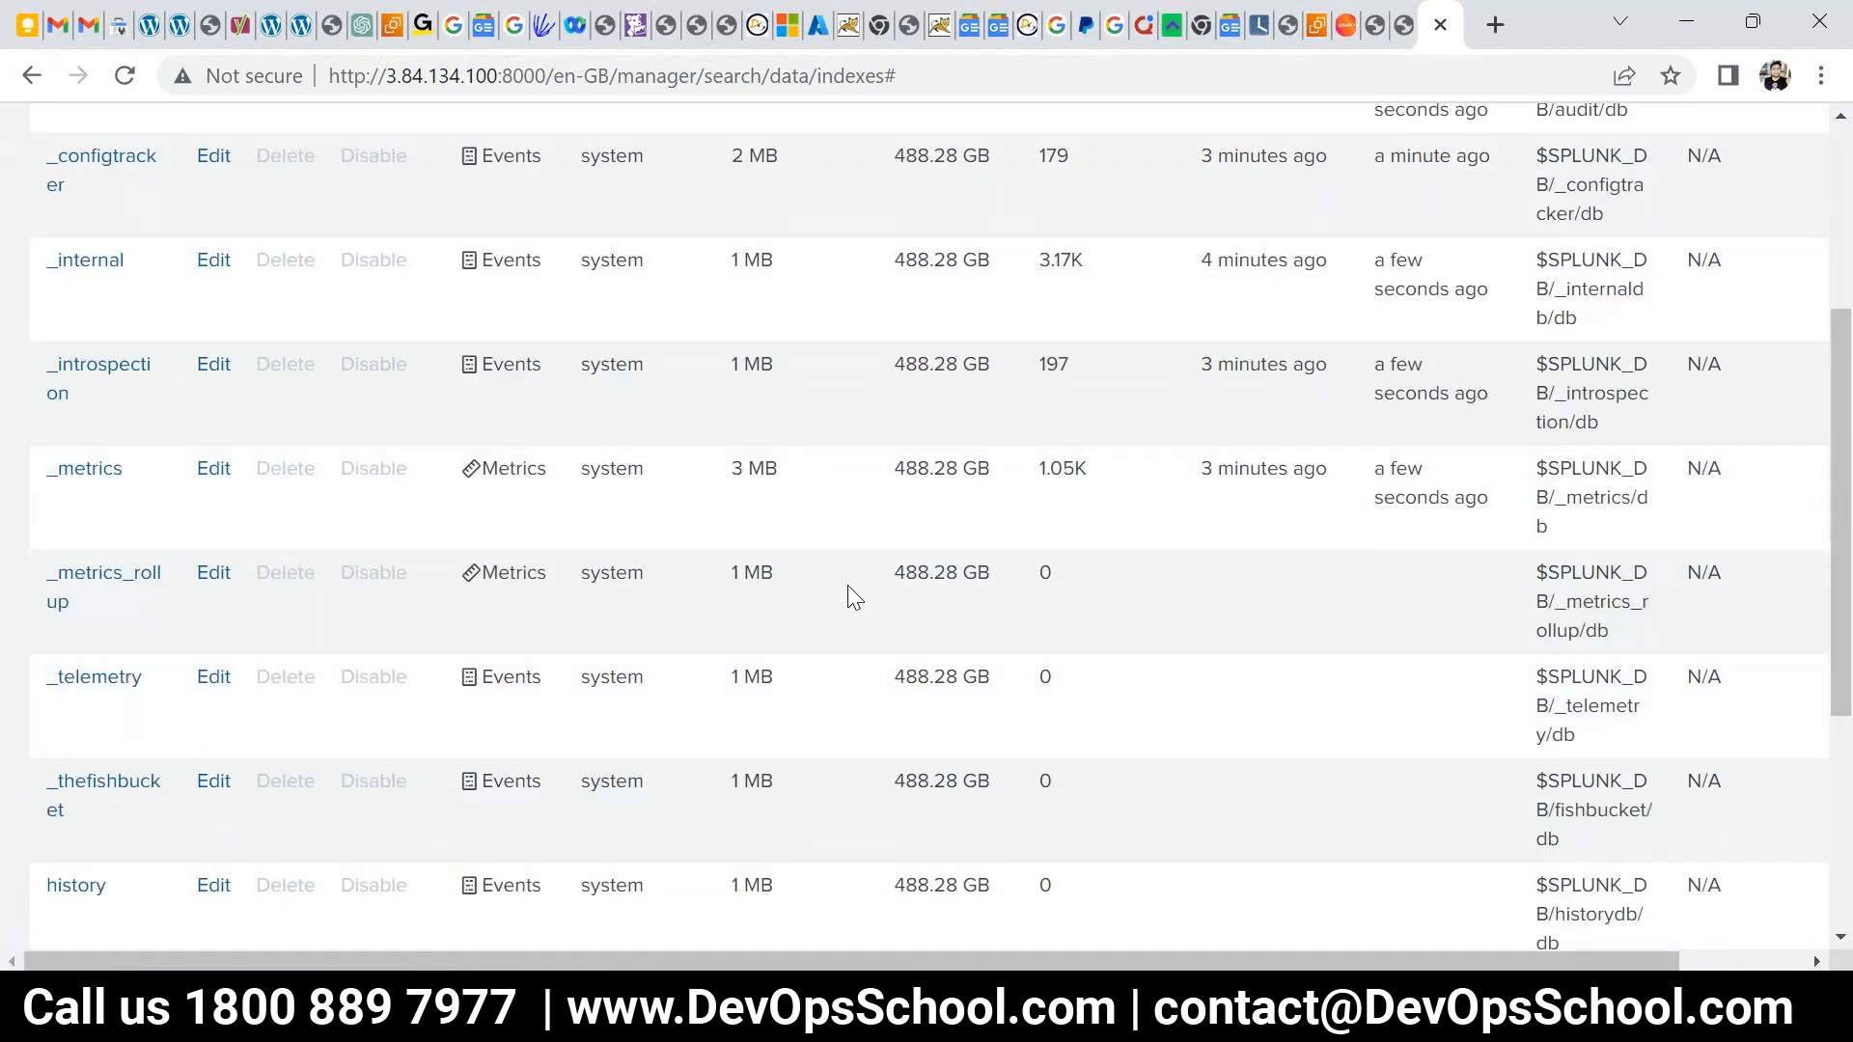
{"action": "scroll", "coordinate": [847, 585], "scroll_direction": "down", "scroll_amount": 4}
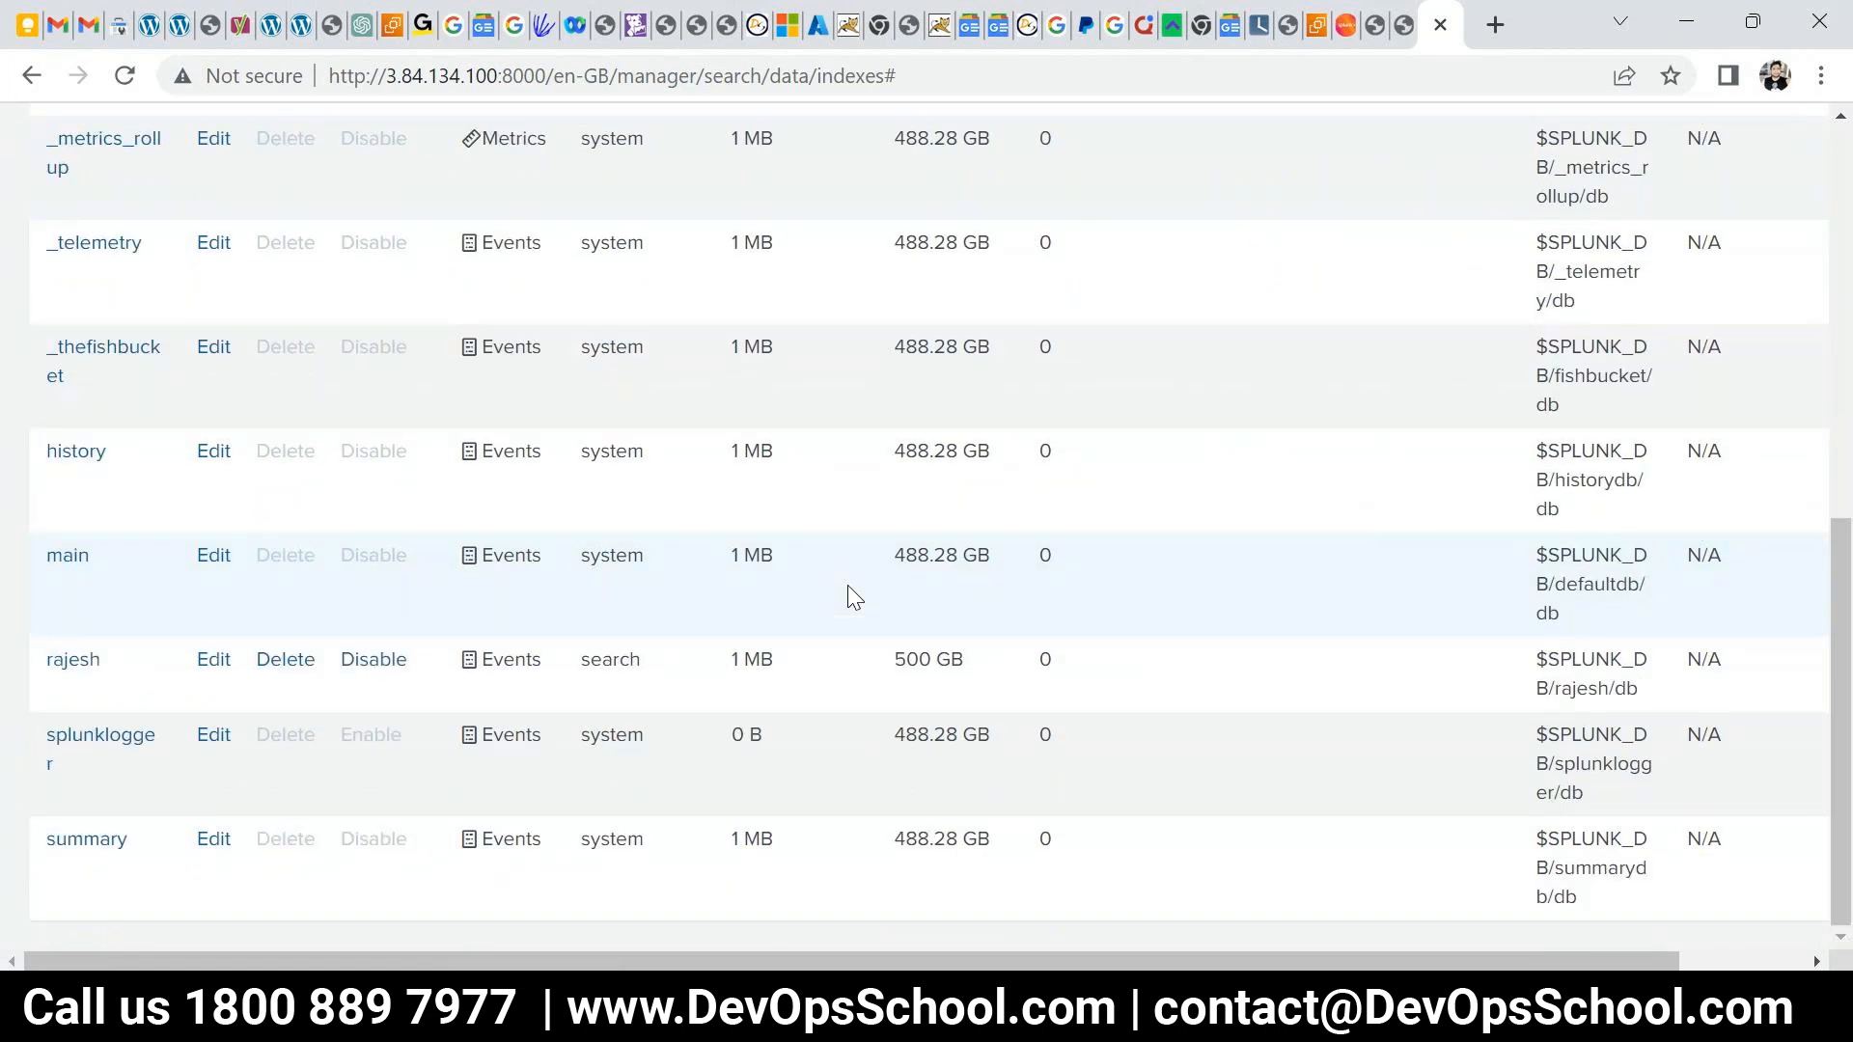
{"action": "scroll", "coordinate": [1032, 632], "scroll_direction": "up", "scroll_amount": 5}
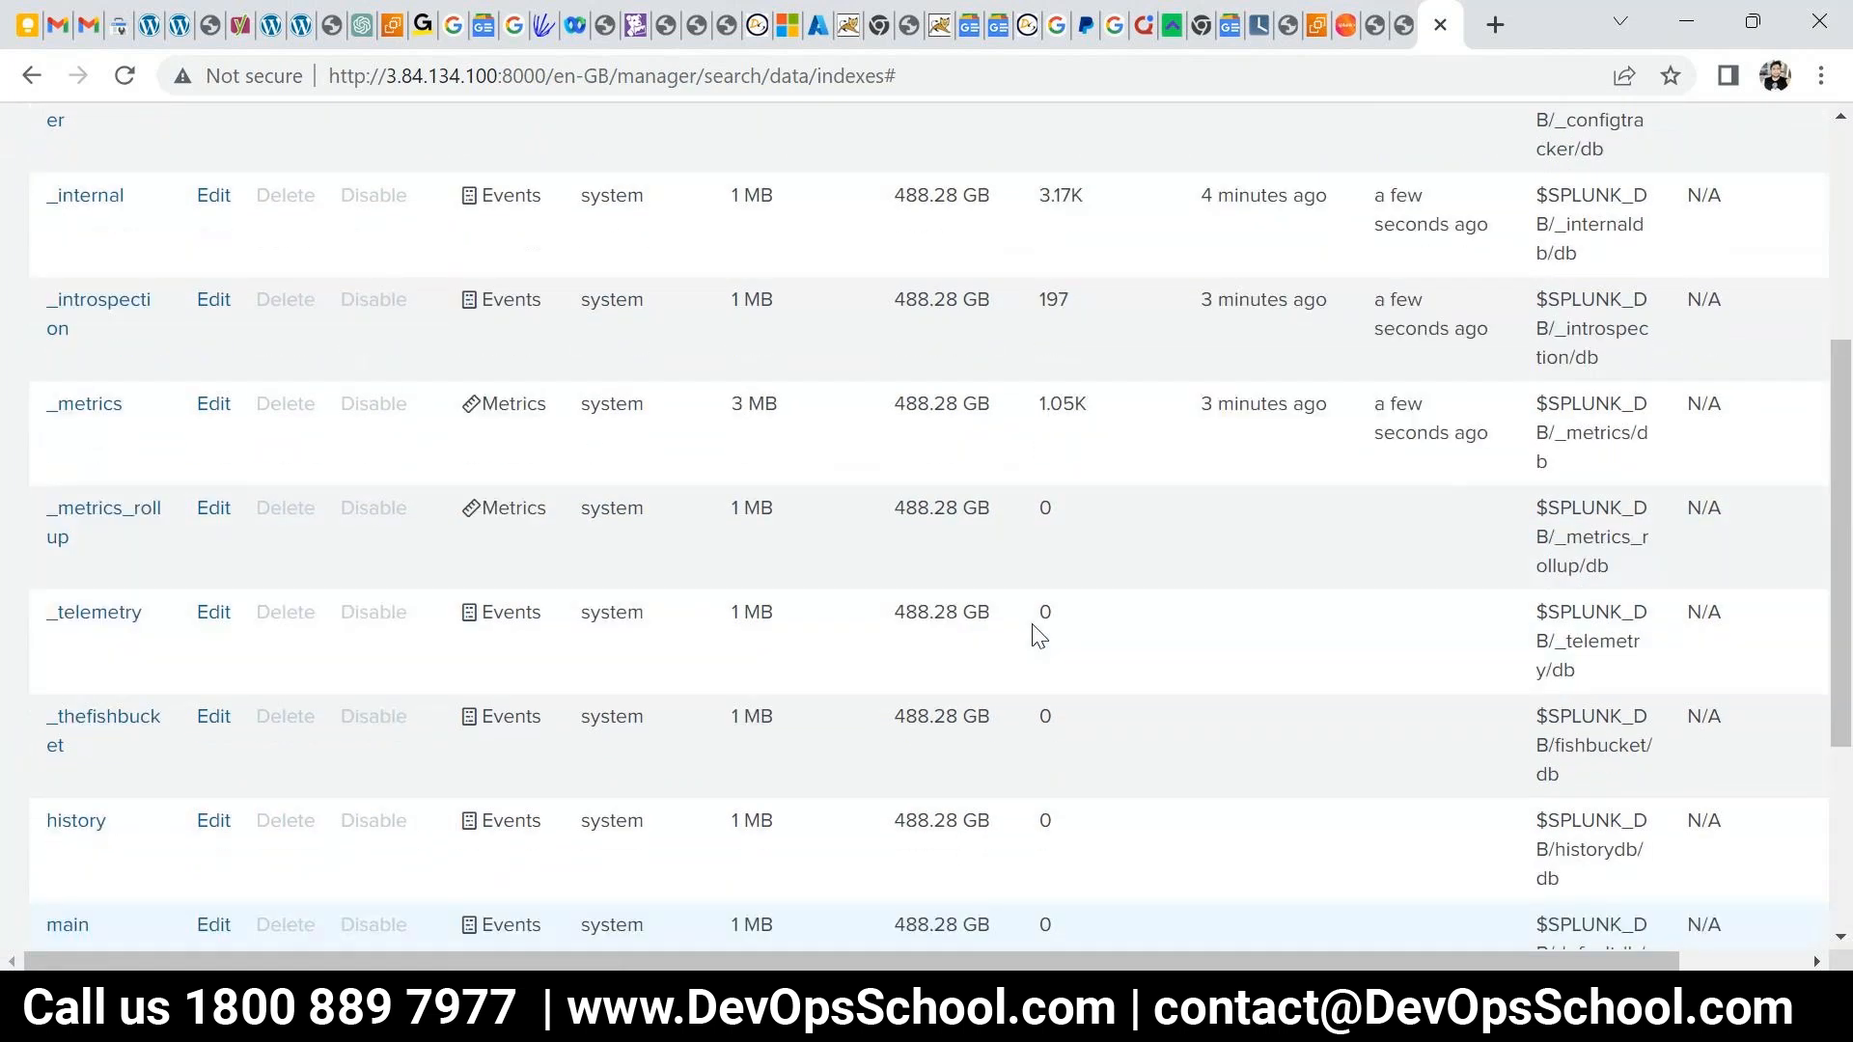
{"action": "scroll", "coordinate": [1032, 632], "scroll_direction": "up", "scroll_amount": 2}
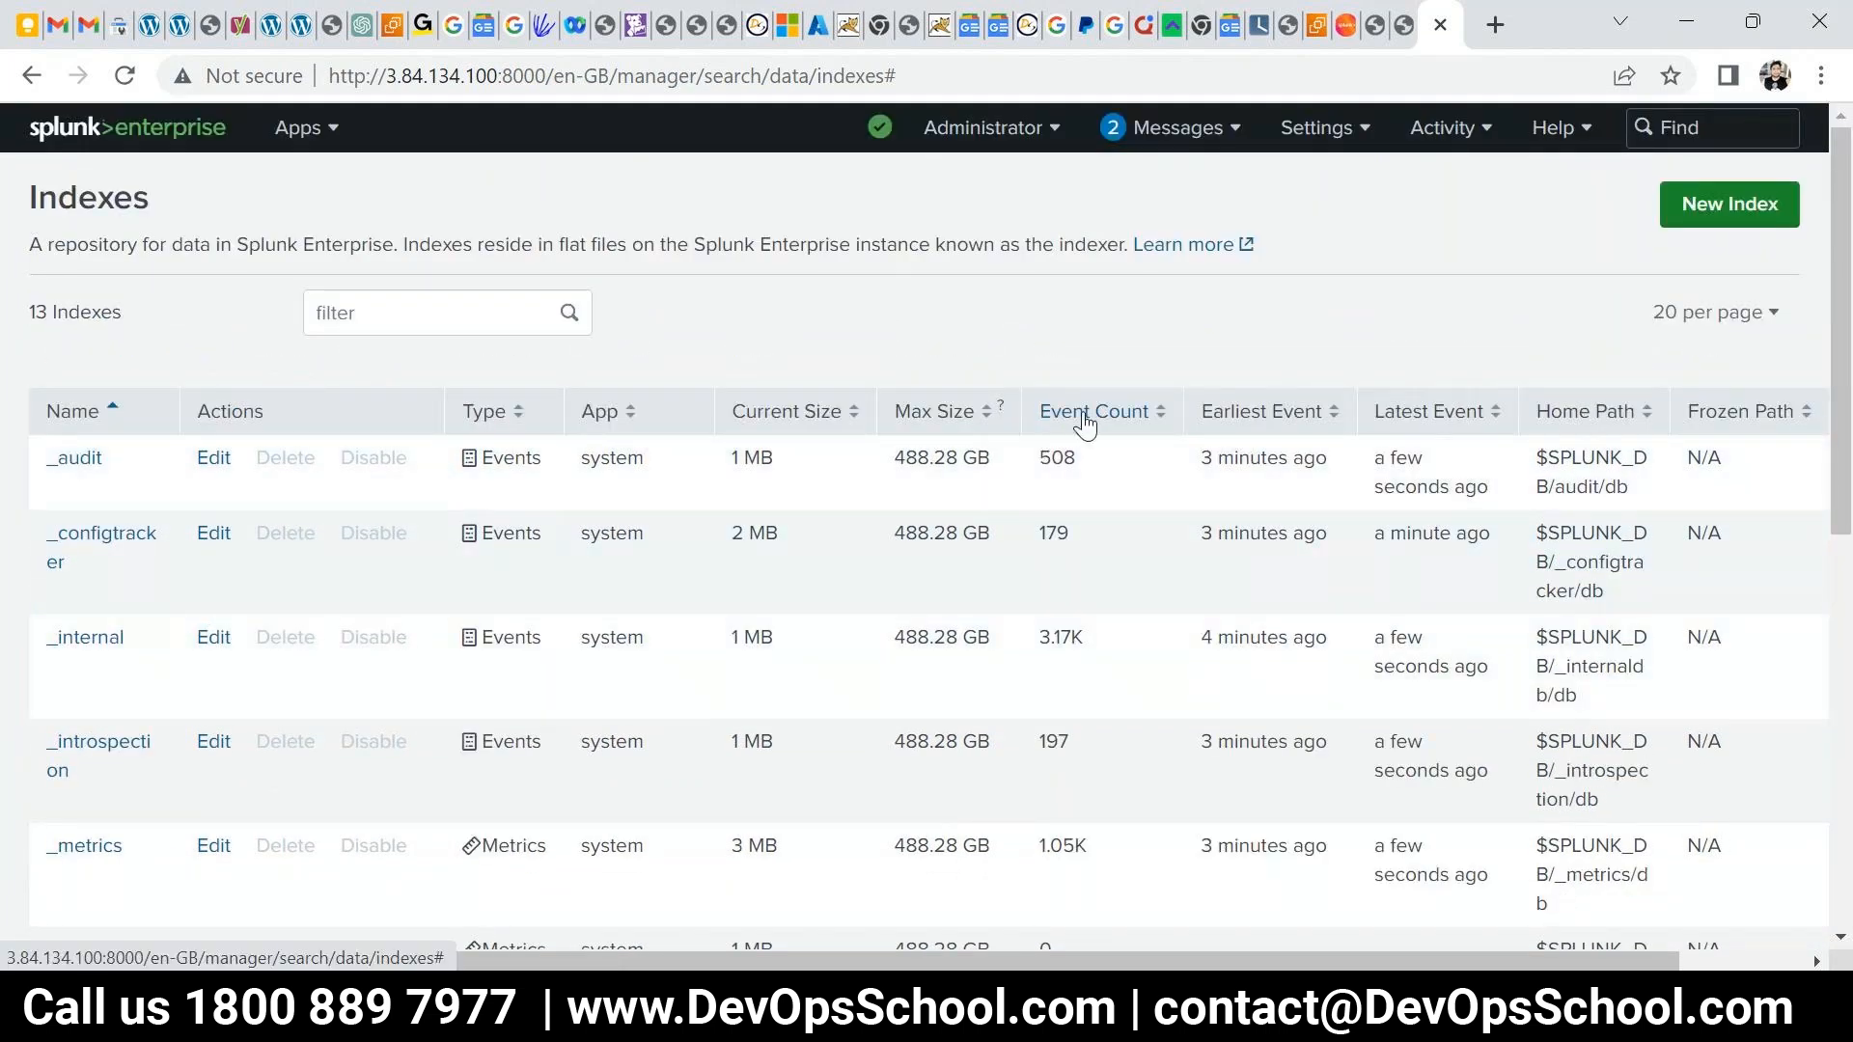
{"action": "scroll", "coordinate": [1100, 499], "scroll_direction": "down", "scroll_amount": 7}
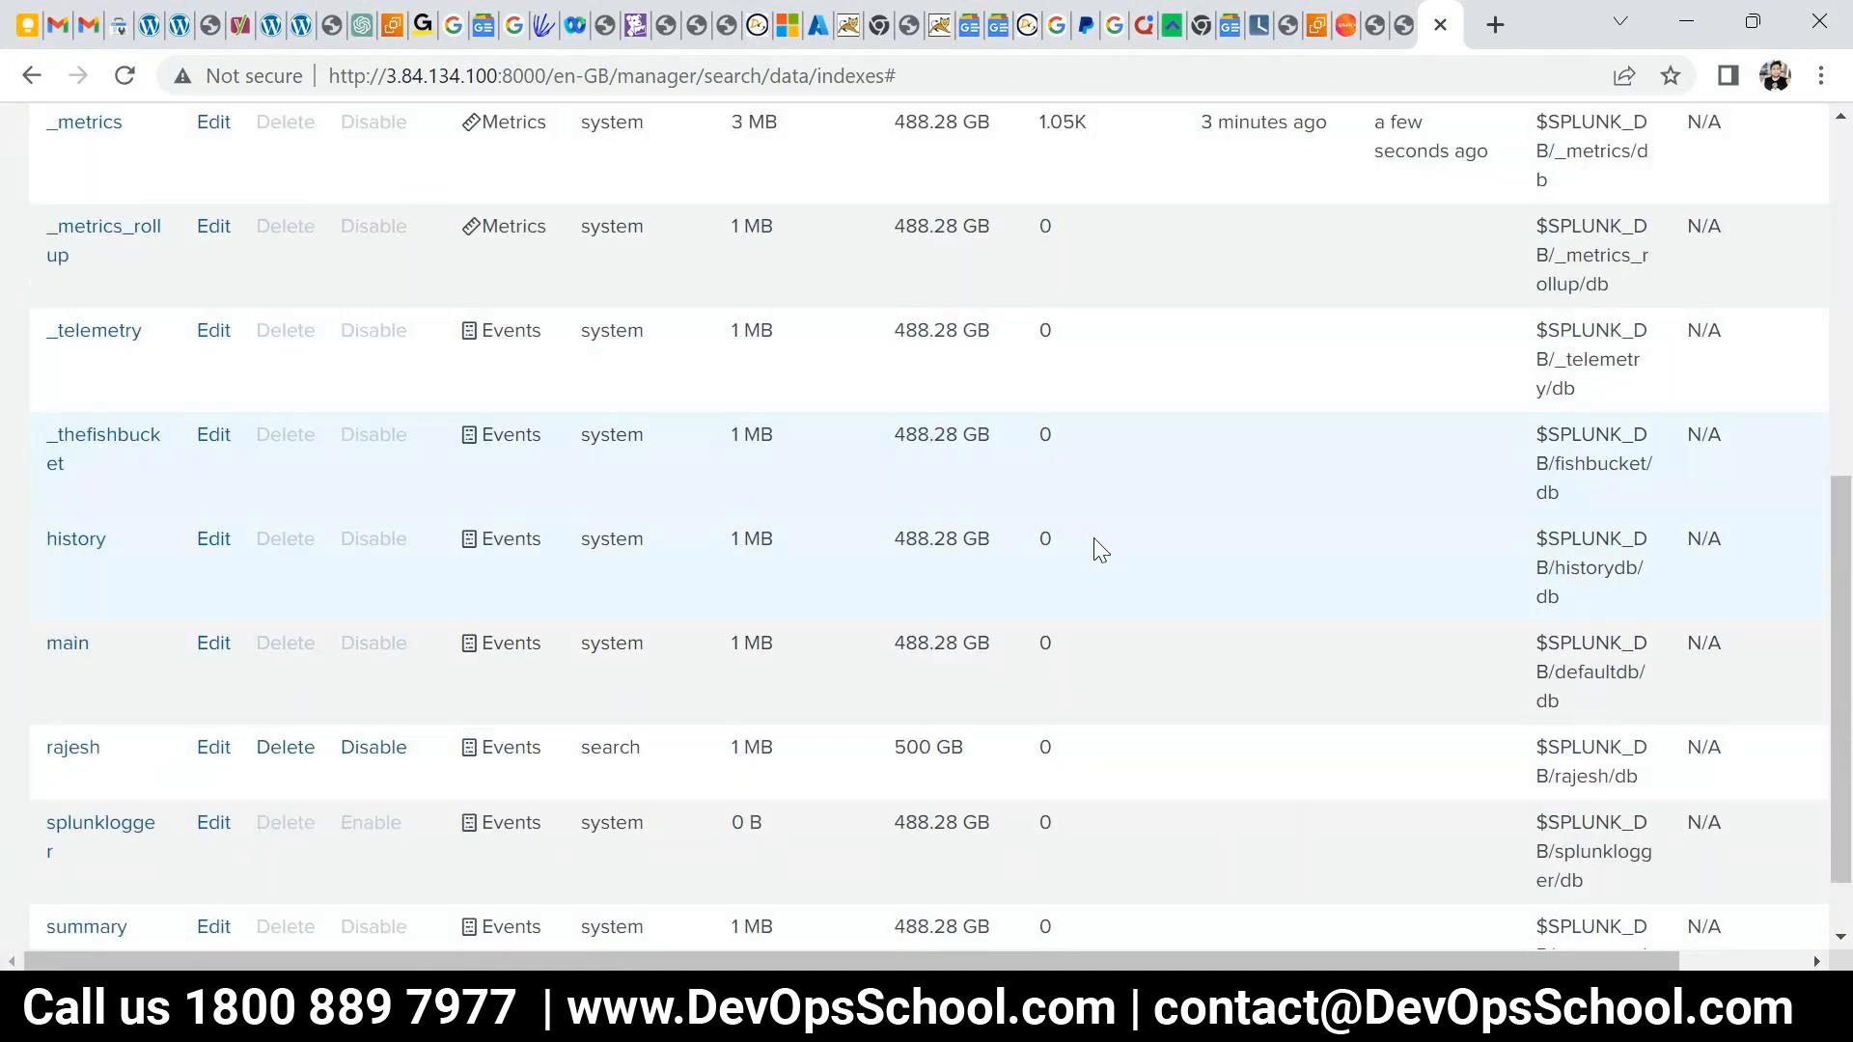
{"action": "double_click", "coordinate": [1044, 658]}
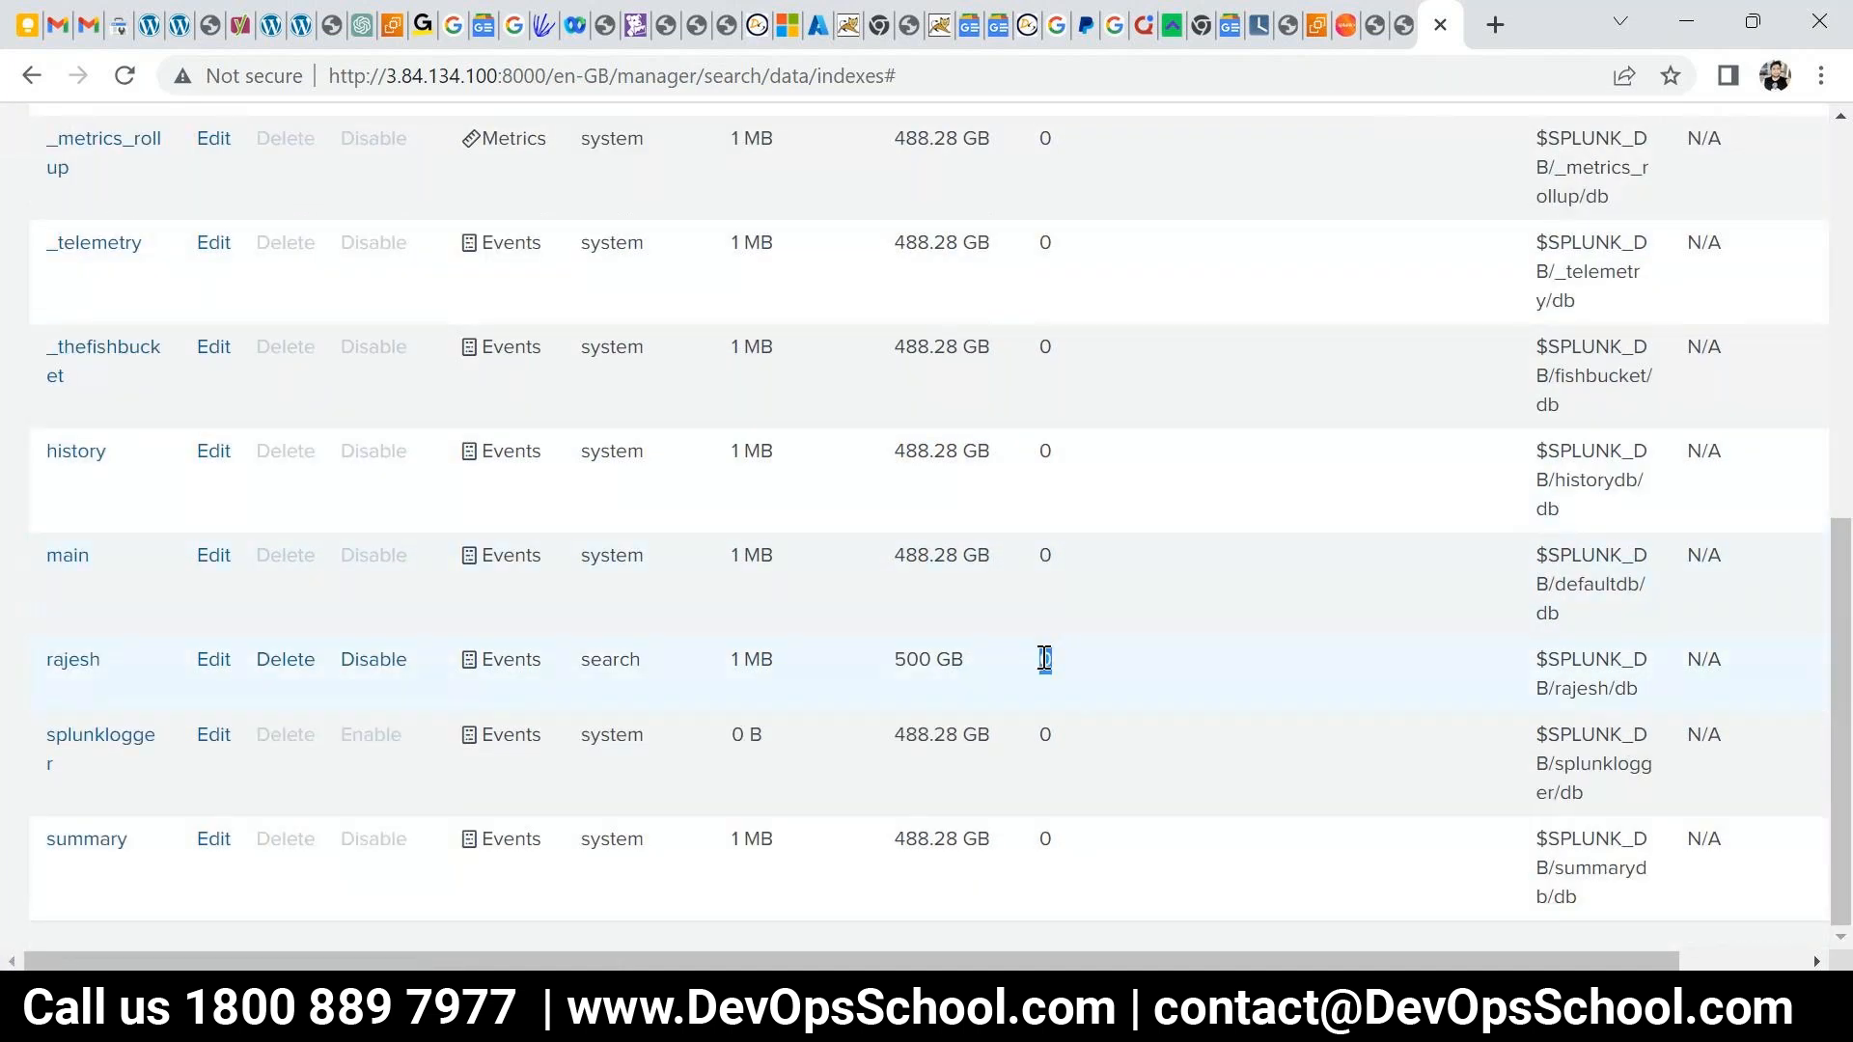
{"action": "scroll", "coordinate": [1045, 658], "scroll_direction": "up", "scroll_amount": 7}
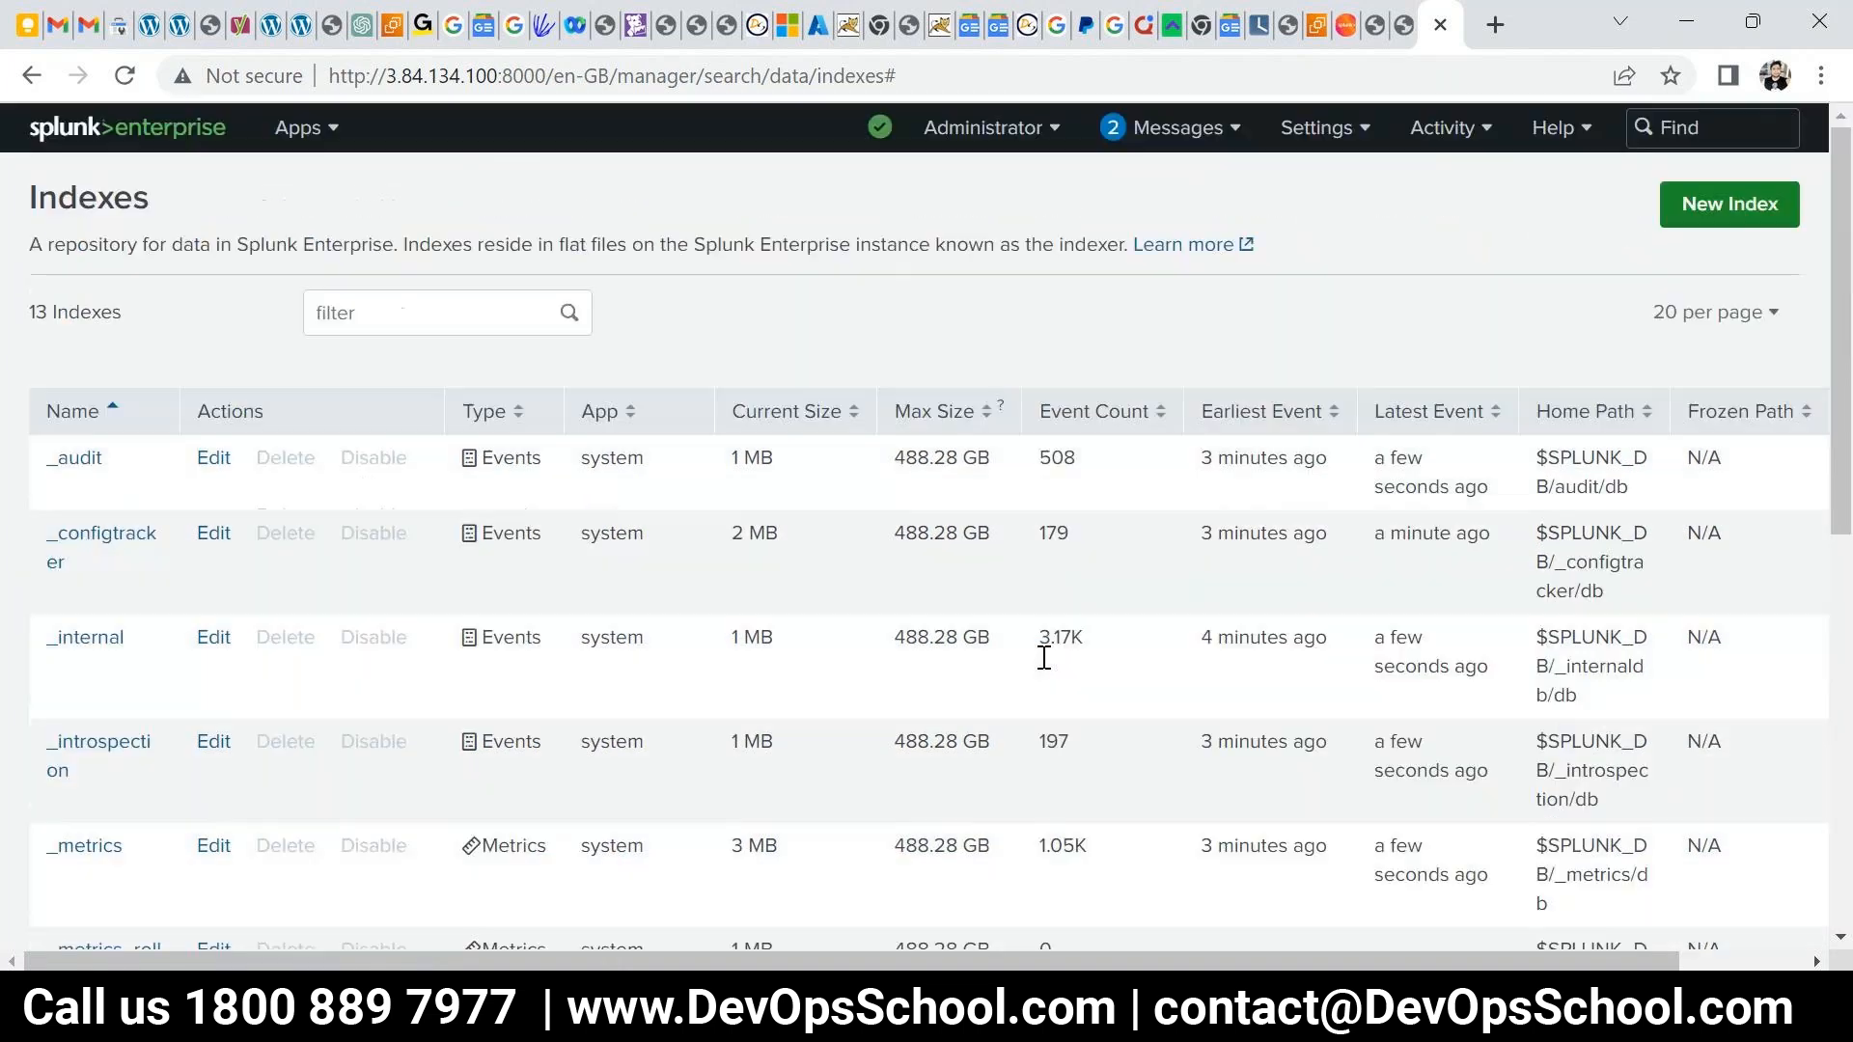
{"action": "left_click", "coordinate": [82, 130]}
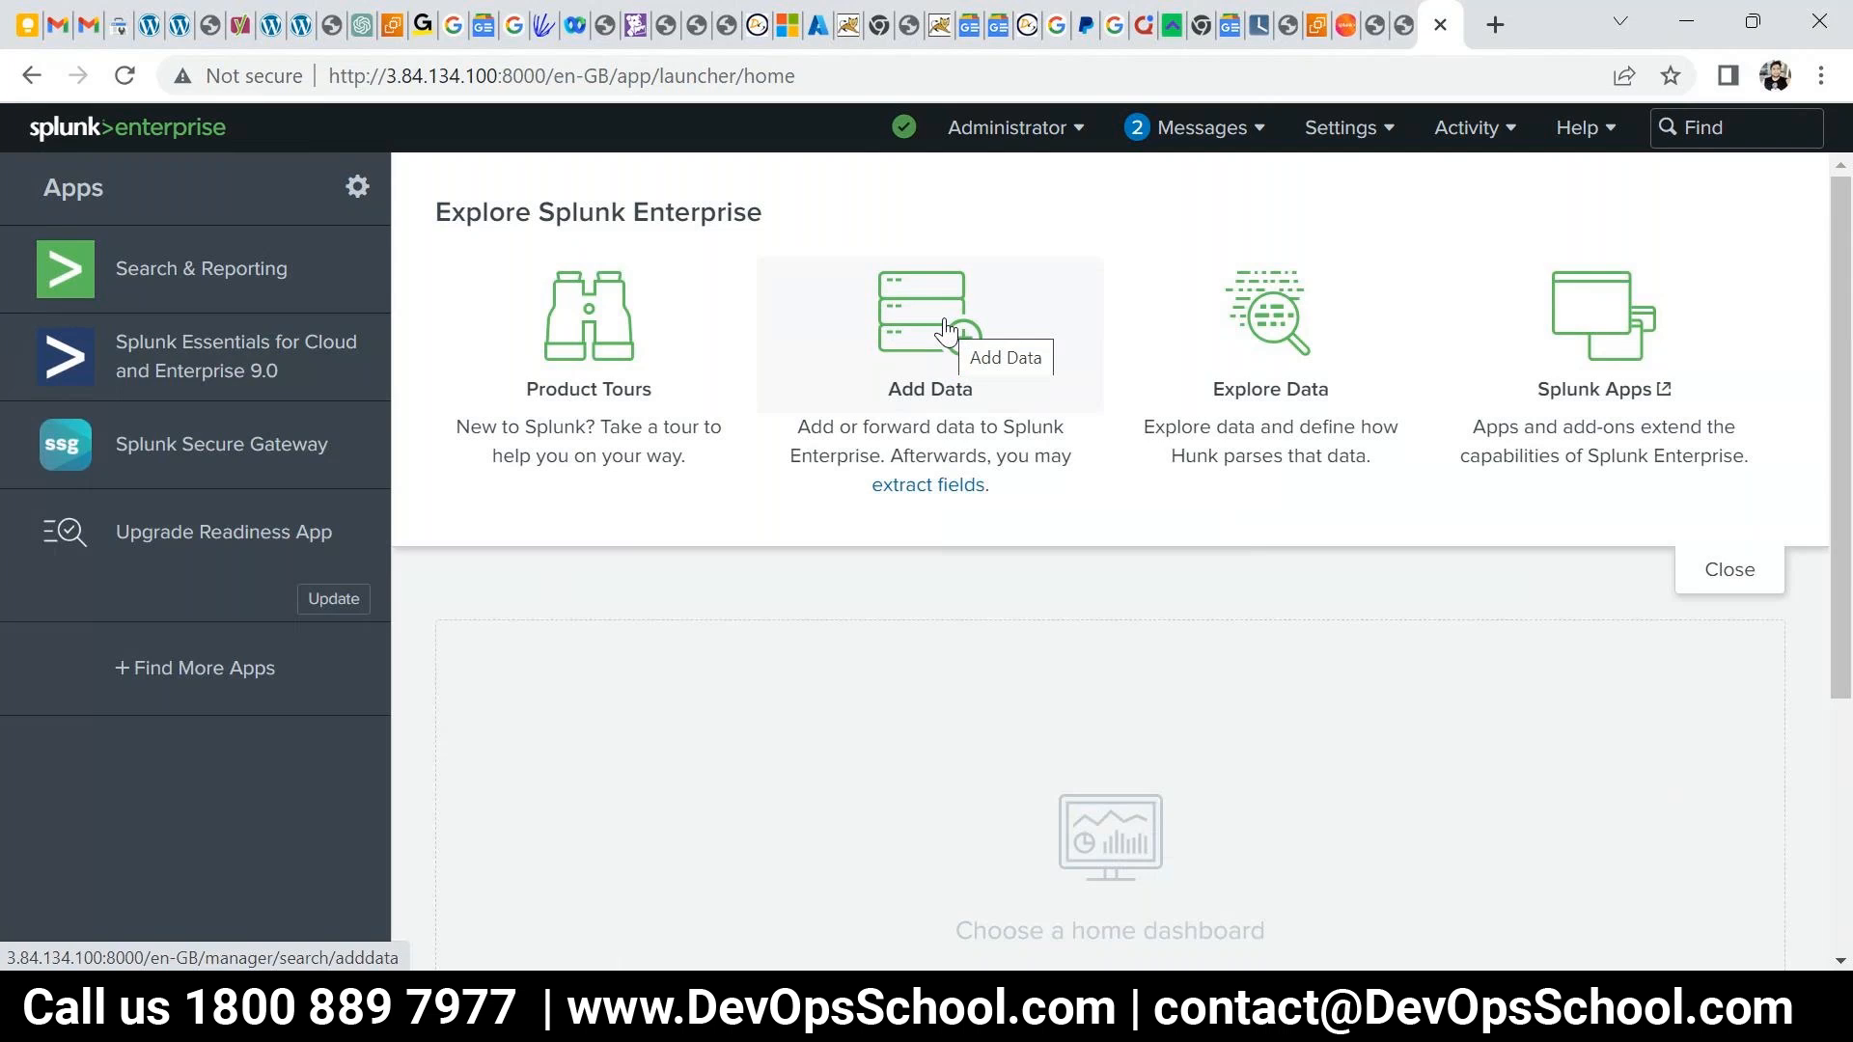
- Open Search & Reporting, select the search box, then open the Settings dropdown
{"action": "left_click", "coordinate": [201, 268]}
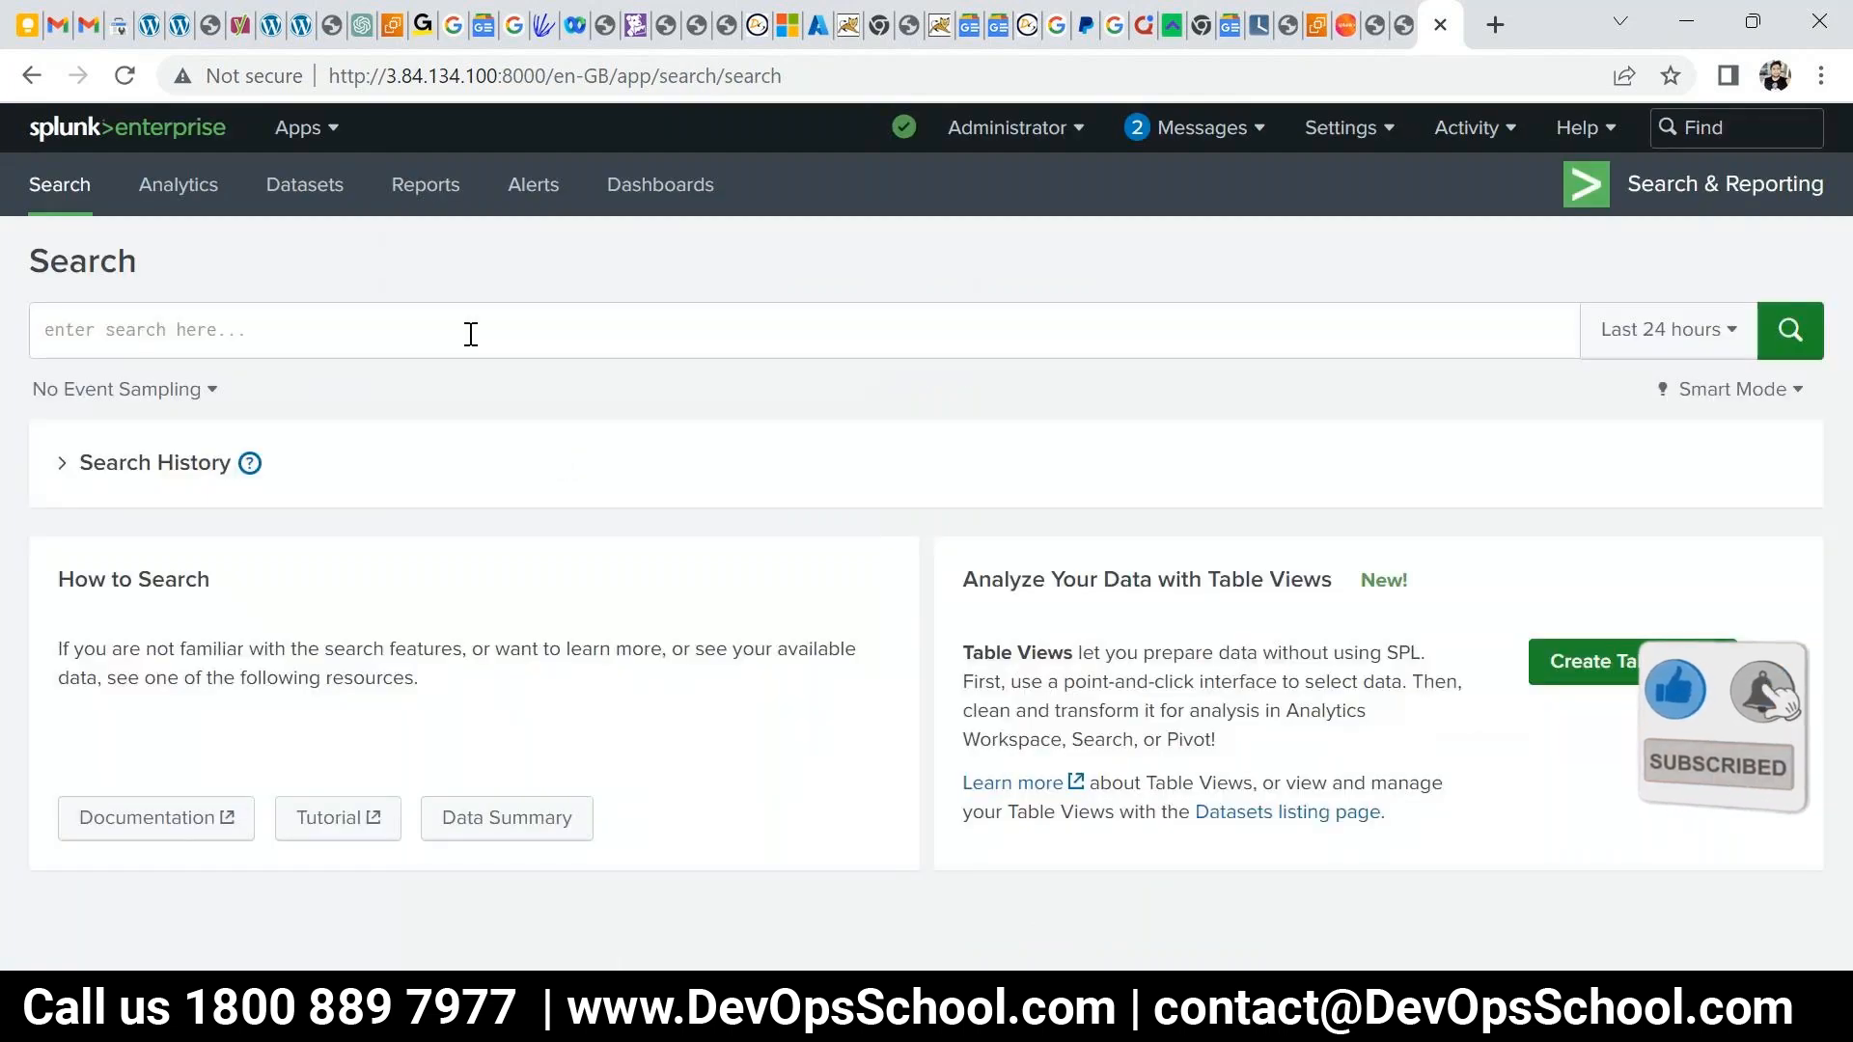
{"action": "left_click", "coordinate": [472, 336]}
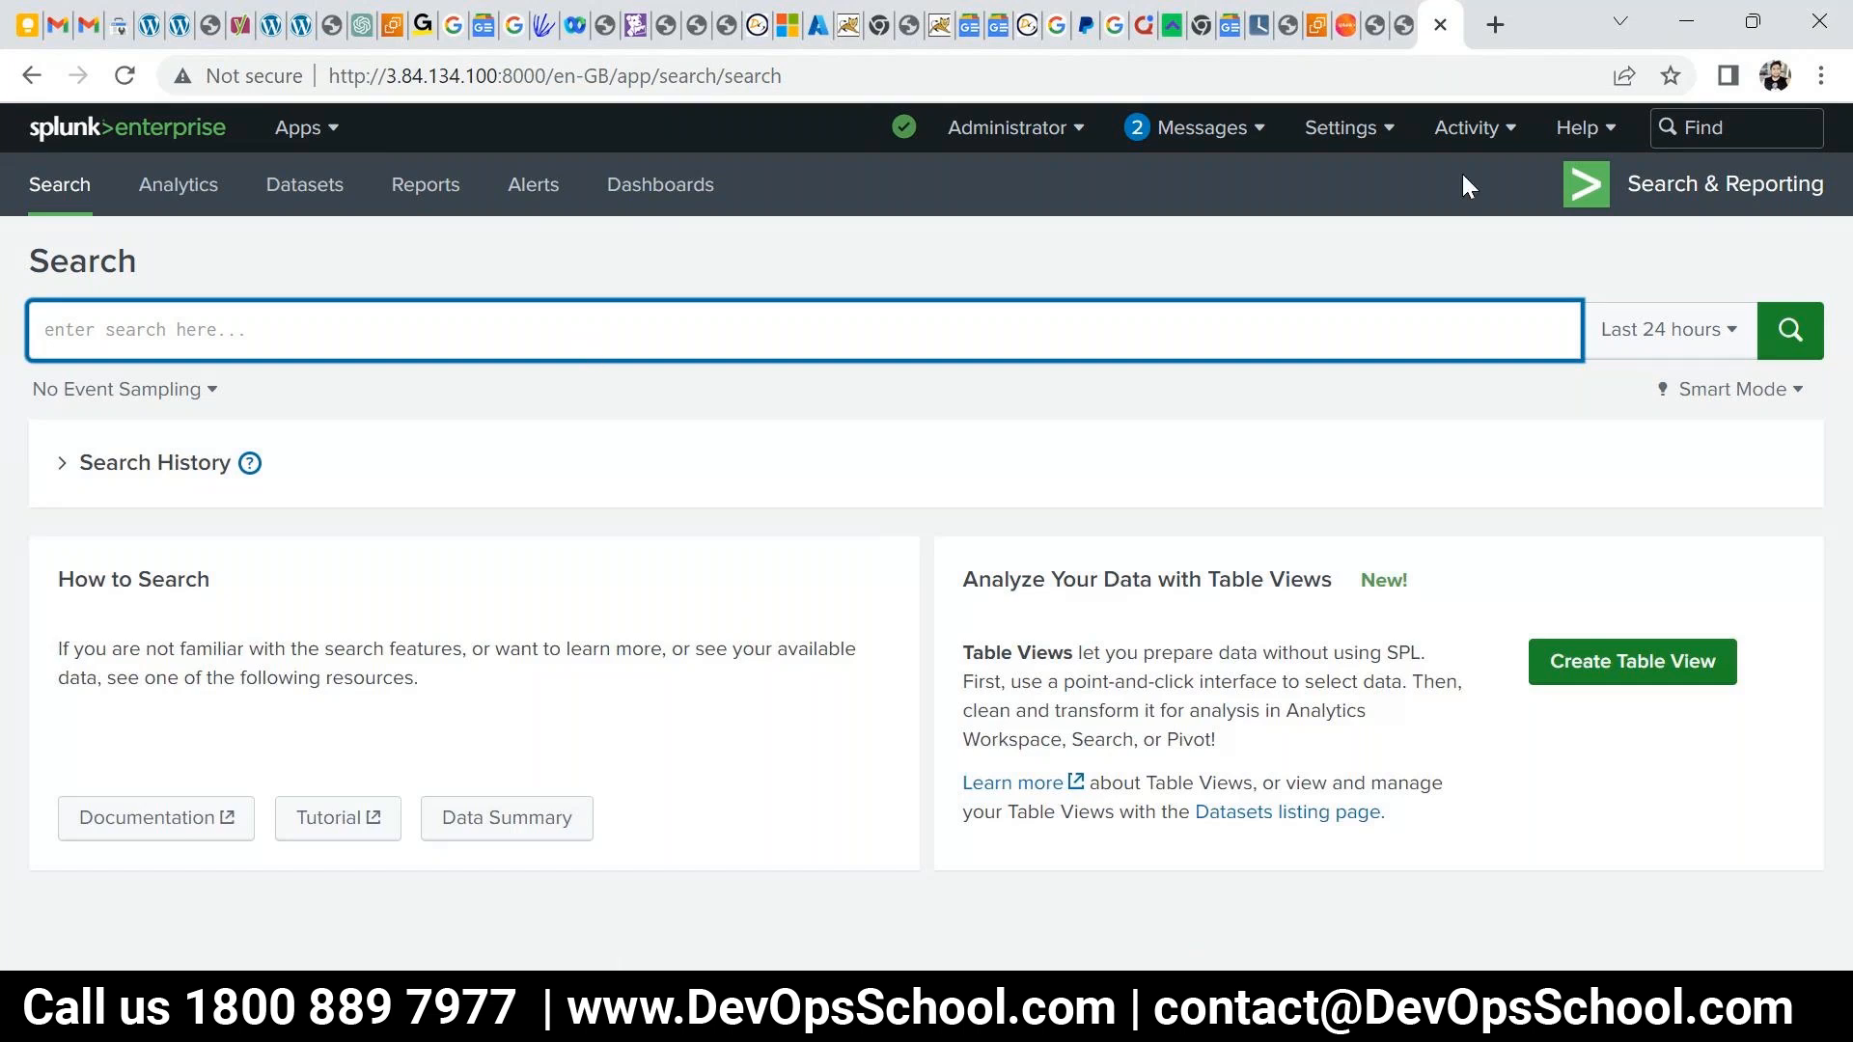
{"action": "left_click", "coordinate": [1341, 138]}
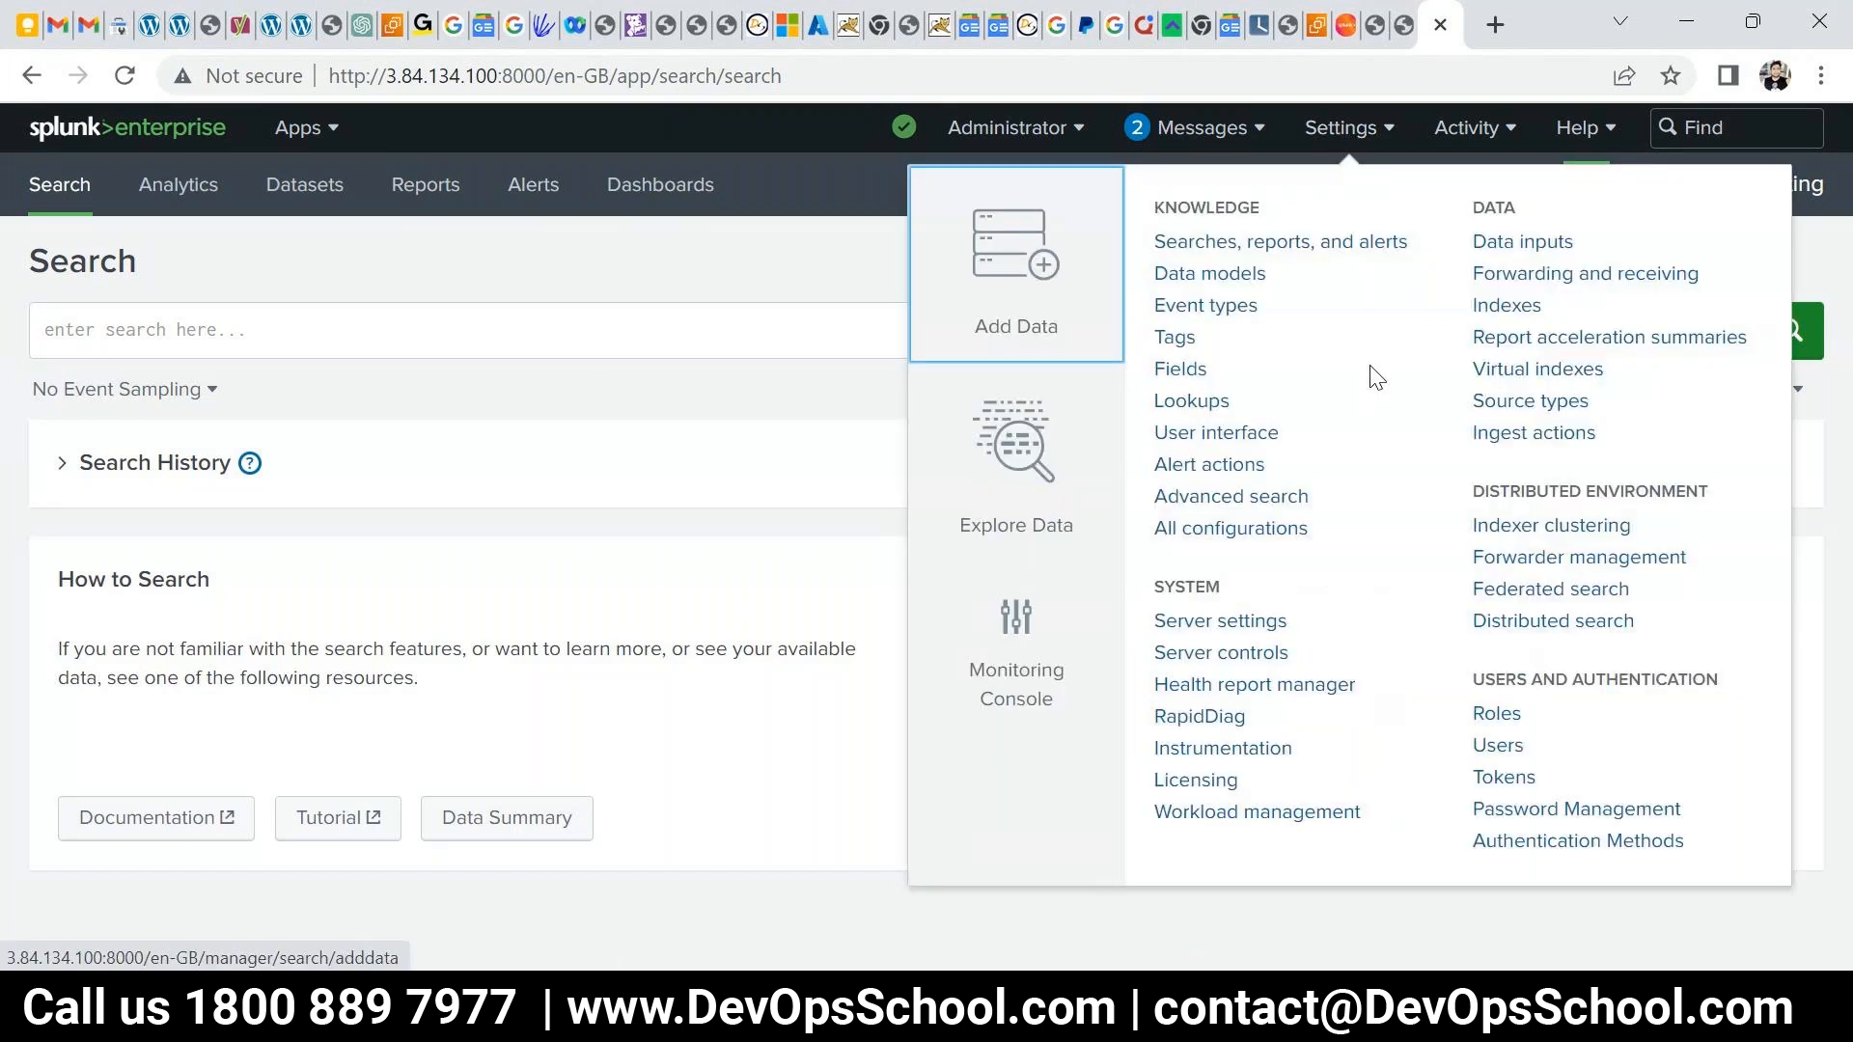
- In the 13-index Indexes list, select the _metrics index, then return home
{"action": "left_click", "coordinate": [1496, 304]}
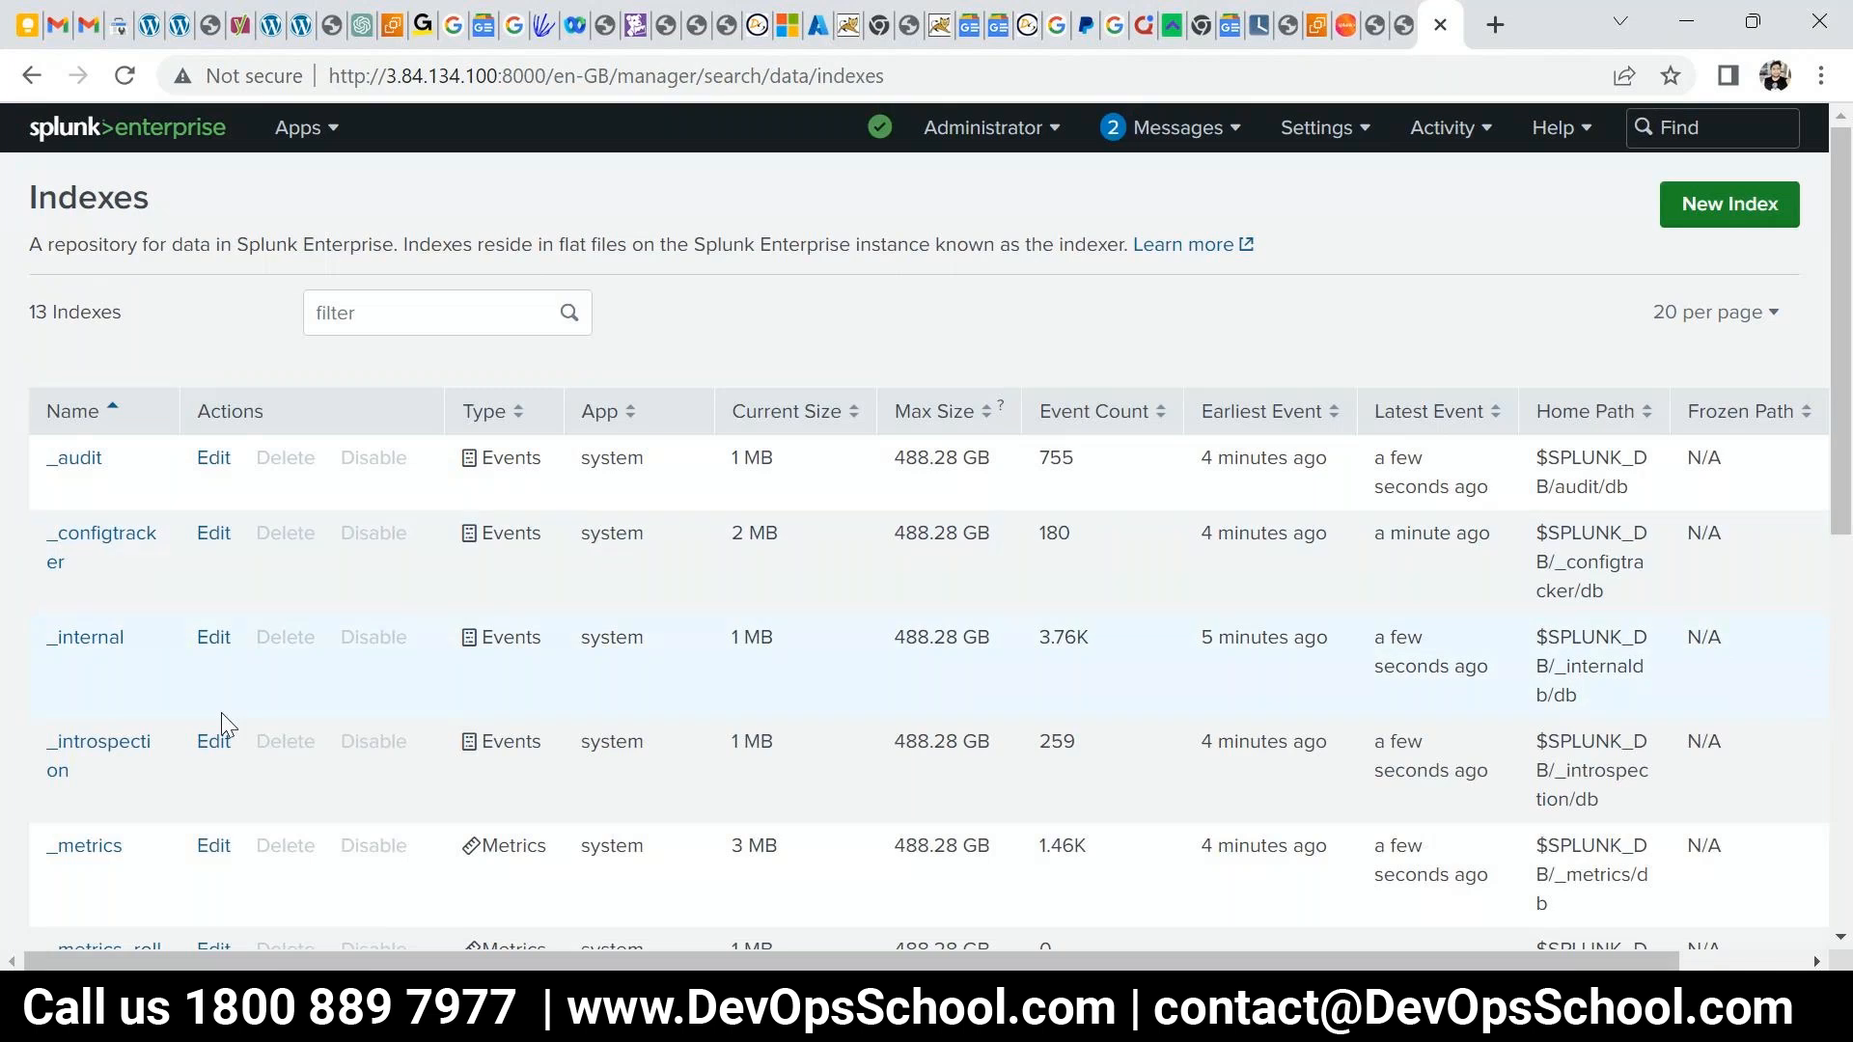
{"action": "scroll", "coordinate": [219, 728], "scroll_direction": "down", "scroll_amount": 3}
{"action": "scroll", "coordinate": [178, 745], "scroll_direction": "down", "scroll_amount": 3}
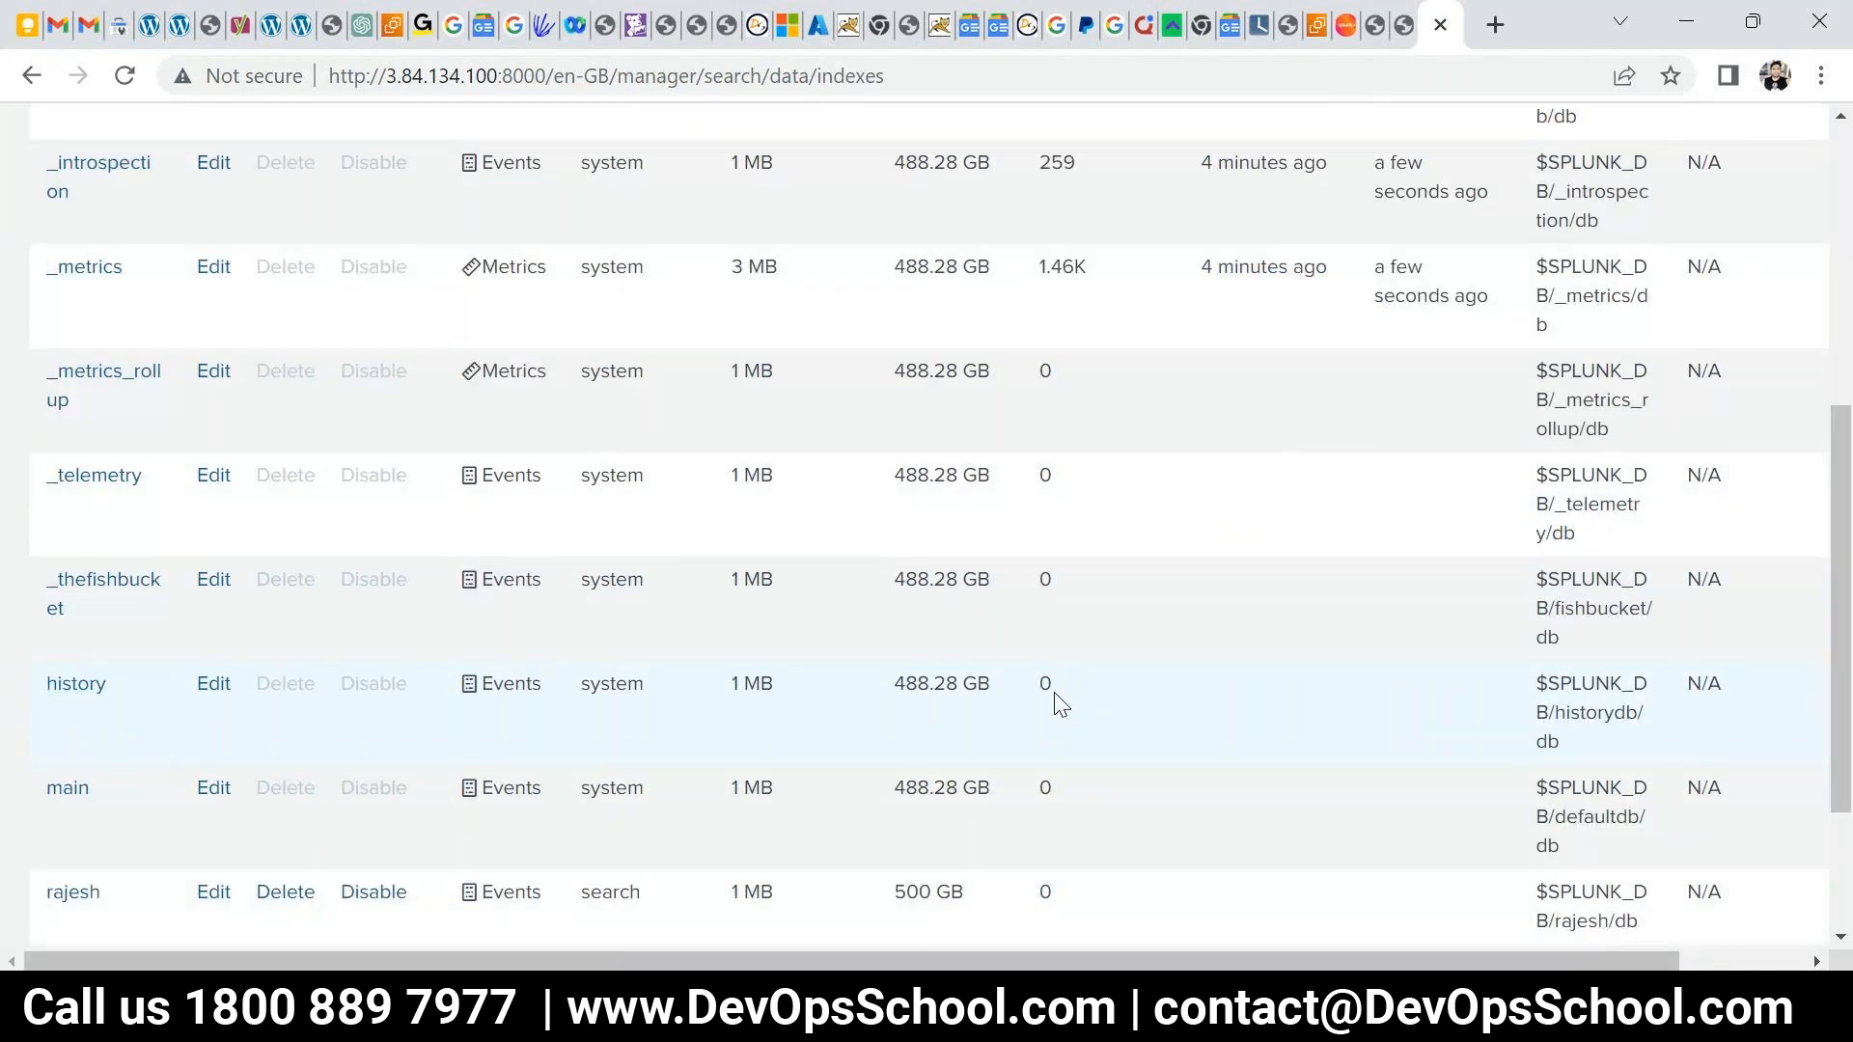
{"action": "scroll", "coordinate": [1056, 702], "scroll_direction": "up", "scroll_amount": 1}
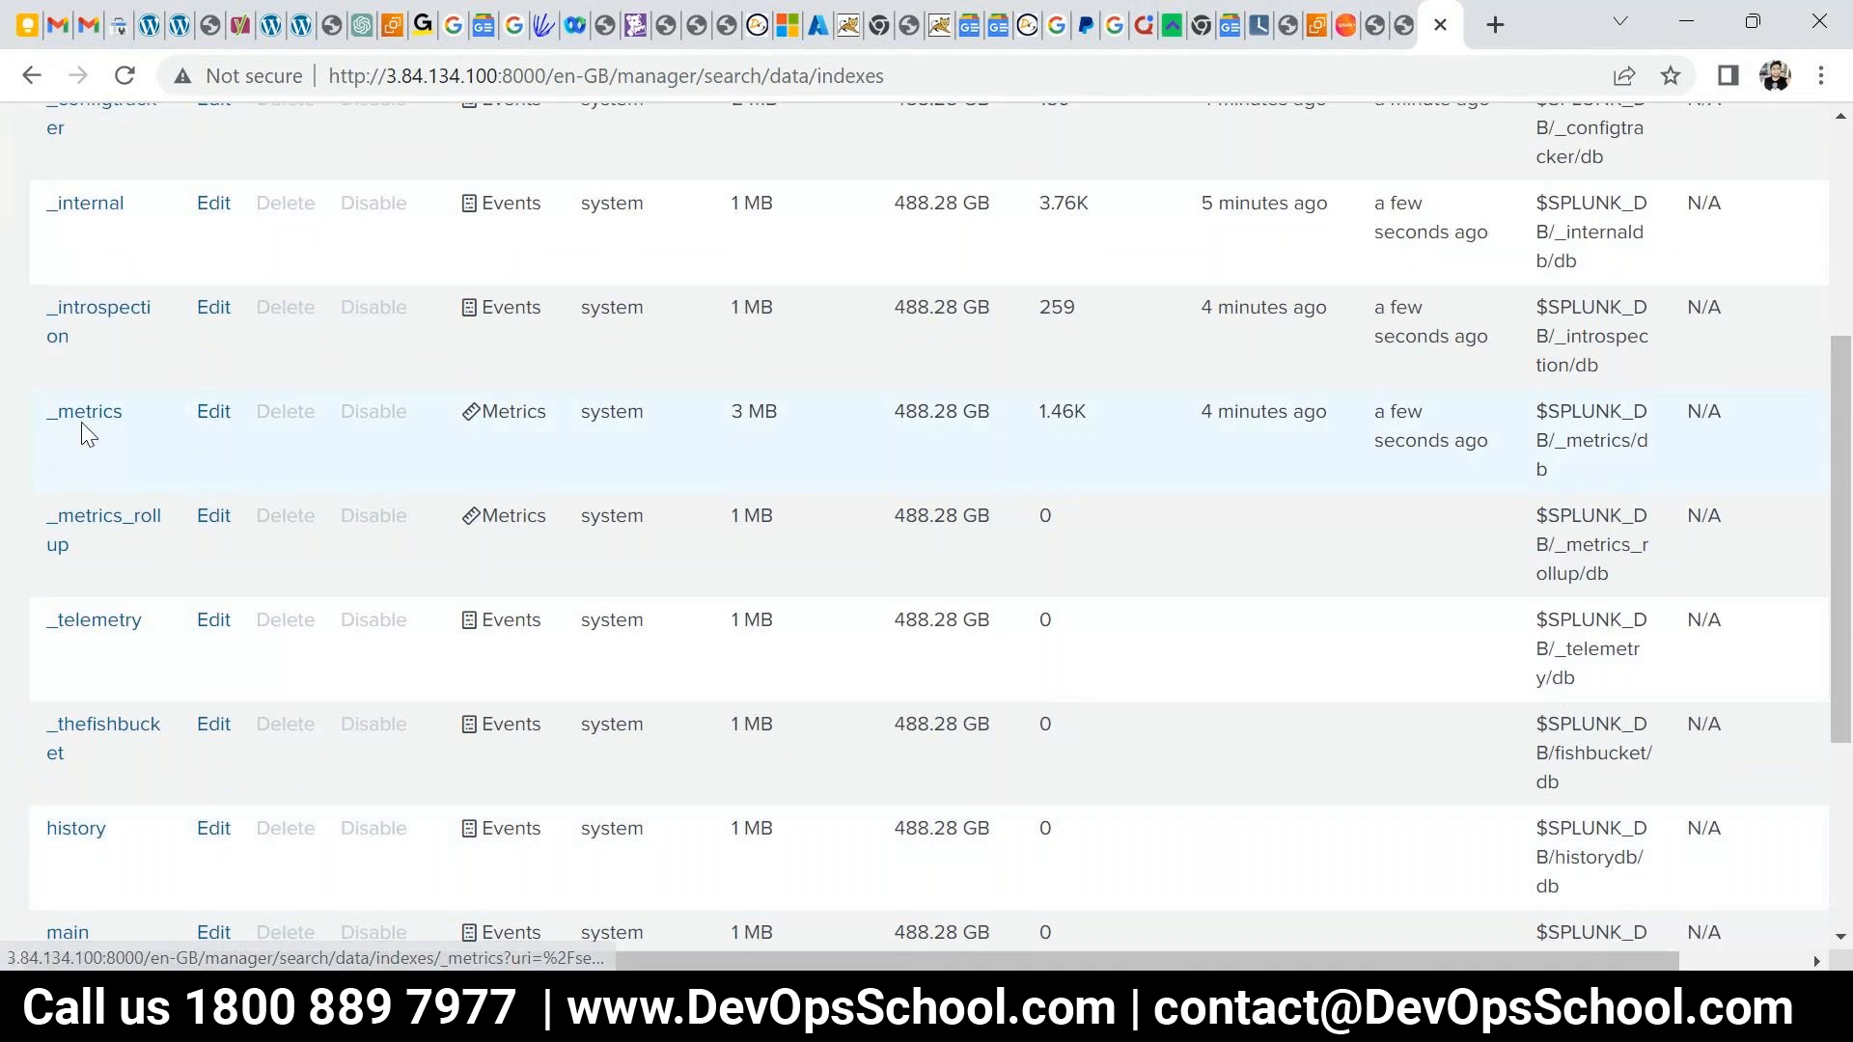
{"action": "left_click_drag", "start_coordinate": [128, 422], "coordinate": [55, 416]}
{"action": "scroll", "coordinate": [1120, 666], "scroll_direction": "up", "scroll_amount": 3}
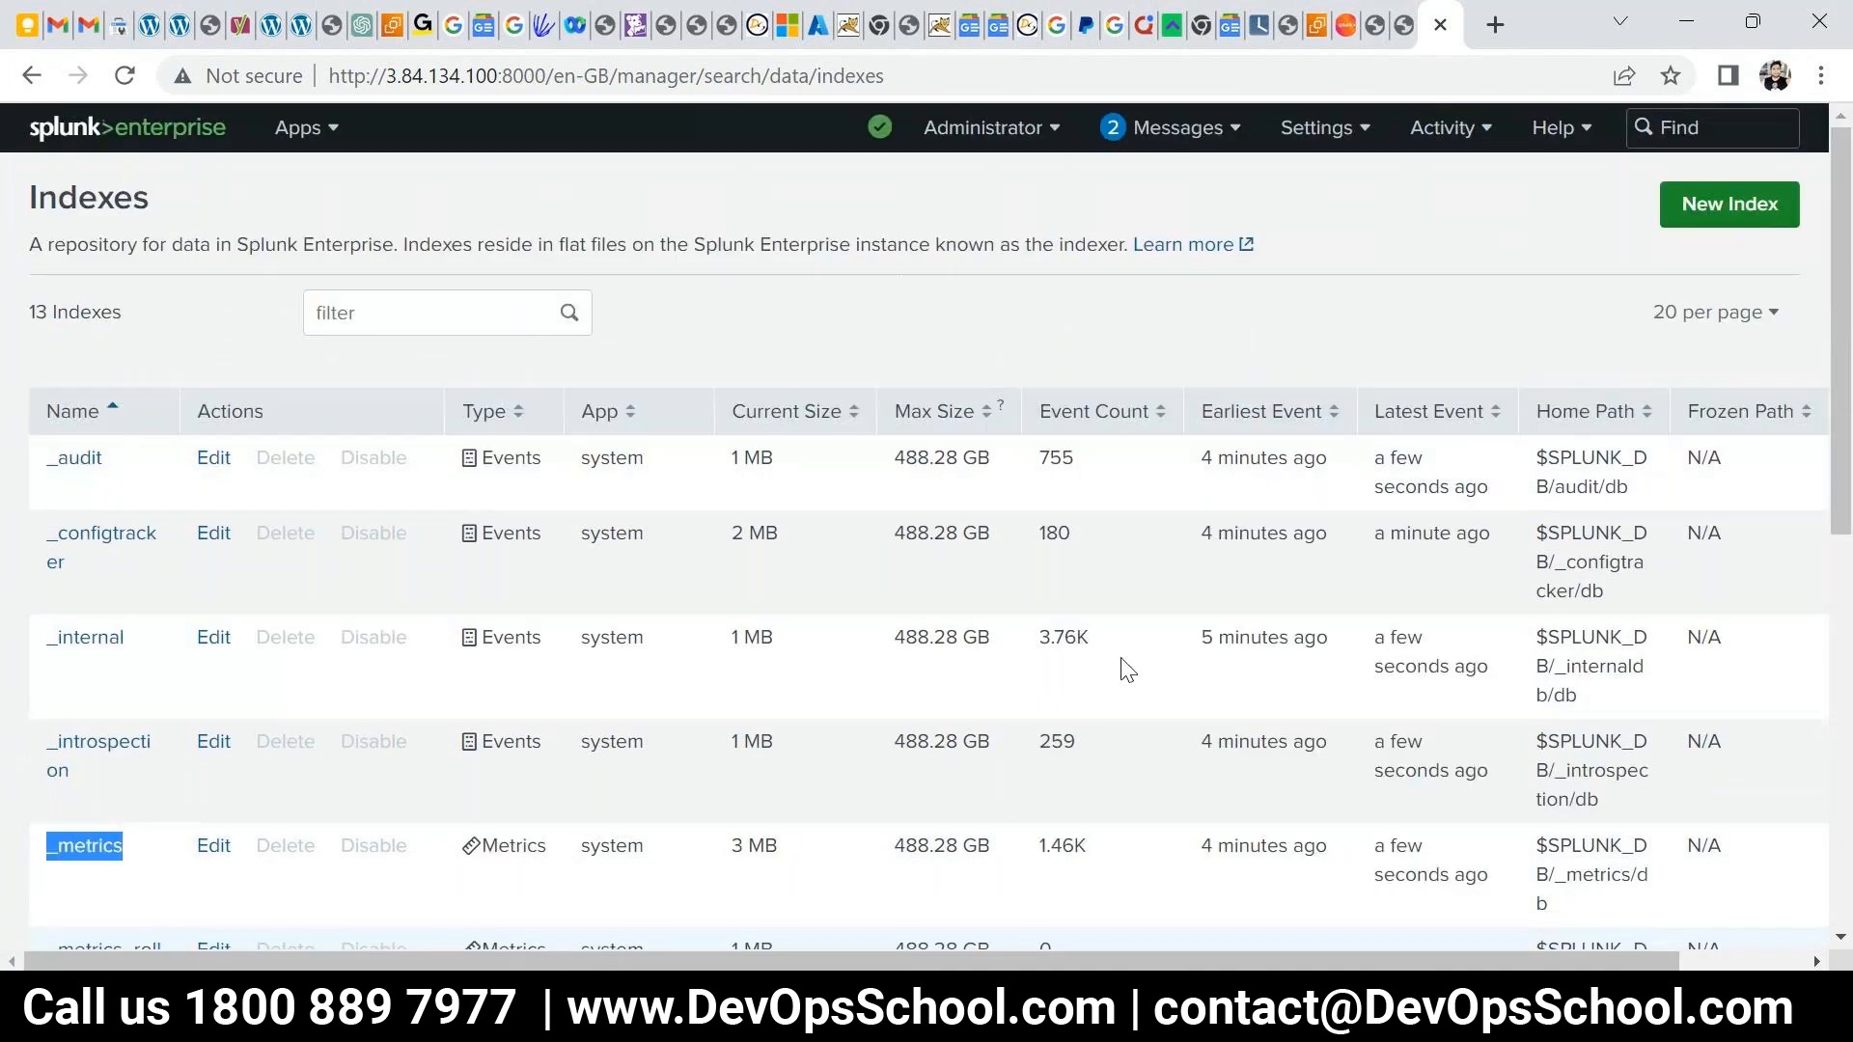
{"action": "left_click", "coordinate": [50, 135]}
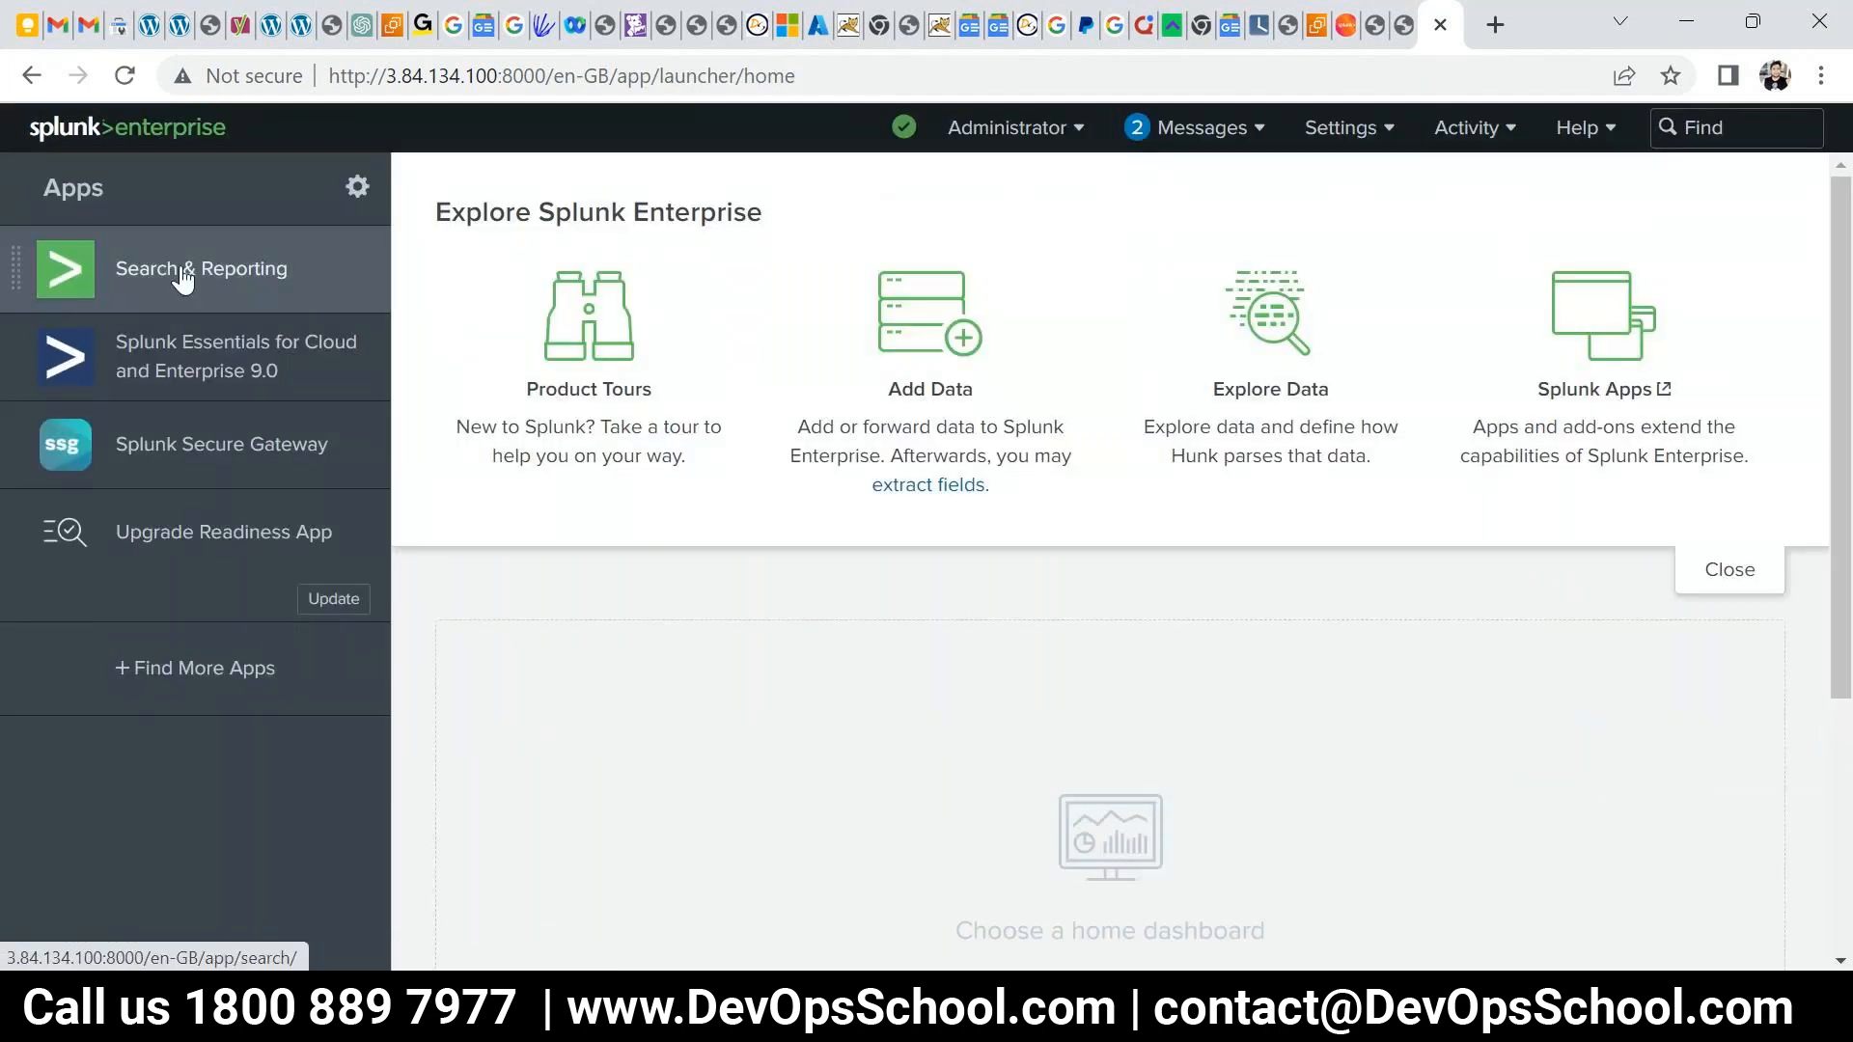
- In Search & Reporting, search index:_metrics over the All time range
{"action": "left_click", "coordinate": [550, 372]}
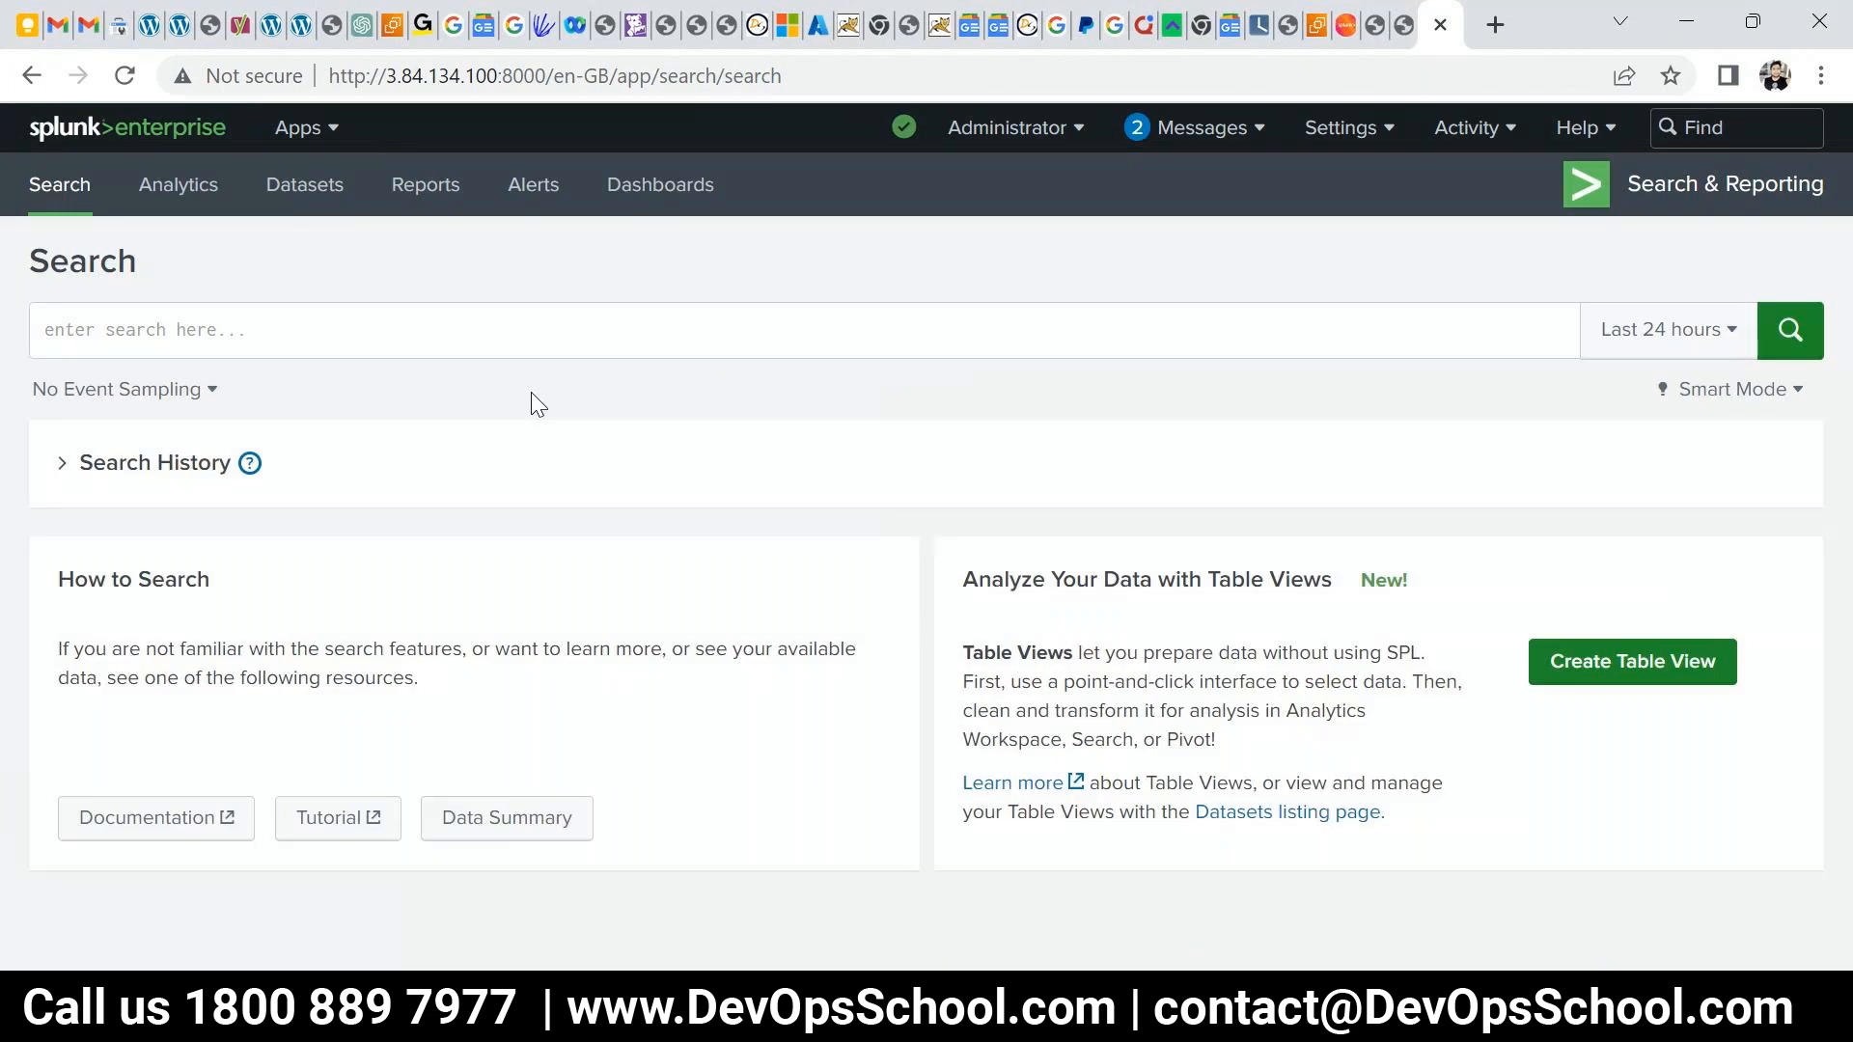
{"action": "left_click", "coordinate": [307, 338]}
{"action": "type", "text": "index"}
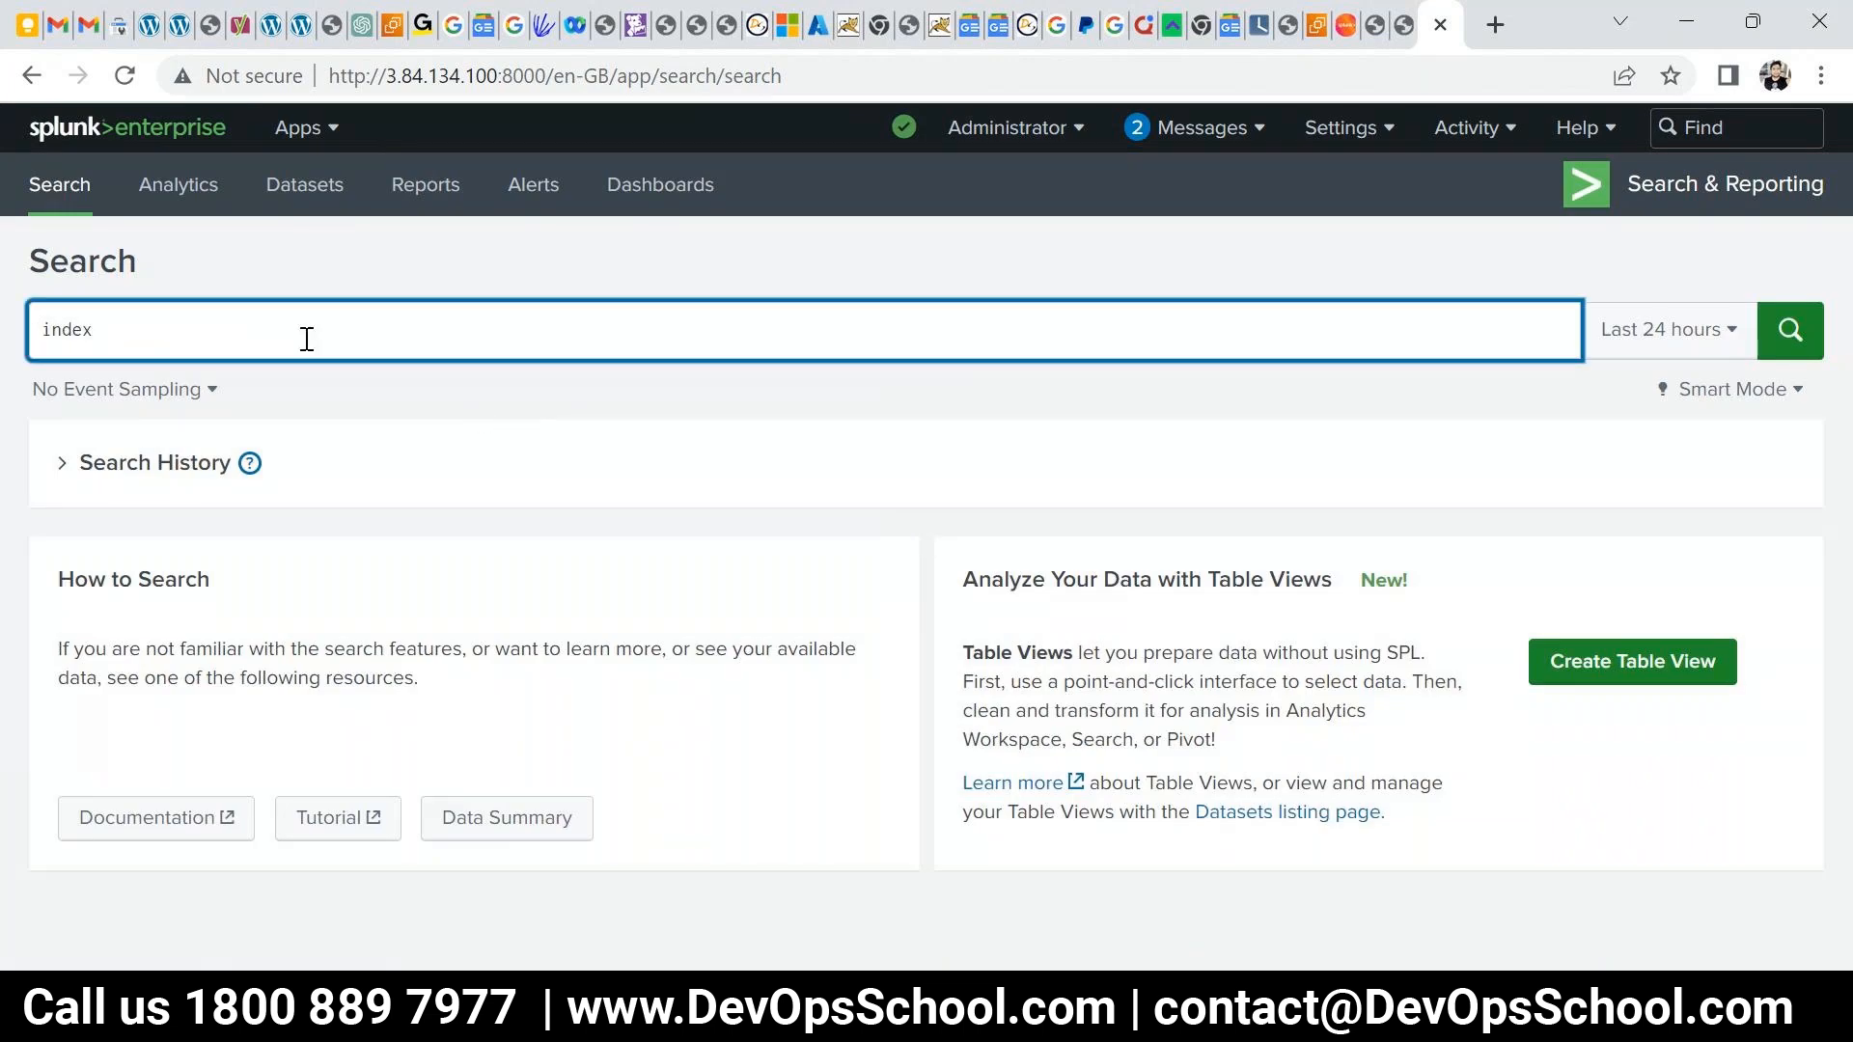
{"action": "type", "text": ":_metrics"}
{"action": "key", "text": "Return"}
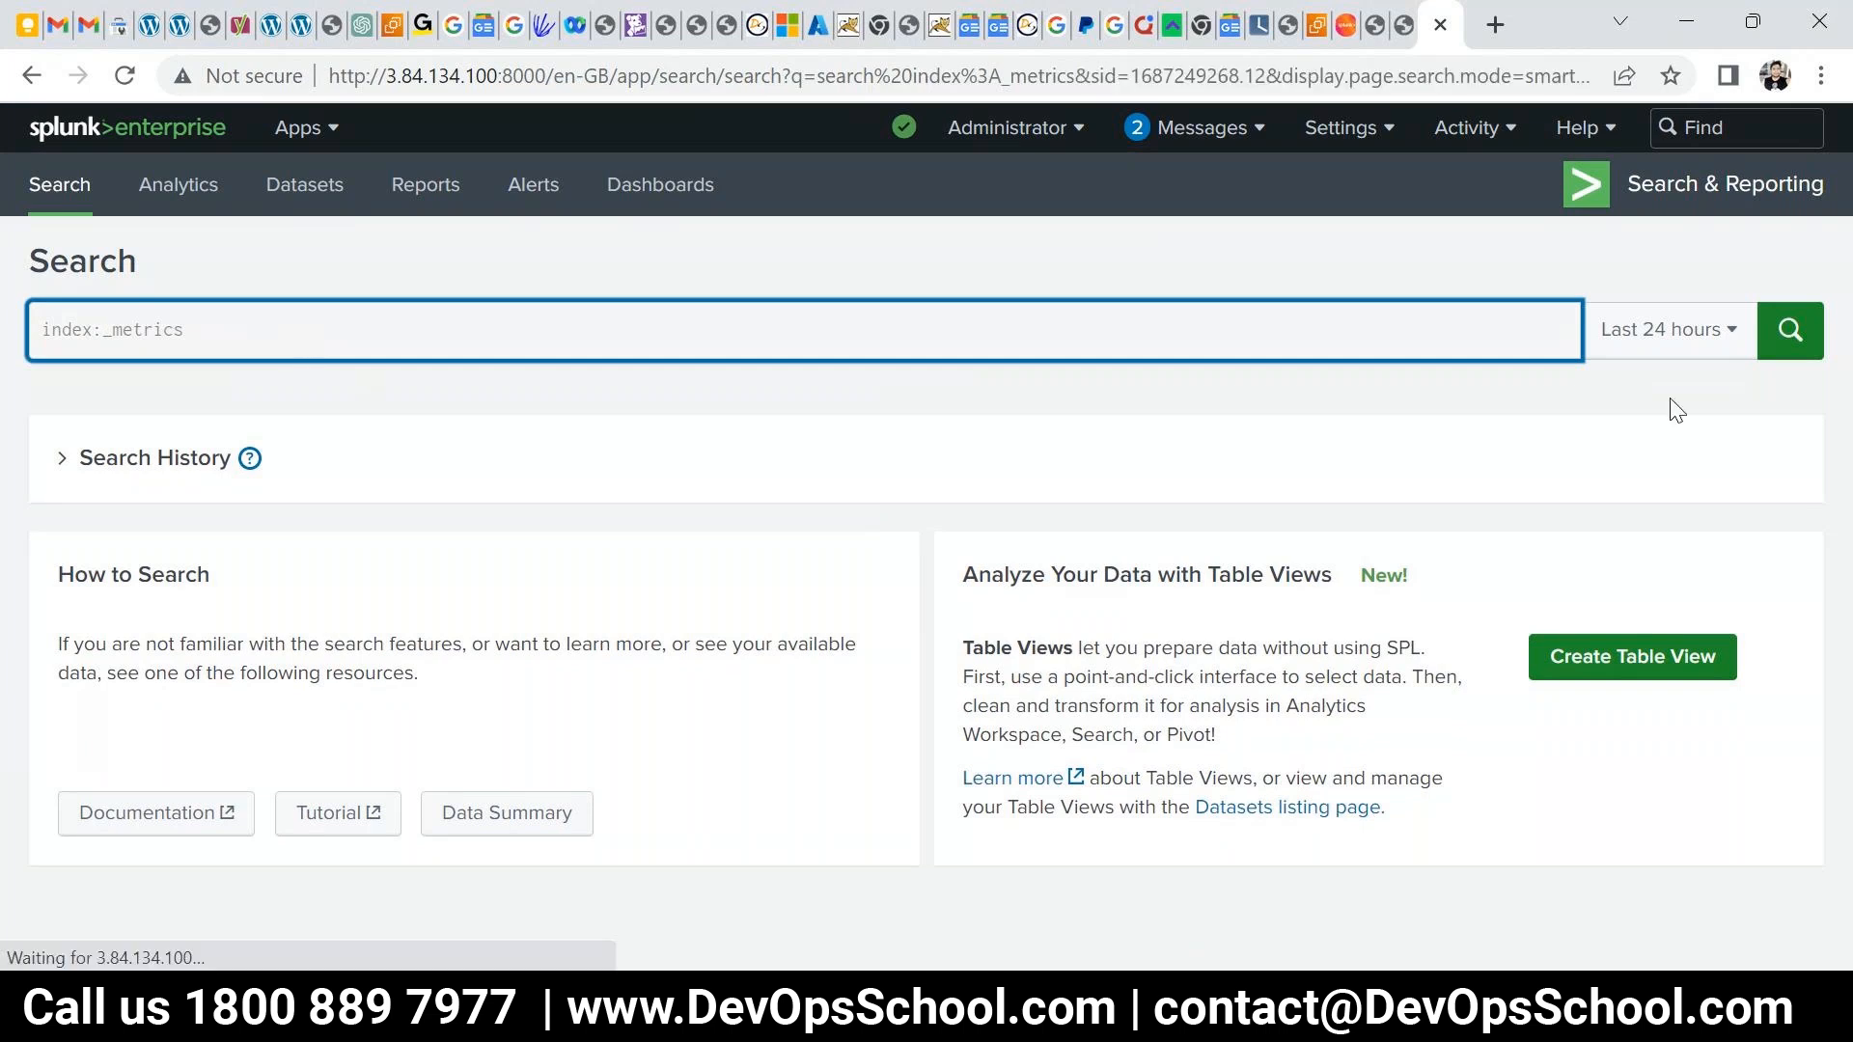
{"action": "left_click", "coordinate": [1656, 326]}
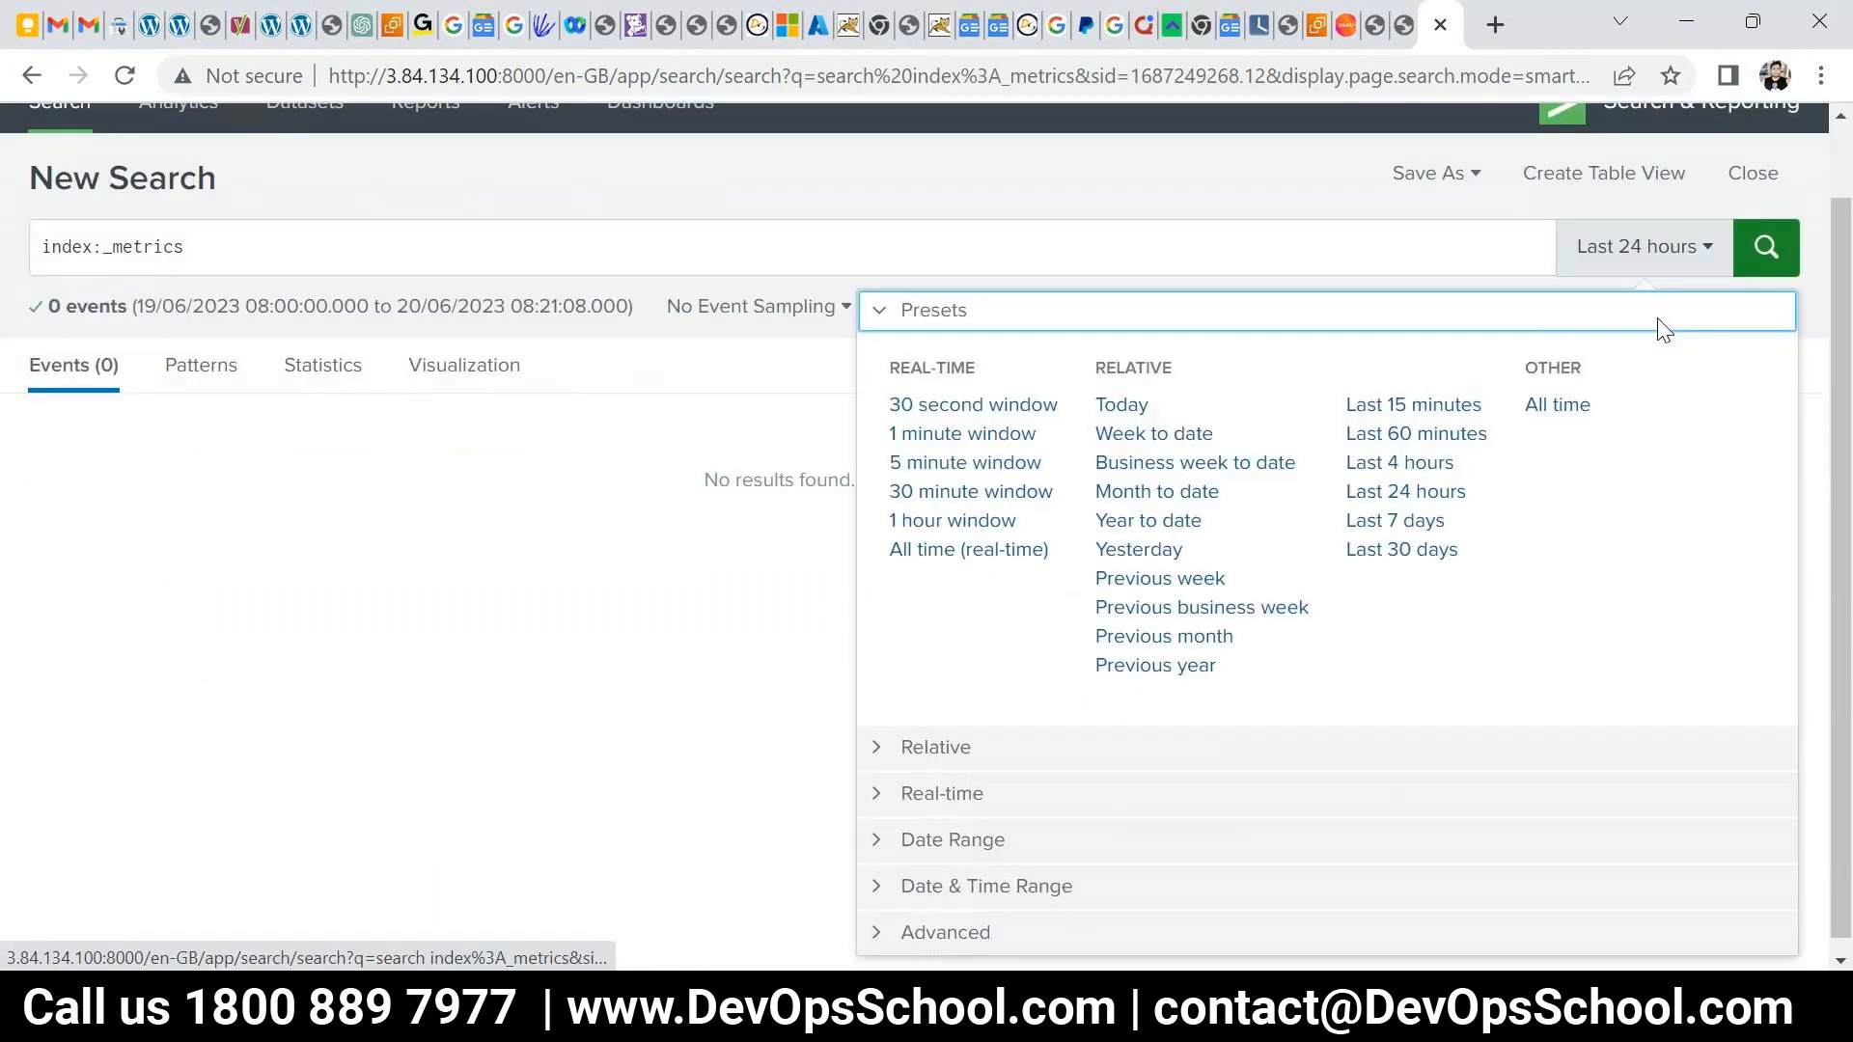
{"action": "left_click", "coordinate": [1540, 409]}
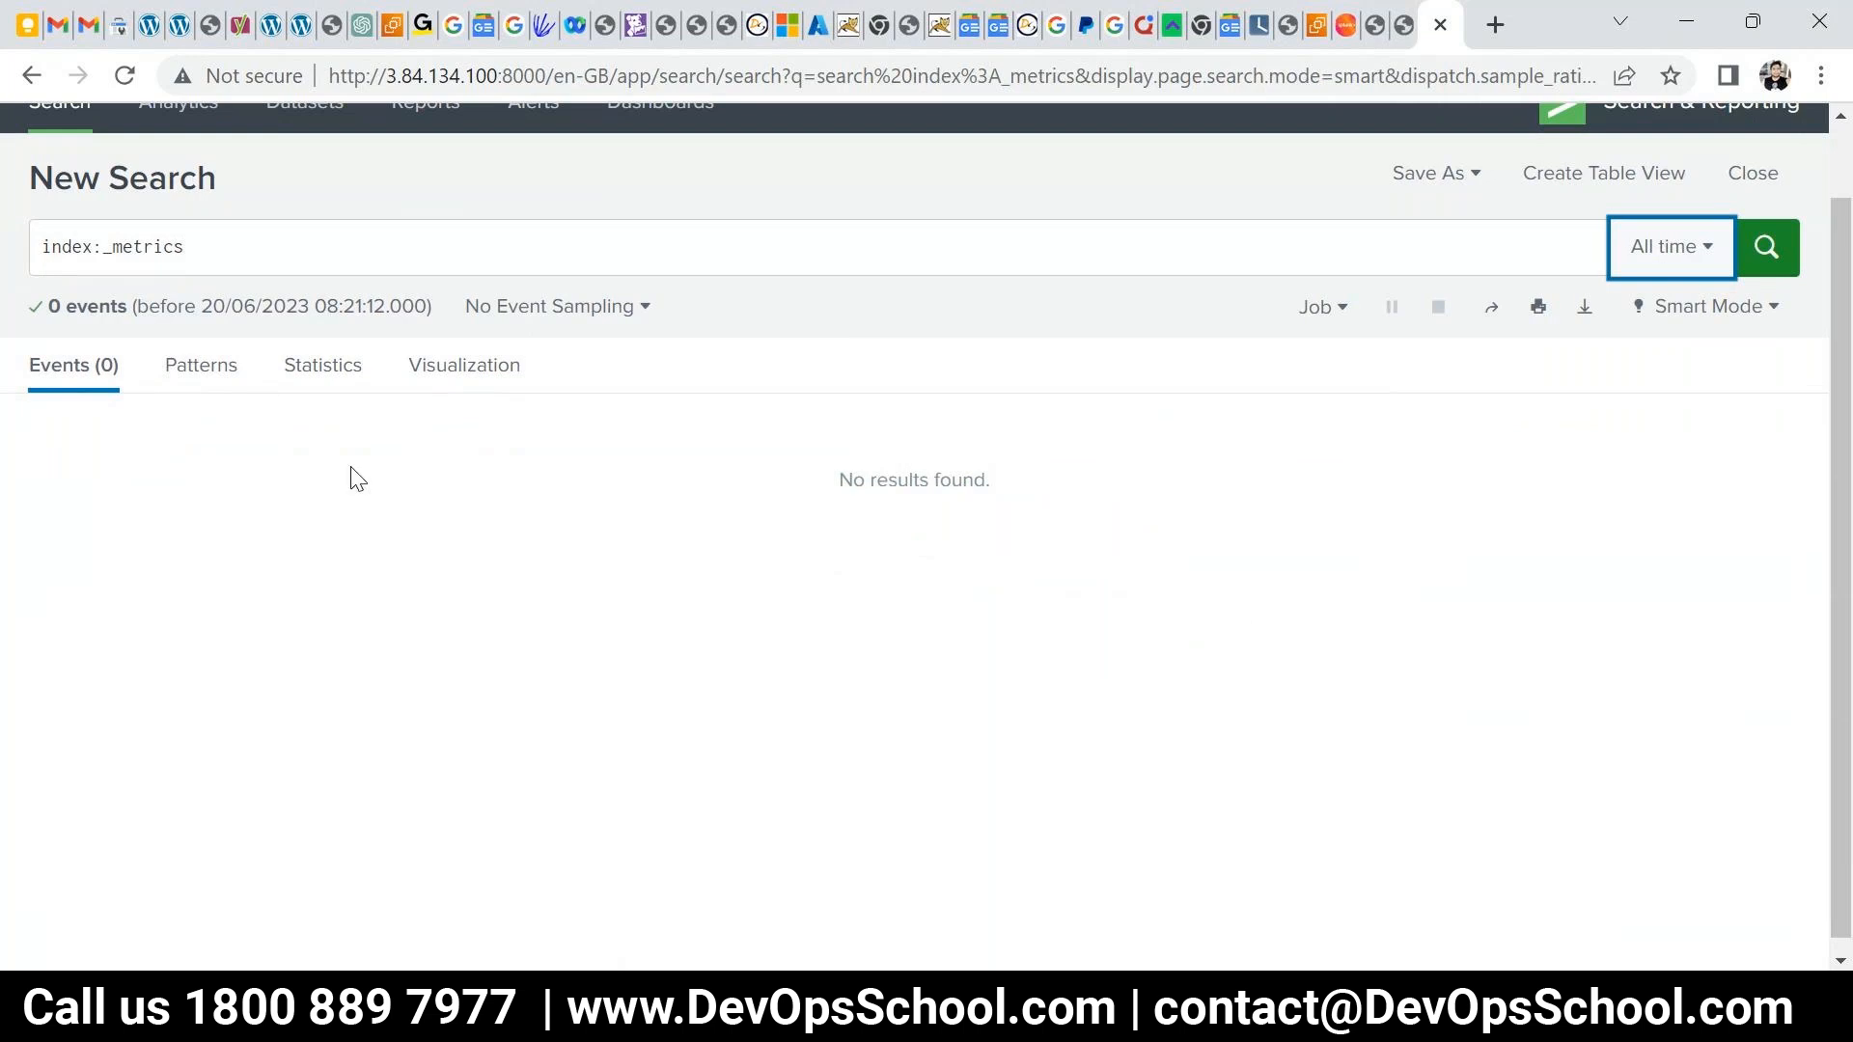
- Clear the search query, glancing at the Patterns and Events results
{"action": "left_click", "coordinate": [105, 249]}
{"action": "key", "text": "BackSpace"}
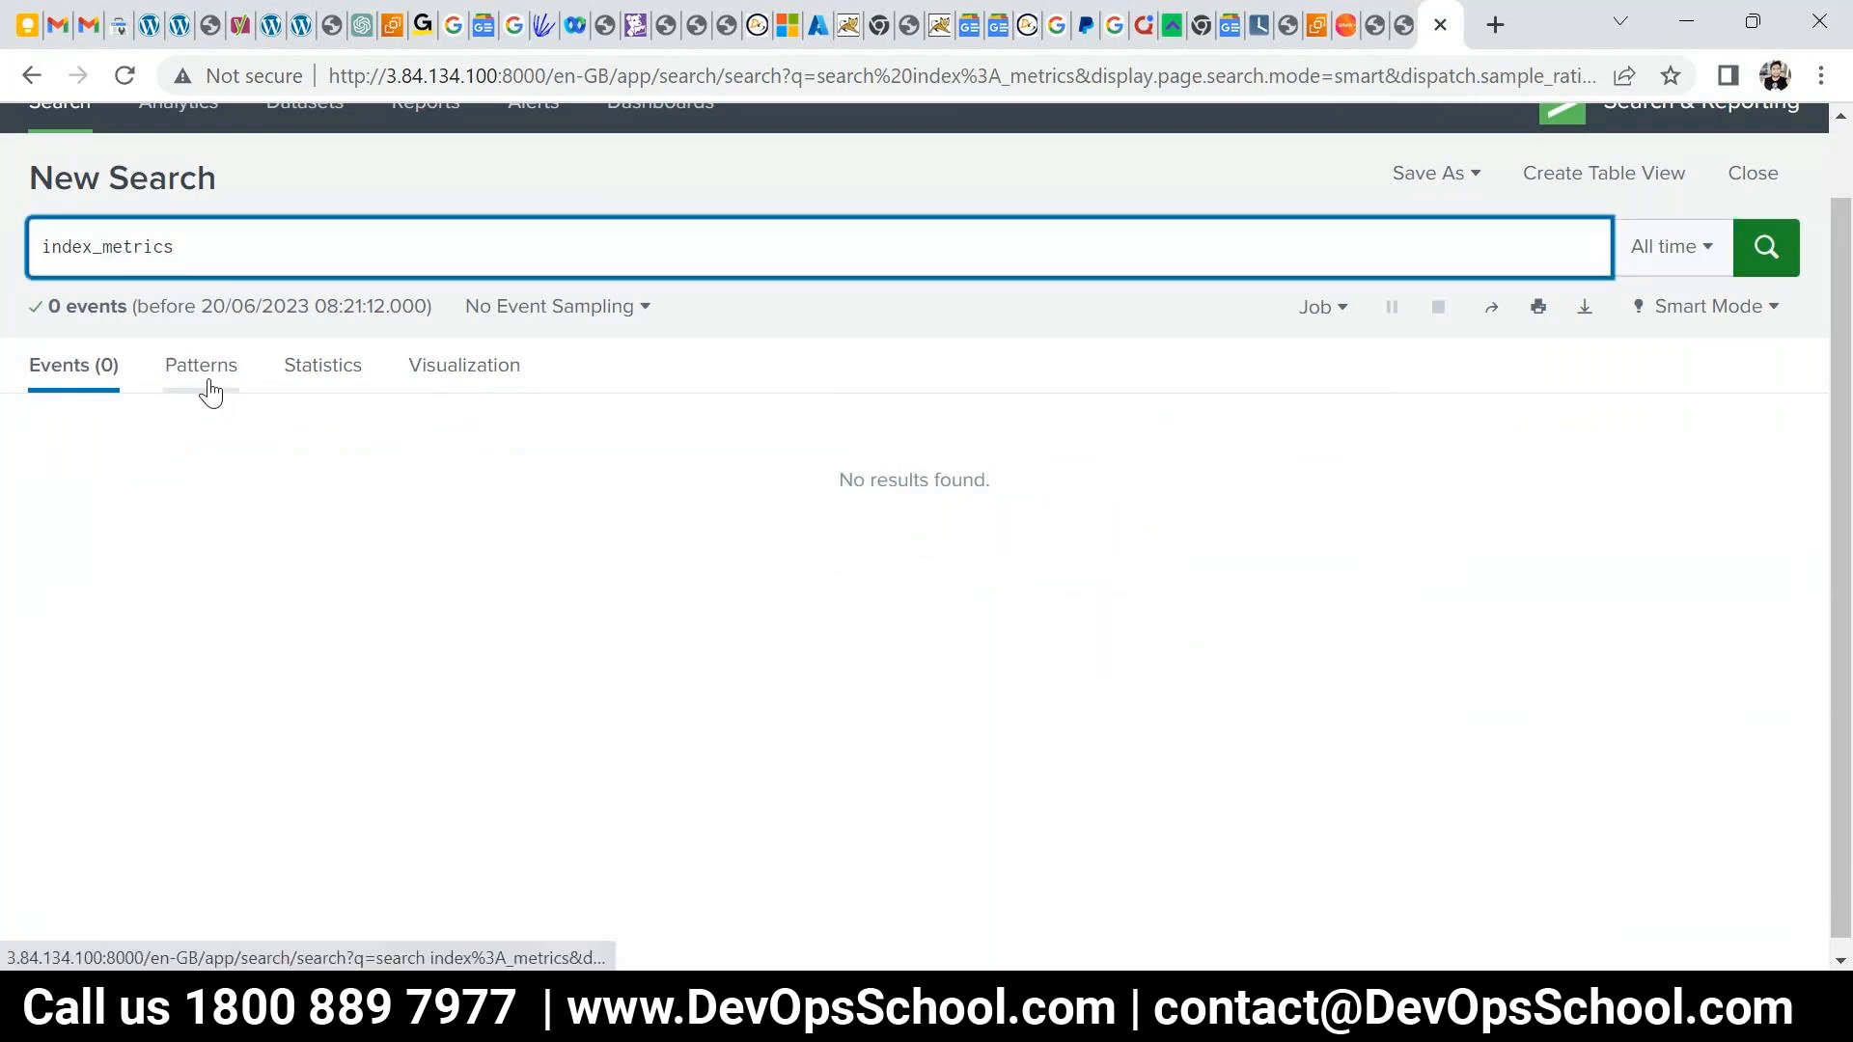
{"action": "key", "text": "ctrl+a"}
{"action": "key", "text": "BackSpace"}
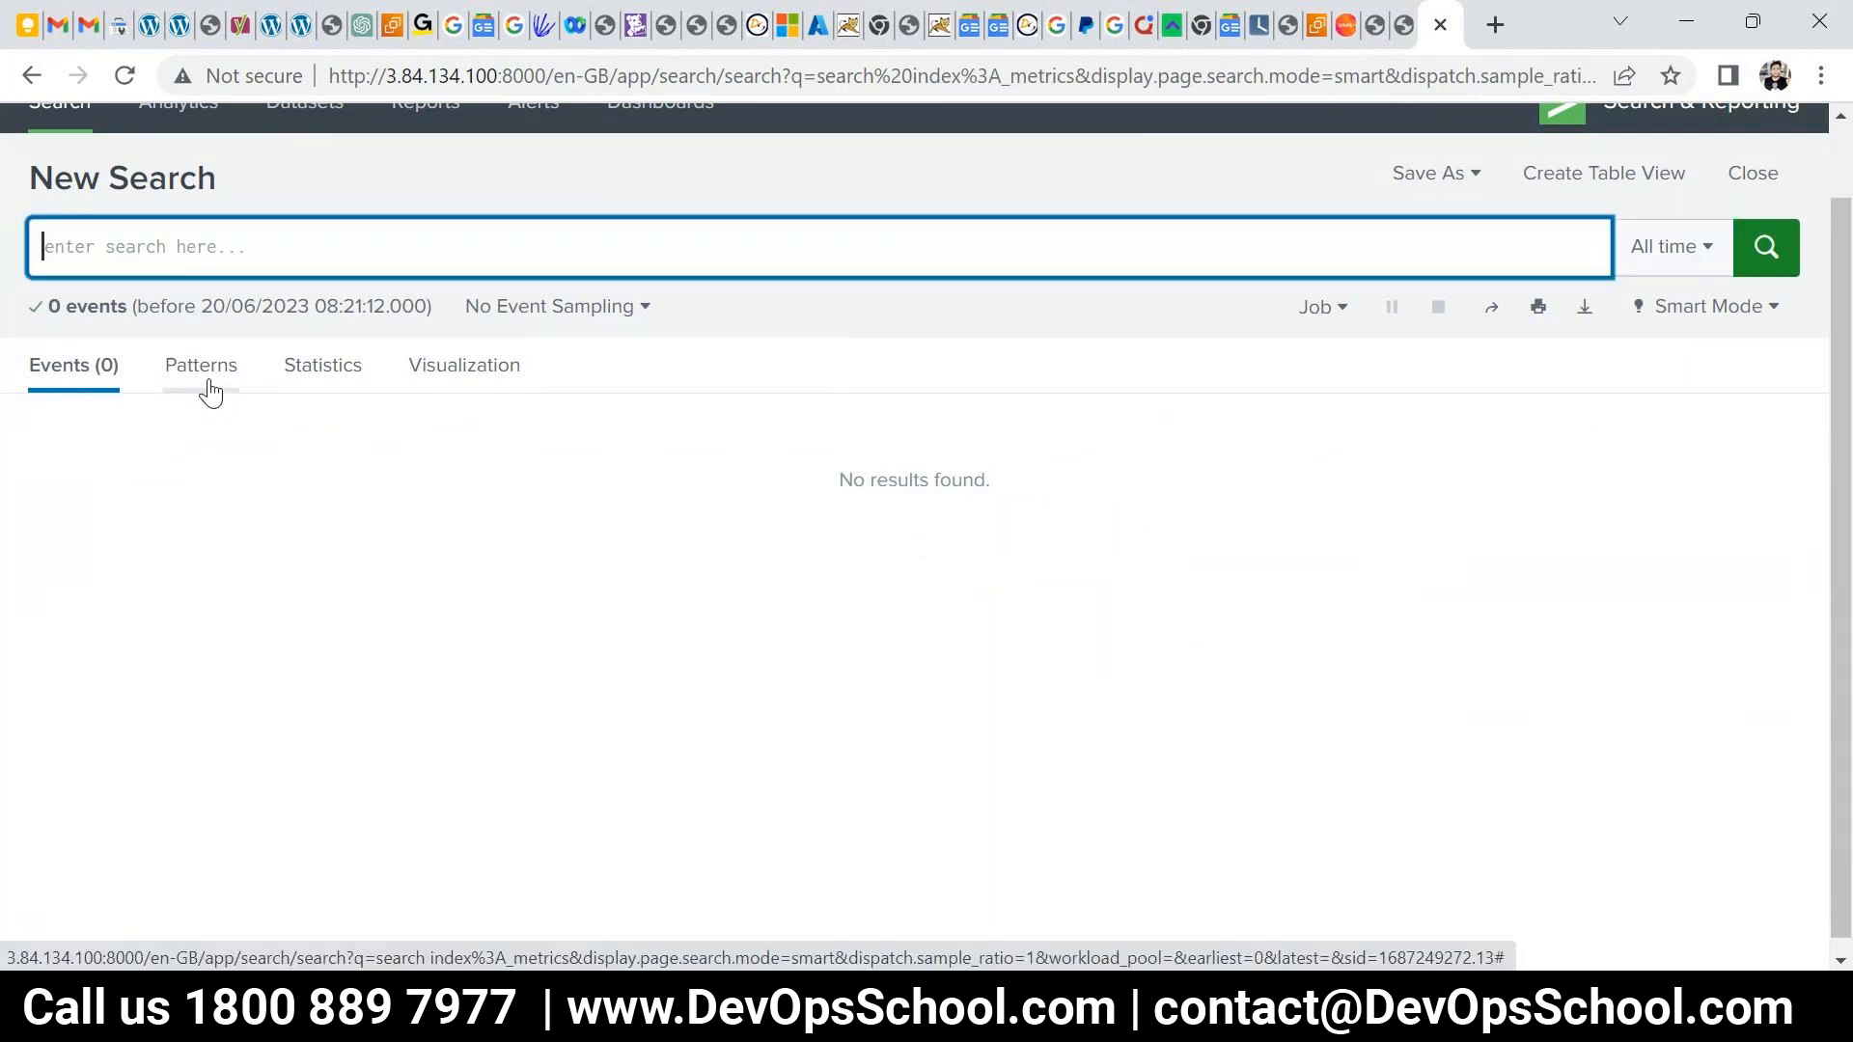
{"action": "left_click", "coordinate": [195, 371]}
{"action": "left_click", "coordinate": [94, 370]}
- Start a new query, leaving 'inde' in the search bar
{"action": "left_click", "coordinate": [122, 257]}
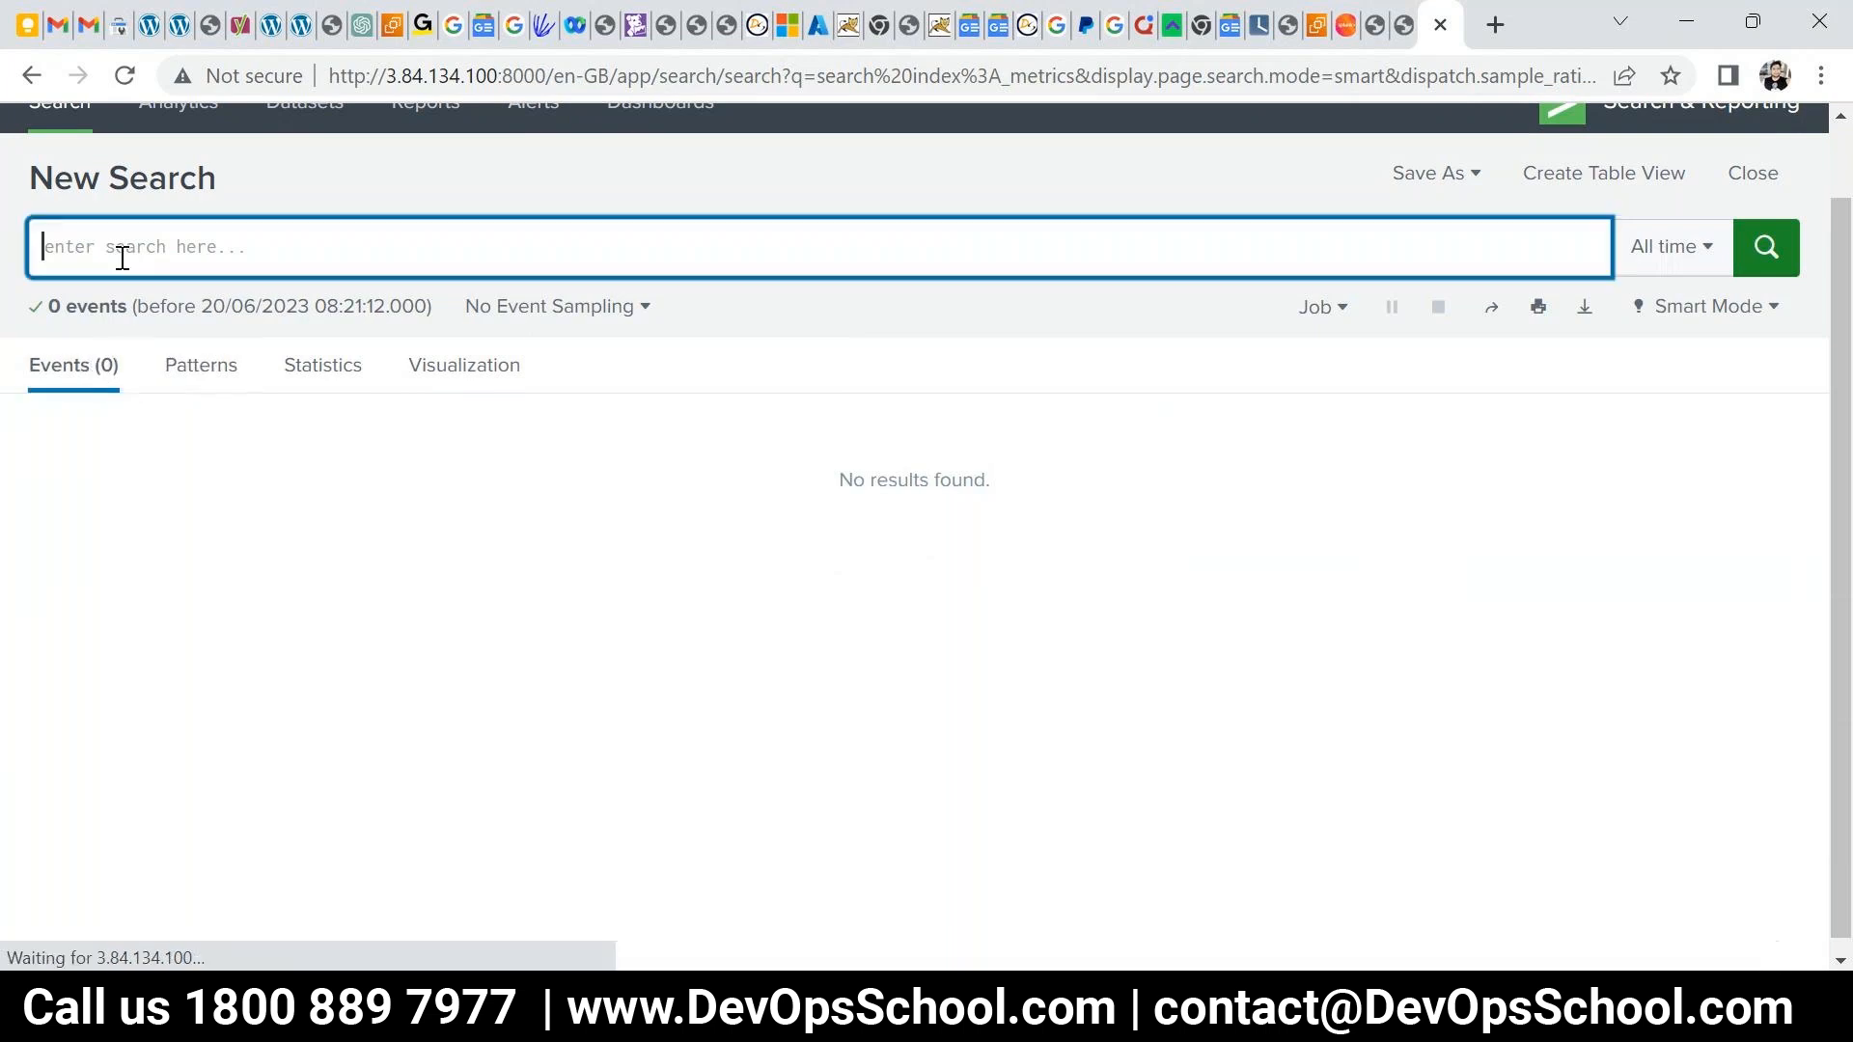
{"action": "type", "text": "inedx"}
{"action": "key", "text": "BackSpace"}
{"action": "key", "text": "BackSpace"}
{"action": "key", "text": "BackSpace"}
{"action": "key", "text": "BackSpace"}
{"action": "type", "text": "n"}
{"action": "key", "text": "BackSpace"}
{"action": "type", "text": "nd"}
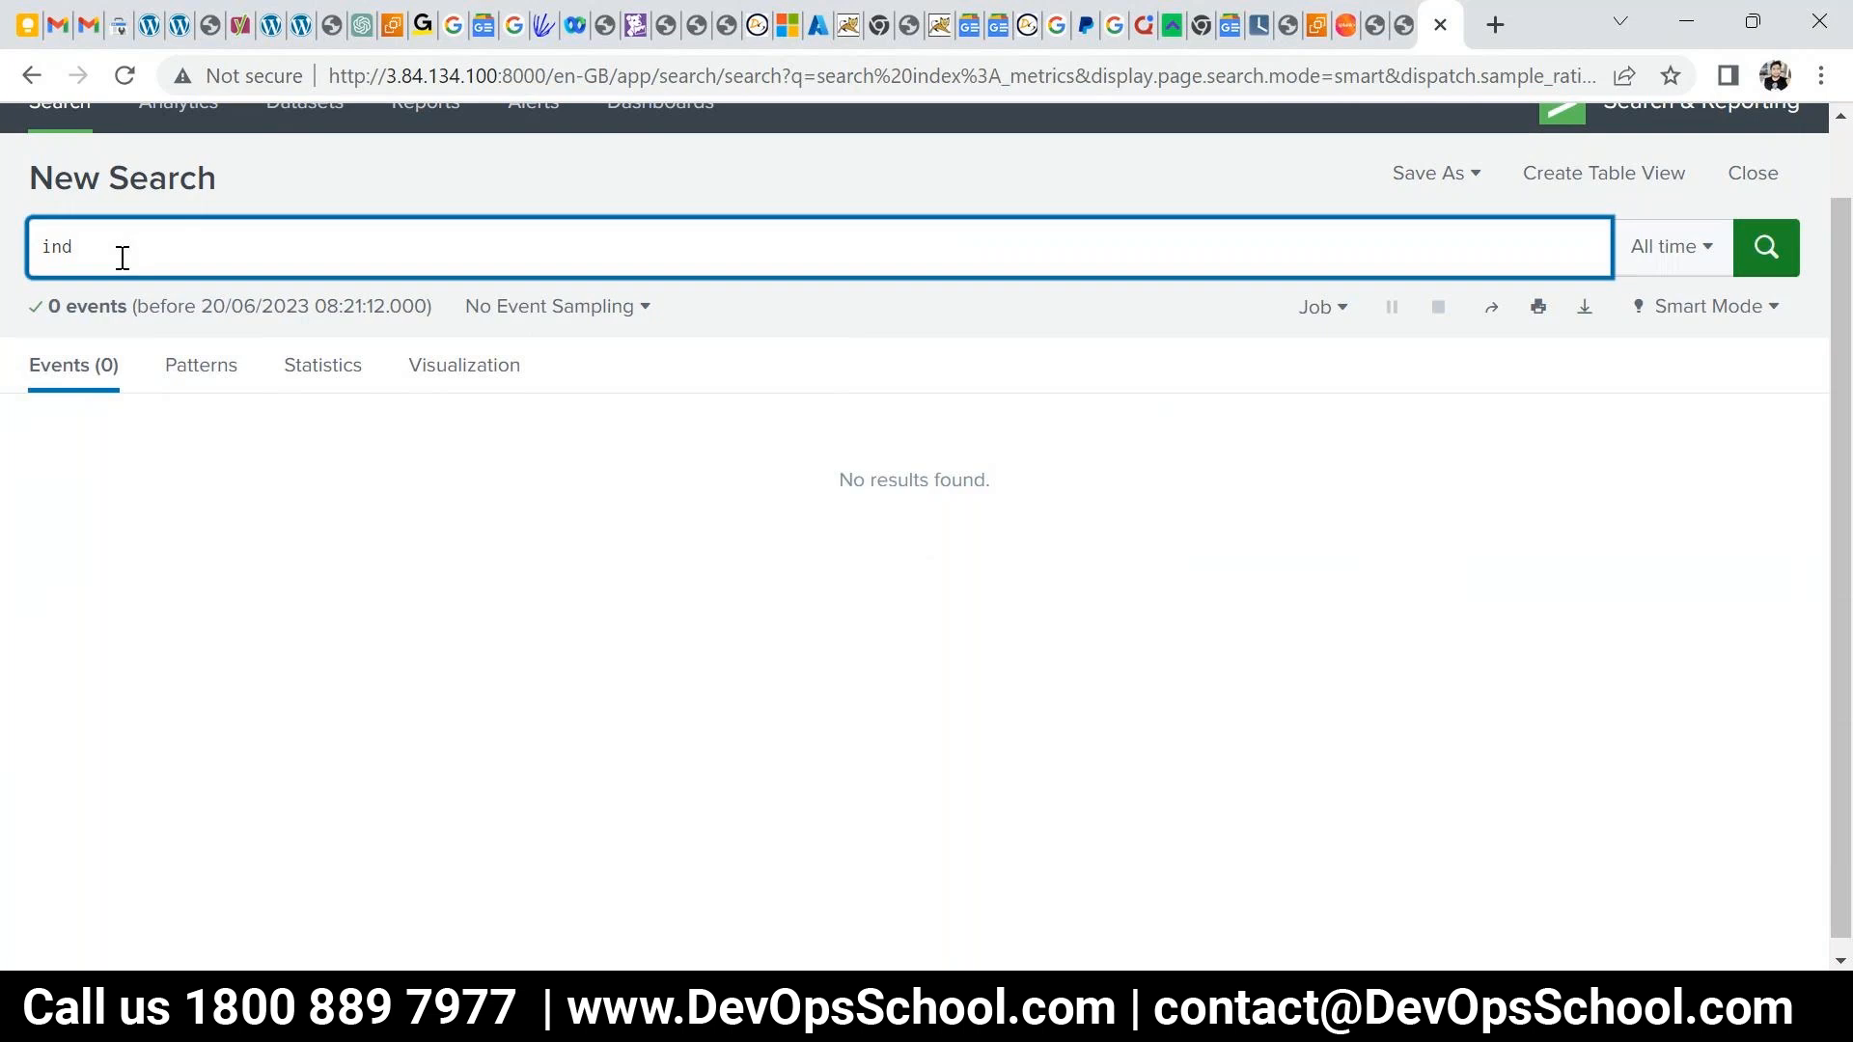
{"action": "type", "text": "e"}
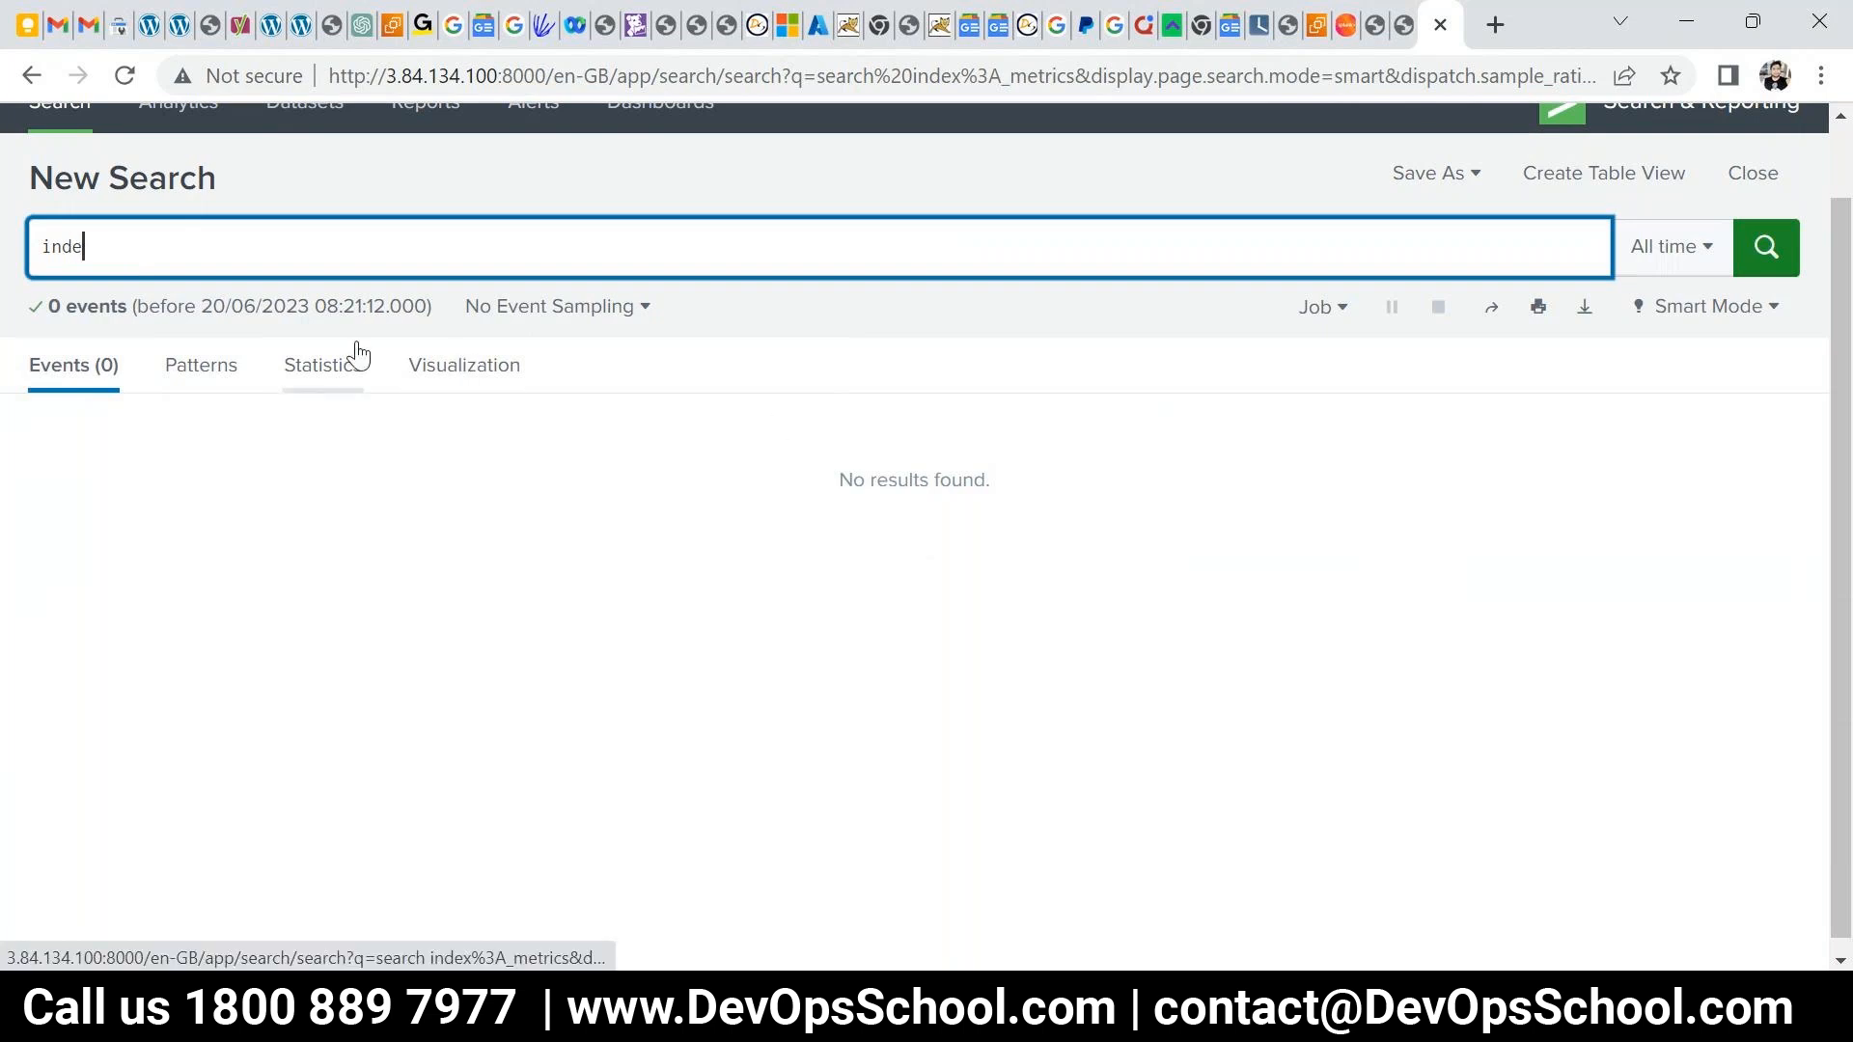
{"action": "type", "text": "x="}
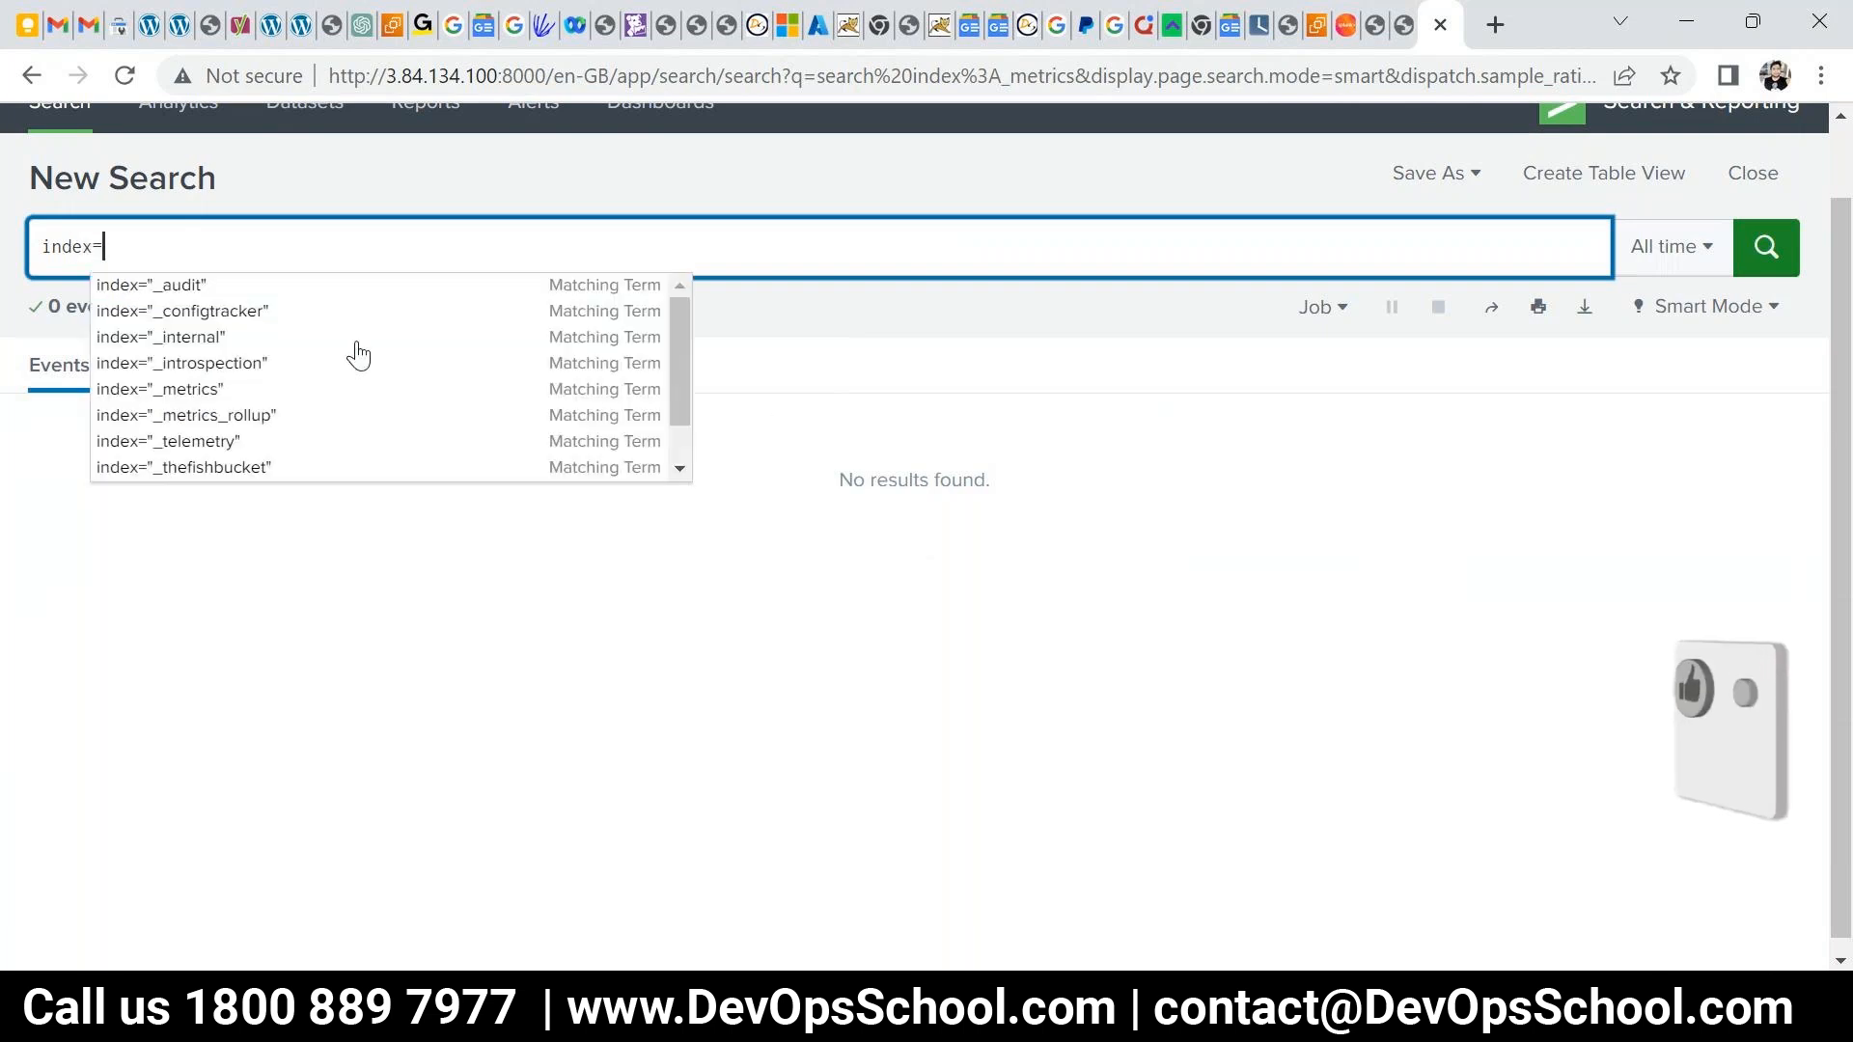
{"action": "key", "text": "ctrl+a"}
{"action": "key", "text": "BackSpace"}
{"action": "type", "text": "inde"}
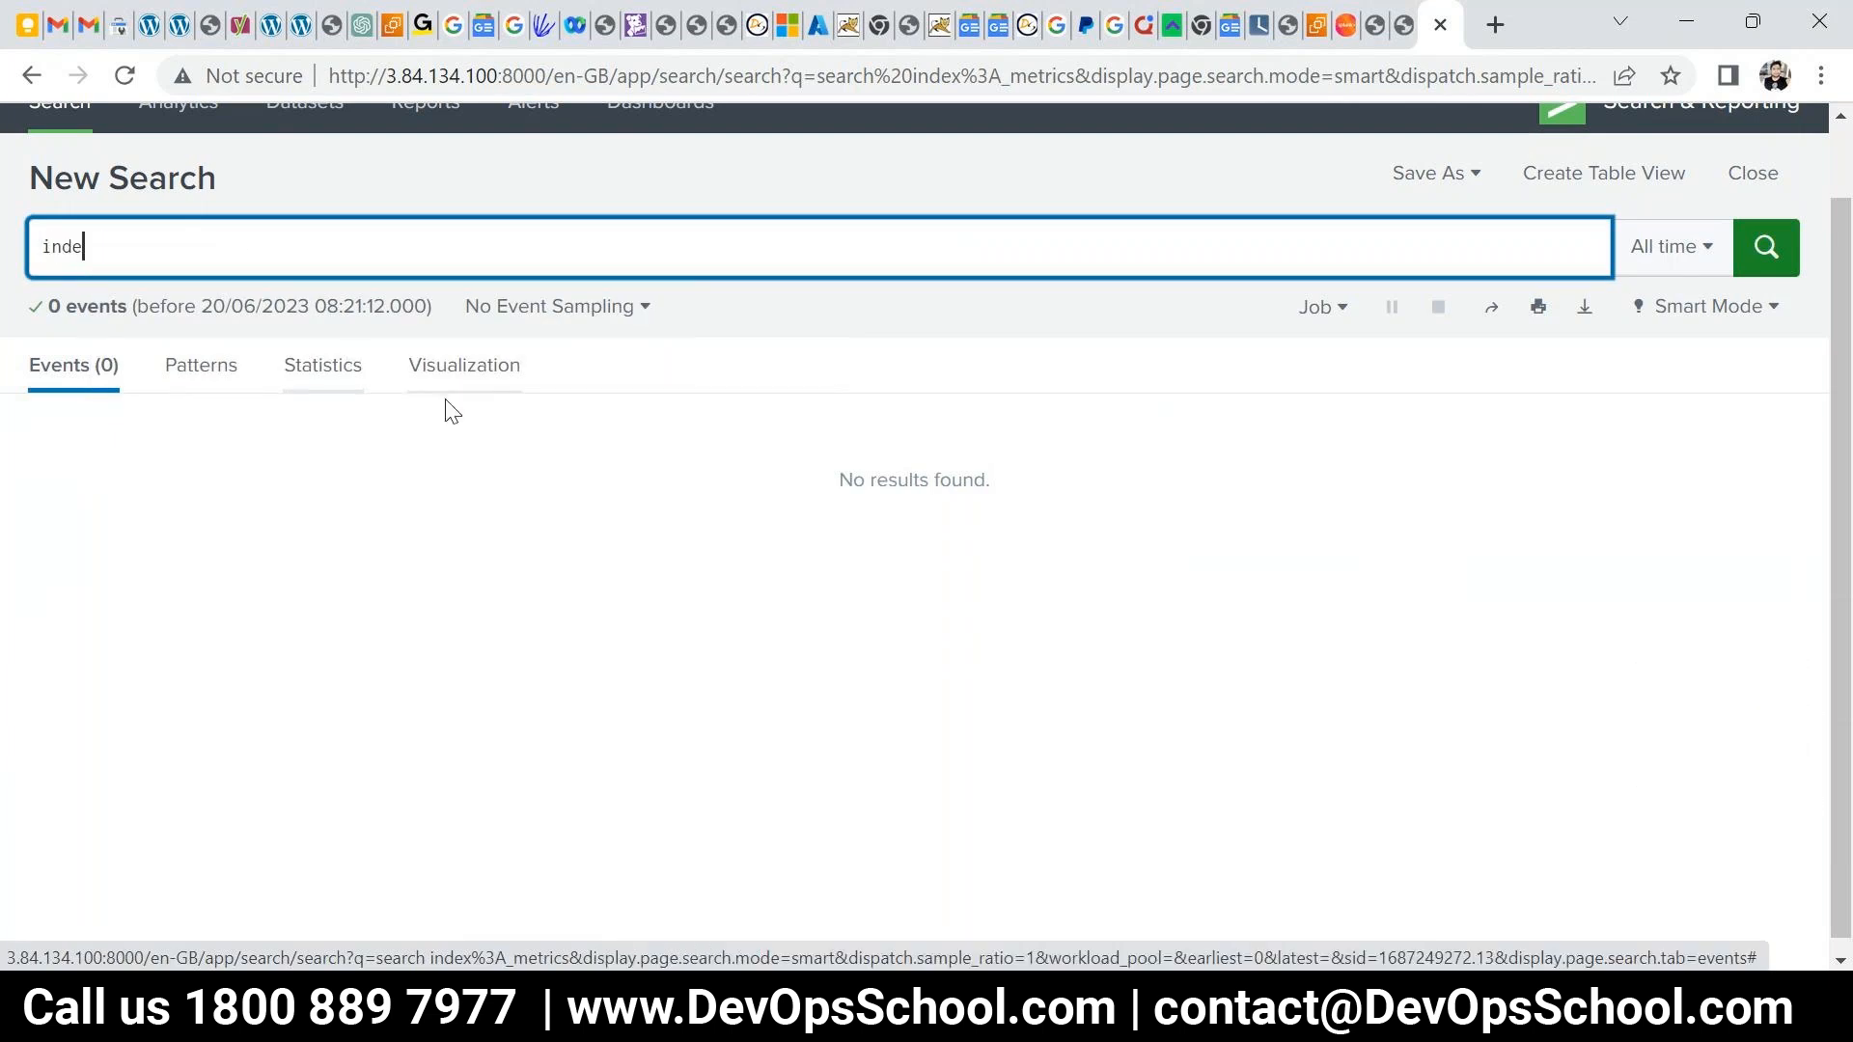
- Open the Settings overview of categories from the top bar
{"action": "scroll", "coordinate": [452, 412], "scroll_direction": "up", "scroll_amount": 2}
{"action": "left_click_drag", "start_coordinate": [116, 330], "coordinate": [50, 329]}
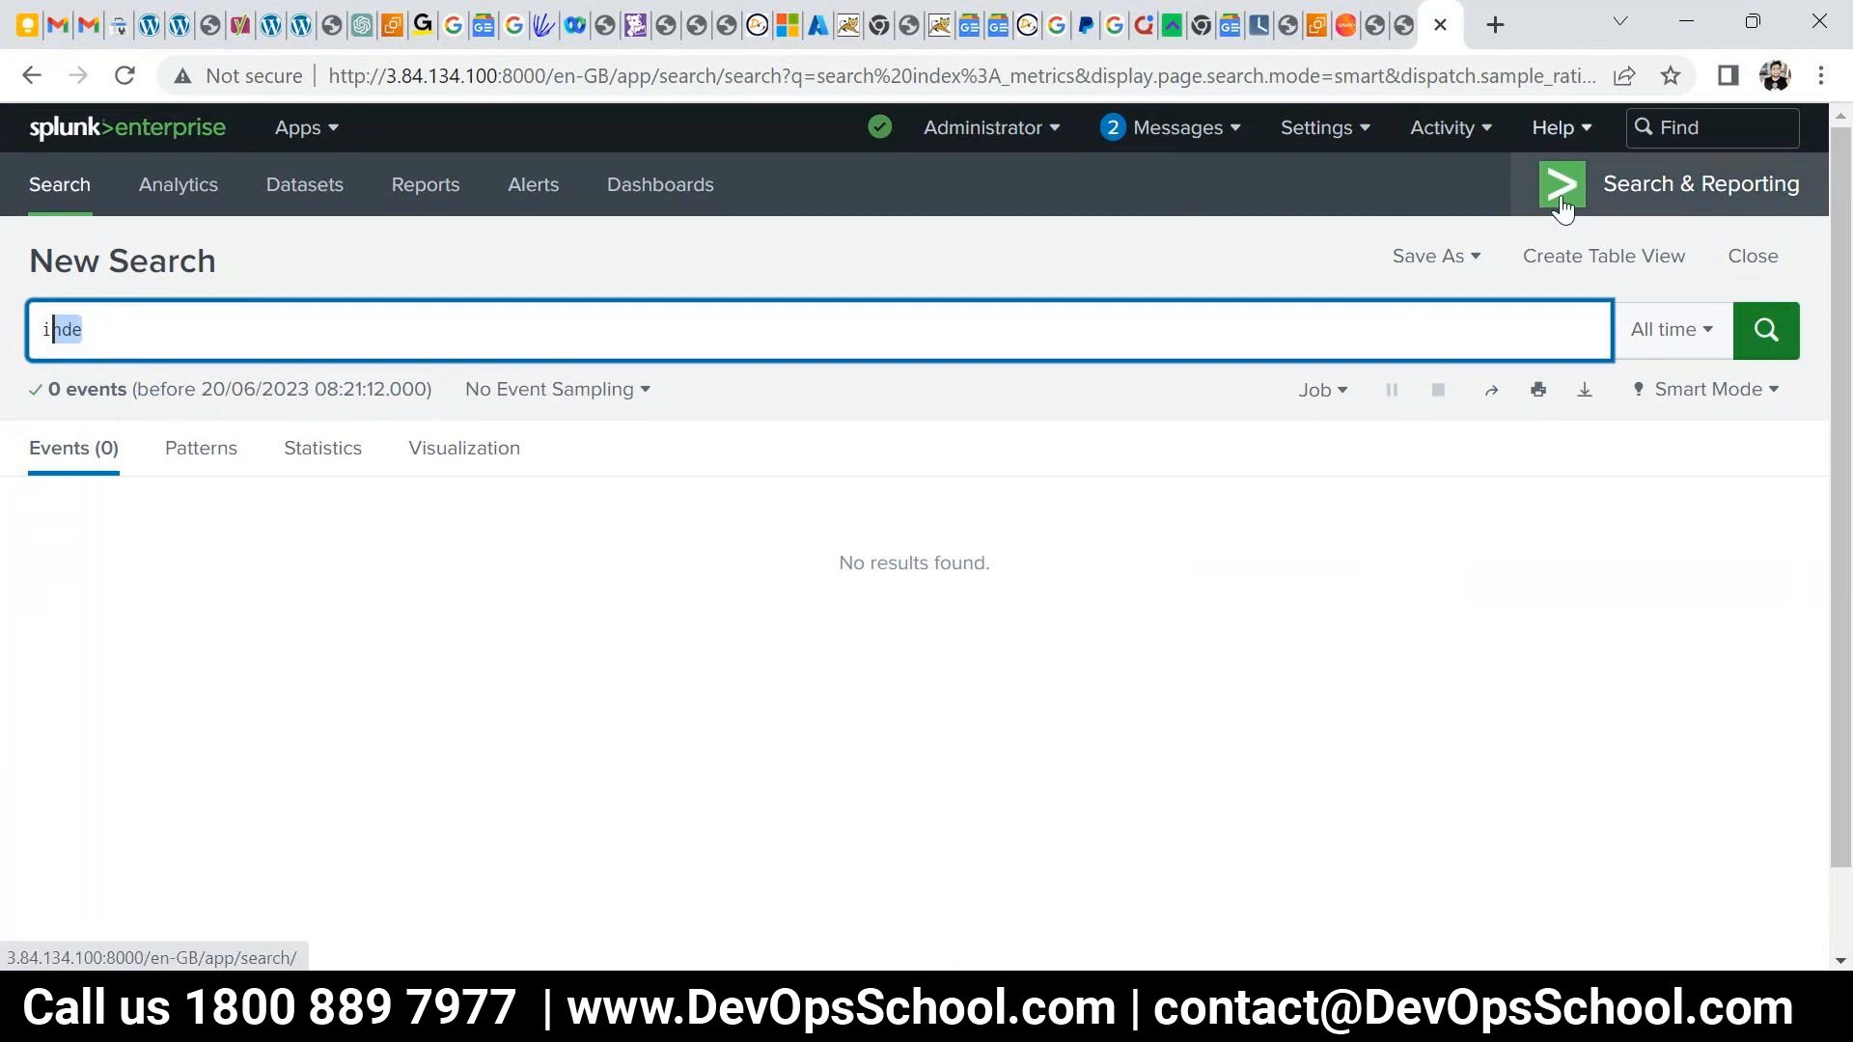
{"action": "left_click", "coordinate": [1317, 128]}
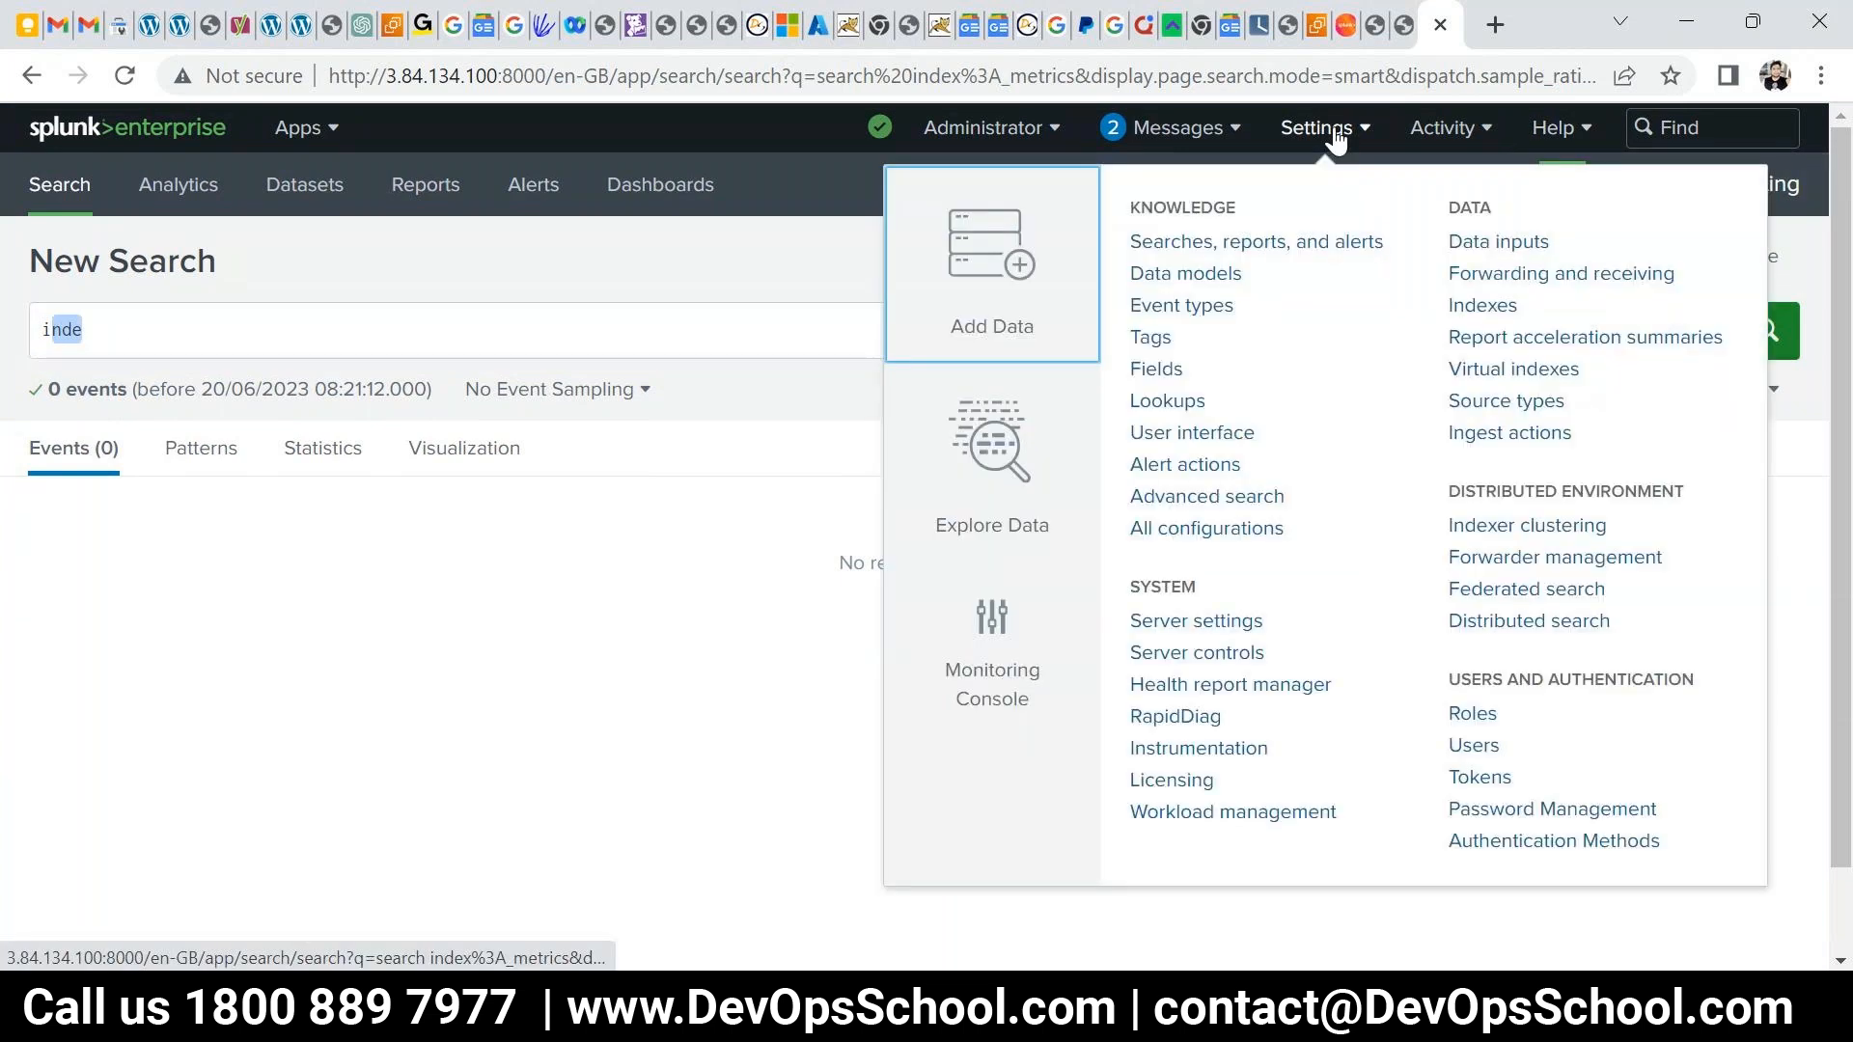
- Turn on Line numbers and Search auto-format in the SPL Editor preferences and apply
{"action": "left_click", "coordinate": [750, 627]}
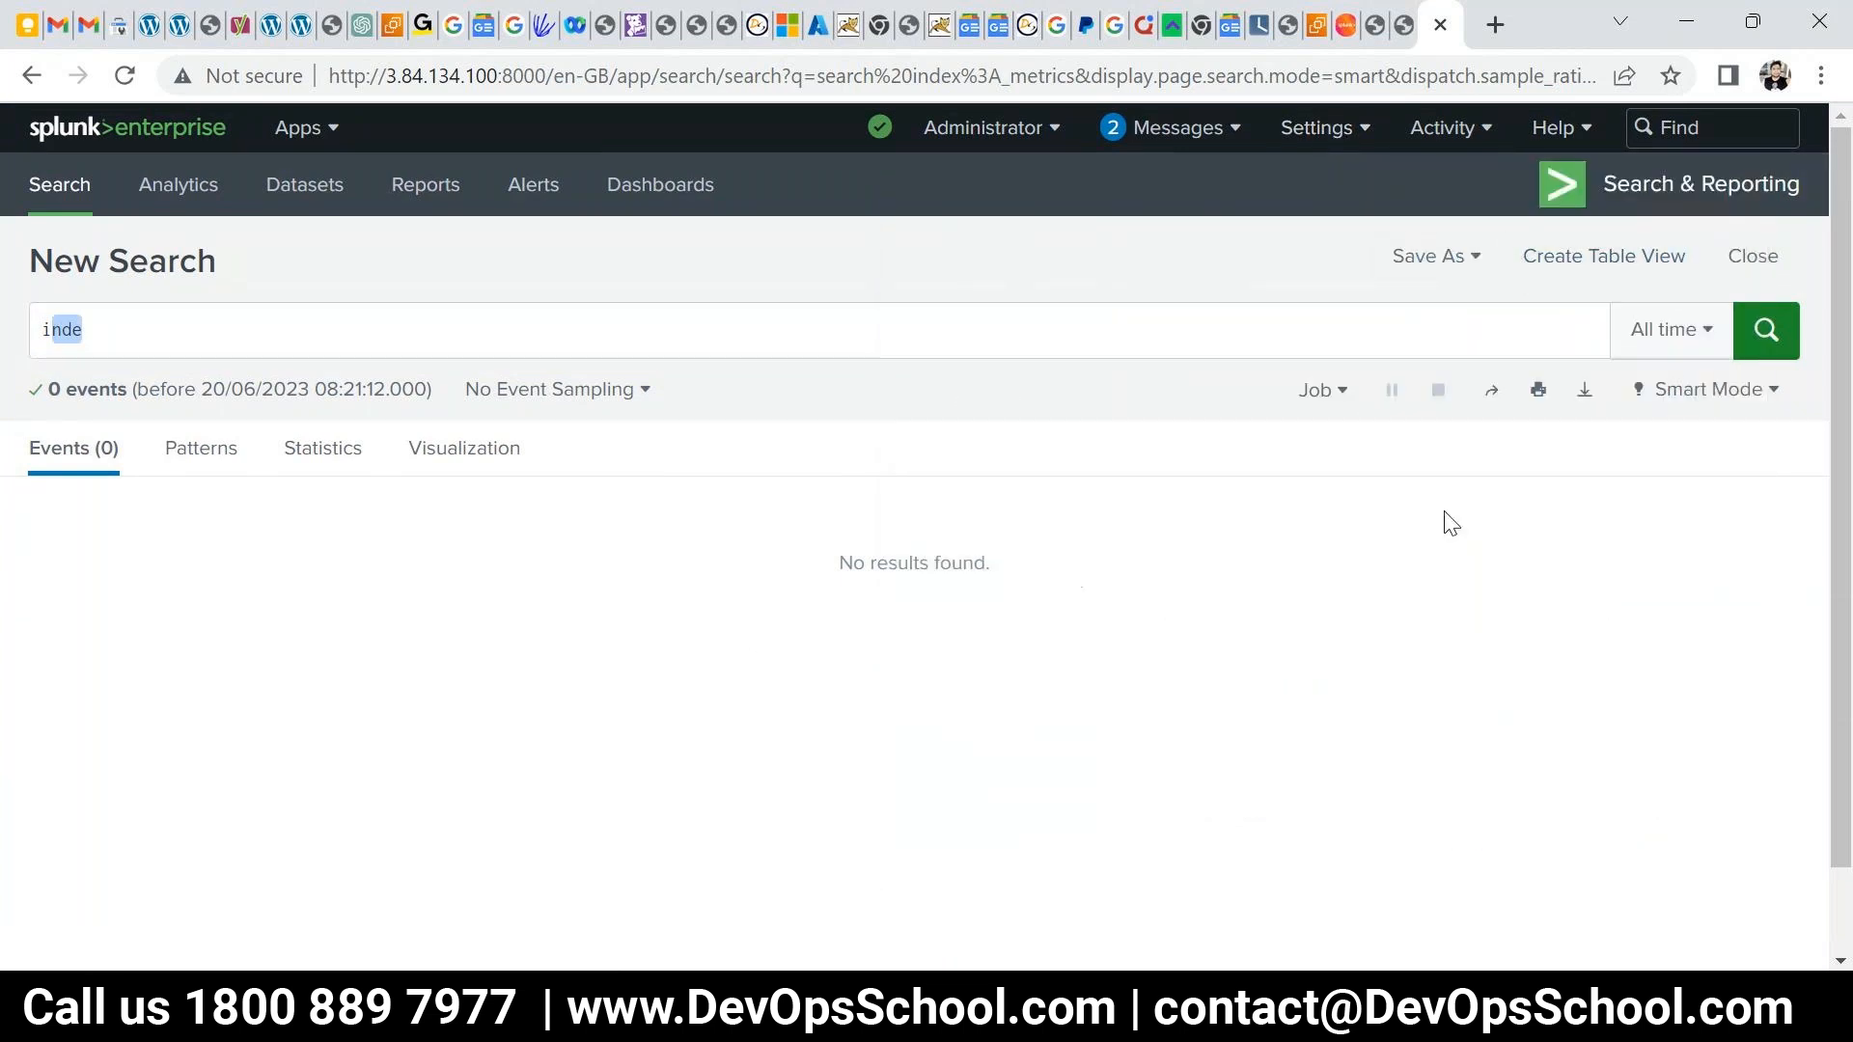
{"action": "left_click", "coordinate": [1004, 126]}
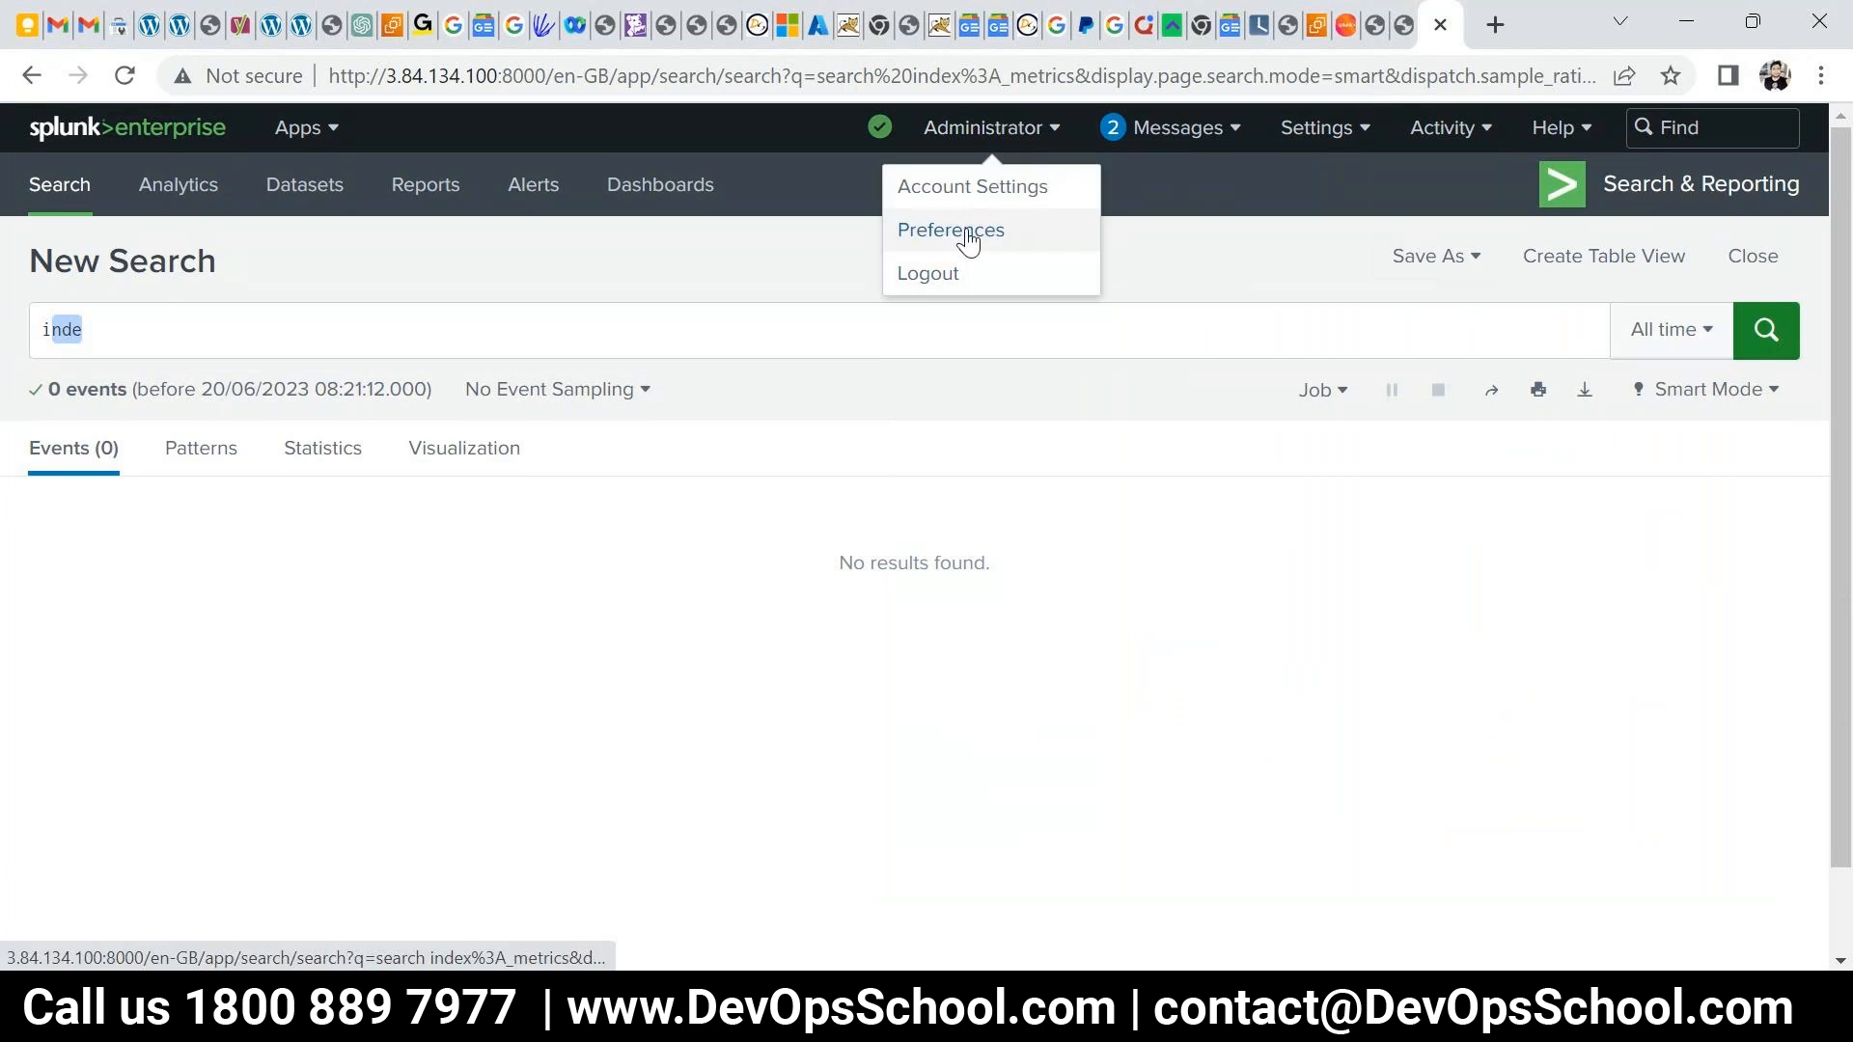
{"action": "left_click", "coordinate": [969, 242]}
{"action": "scroll", "coordinate": [767, 702], "scroll_direction": "down", "scroll_amount": 1}
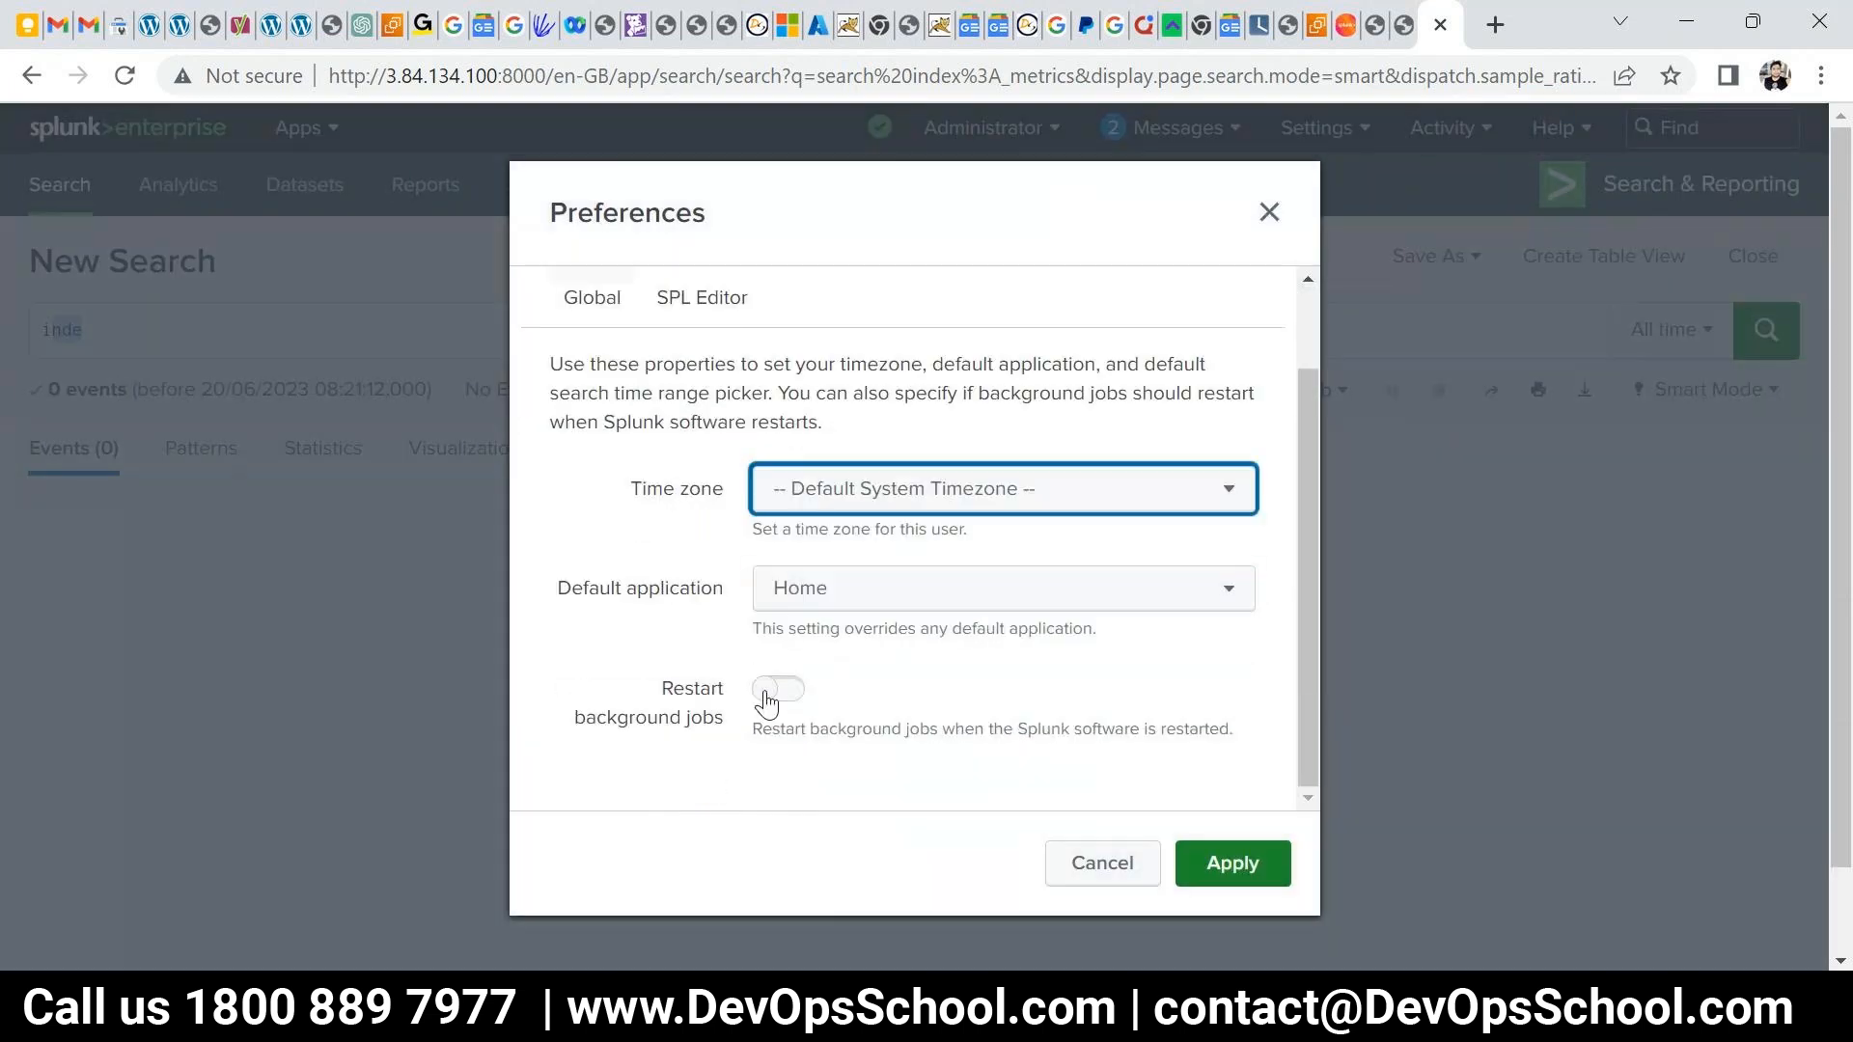
{"action": "left_click", "coordinate": [691, 324]}
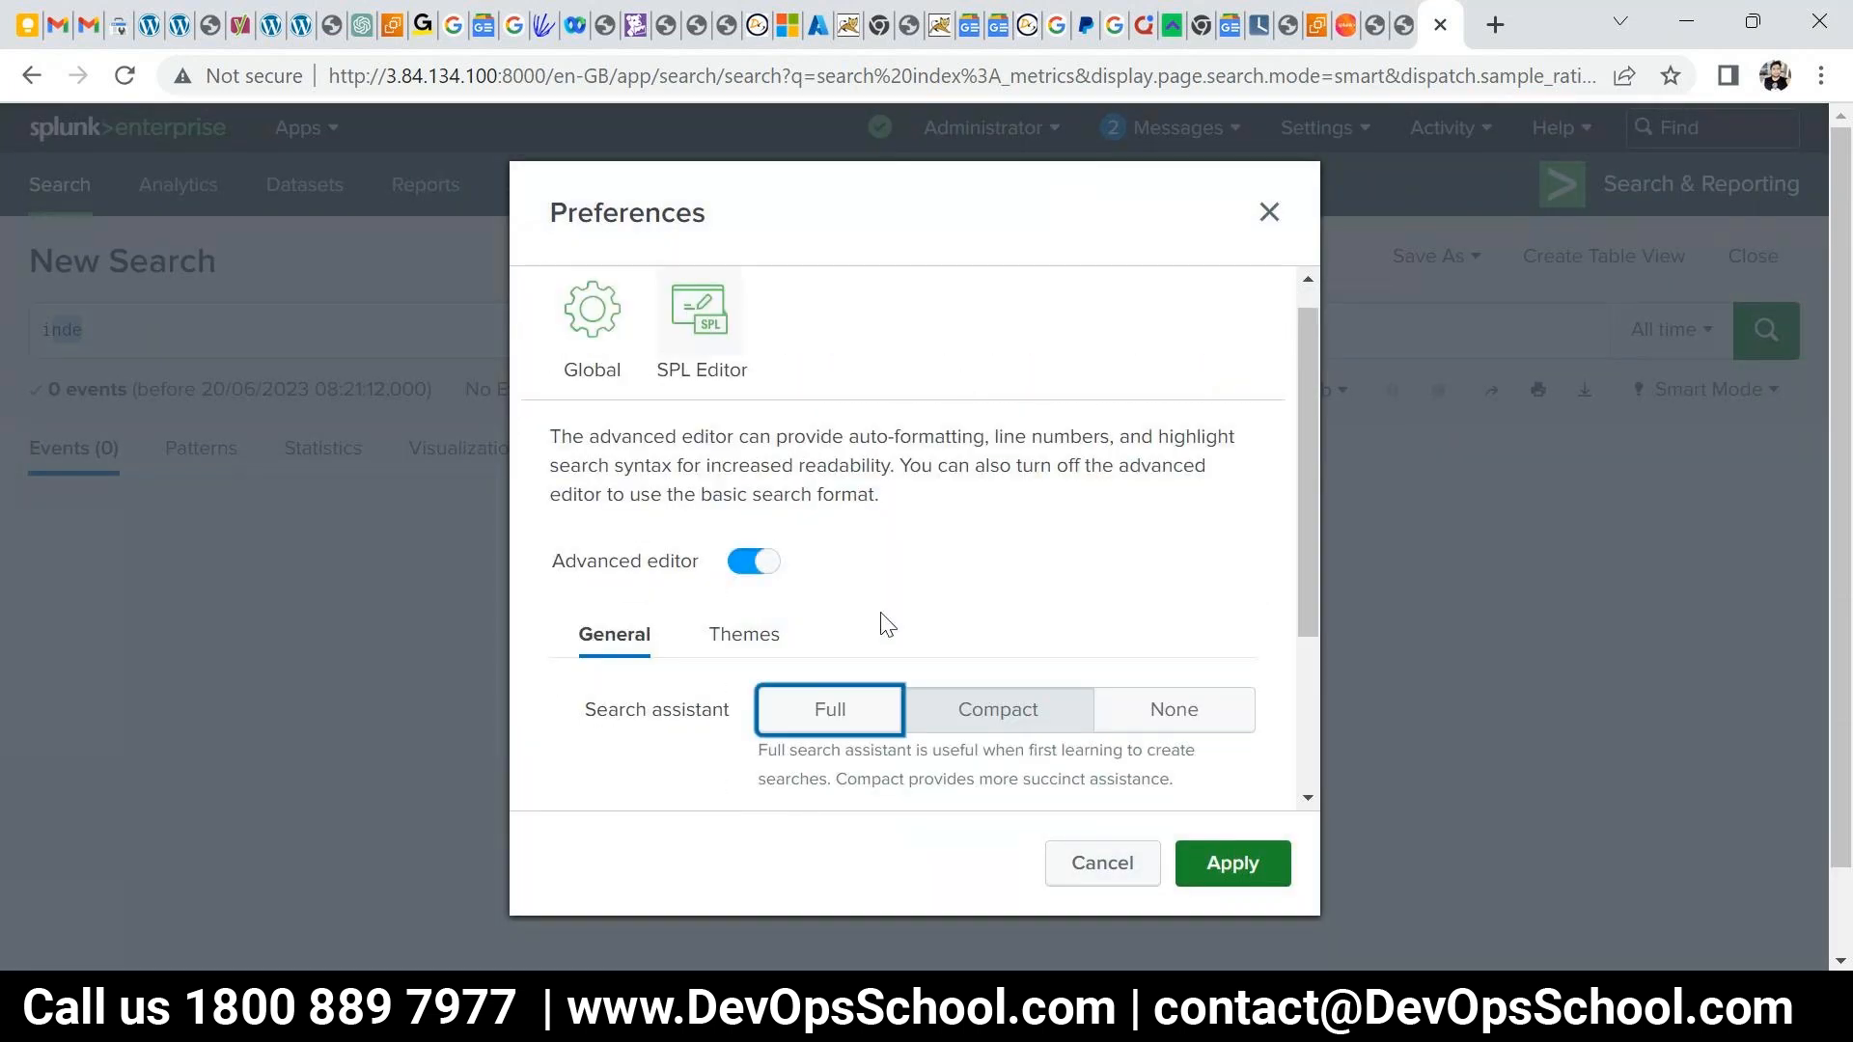
{"action": "scroll", "coordinate": [885, 625], "scroll_direction": "down", "scroll_amount": 3}
{"action": "scroll", "coordinate": [765, 719], "scroll_direction": "down", "scroll_amount": 1}
{"action": "left_click", "coordinate": [792, 705]}
{"action": "left_click", "coordinate": [788, 598]}
{"action": "left_click", "coordinate": [1248, 873]}
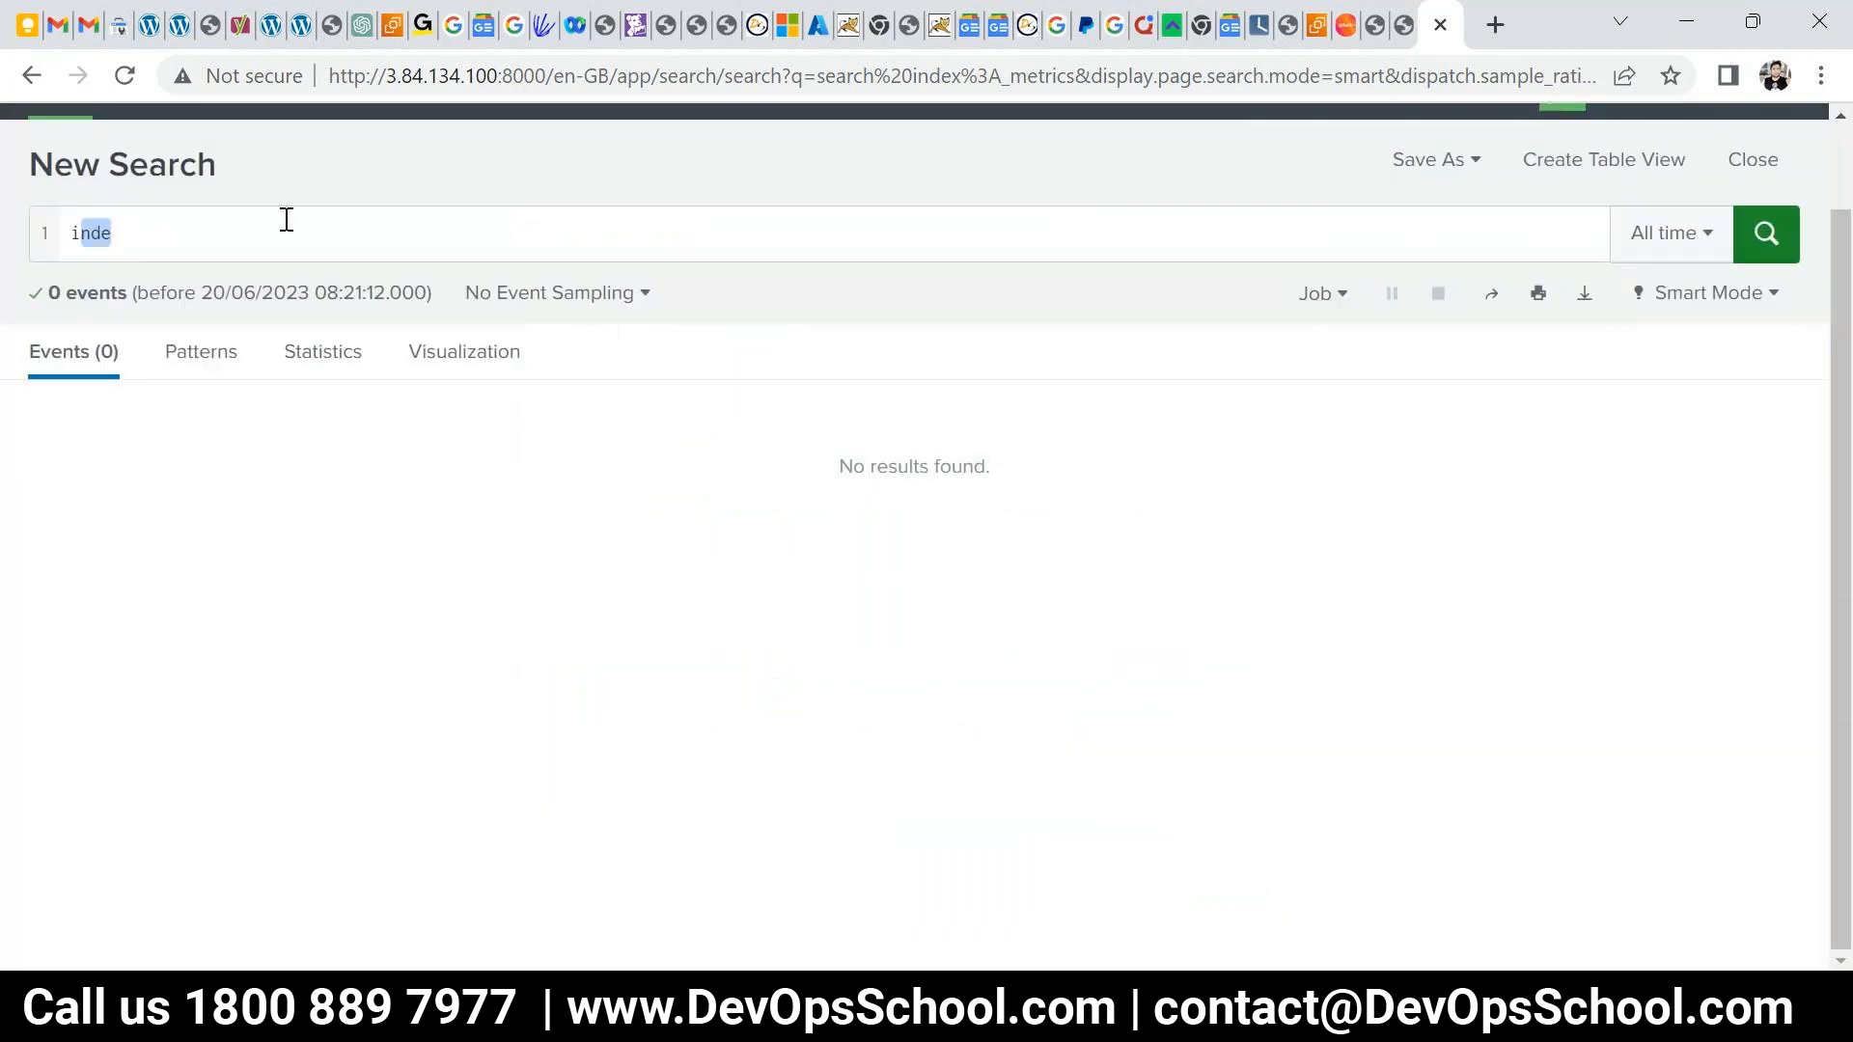
- Search index="_metrics" using the suggested index term
{"action": "left_click", "coordinate": [298, 234]}
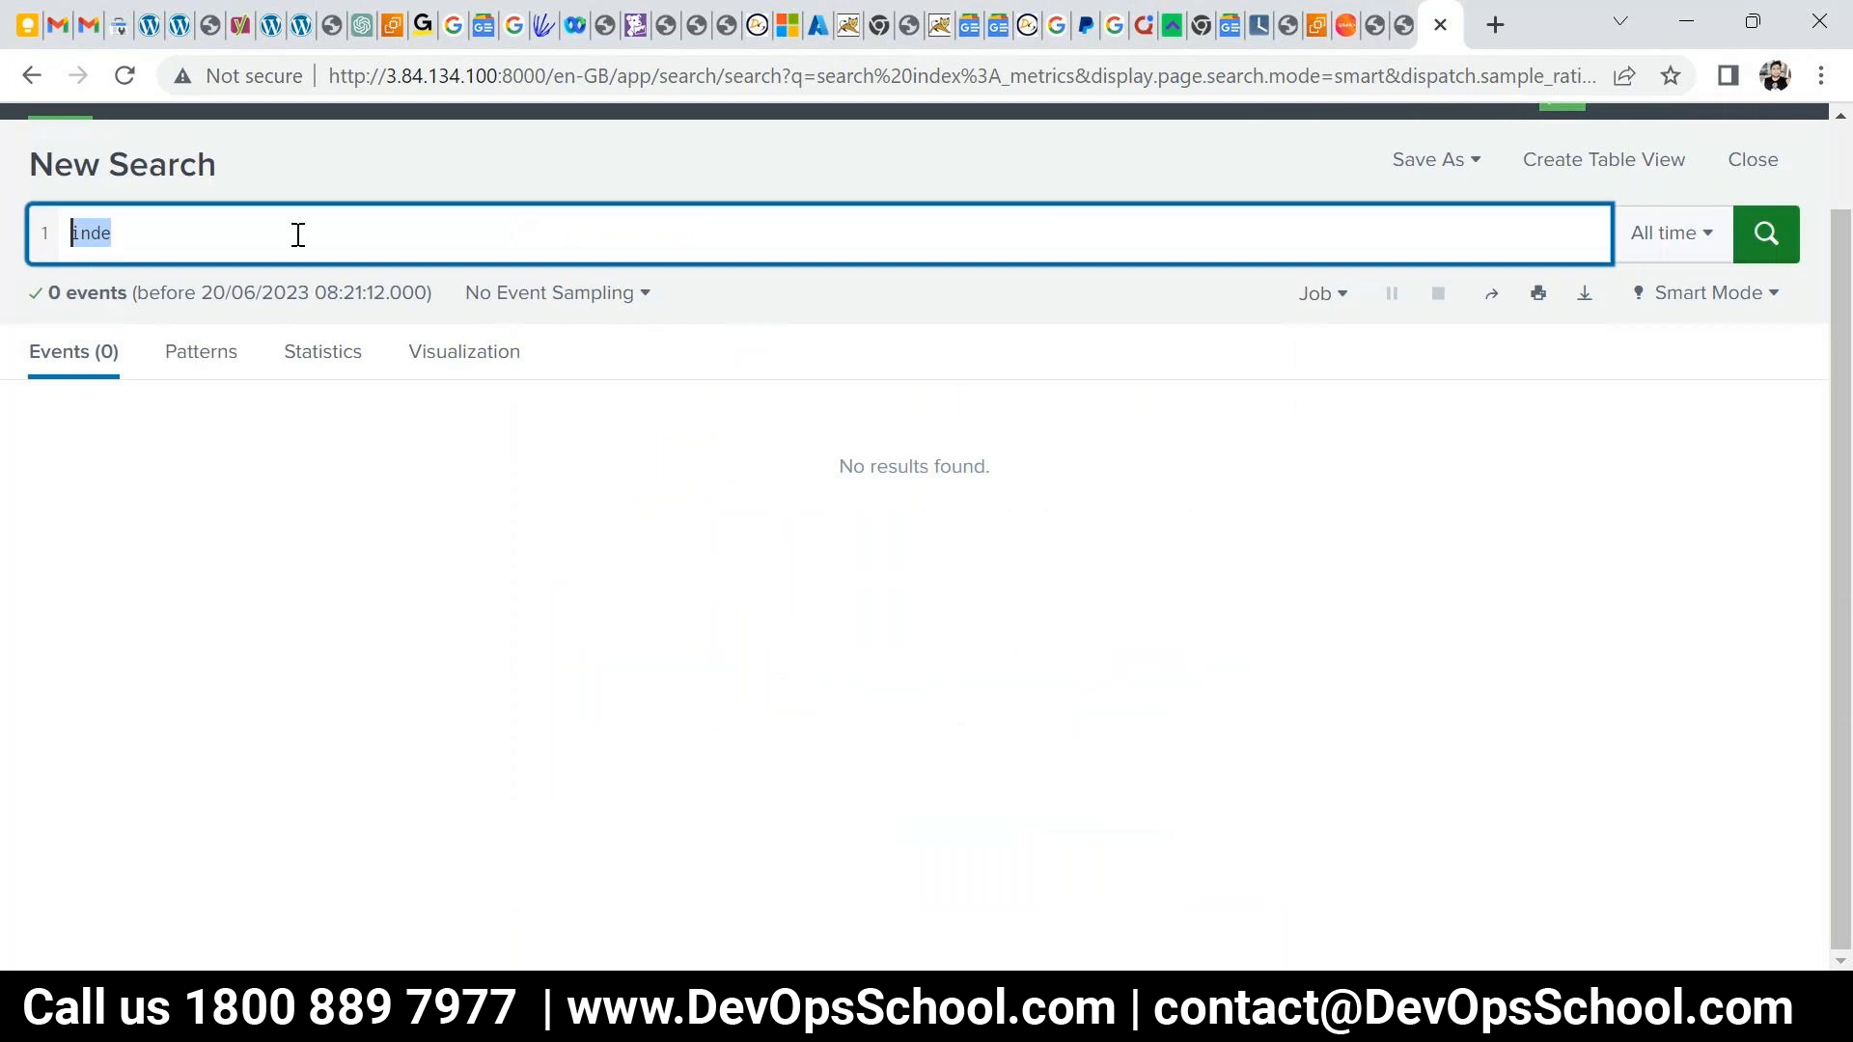
{"action": "type", "text": "inde"}
{"action": "type", "text": "x-="}
{"action": "key", "text": "BackSpace"}
{"action": "key", "text": "BackSpace"}
{"action": "type", "text": "="}
{"action": "key", "text": "ctrl+a"}
{"action": "key", "text": "BackSpace"}
{"action": "type", "text": "index="}
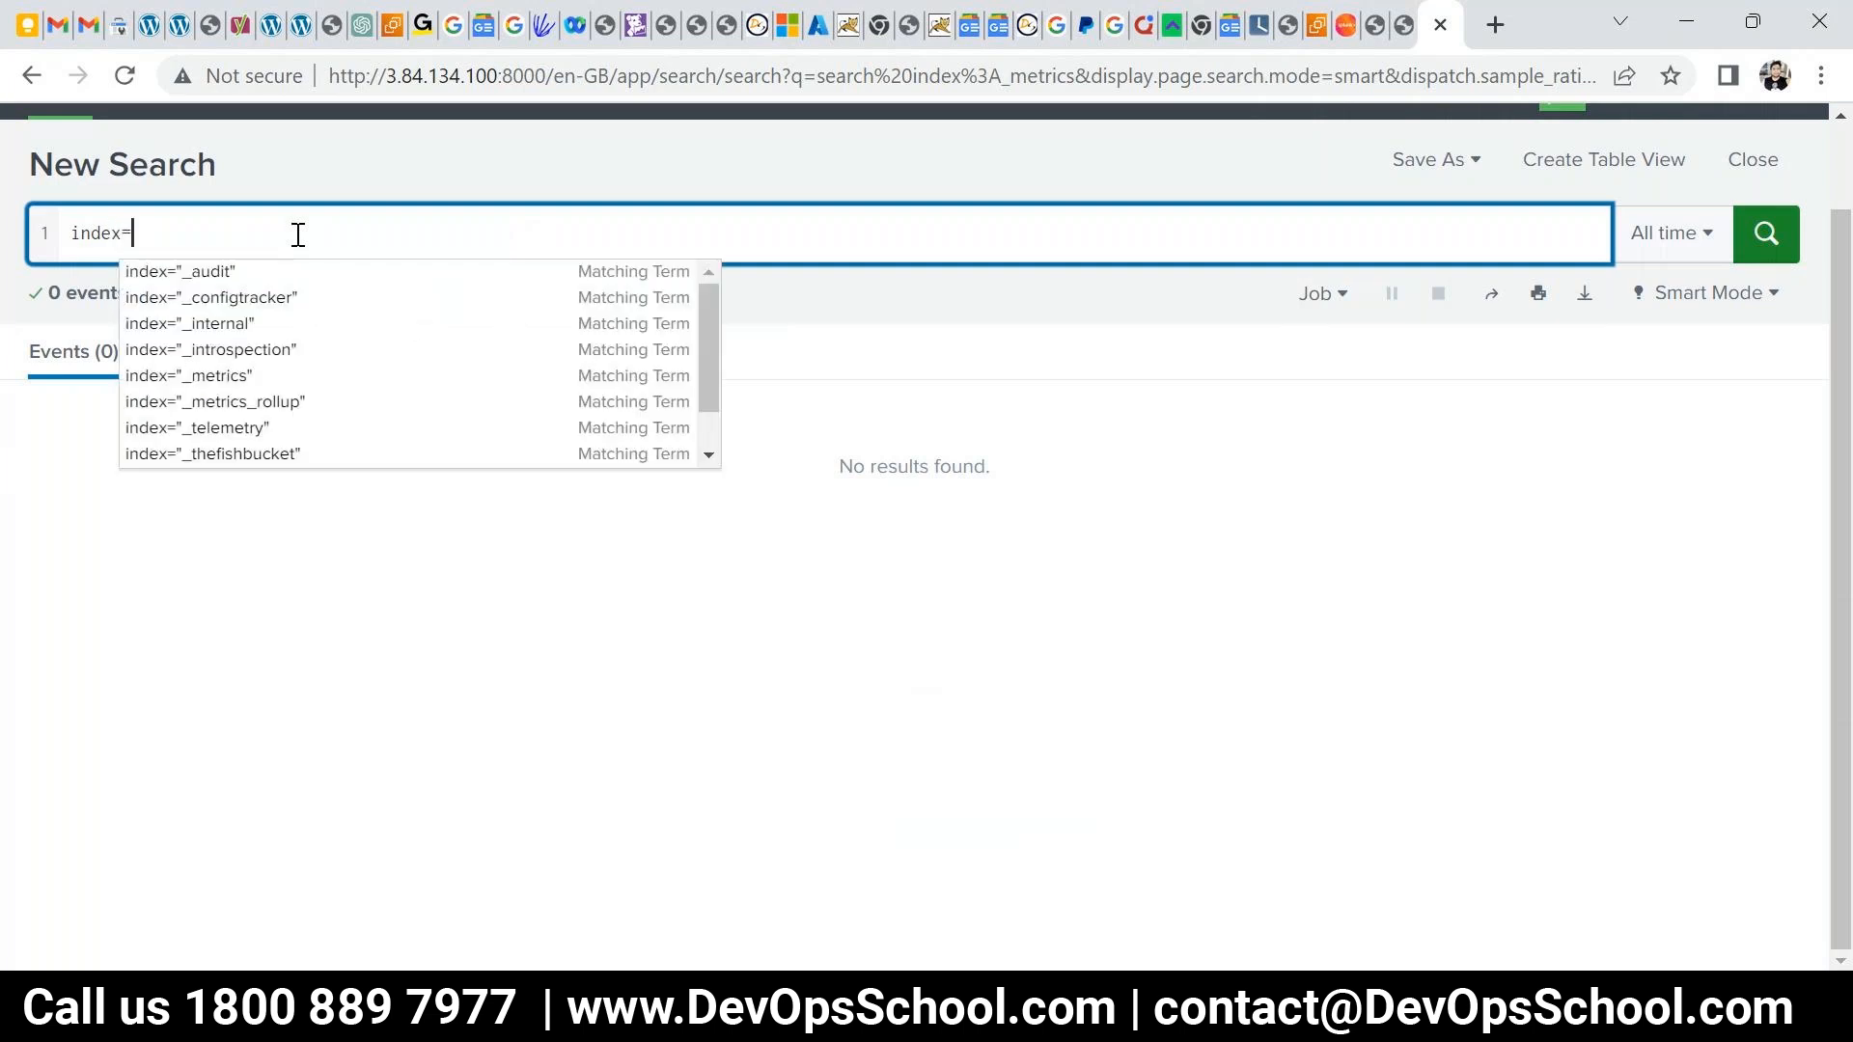
{"action": "type", "text": "_metrics"}
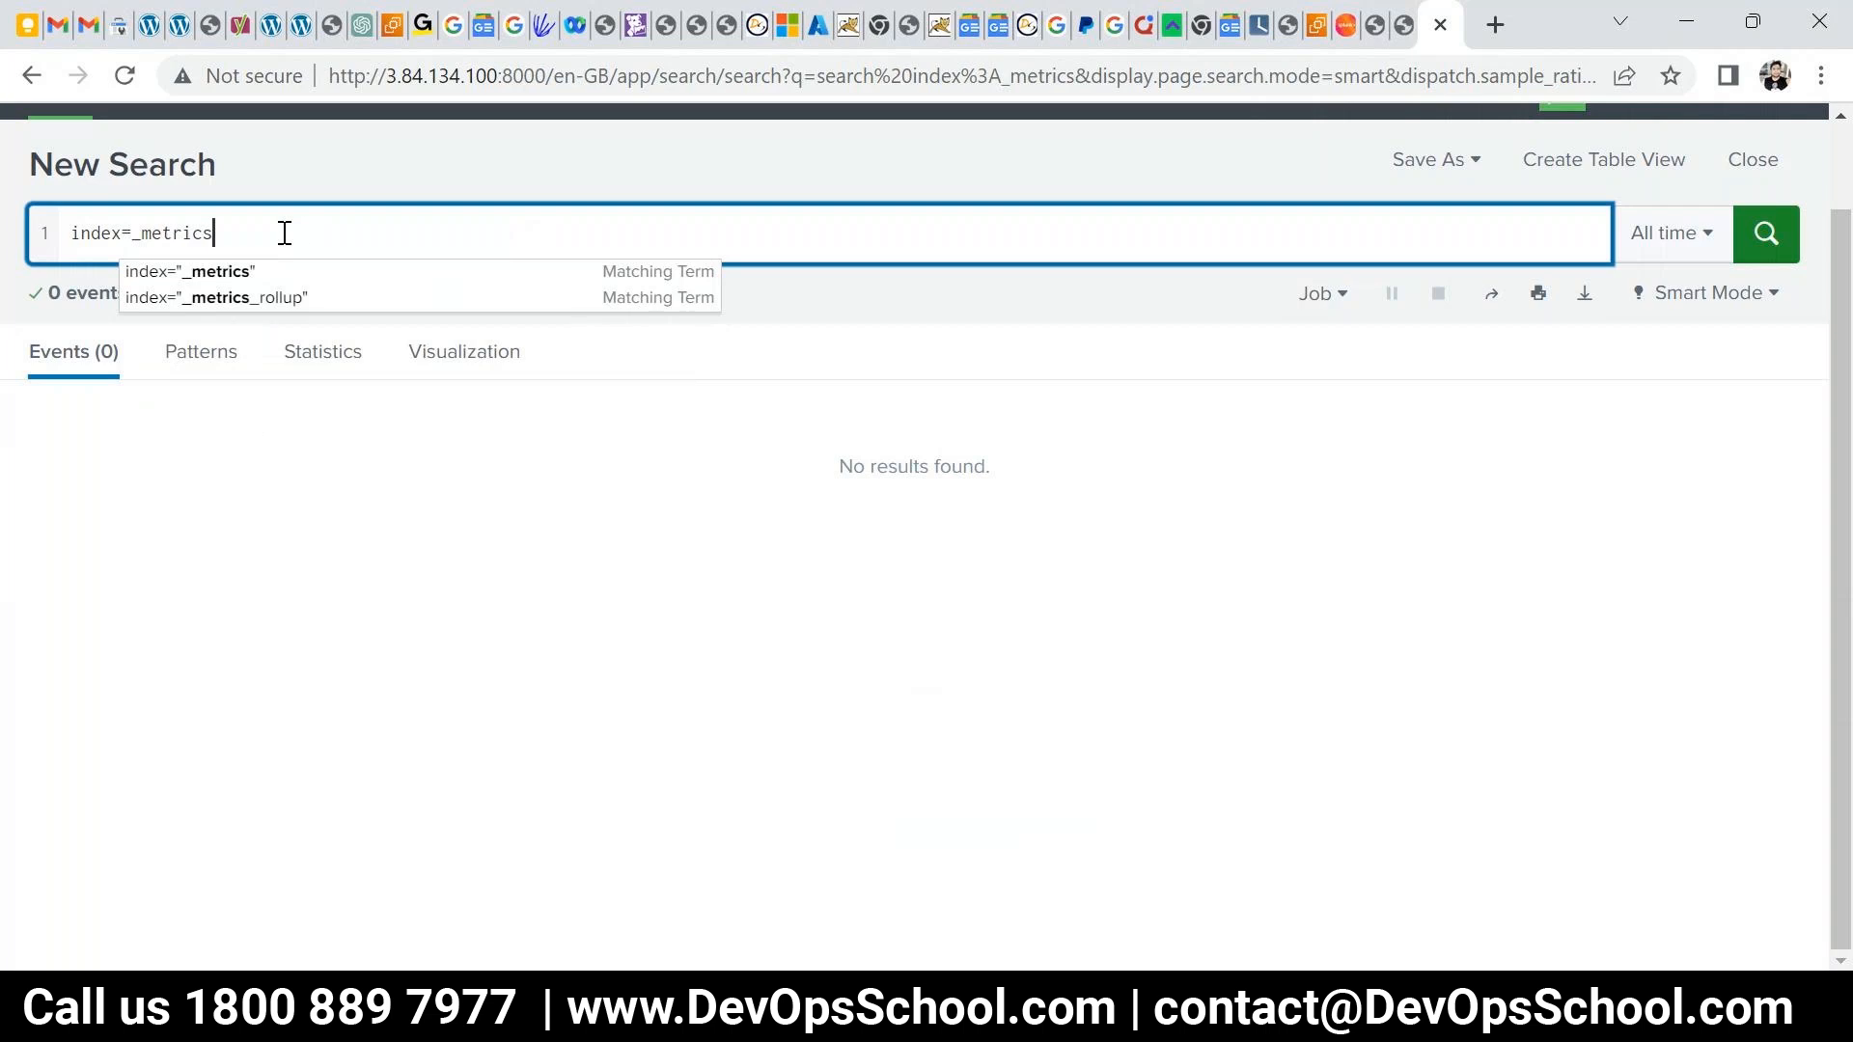
{"action": "left_click", "coordinate": [236, 271]}
{"action": "key", "text": "Return"}
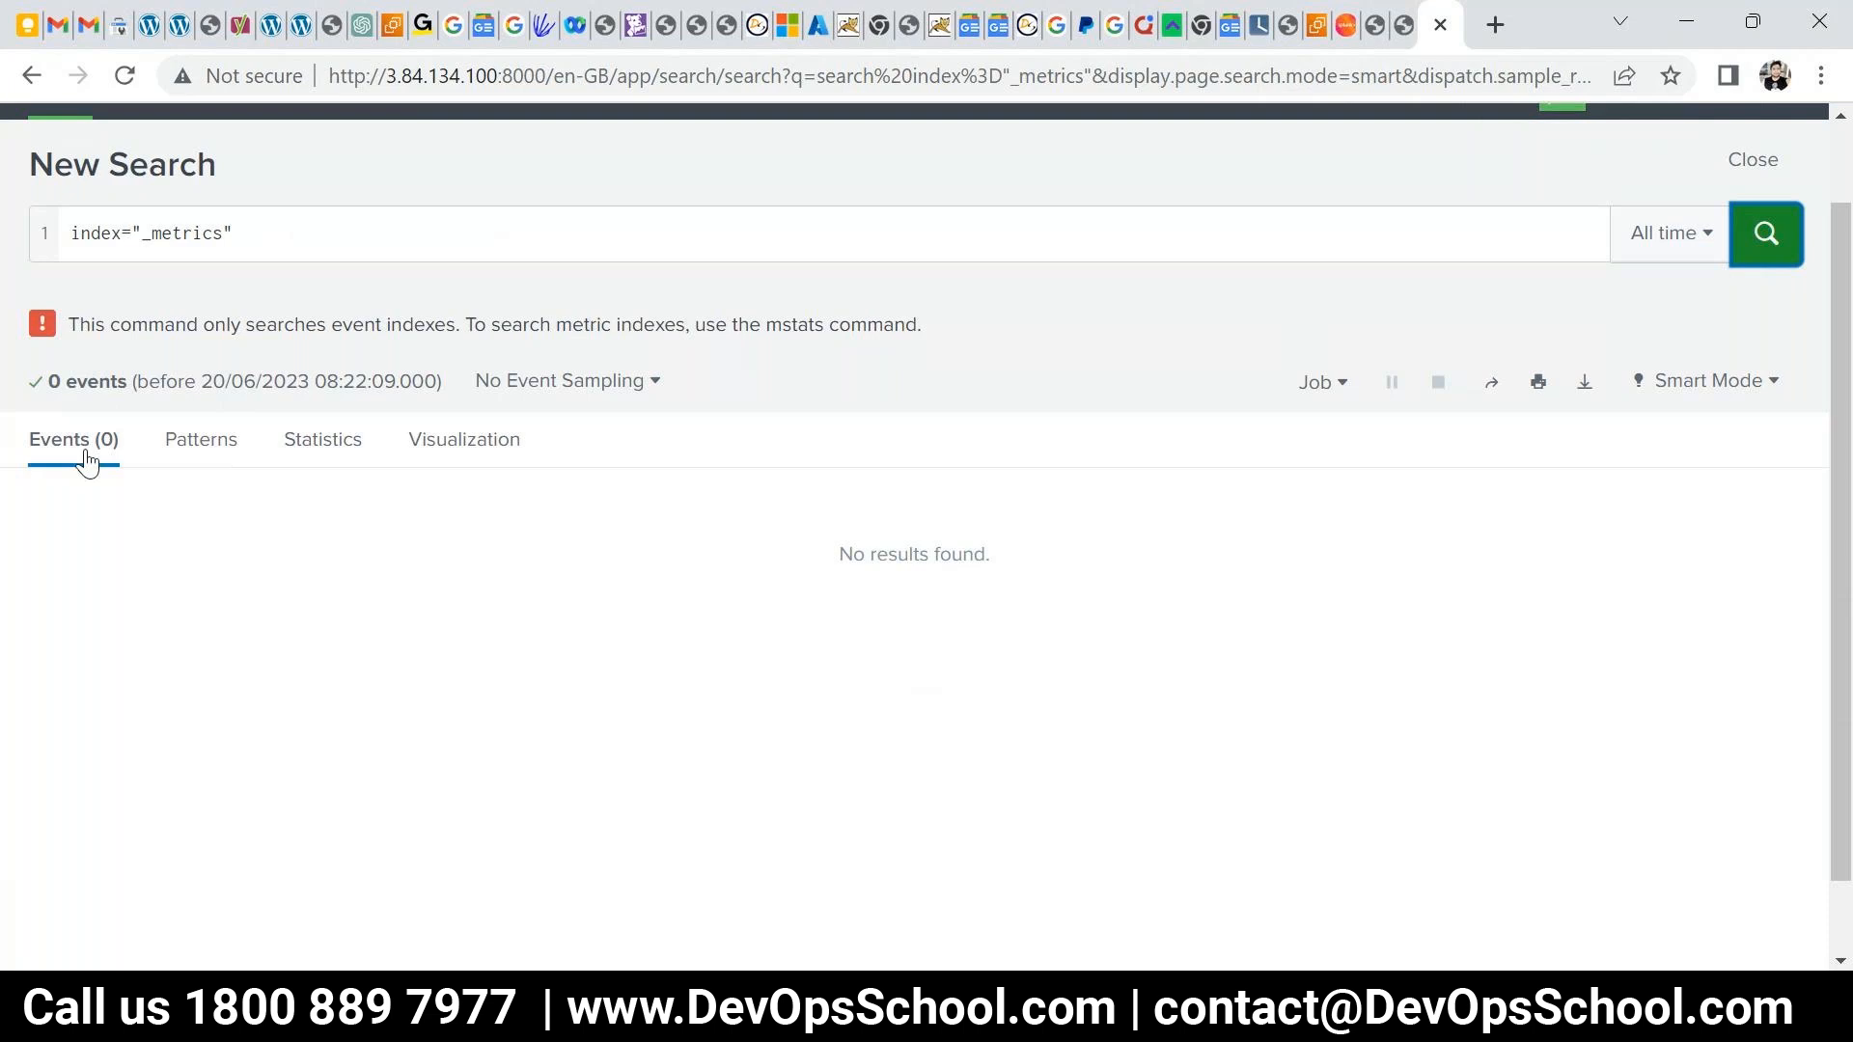
- Check the Events, Patterns and Statistics views of the empty results
{"action": "left_click", "coordinate": [177, 451]}
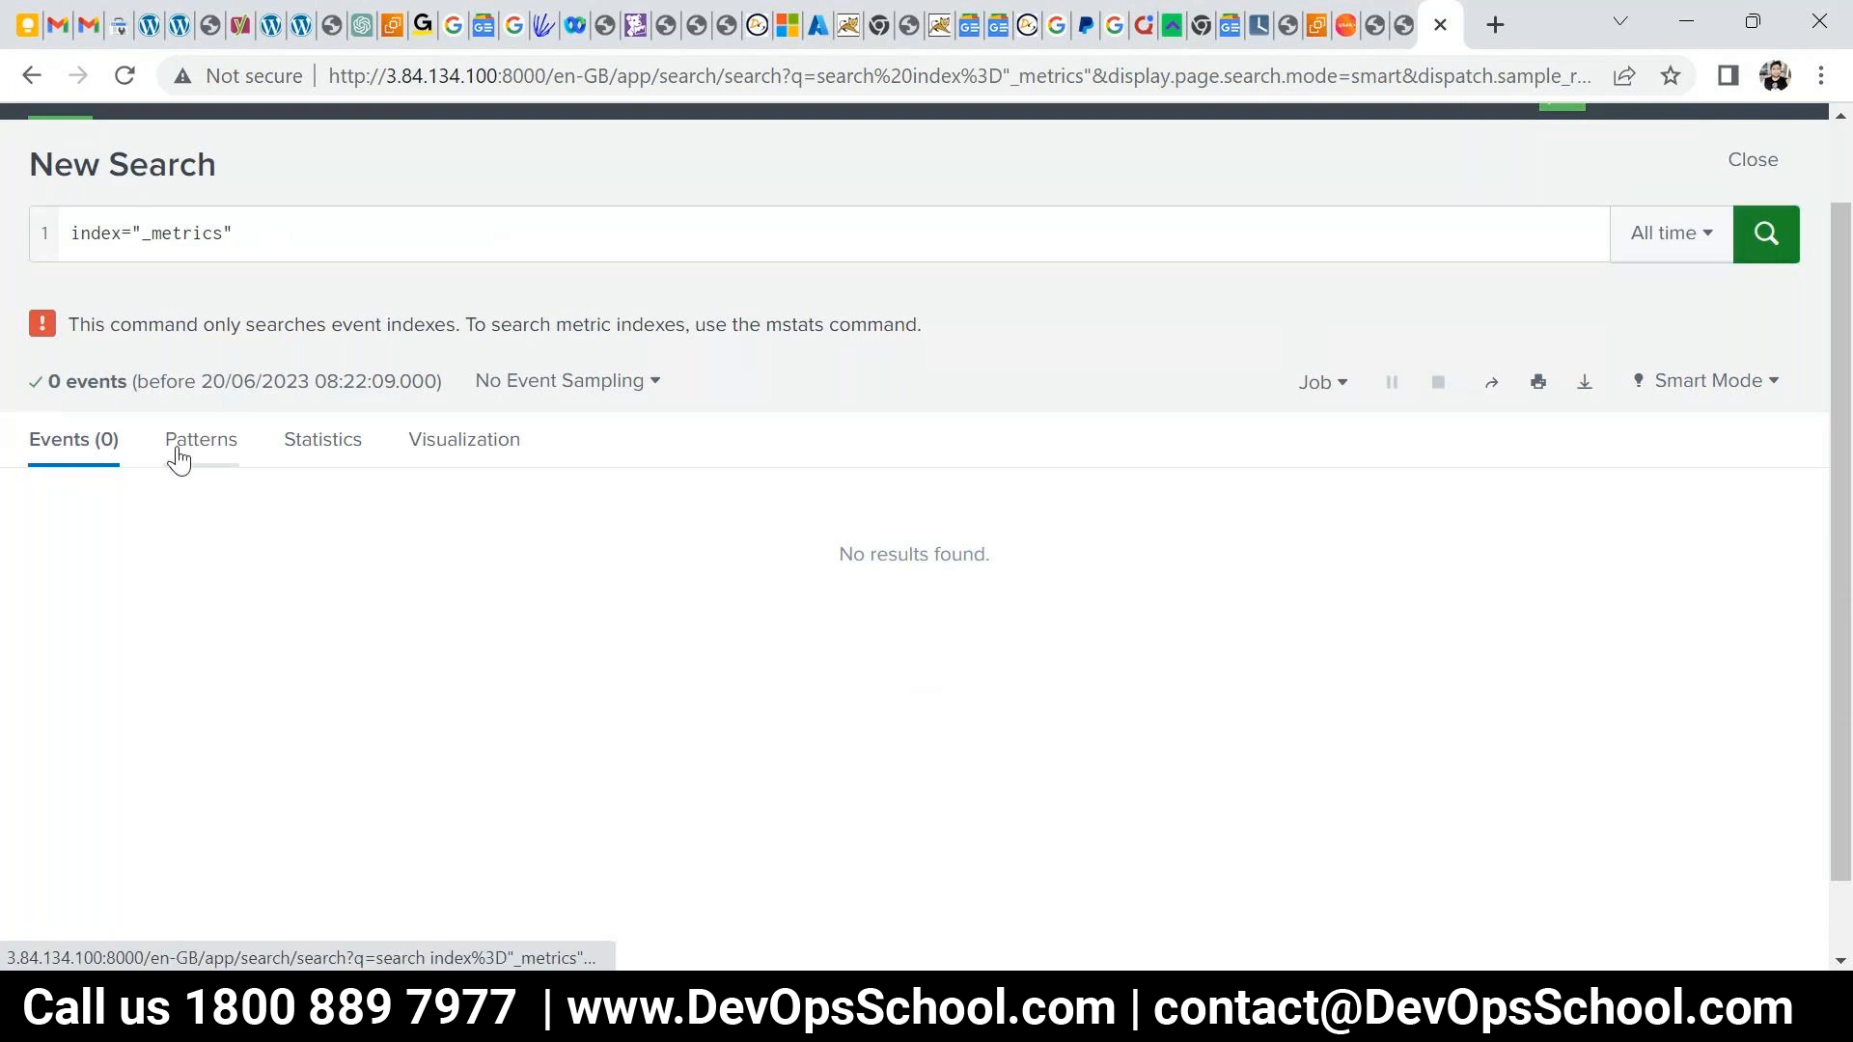
{"action": "left_click", "coordinate": [177, 453]}
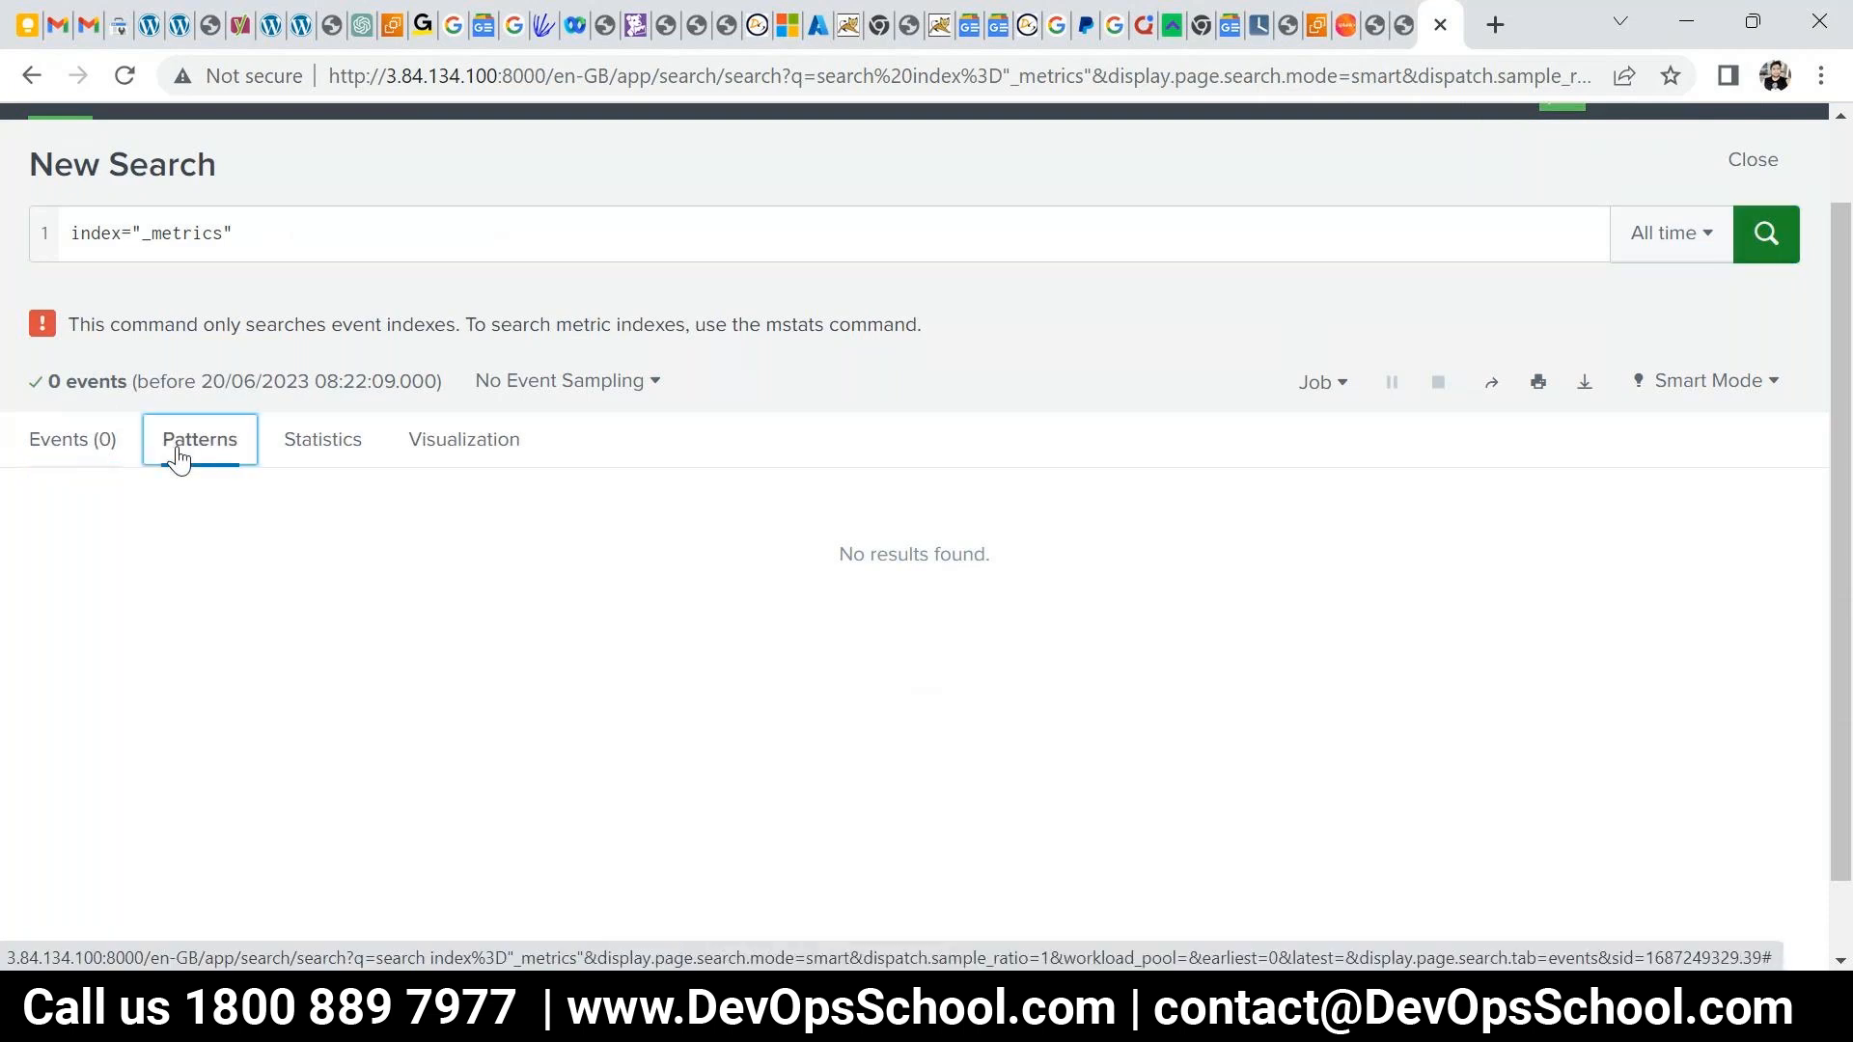
{"action": "left_click", "coordinate": [75, 461]}
{"action": "left_click", "coordinate": [323, 442]}
{"action": "left_click", "coordinate": [188, 446]}
{"action": "left_click", "coordinate": [104, 446]}
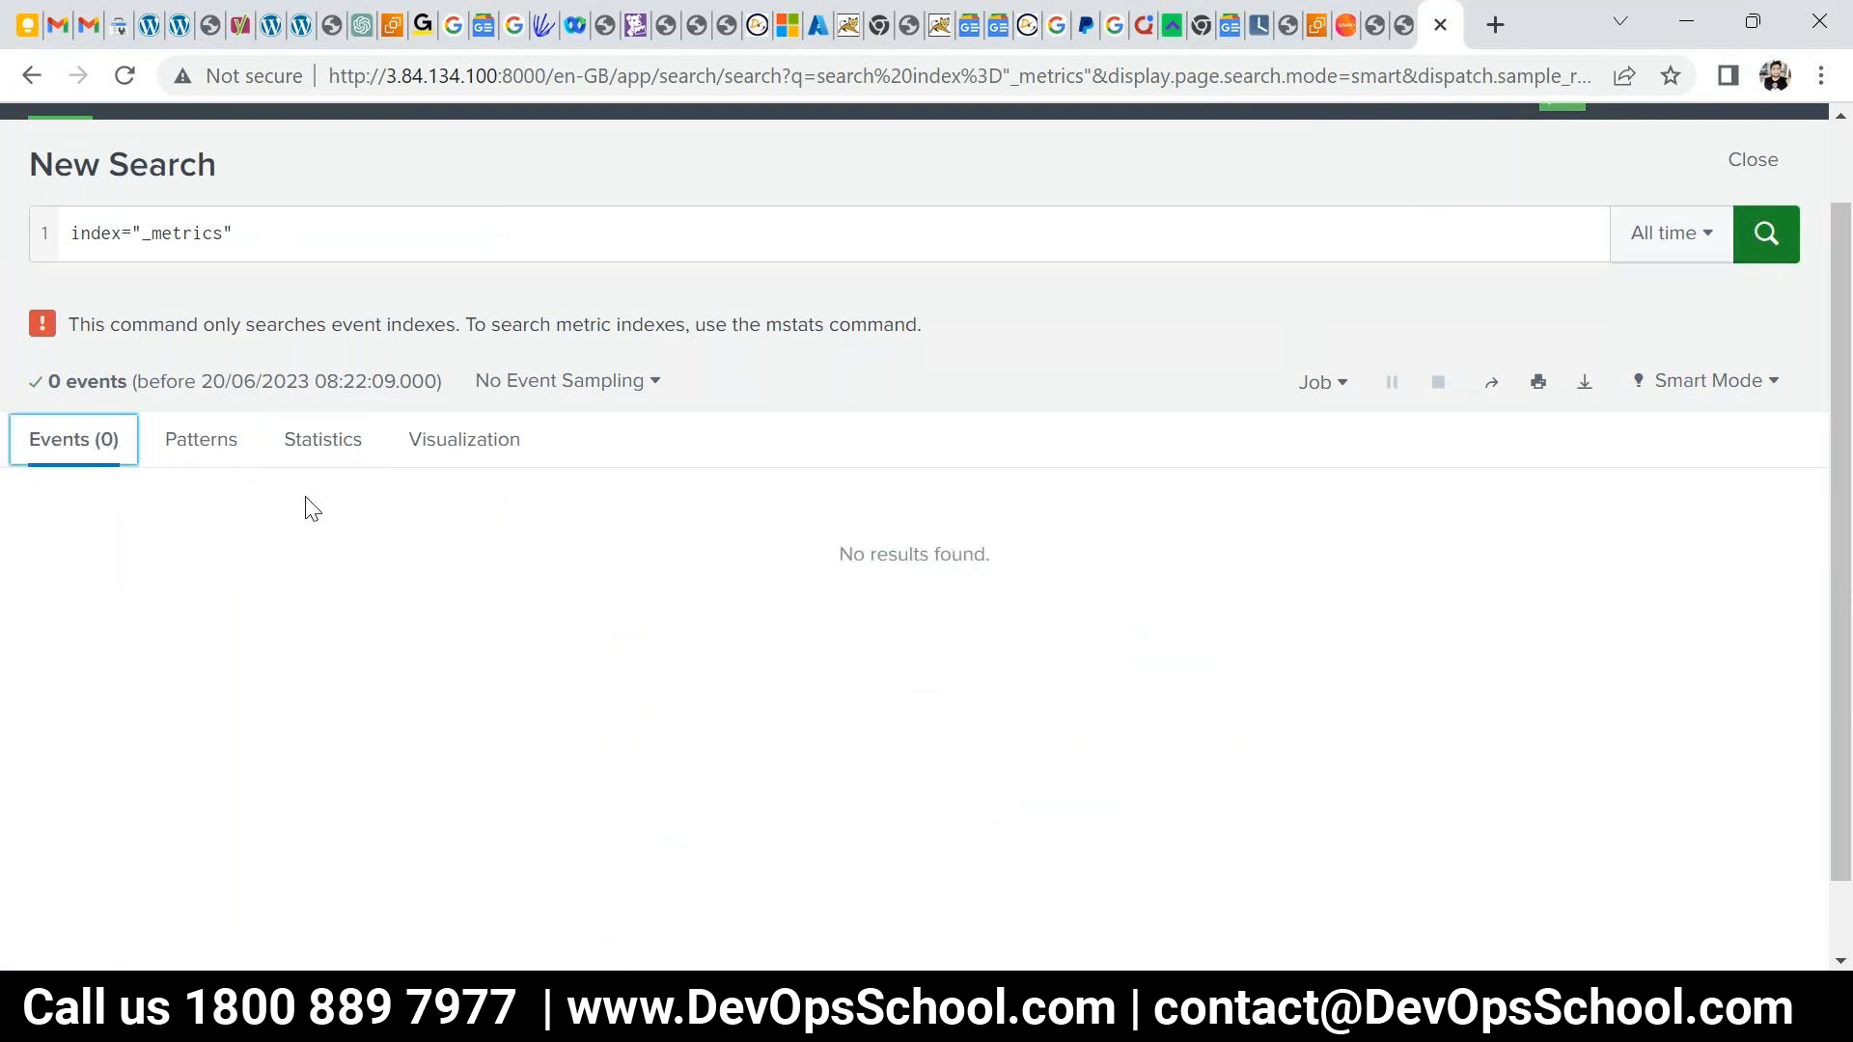
- Replace the _metrics query with a search for 'fail'
{"action": "triple_click", "coordinate": [275, 241]}
{"action": "left_click", "coordinate": [312, 239]}
{"action": "key", "text": "ctrl+a"}
{"action": "key", "text": "BackSpace"}
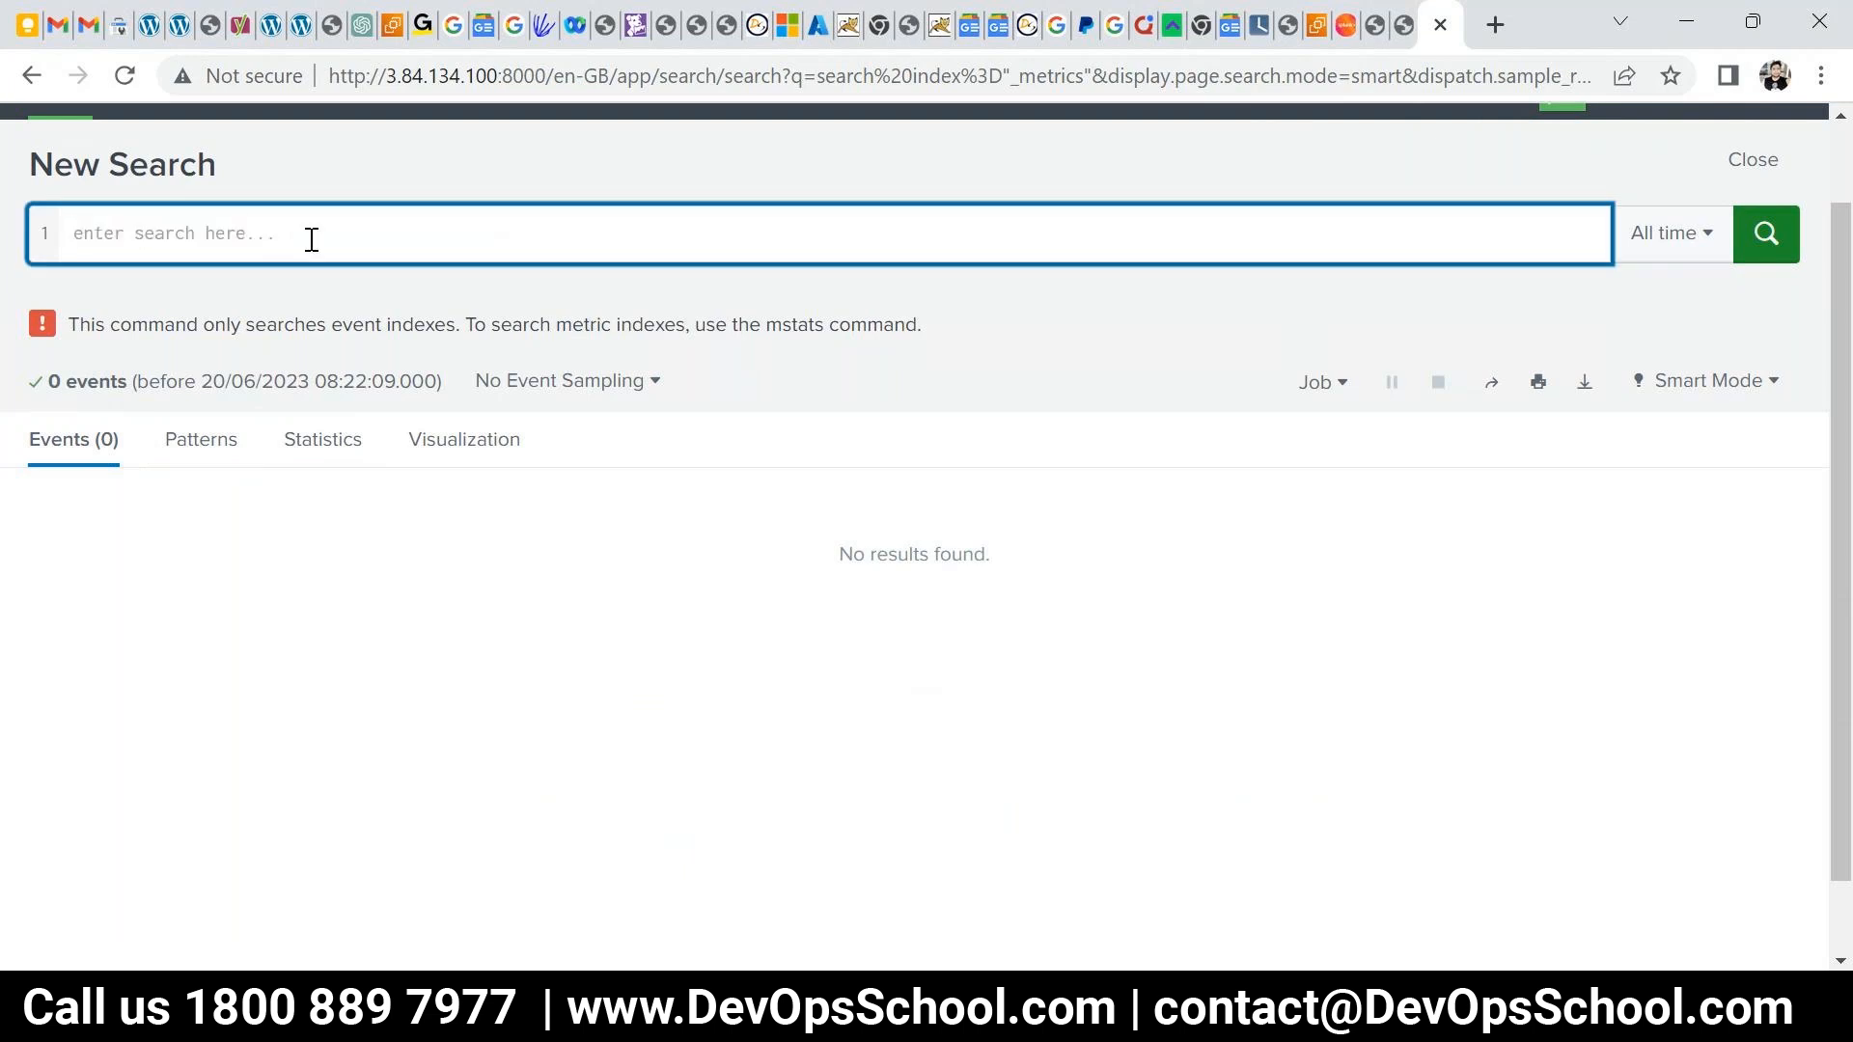
{"action": "type", "text": "fail"}
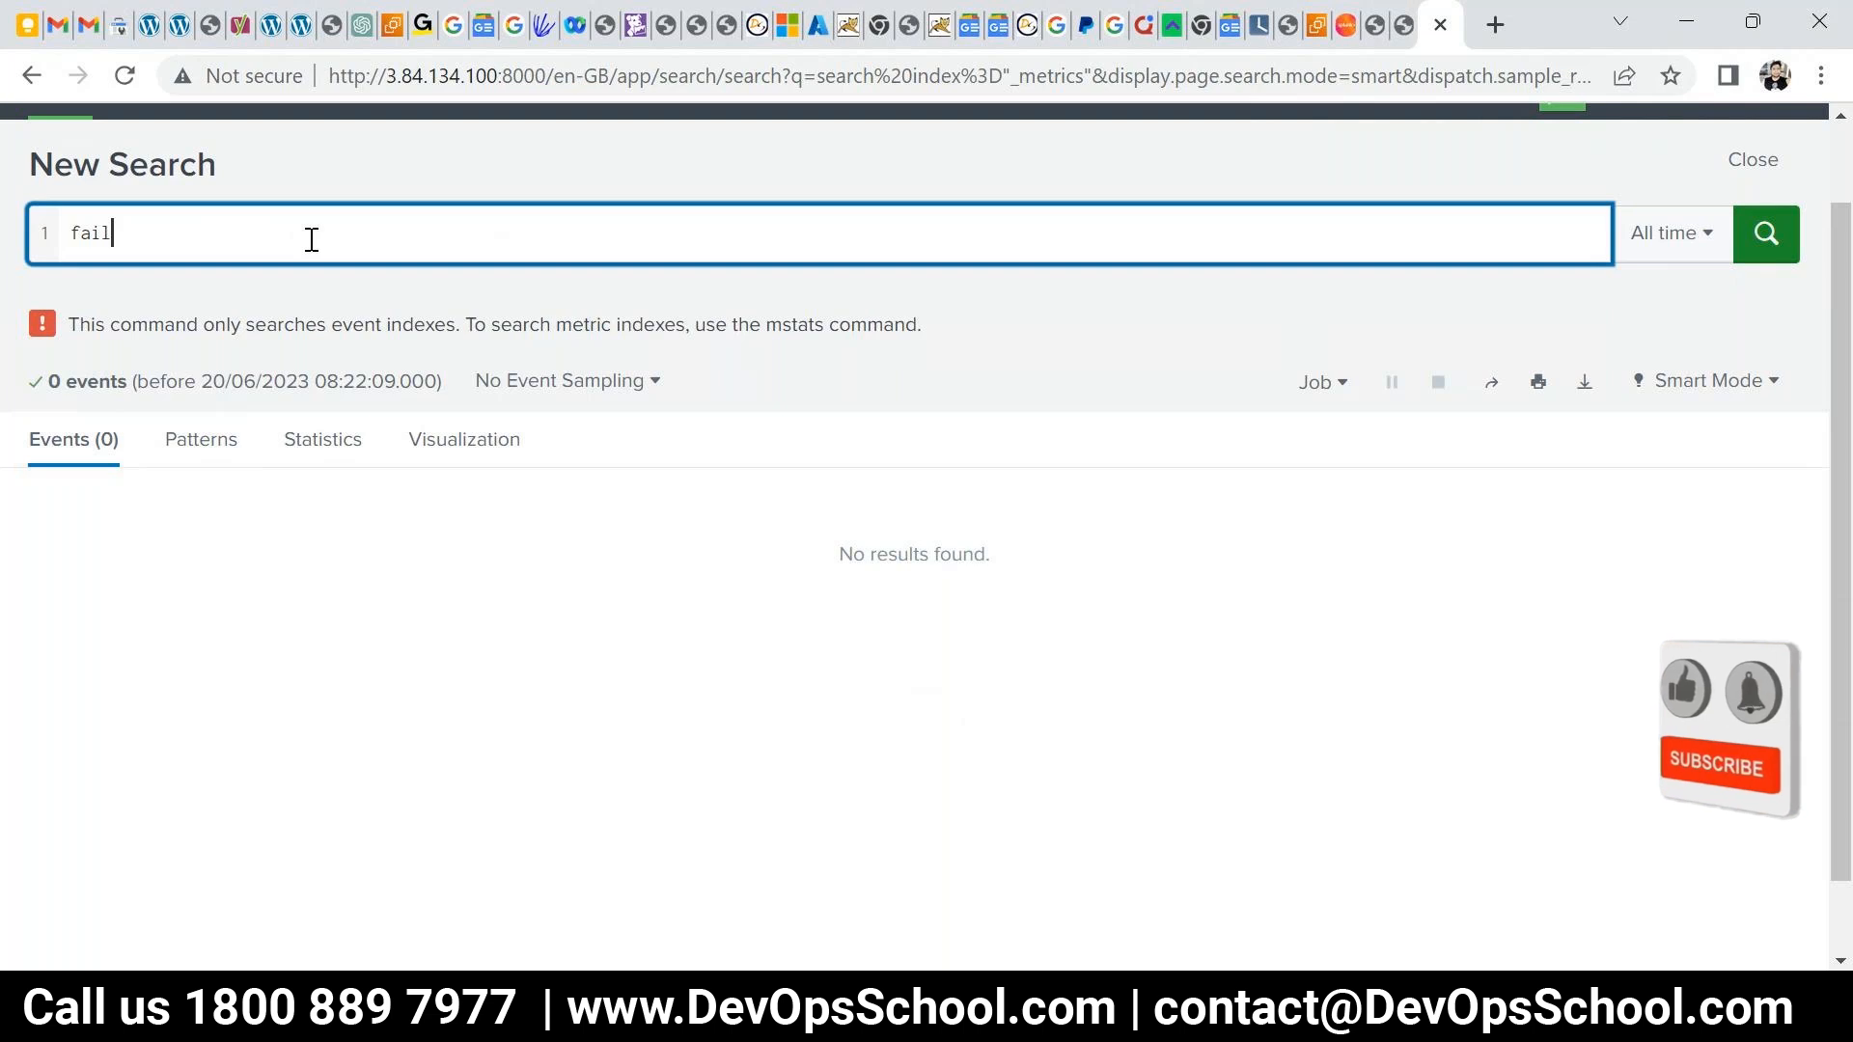
{"action": "key", "text": "Return"}
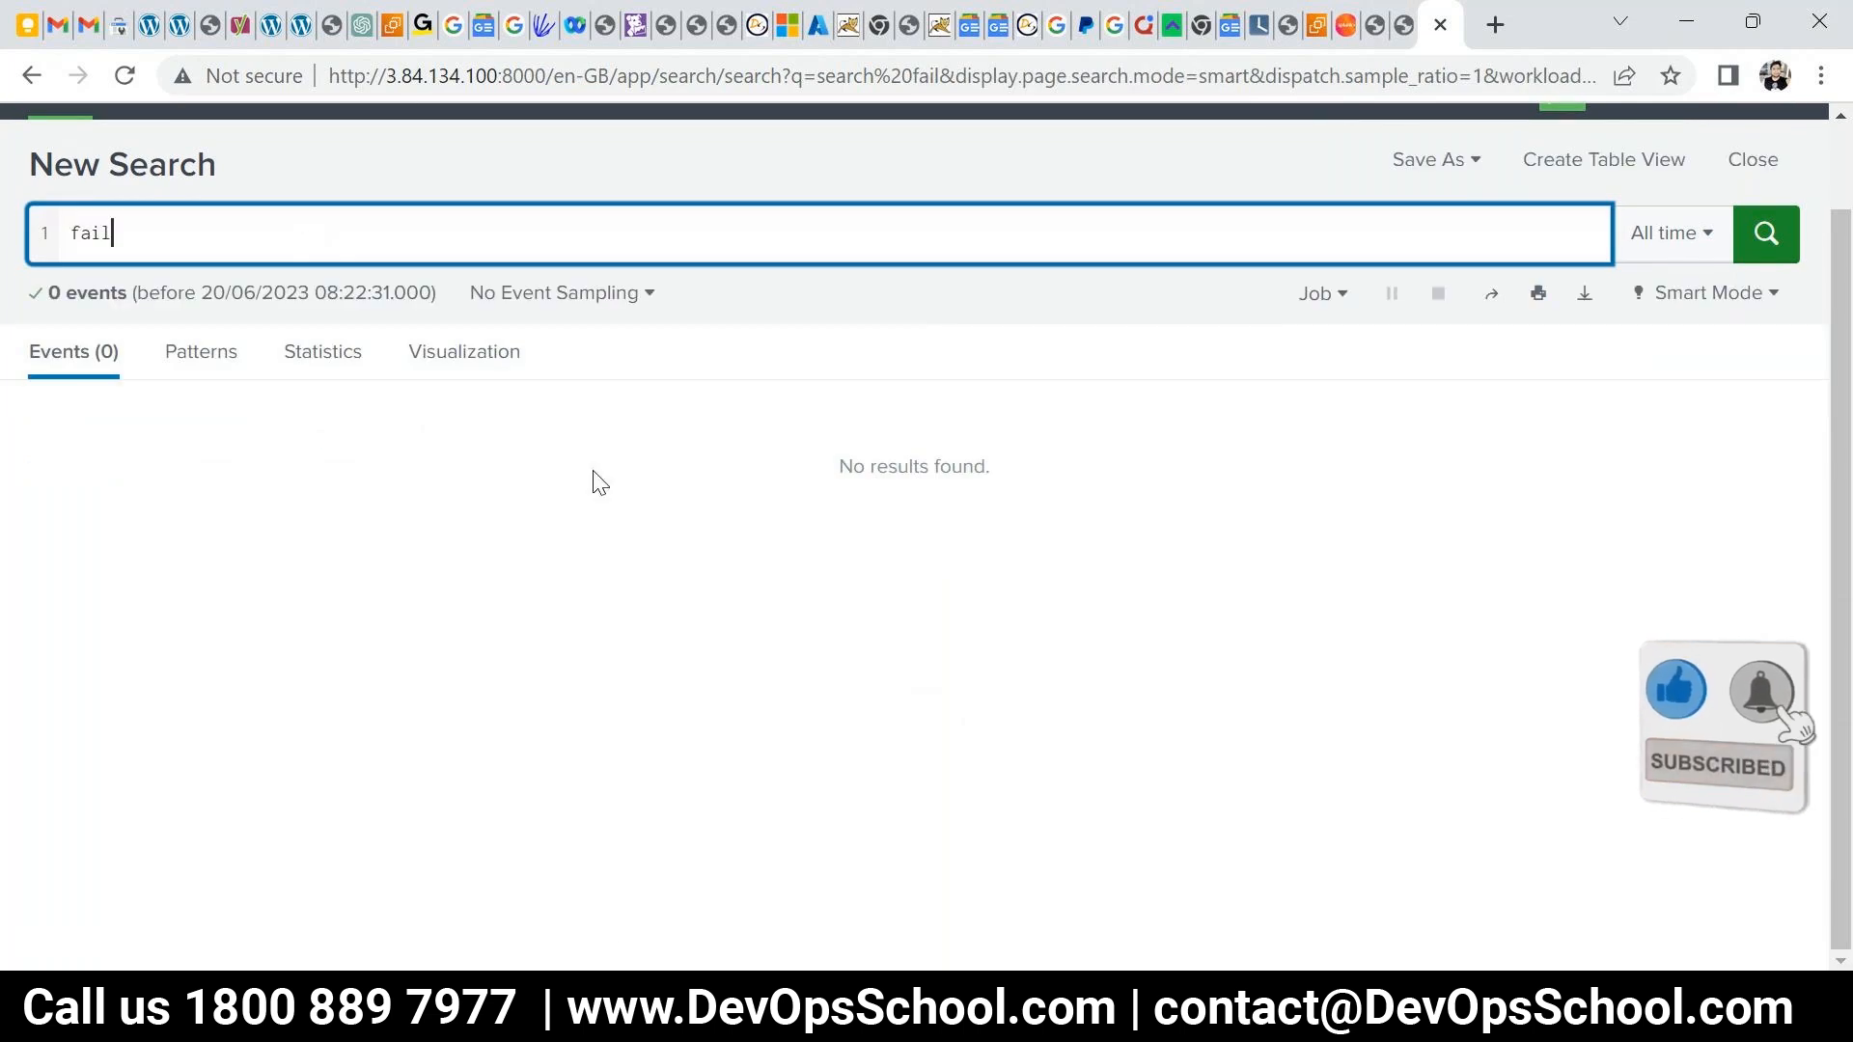
- Search 'fail OR failure' with uppercase OR, then return to the Splunk home page
{"action": "type", "text": "or fail"}
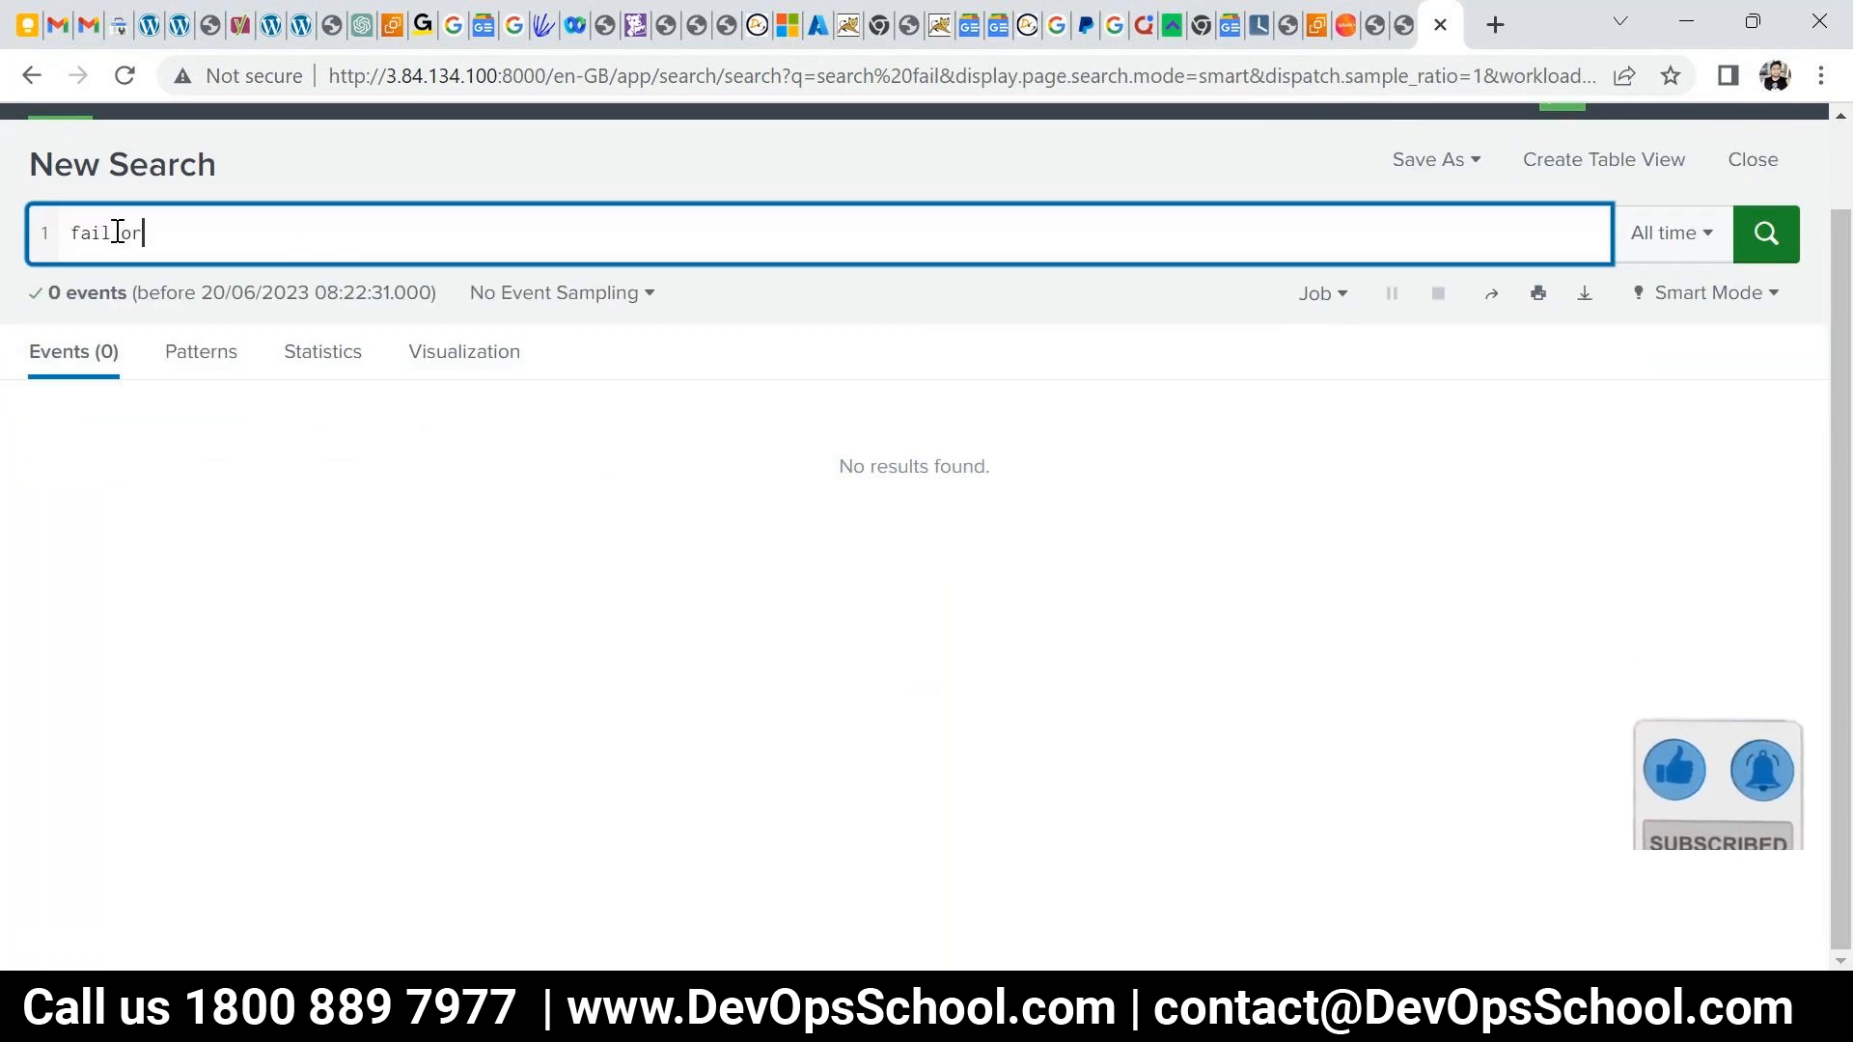
{"action": "key", "text": "BackSpace"}
{"action": "key", "text": "BackSpace"}
{"action": "key", "text": "BackSpace"}
{"action": "type", "text": "ailure"}
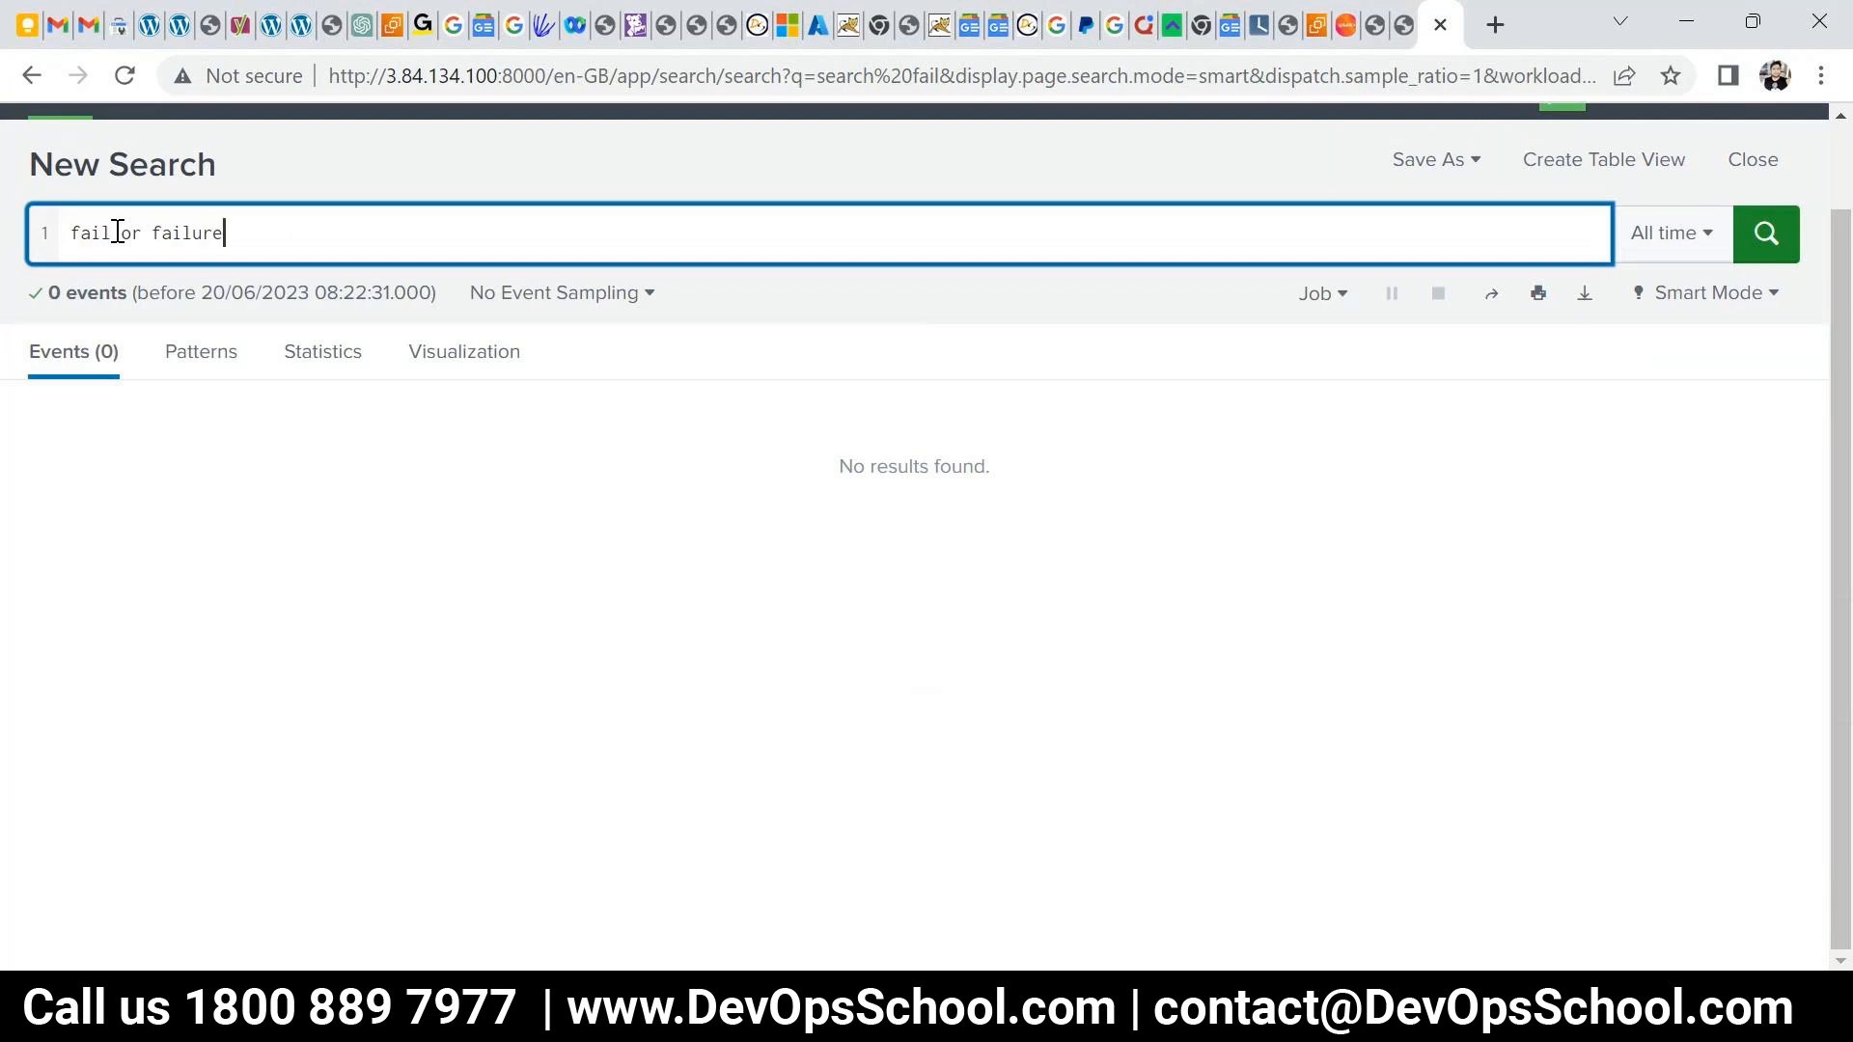
{"action": "key", "text": "Return"}
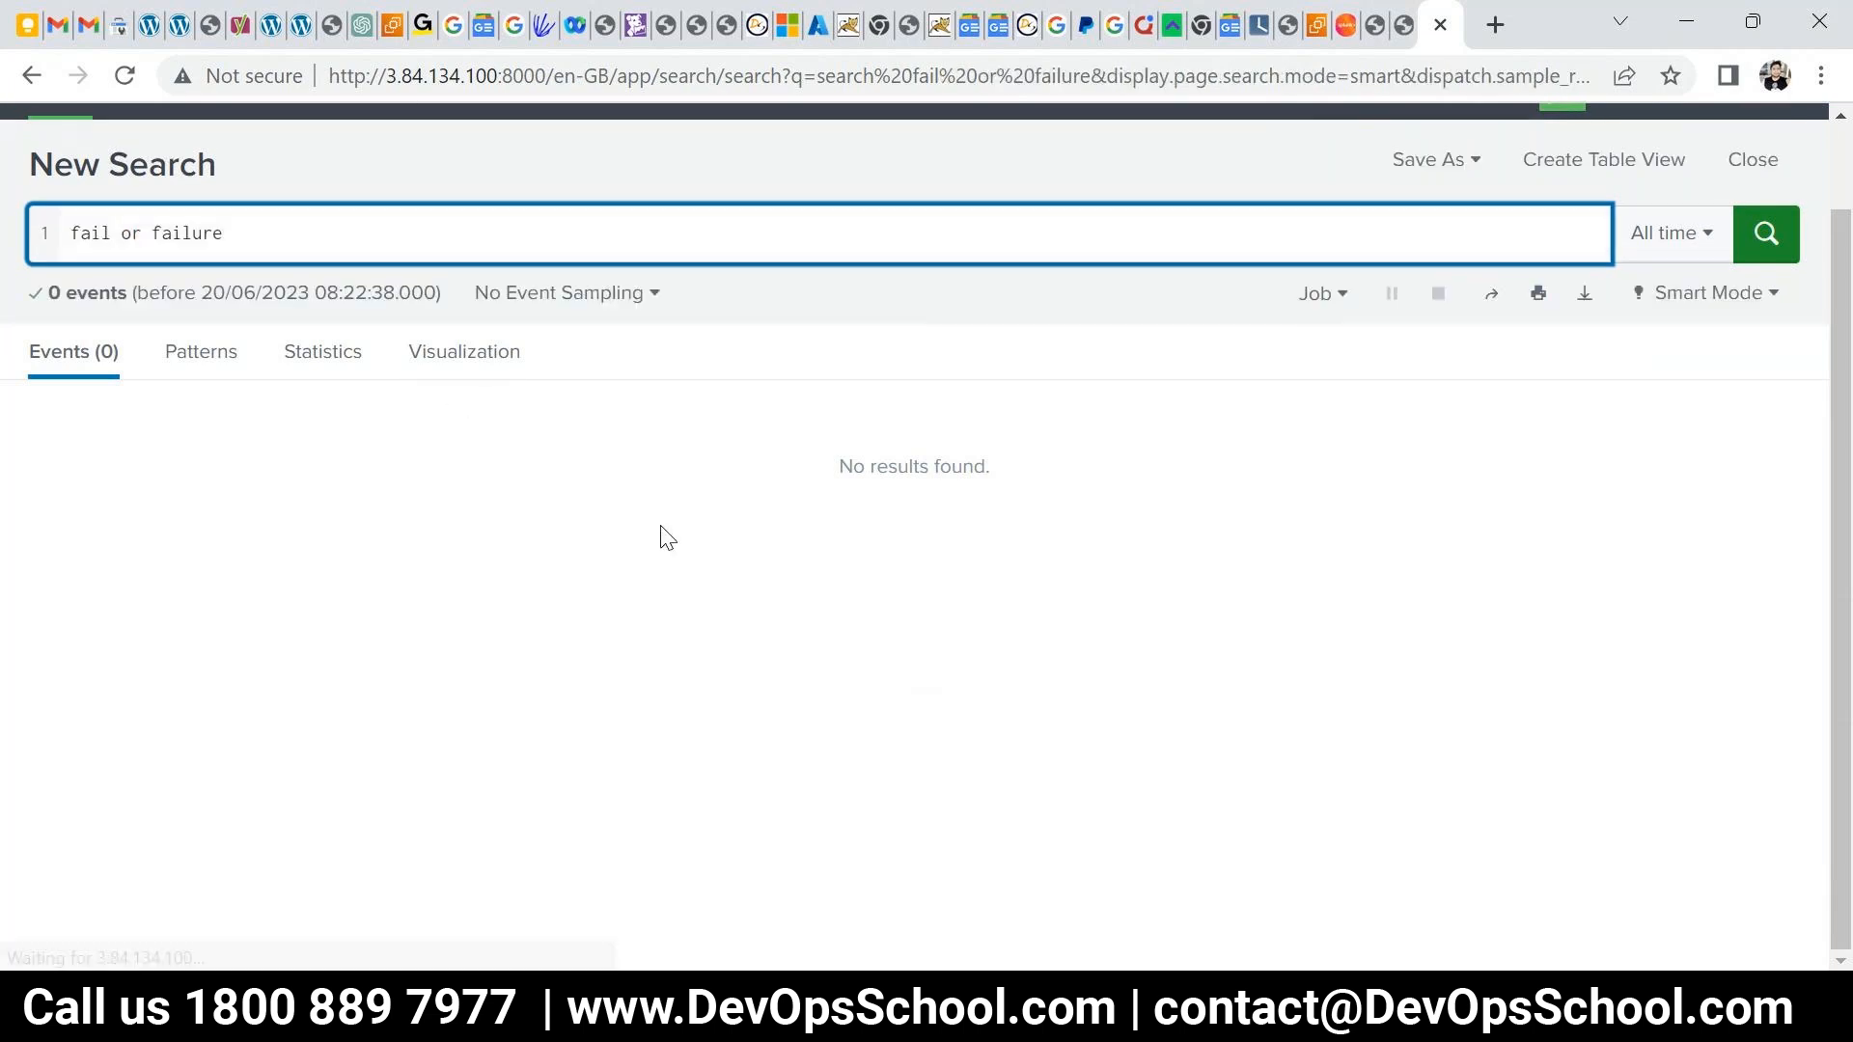
{"action": "double_click", "coordinate": [134, 233]}
{"action": "type", "text": "OR"}
{"action": "key", "text": "Return"}
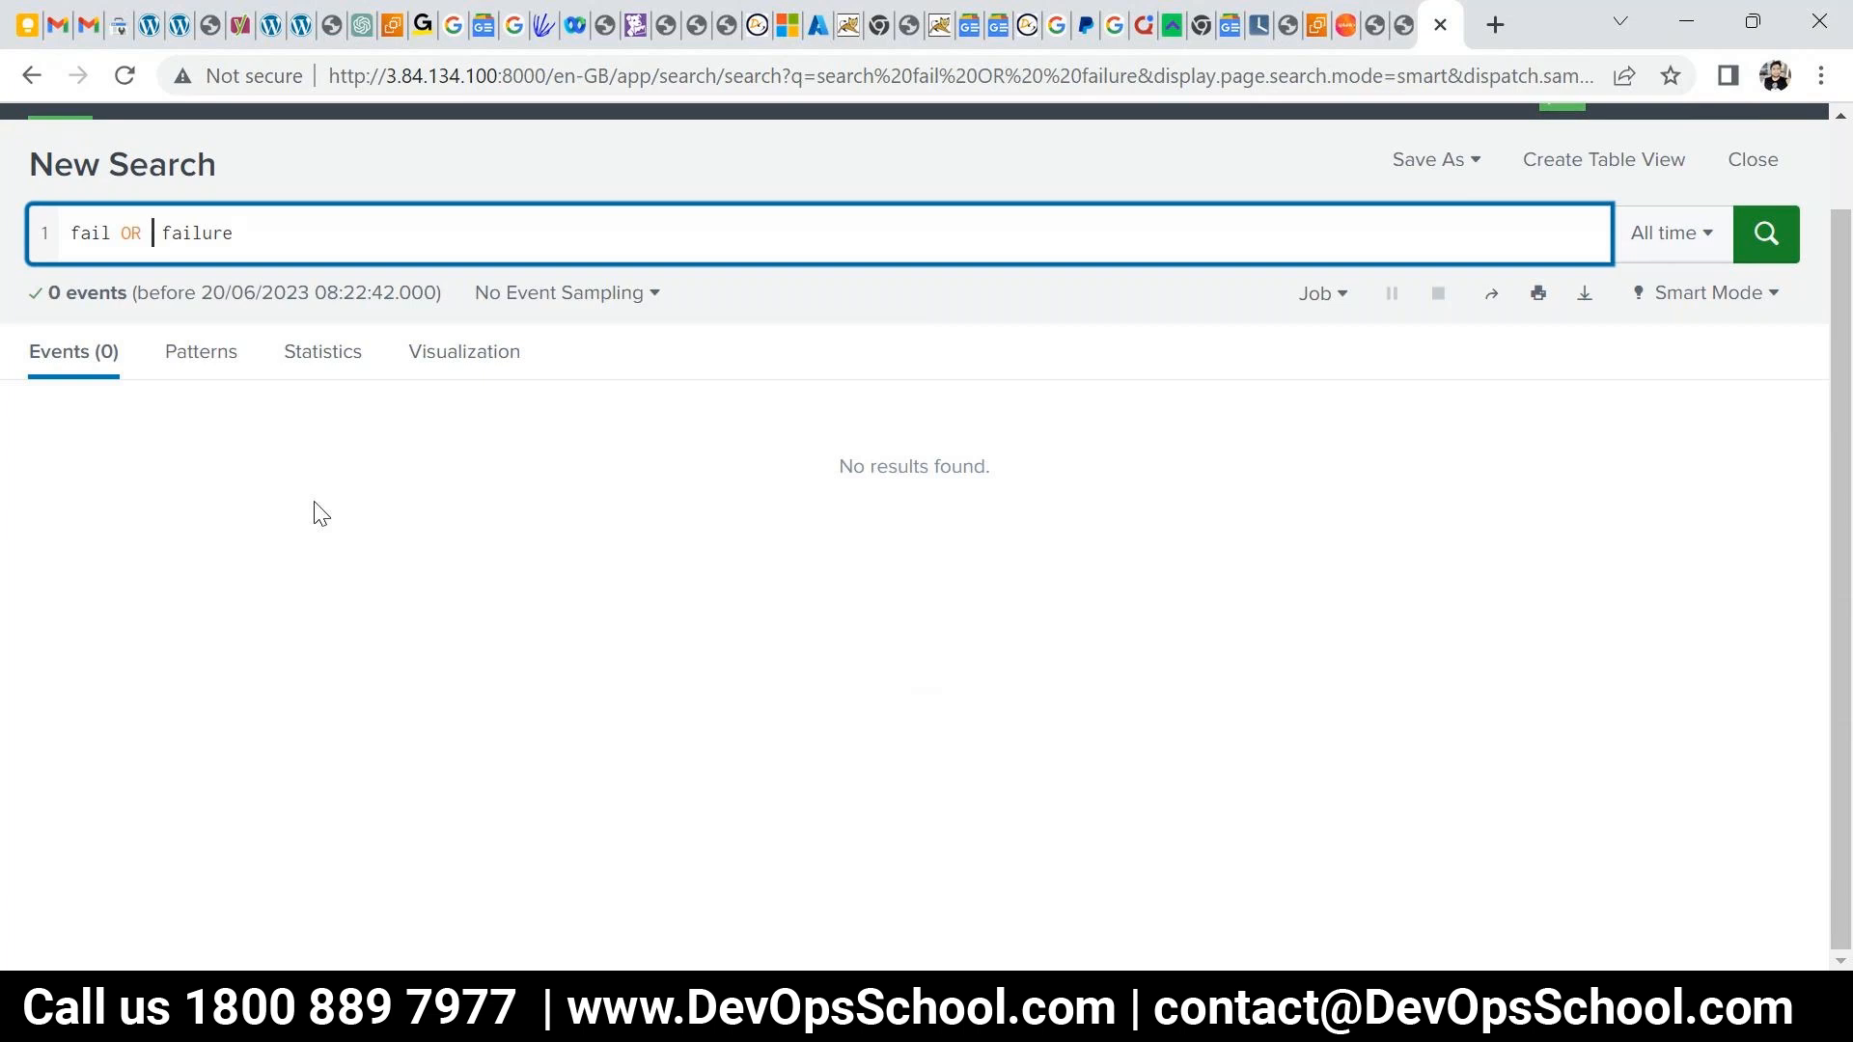
{"action": "scroll", "coordinate": [785, 492], "scroll_direction": "up", "scroll_amount": 2}
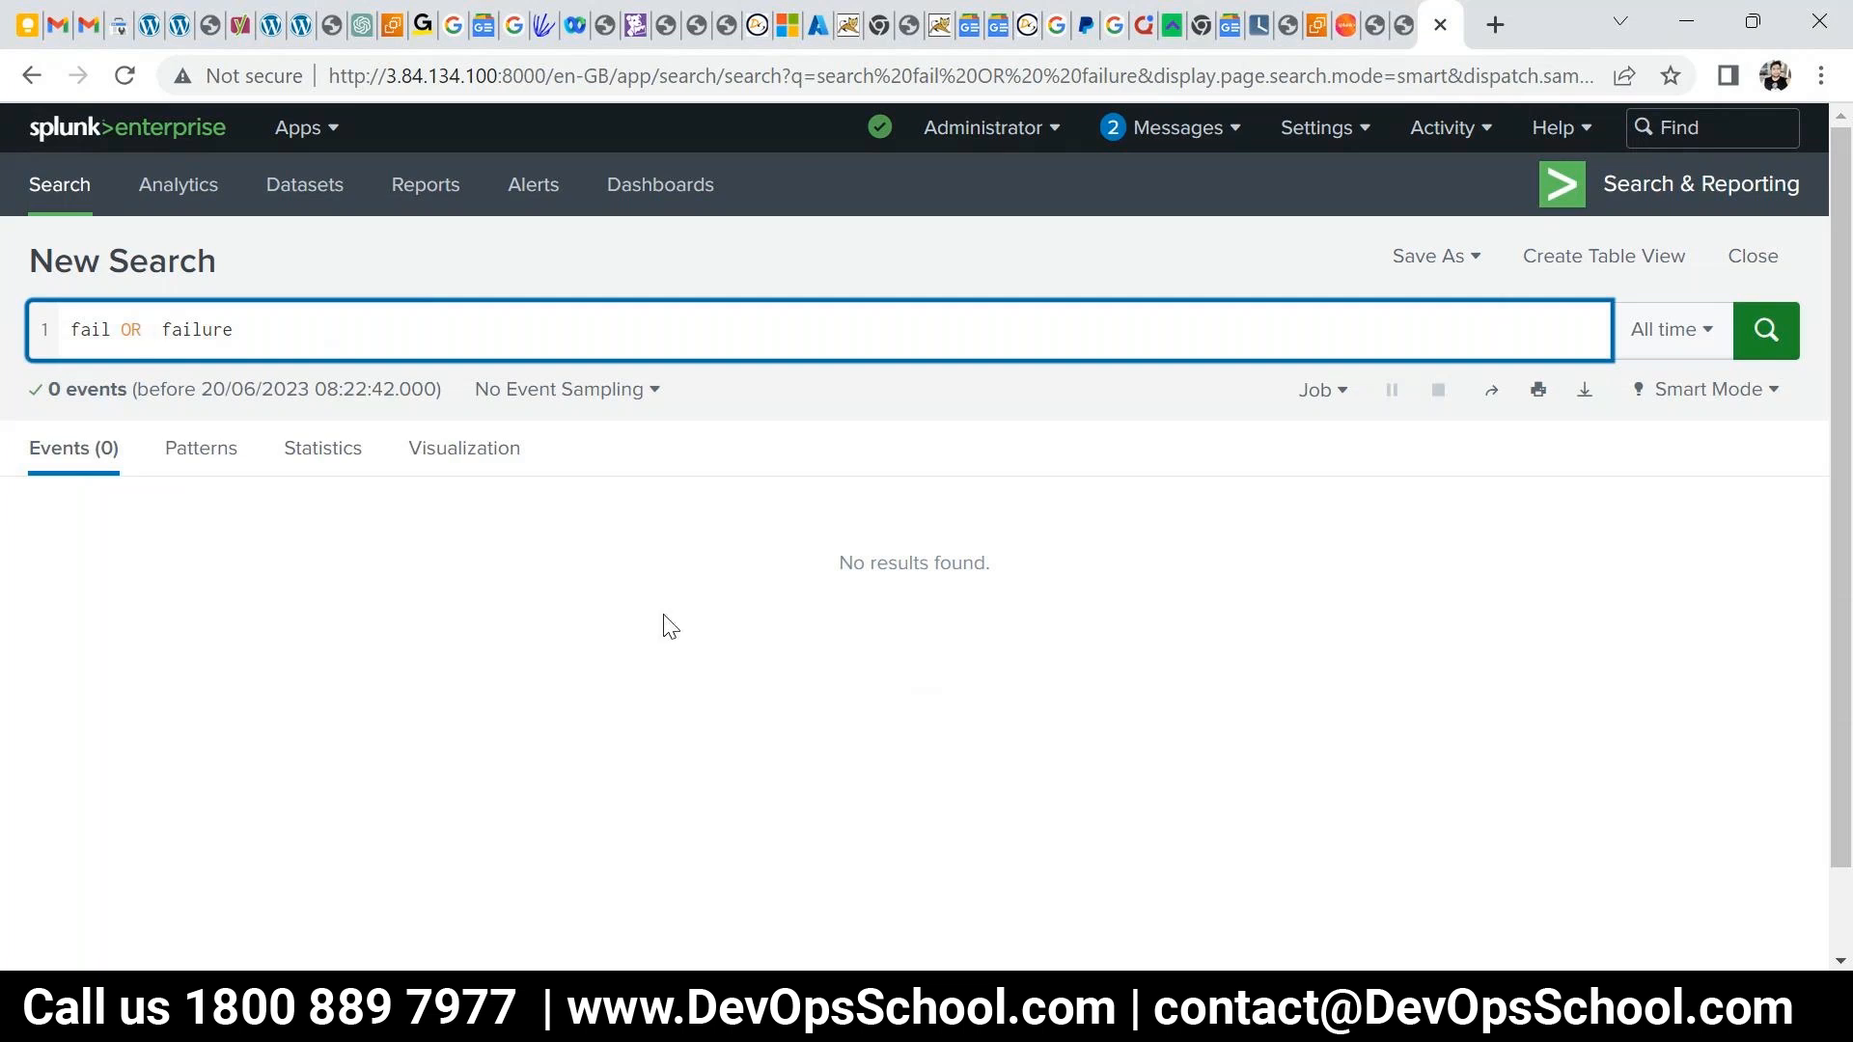
{"action": "left_click", "coordinate": [72, 127]}
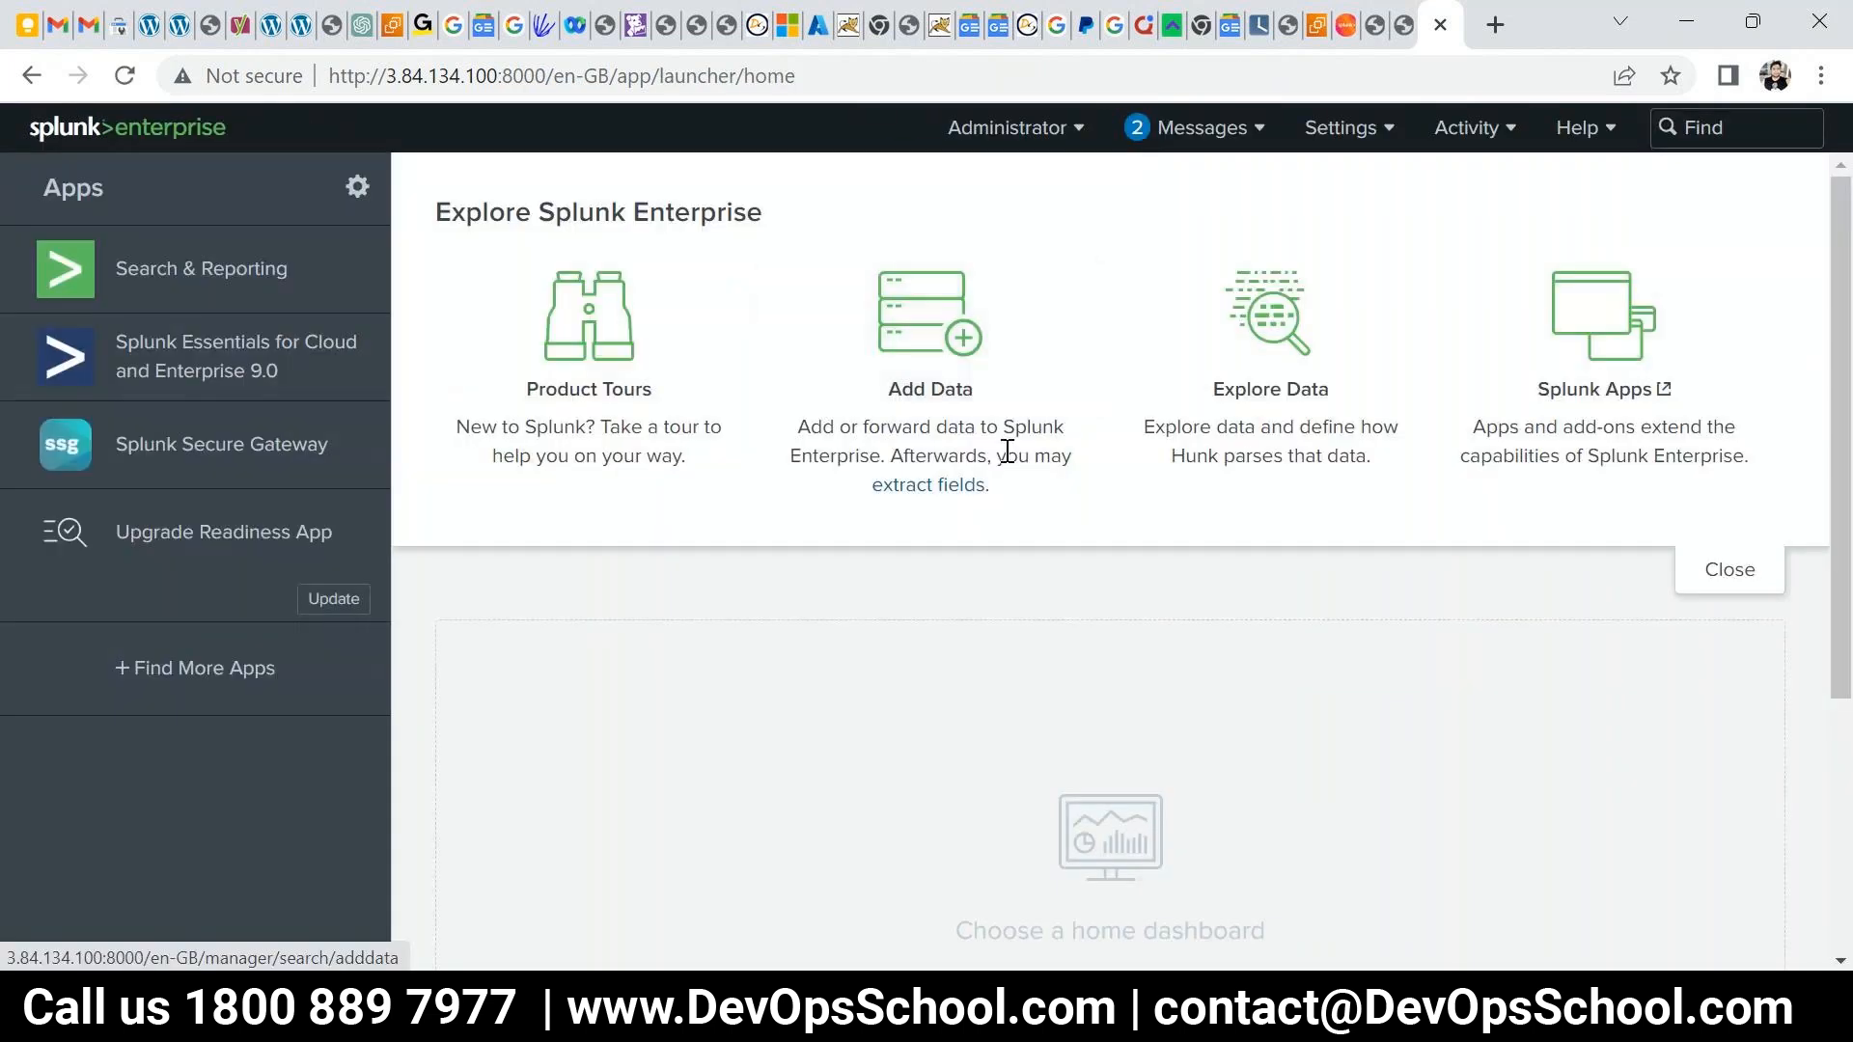
- Open Add Data, skip the tour, review the Upload, Monitor and Forward methods, then open a new browser tab
{"action": "left_click", "coordinate": [946, 402]}
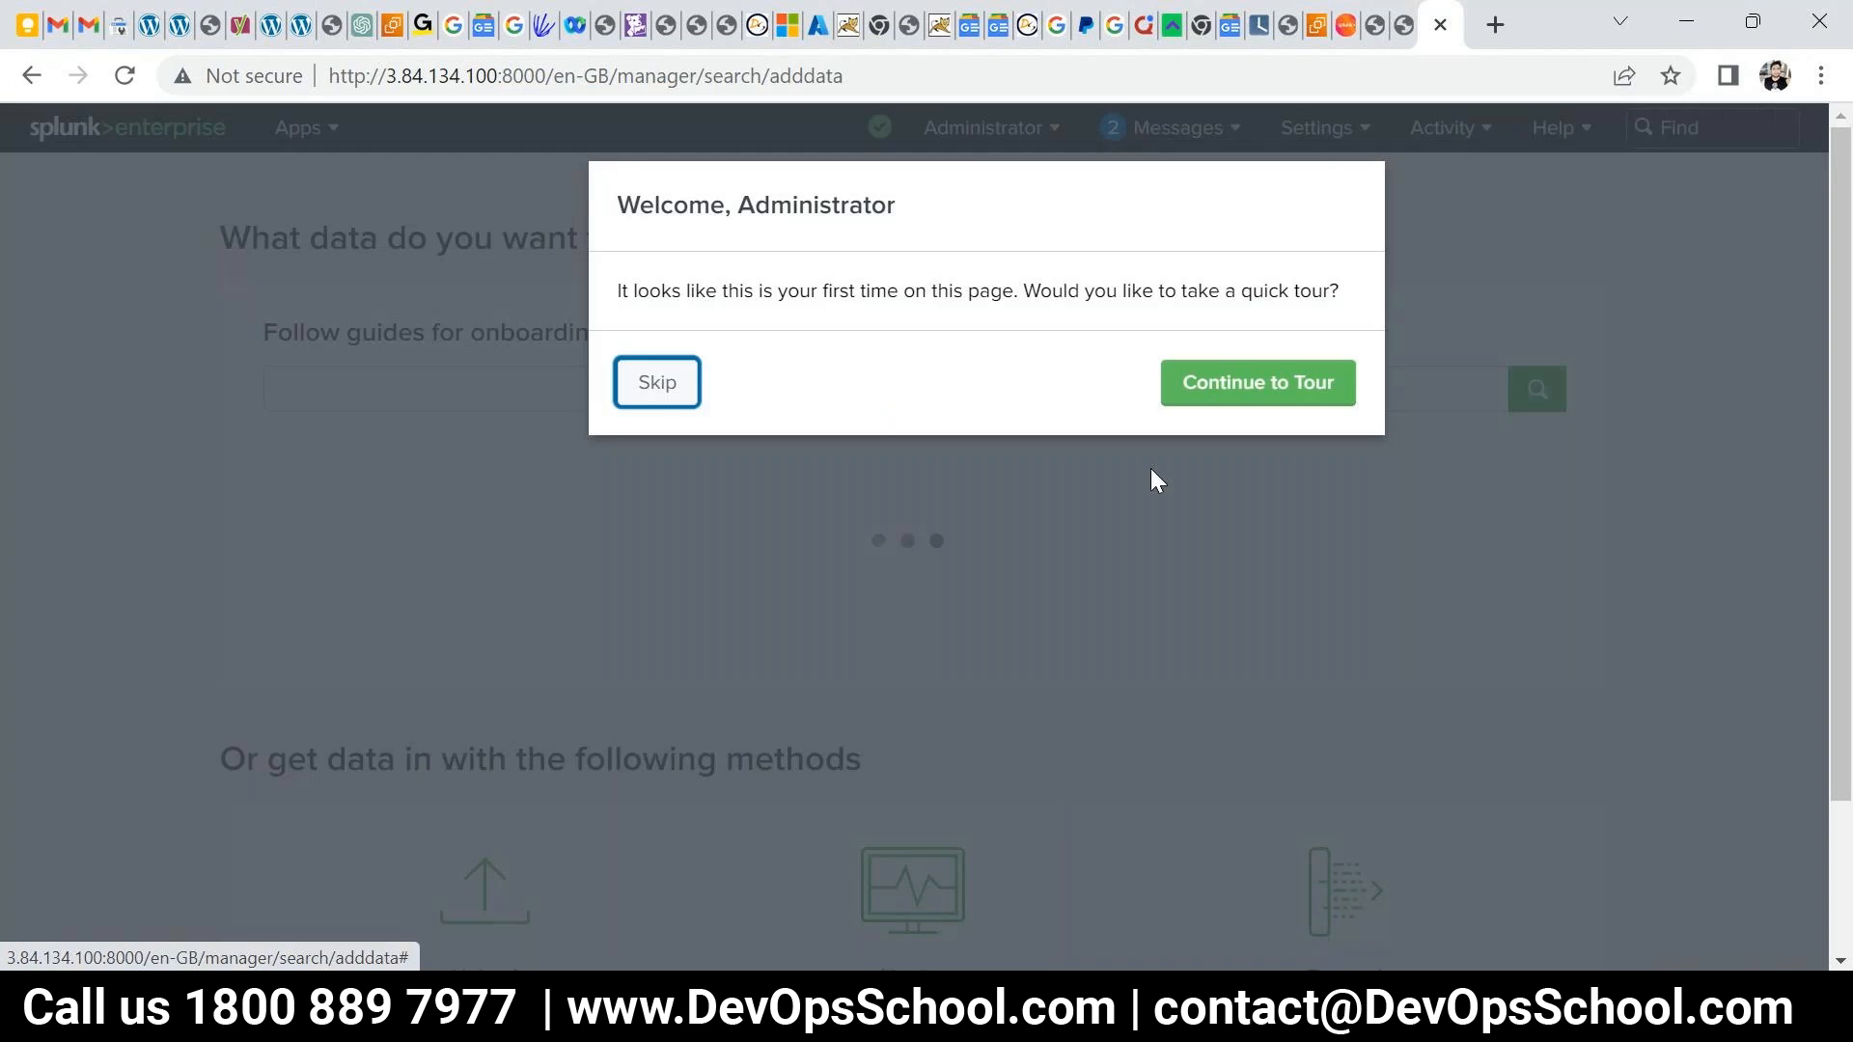
{"action": "left_click", "coordinate": [629, 396]}
{"action": "scroll", "coordinate": [367, 773], "scroll_direction": "down", "scroll_amount": 4}
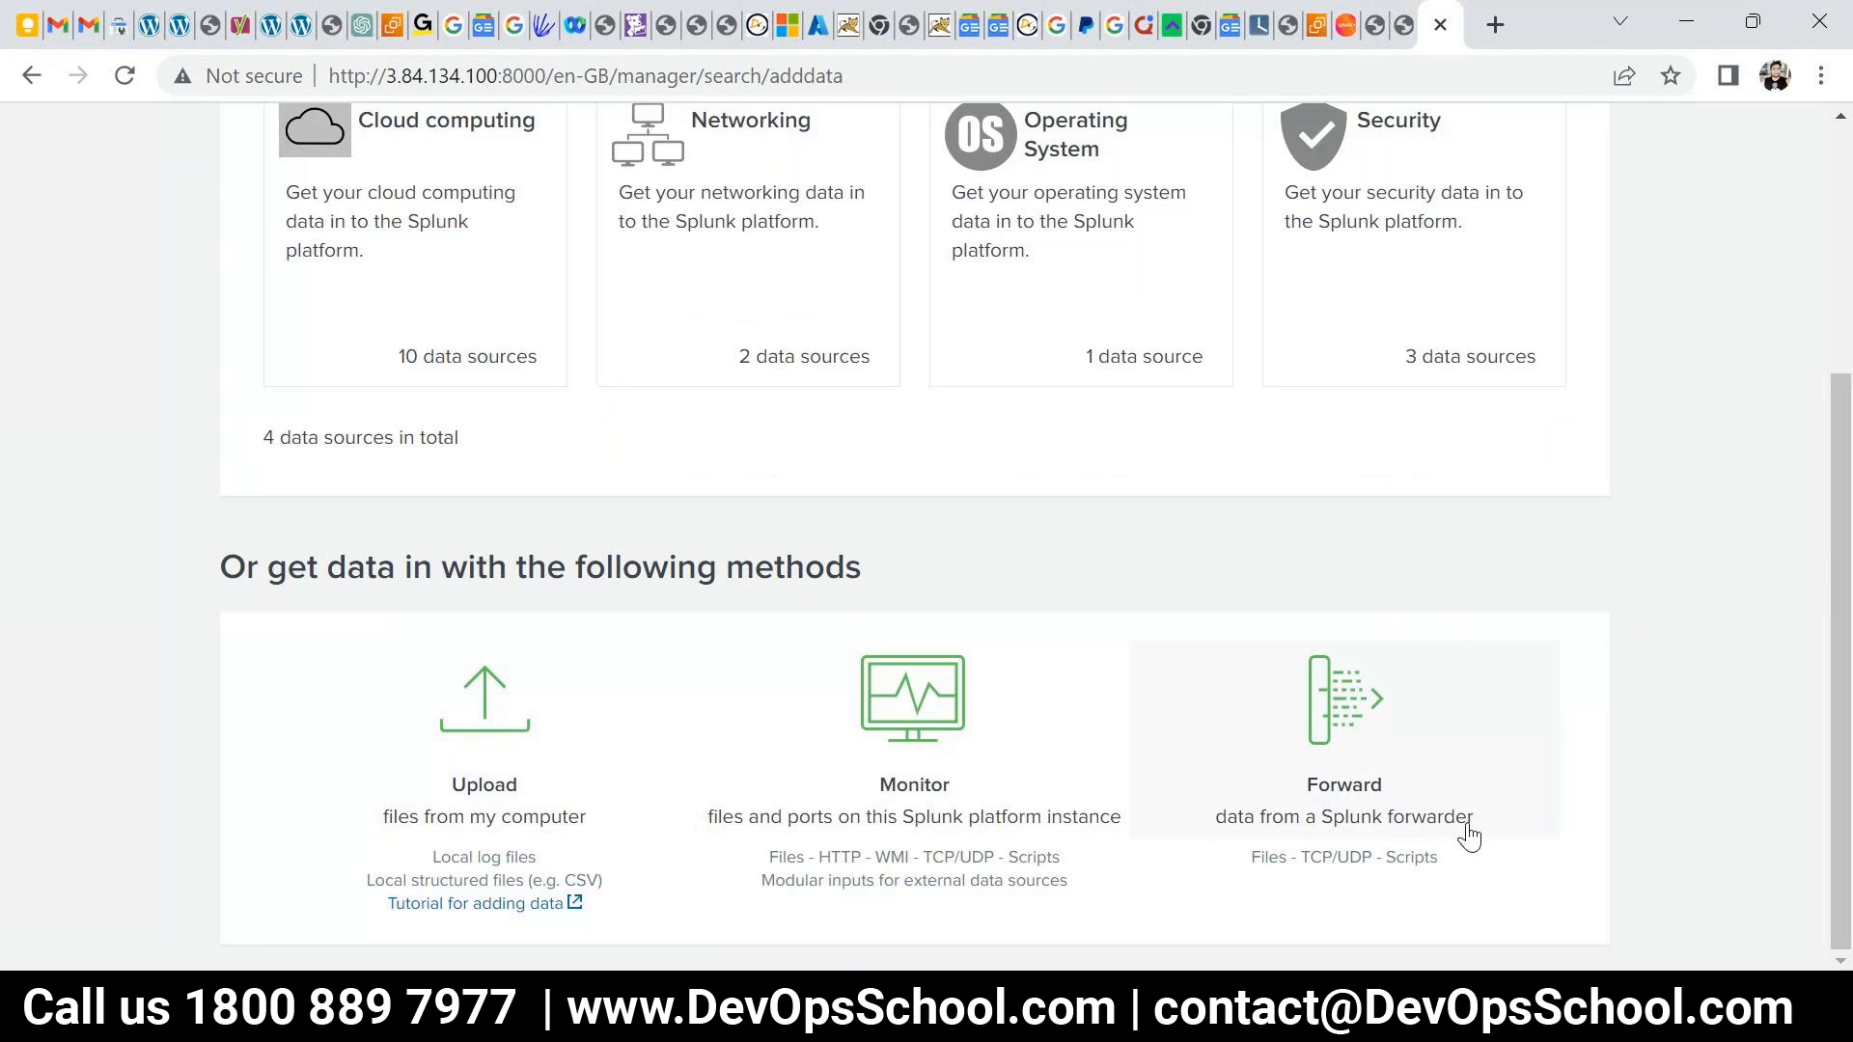
{"action": "left_click", "coordinate": [1235, 825]}
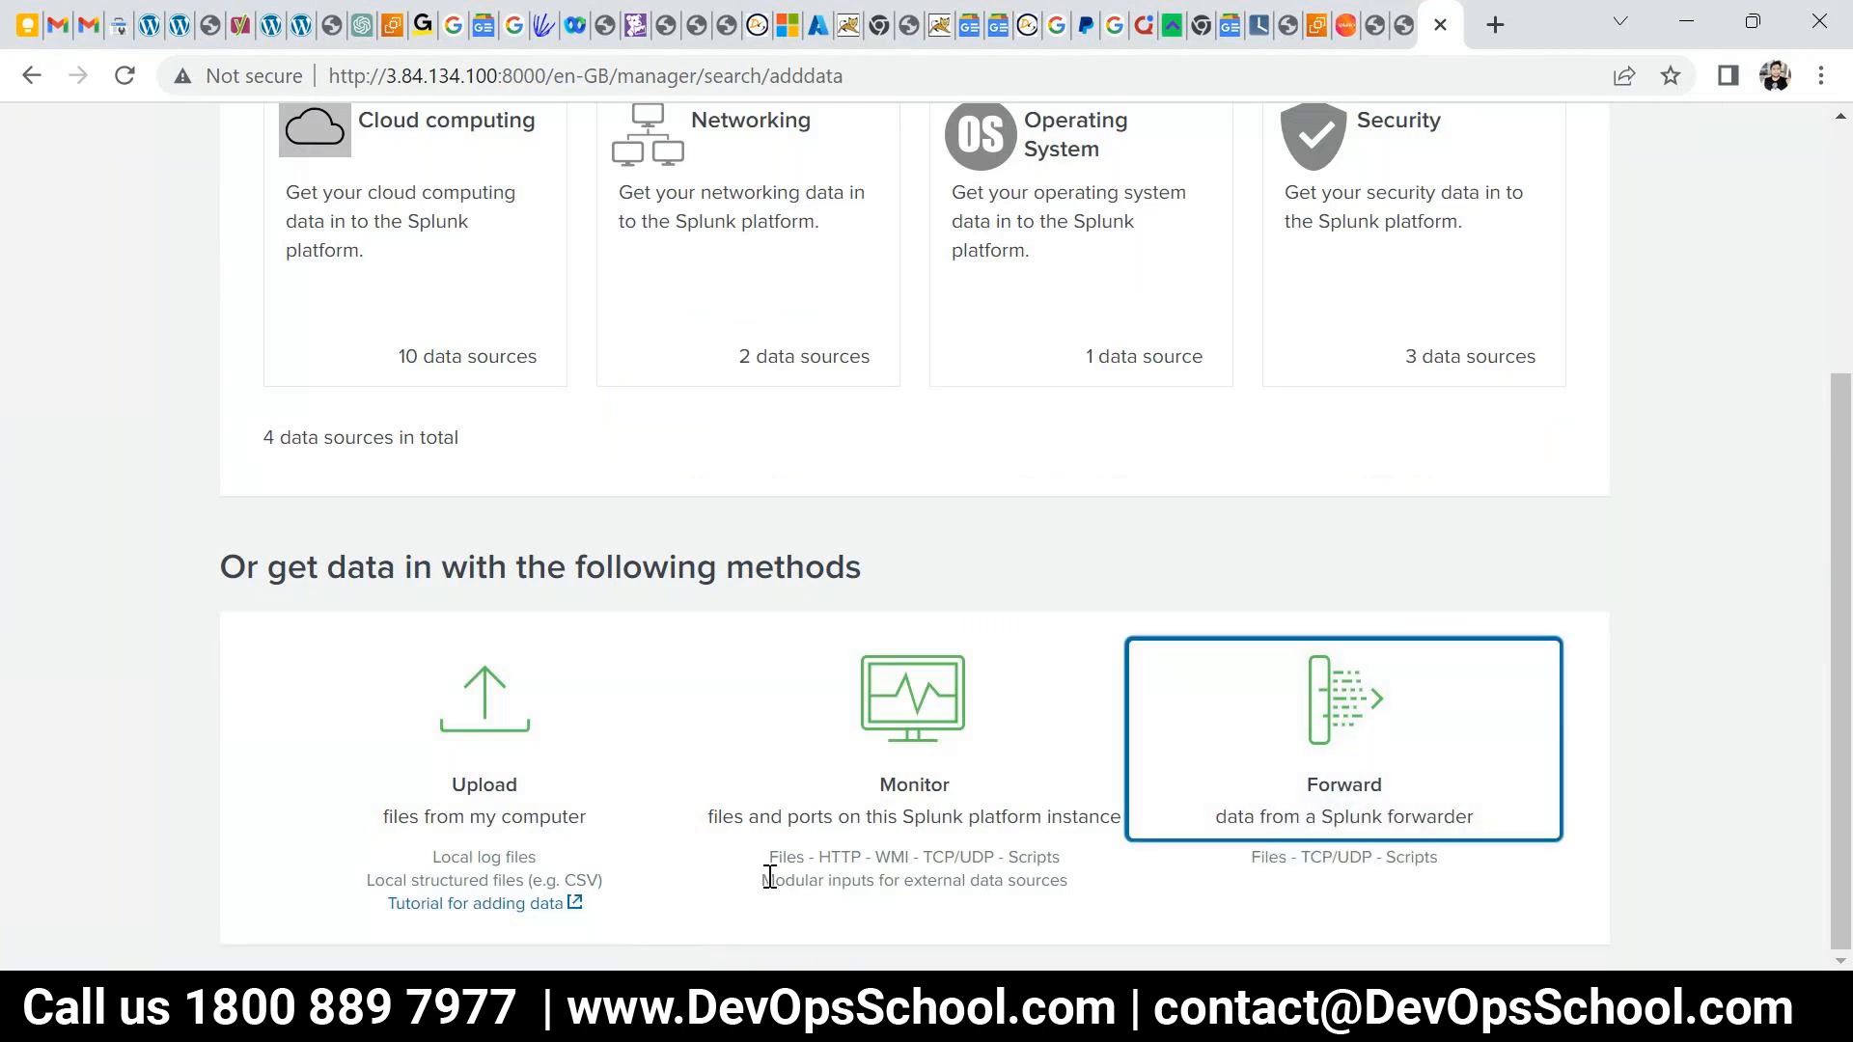
{"action": "left_click_drag", "start_coordinate": [1069, 873], "coordinate": [773, 813]}
{"action": "scroll", "coordinate": [777, 825], "scroll_direction": "up", "scroll_amount": 3}
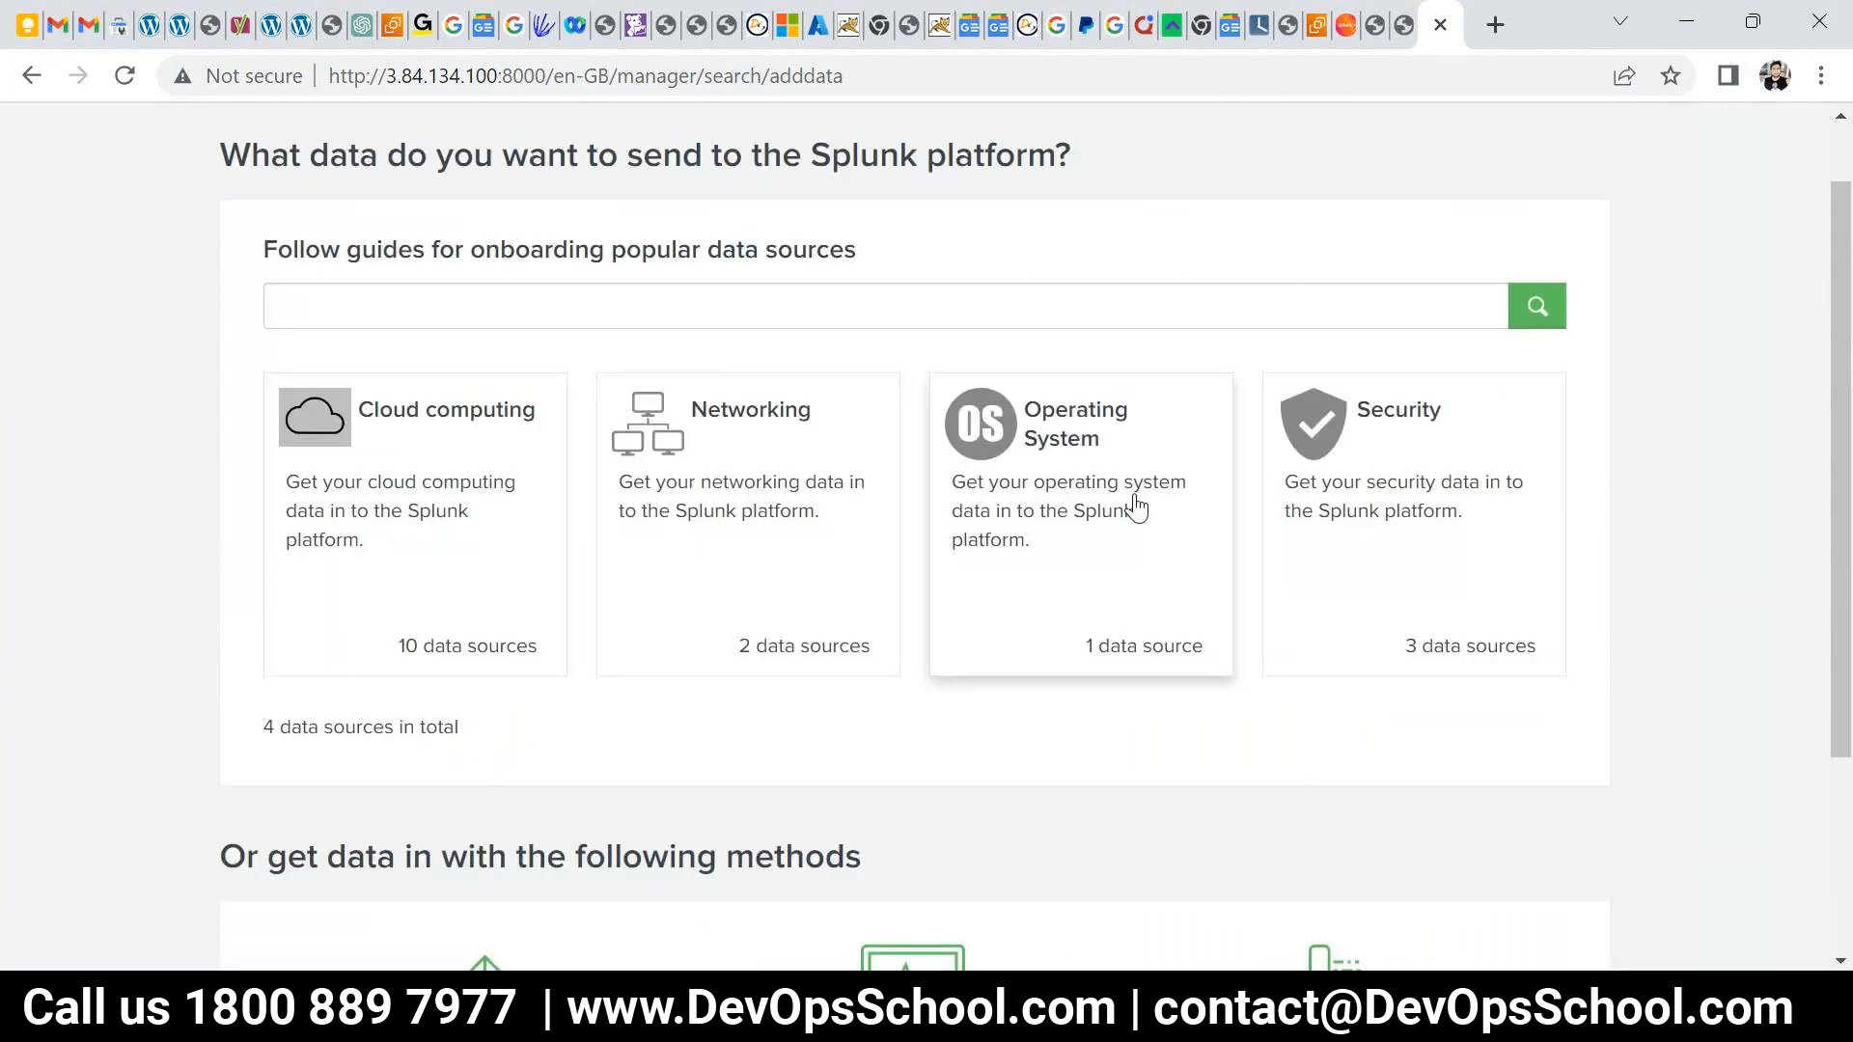
{"action": "scroll", "coordinate": [1171, 625], "scroll_direction": "down", "scroll_amount": 3}
{"action": "scroll", "coordinate": [1171, 627], "scroll_direction": "up", "scroll_amount": 4}
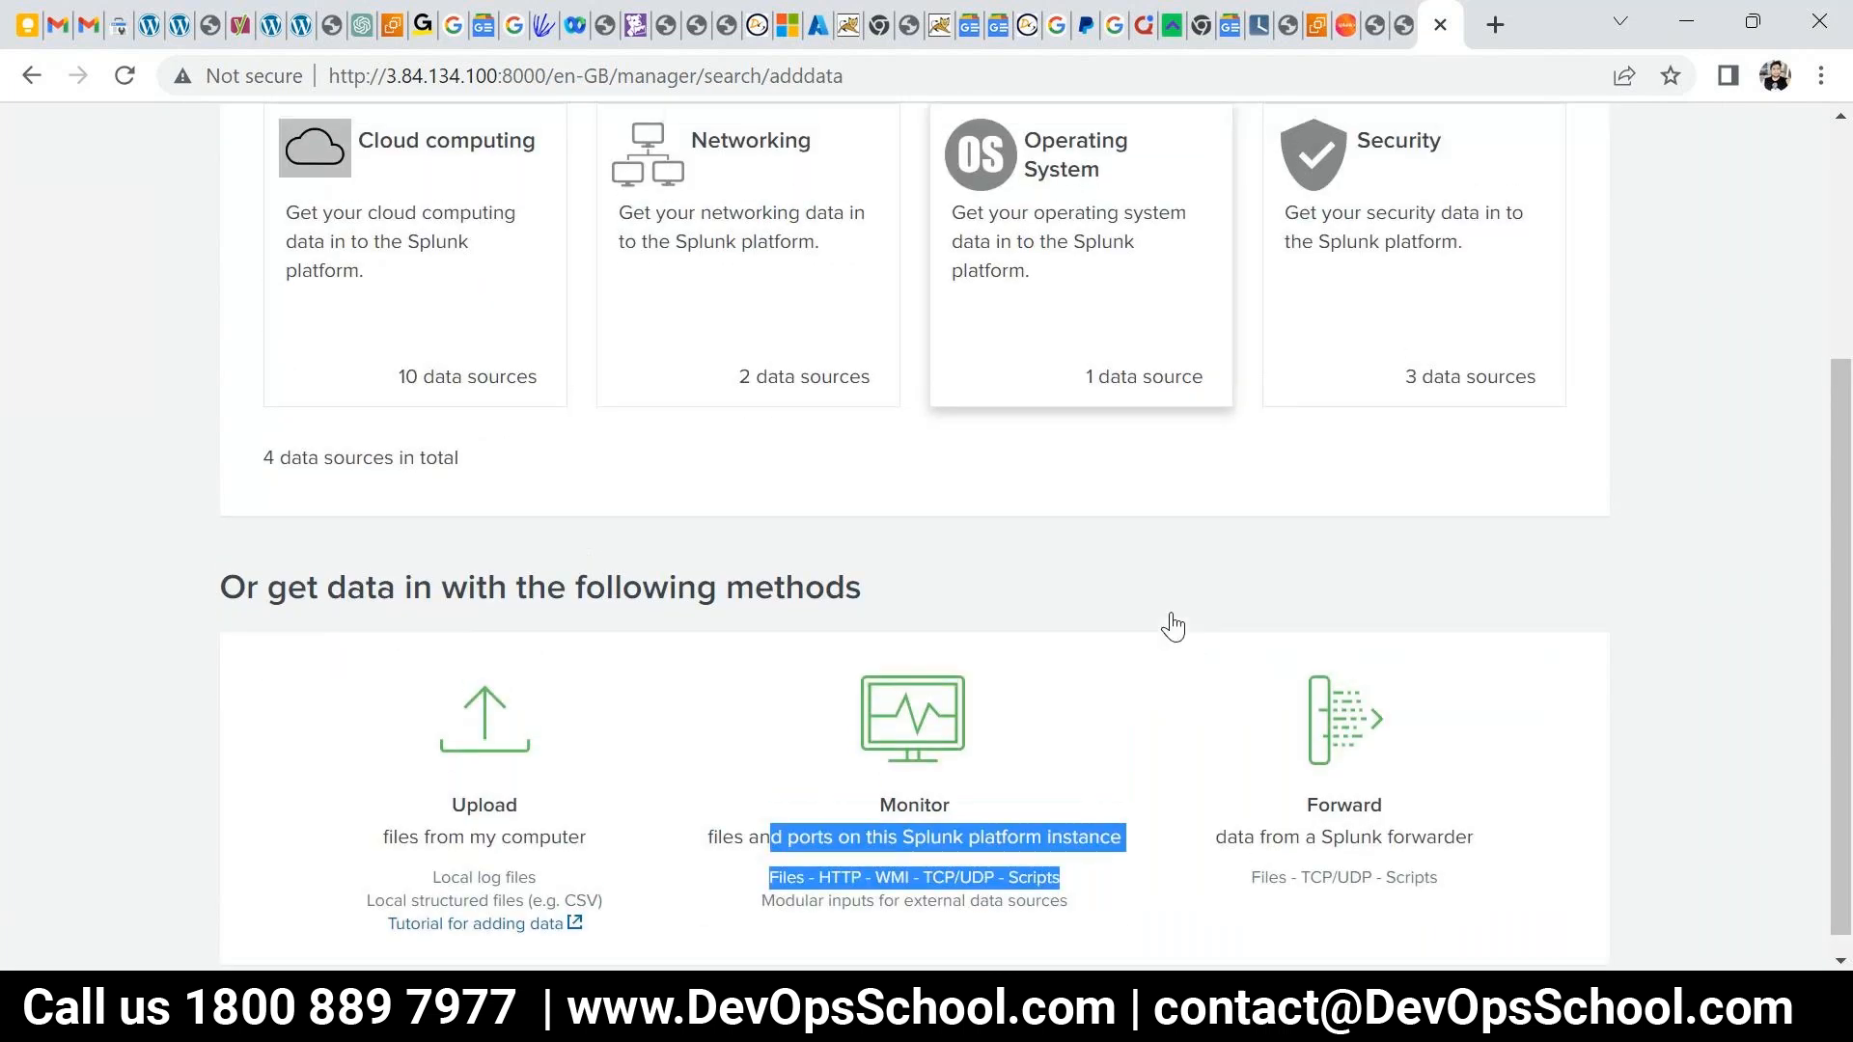
{"action": "scroll", "coordinate": [632, 780], "scroll_direction": "down", "scroll_amount": 4}
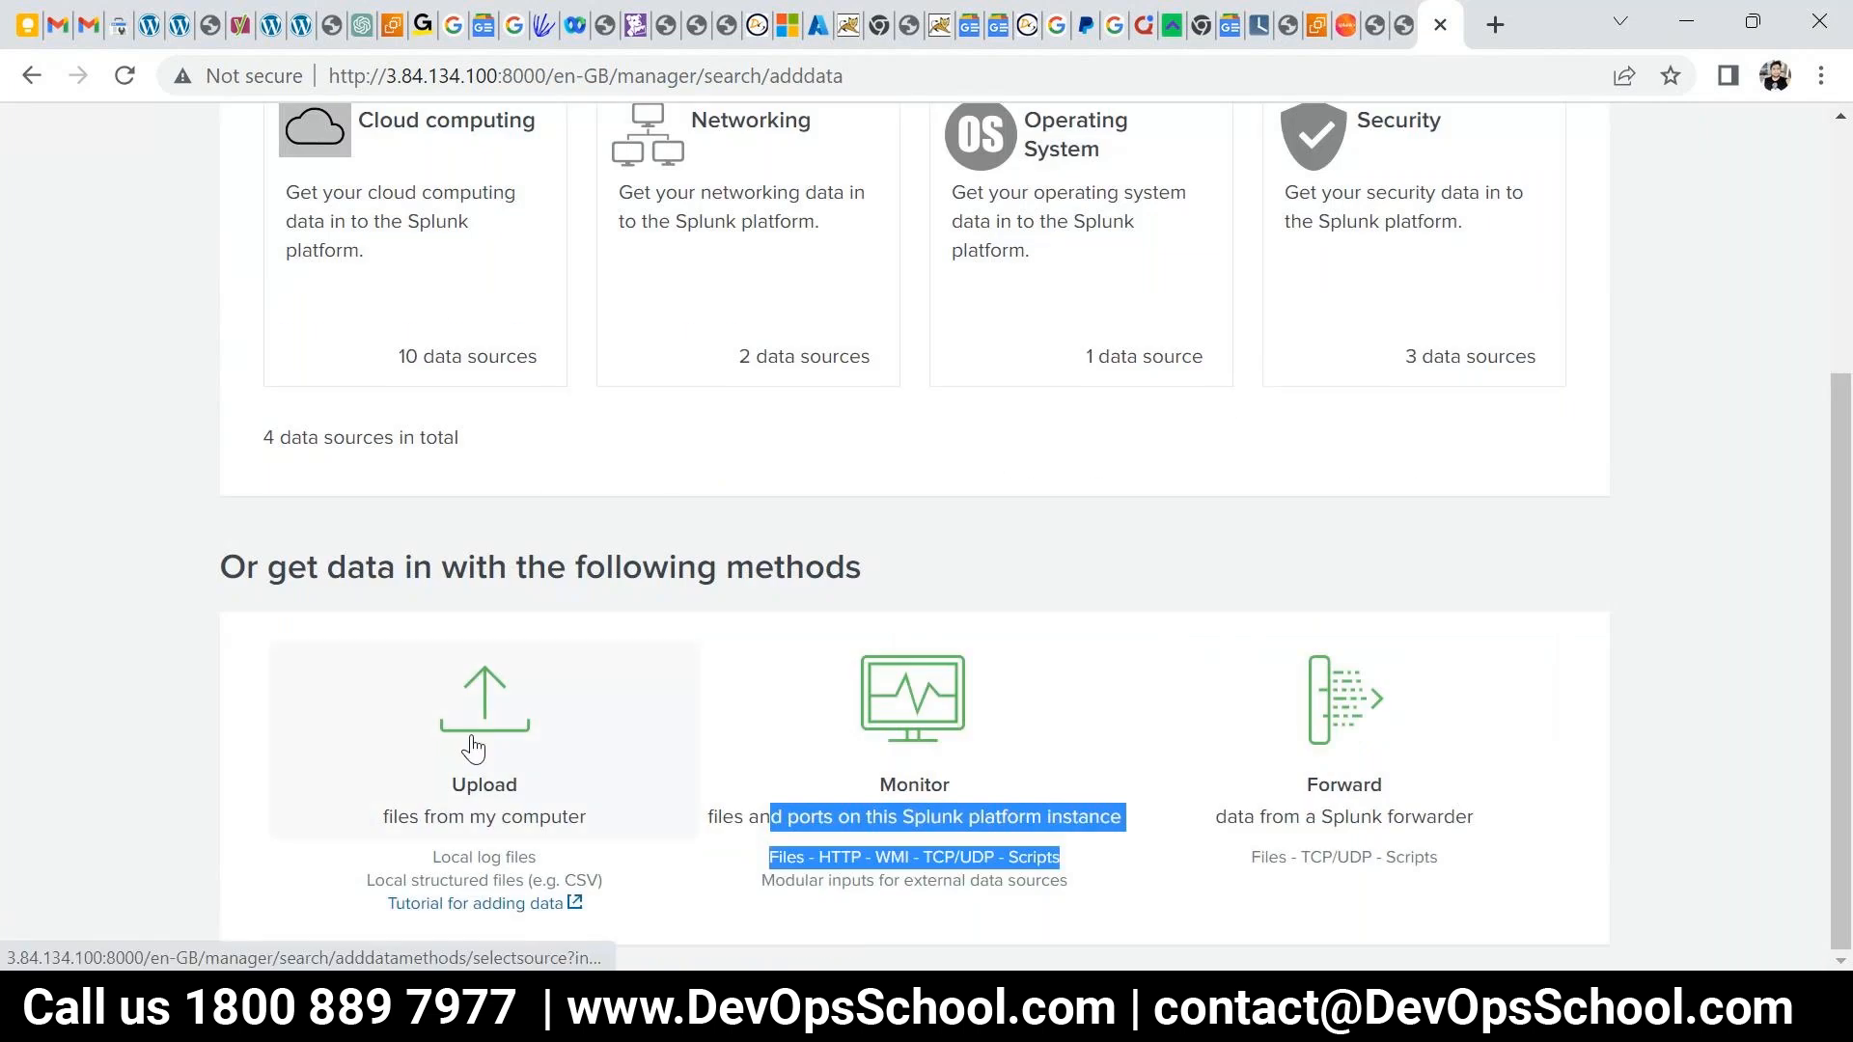
{"action": "left_click", "coordinate": [1495, 26]}
- Load github.com and switch the dashboard context to devopsschool-demo-labs-projects
{"action": "type", "text": "git"}
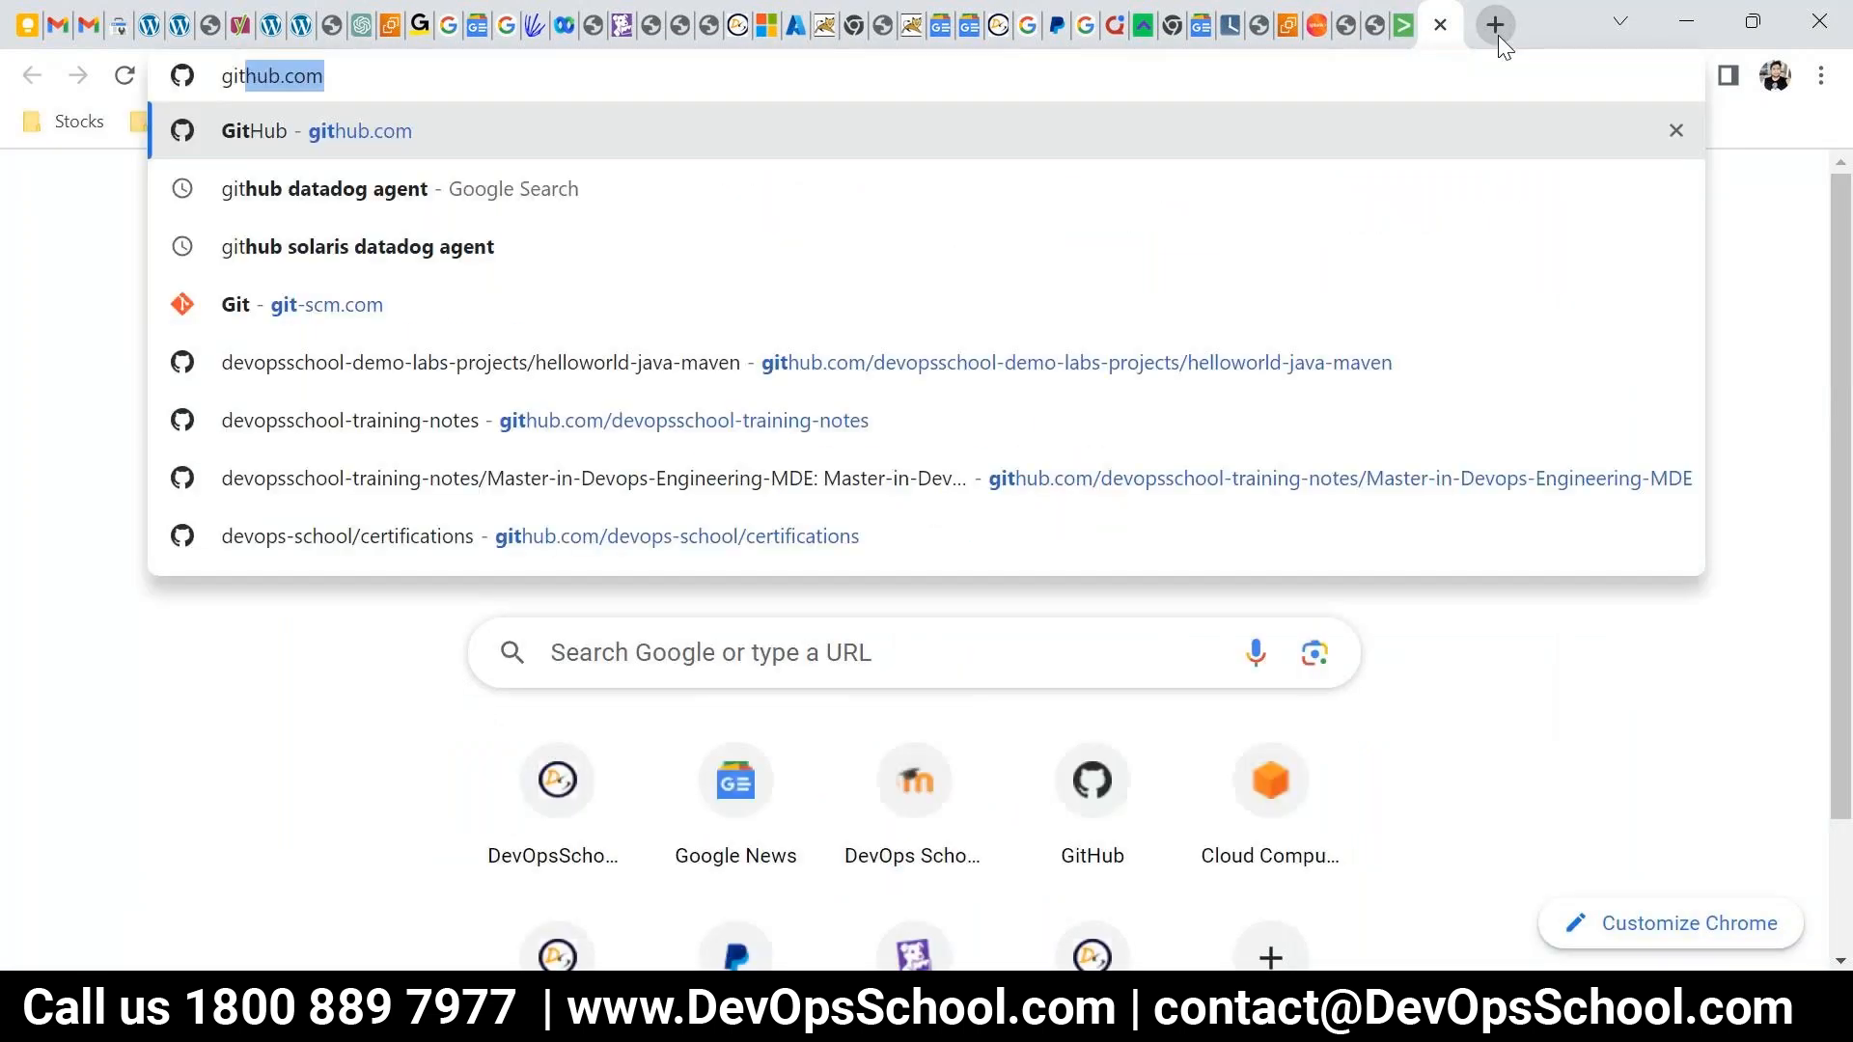
{"action": "key", "text": "Return"}
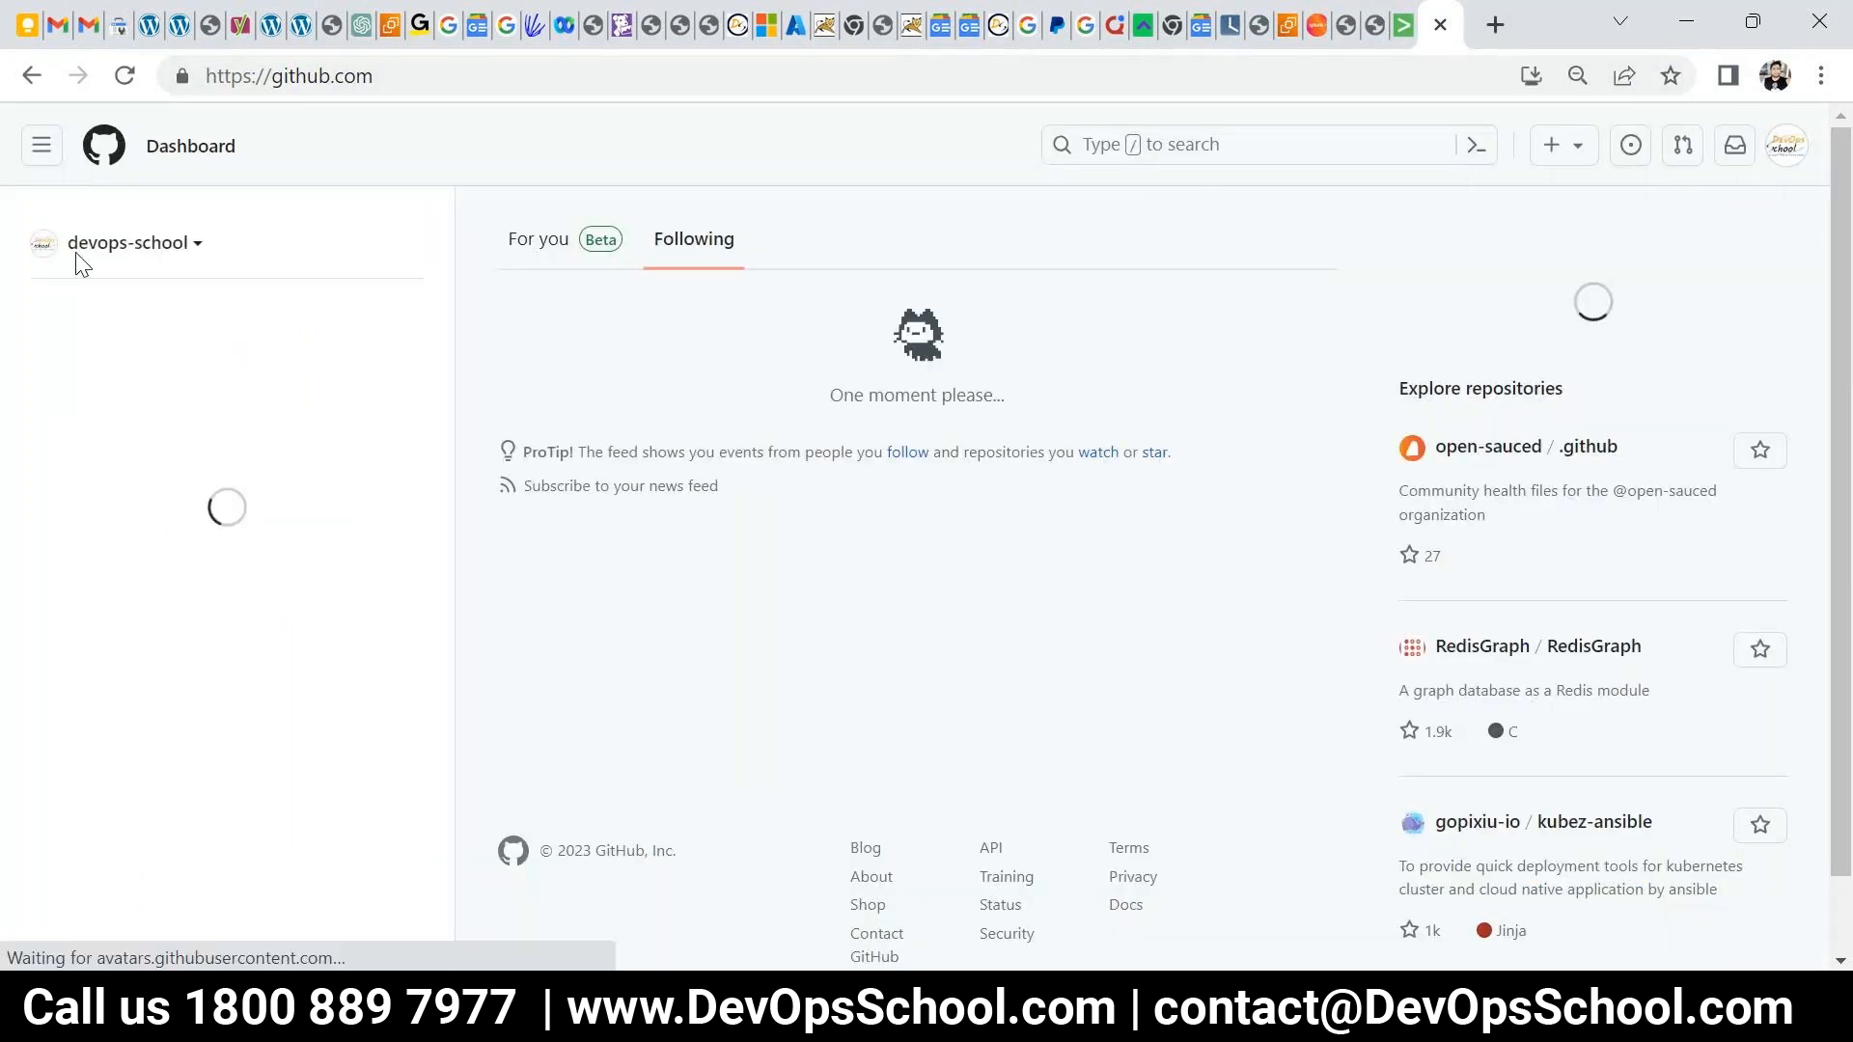
{"action": "left_click", "coordinate": [130, 242]}
{"action": "key", "text": "ctrl+plus"}
{"action": "key", "text": "ctrl+plus"}
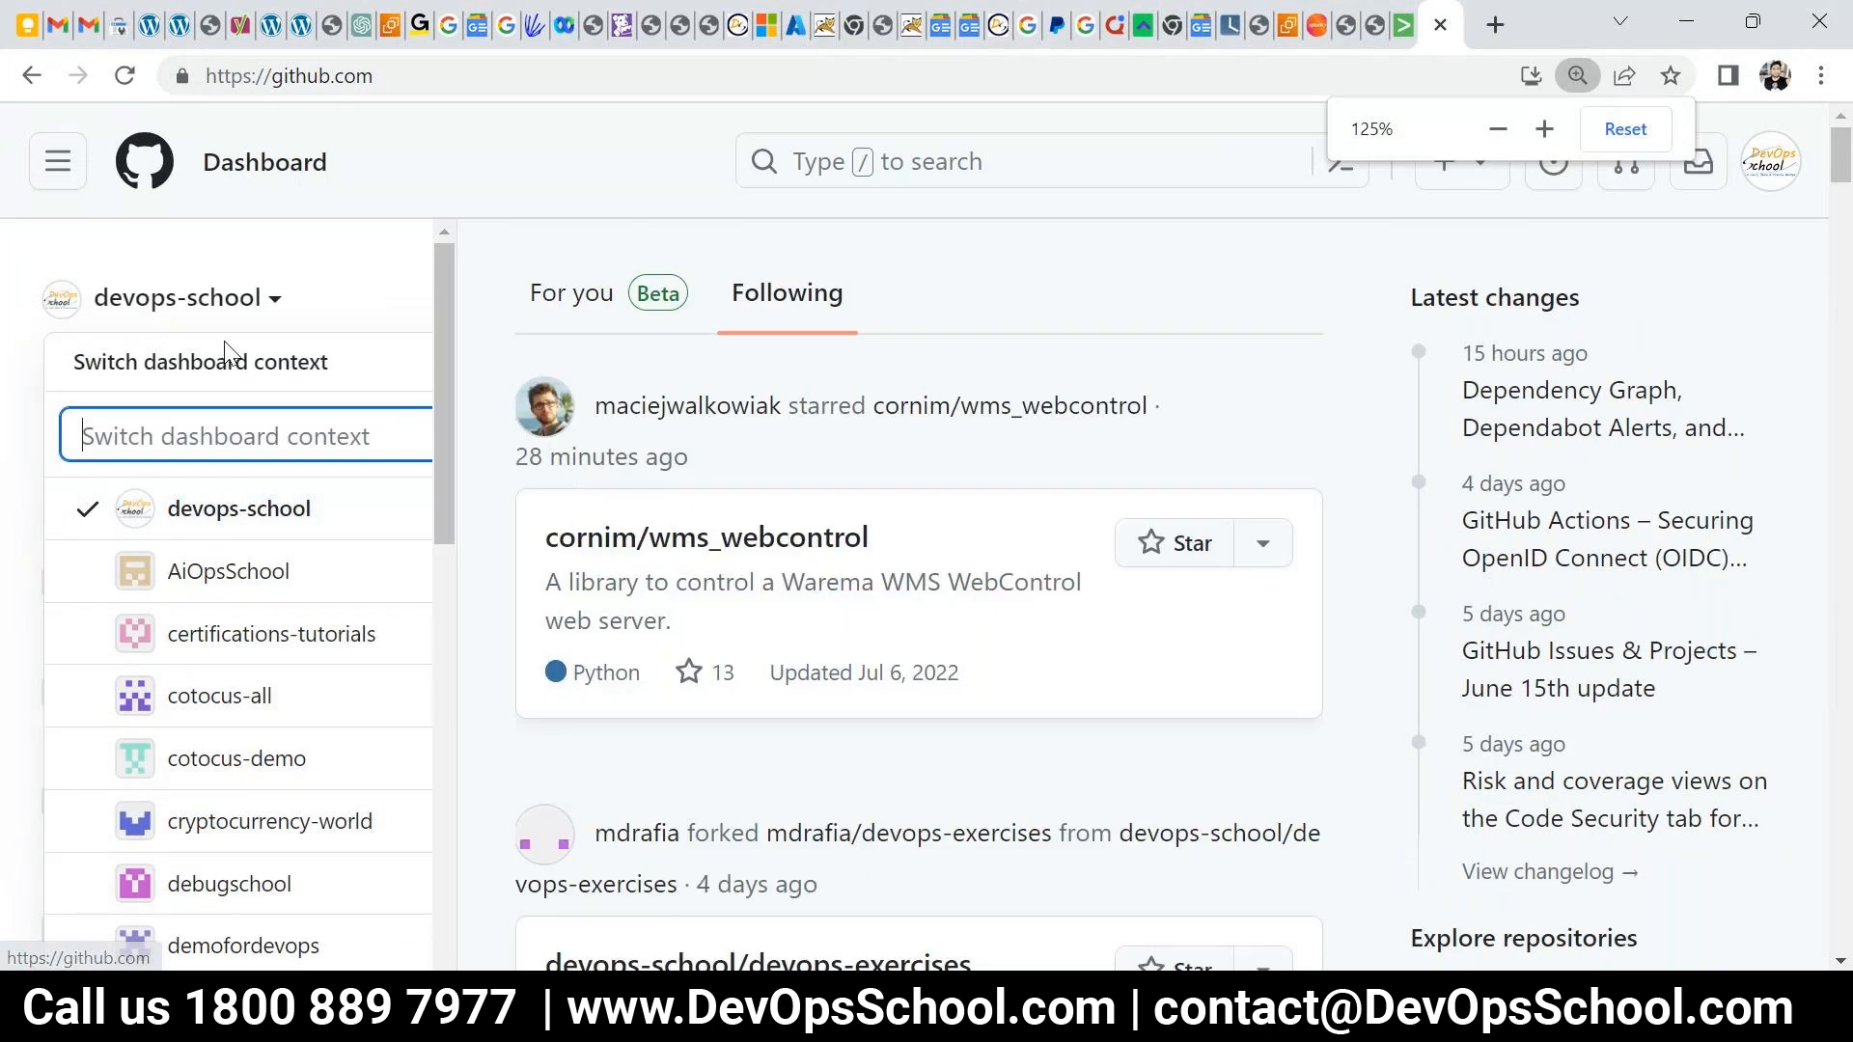
{"action": "left_click", "coordinate": [212, 331]}
{"action": "left_click", "coordinate": [213, 331]}
{"action": "left_click", "coordinate": [210, 333]}
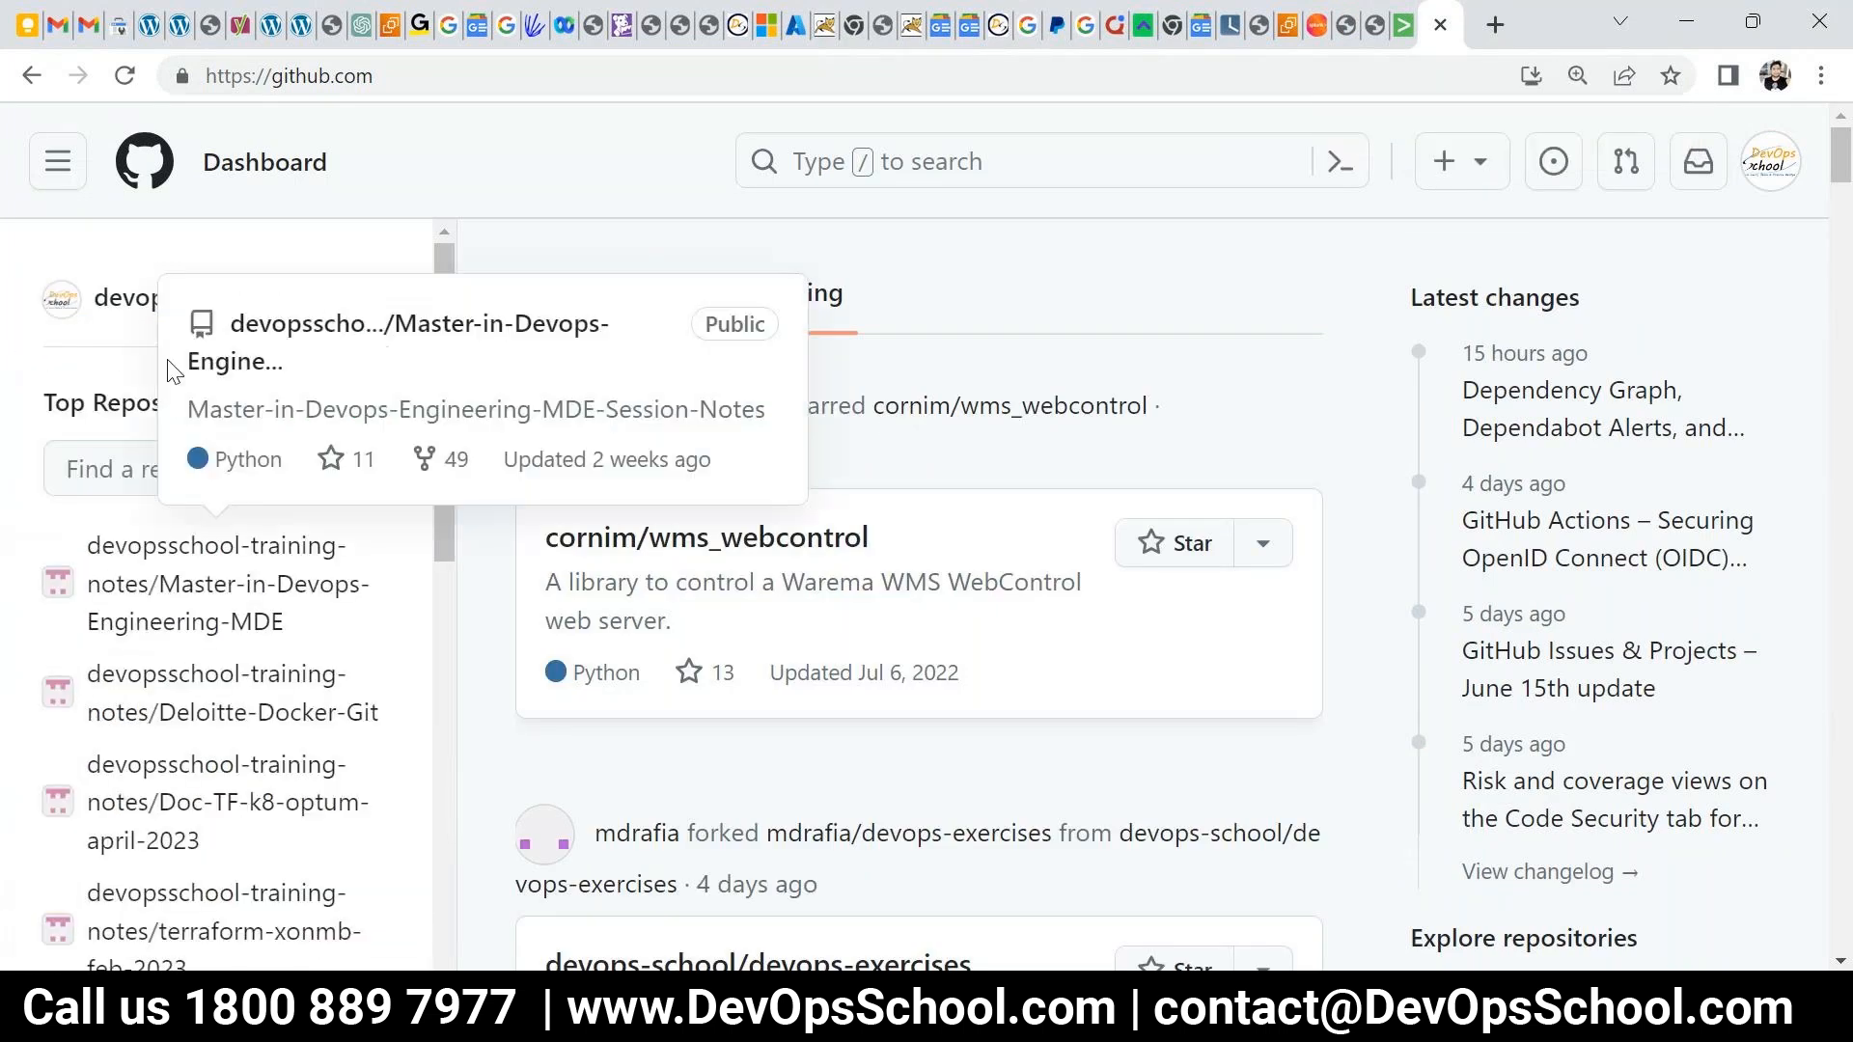
{"action": "left_click", "coordinate": [177, 309]}
{"action": "scroll", "coordinate": [281, 668], "scroll_direction": "down", "scroll_amount": 4}
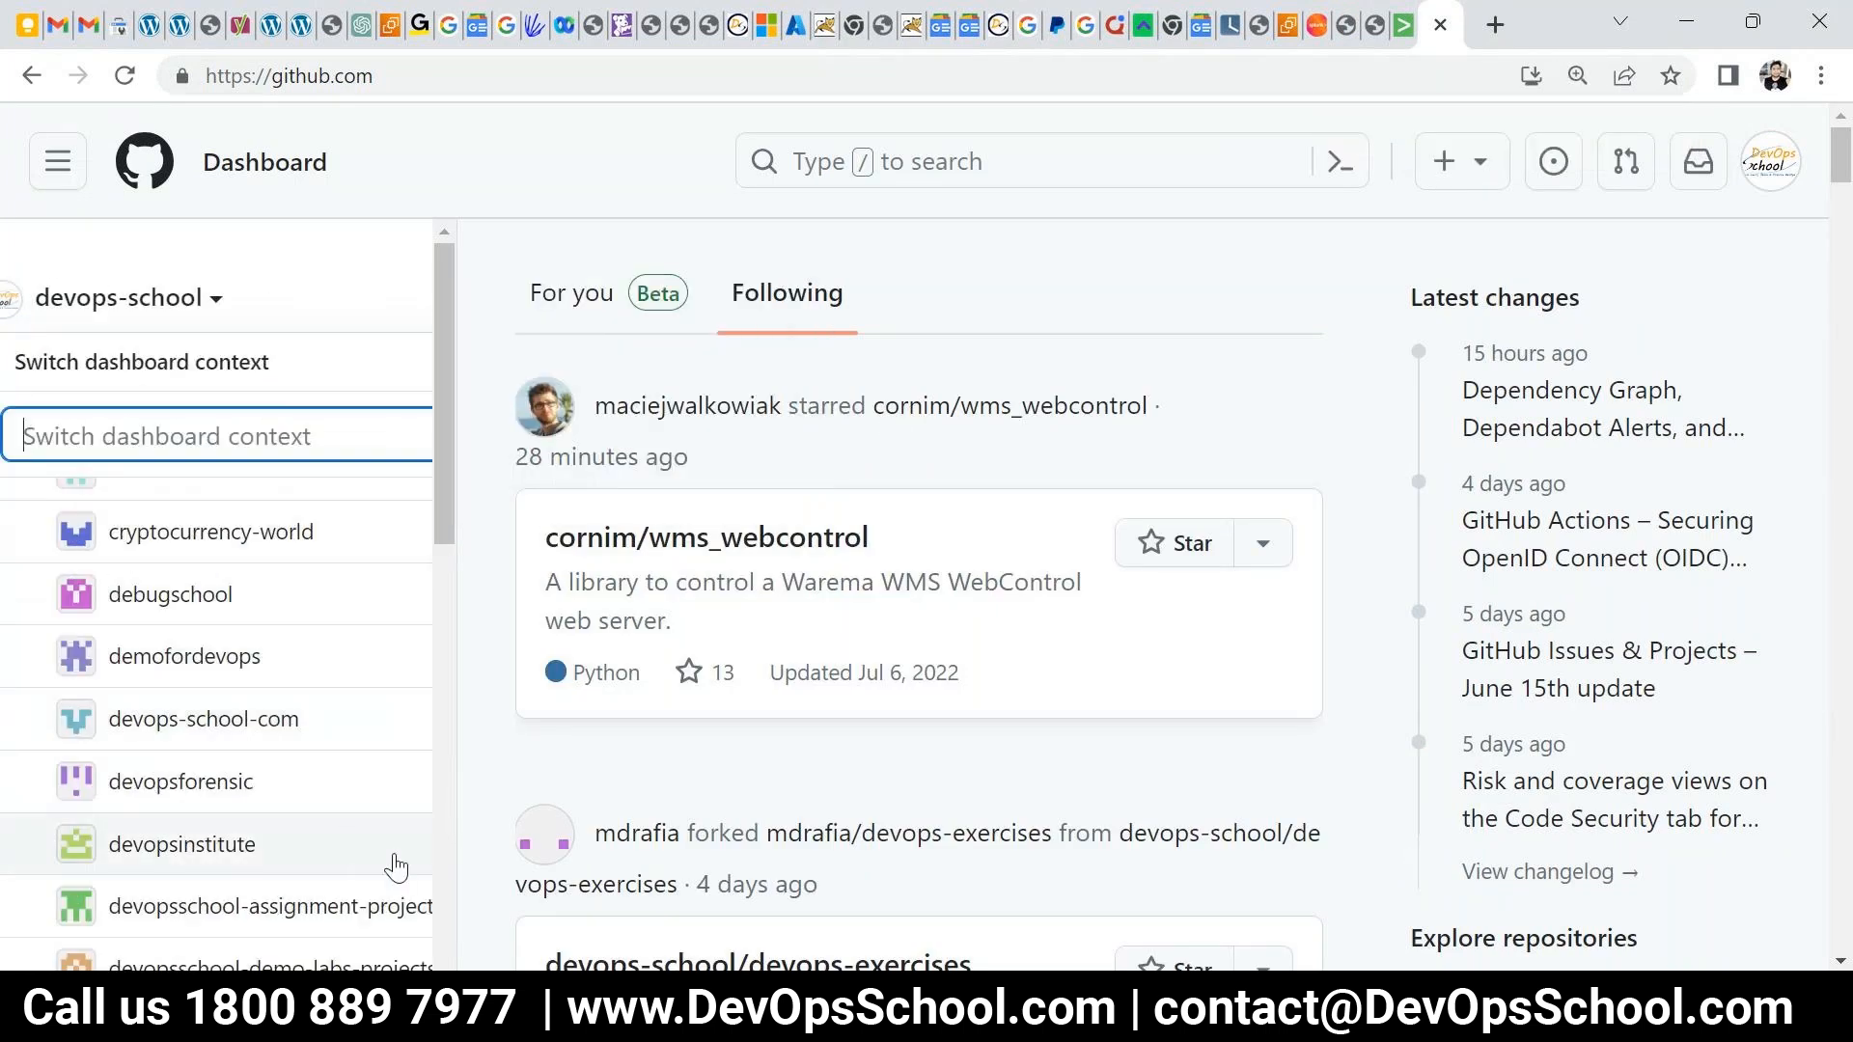
{"action": "scroll", "coordinate": [319, 804], "scroll_direction": "down", "scroll_amount": 2}
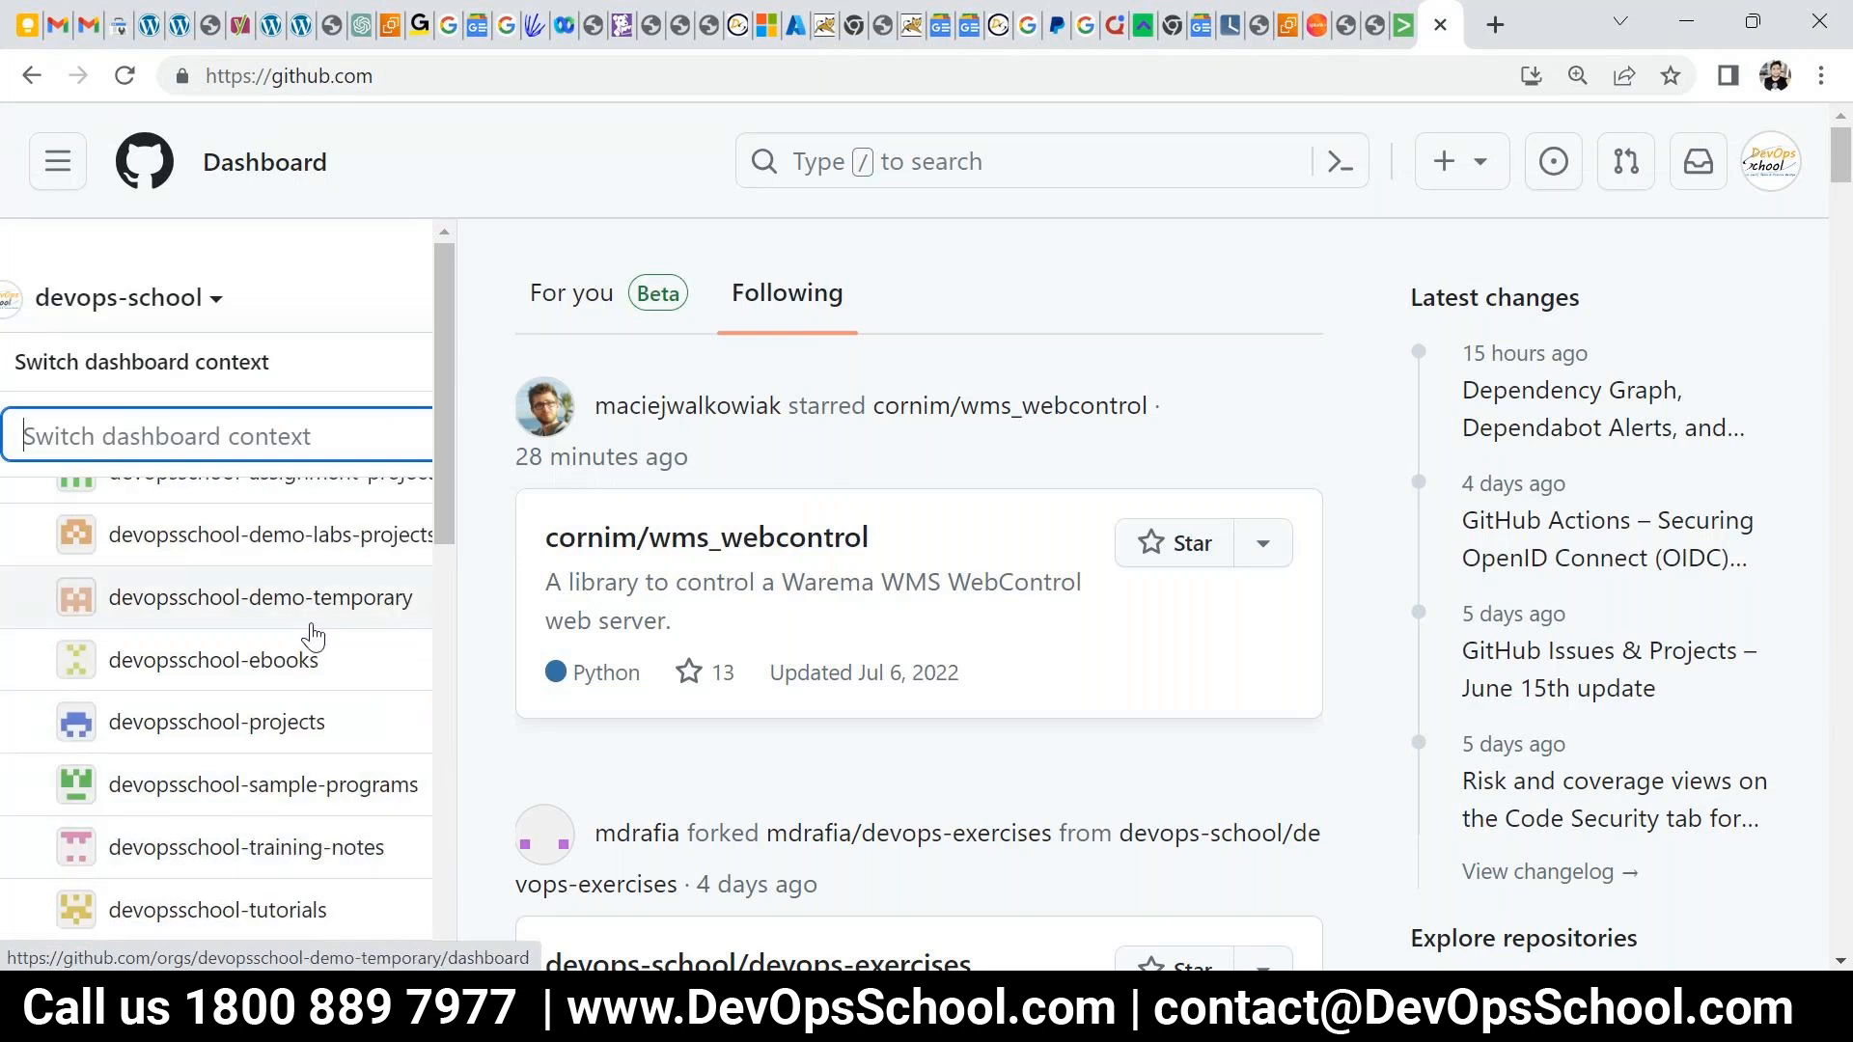
{"action": "left_click", "coordinate": [280, 534]}
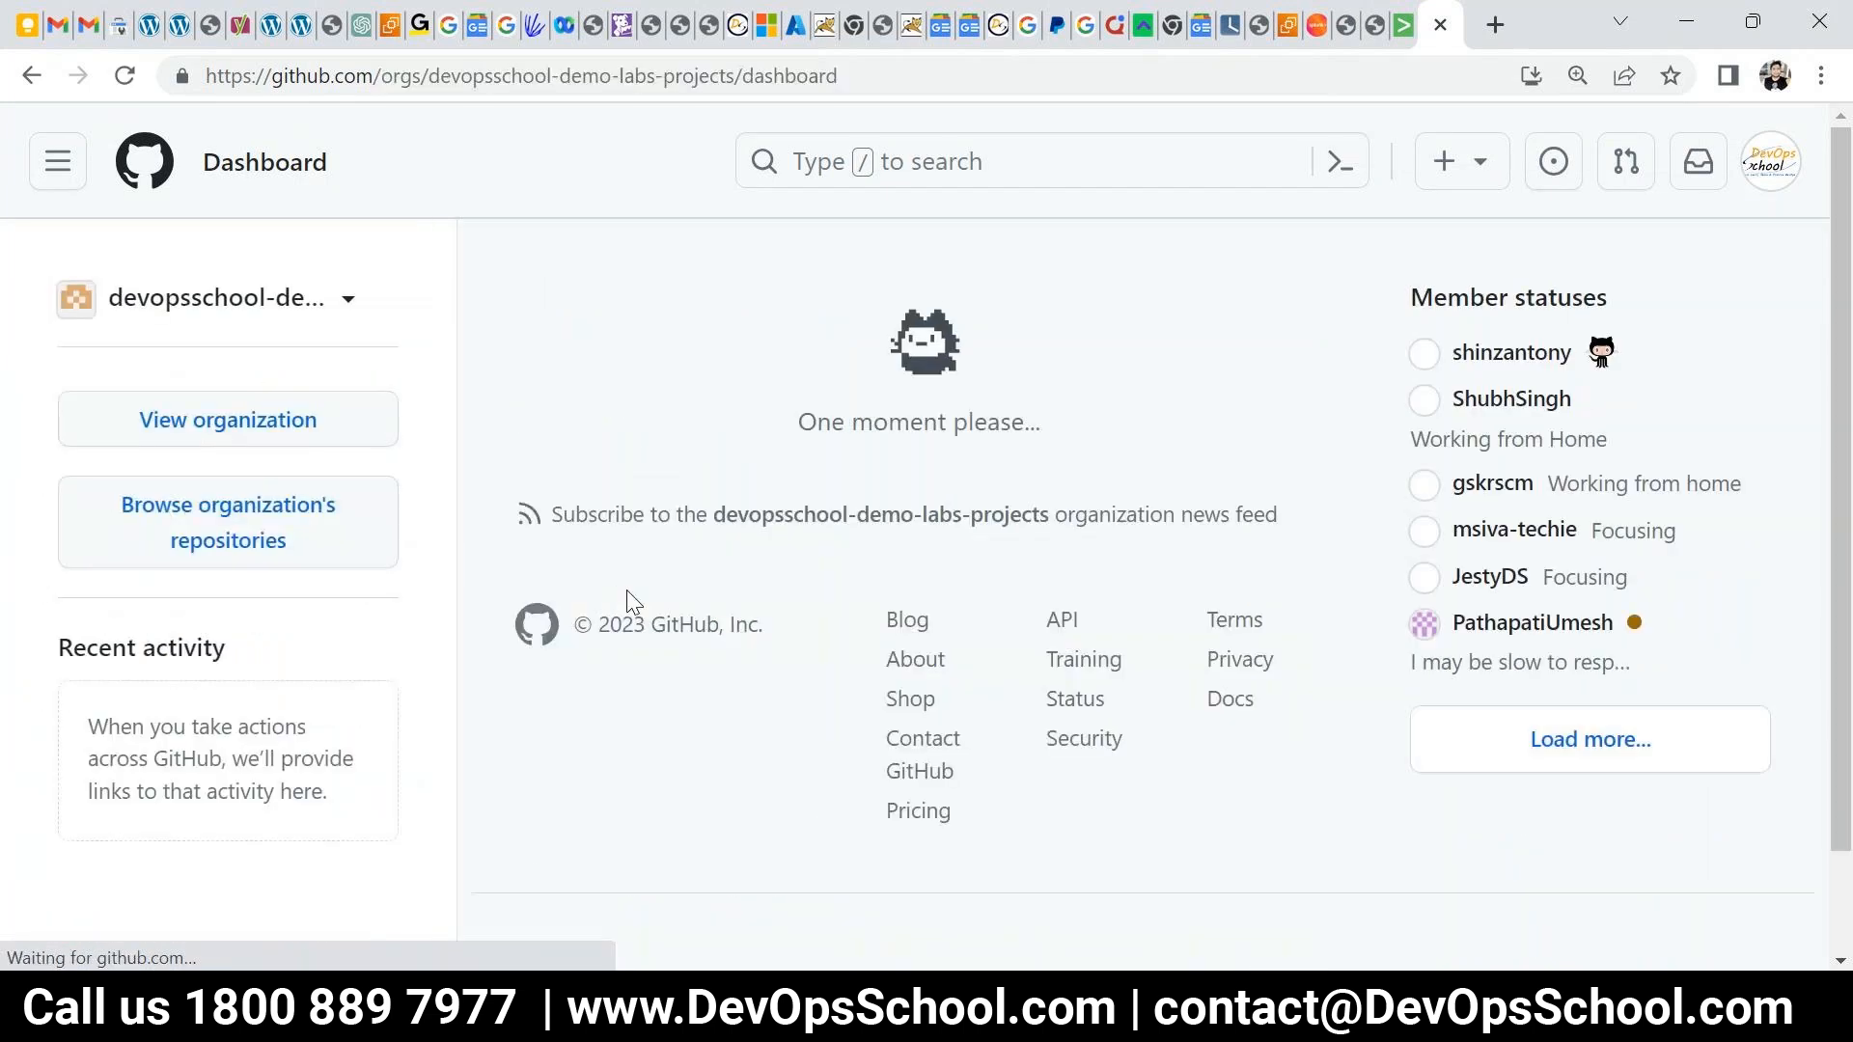
- Filter the organization's repositories by 'spl' and open splunk-sample-data
{"action": "left_click", "coordinate": [227, 419]}
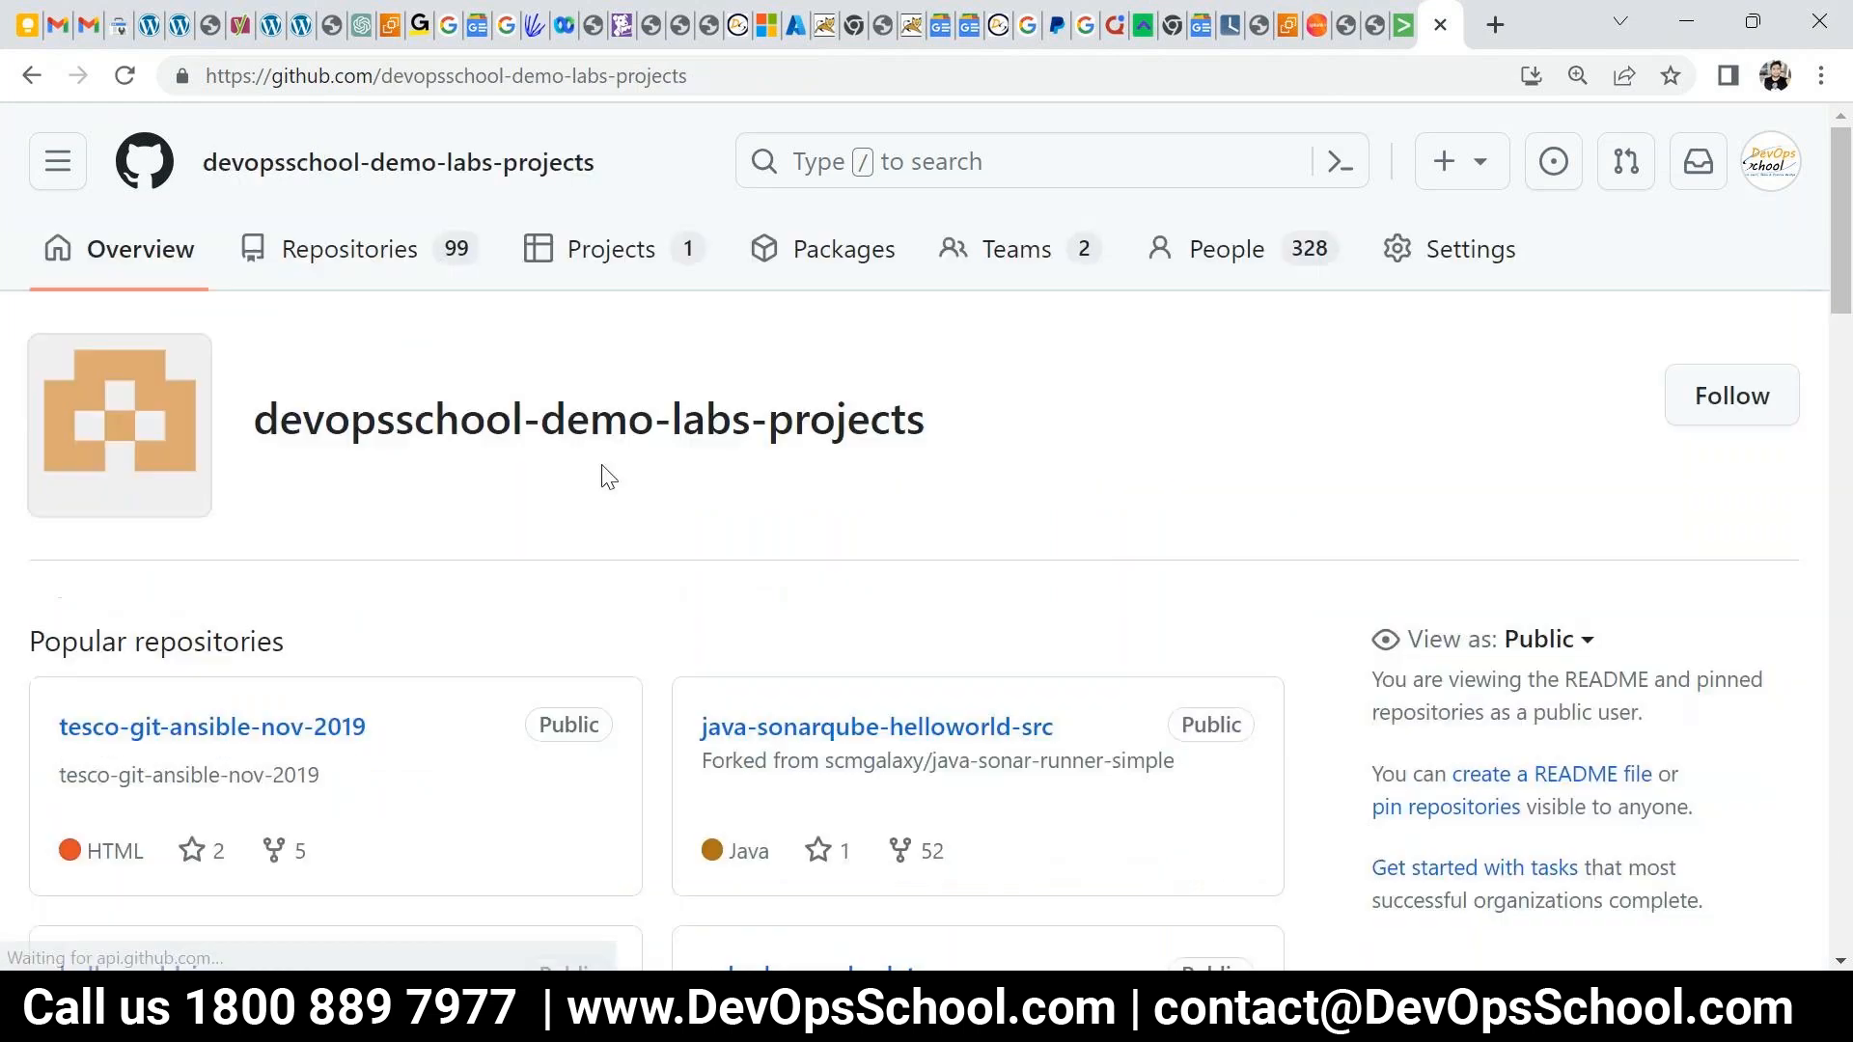
{"action": "left_click", "coordinate": [353, 249]}
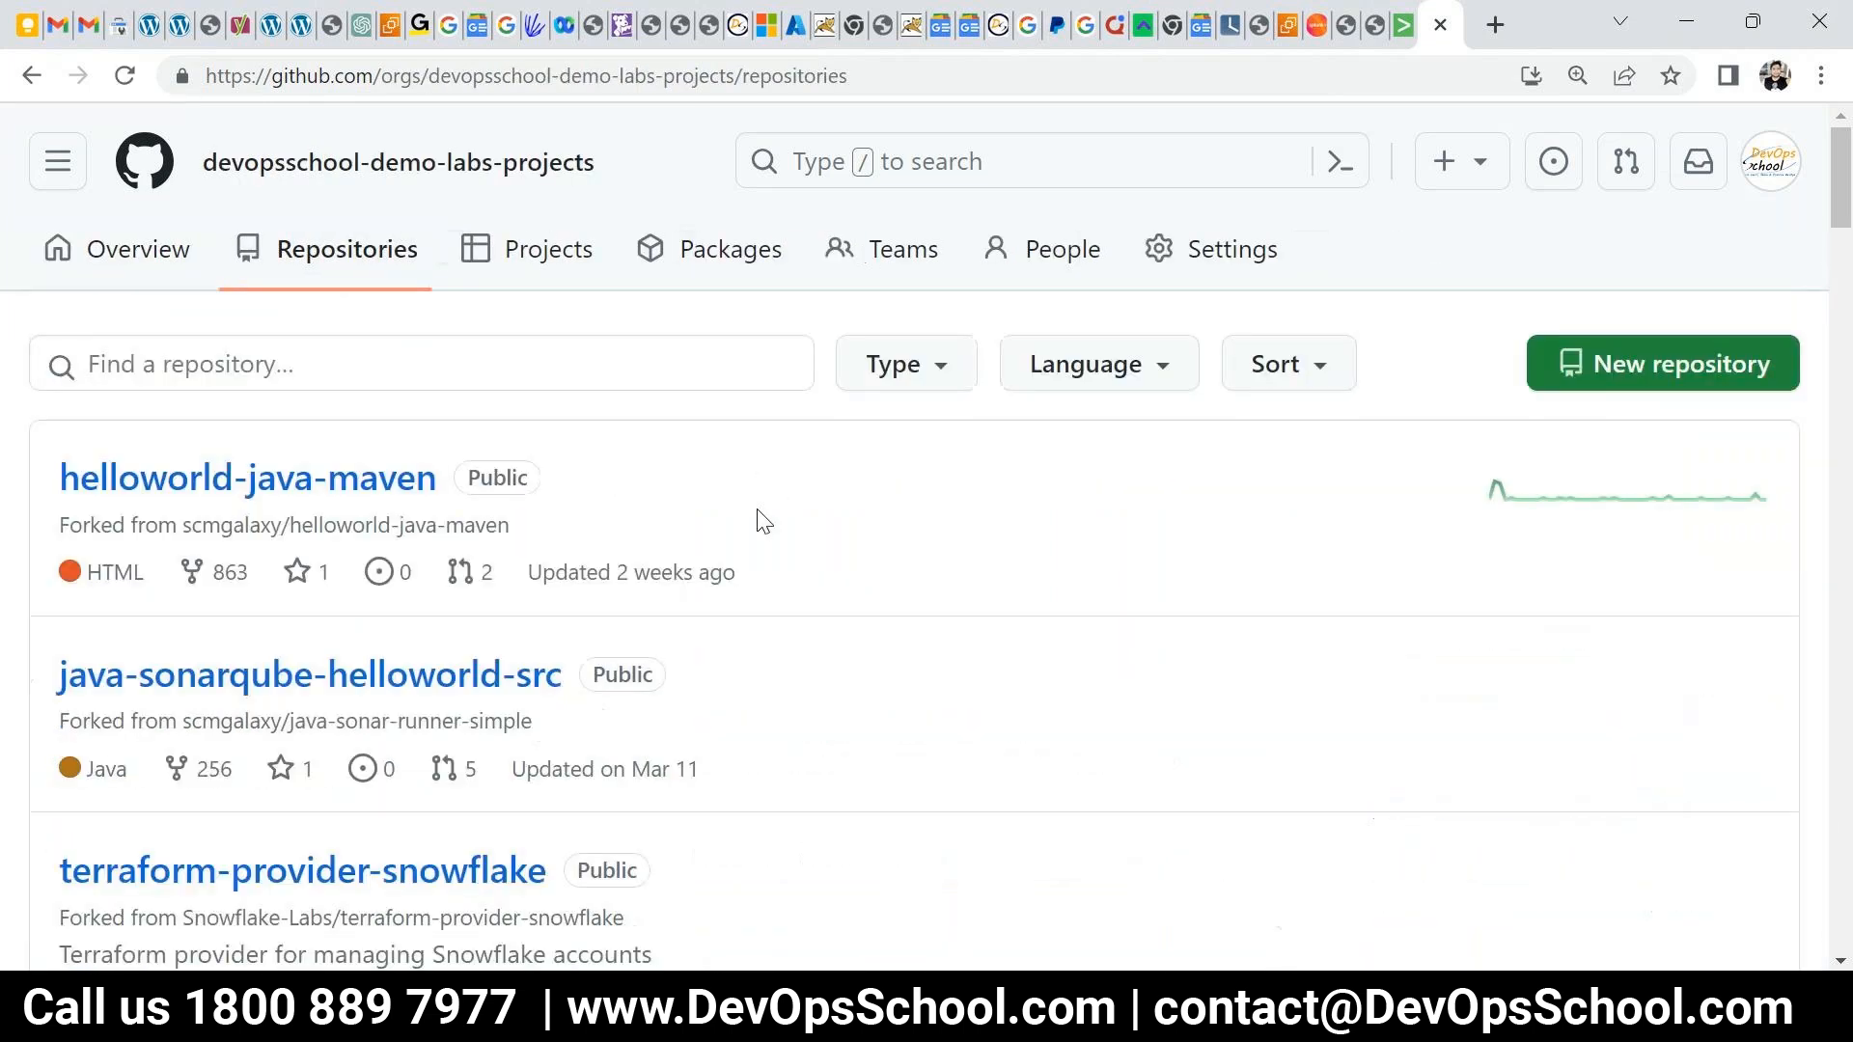
{"action": "left_click", "coordinate": [331, 386]}
{"action": "type", "text": "sp"}
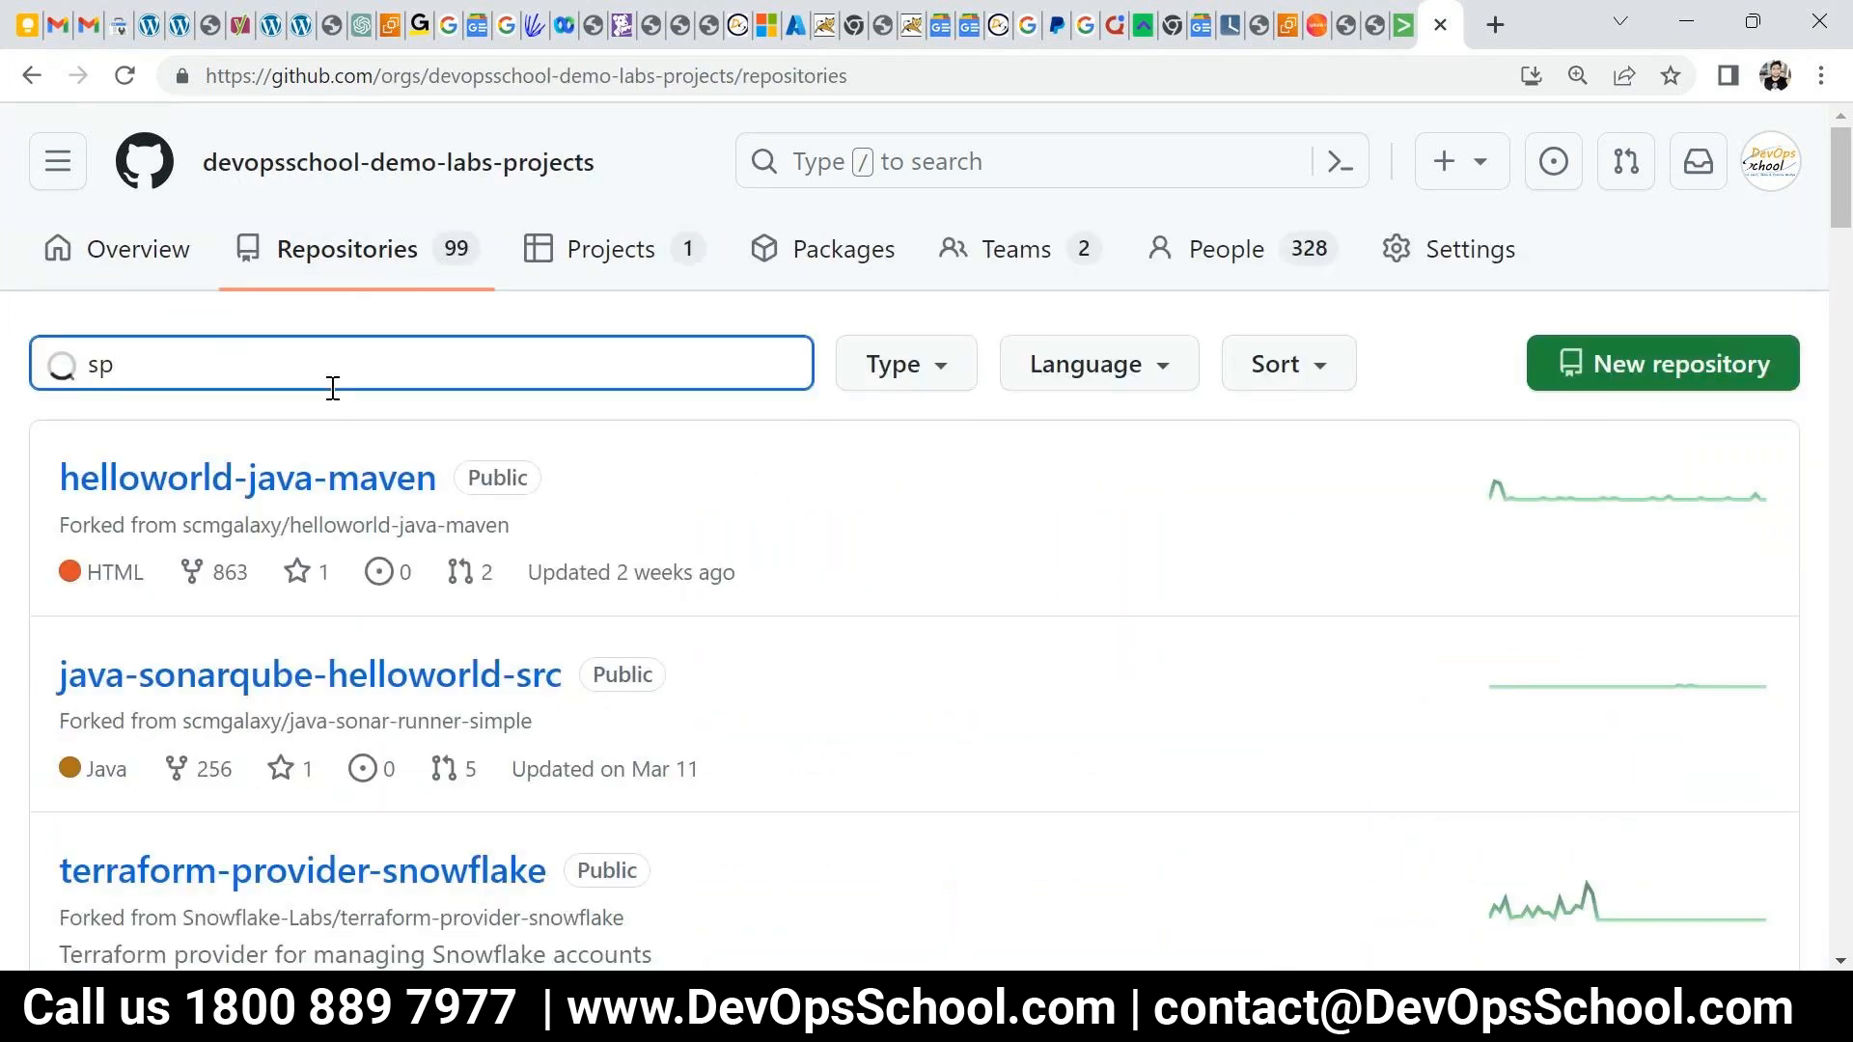
{"action": "type", "text": "l"}
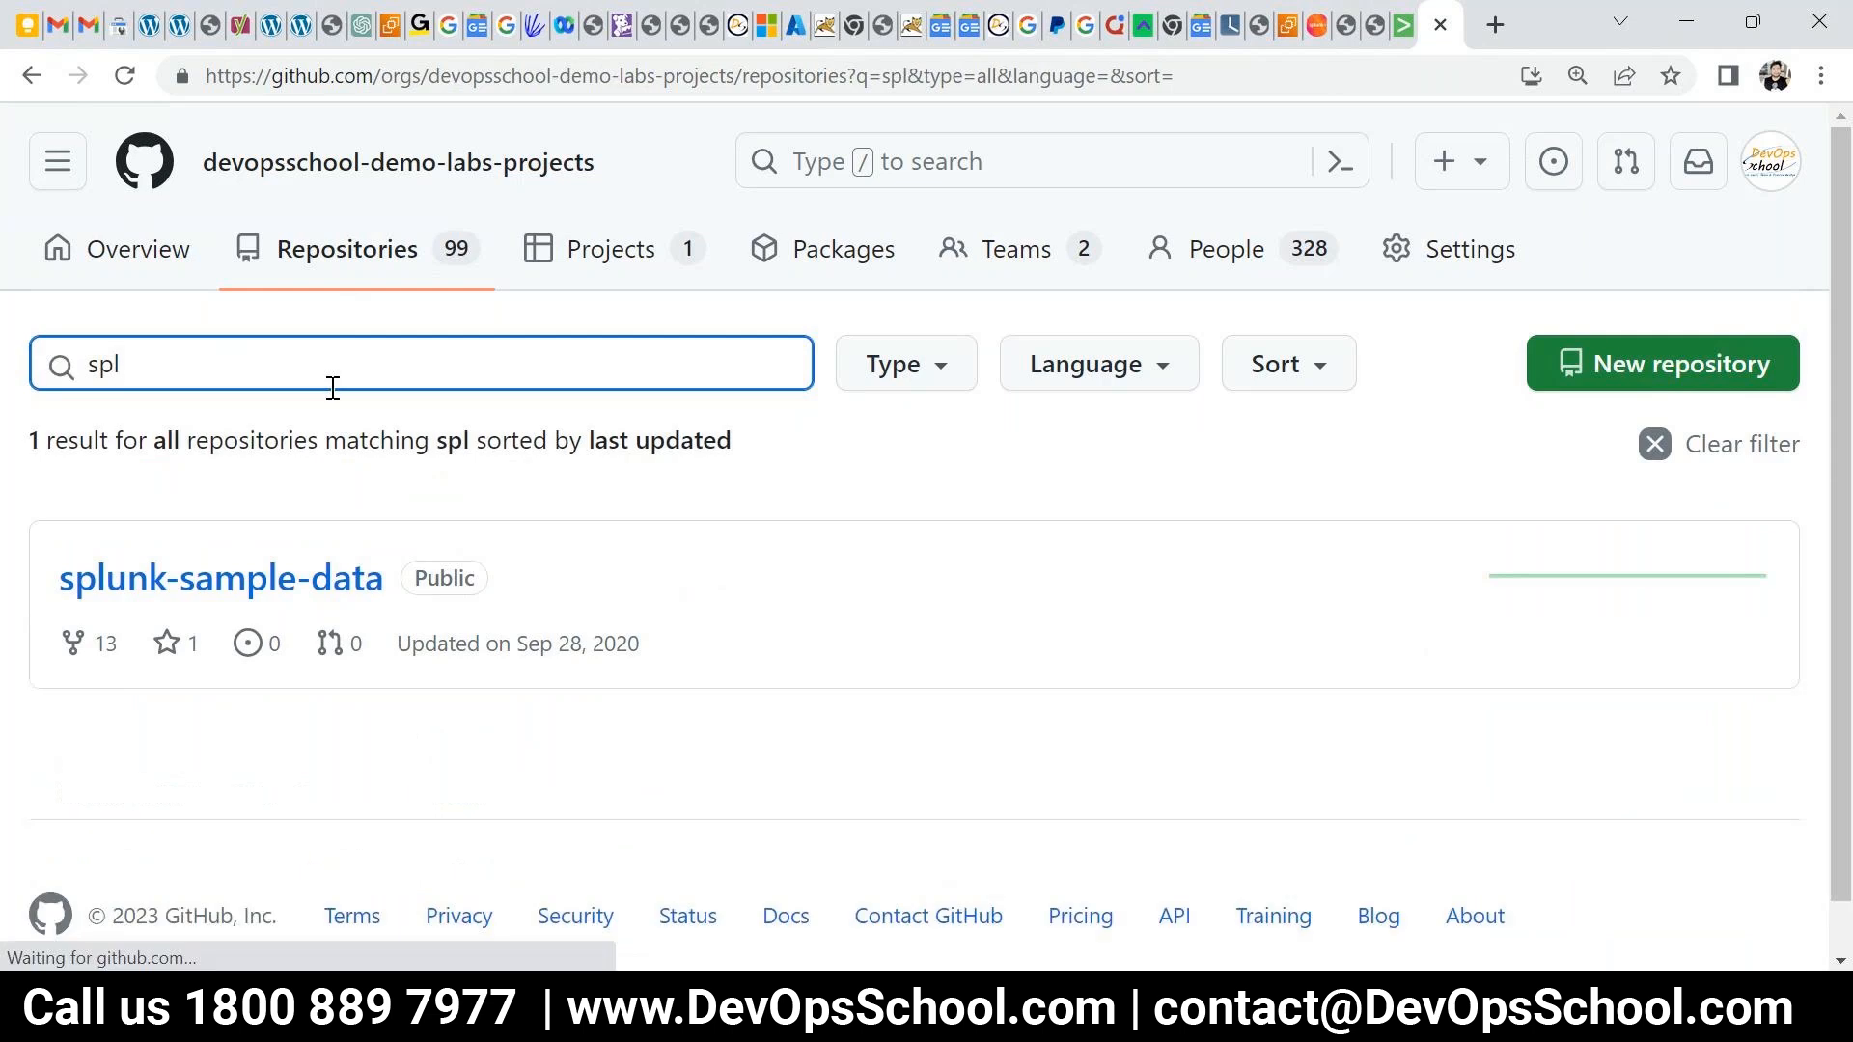
{"action": "left_click", "coordinate": [309, 579]}
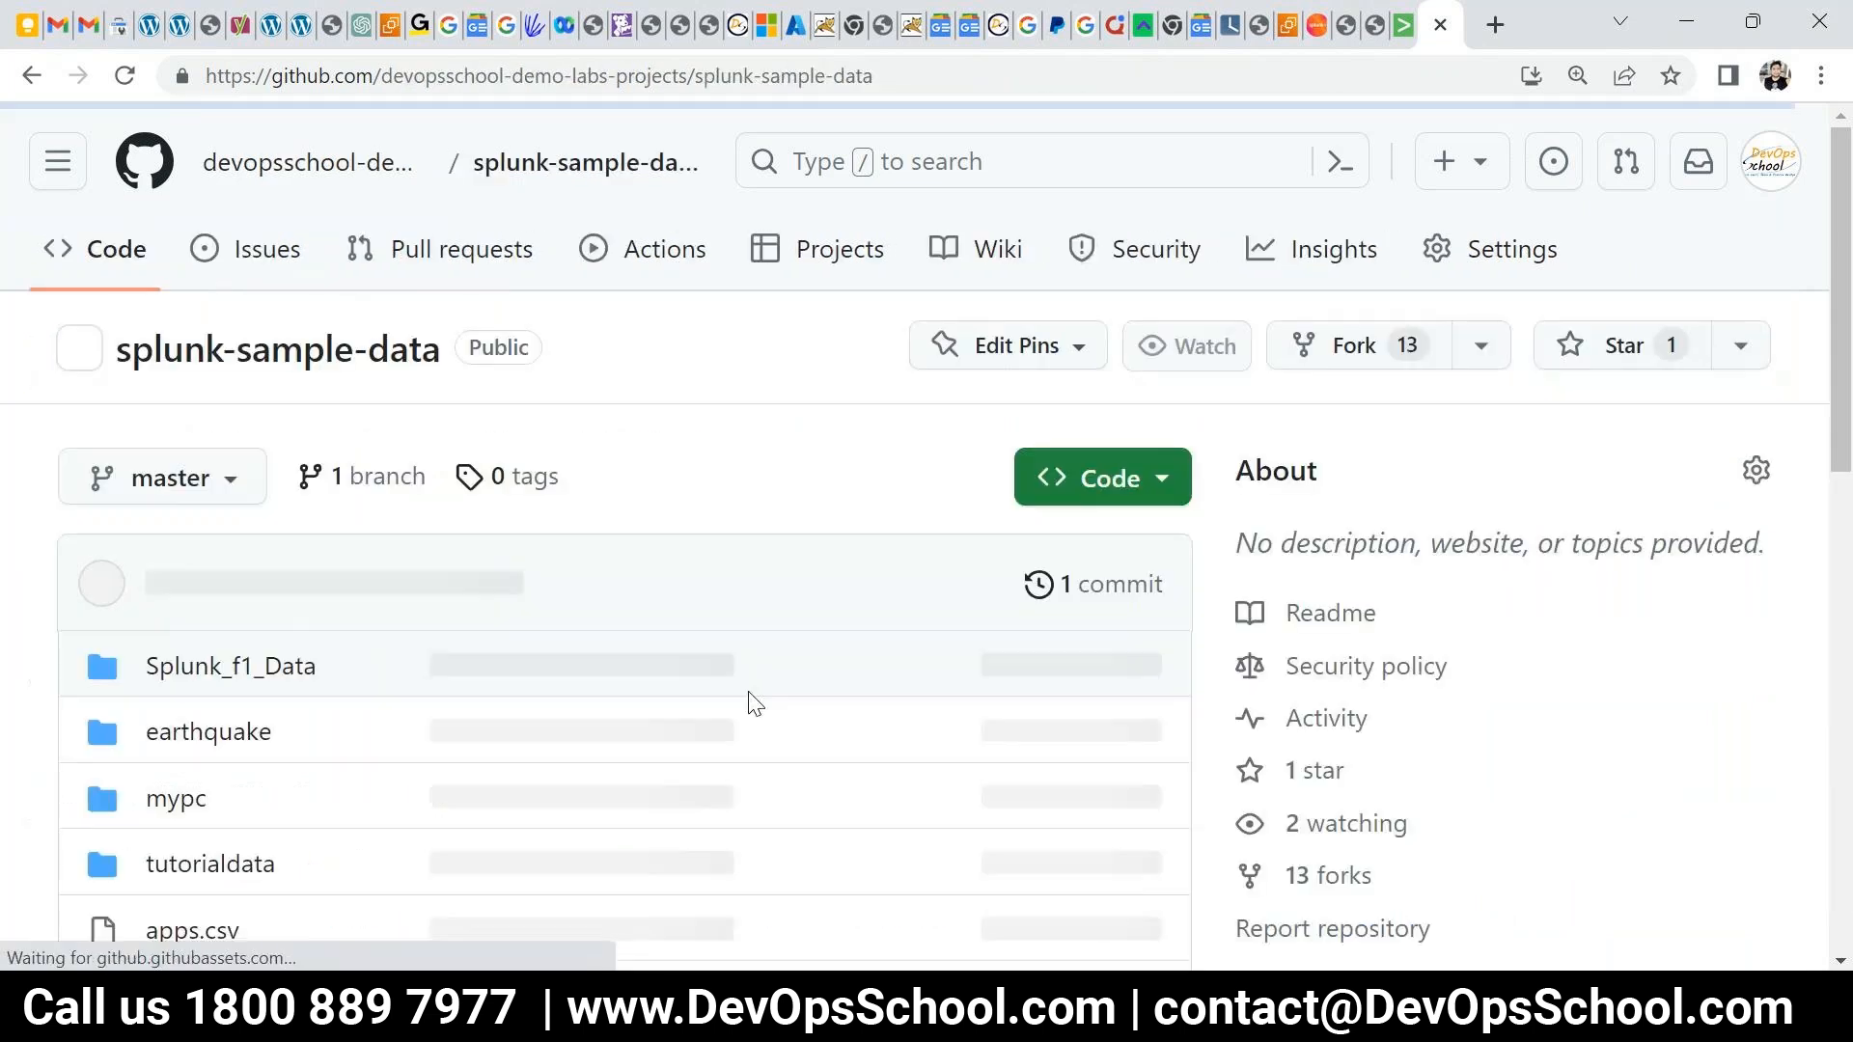
- Browse the repository's sample files, including Splunk_f1_Data, then go back to the Splunk tab
{"action": "scroll", "coordinate": [186, 570], "scroll_direction": "down", "scroll_amount": 10}
{"action": "scroll", "coordinate": [188, 582], "scroll_direction": "up", "scroll_amount": 7}
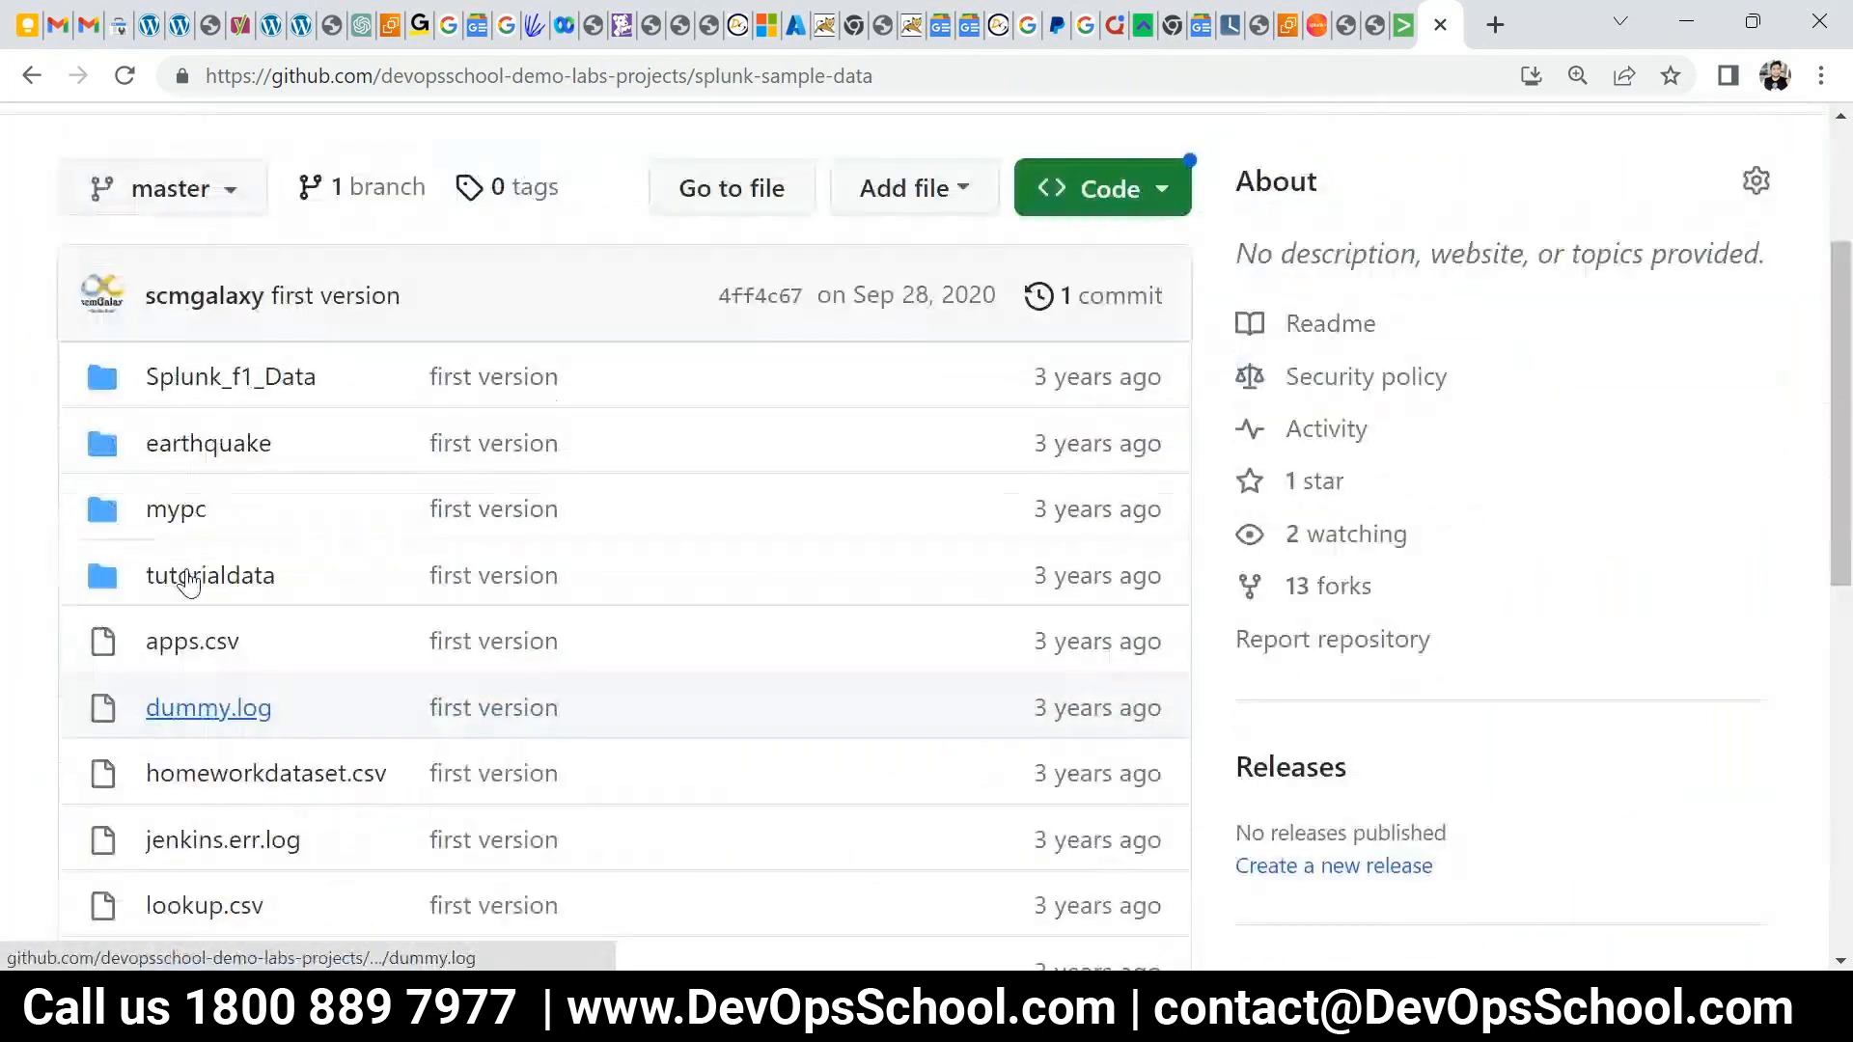
{"action": "scroll", "coordinate": [188, 582], "scroll_direction": "up", "scroll_amount": 1}
{"action": "scroll", "coordinate": [187, 578], "scroll_direction": "down", "scroll_amount": 4}
{"action": "scroll", "coordinate": [186, 579], "scroll_direction": "up", "scroll_amount": 5}
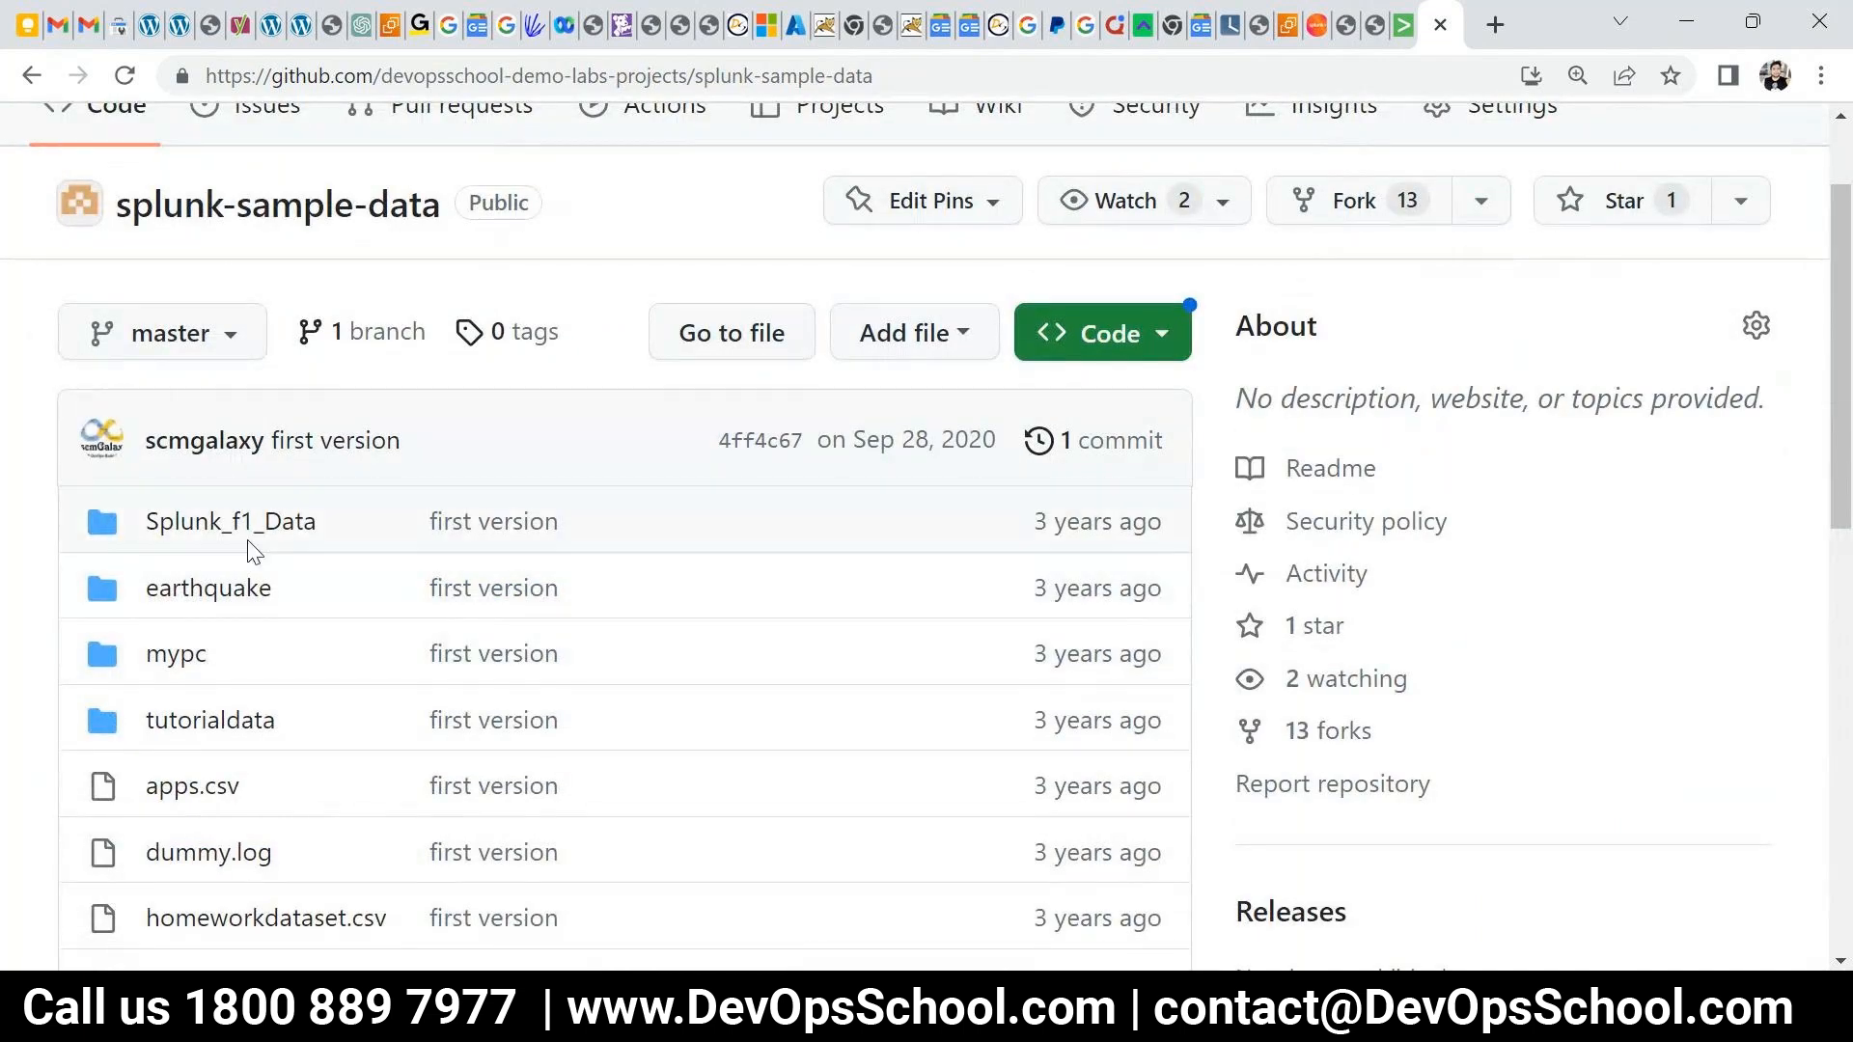
{"action": "left_click_drag", "start_coordinate": [334, 527], "coordinate": [147, 521]}
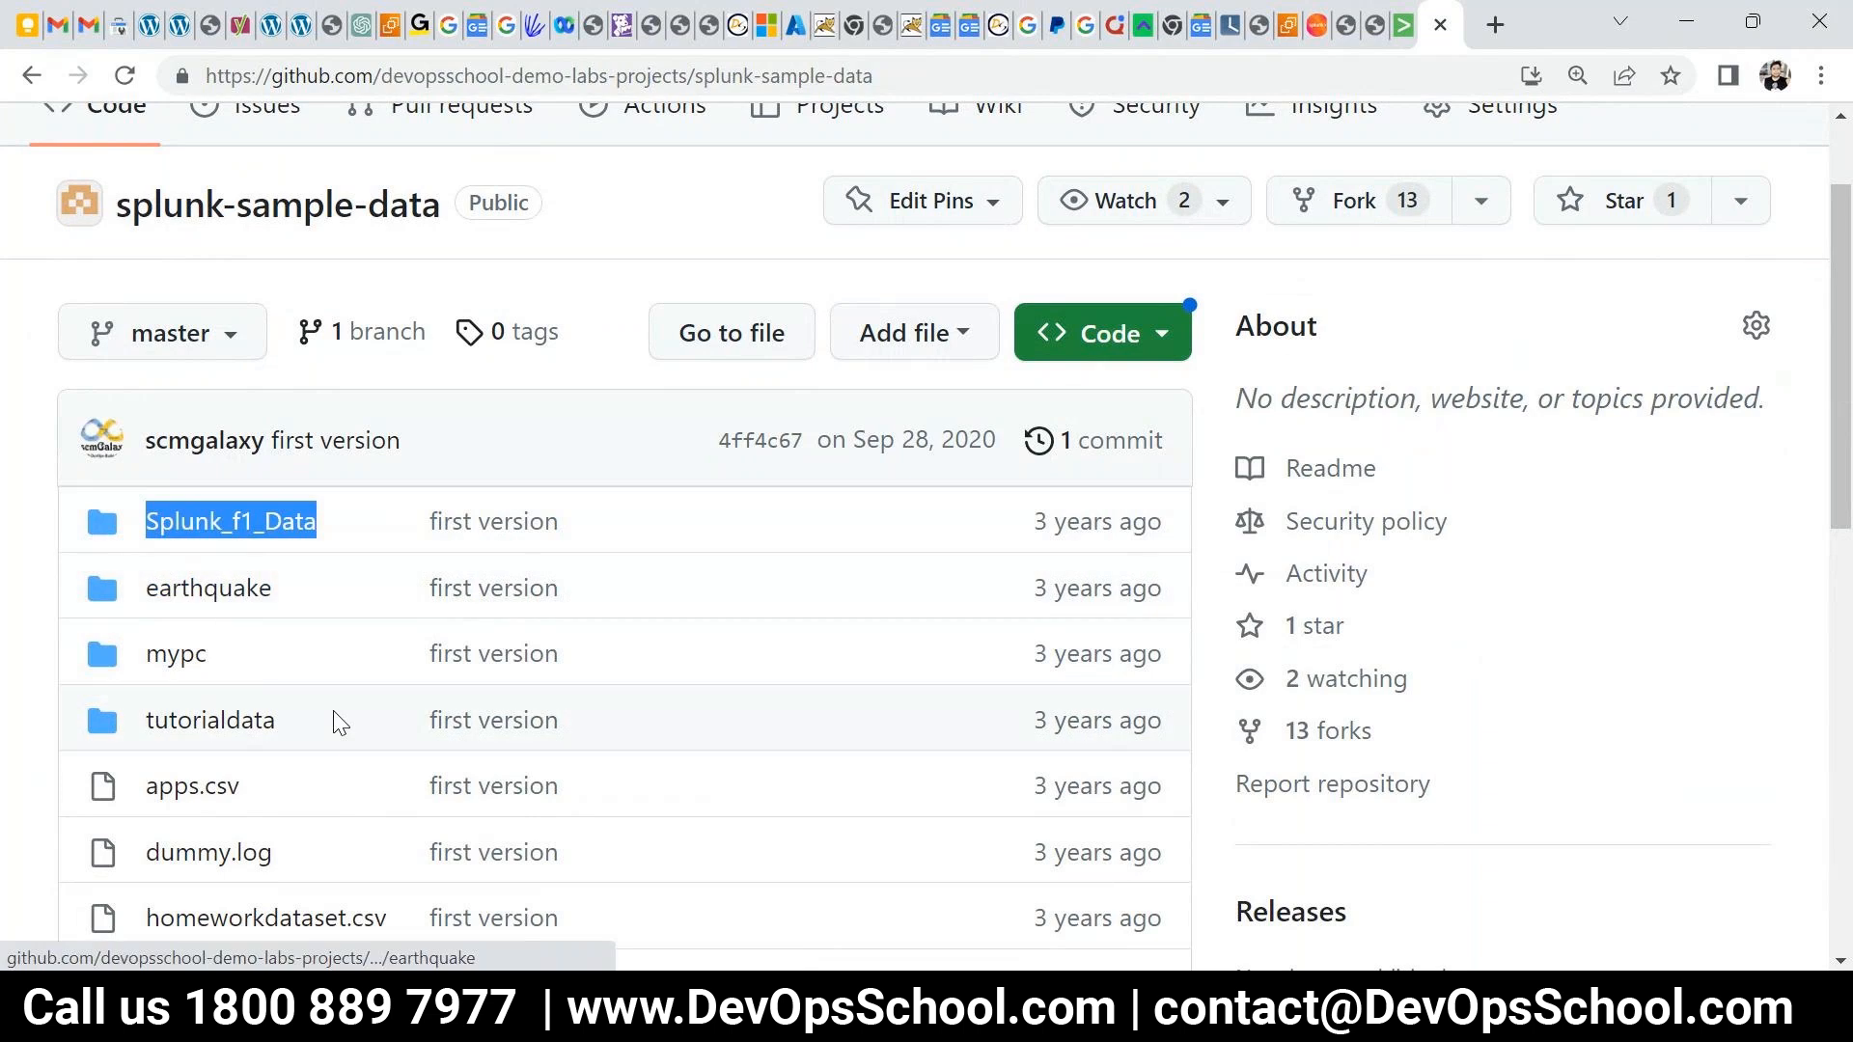
{"action": "scroll", "coordinate": [333, 728], "scroll_direction": "down", "scroll_amount": 1}
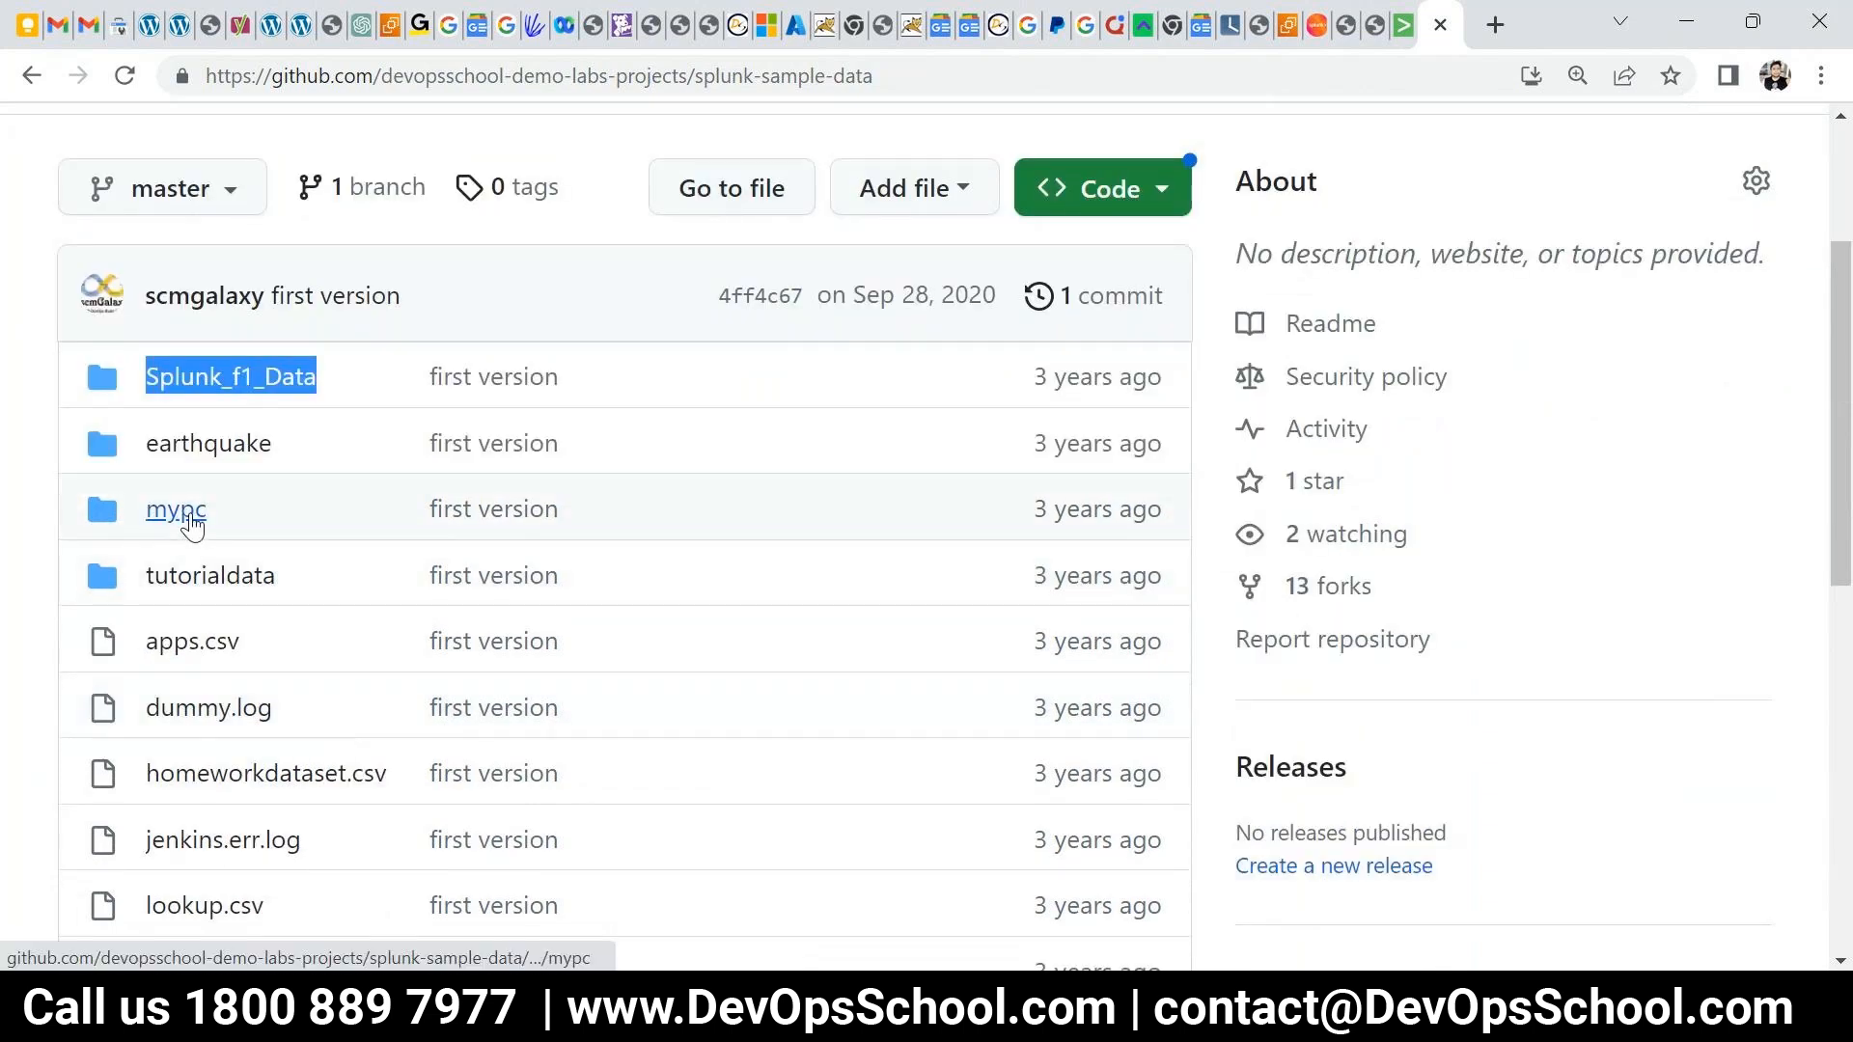
{"action": "scroll", "coordinate": [393, 646], "scroll_direction": "down", "scroll_amount": 1}
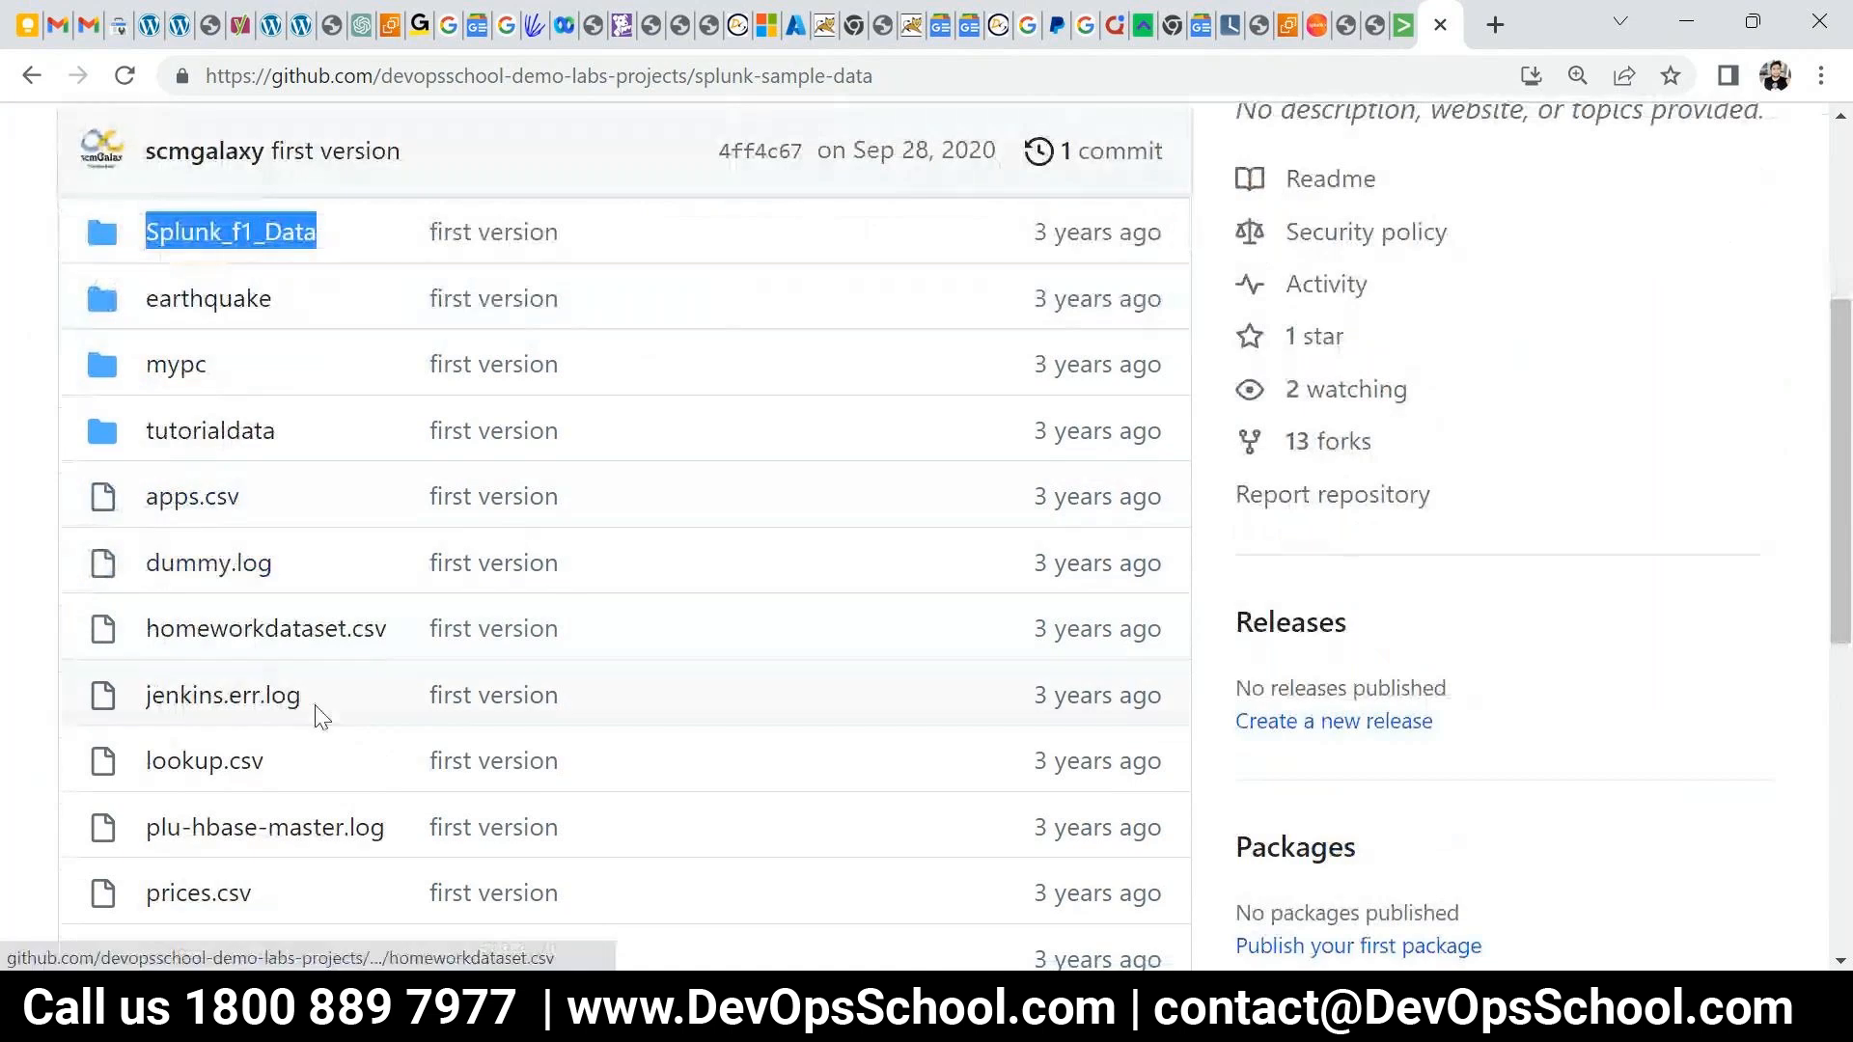
{"action": "scroll", "coordinate": [215, 575], "scroll_direction": "down", "scroll_amount": 1}
{"action": "scroll", "coordinate": [384, 748], "scroll_direction": "down", "scroll_amount": 1}
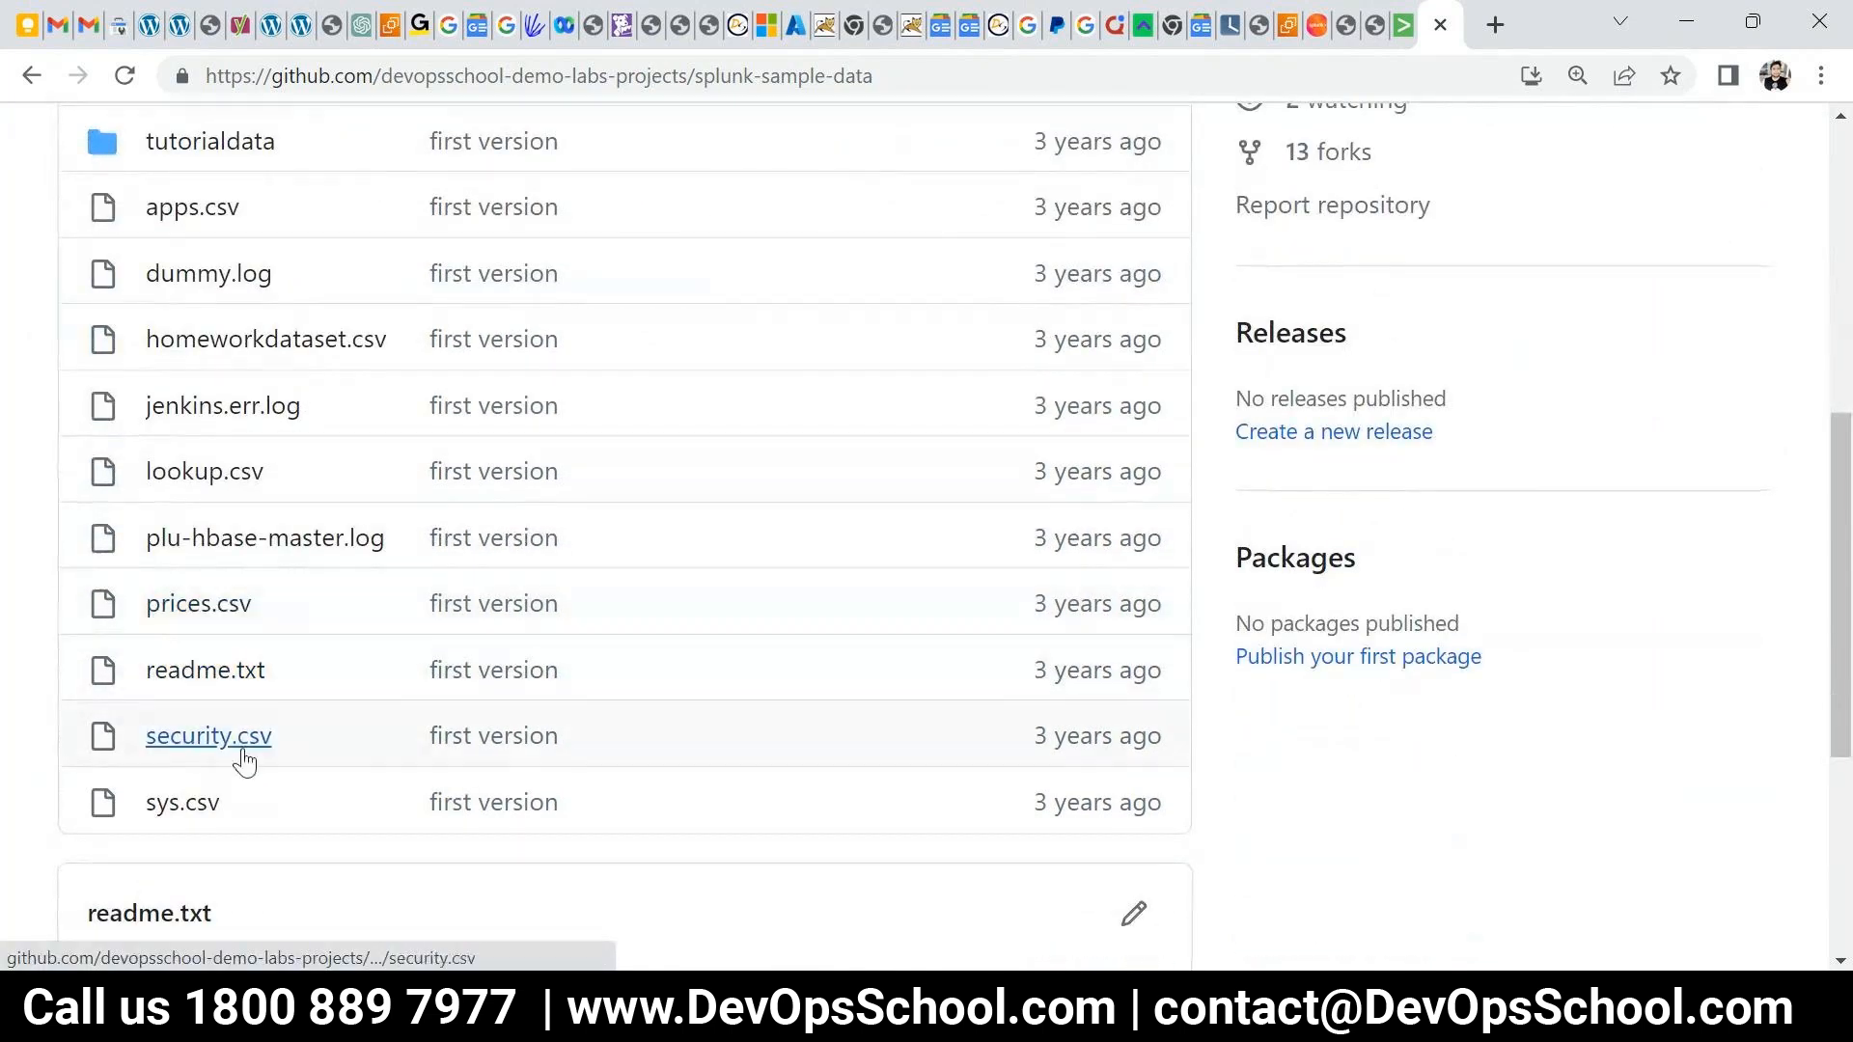
{"action": "scroll", "coordinate": [241, 802], "scroll_direction": "up", "scroll_amount": 1}
{"action": "scroll", "coordinate": [240, 803], "scroll_direction": "up", "scroll_amount": 3}
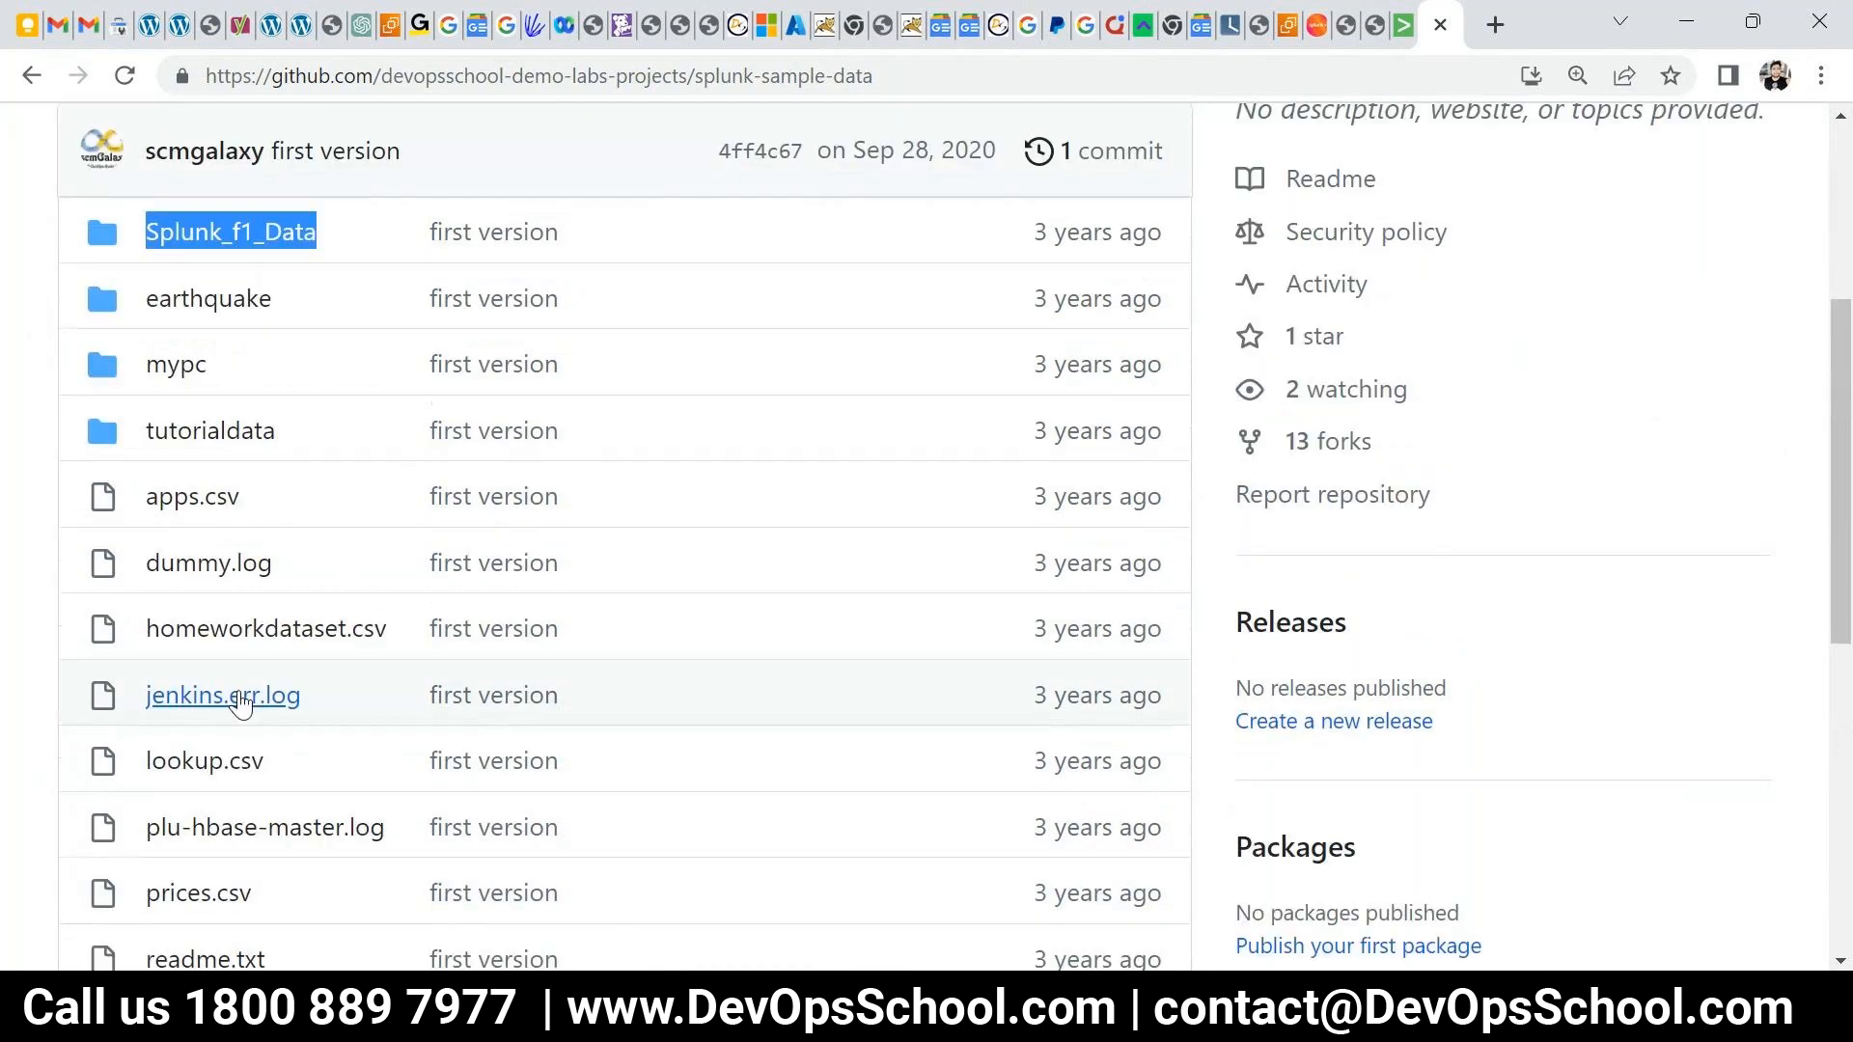
{"action": "scroll", "coordinate": [294, 669], "scroll_direction": "up", "scroll_amount": 2}
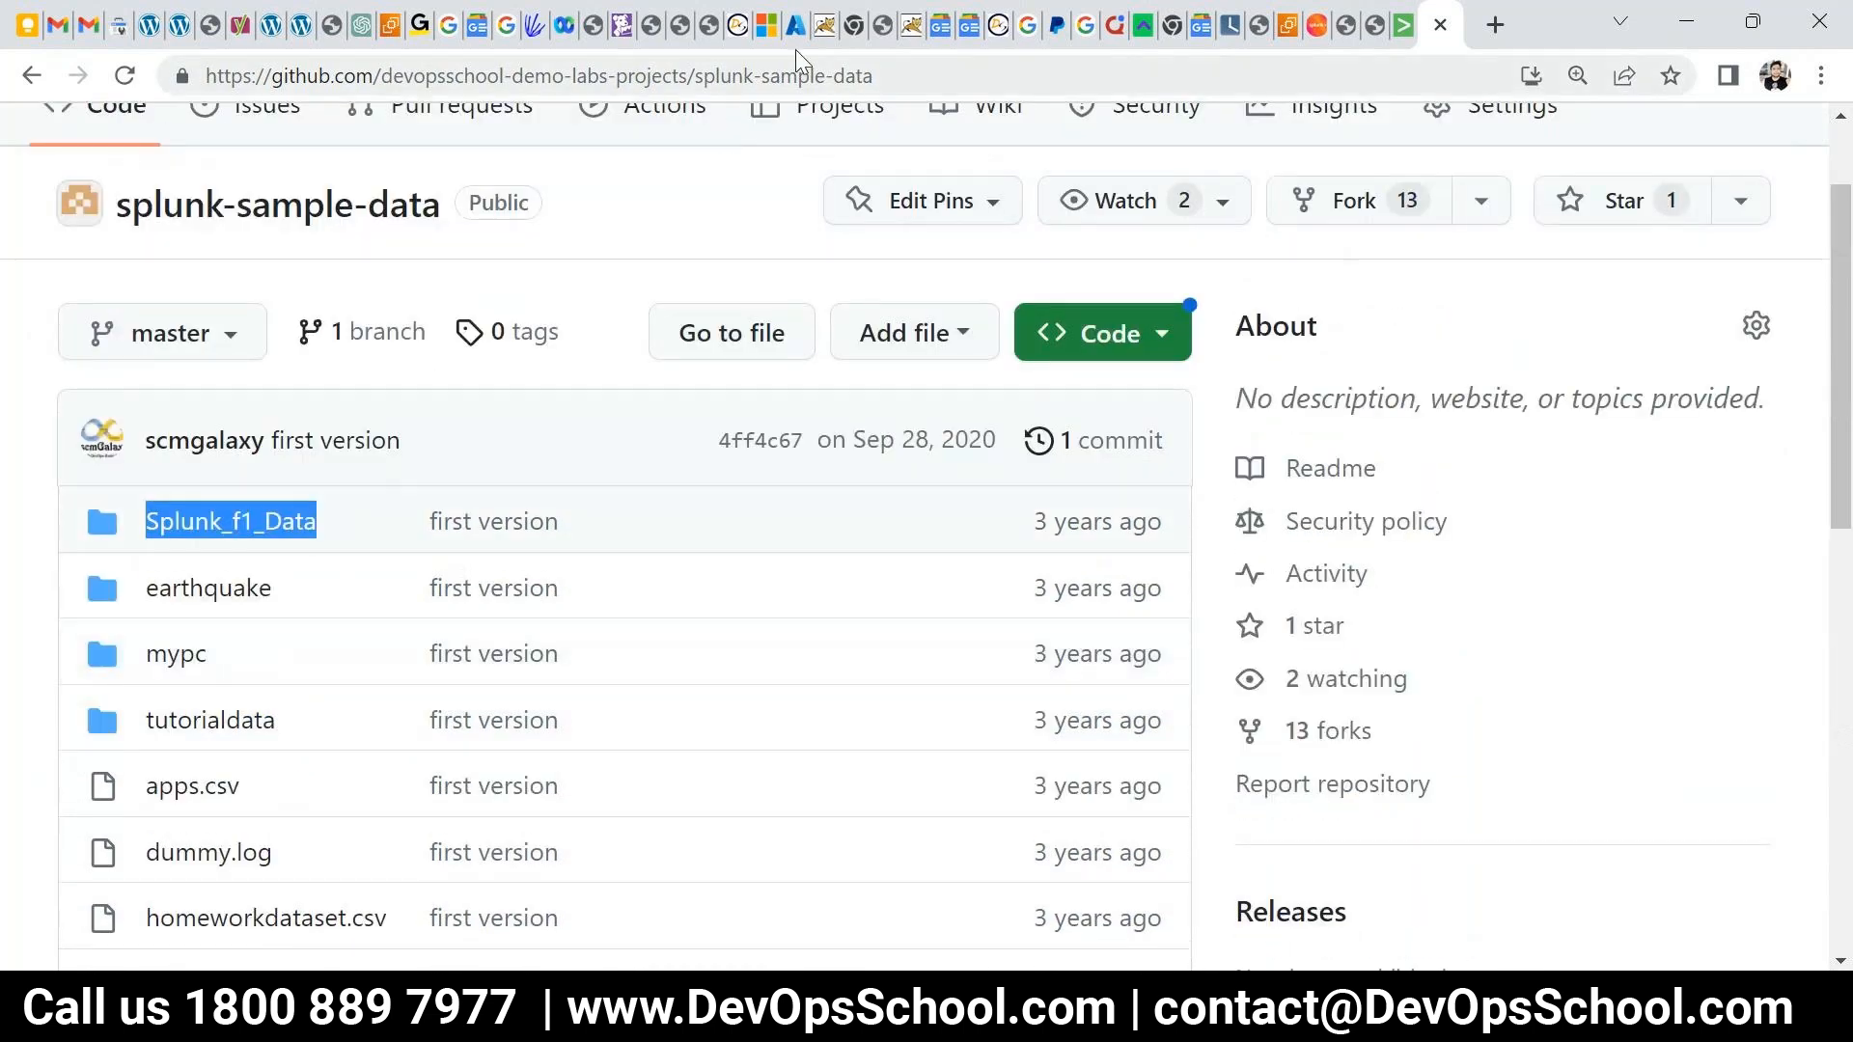
{"action": "mouse_move", "coordinate": [1391, 1021]}
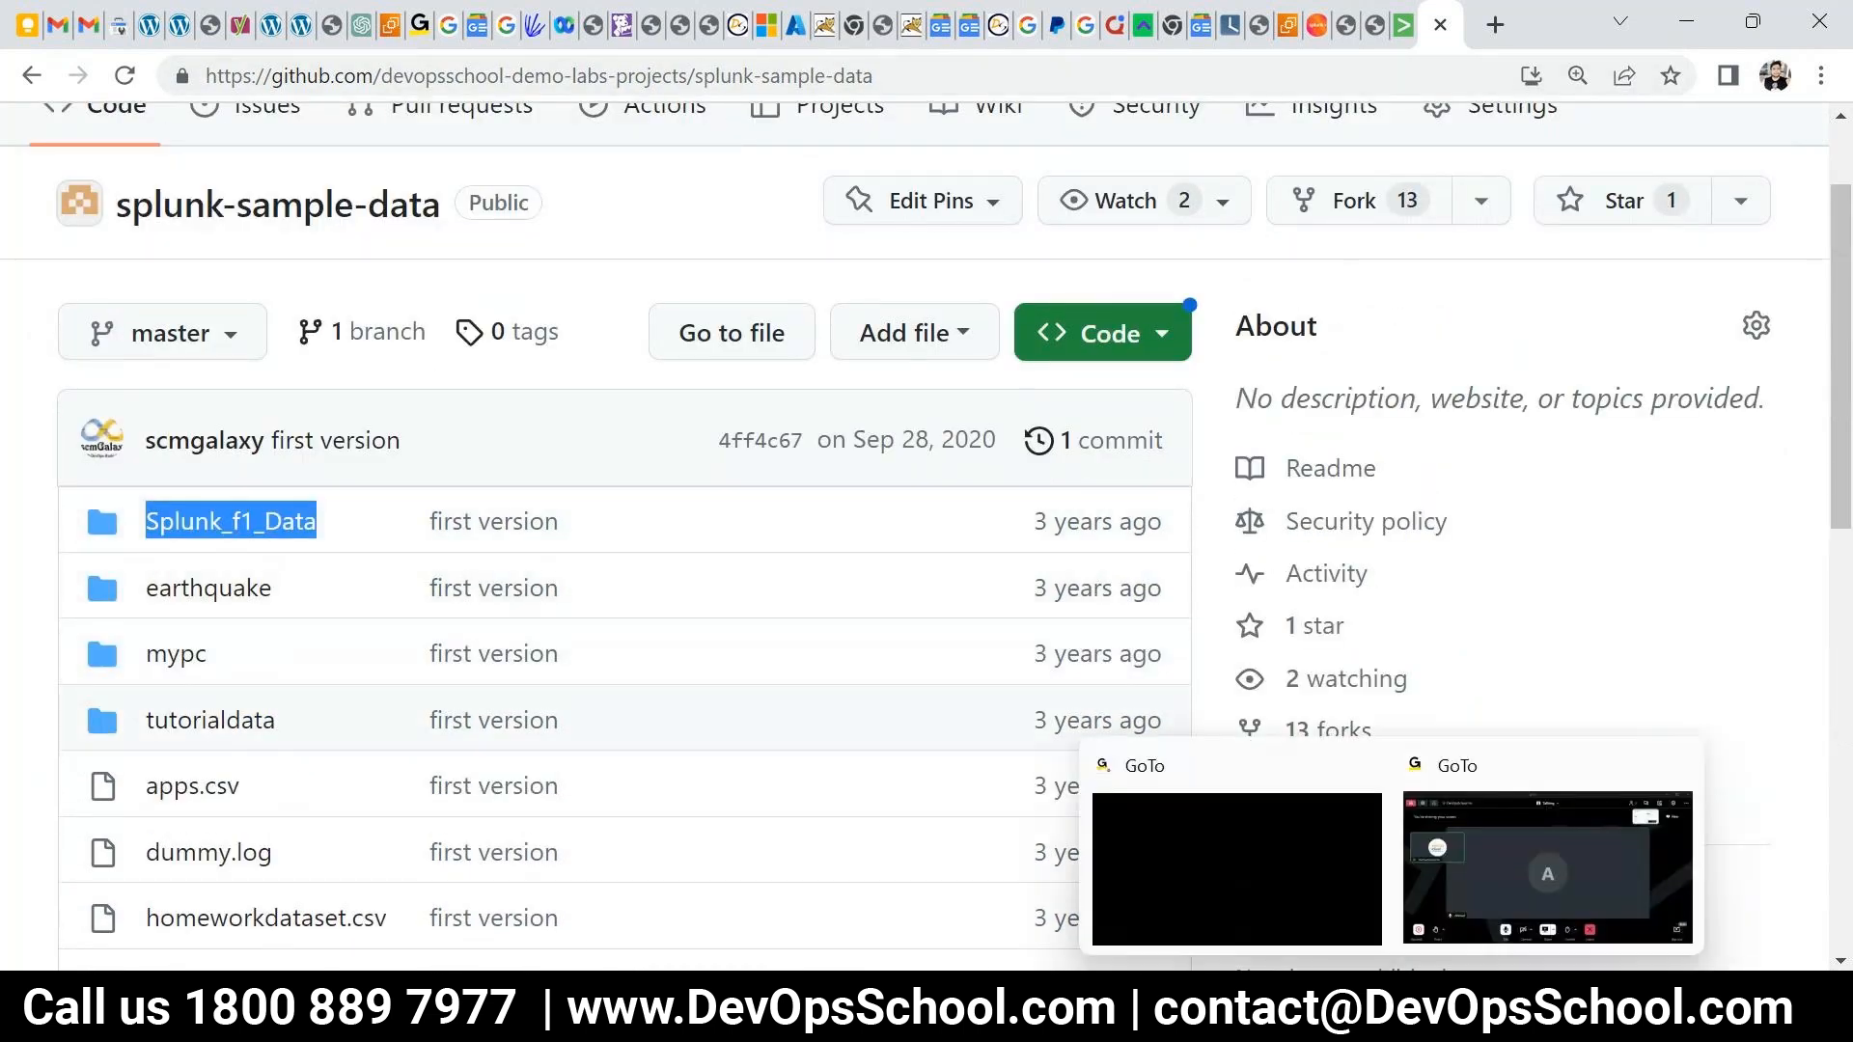
{"action": "left_click", "coordinate": [1404, 24]}
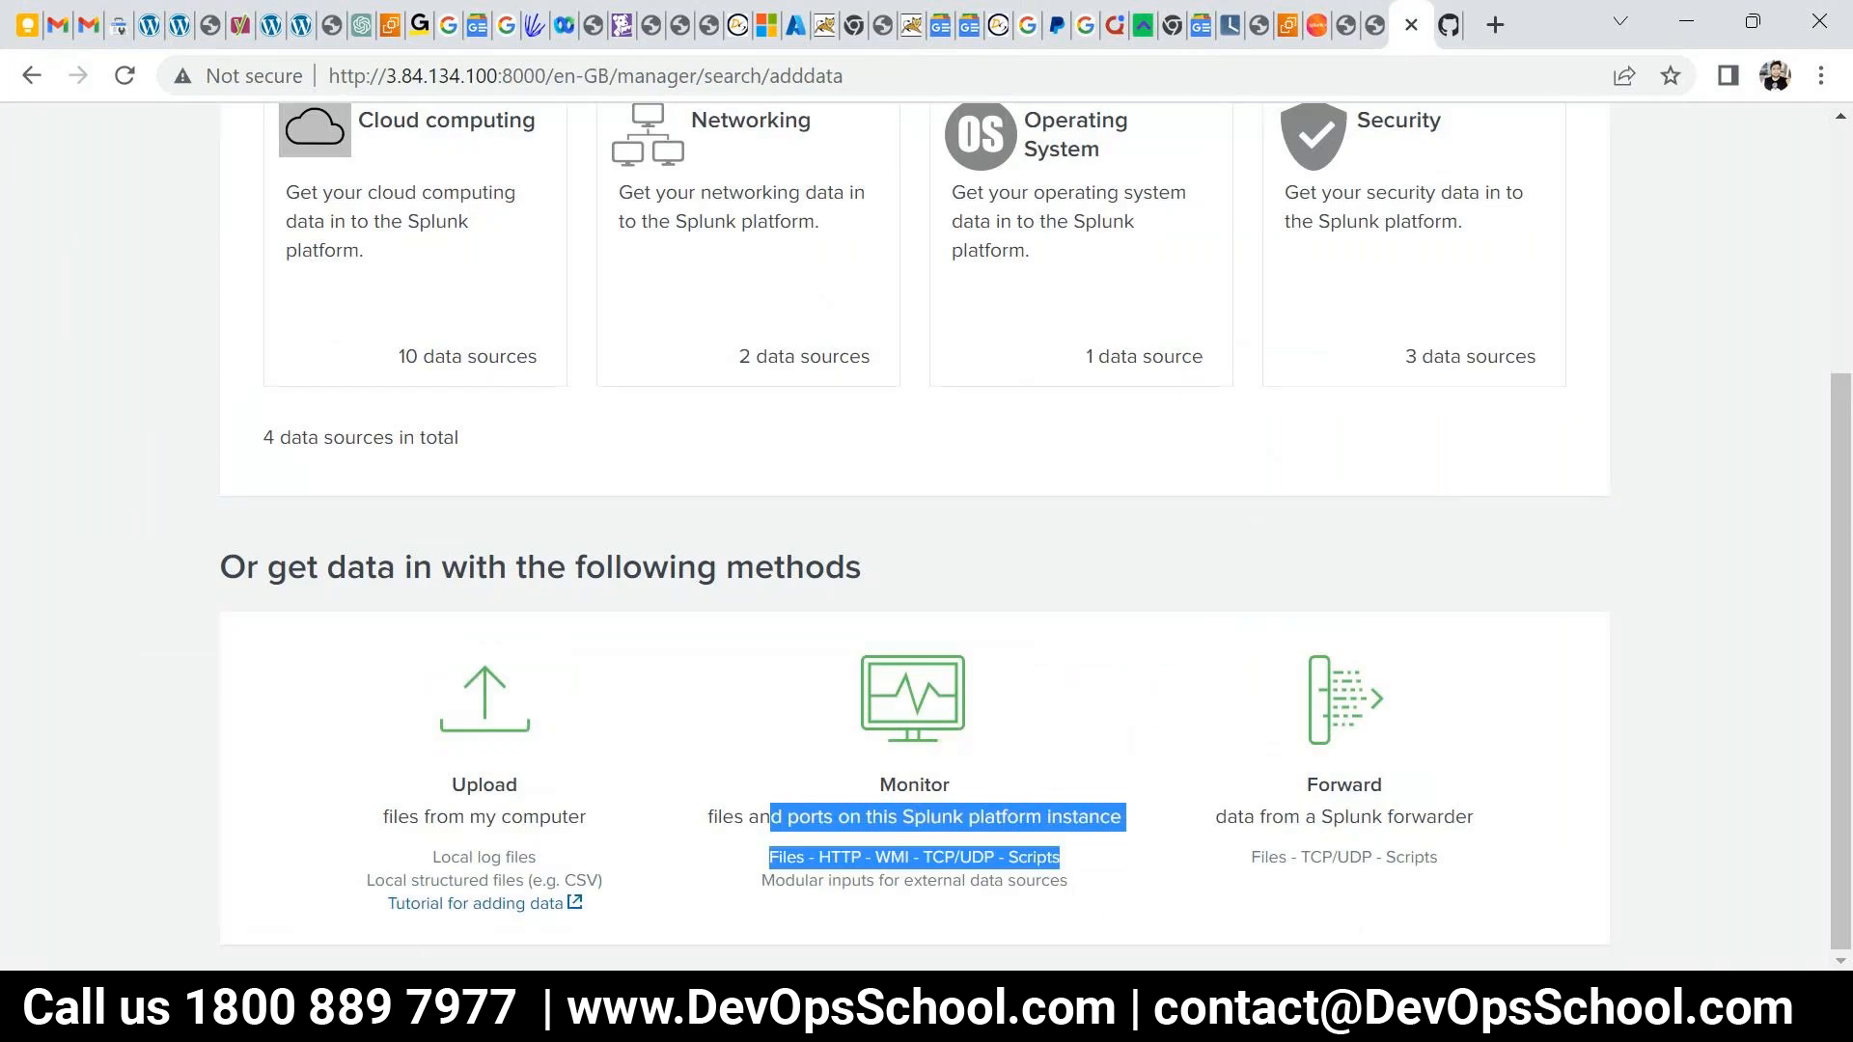
{"action": "scroll", "coordinate": [1096, 558], "scroll_direction": "up", "scroll_amount": 4}
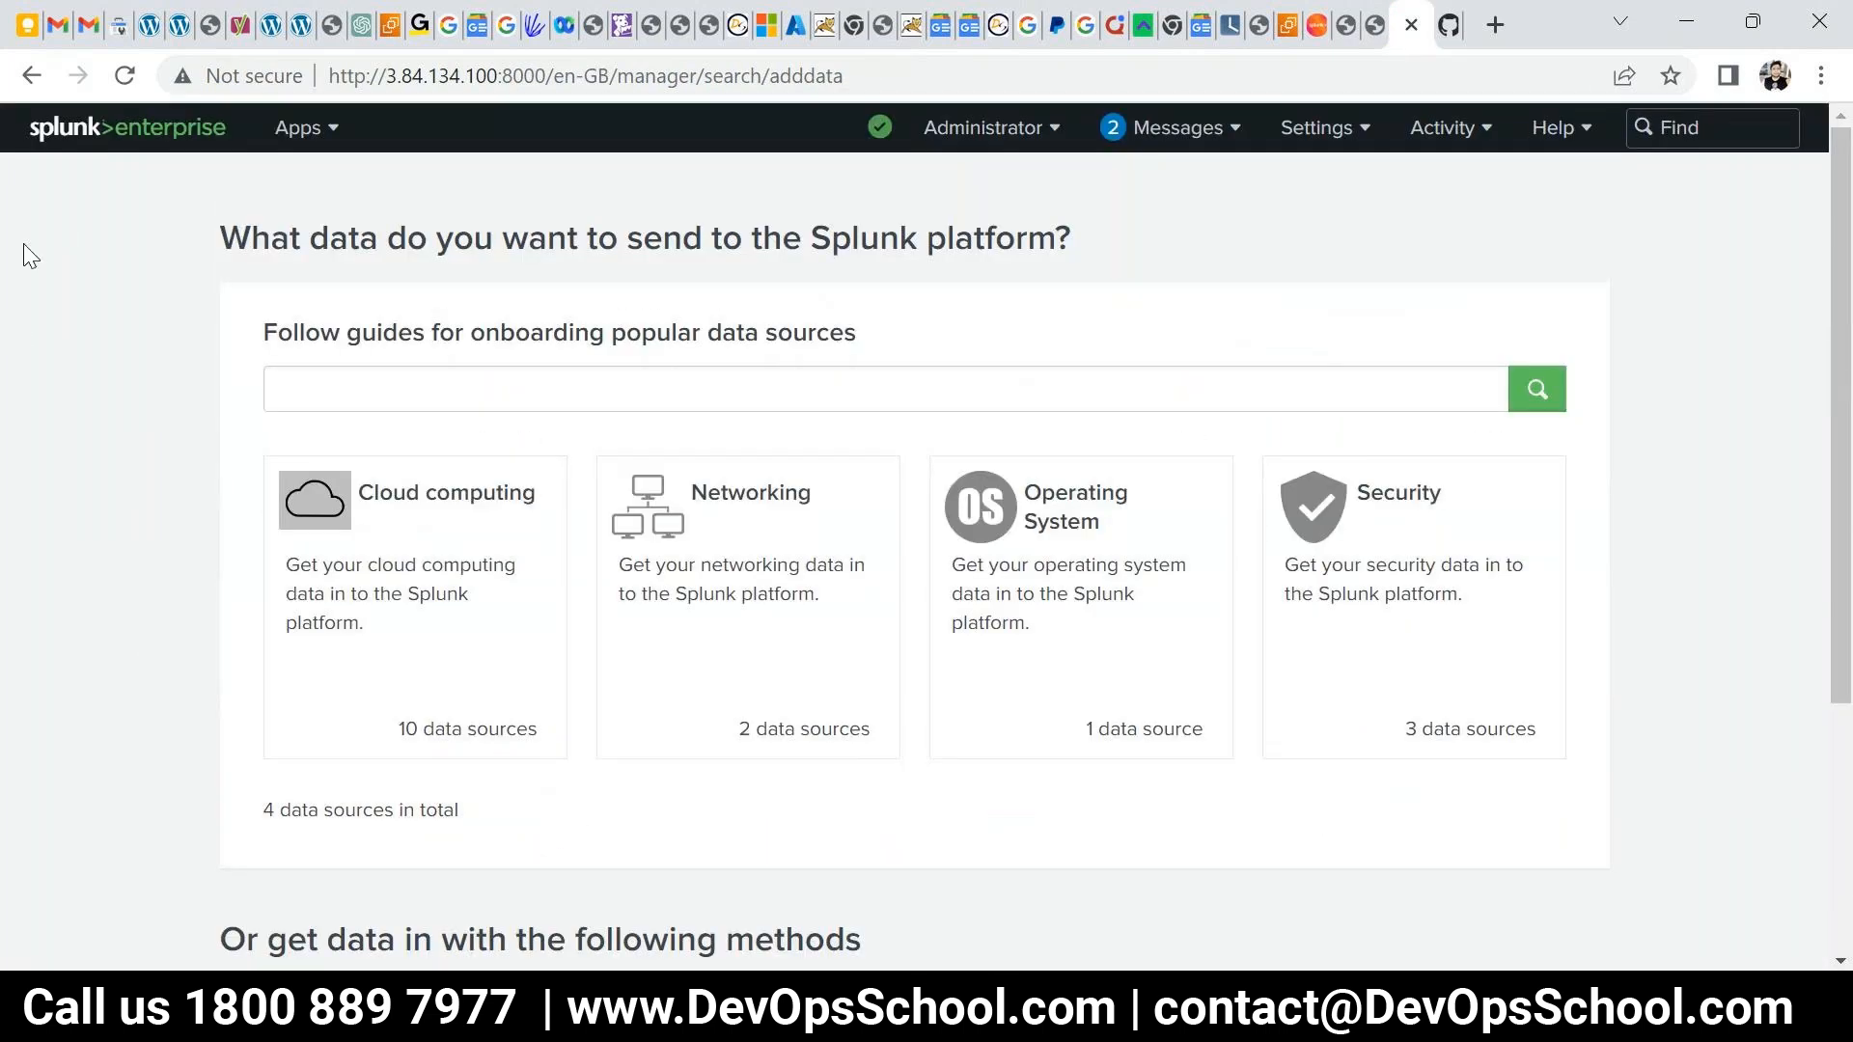
{"action": "left_click", "coordinate": [97, 128]}
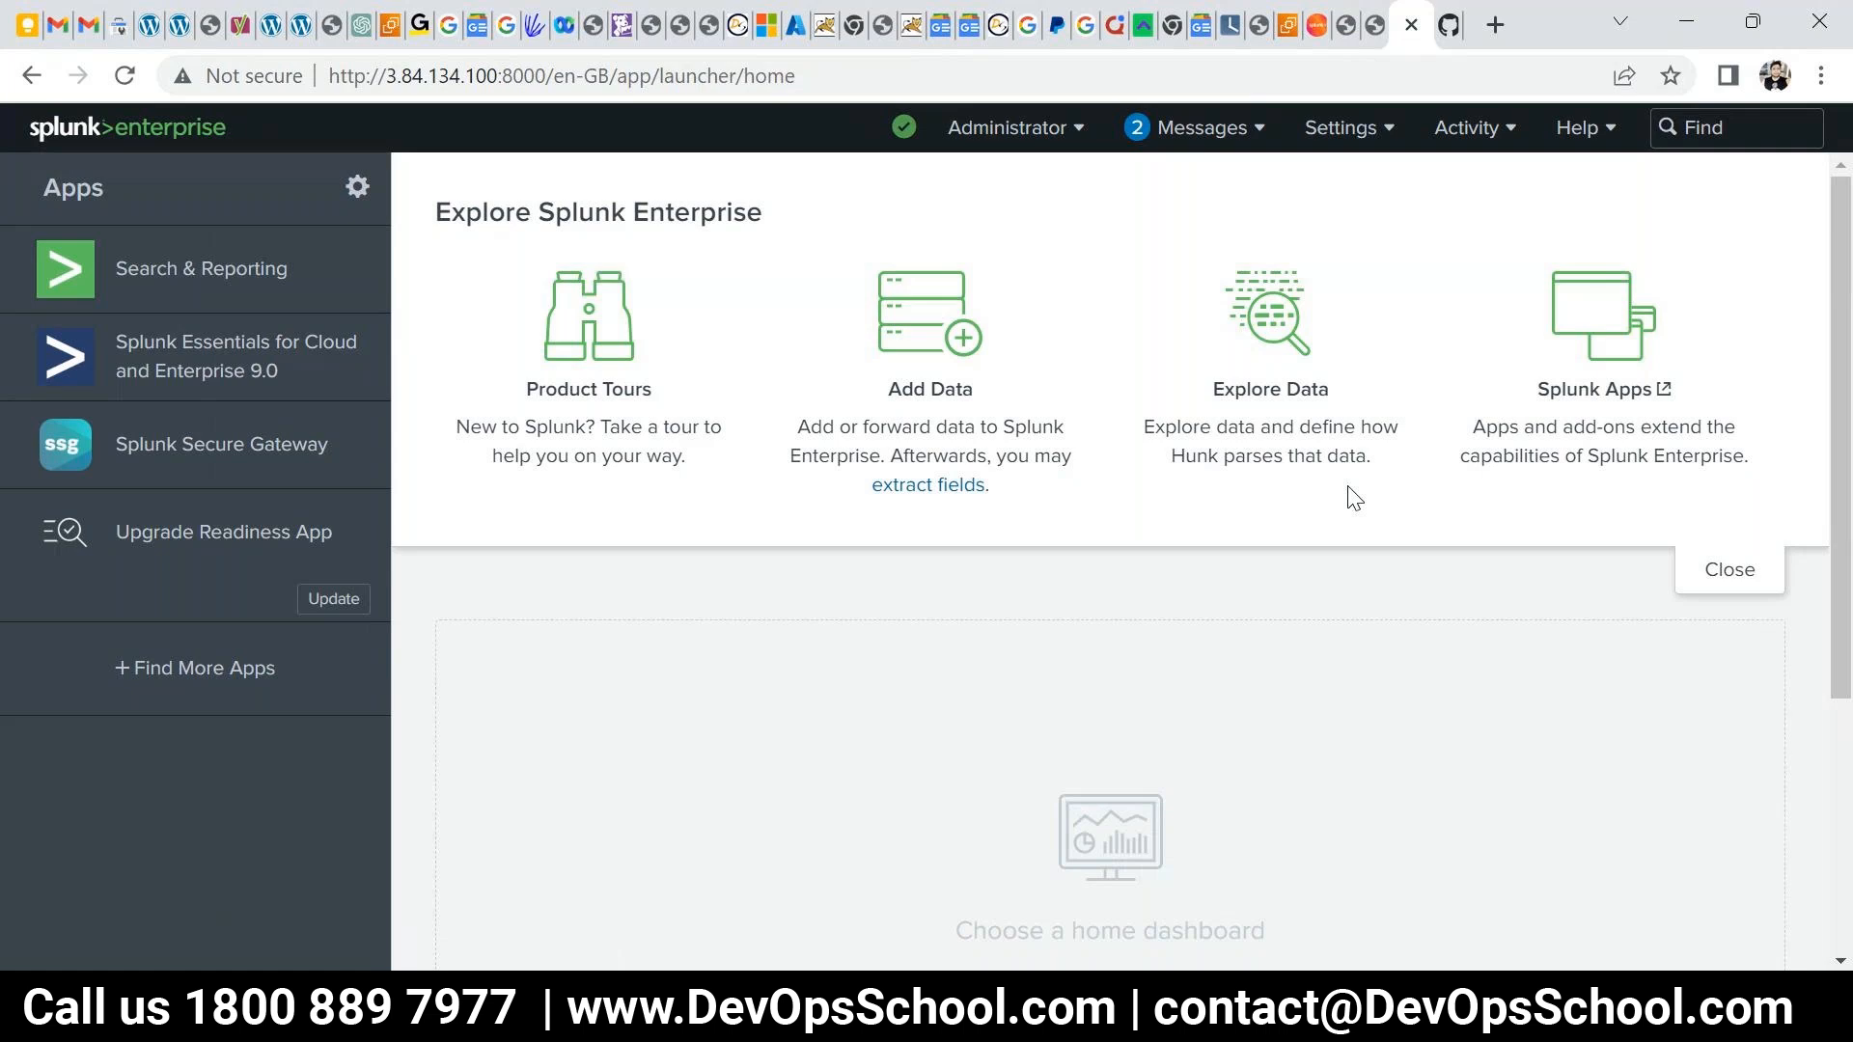
{"action": "left_click", "coordinate": [923, 333]}
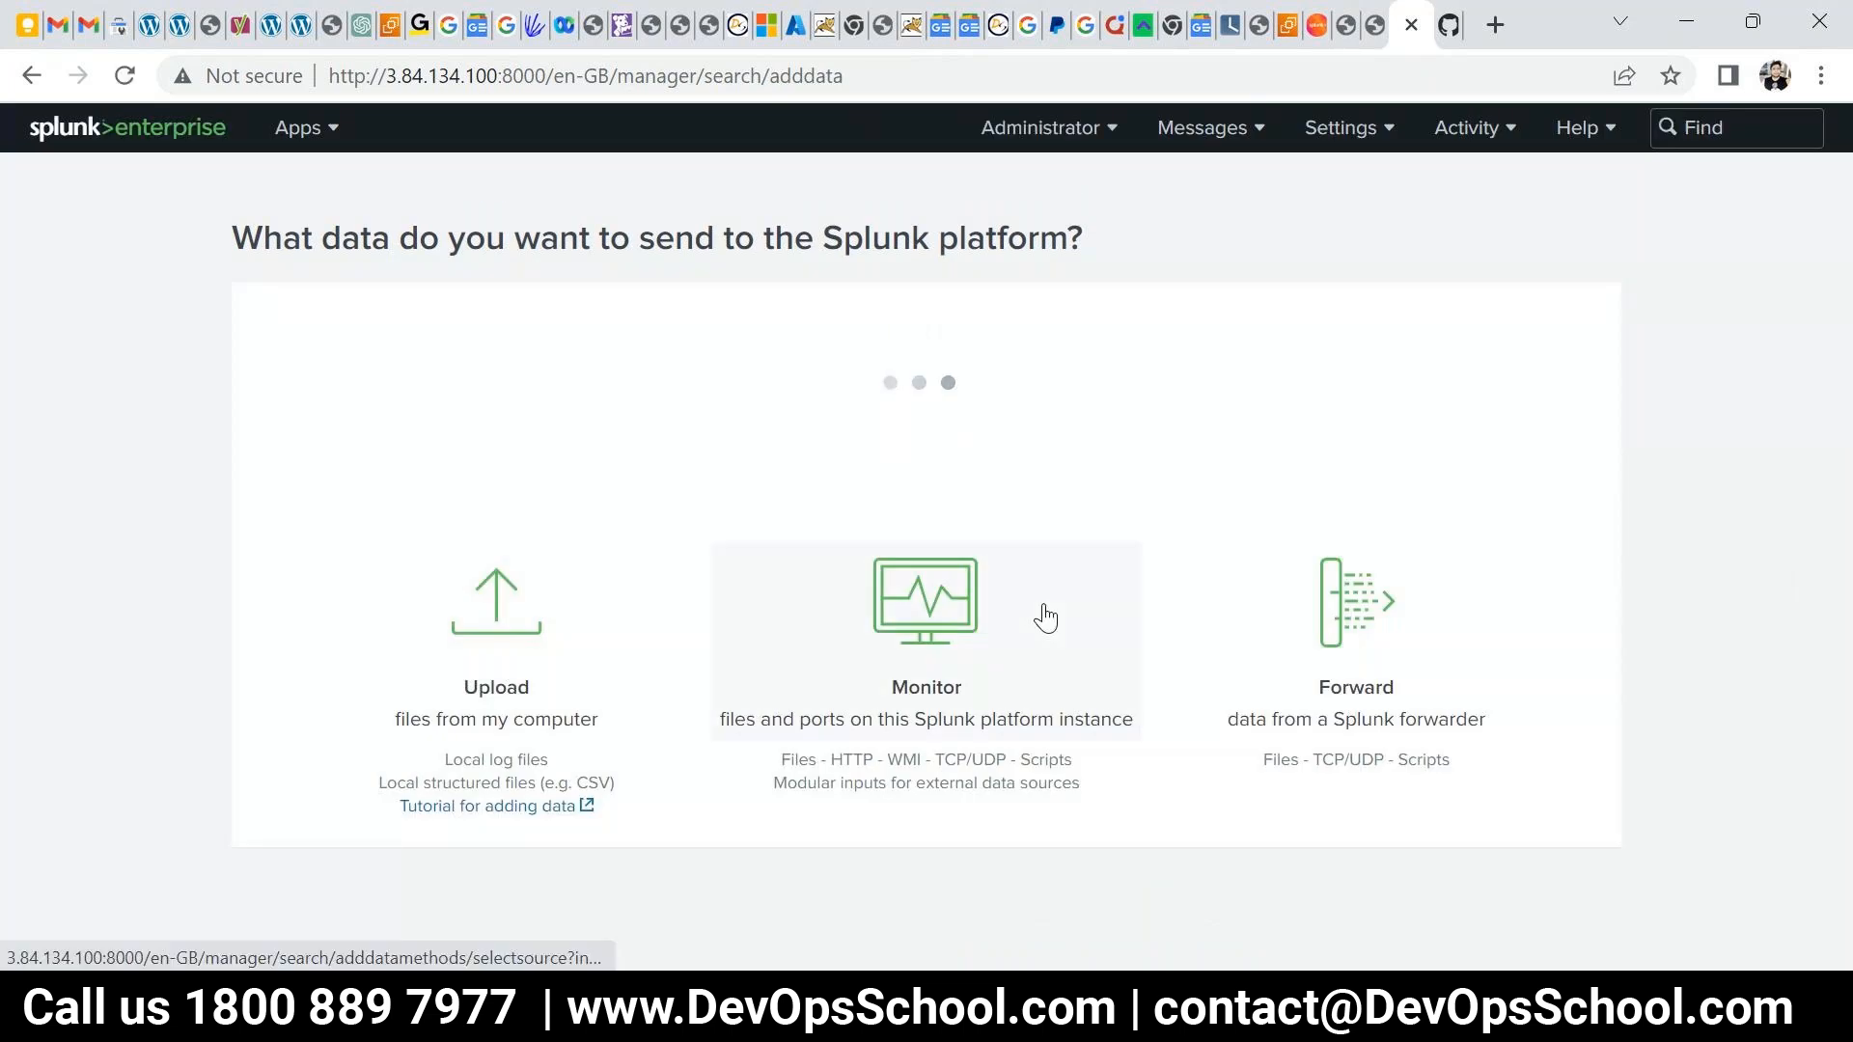
{"action": "scroll", "coordinate": [1327, 704], "scroll_direction": "down", "scroll_amount": 4}
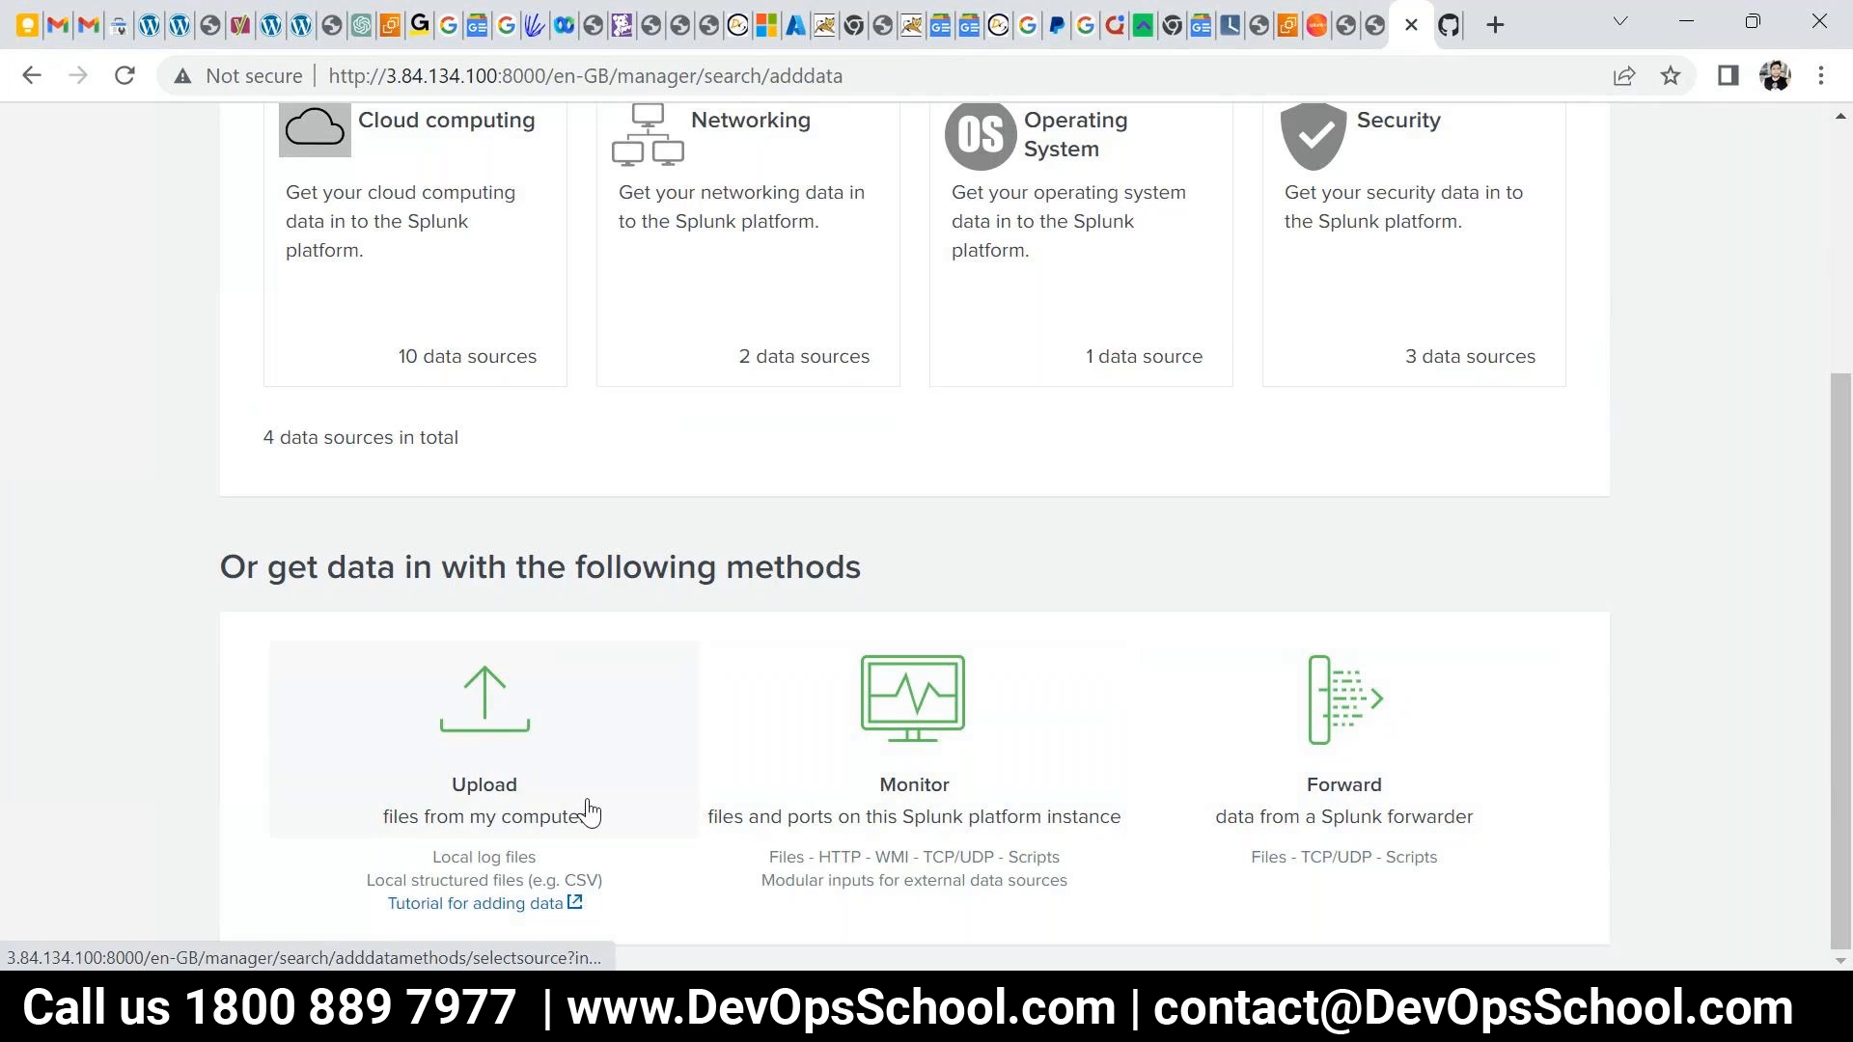
{"action": "scroll", "coordinate": [591, 813], "scroll_direction": "up", "scroll_amount": 3}
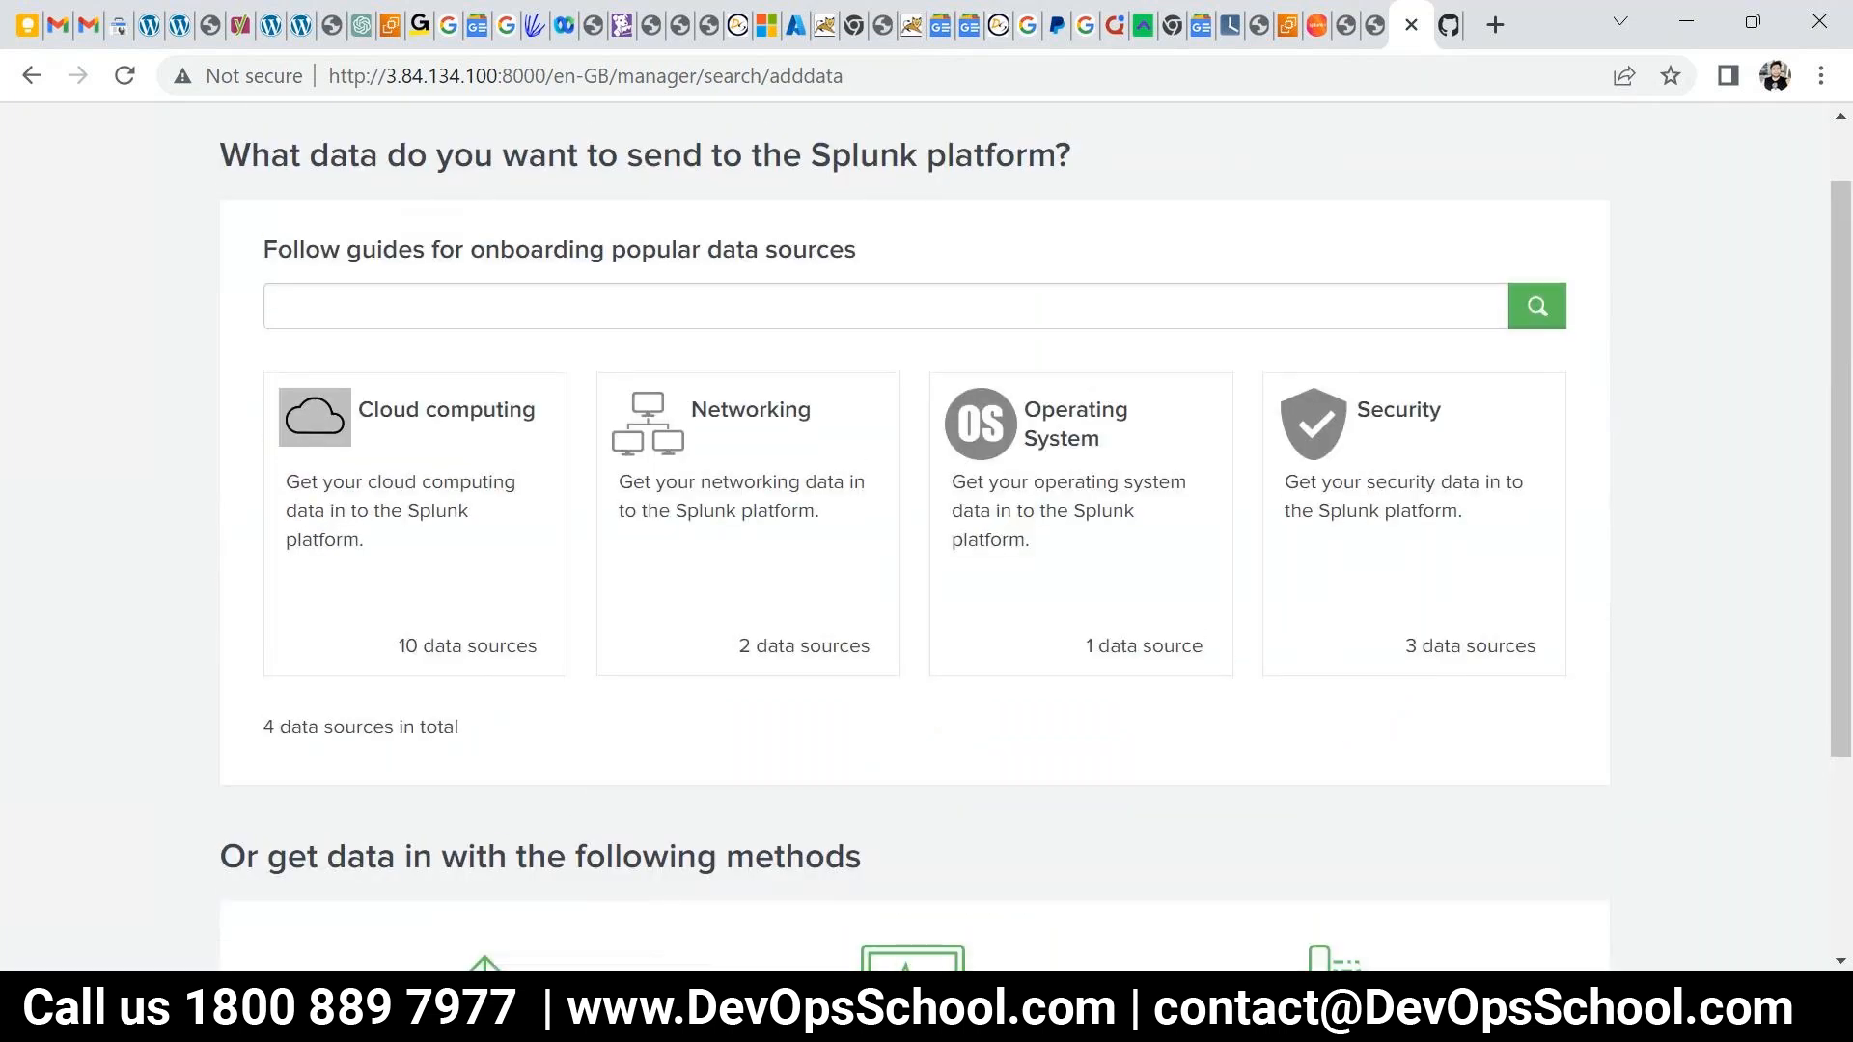
{"action": "left_click", "coordinate": [1391, 1008]}
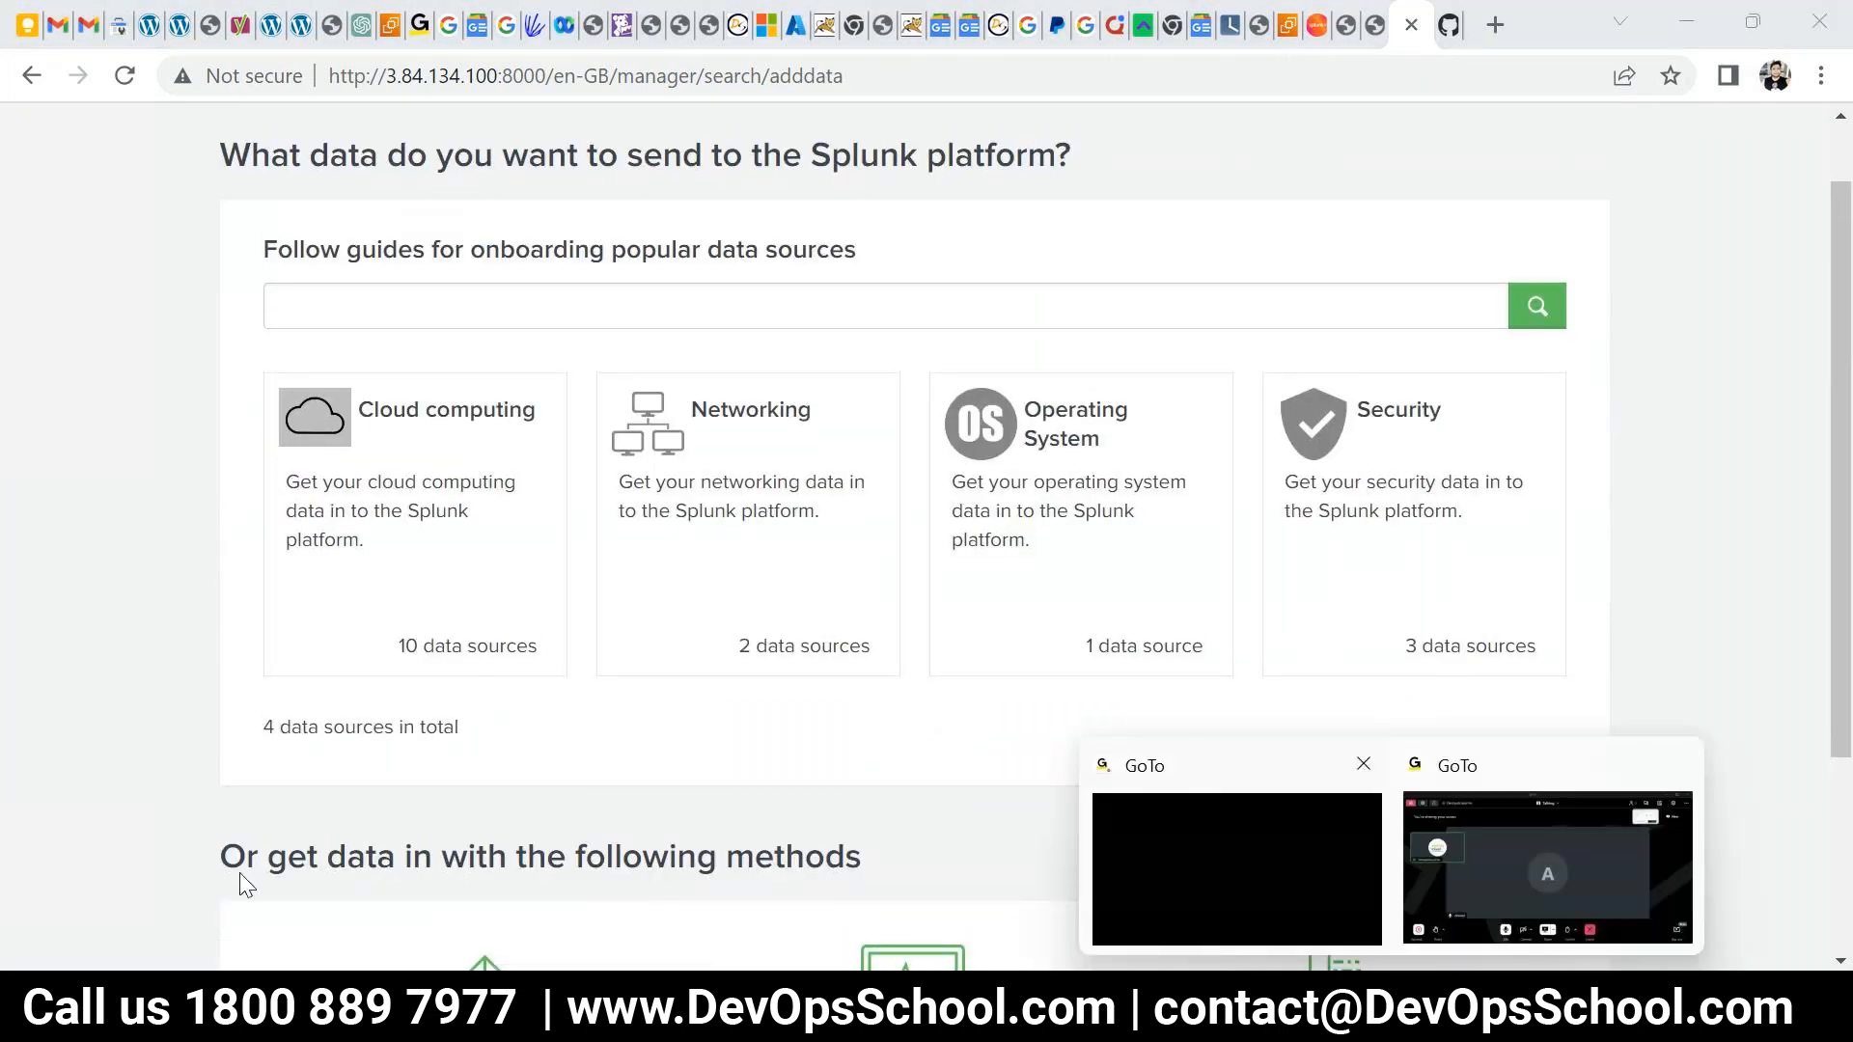
{"action": "left_click", "coordinate": [124, 711]}
{"action": "scroll", "coordinate": [124, 711], "scroll_direction": "up", "scroll_amount": 1}
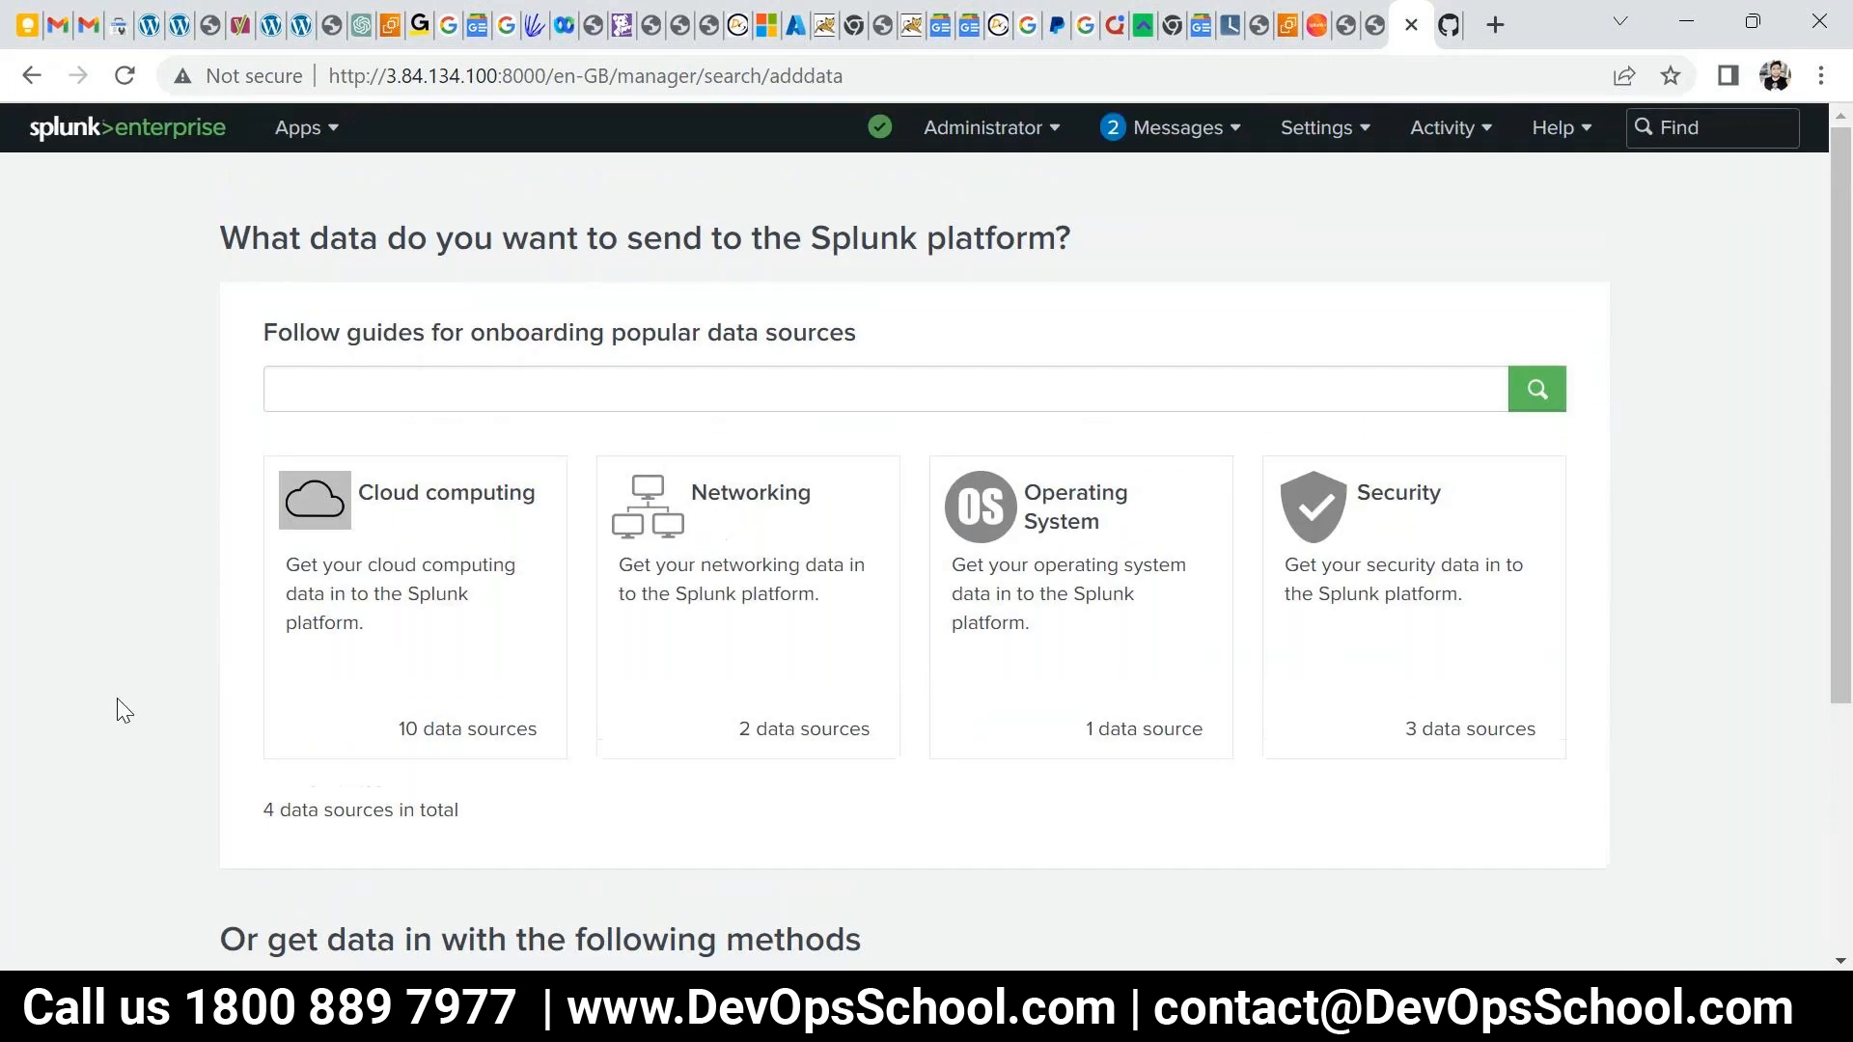
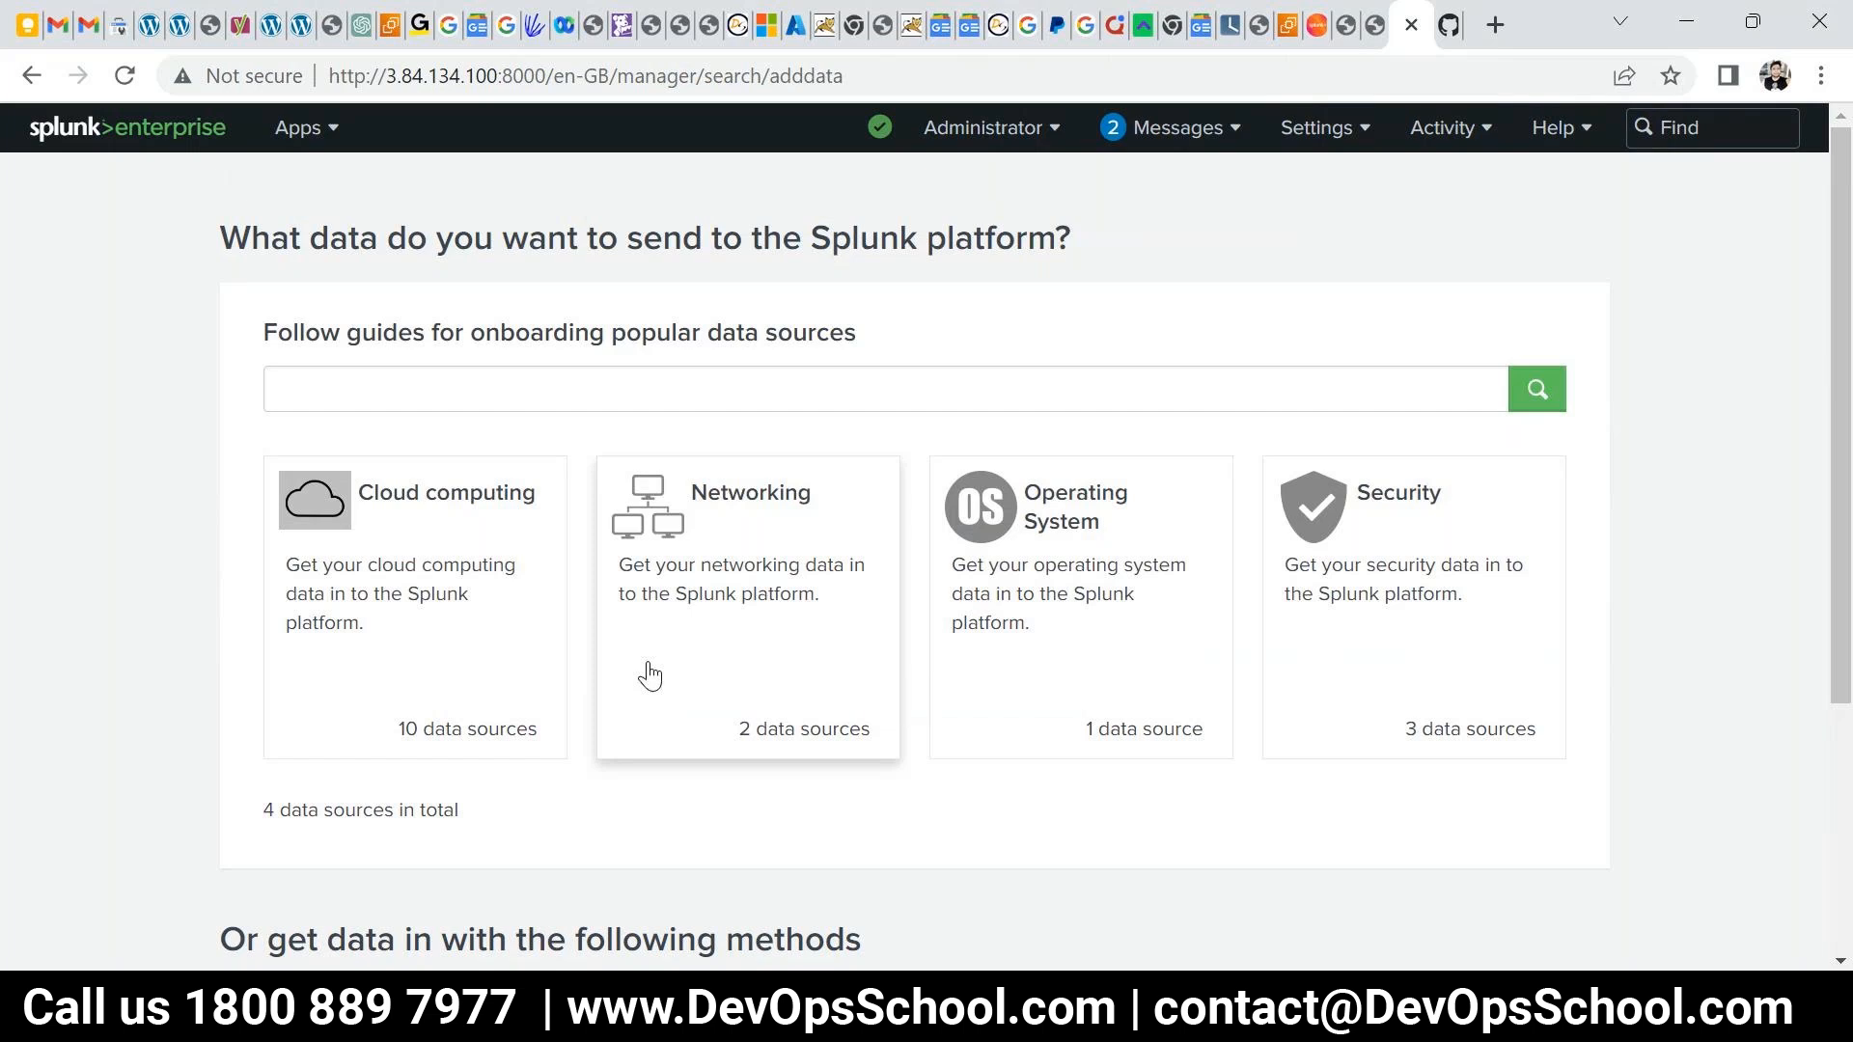
- Launch Notepad from the Run box by entering notepad
{"action": "key", "text": "super+r"}
{"action": "type", "text": "notepad"}
{"action": "key", "text": "Return"}
- Maximize Notepad and type headings What is Splunk?, Why Splunk?, How Splunk with indented '- 1 flow'
{"action": "double_click", "coordinate": [1135, 335]}
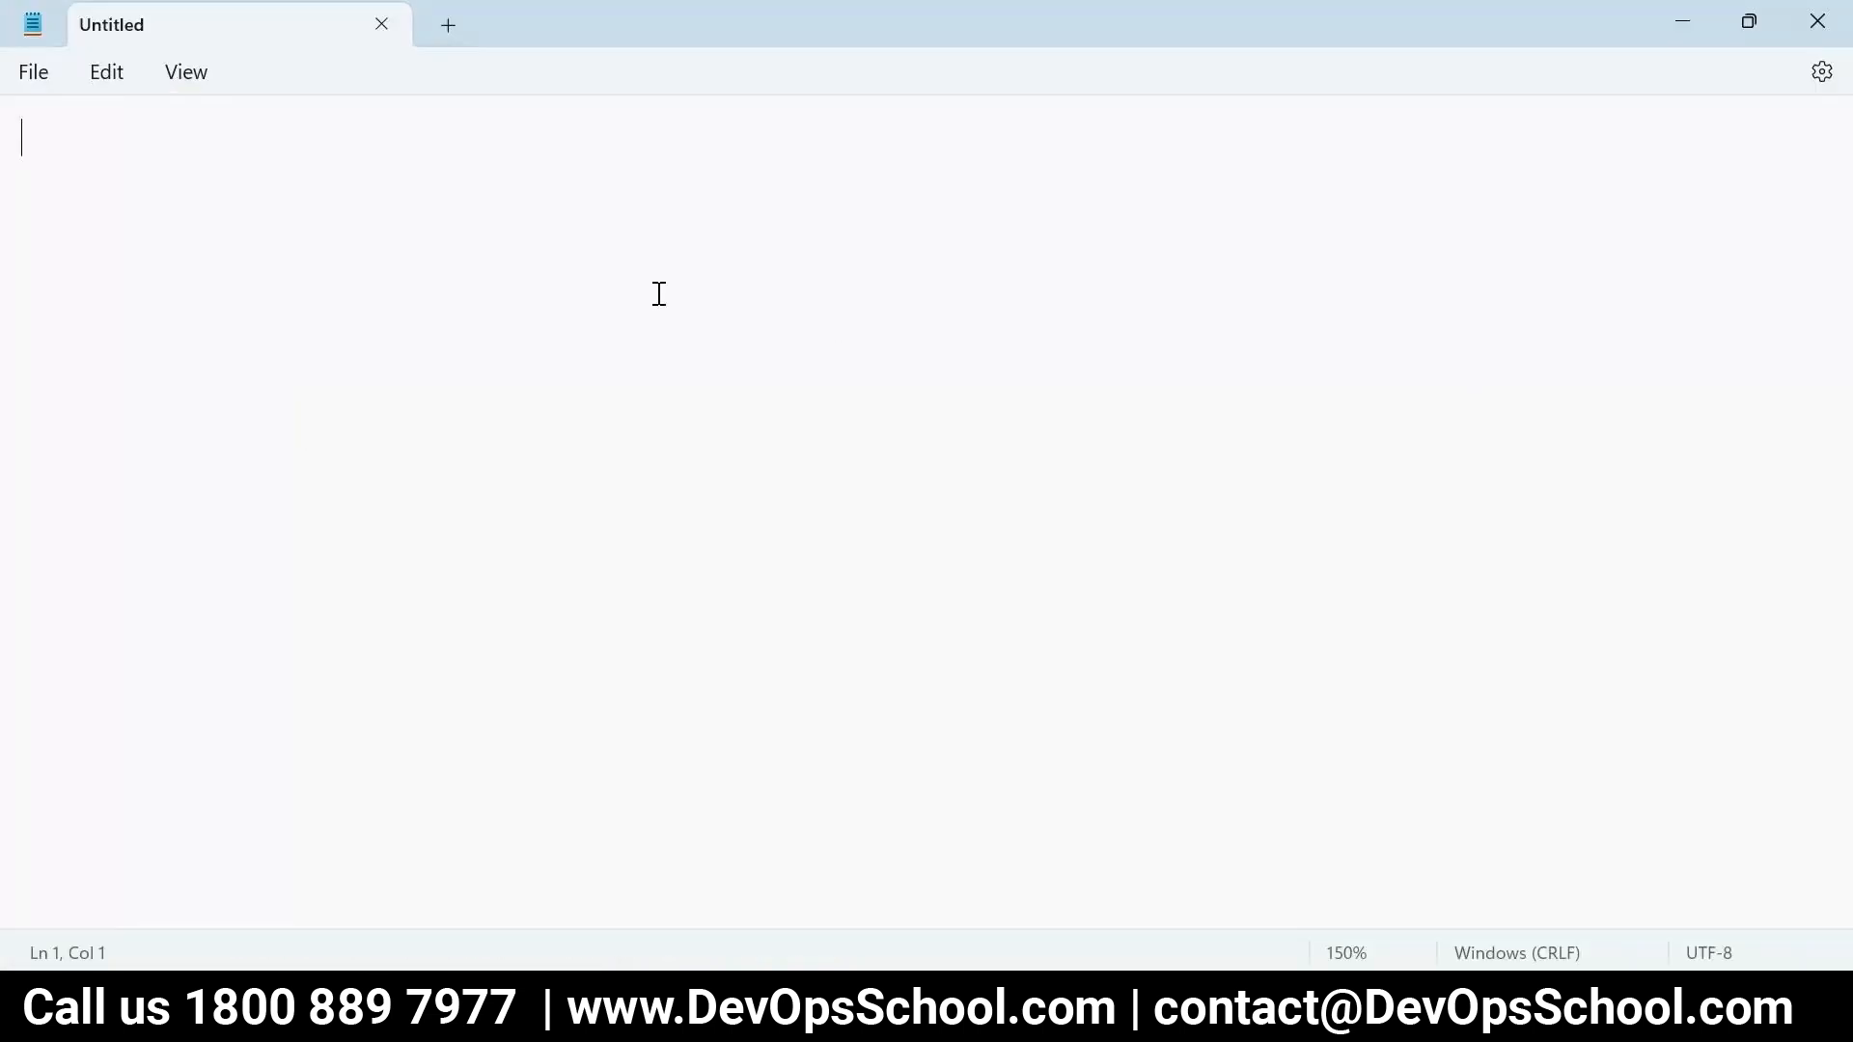
{"action": "type", "text": "What is Sp"}
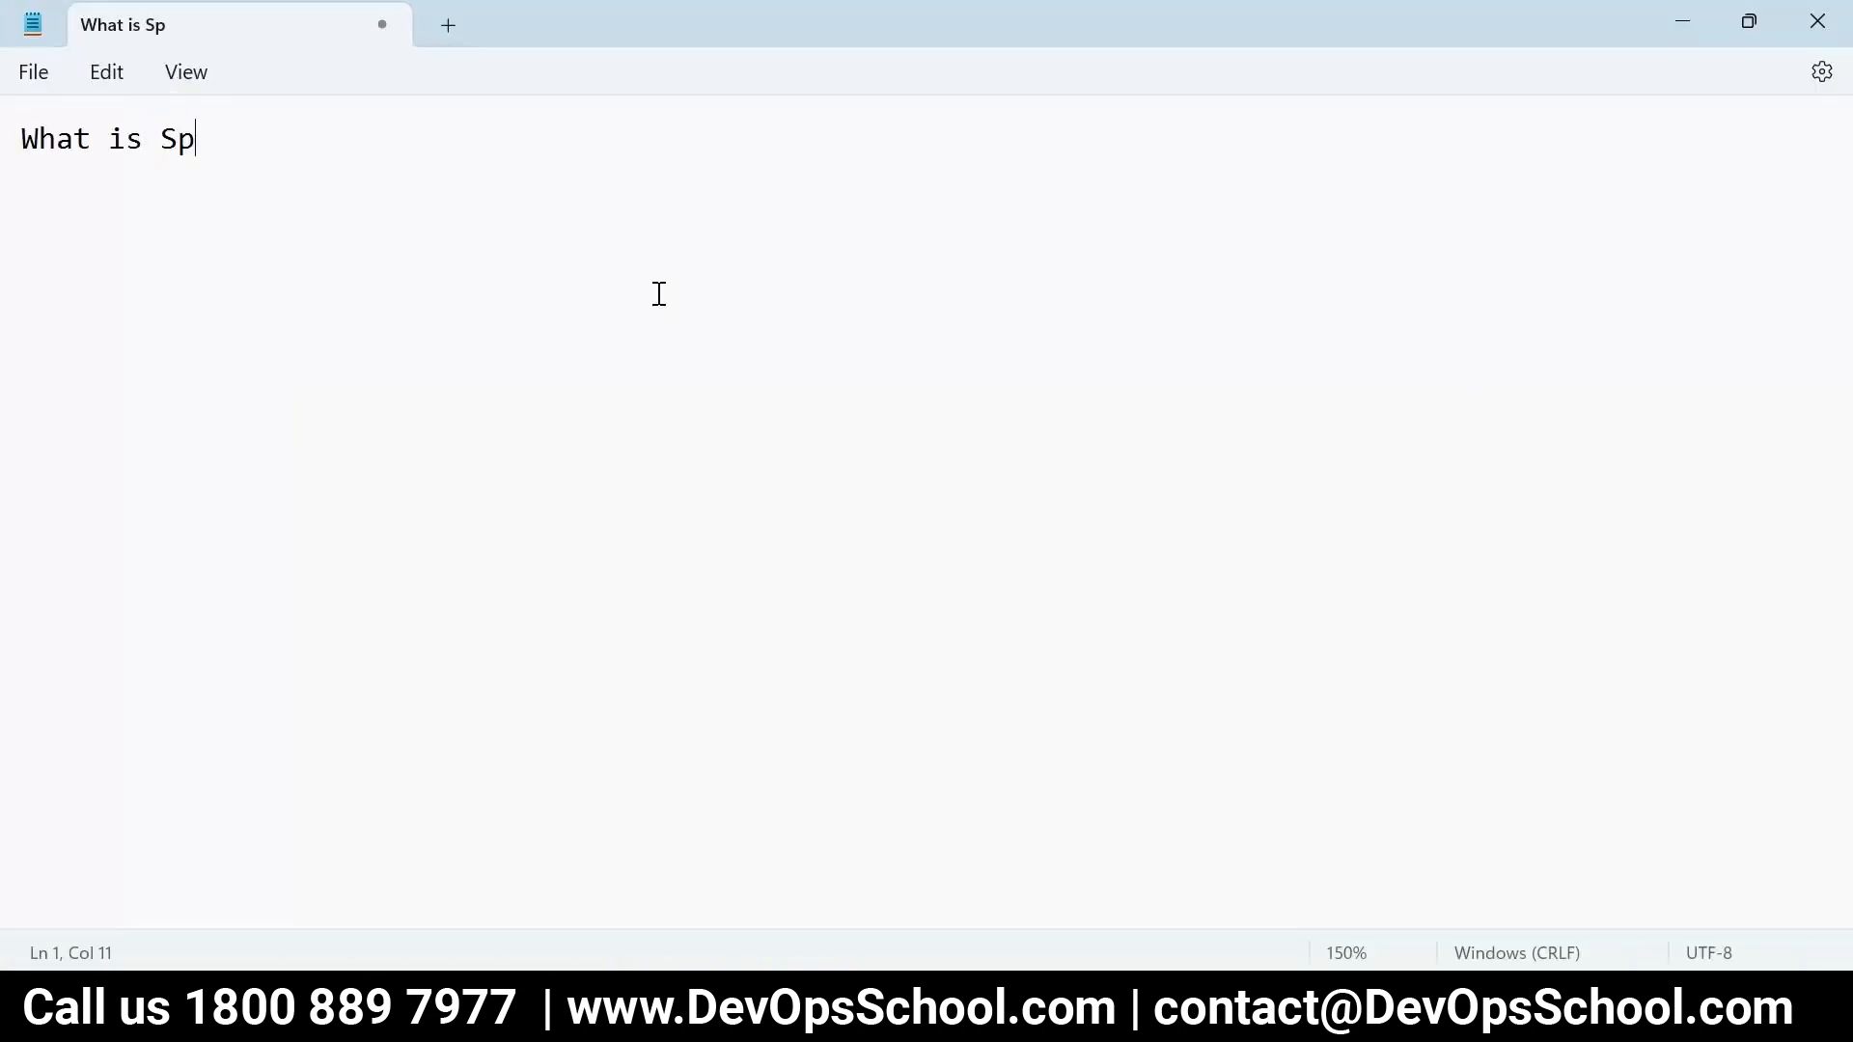
{"action": "type", "text": "lunk?"}
{"action": "key", "text": "Return"}
{"action": "key", "text": "Return"}
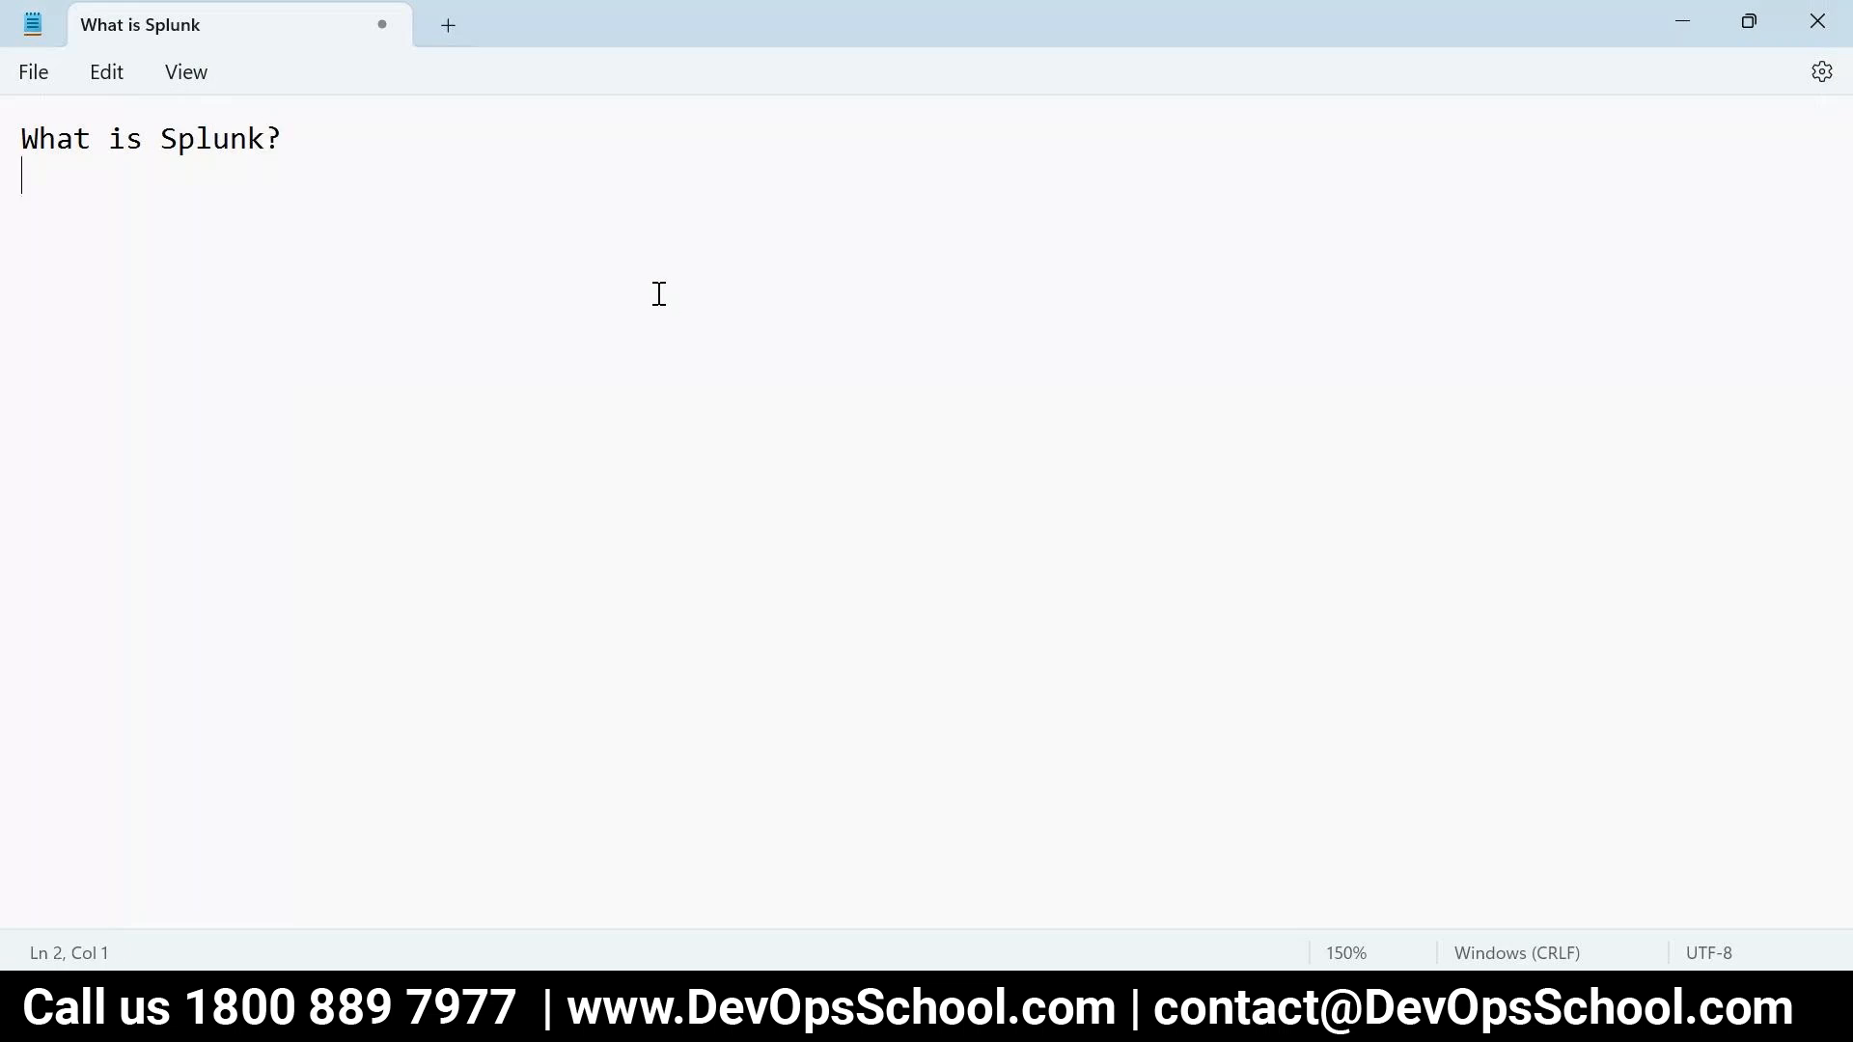
{"action": "type", "text": "Why Splunk?\""}
{"action": "key", "text": "Return"}
{"action": "key", "text": "Return"}
{"action": "type", "text": "How "}
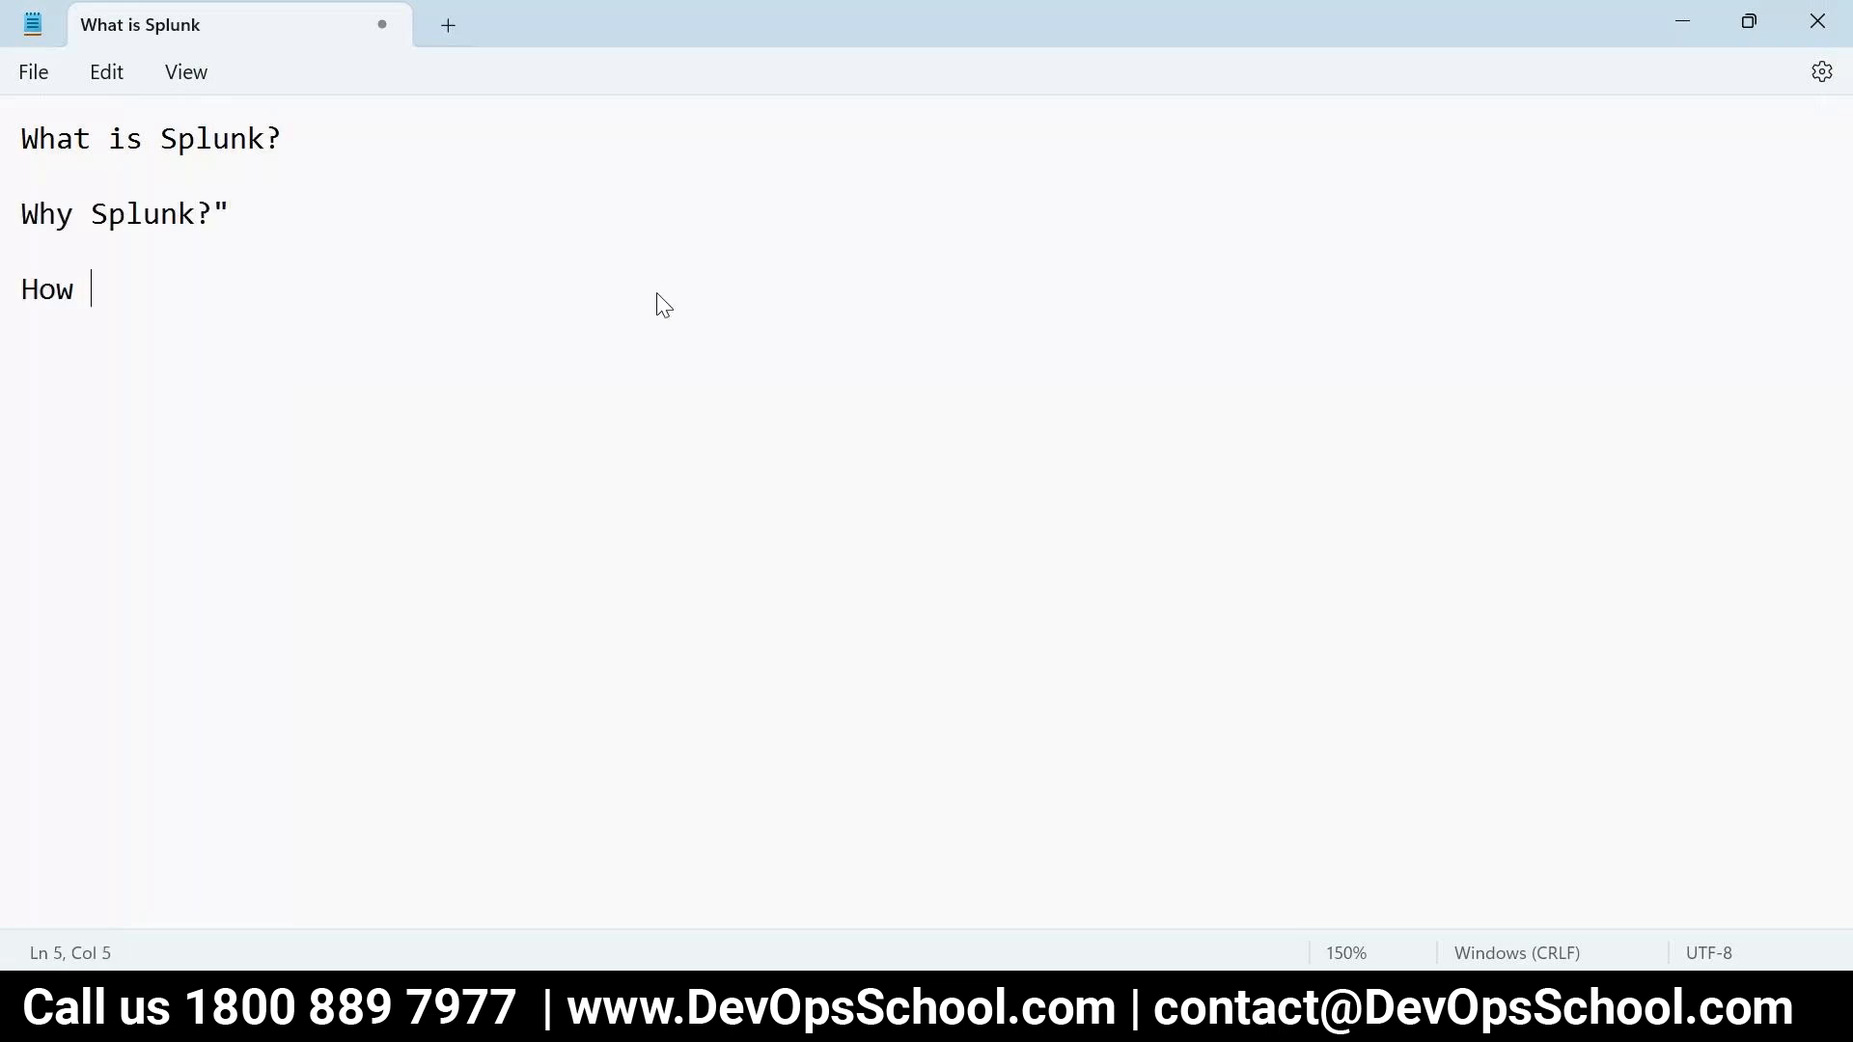
{"action": "type", "text": "Splunk"}
{"action": "key", "text": "Return"}
{"action": "key", "text": "Tab"}
{"action": "type", "text": "- 1 flow"}
{"action": "key", "text": "Return"}
{"action": "key", "text": "Tab"}
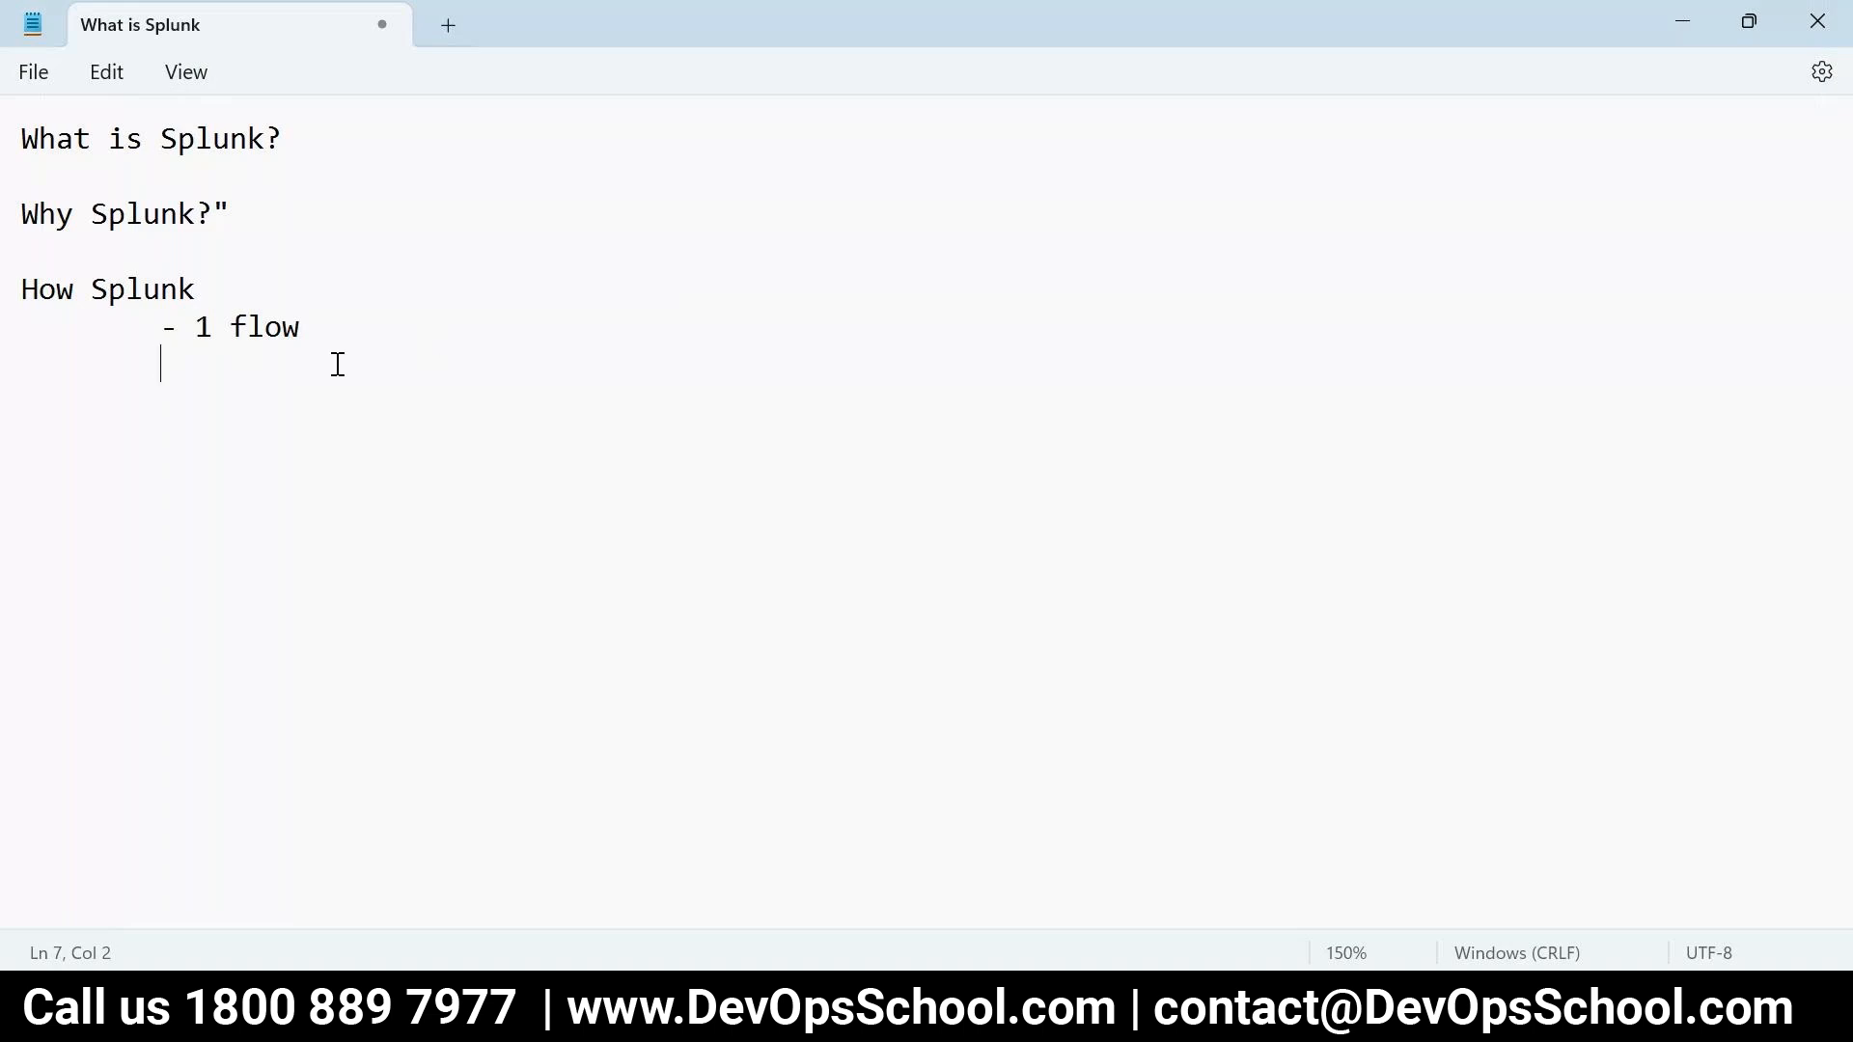
- Check the Paint sketch of boxes, then add indented sub-points '- Dis' and '- En' under How Splunk
{"action": "left_click", "coordinate": [1327, 1018]}
{"action": "left_click", "coordinate": [1576, 873]}
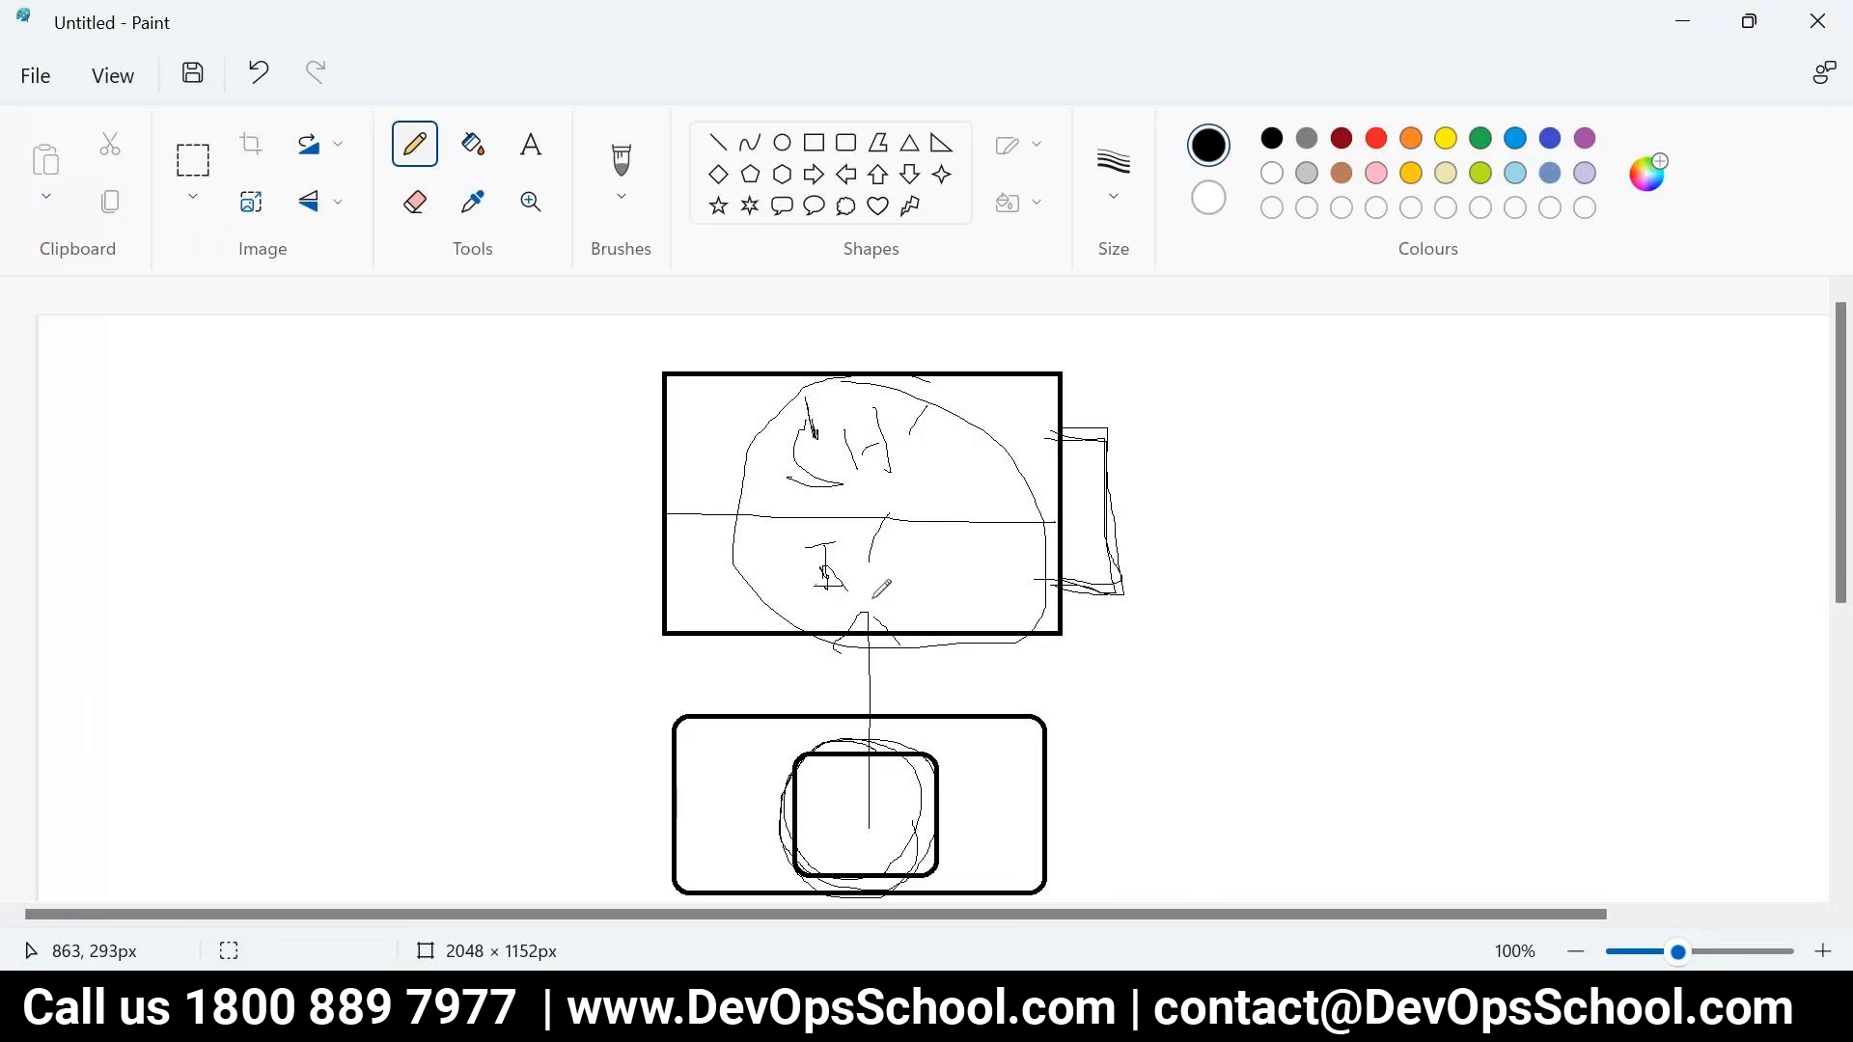
{"action": "key", "text": "alt+Tab"}
{"action": "type", "text": "- "}
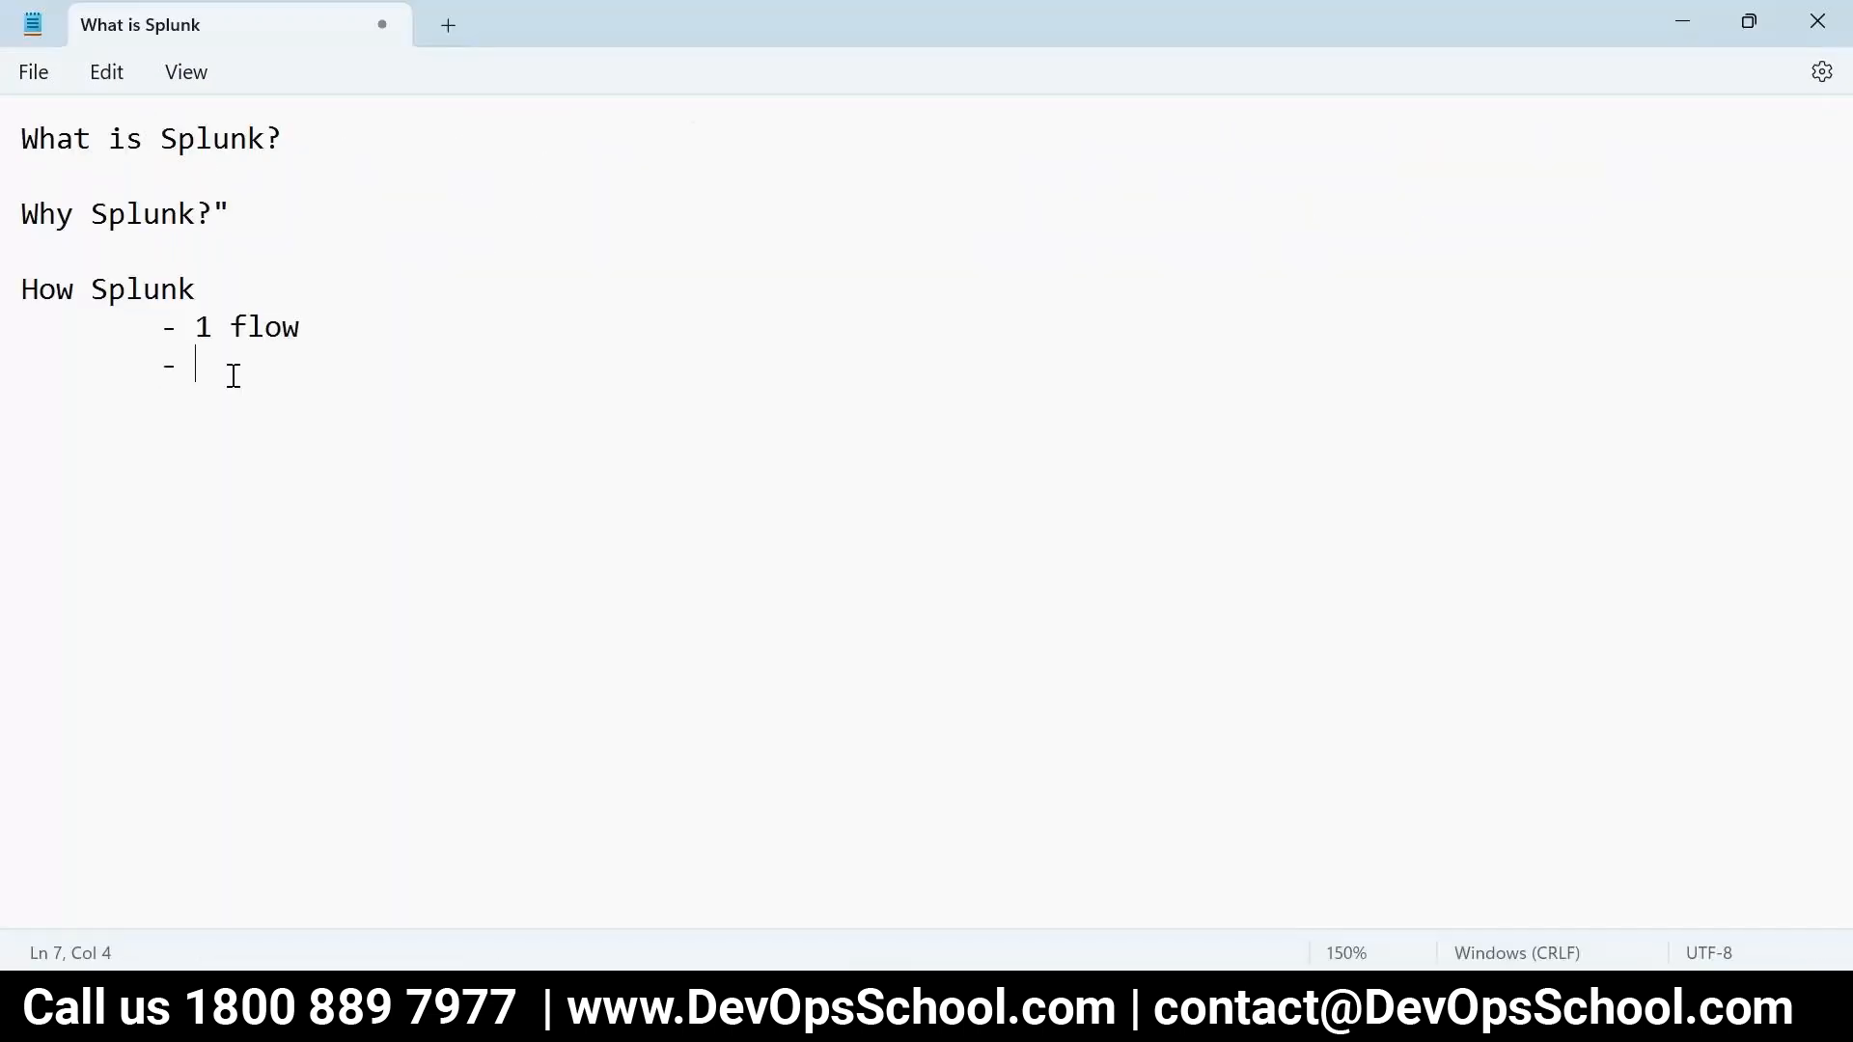
{"action": "type", "text": "Dis"}
{"action": "key", "text": "Return"}
{"action": "key", "text": "Tab"}
{"action": "type", "text": "- En"}
- Review the How Splunk section and add the heading 'How to collect data?'
{"action": "left_click_drag", "start_coordinate": [286, 492], "coordinate": [145, 310]}
{"action": "double_click", "coordinate": [148, 307]}
{"action": "left_click", "coordinate": [214, 289]}
{"action": "left_click_drag", "start_coordinate": [232, 403], "coordinate": [4, 297]}
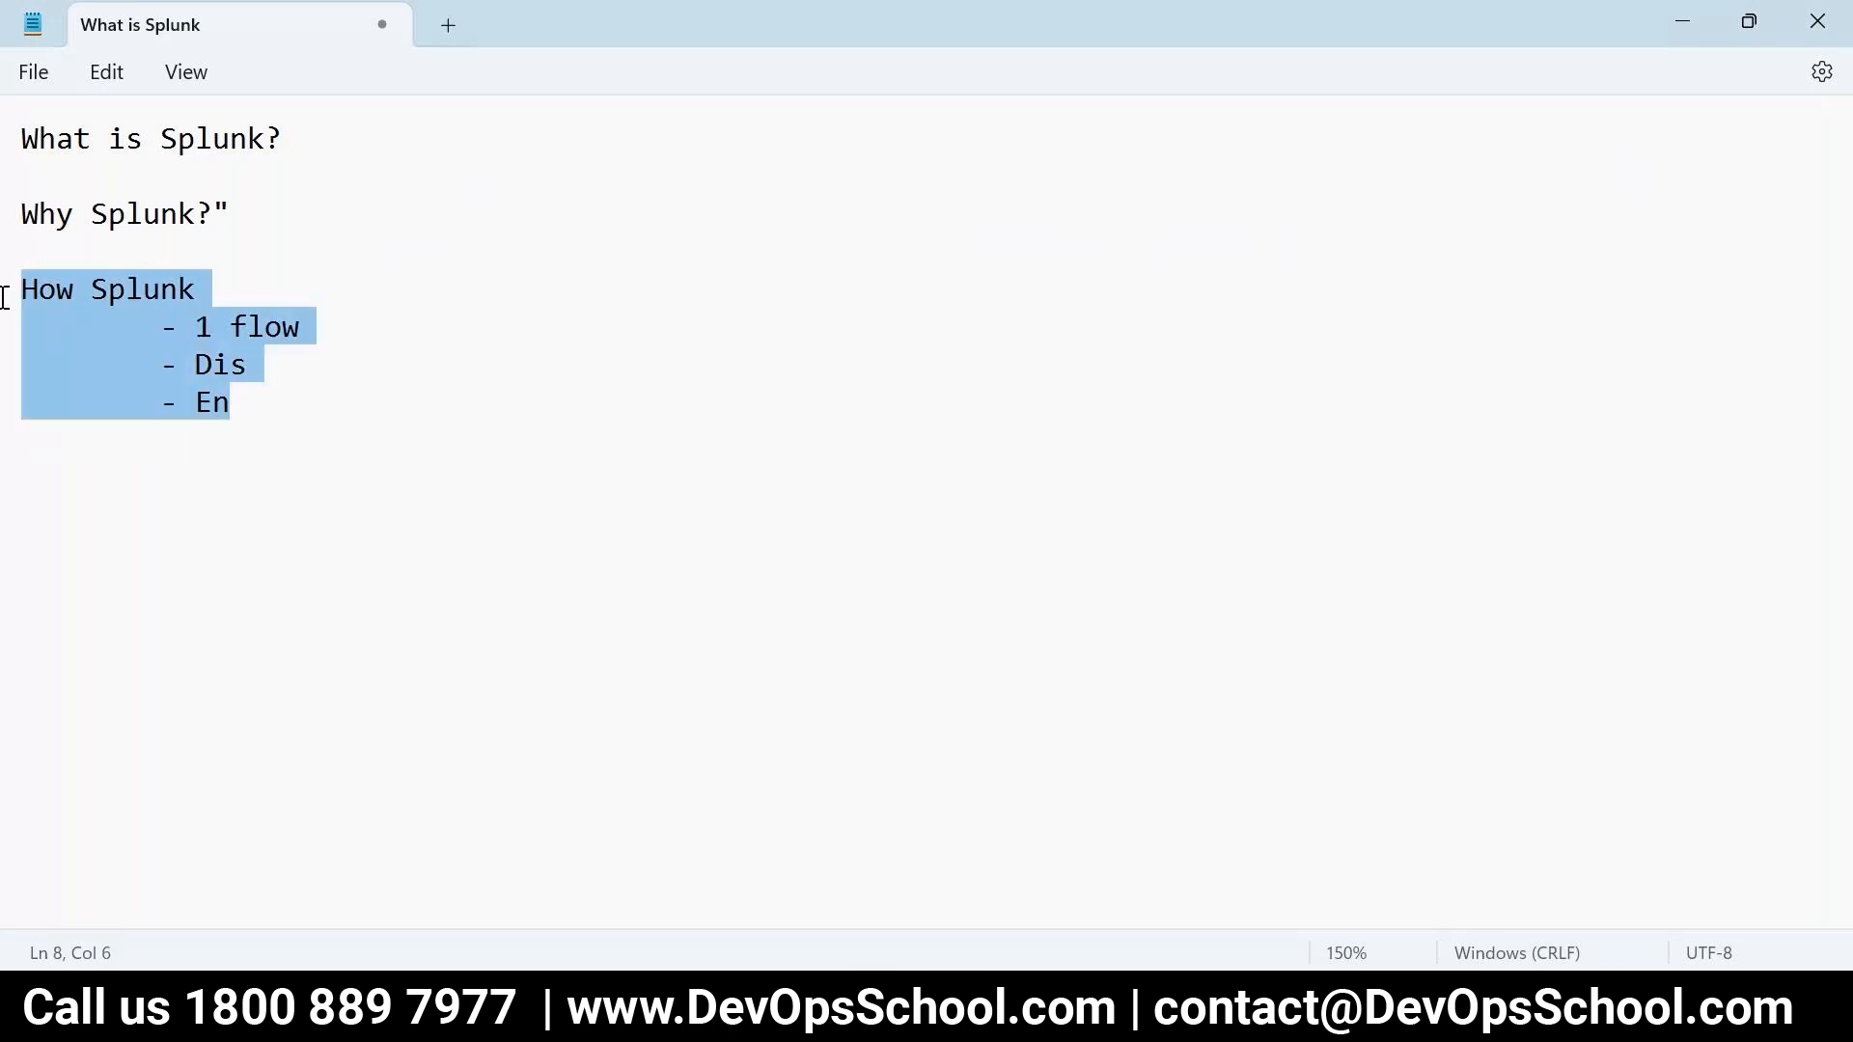
{"action": "left_click", "coordinate": [328, 413]}
{"action": "key", "text": "Down"}
{"action": "key", "text": "Down"}
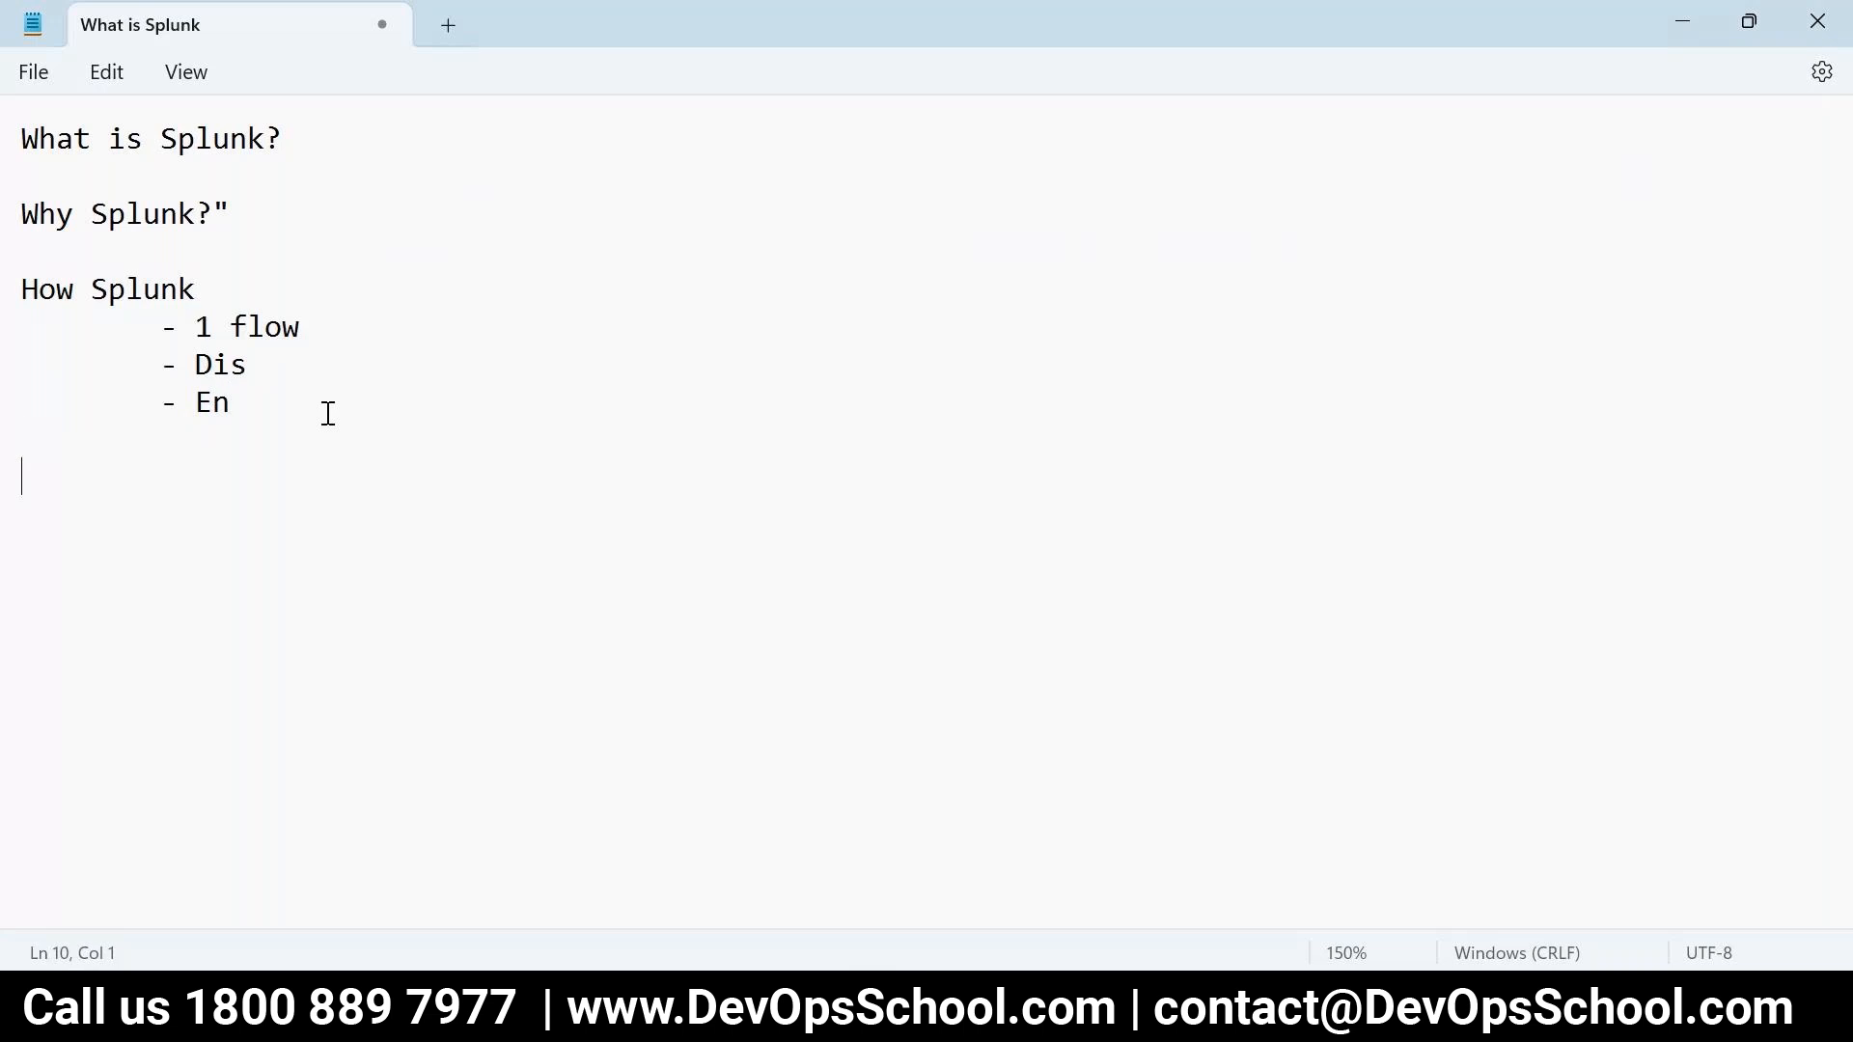
{"action": "type", "text": "How to collect data"}
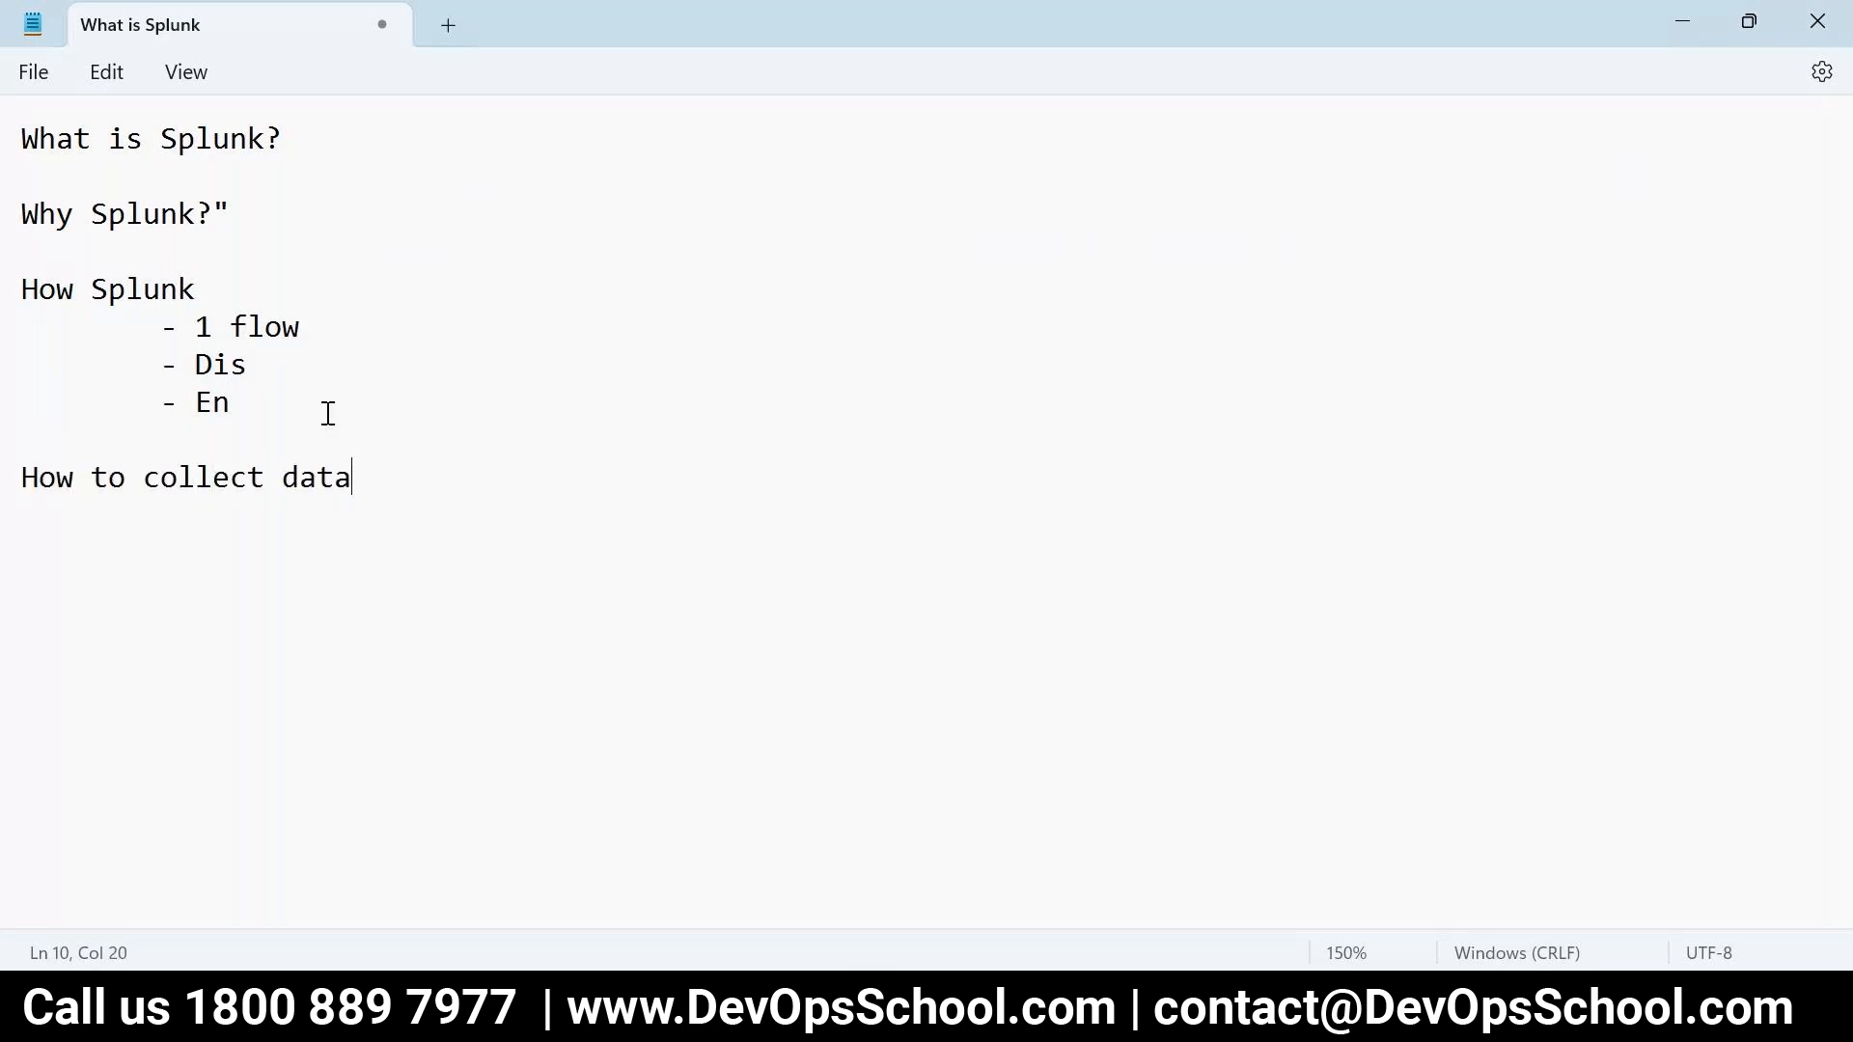
{"action": "type", "text": "?"}
{"action": "key", "text": "Return"}
{"action": "key", "text": "Return"}
- Add the heading 'How to search data - SPL' below the collect data heading
{"action": "left_click_drag", "start_coordinate": [365, 490], "coordinate": [17, 482]}
{"action": "left_click", "coordinate": [570, 508]}
{"action": "key", "text": "Down"}
{"action": "type", "text": "How to s"}
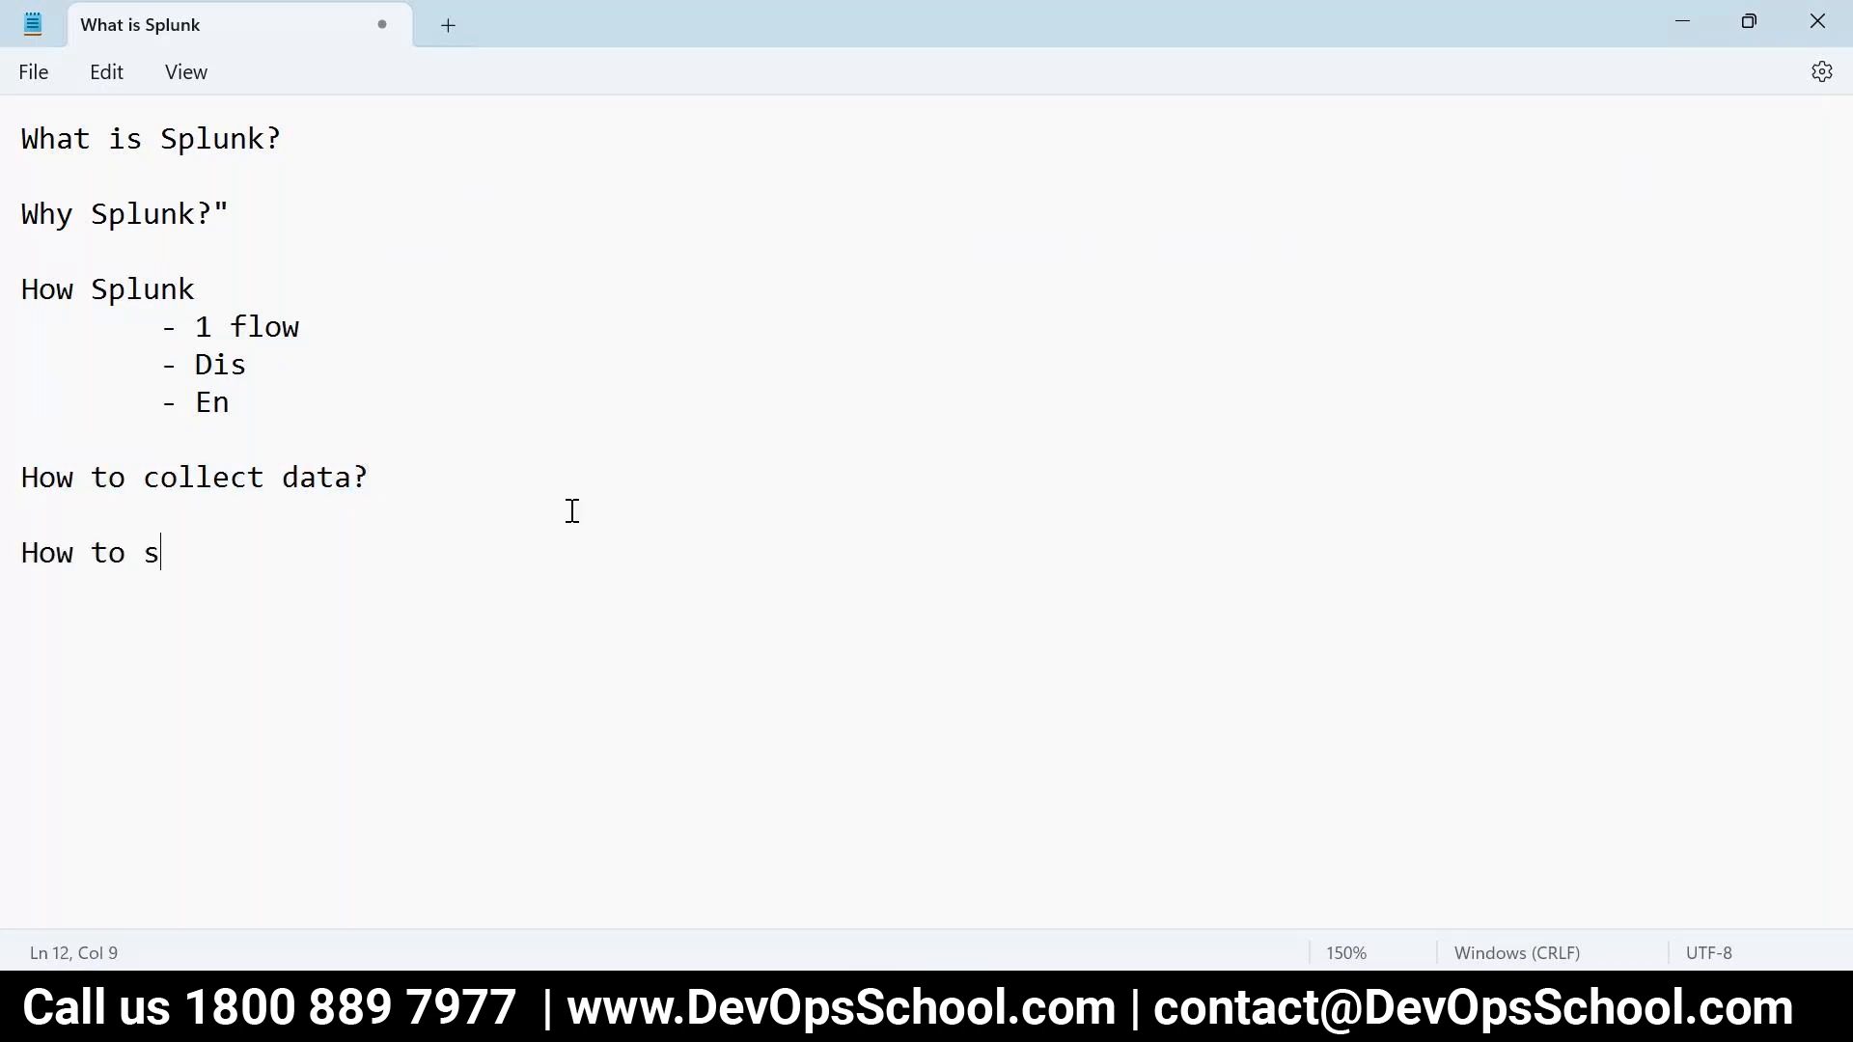
{"action": "type", "text": "earch data"}
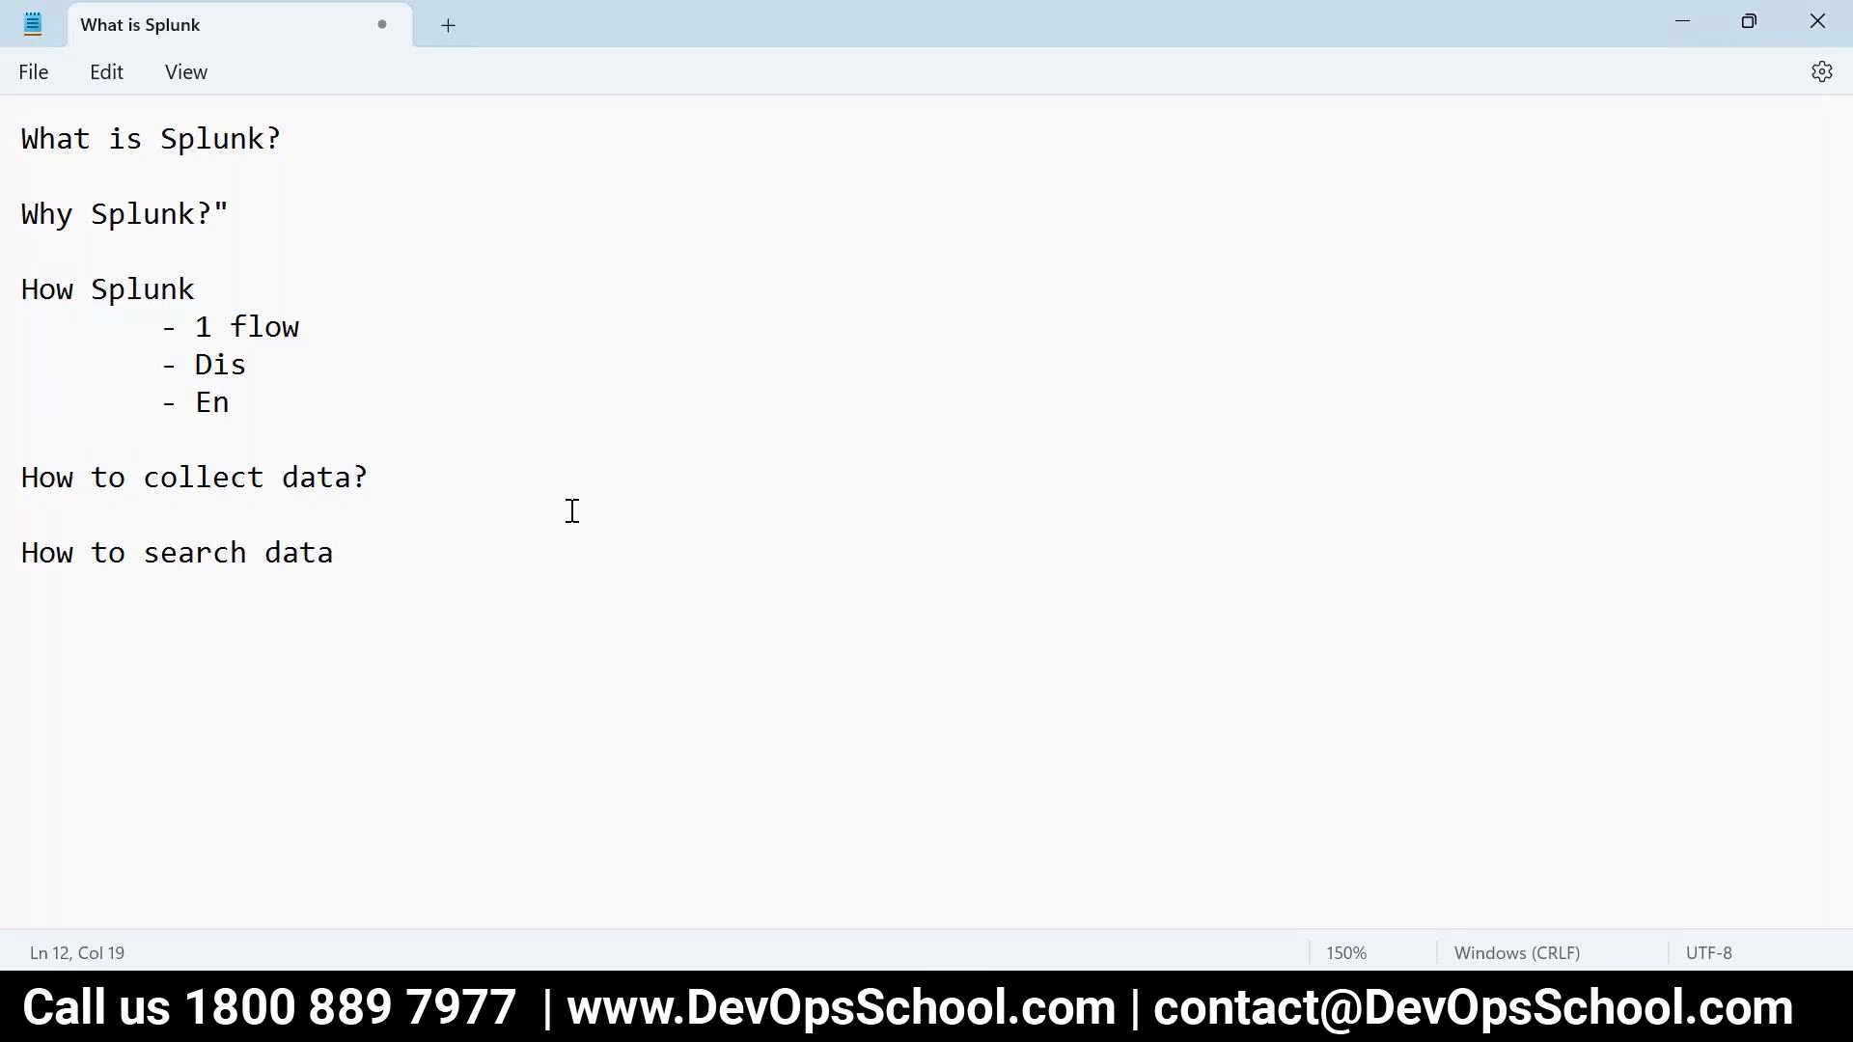
{"action": "type", "text": " - SPL"}
{"action": "key", "text": "Return"}
{"action": "key", "text": "Return"}
{"action": "left_click_drag", "start_coordinate": [425, 554], "coordinate": [8, 552]}
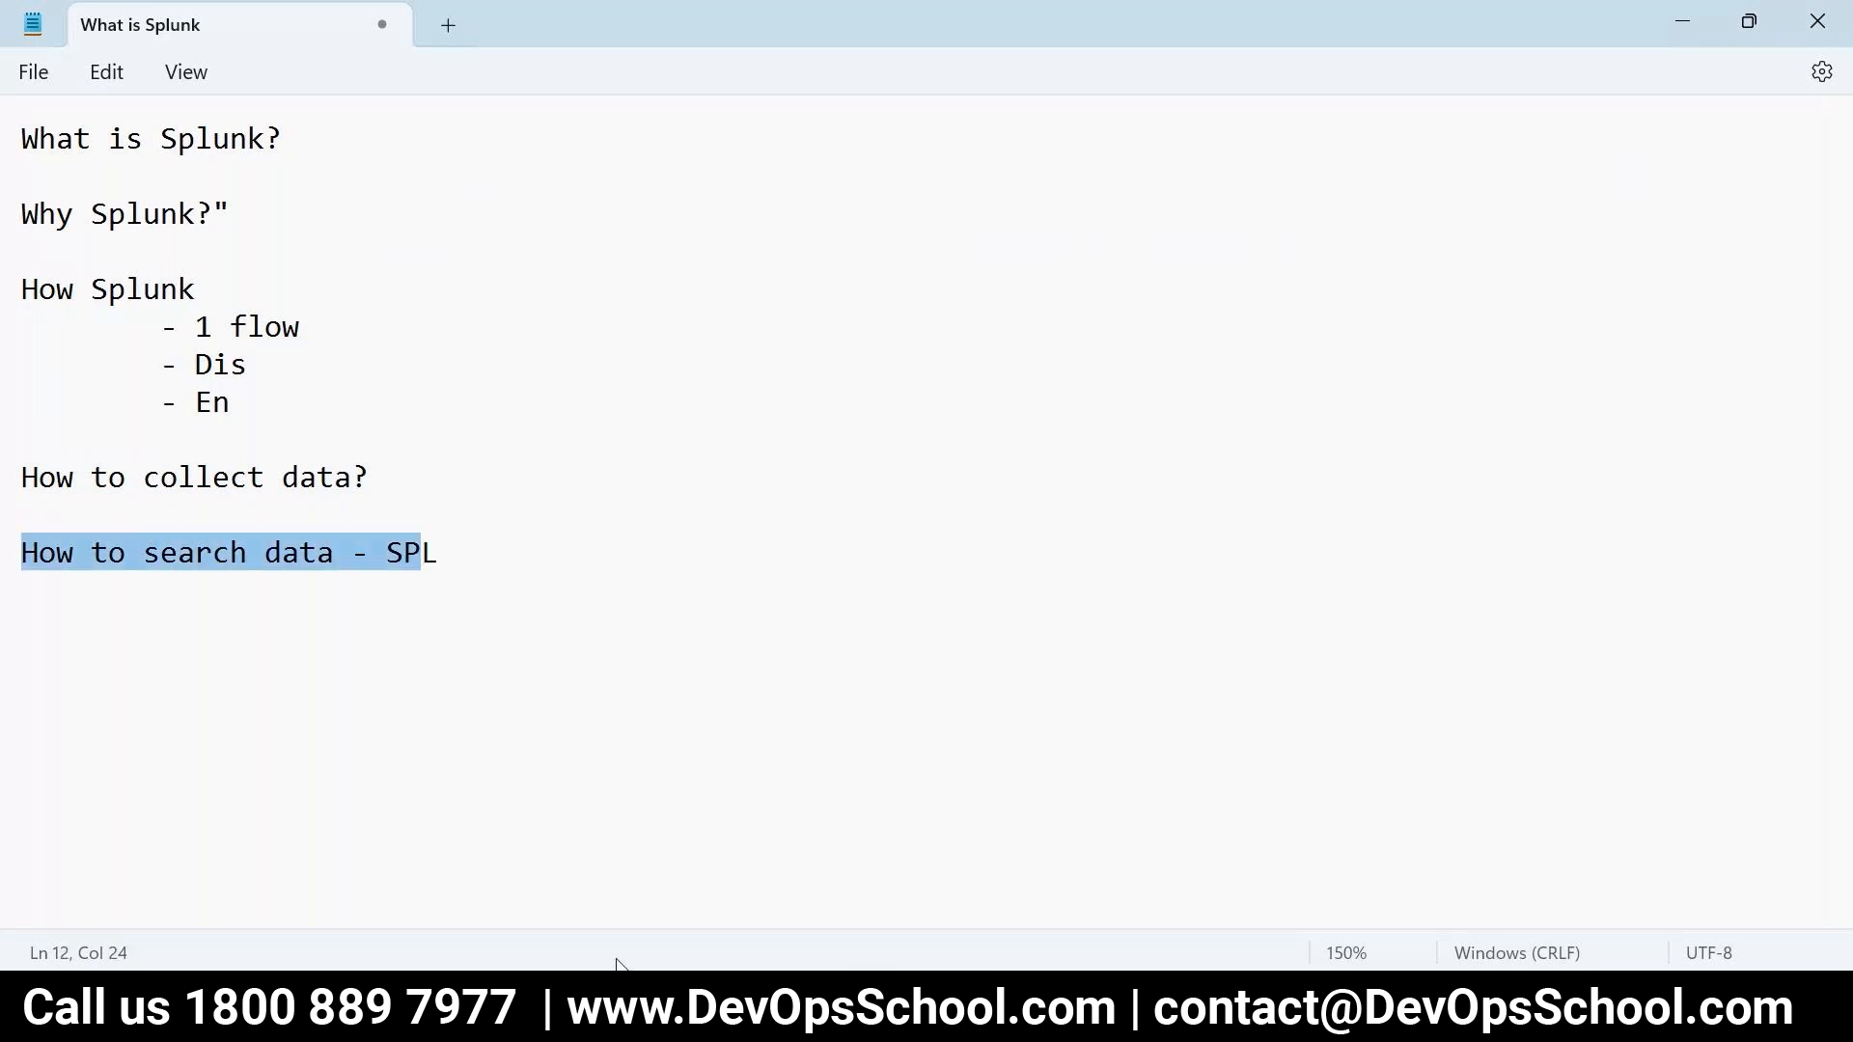
{"action": "mouse_move", "coordinate": [627, 1013]}
{"action": "left_click", "coordinate": [484, 577]}
{"action": "key", "text": "alt"}
{"action": "left_click", "coordinate": [504, 550]}
{"action": "key", "text": "Down"}
{"action": "key", "text": "Down"}
- Add headings Reports, Alert and Dashboard, then return to Splunk's Add Data page
{"action": "type", "text": "Reports"}
{"action": "key", "text": "Return"}
{"action": "key", "text": "Return"}
{"action": "type", "text": "Alert"}
{"action": "key", "text": "Return"}
{"action": "key", "text": "Return"}
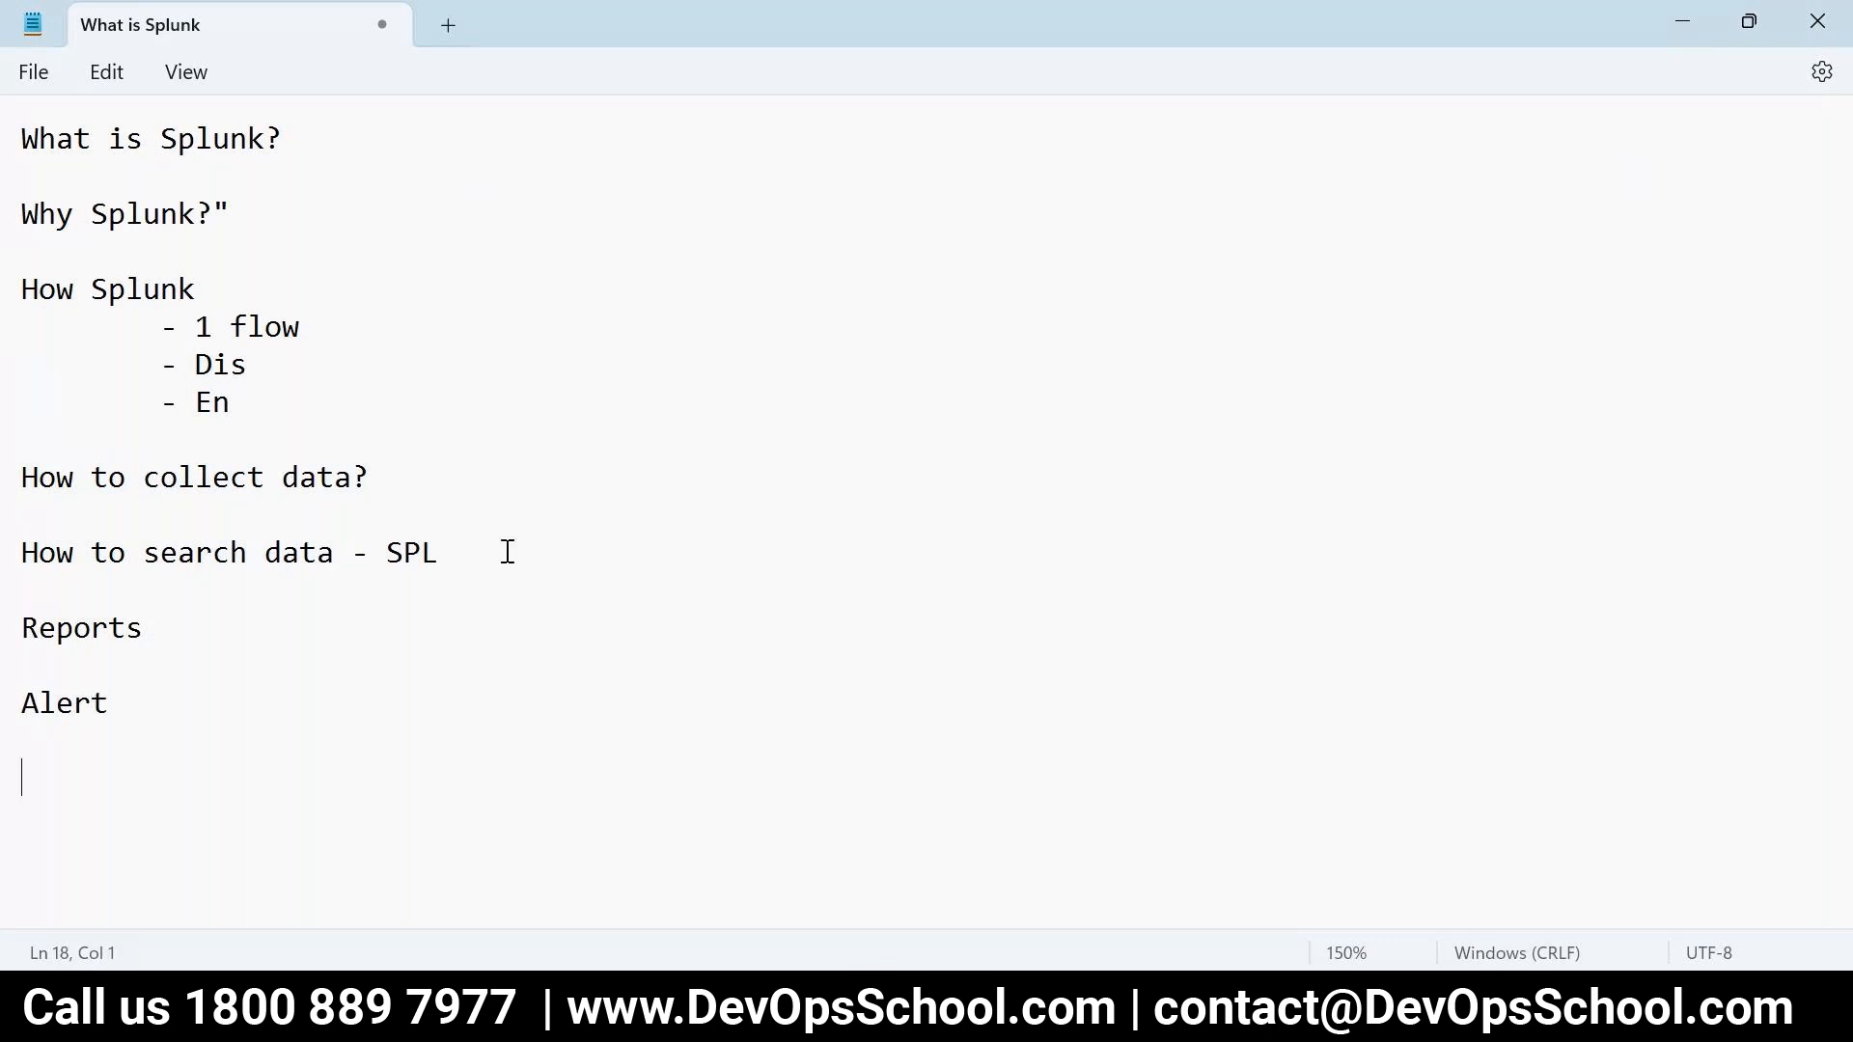
{"action": "type", "text": "Dashboard"}
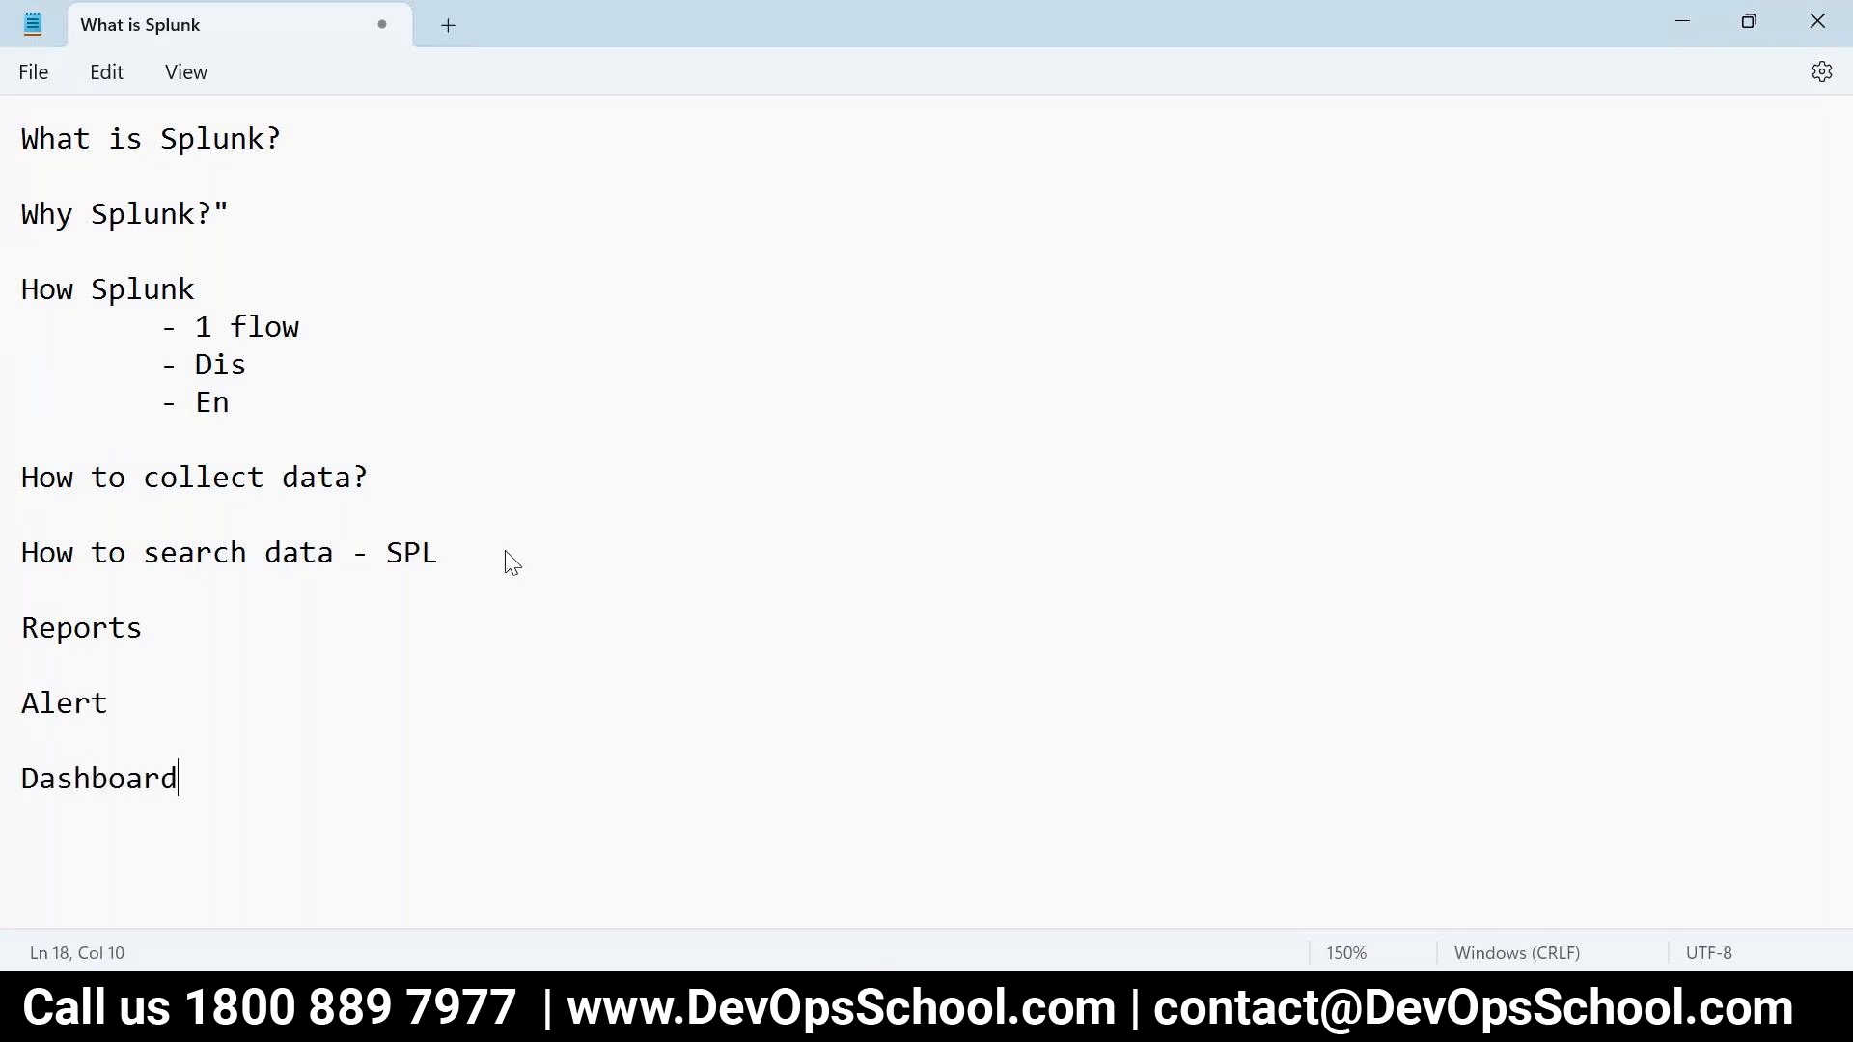
{"action": "left_click_drag", "start_coordinate": [298, 852], "coordinate": [21, 539]}
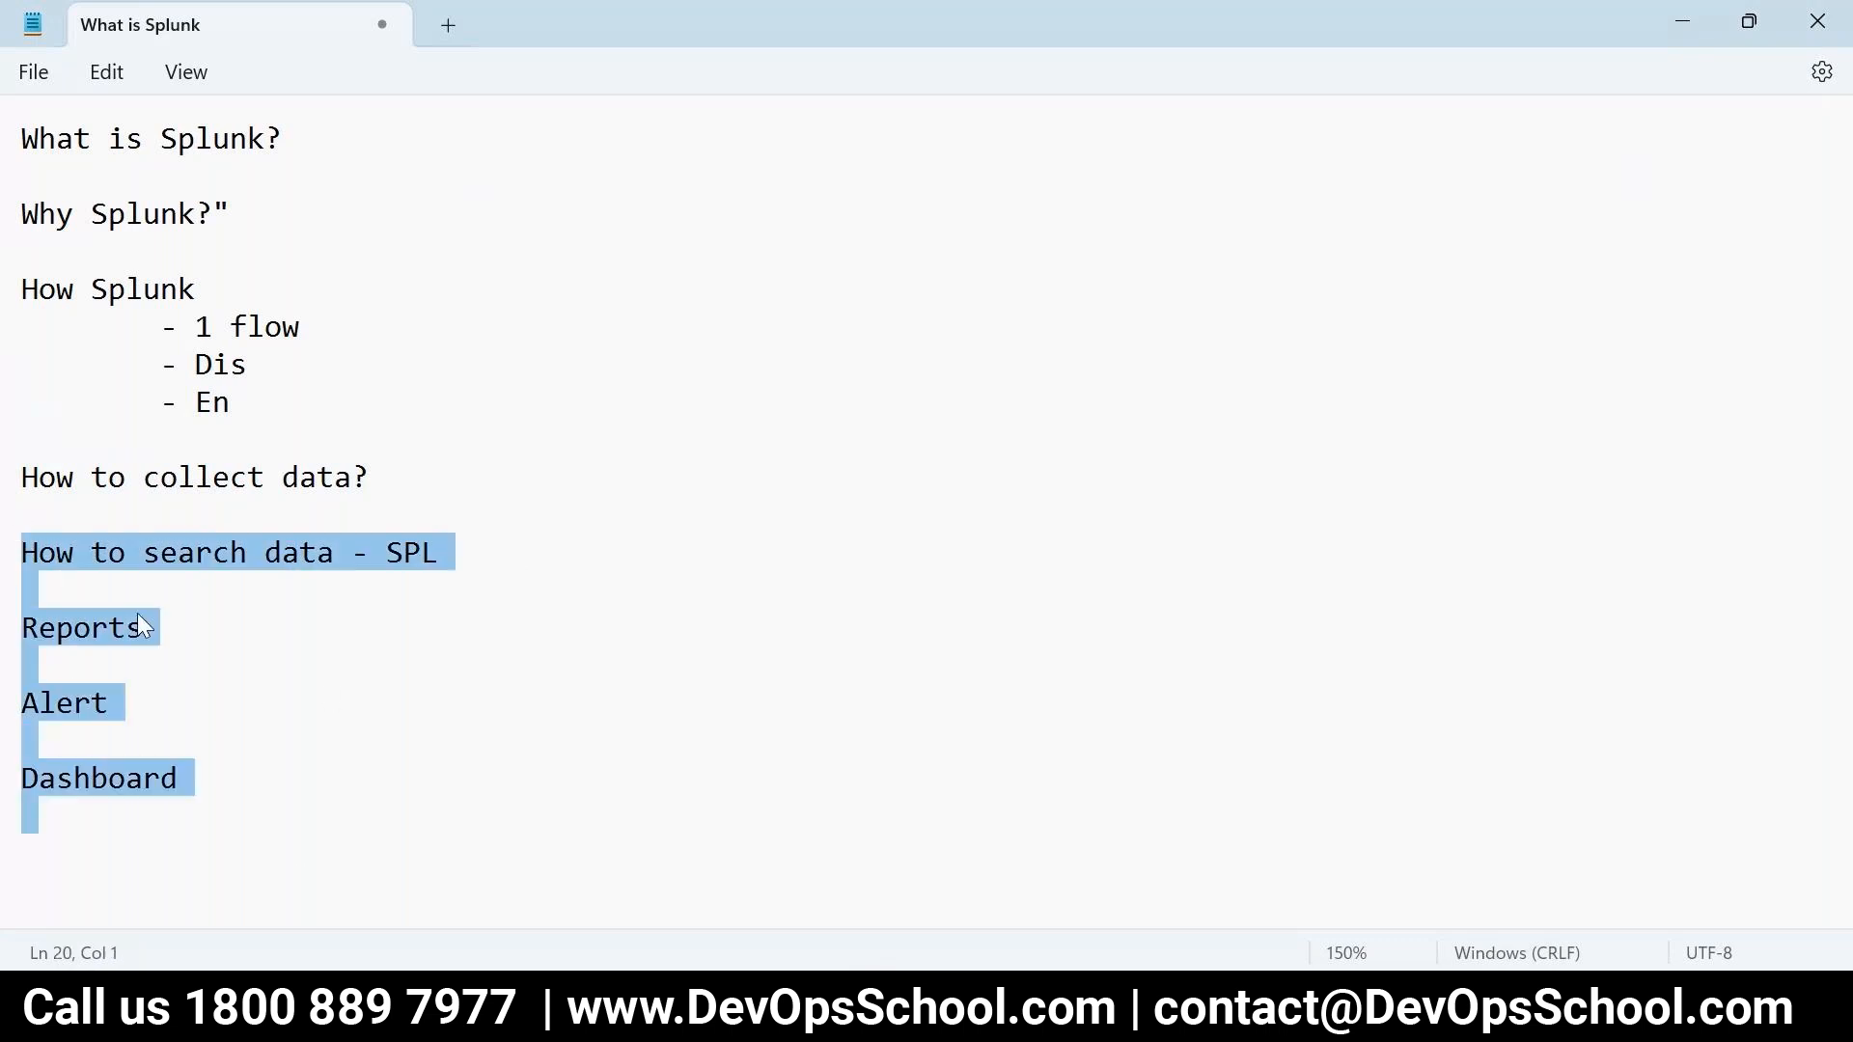
{"action": "left_click", "coordinate": [590, 1006]}
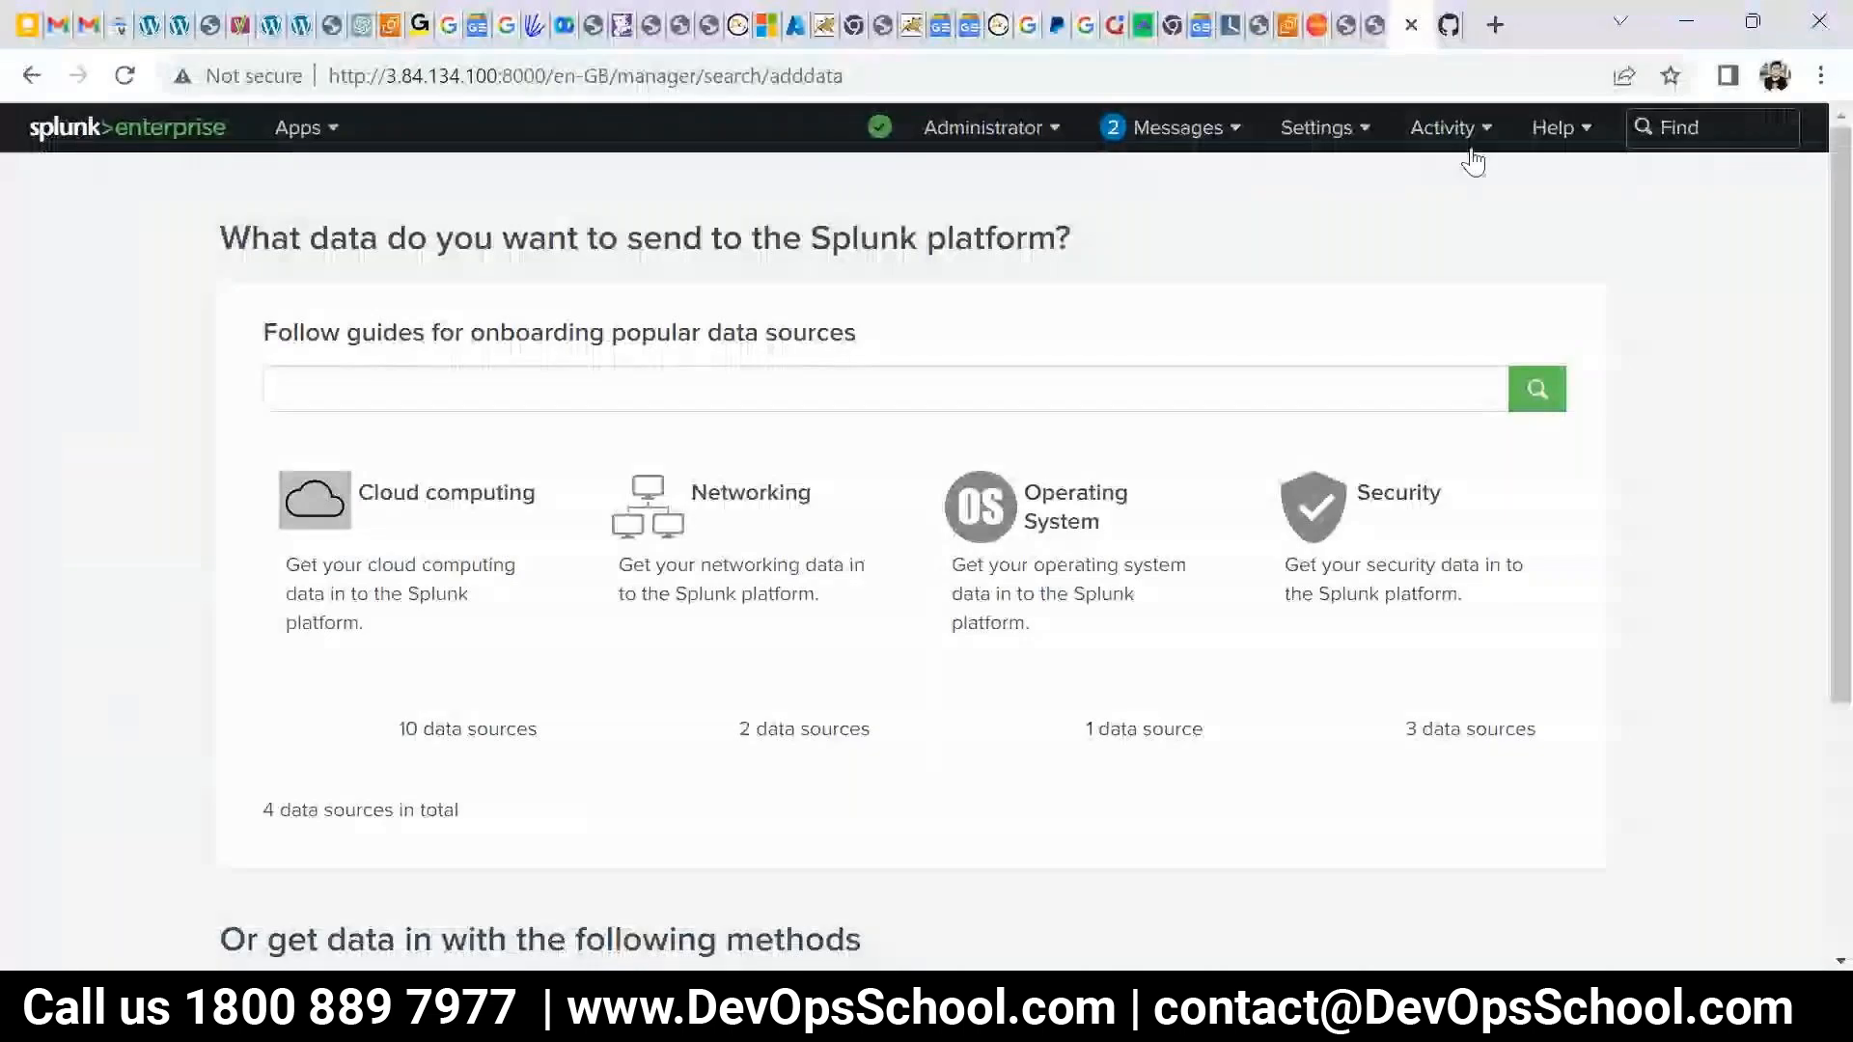
- View the Splunk Settings menu, then go back to the What is Splunk outline
{"action": "left_click", "coordinate": [1320, 129]}
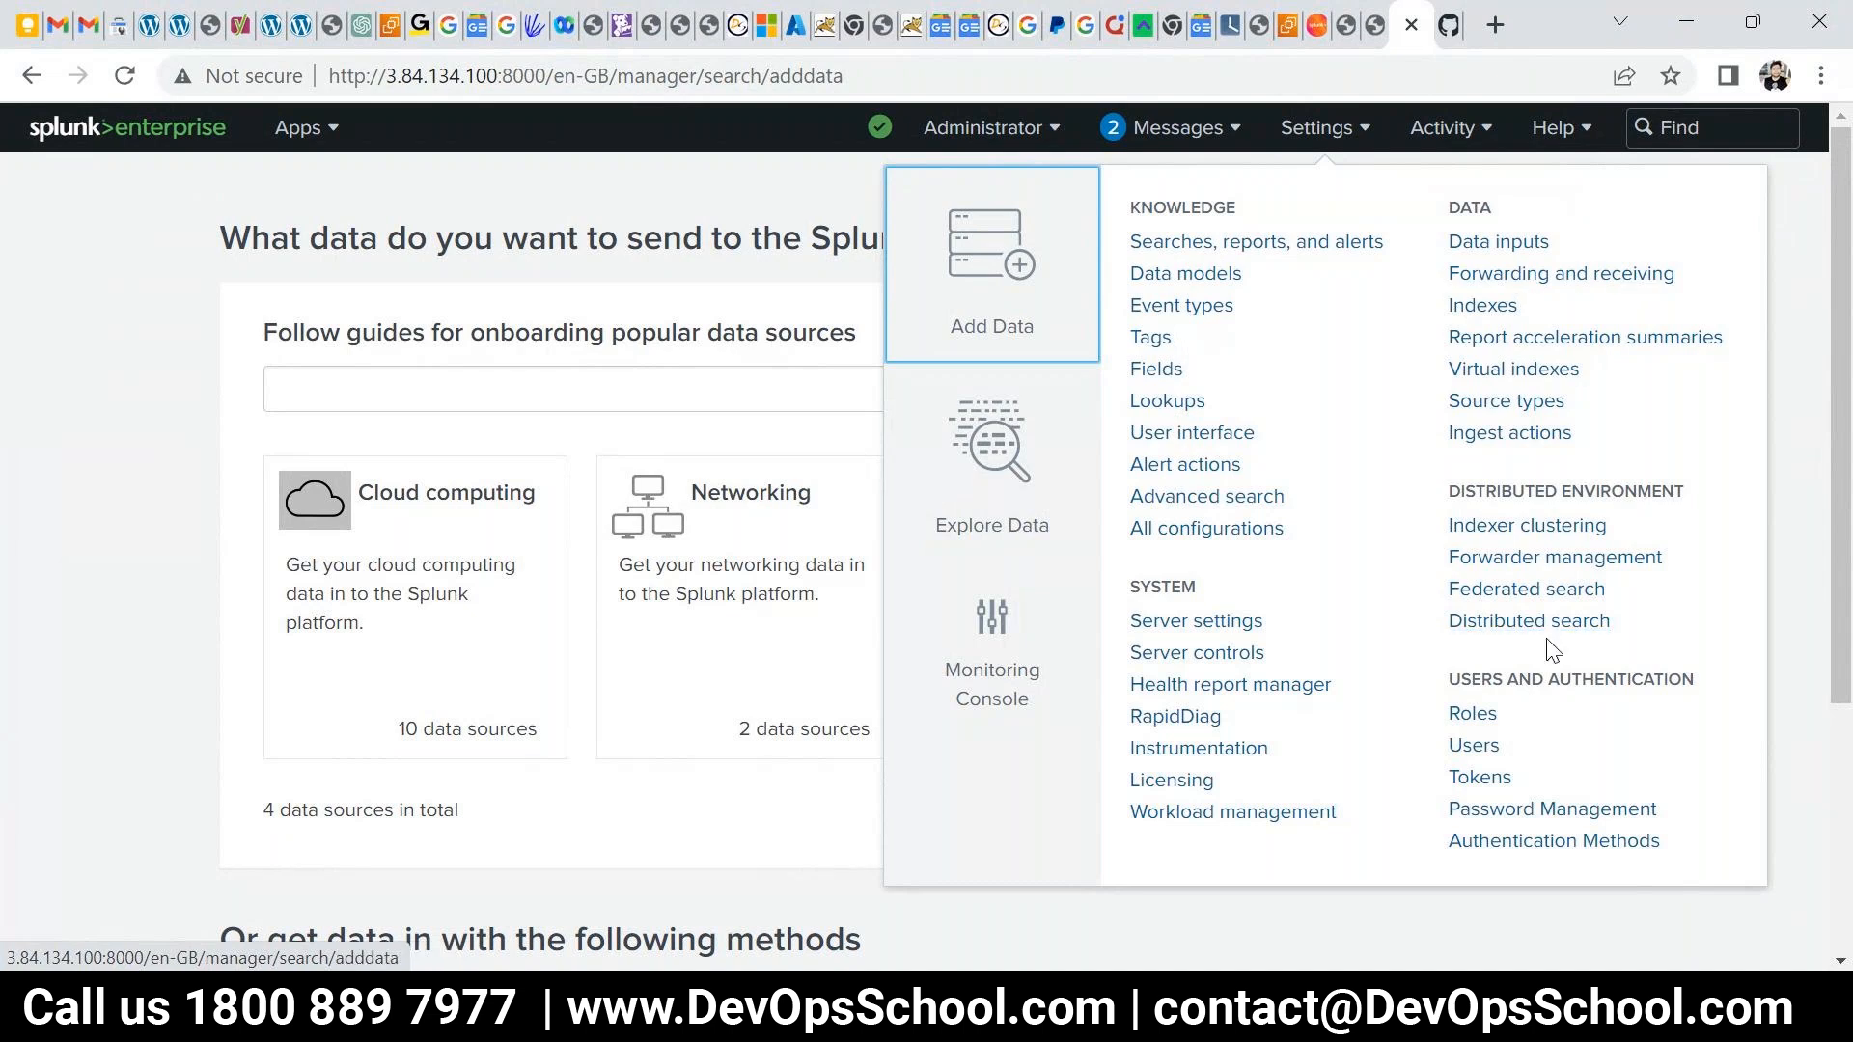
{"action": "key", "text": "alt+Tab"}
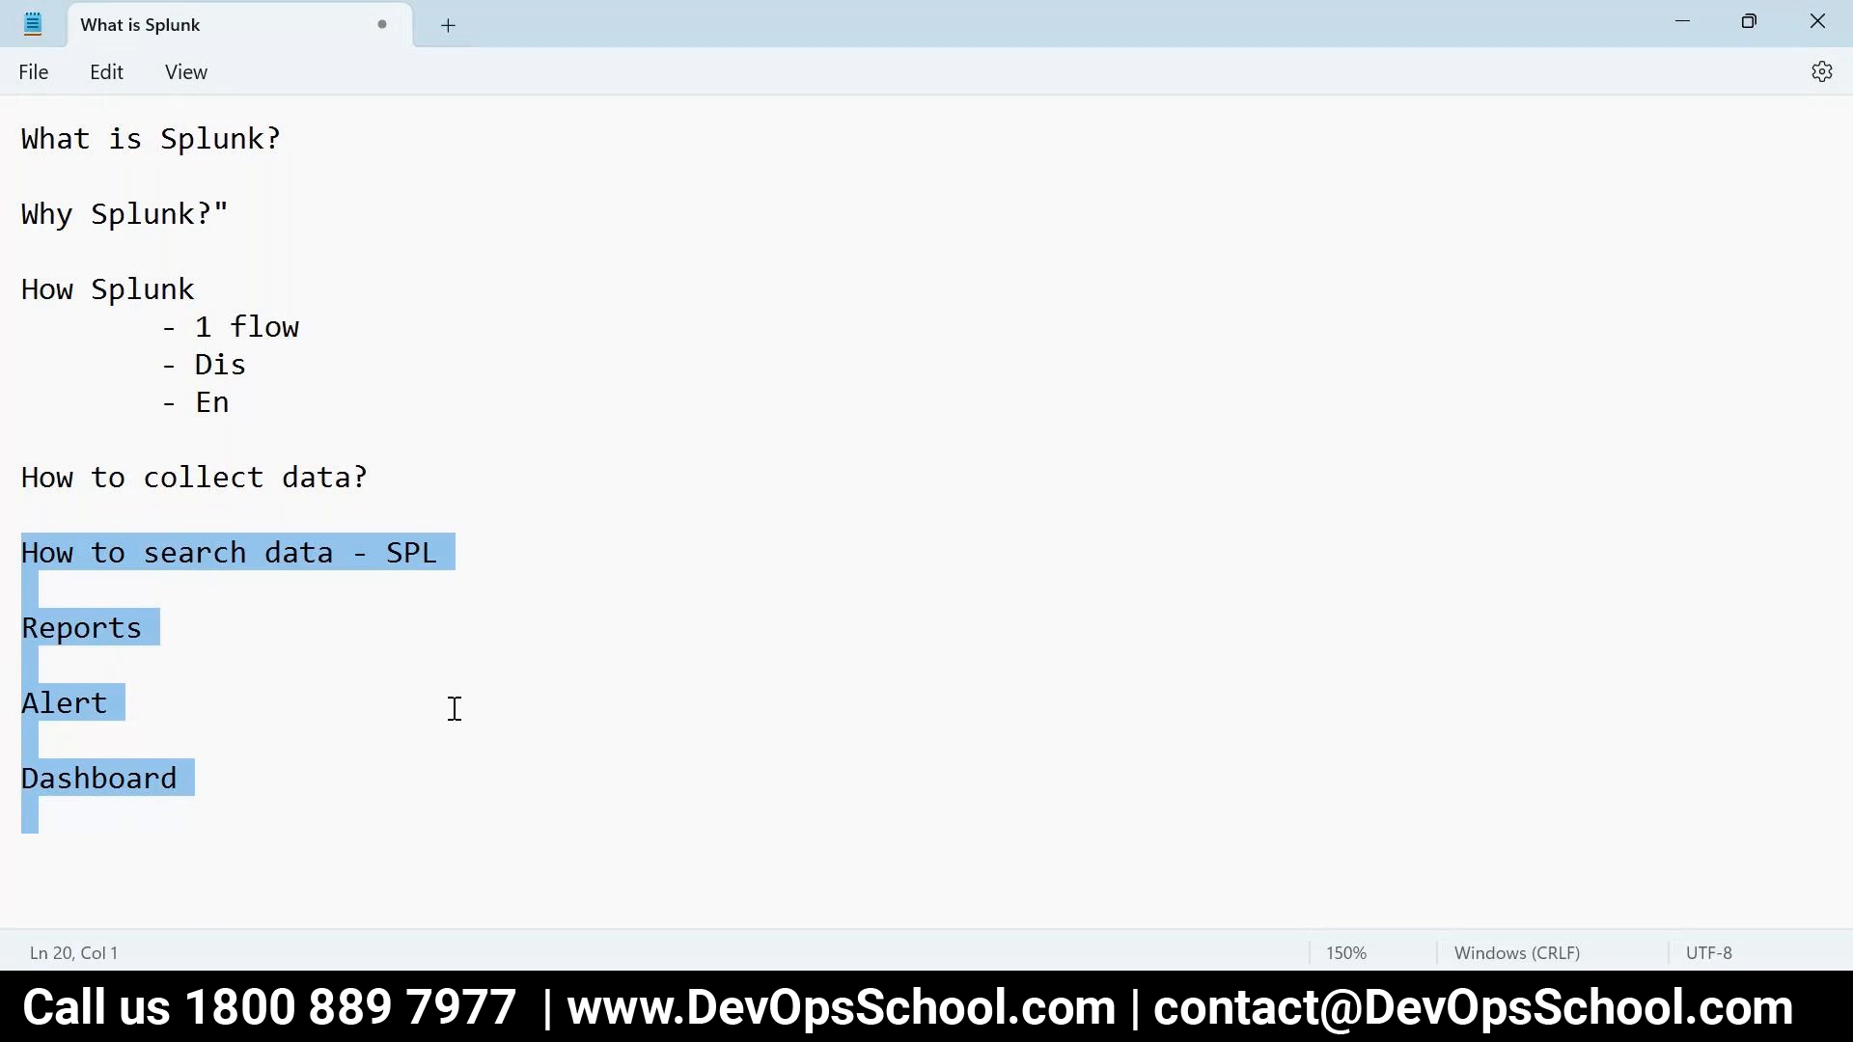
- Under 'How to collect data?', add an indented bullet on known log tools ending with Splunk
{"action": "left_click_drag", "start_coordinate": [372, 482], "coordinate": [17, 472]}
{"action": "left_click", "coordinate": [395, 463]}
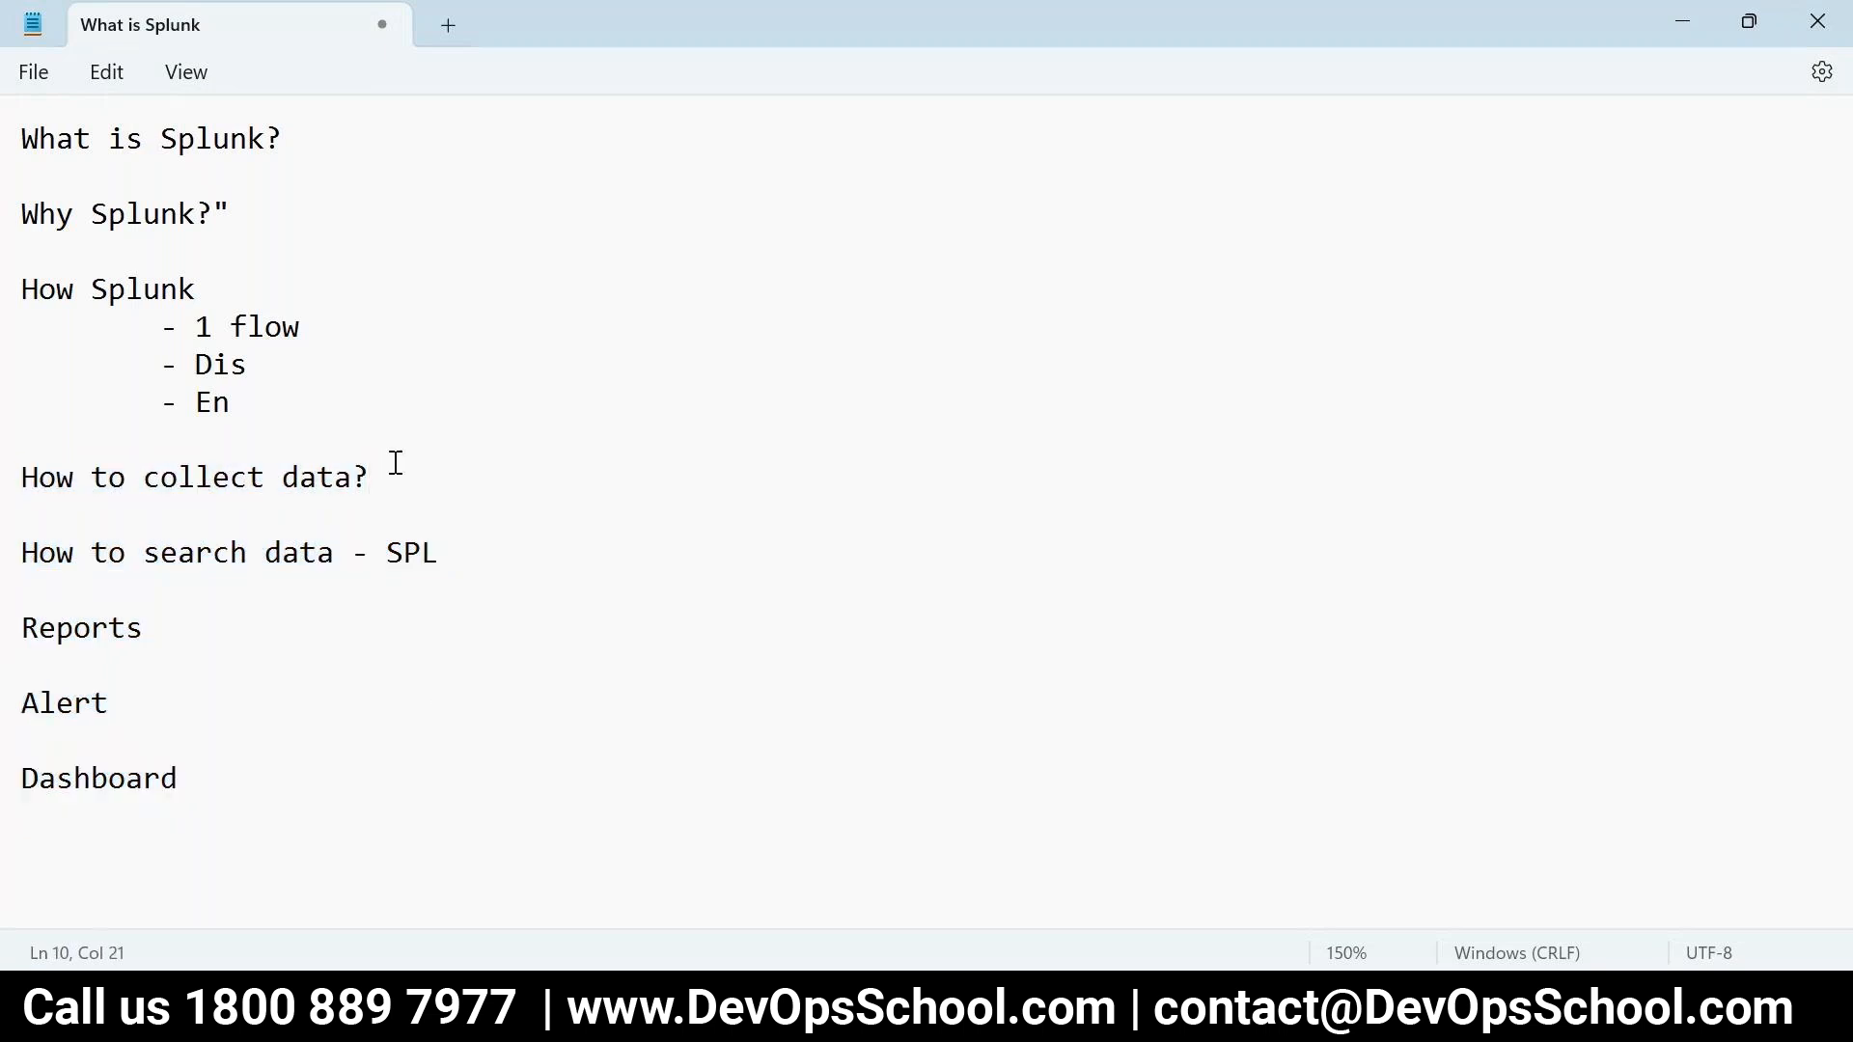
{"action": "key", "text": "Return"}
{"action": "key", "text": "Tab"}
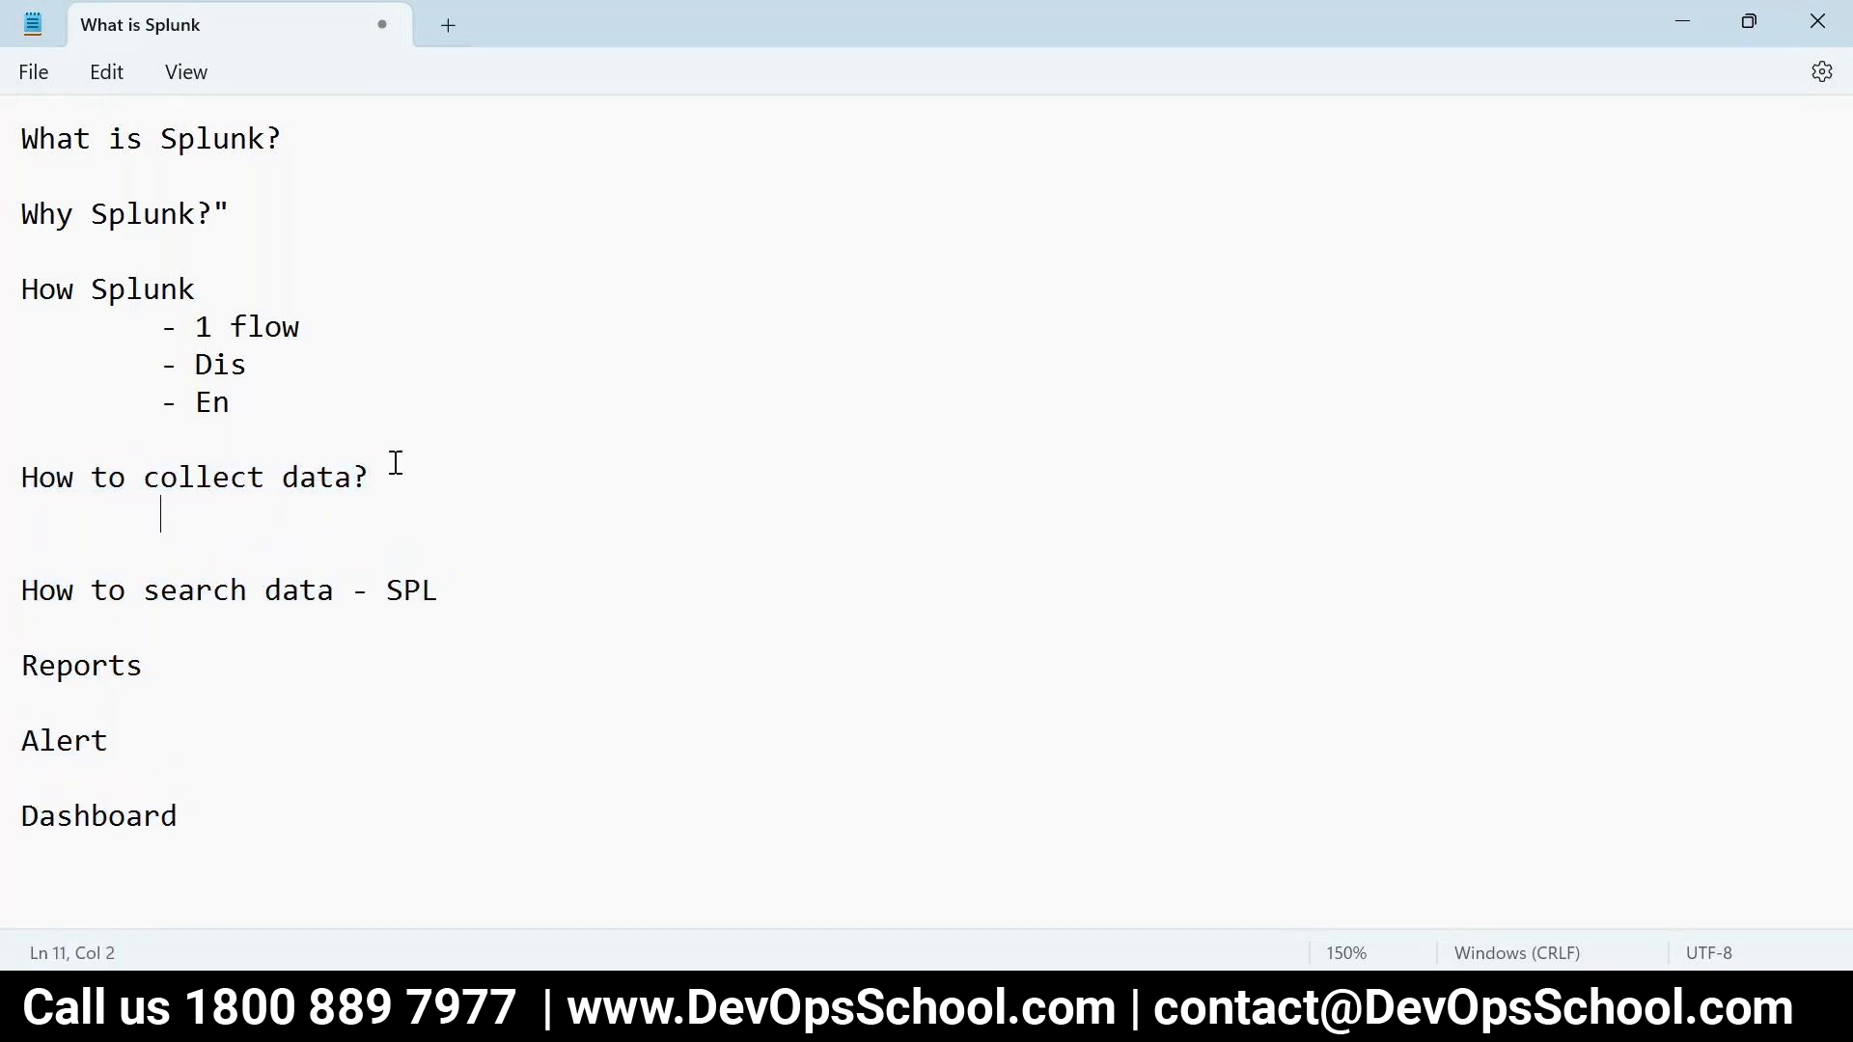
{"action": "type", "text": "- Any Tools "}
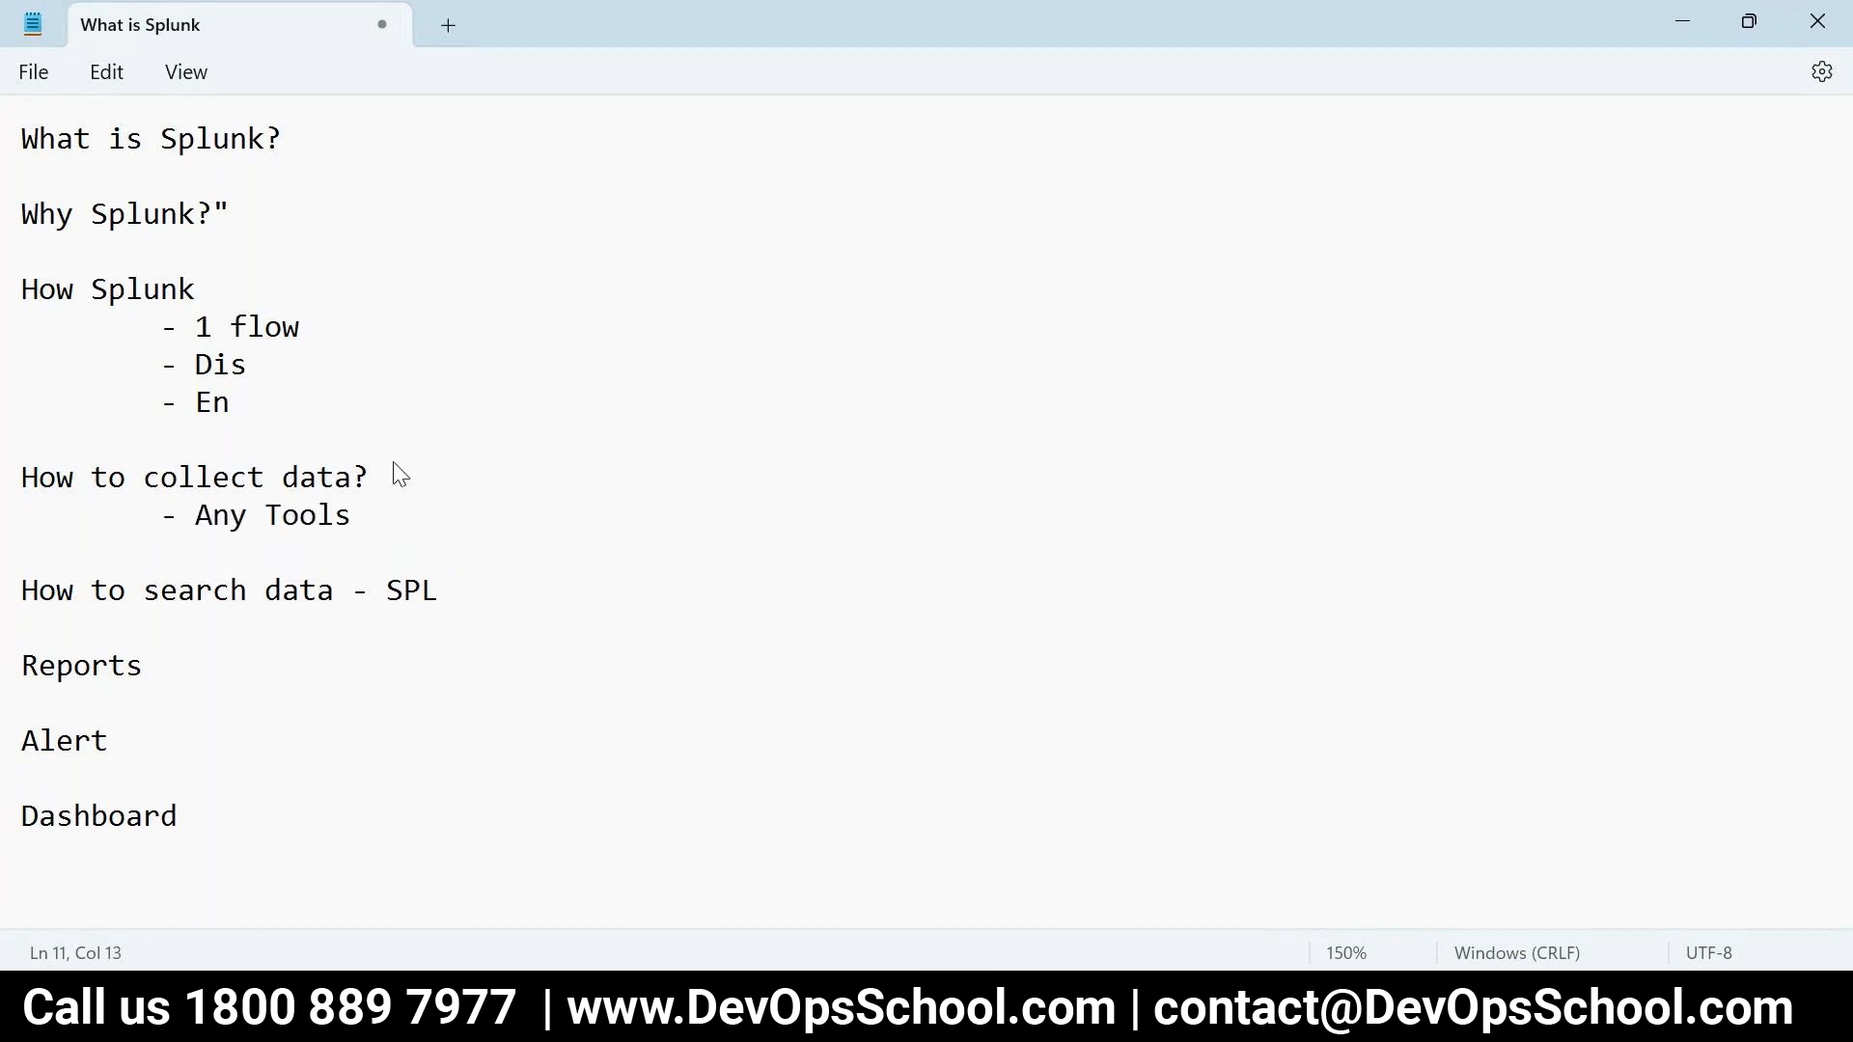
{"action": "type", "text": "W"}
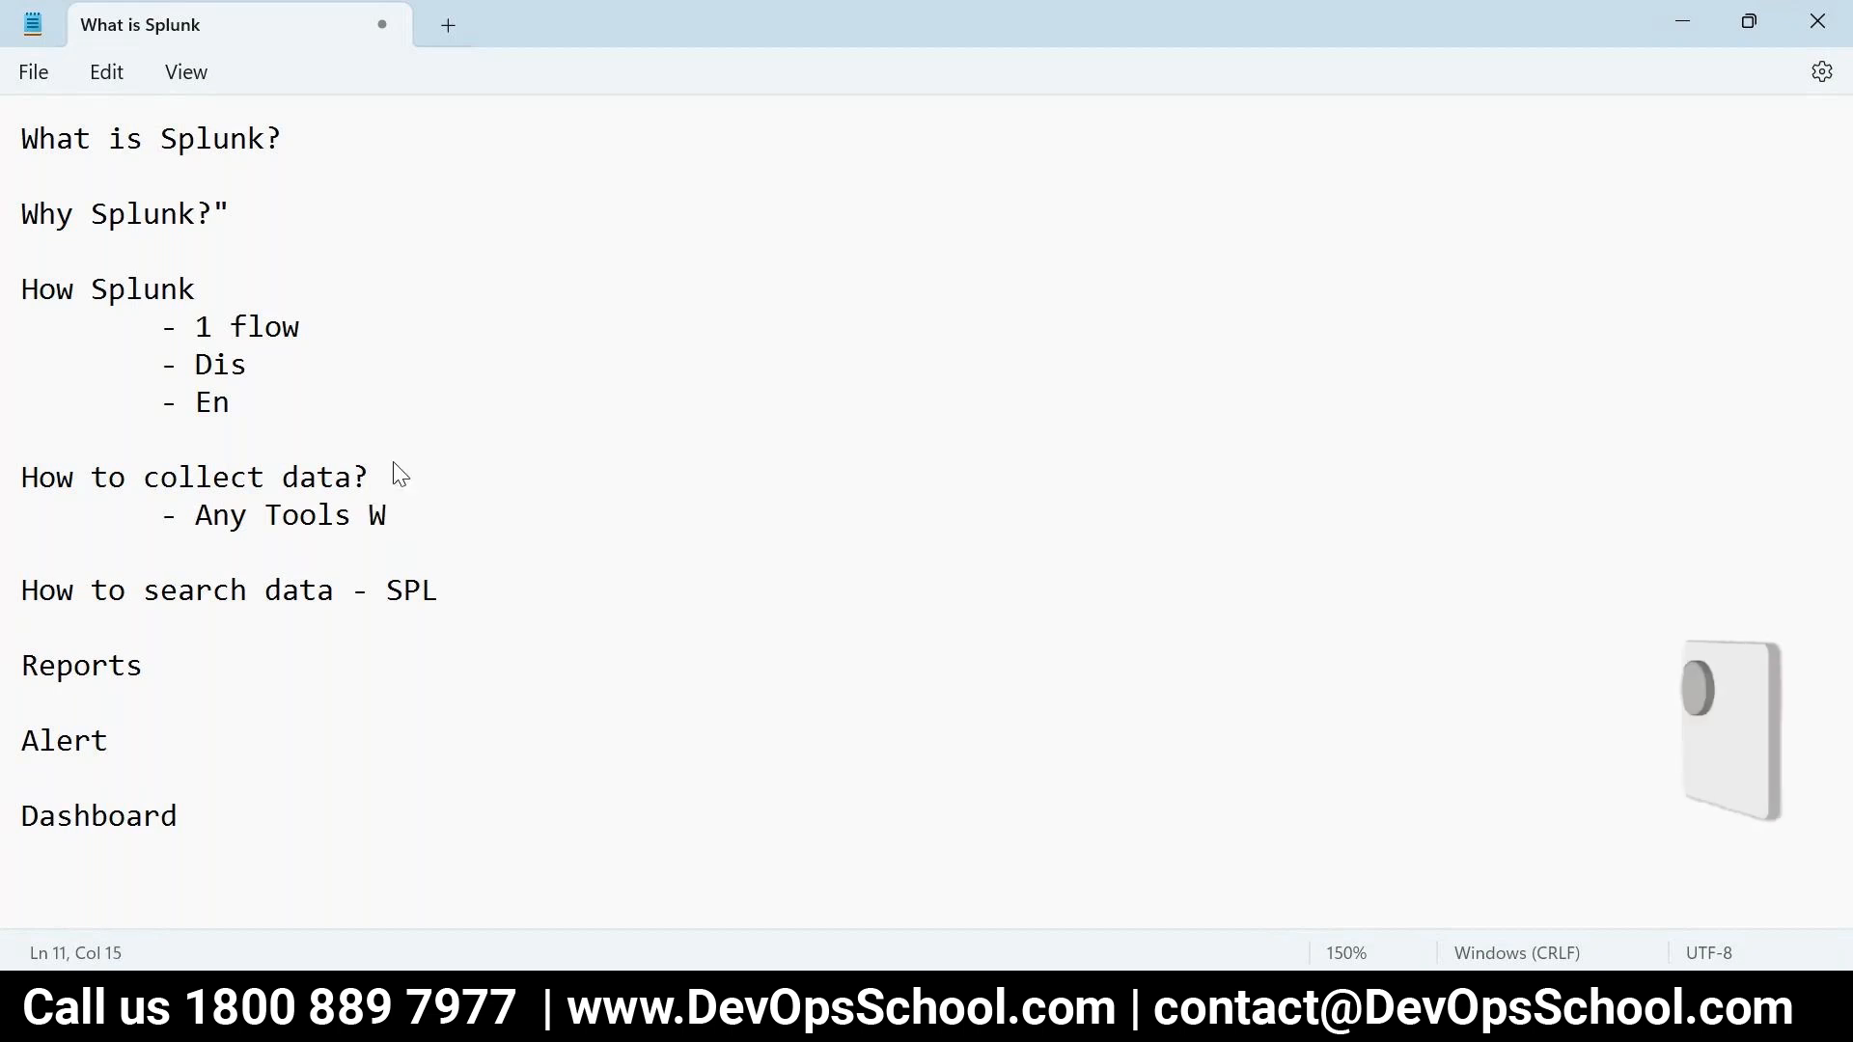
{"action": "type", "text": "hich is kn"}
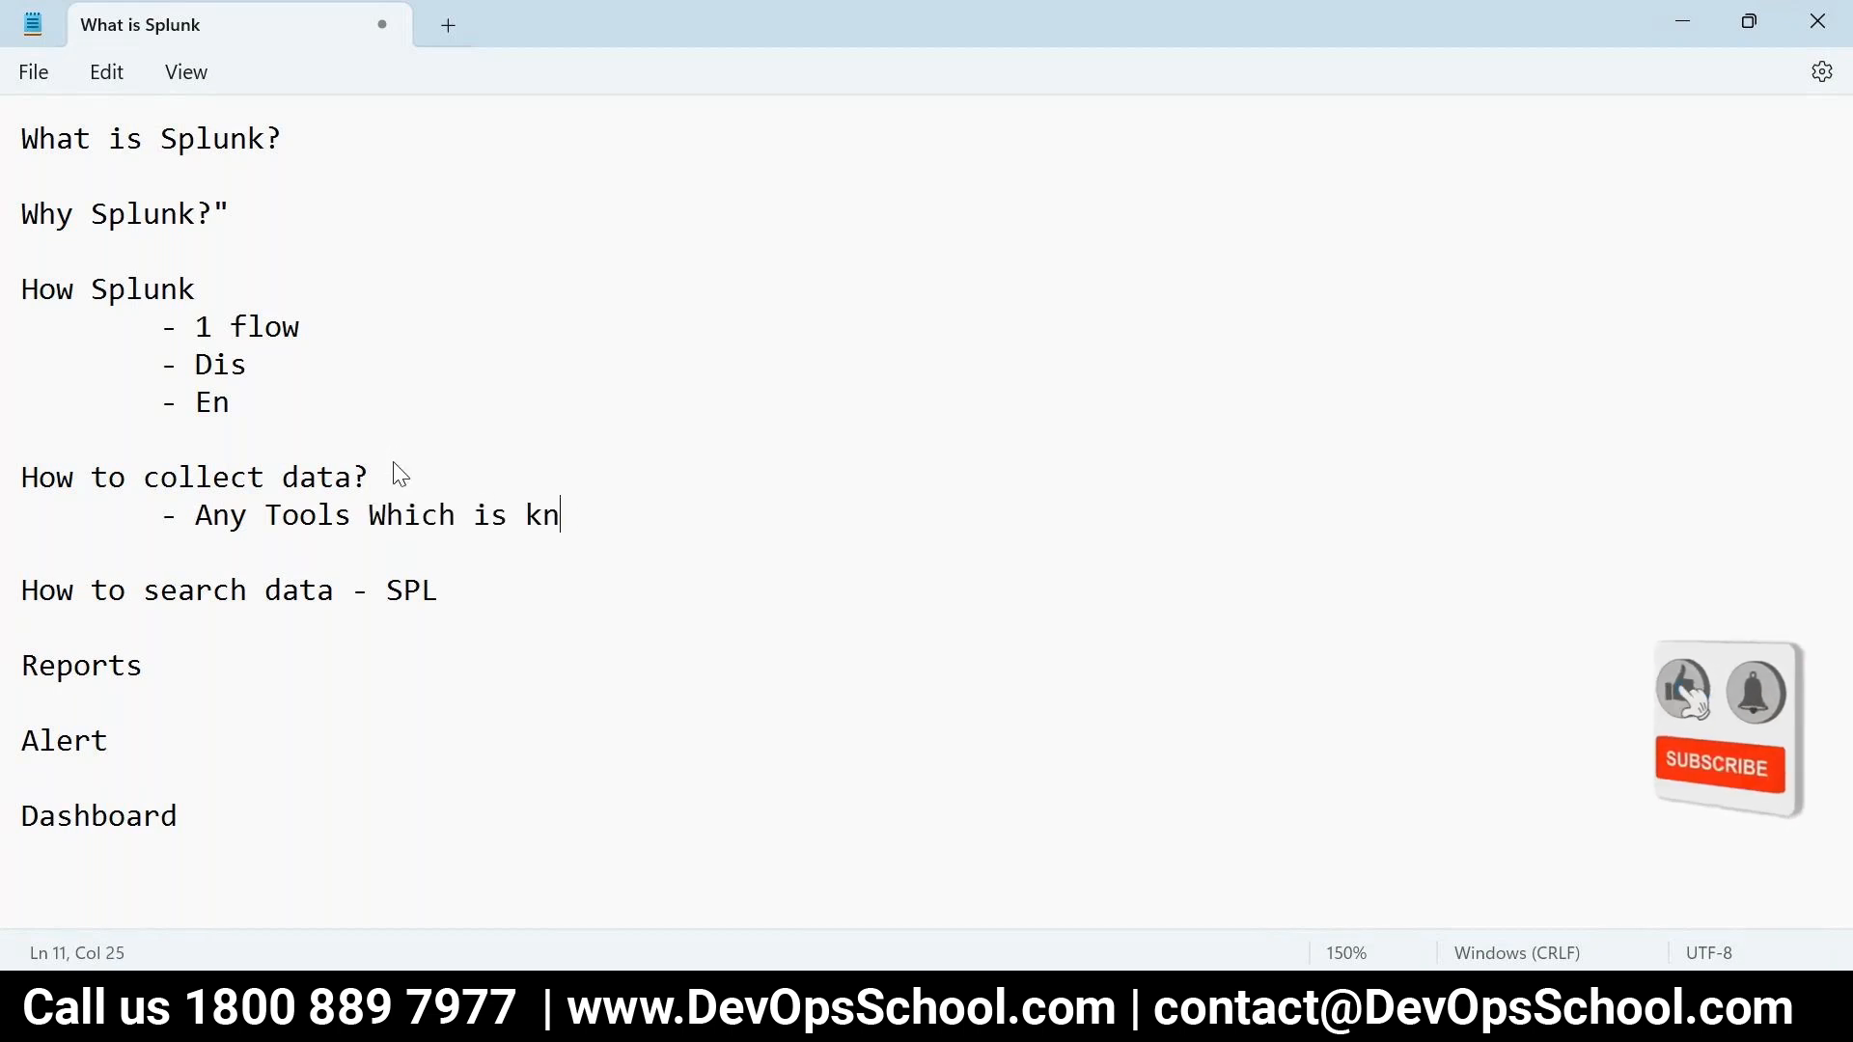
{"action": "type", "text": "own --?"}
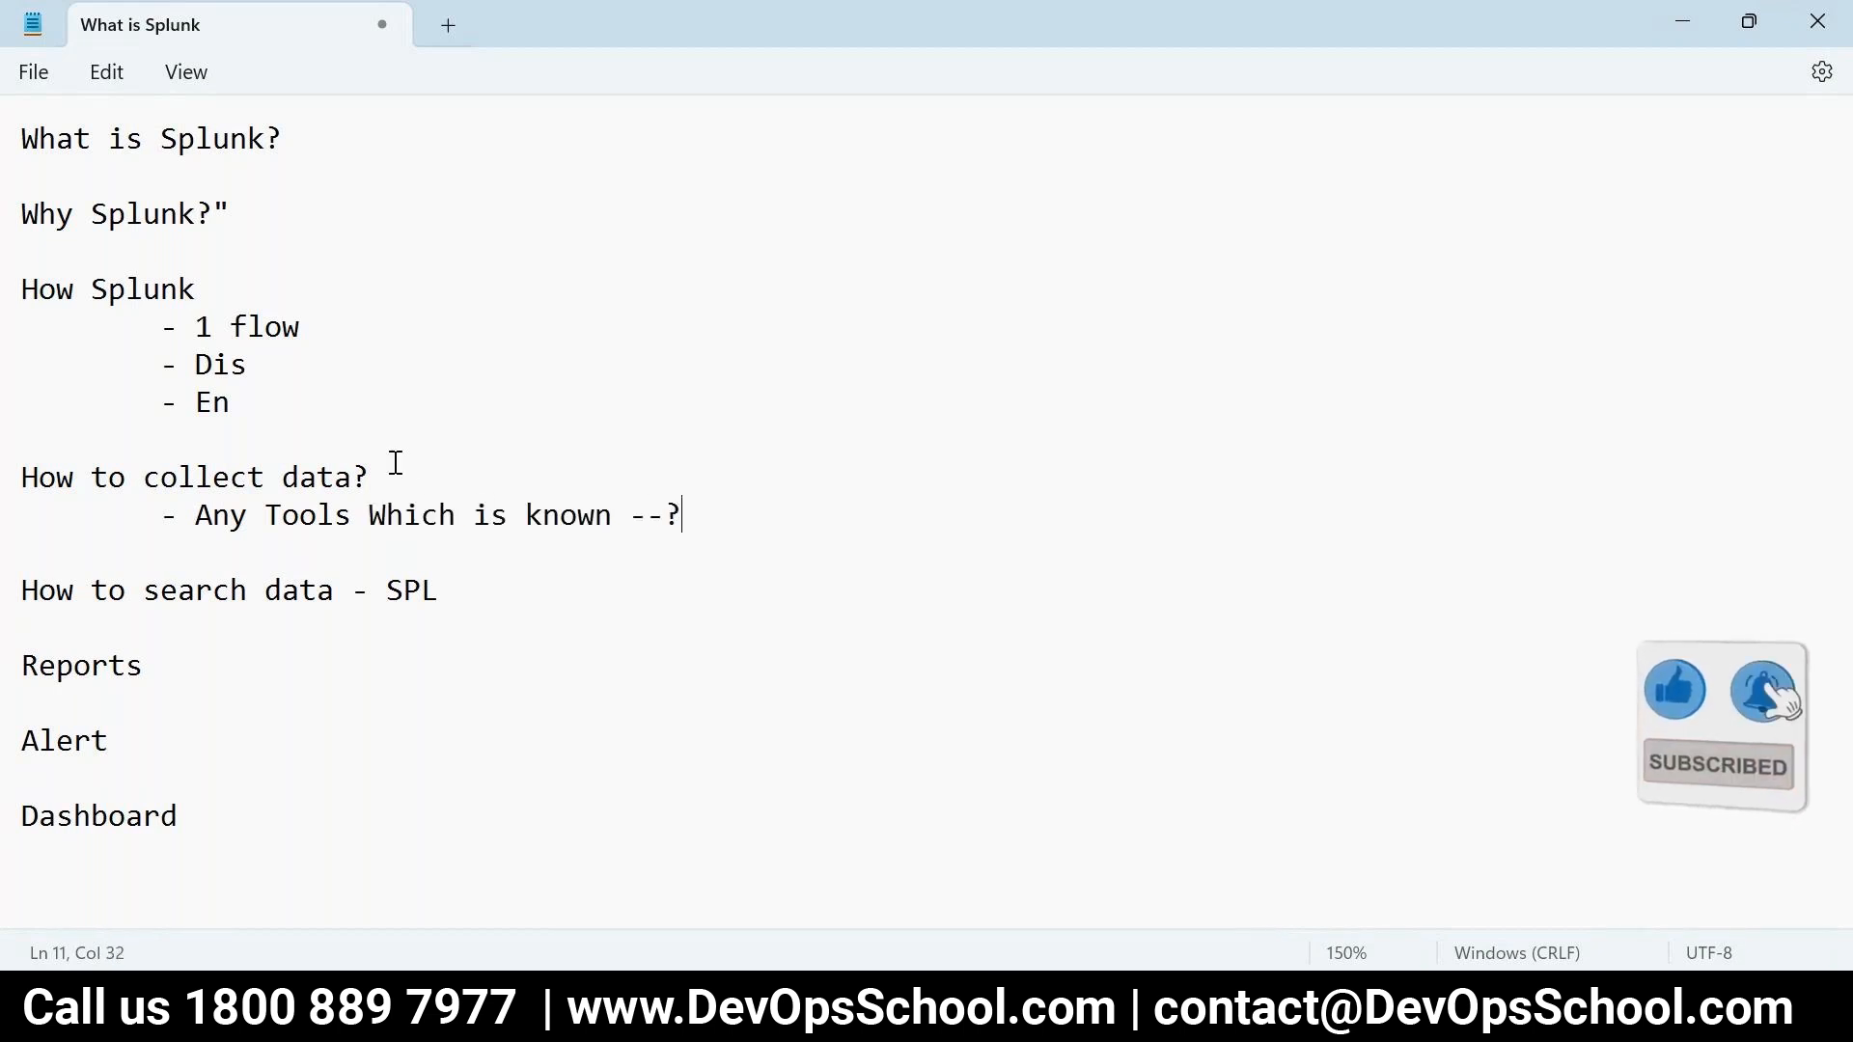
{"action": "type", "text": " Log -- PPl"}
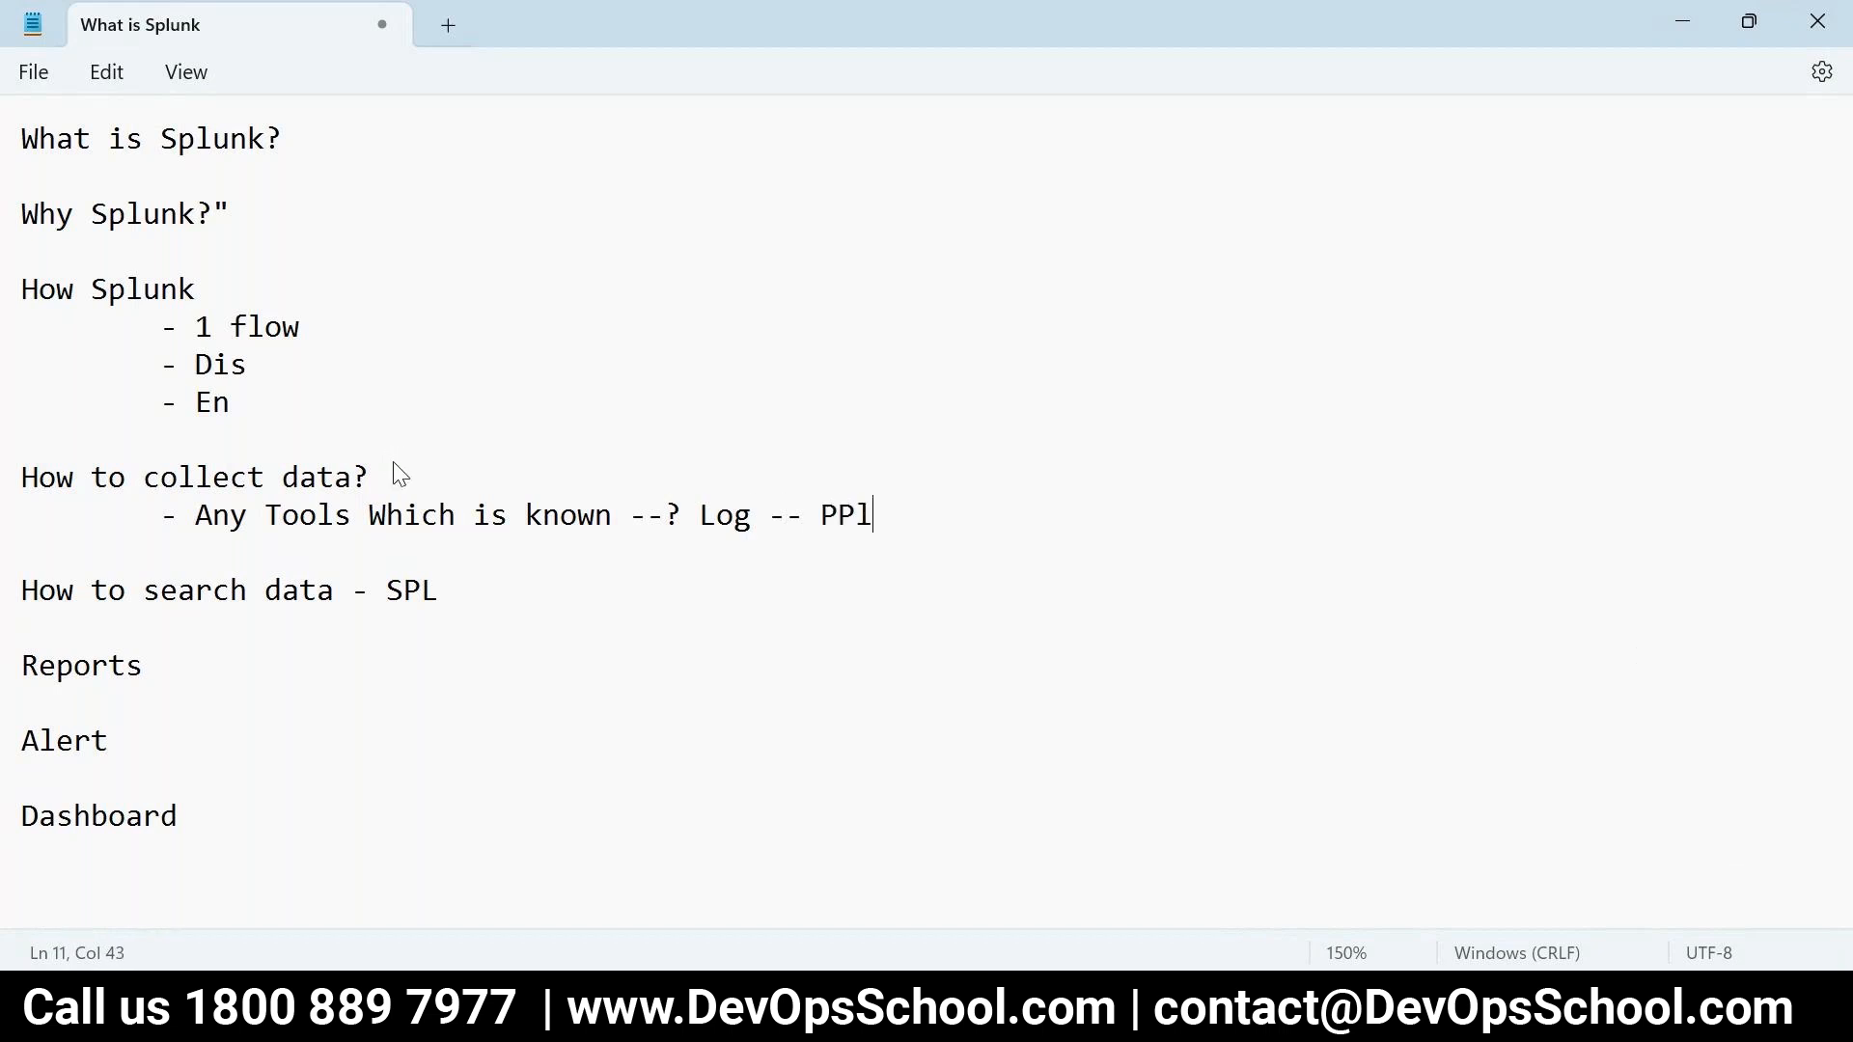
{"action": "key", "text": "BackSpace"}
{"action": "key", "text": "BackSpace"}
{"action": "key", "text": "BackSpace"}
{"action": "type", "text": "Splunk"}
- Add another indented bullet 'US --> S -> Par --> Store'
{"action": "key", "text": "Return"}
{"action": "key", "text": "Tab"}
{"action": "type", "text": "-"}
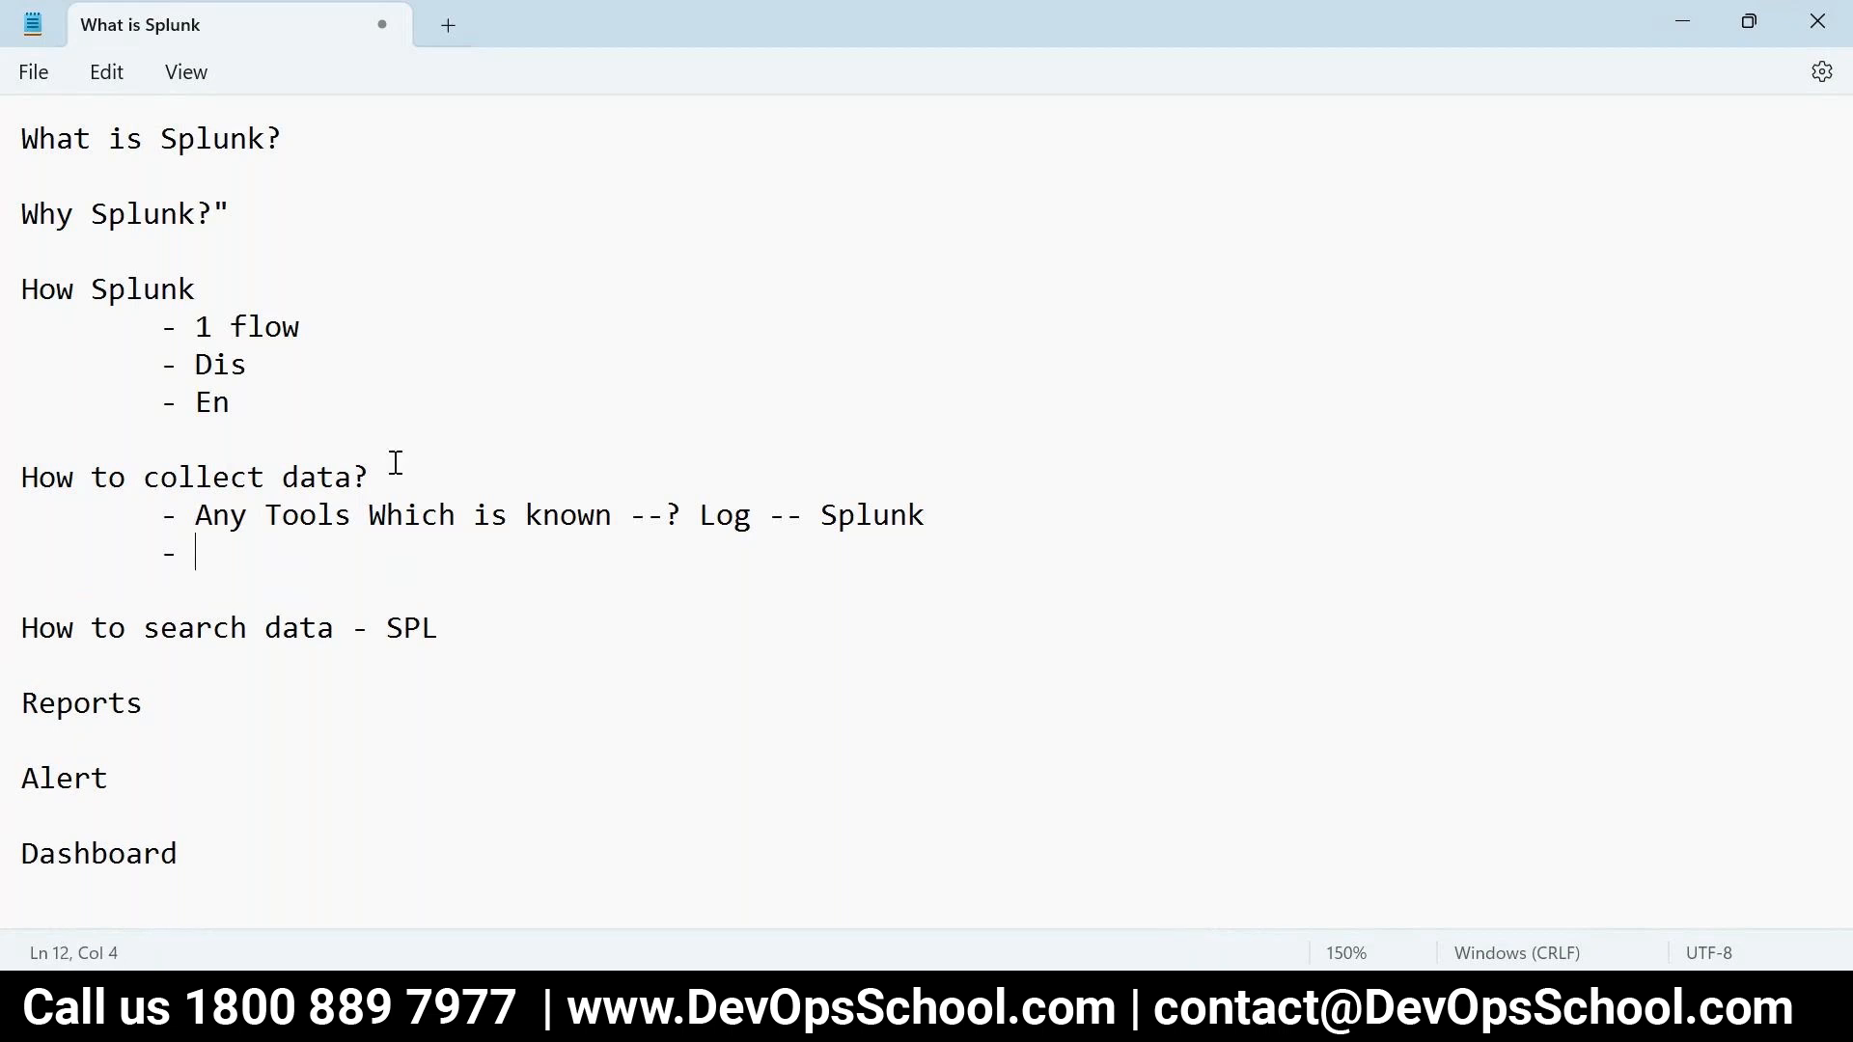
{"action": "left_click_drag", "start_coordinate": [985, 537], "coordinate": [545, 522]}
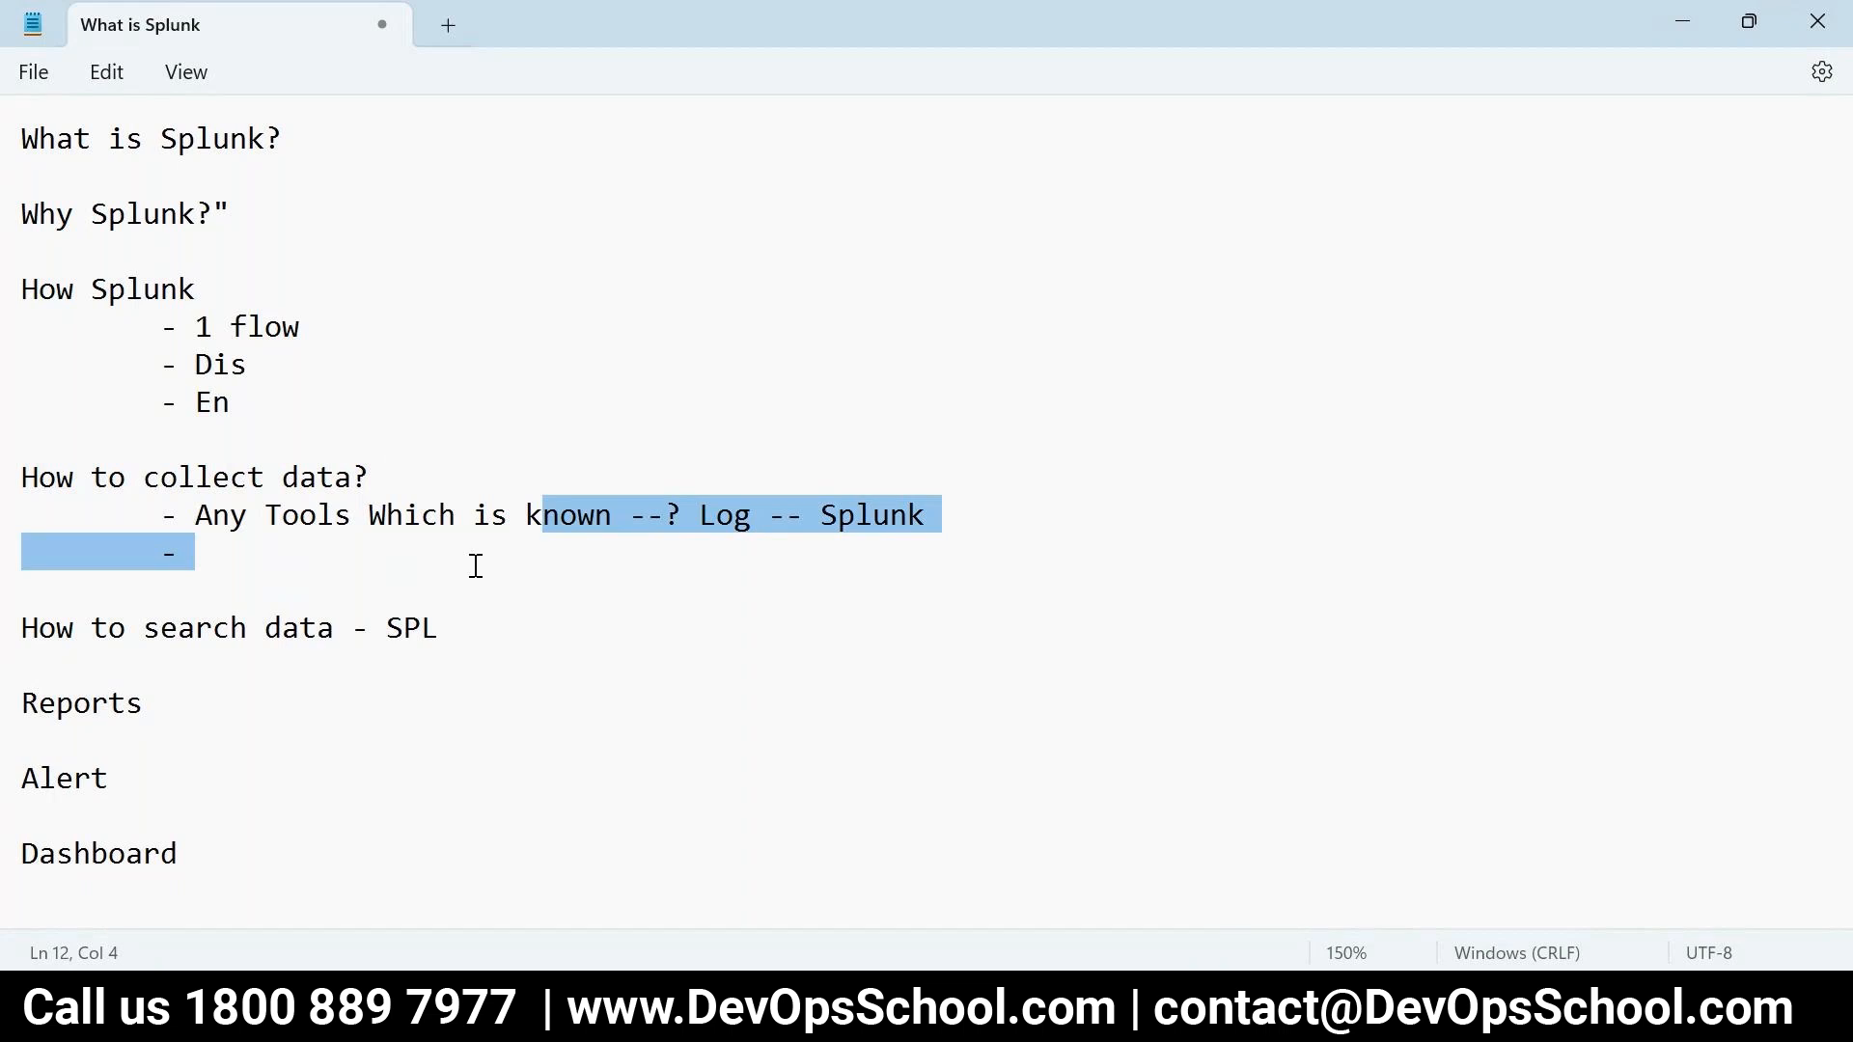
{"action": "left_click", "coordinate": [339, 566]}
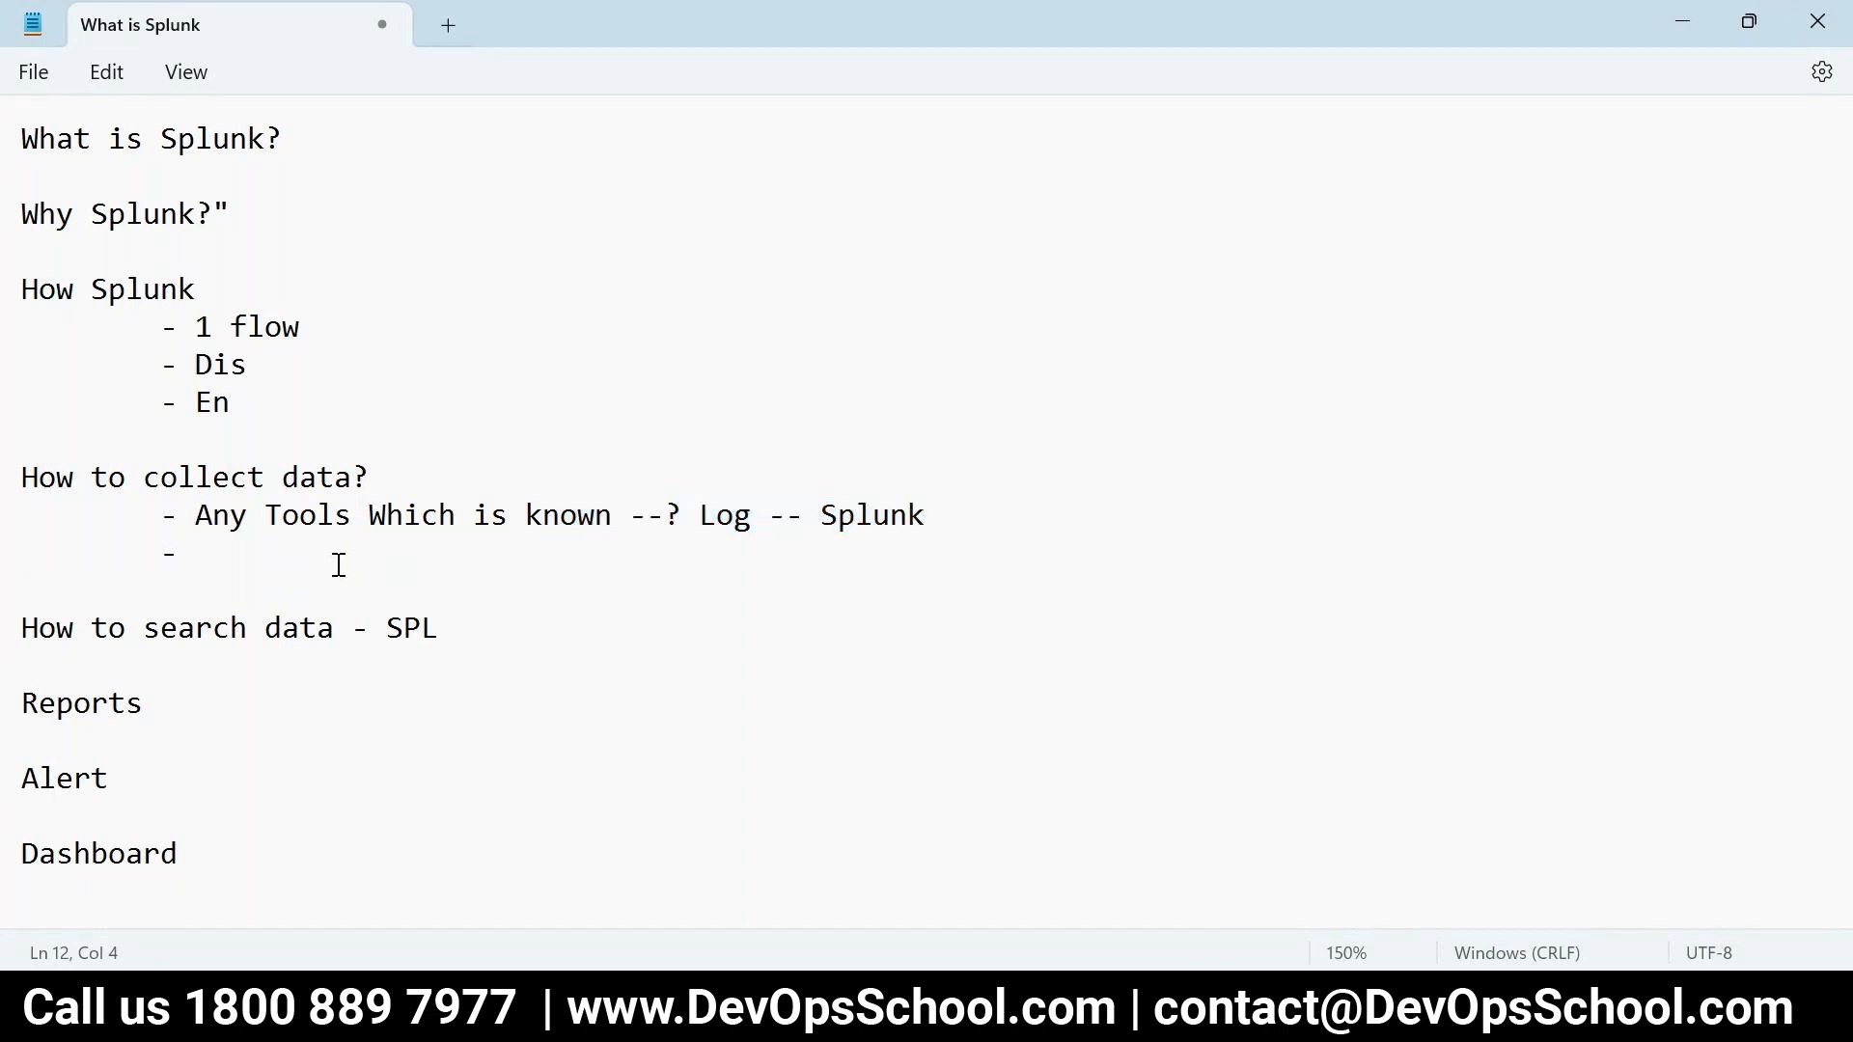
{"action": "type", "text": "US --> S -> Par -->?"}
{"action": "key", "text": "BackSpace"}
{"action": "key", "text": "BackSpace"}
{"action": "type", "text": "tore"}
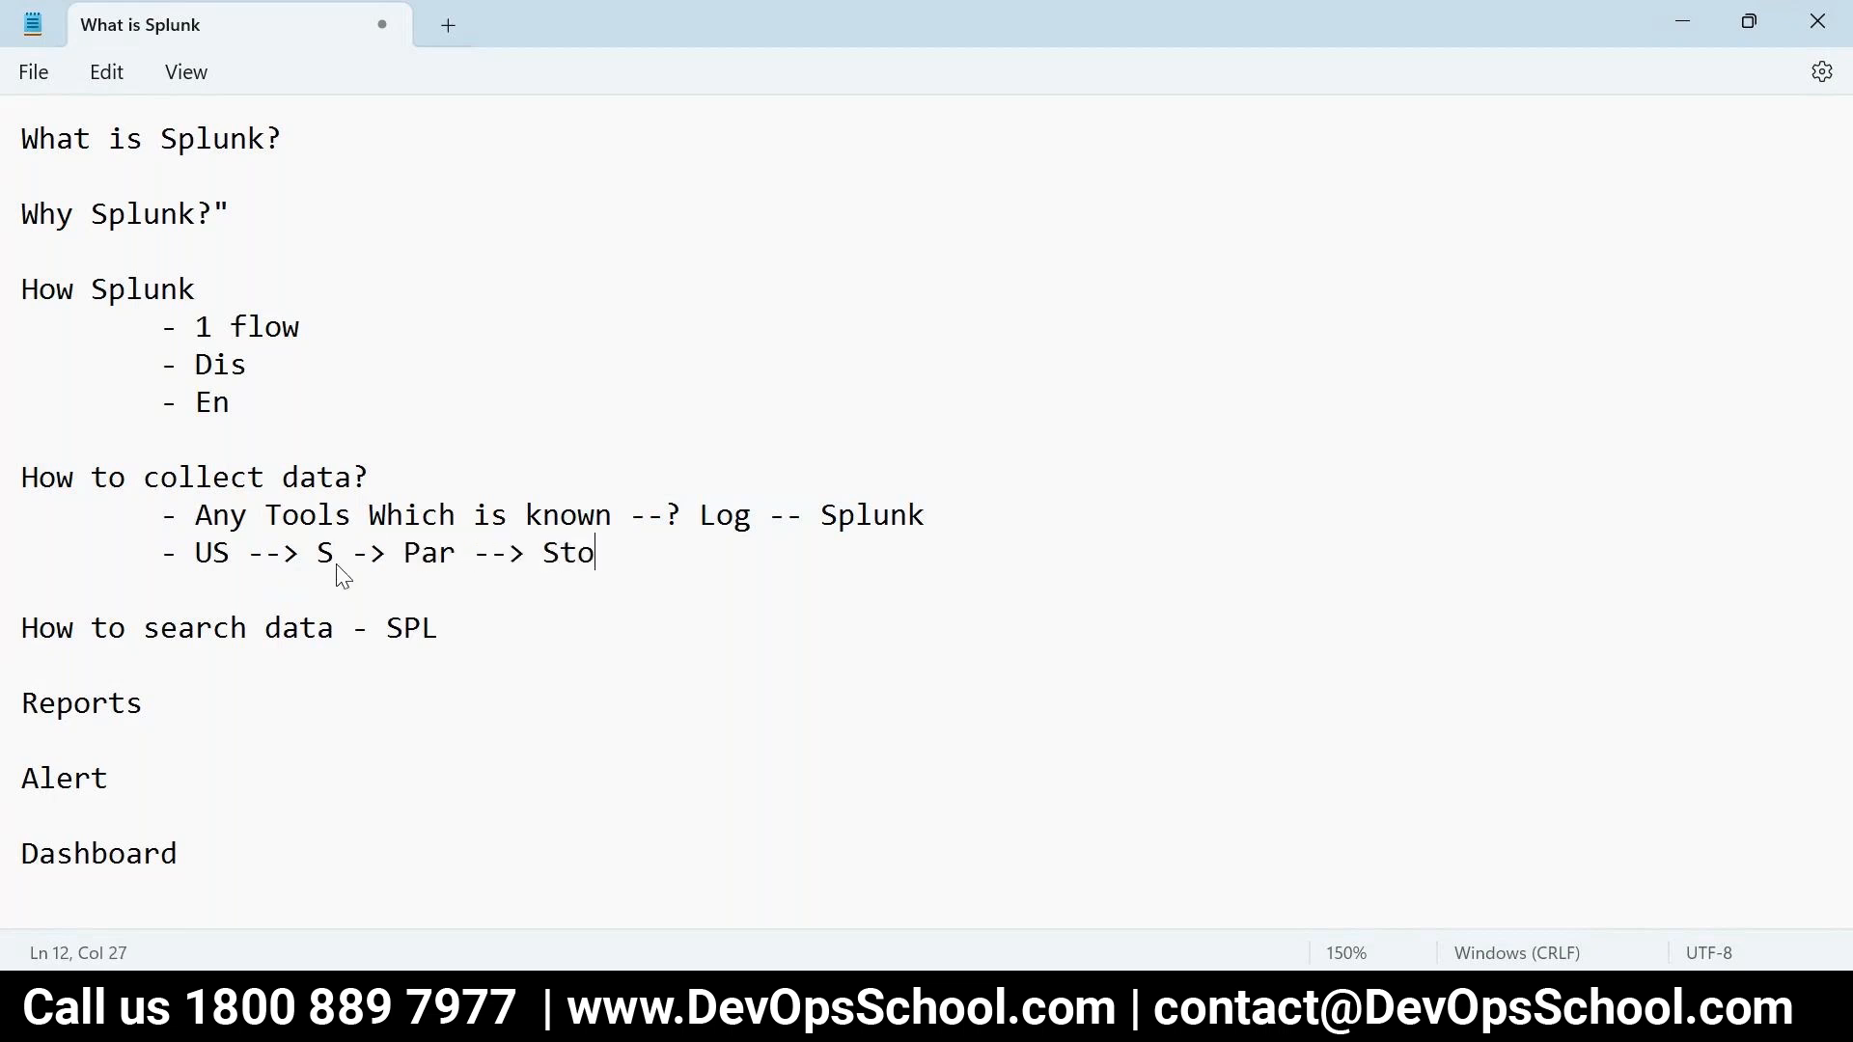